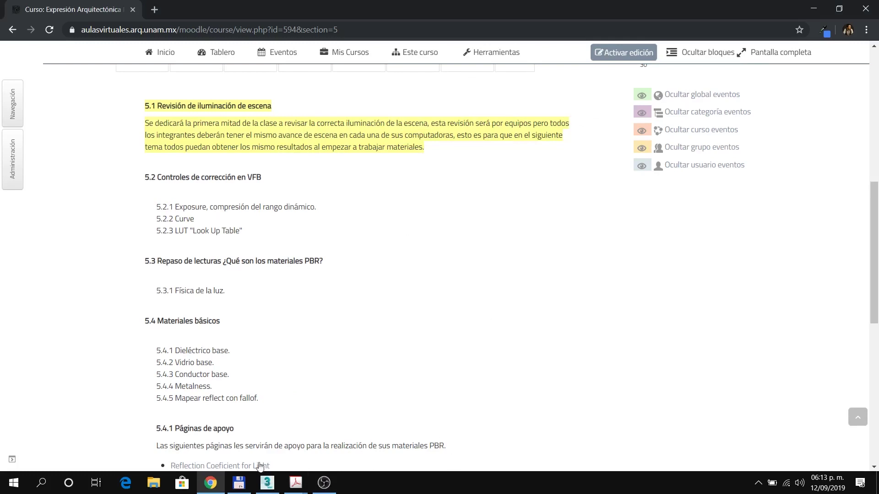
Step: Switch to Total Commander and view the reference photo VISTA loft -01 from the Para modelo Exp Arq III folder
click(267, 483)
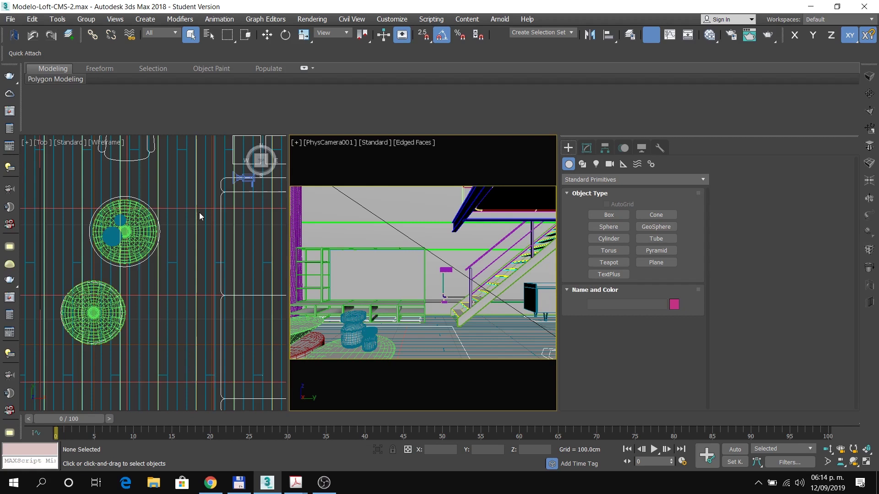
click(239, 482)
scroll(511, 211, up, 1)
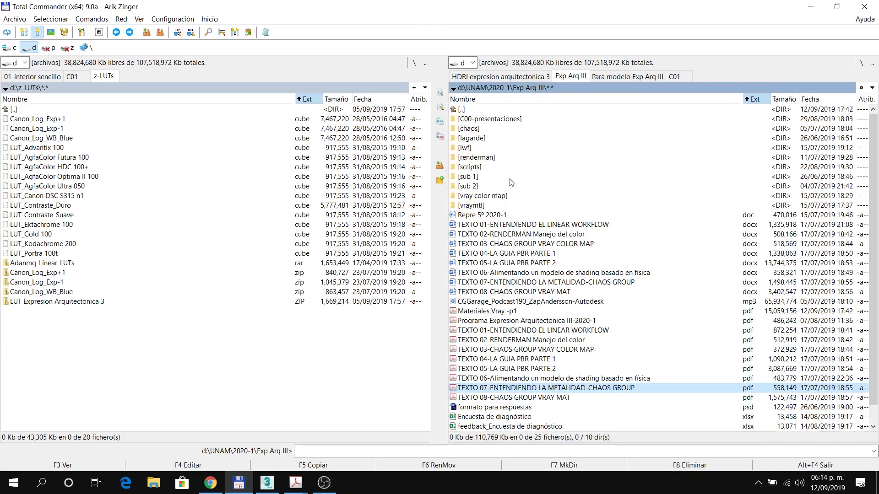
click(612, 77)
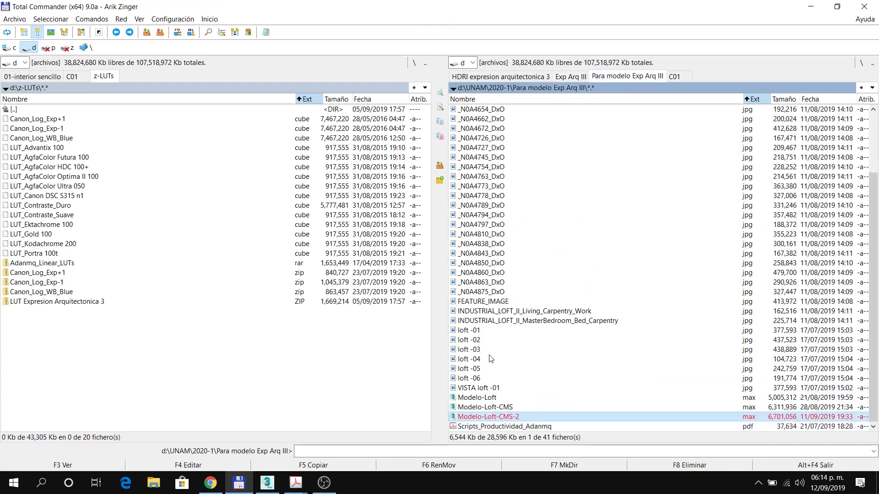
double_click(481, 388)
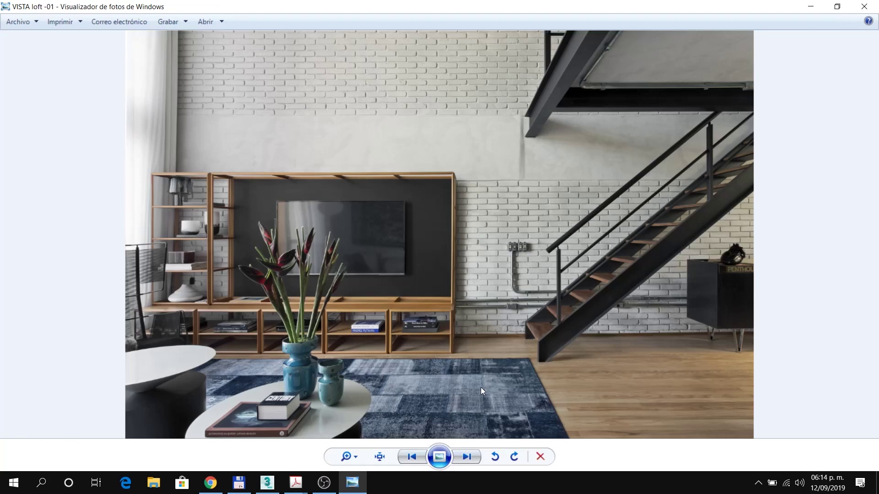
click(812, 7)
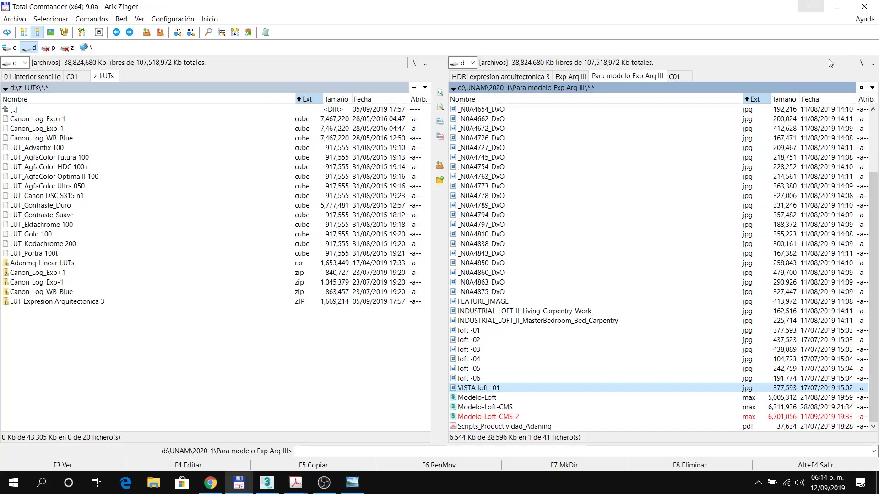
Step: Switch back to 3ds Max and inspect the dome light placed outside the loft in the Top view
click(272, 488)
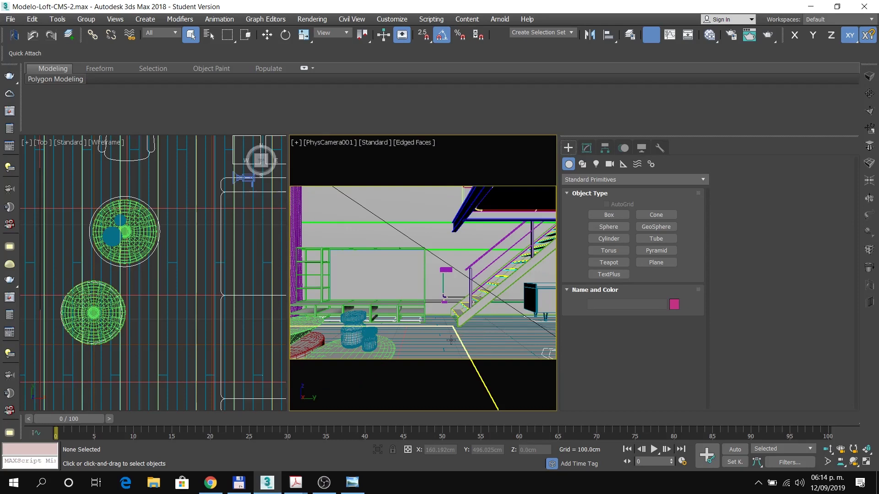
scroll(170, 215, down, 10)
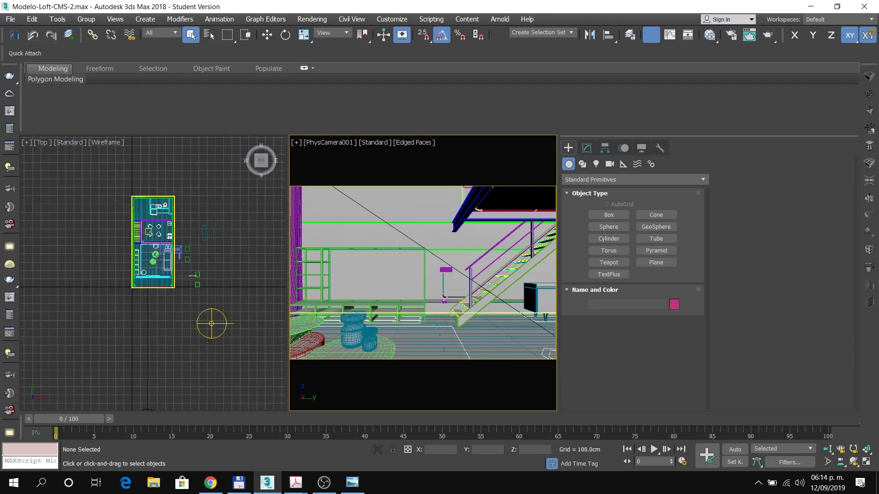
click(219, 352)
scroll(249, 361, up, 6)
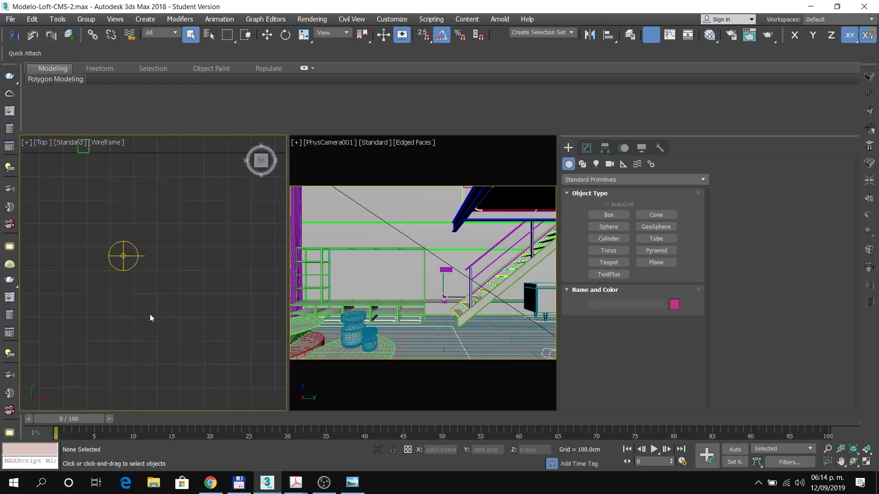
scroll(94, 280, up, 3)
click(153, 232)
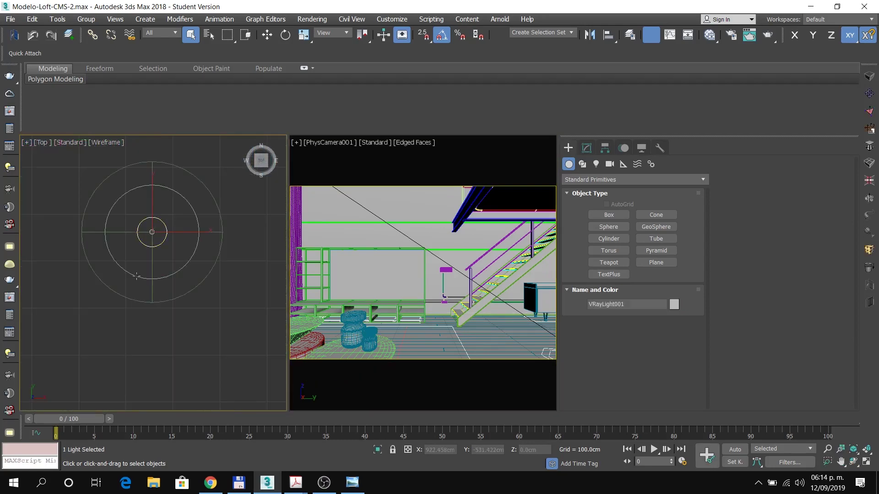
click(270, 268)
Step: In Total Commander, view the 3DCollective_HDRi_022_1722_+8_4K jpg preview inside z-Texturas, folder HDRI expresion arquitectonica 3
click(239, 483)
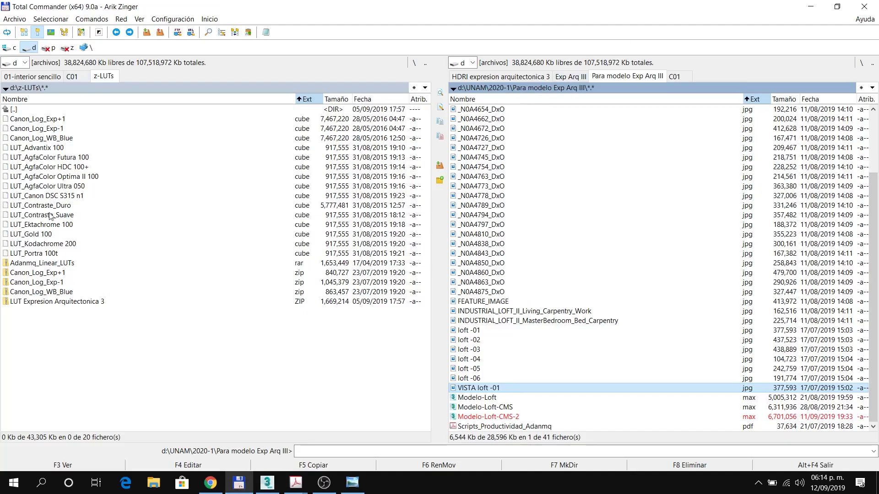
double_click(39, 113)
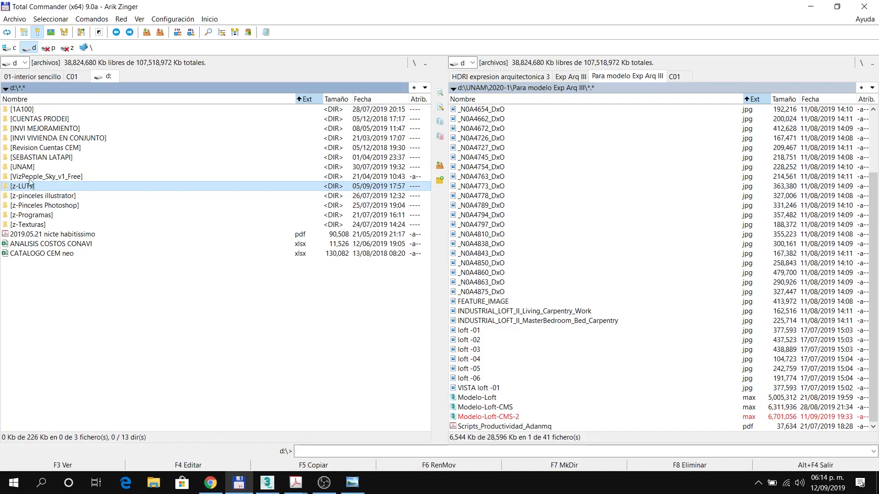
double_click(42, 223)
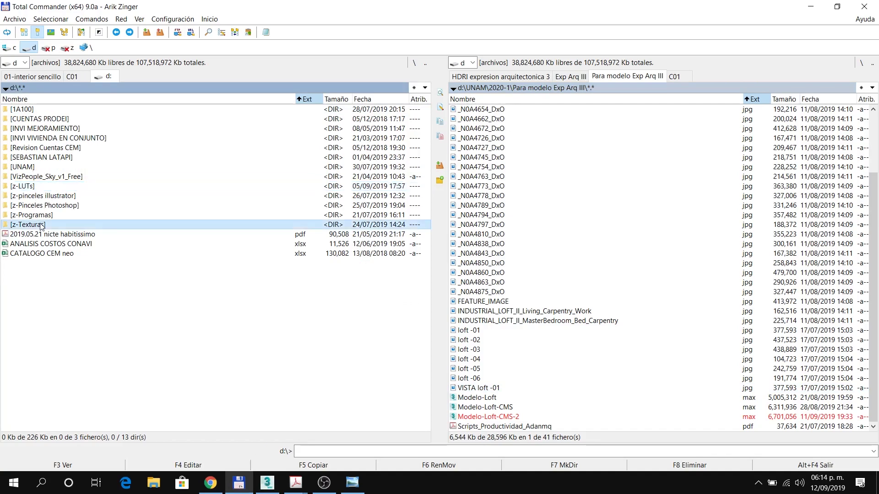
scroll(11, 252, down, 2)
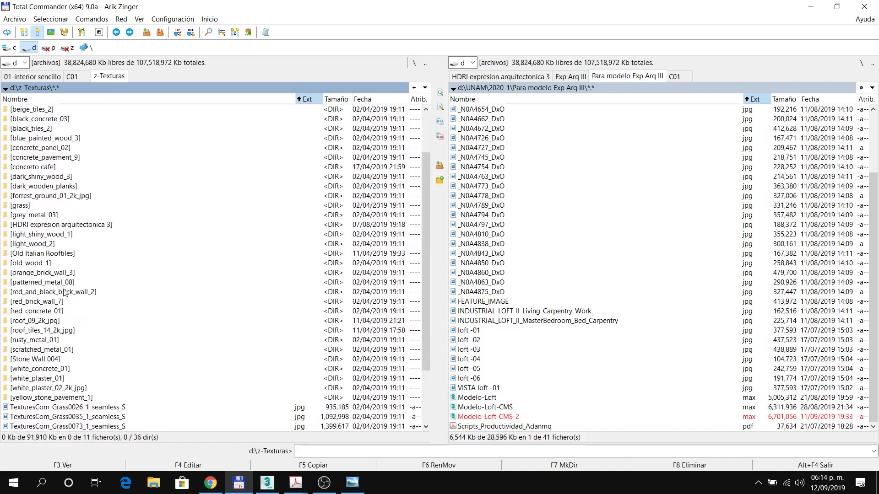
double_click(42, 224)
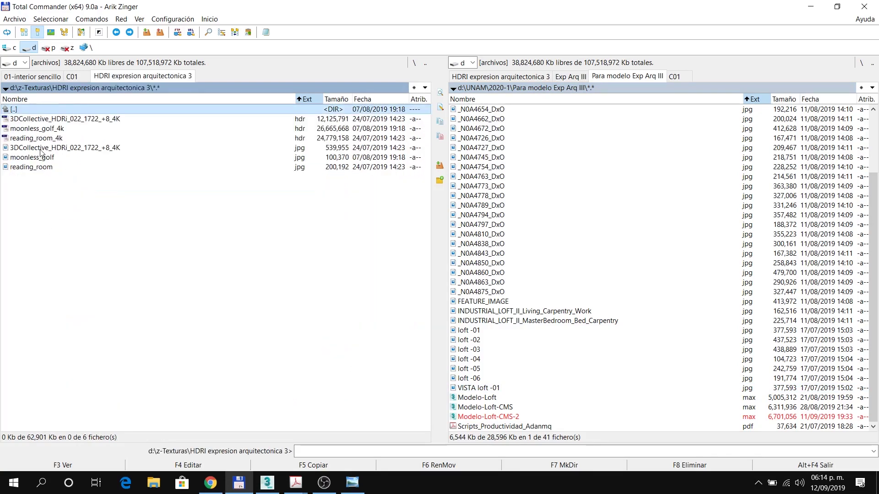
double_click(41, 147)
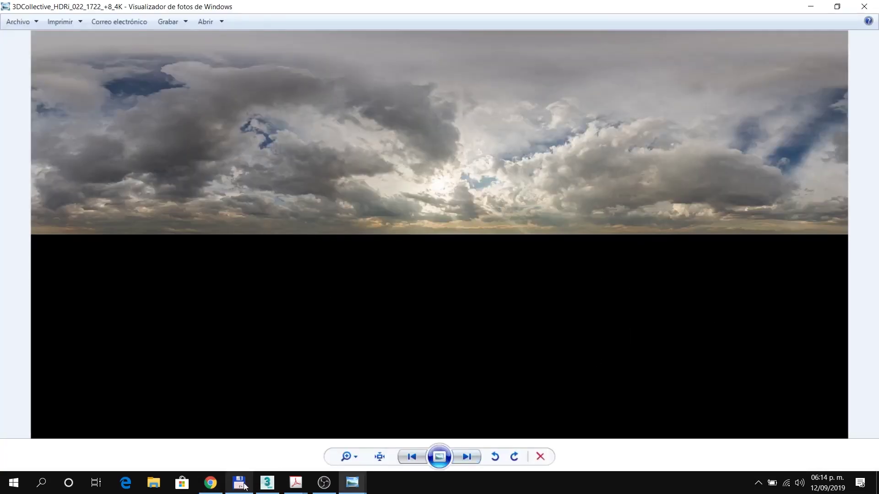
Step: Return to 3ds Max and select the dome light VRayLight001 in the Top view
click(268, 482)
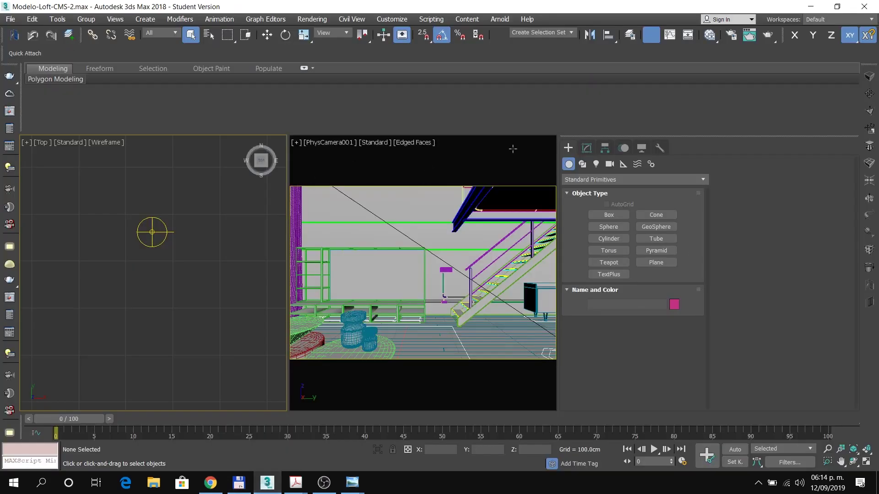
drag(181, 193, 123, 291)
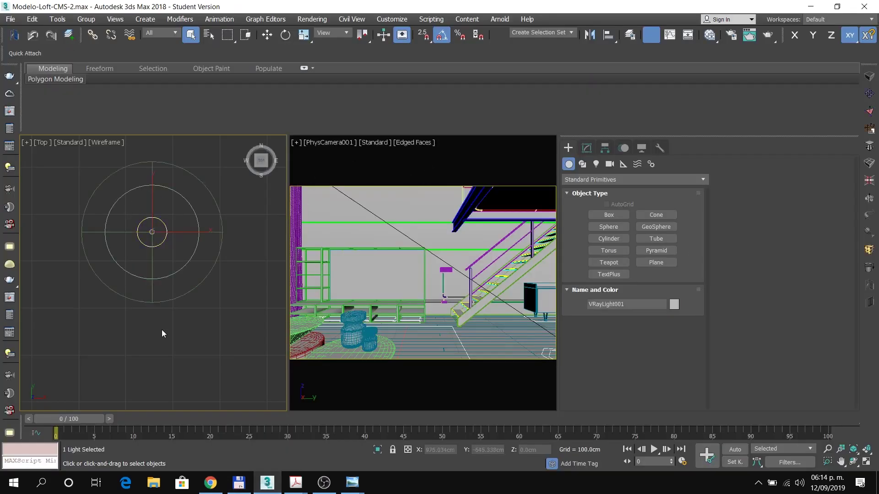
click(162, 329)
scroll(179, 312, down, 5)
drag(195, 235, 145, 314)
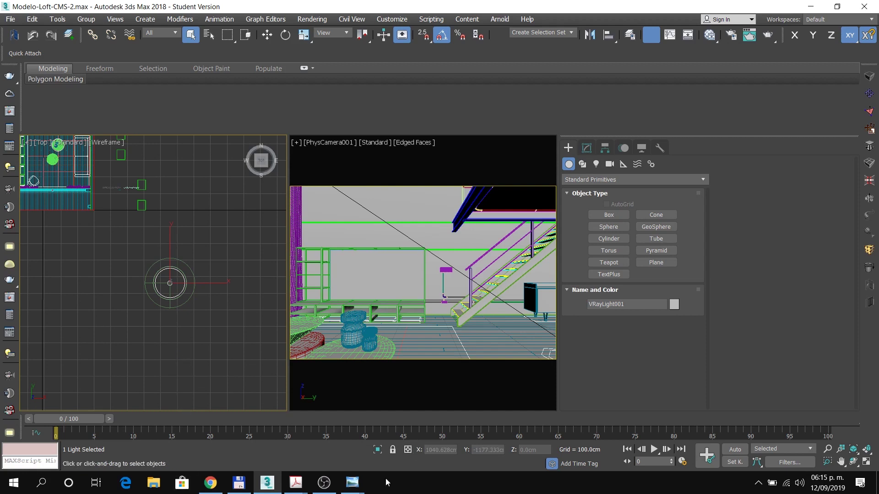
Step: Close the HDRI preview image, examine the lighting in the VISTA loft -01 photo and minimize it
mouse_move(352, 483)
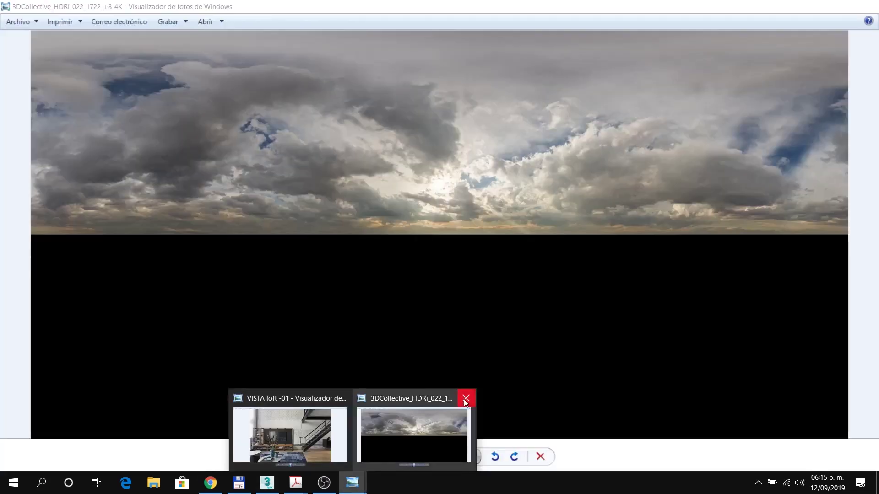
click(466, 399)
click(328, 425)
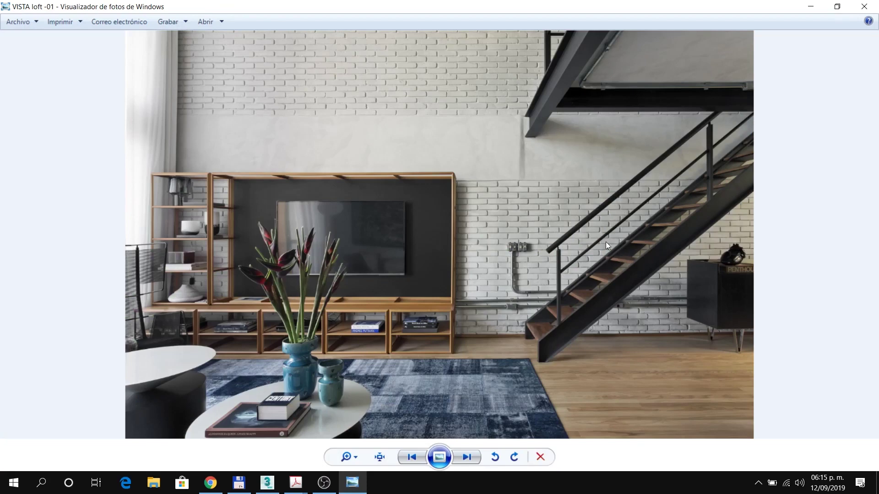
click(811, 7)
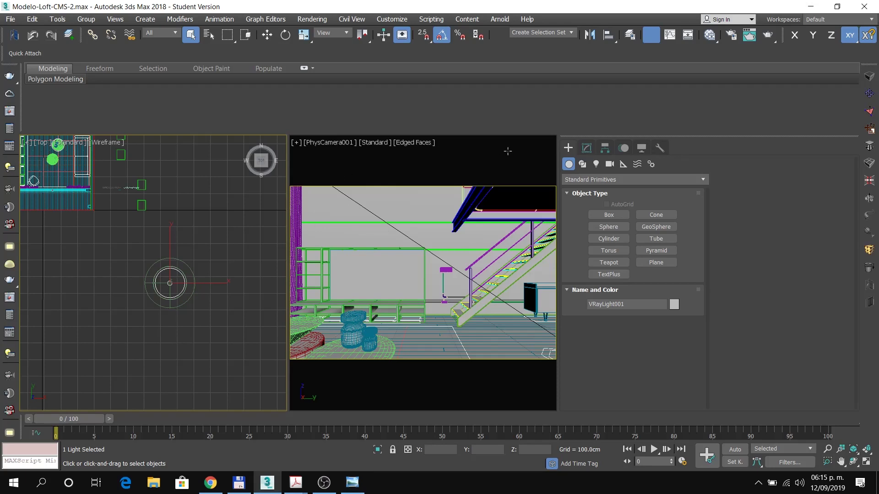
Step: Open the render settings and start a V-Ray production render of the PhysCamera001 view
click(736, 36)
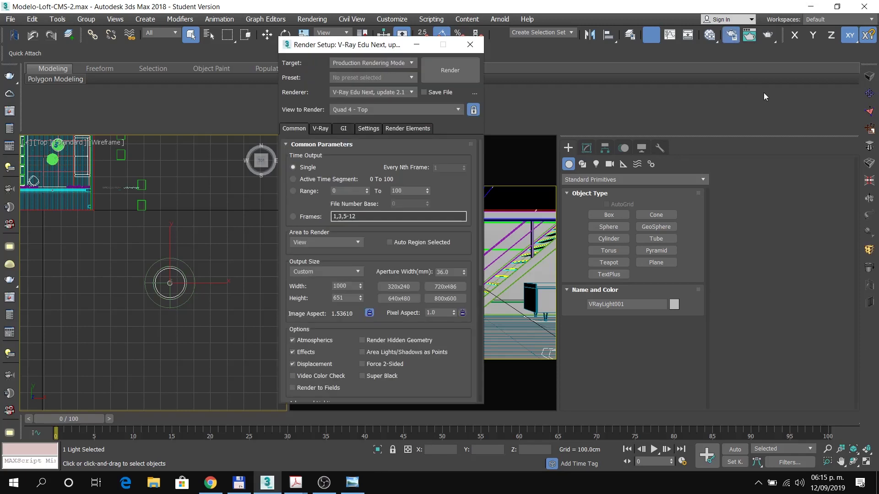
click(456, 83)
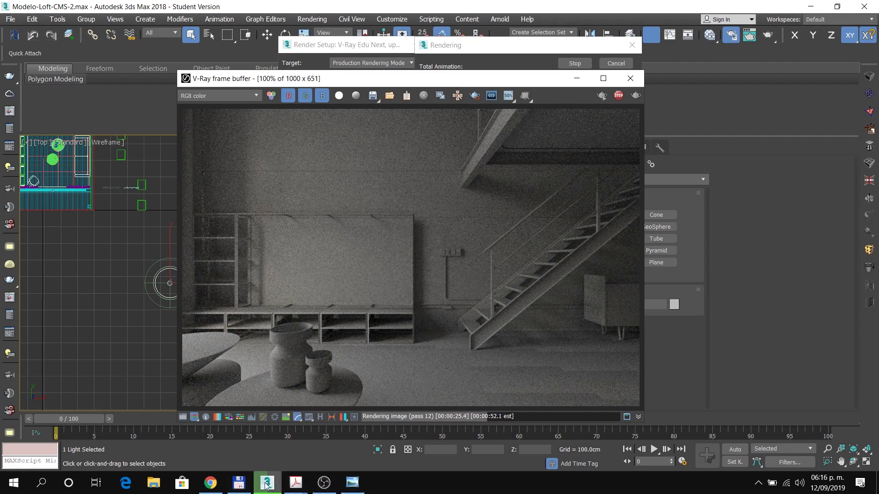
Step: Switch to Chrome and review the week 5 course topics, from scene lighting to VFB correction controls and basic materials
click(210, 483)
scroll(228, 211, up, 2)
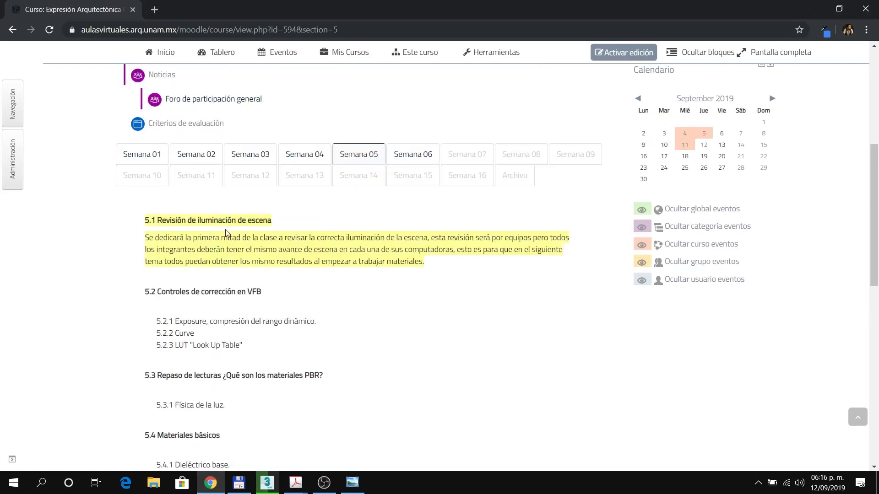
scroll(227, 233, down, 2)
scroll(183, 203, down, 1)
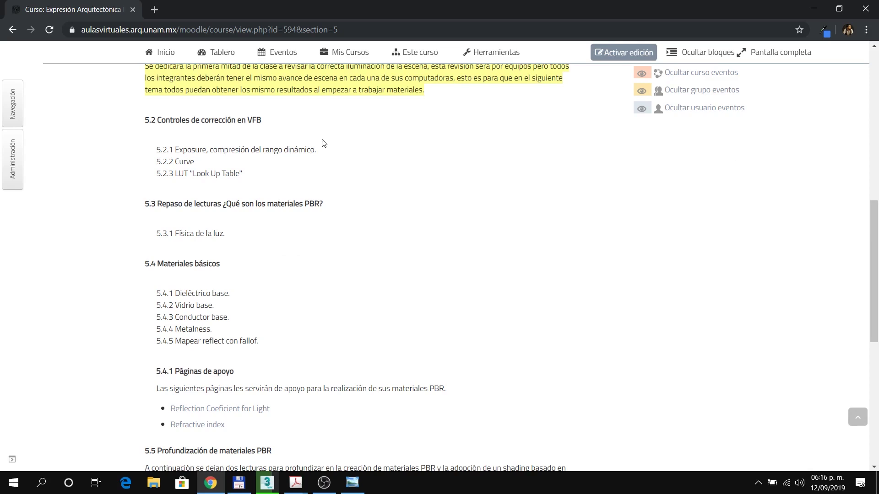
Step: Back in 3ds Max, cancel the production render, start an interactive V-Ray render and move its frame buffer aside
click(267, 483)
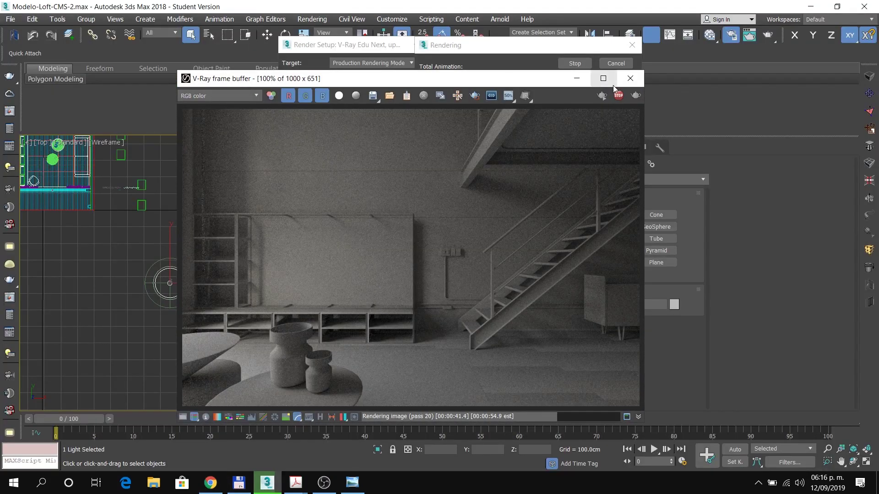
click(575, 64)
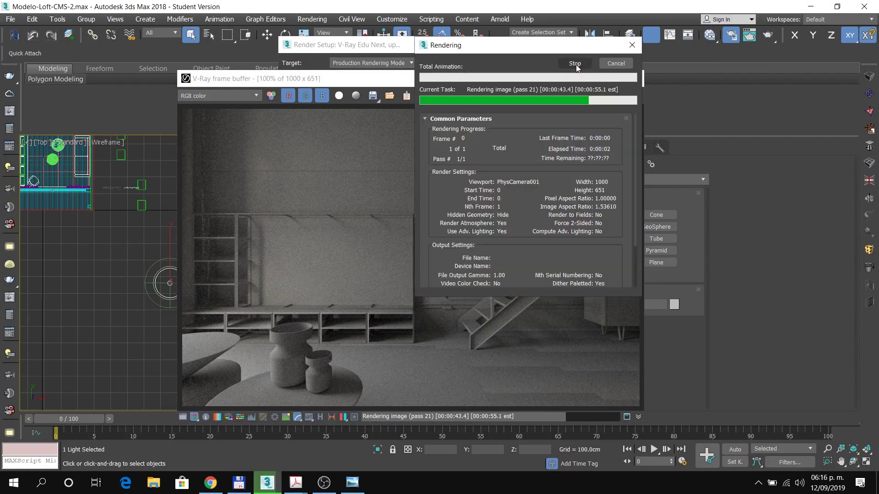
click(615, 66)
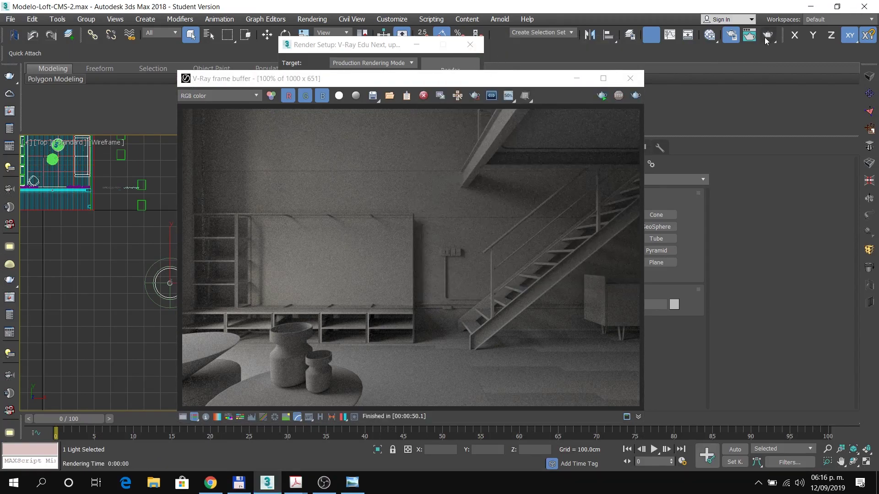
click(601, 96)
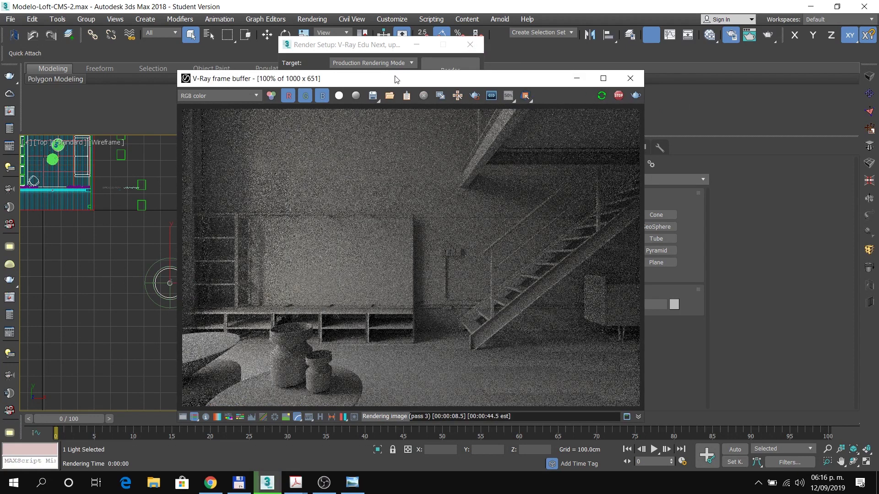
drag(407, 83, 300, 66)
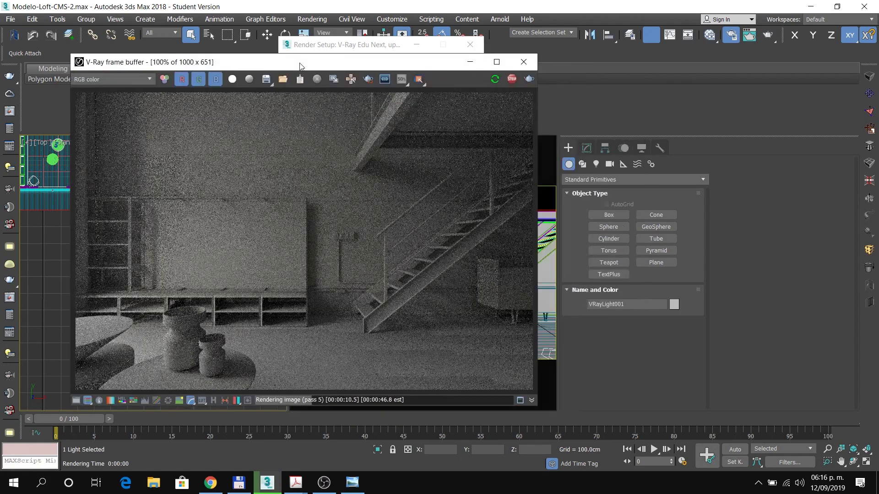
drag(239, 63, 278, 62)
Step: Limit selection to Cameras and select PhysCamera001 in the Top view
click(53, 264)
scroll(53, 264, down, 4)
middle_drag(53, 264, 49, 260)
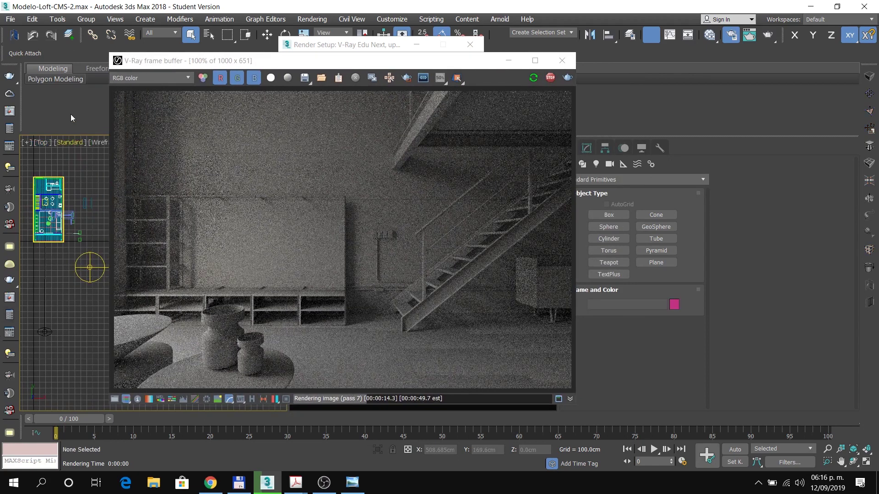
click(166, 32)
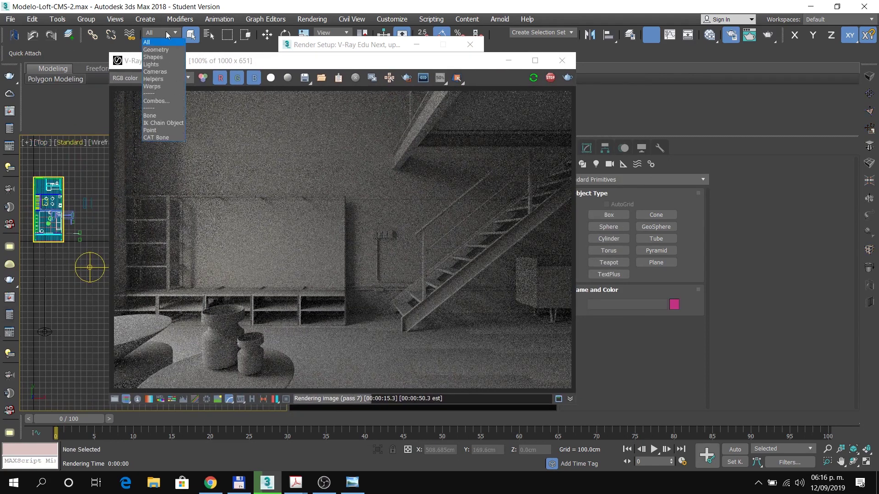
click(155, 71)
scroll(64, 258, up, 10)
click(58, 235)
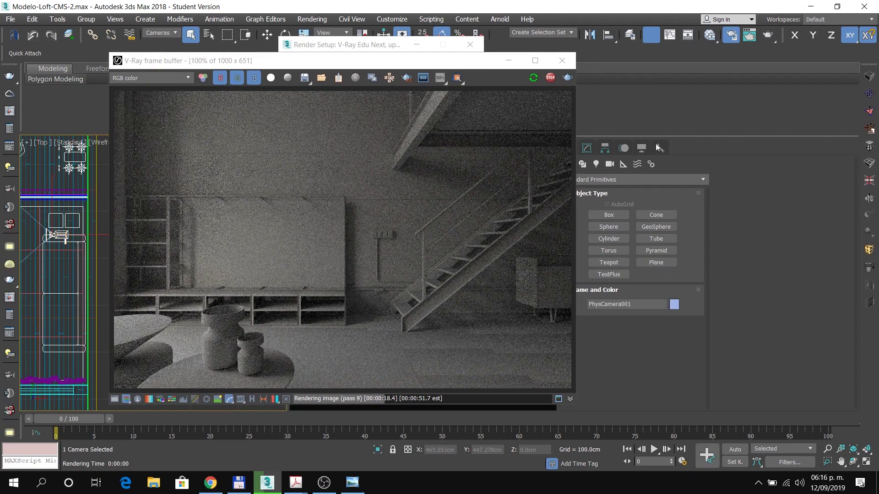
Step: In PhysCamera001's exposure settings, try a target of 7 EV and settle on 5 EV, keeping the frame buffer clear of the parameters
drag(379, 67, 322, 64)
click(588, 148)
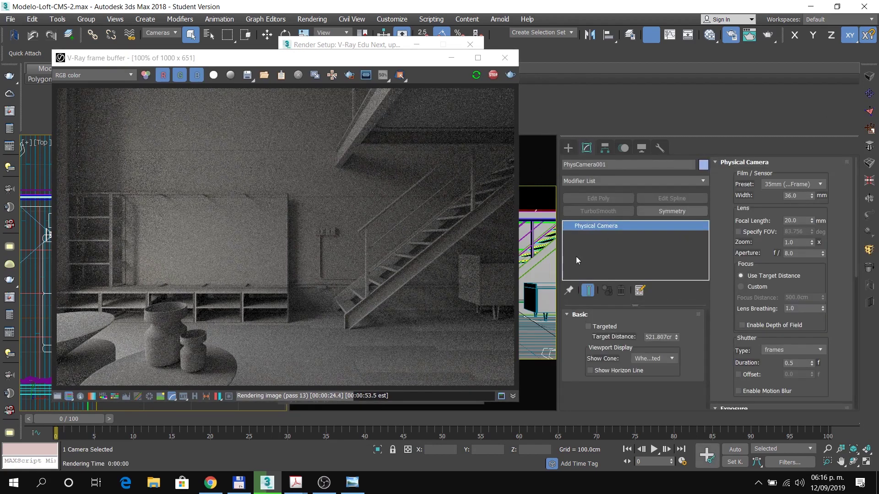
drag(720, 347, 719, 325)
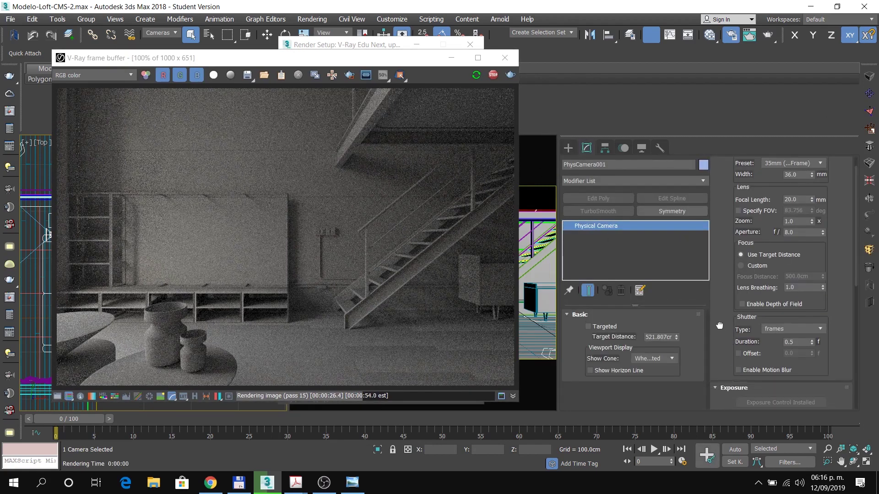
scroll(719, 326, down, 5)
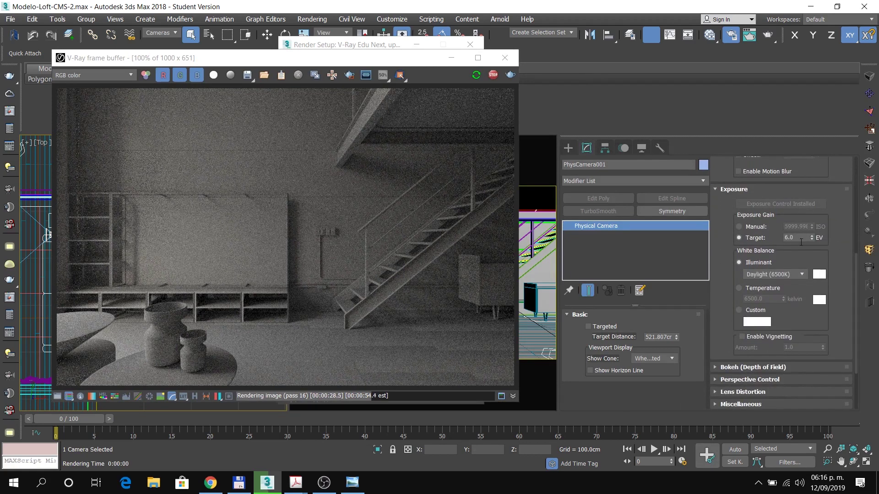
click(803, 237)
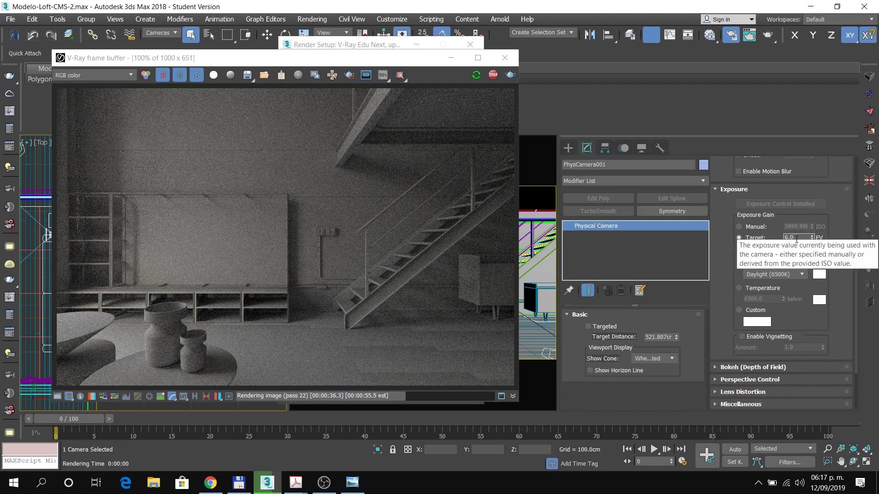
double_click(798, 237)
text(7)
key(Return)
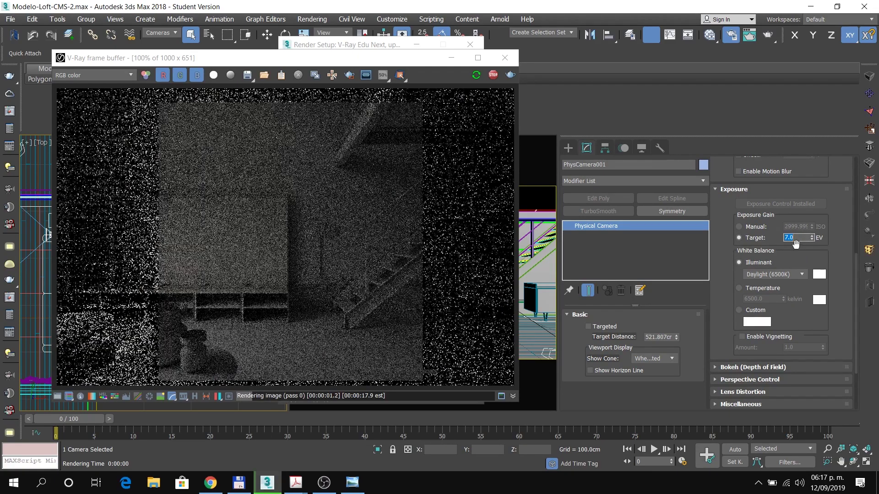
text(5)
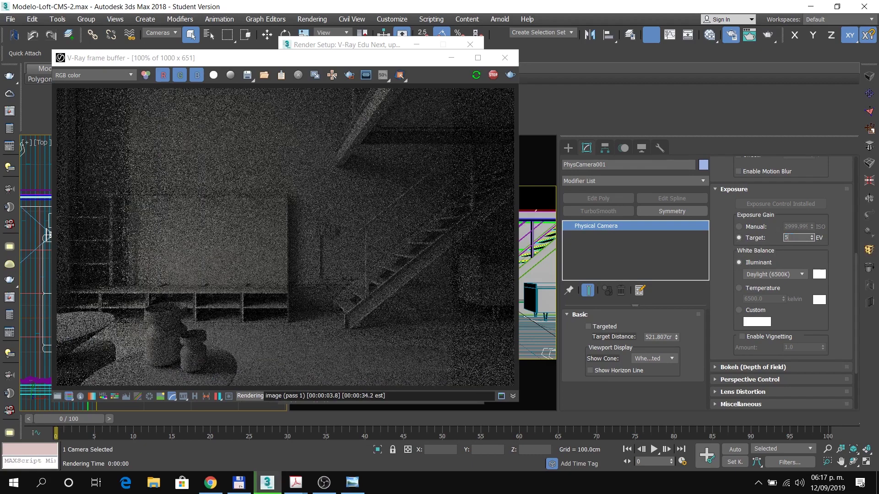
key(Return)
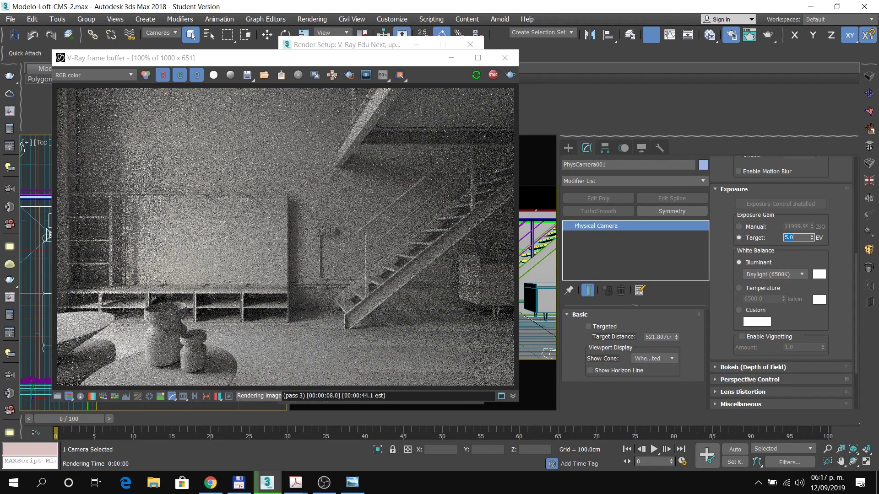
Step: Hide the Cortina layer and compare the updated render with the VISTA loft -01 reference photo
click(631, 36)
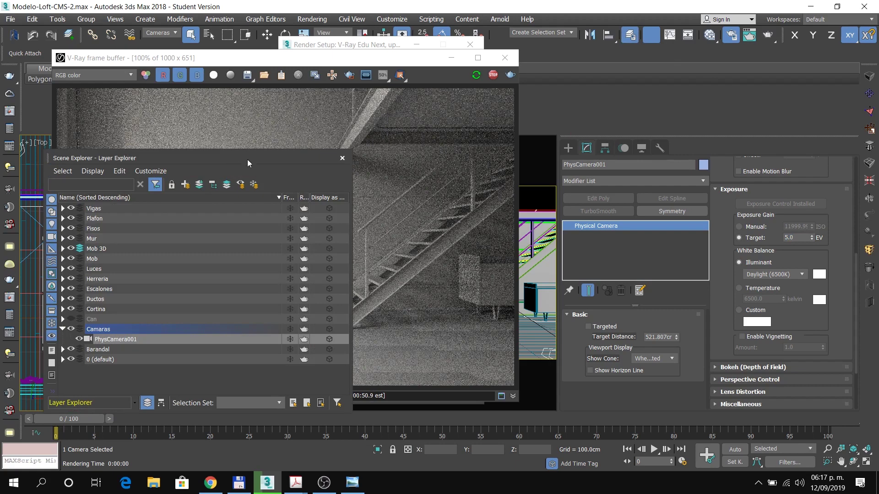
click(352, 483)
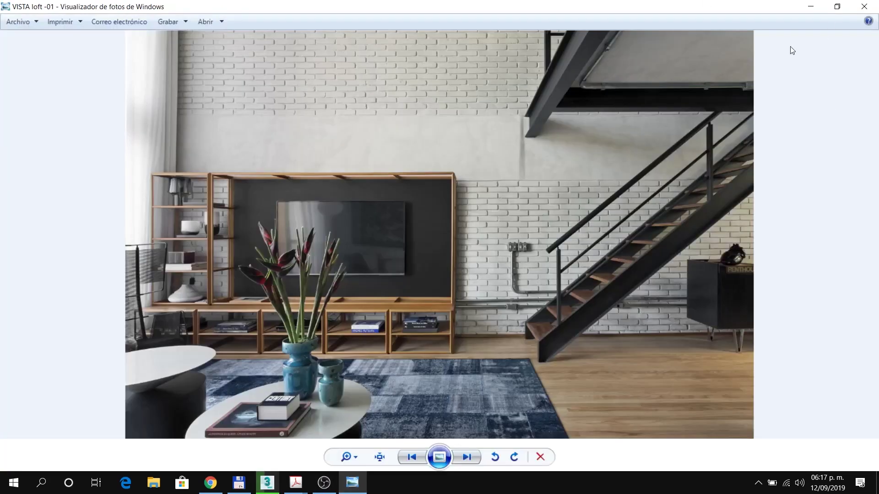
click(815, 10)
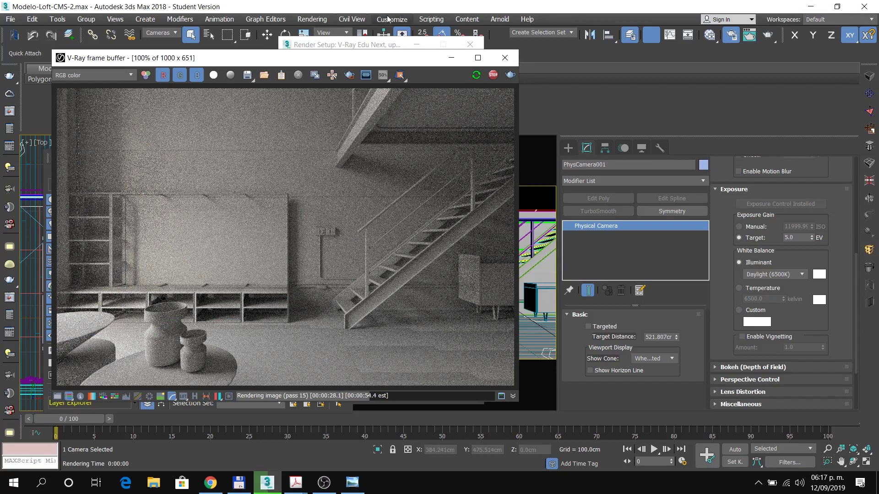
click(47, 172)
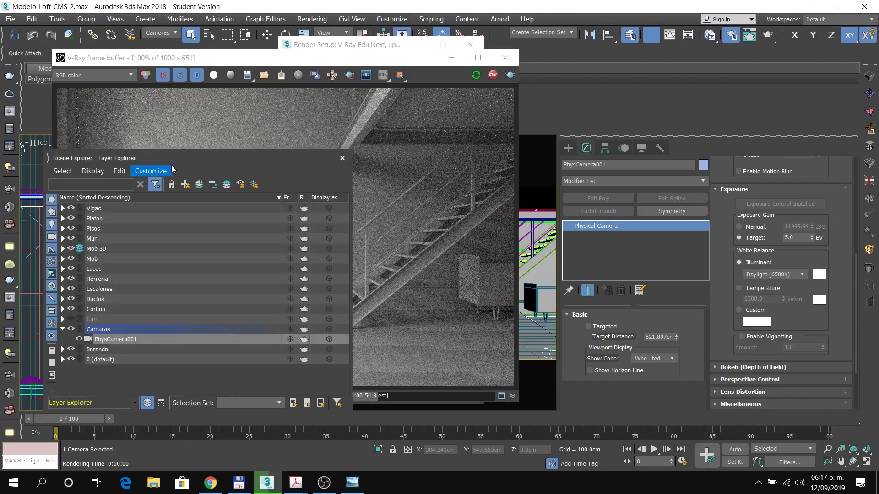
click(71, 309)
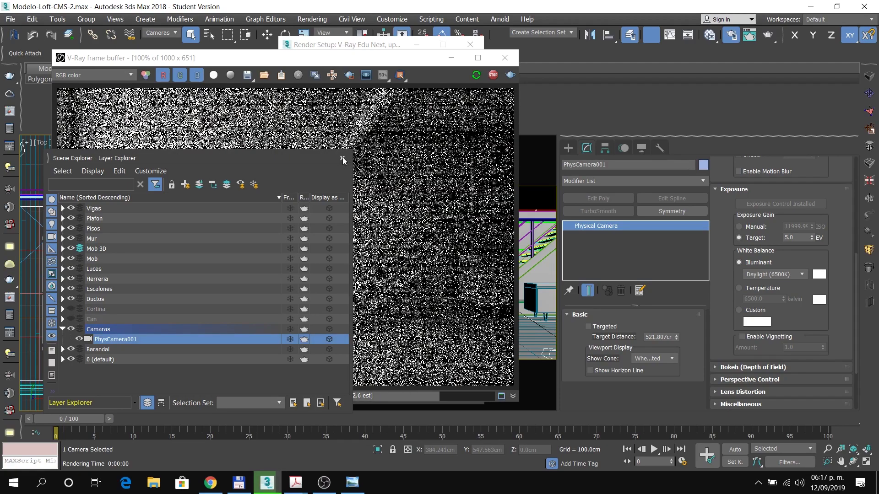
click(343, 158)
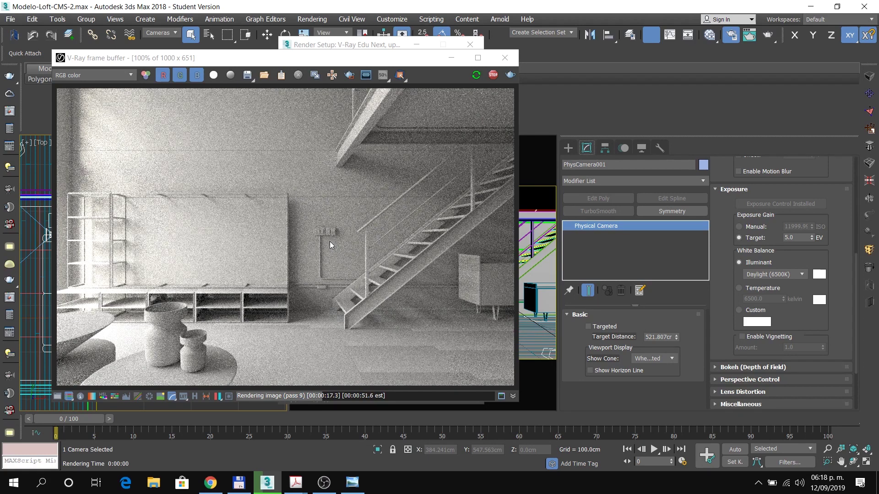
click(360, 490)
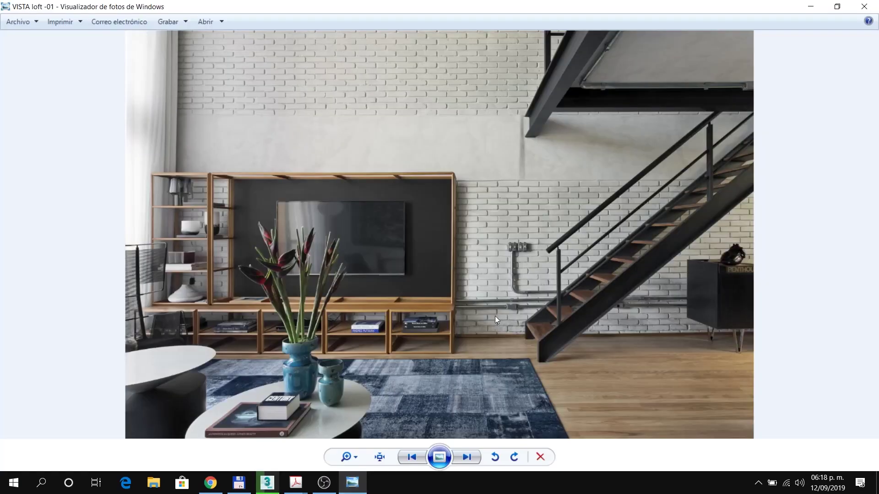
click(353, 490)
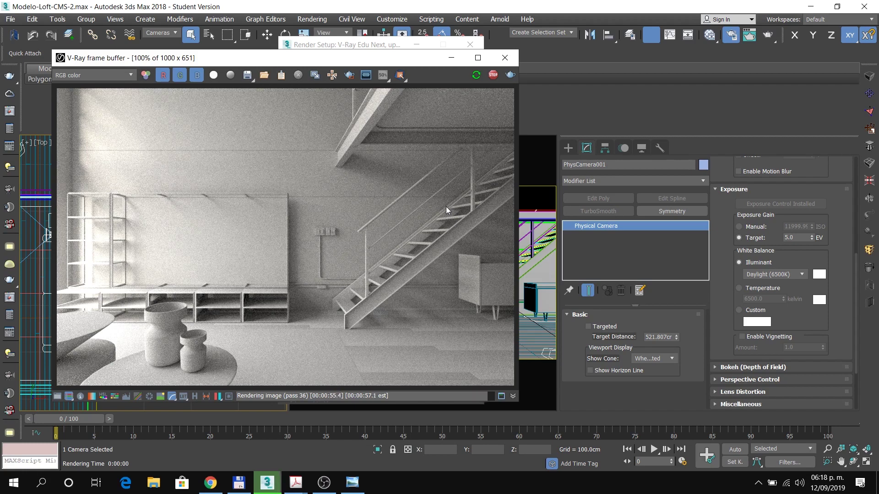
Step: Check the Gamma and LUT correction preferences, close them and minimize the render settings
click(391, 20)
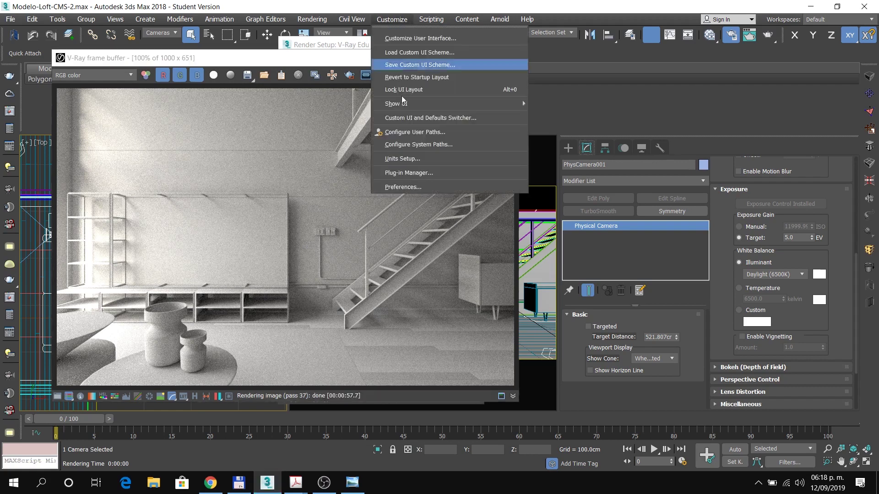
click(419, 186)
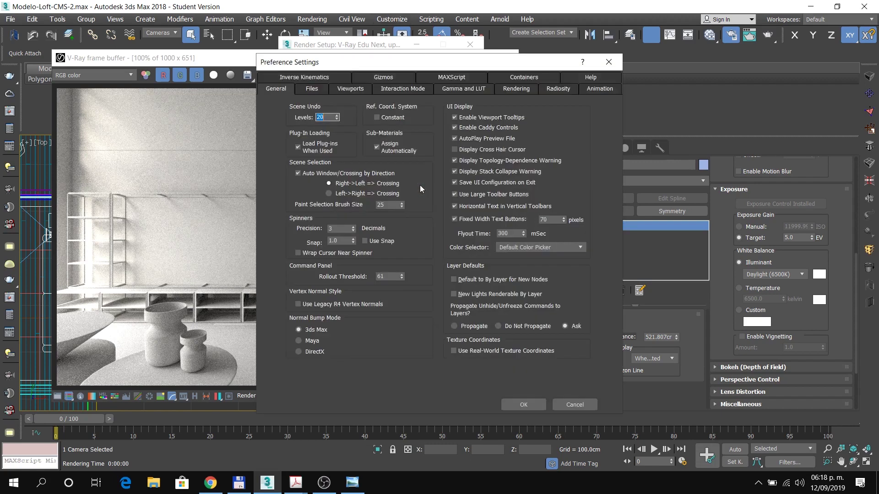
click(476, 89)
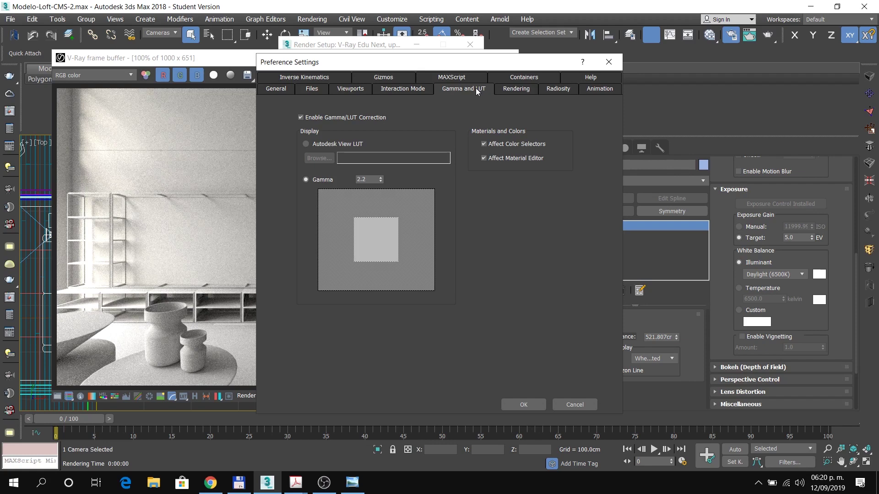
click(609, 62)
click(416, 44)
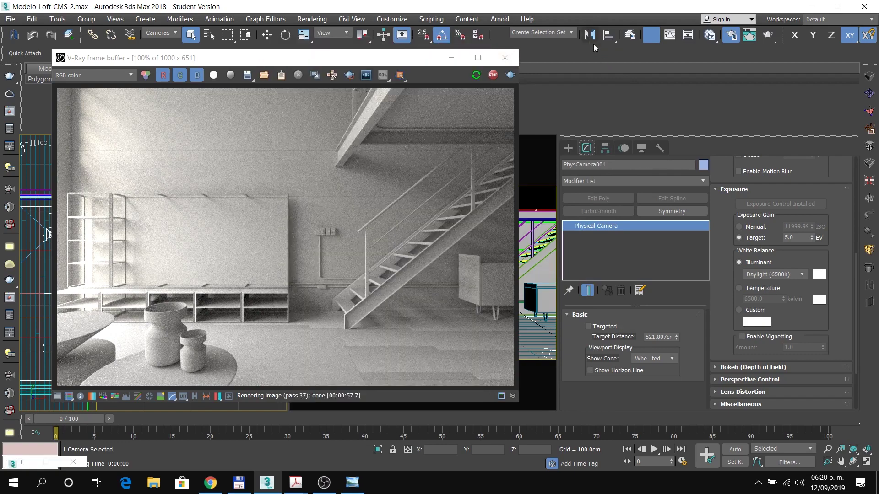
click(630, 35)
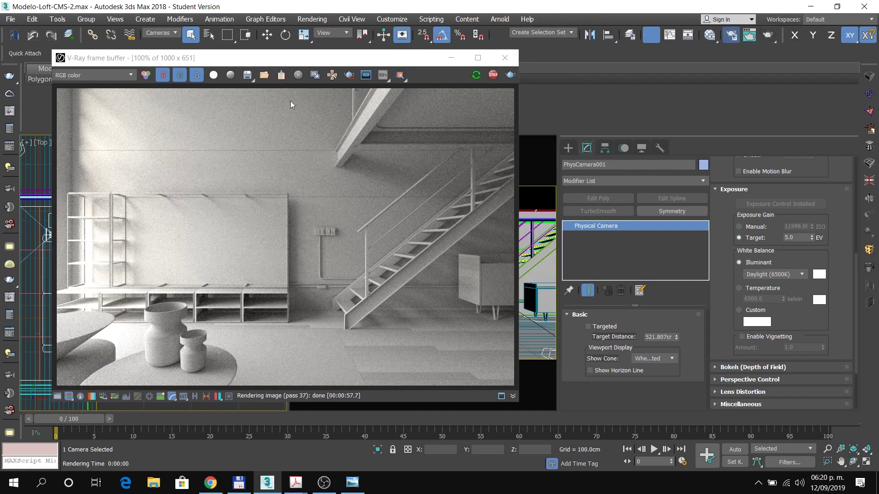
Step: Reopen the render settings and show V-Ray's color mapping parameters in Advanced mode
key(F10)
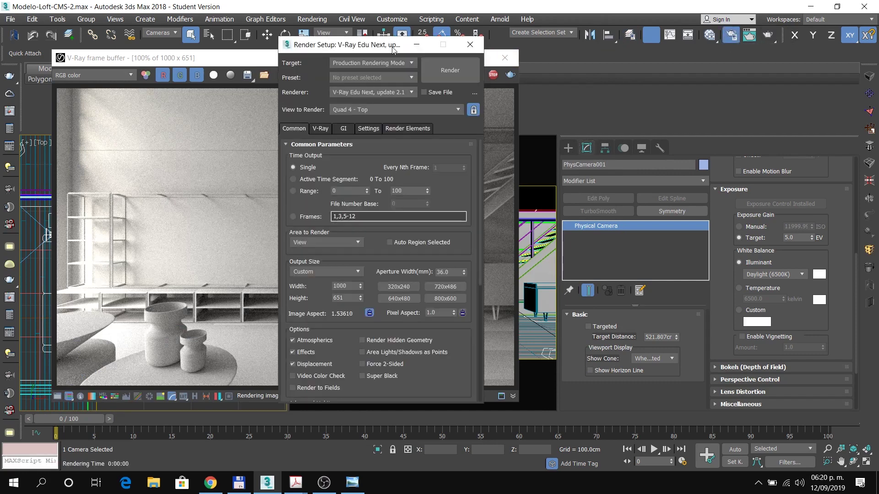
click(321, 129)
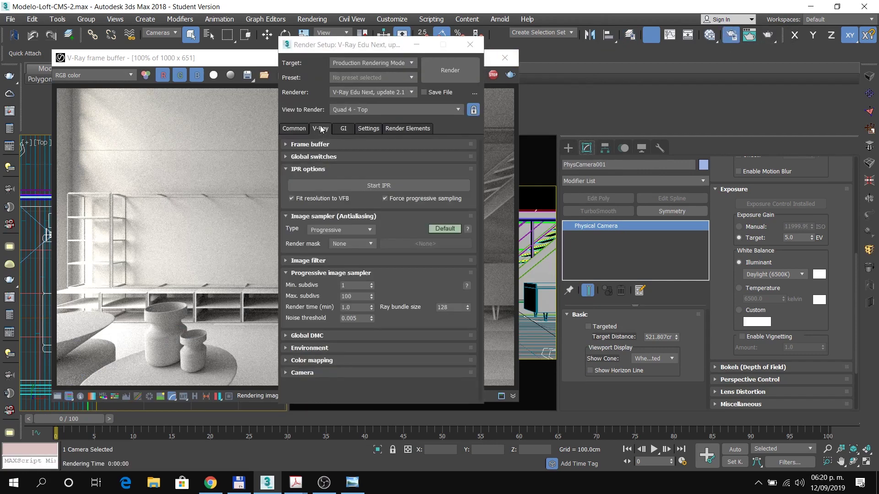
click(316, 261)
click(309, 263)
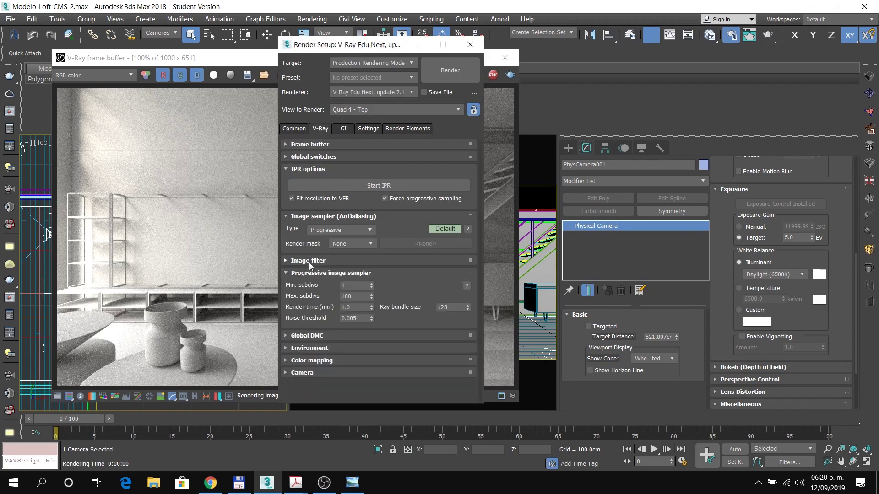
click(314, 360)
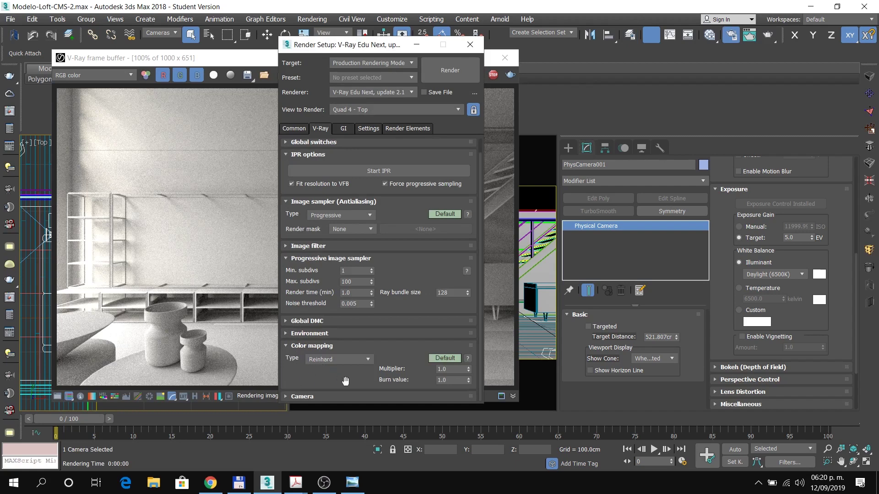
click(443, 358)
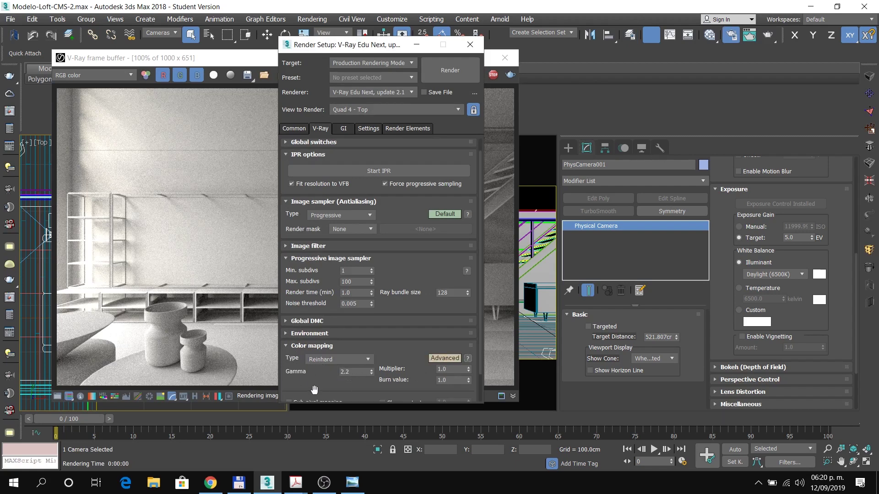
drag(314, 391, 309, 356)
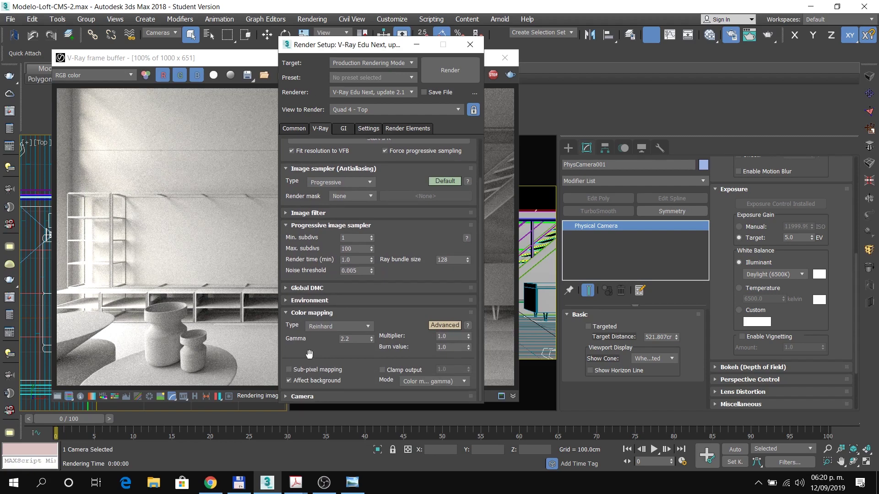
Step: Examine the available color mapping types and the gamma application modes, leaving the current choices in place
click(347, 326)
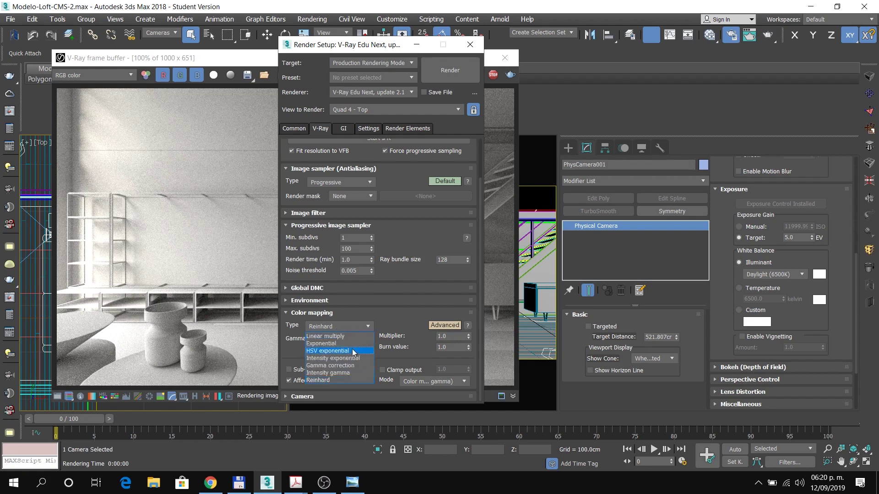
click(387, 321)
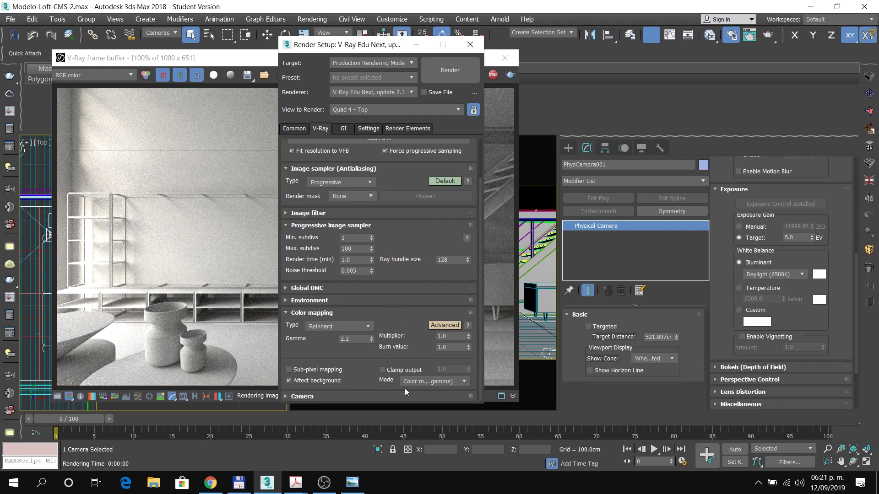
click(432, 380)
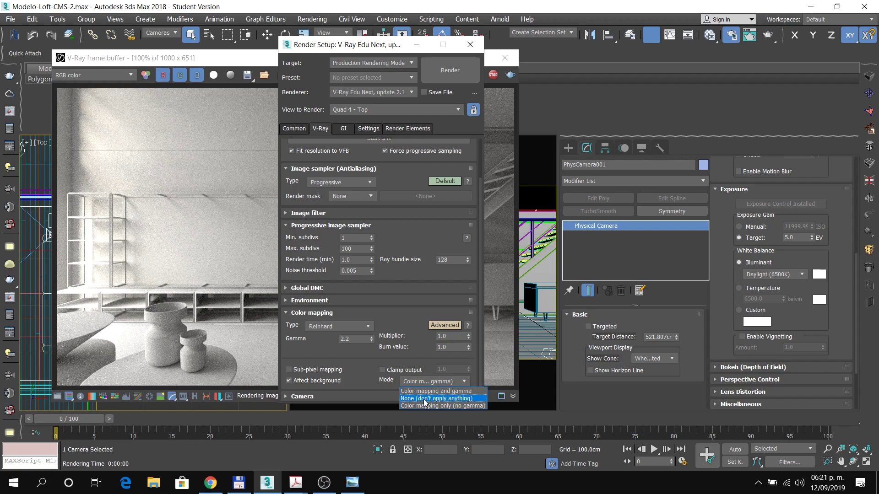
click(306, 41)
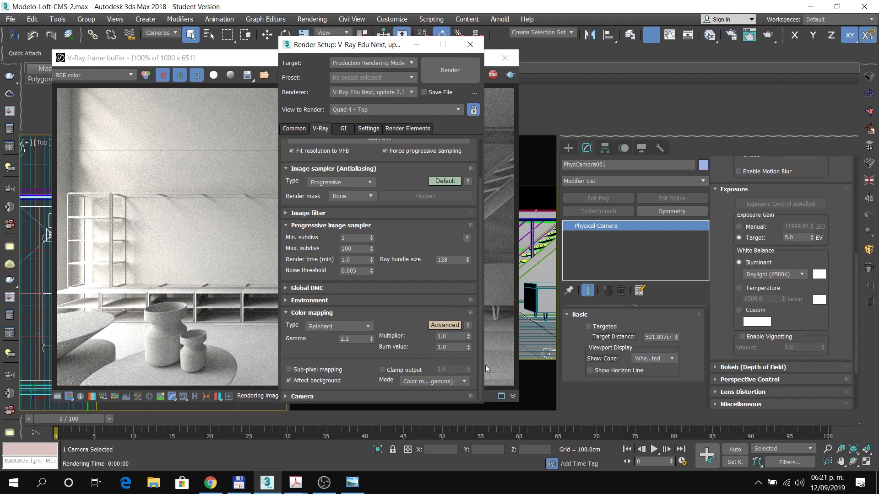
Step: Close the render settings and compare the frame buffer image with sRGB display turned off and back on
click(469, 44)
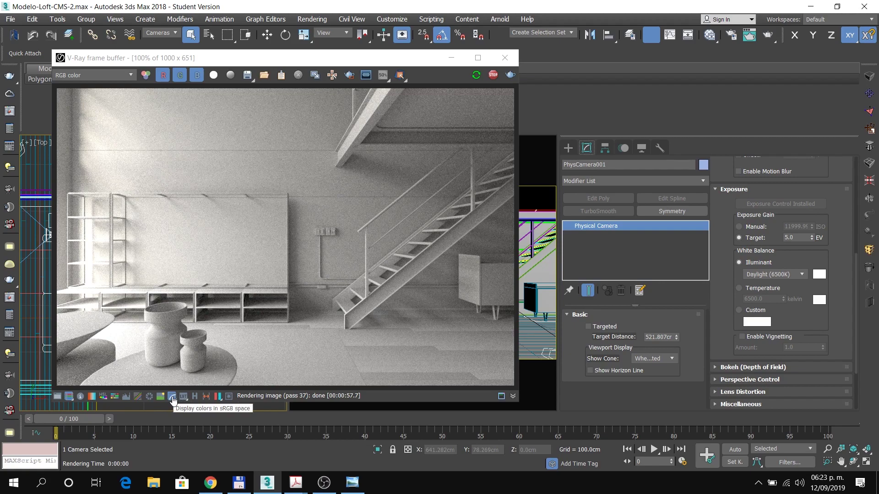
click(173, 397)
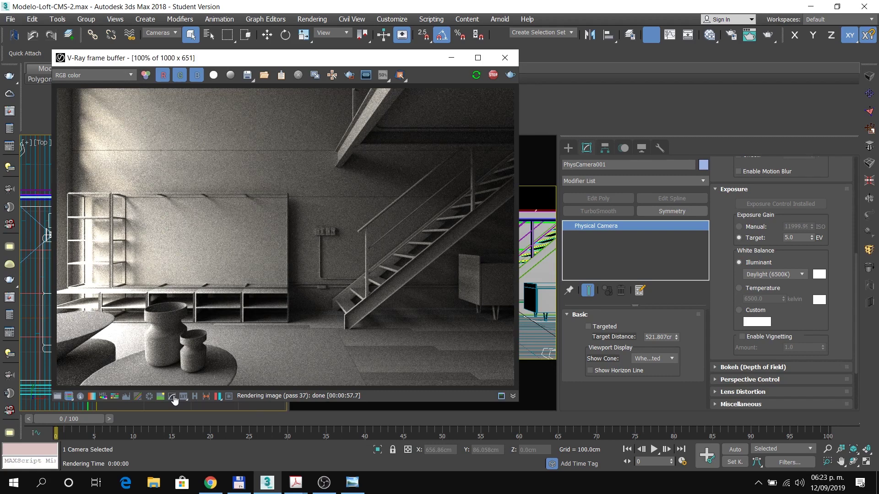
click(173, 397)
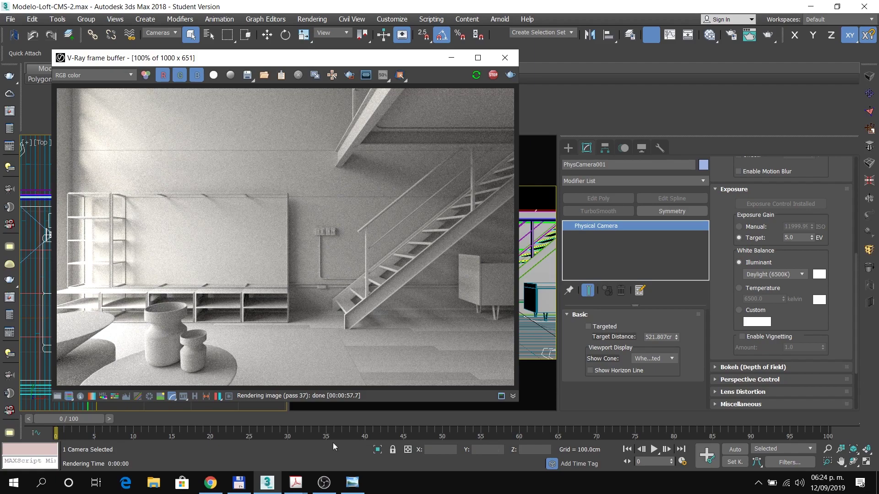
Step: Switch to Chrome and highlight course topics 5.2.1 to 5.2.3 on exposure, curve and LUT corrections
click(210, 486)
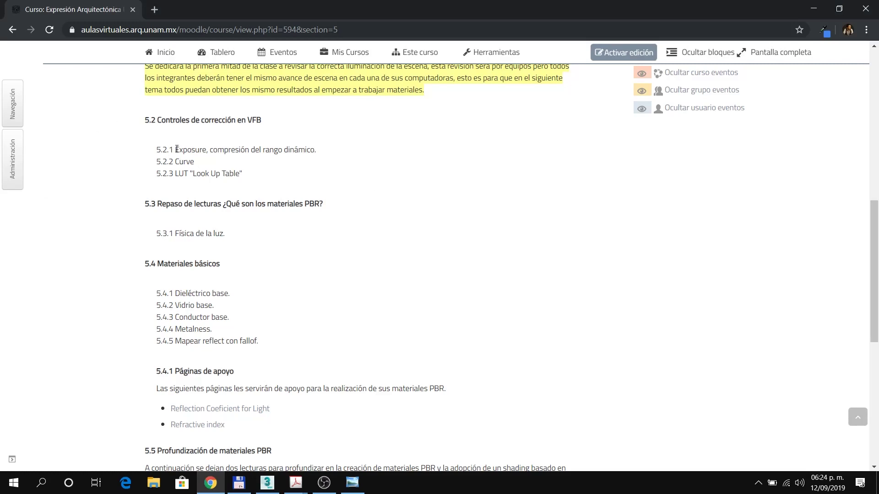
drag(176, 150, 253, 180)
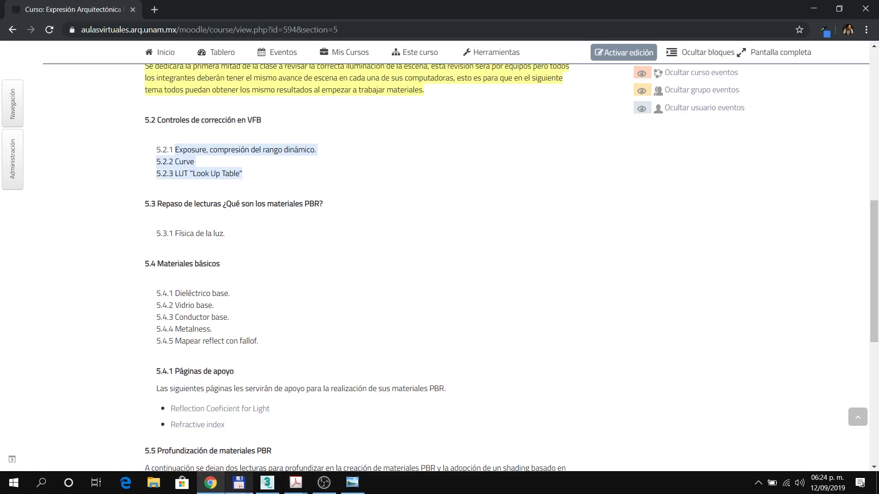
Step: Switch to 3ds Max, show the V-Ray frame buffer's color correction controls and look at the Exposure settings
click(265, 485)
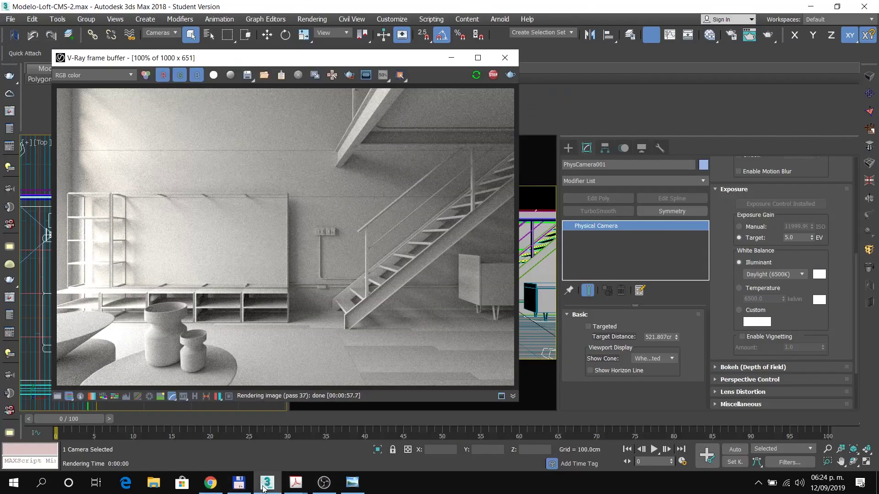
click(58, 397)
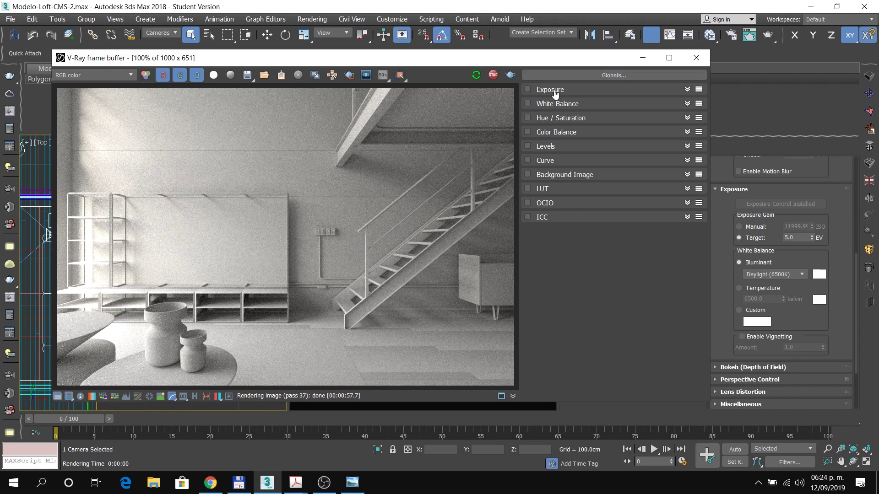
click(688, 89)
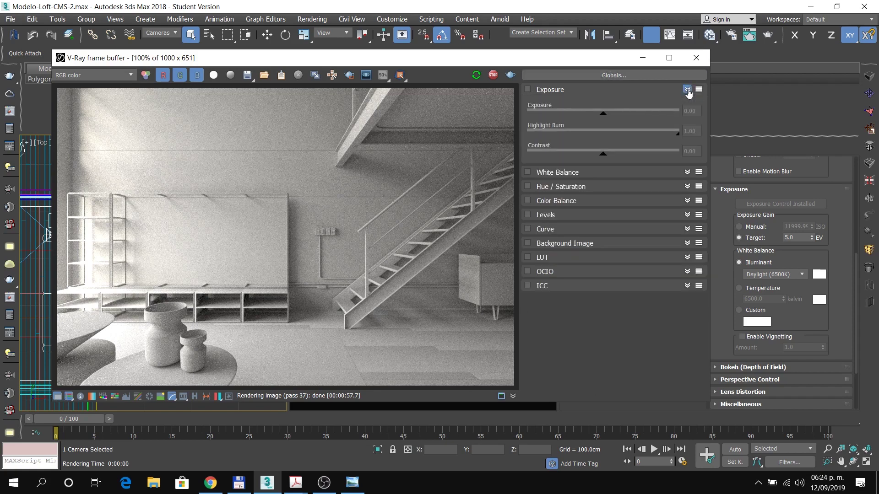
click(688, 90)
Step: Examine the White Balance, Hue / Saturation, Color Balance, Levels and Curve correction controls without changing any of them
click(687, 104)
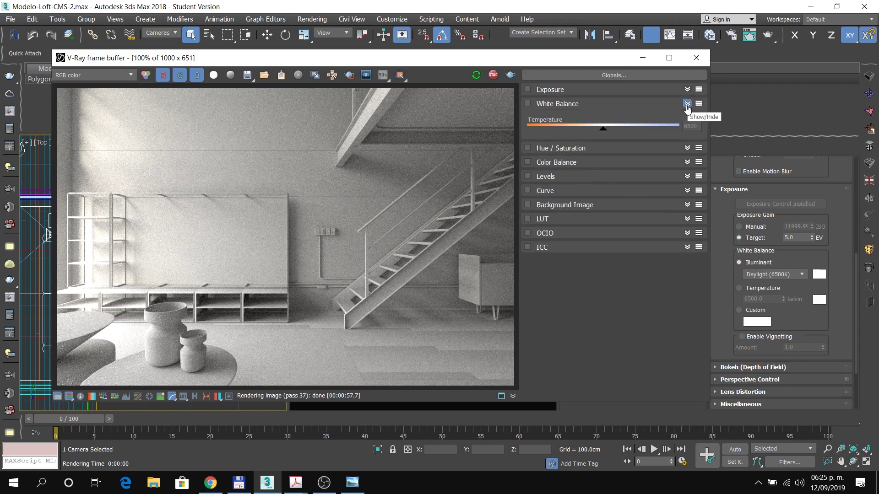
click(688, 104)
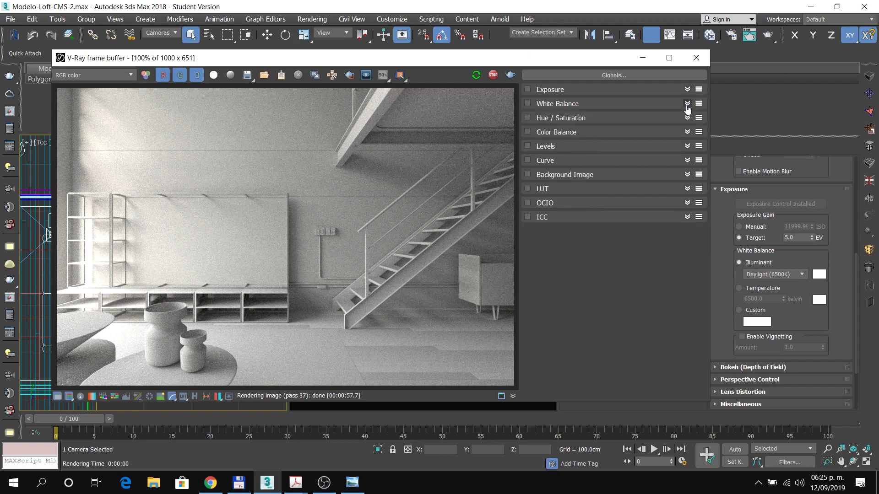
click(687, 118)
click(687, 119)
click(688, 132)
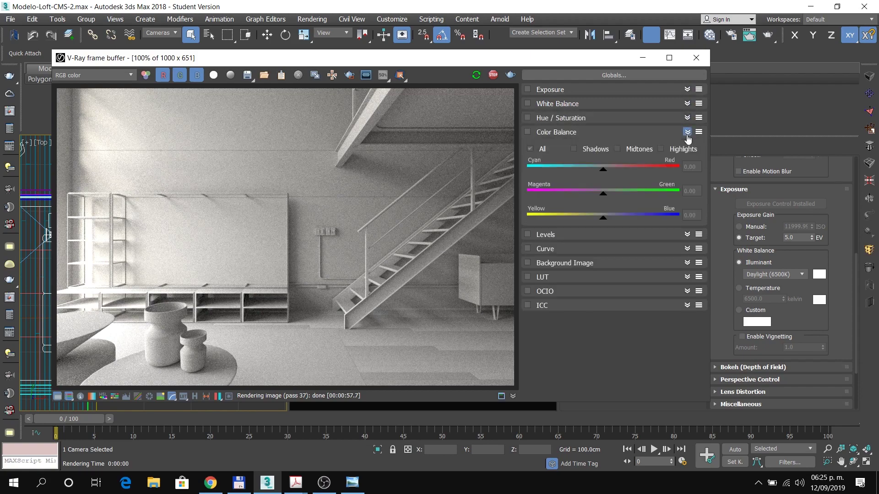
click(688, 132)
click(688, 146)
click(688, 146)
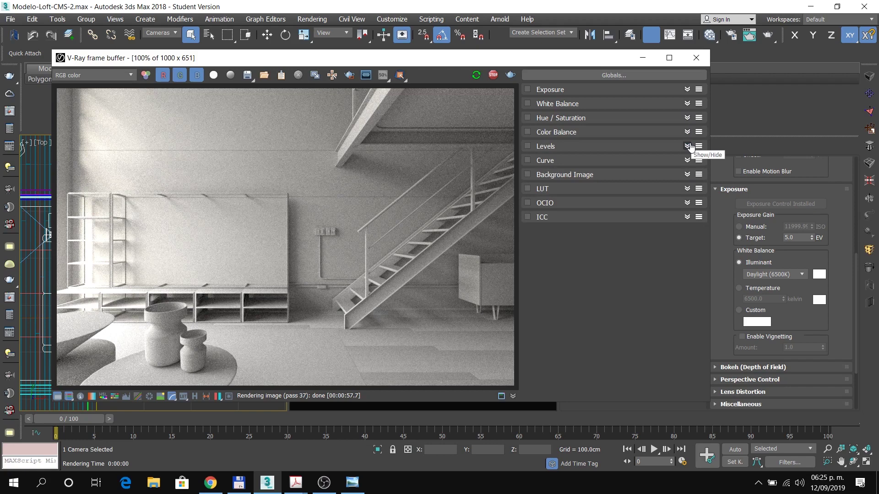
click(687, 104)
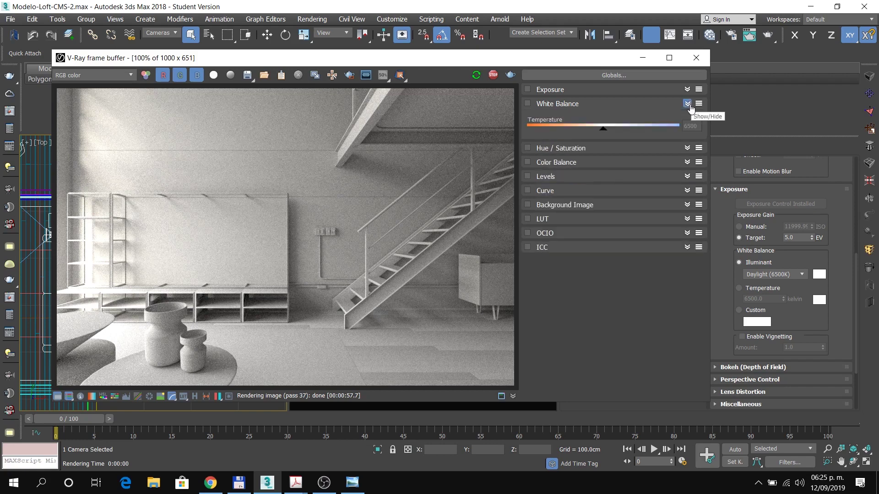
click(688, 104)
click(688, 146)
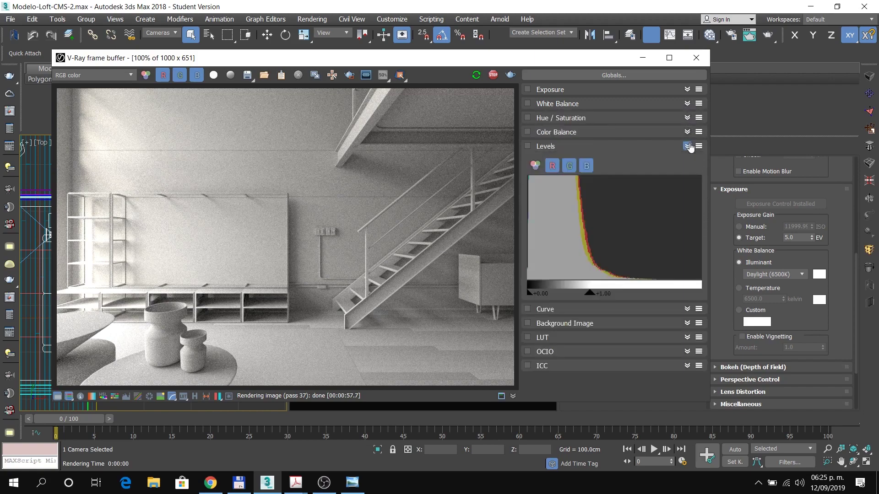
click(687, 146)
click(687, 161)
click(687, 161)
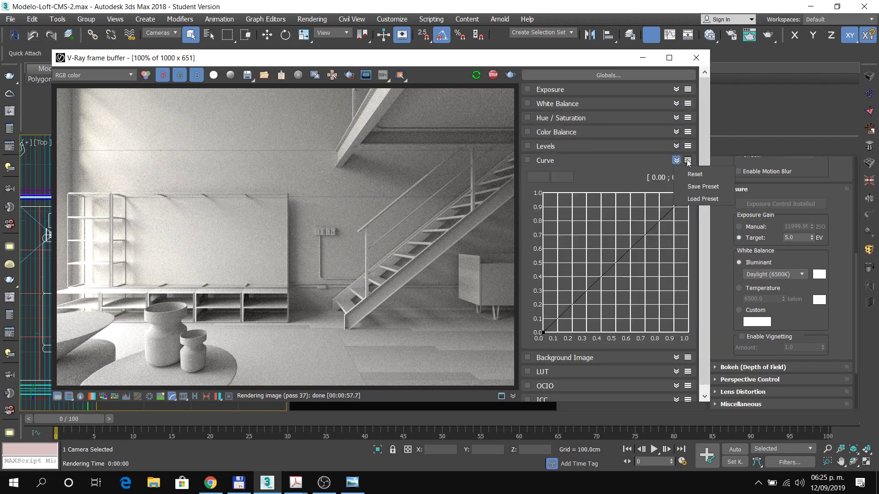
click(676, 161)
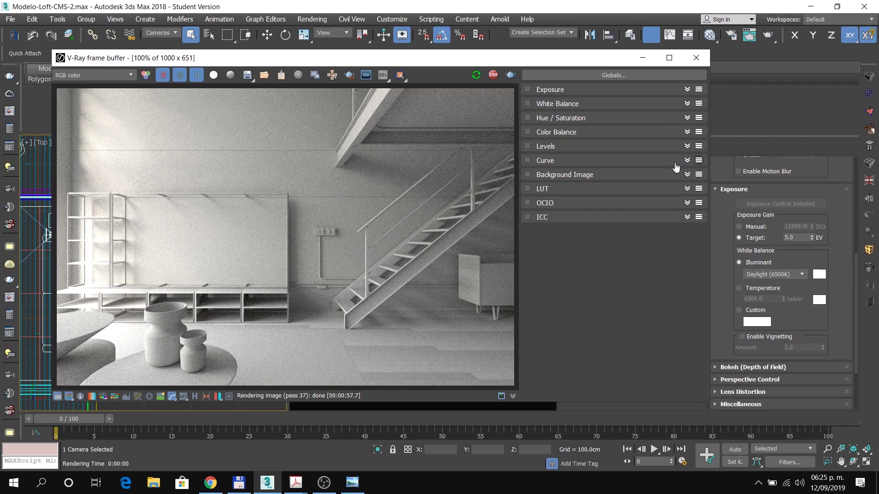
Step: Enable the frame buffer's Exposure correction and set Highlight Burn to 0.05
click(687, 90)
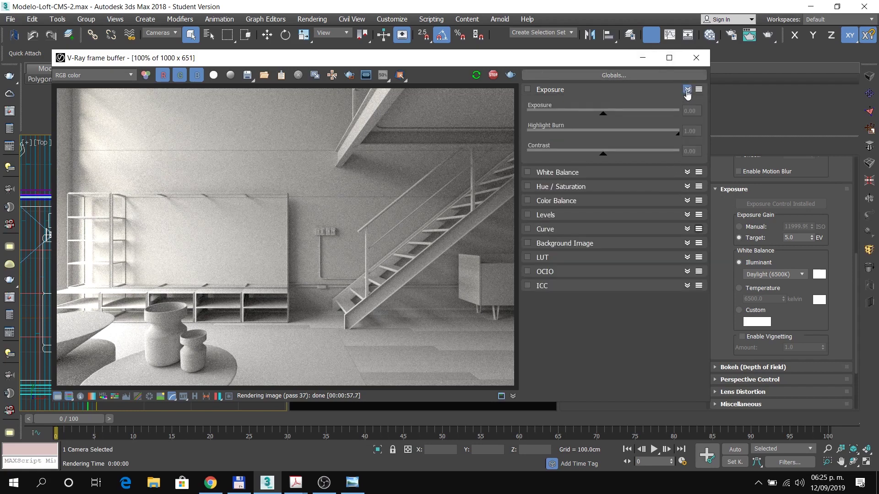
click(526, 90)
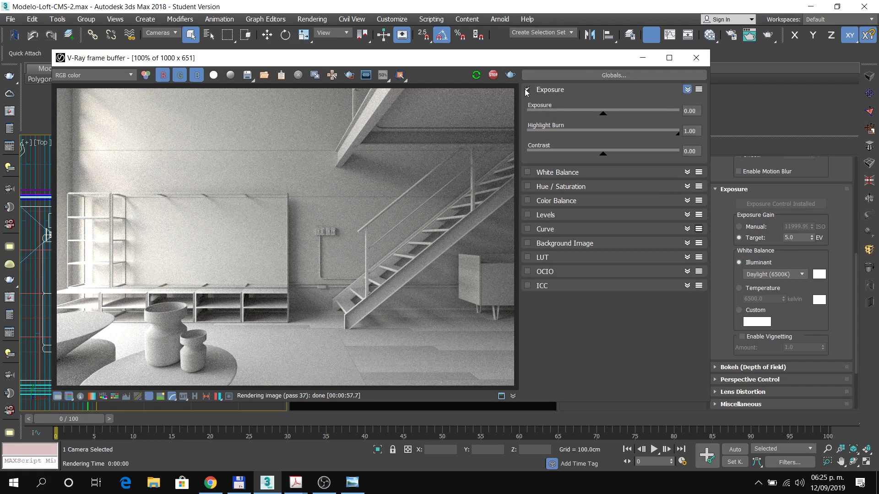
click(525, 90)
click(527, 91)
mouse_move(679, 137)
mouse_down()
mouse_move(516, 141)
mouse_move(534, 139)
mouse_up()
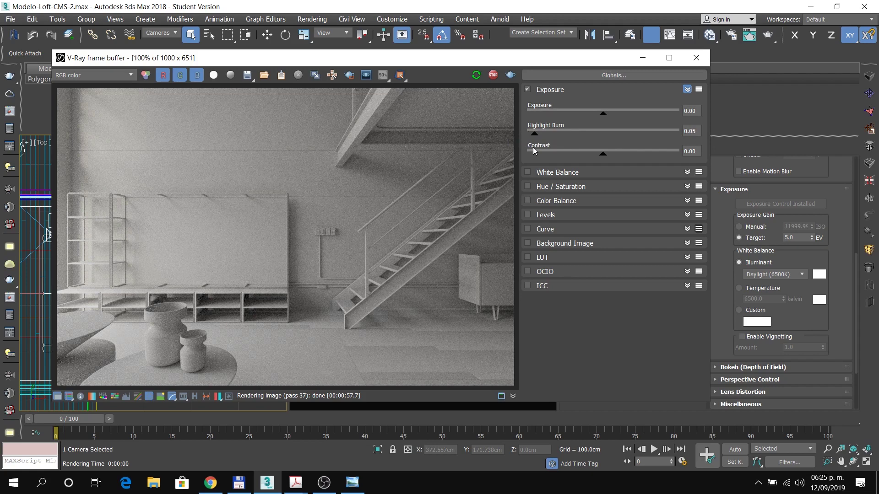
Step: Compare the rendered loft with the Exposure correction off and on, leaving it enabled
click(527, 89)
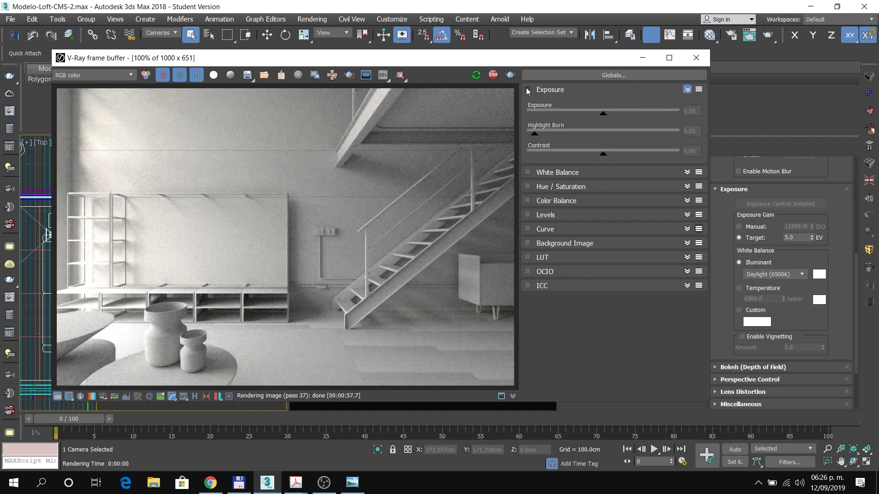
click(528, 90)
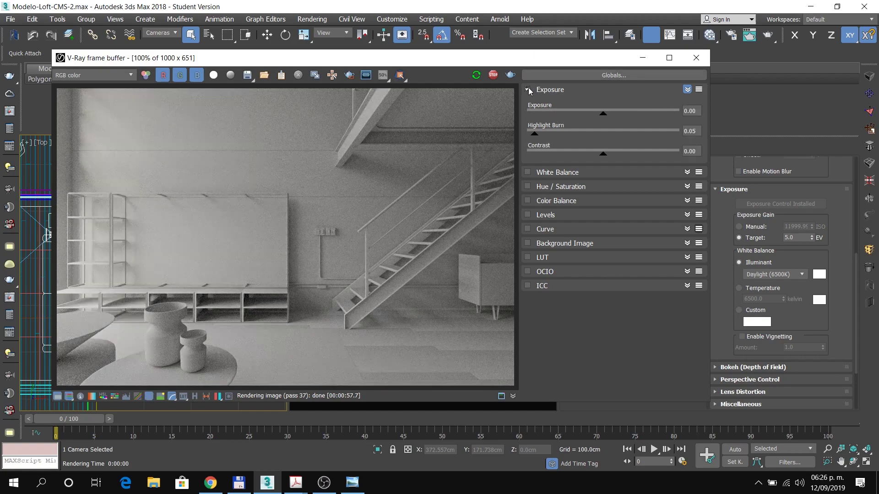
click(528, 89)
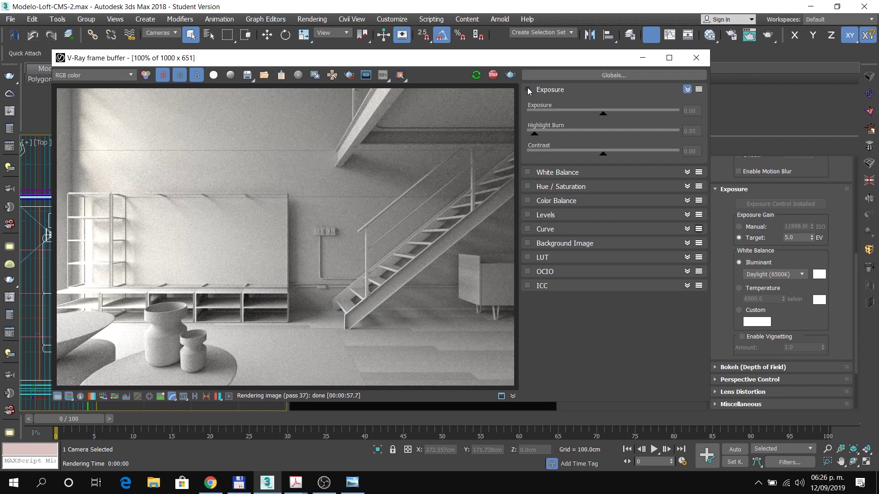
click(528, 90)
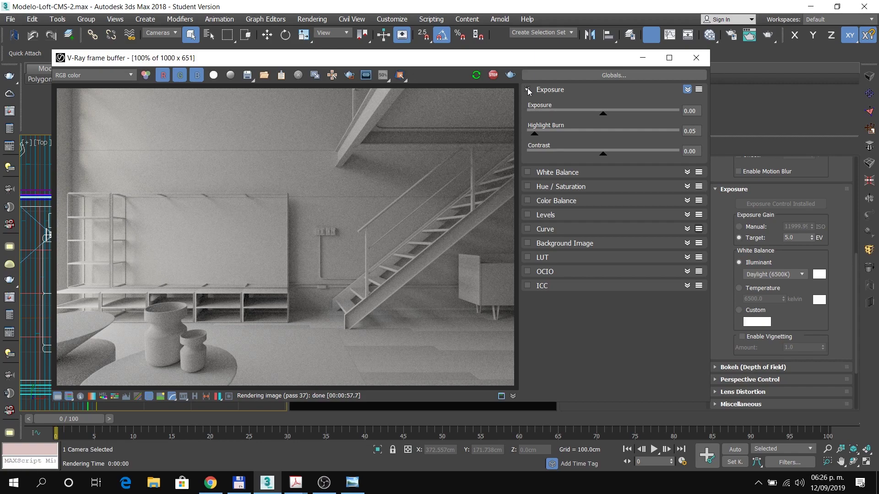
click(528, 90)
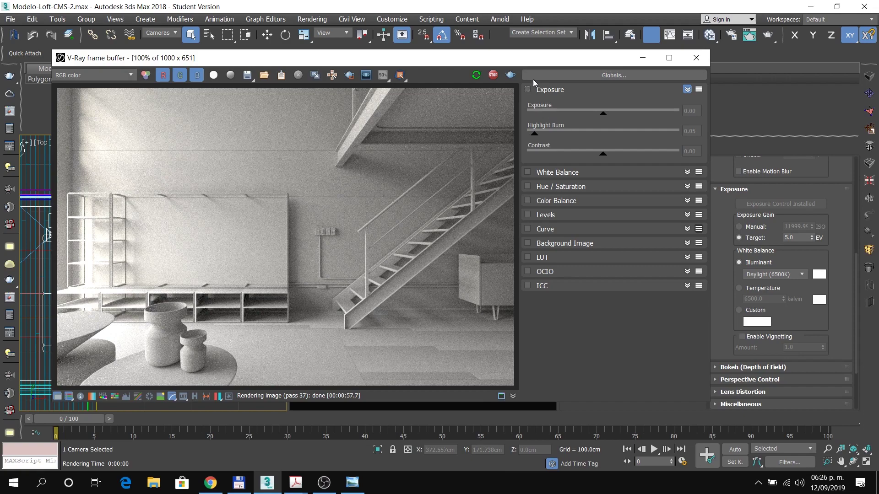
click(527, 89)
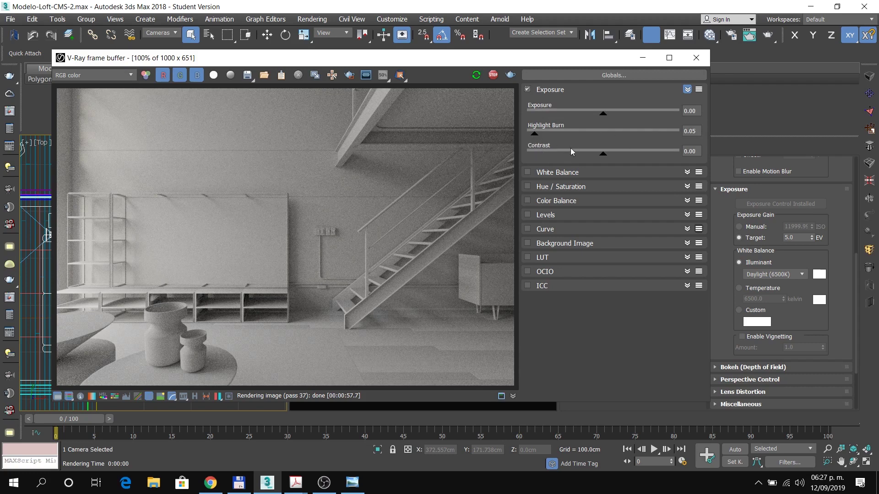
Step: Set Highlight Burn to 0.09, then enable the Curve correction and show its graph
mouse_move(534, 135)
mouse_down()
mouse_move(543, 138)
mouse_move(510, 146)
mouse_move(542, 142)
mouse_up()
click(528, 229)
click(687, 229)
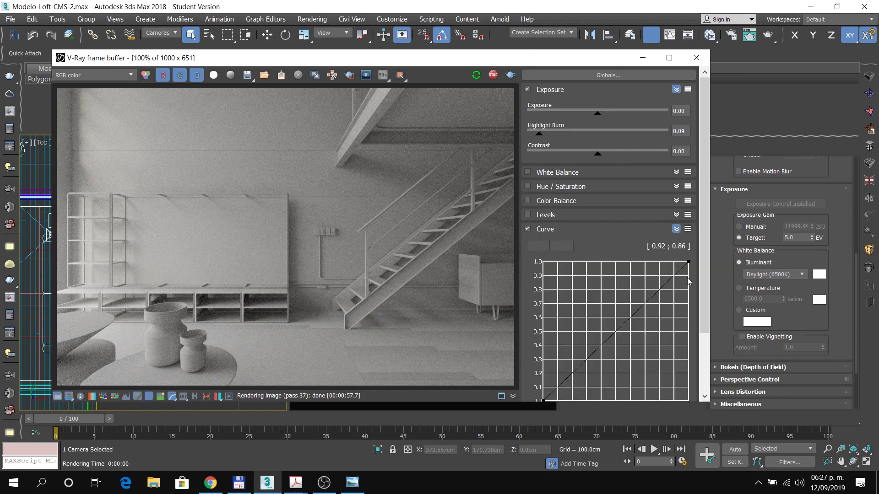
Step: Examine the curve graph at different zoom levels and review its available options
scroll(619, 347, down, 1)
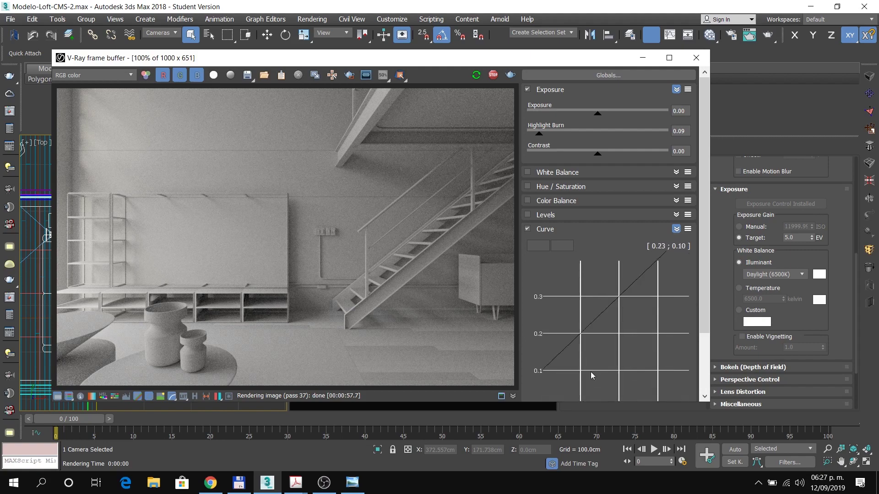
scroll(616, 351, up, 3)
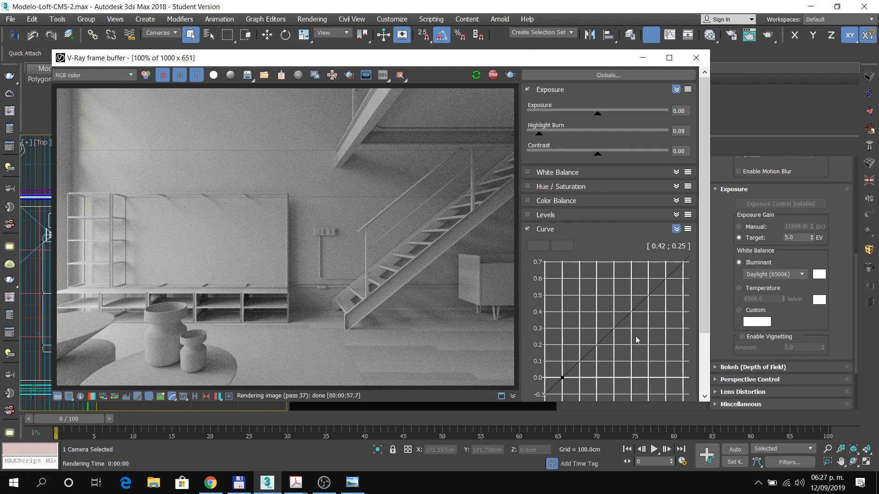
scroll(635, 341, down, 2)
scroll(648, 334, up, 3)
scroll(635, 345, down, 2)
scroll(634, 346, down, 1)
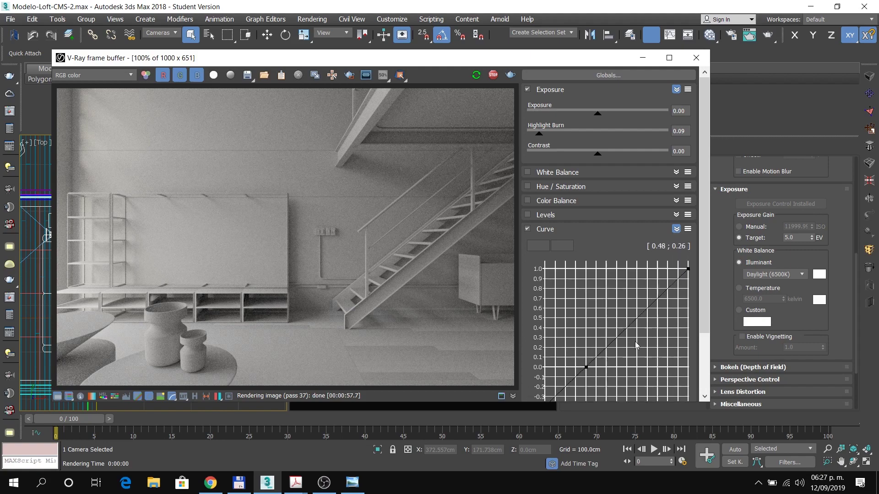
right_click(659, 301)
click(643, 308)
scroll(615, 341, down, 4)
scroll(631, 332, up, 7)
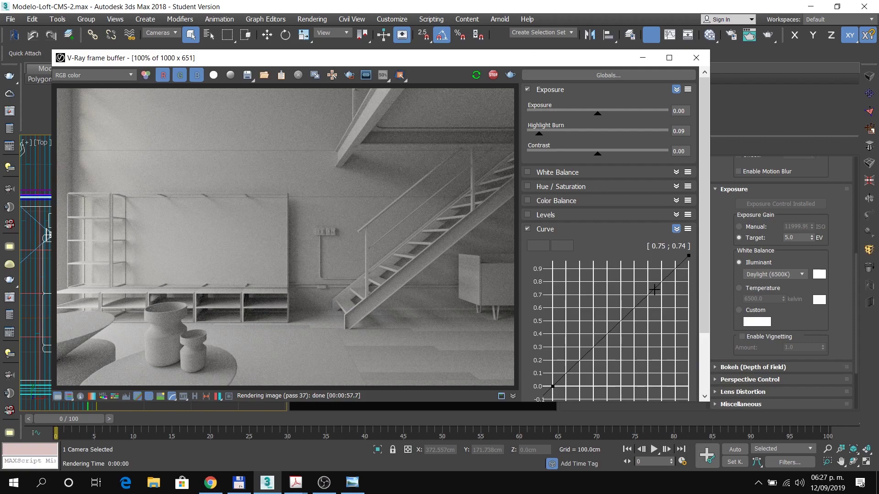
right_click(650, 295)
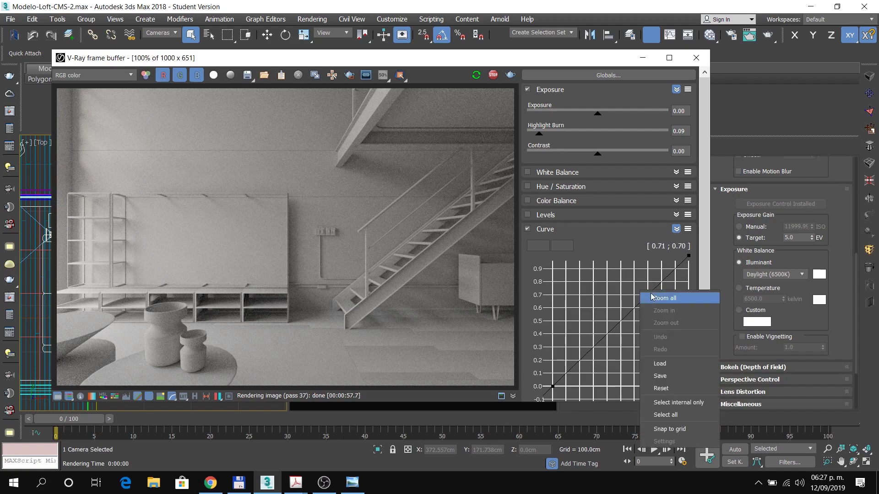
click(614, 361)
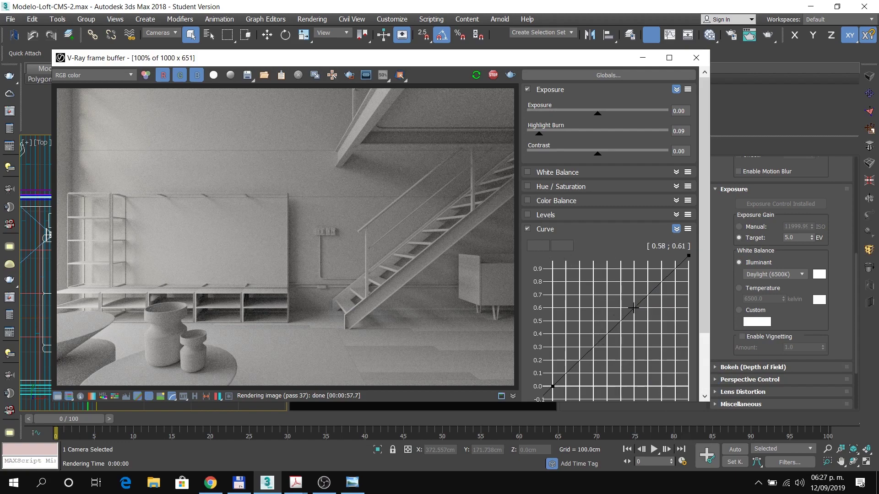
Step: Bend the curve into an S, placing the highlight handle at about 0.41; 0.97 and the shadow handle at about 0.36; 0.15
click(690, 256)
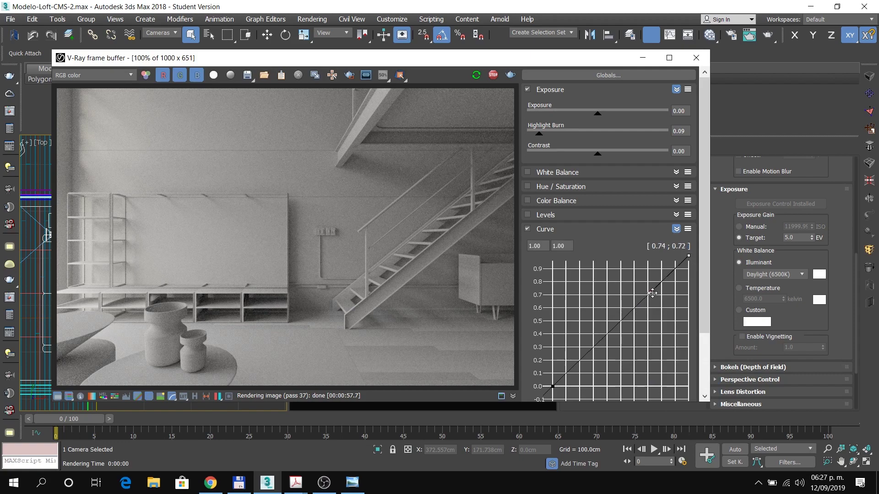
drag(648, 292, 627, 263)
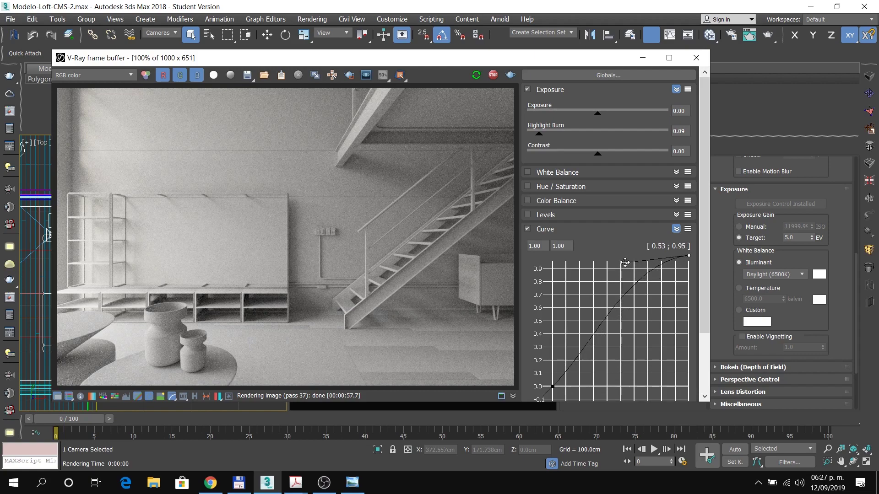
click(552, 385)
drag(589, 351, 604, 367)
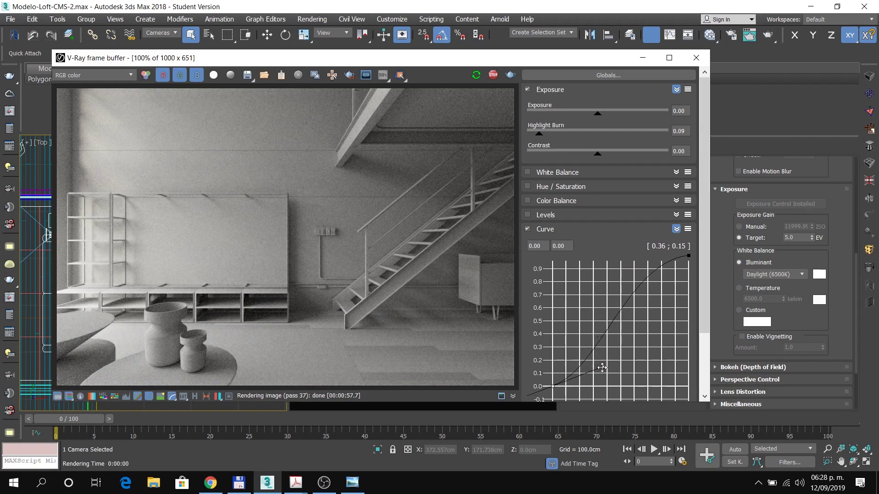
click(688, 256)
drag(626, 262, 608, 260)
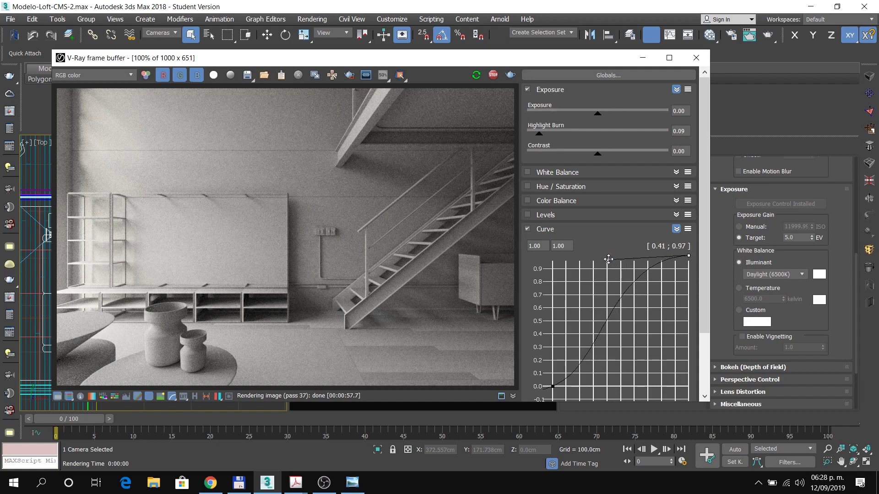
Step: Soften the S-curve by slightly raising the shadow handle and lowering the highlight handle to about 0.92
drag(547, 372, 559, 388)
mouse_move(604, 367)
mouse_down()
mouse_move(582, 357)
mouse_move(594, 361)
mouse_up()
drag(679, 273, 703, 238)
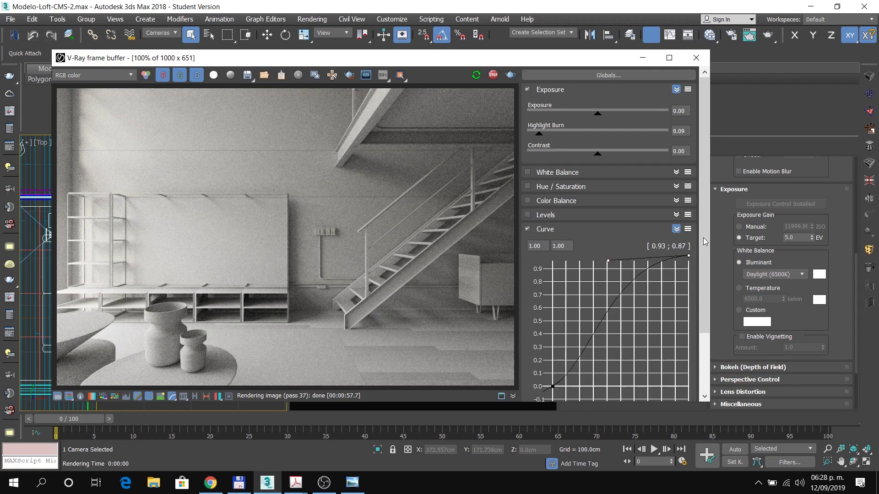
drag(607, 261, 610, 266)
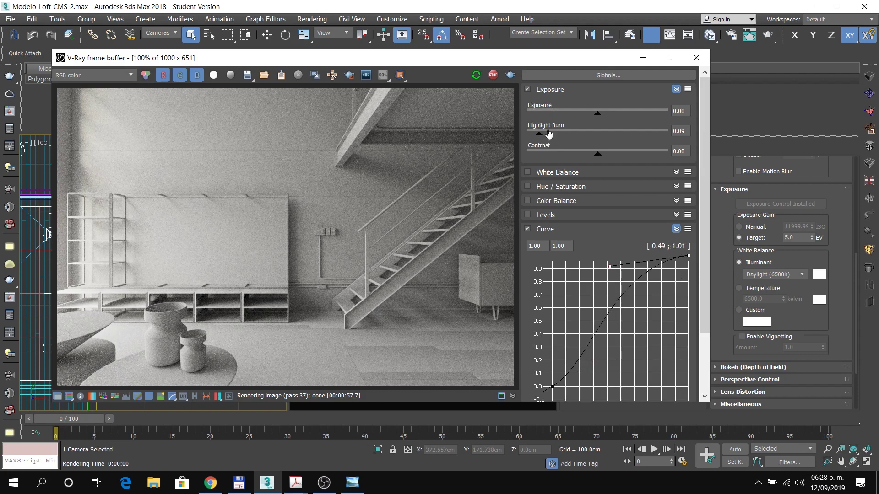
Step: Set Highlight Burn to 0.03 and compare the render with the Curve correction off and on, leaving it enabled
mouse_move(539, 133)
mouse_down()
mouse_move(523, 138)
mouse_move(538, 138)
mouse_up()
click(527, 231)
click(529, 229)
click(528, 230)
click(528, 230)
click(528, 229)
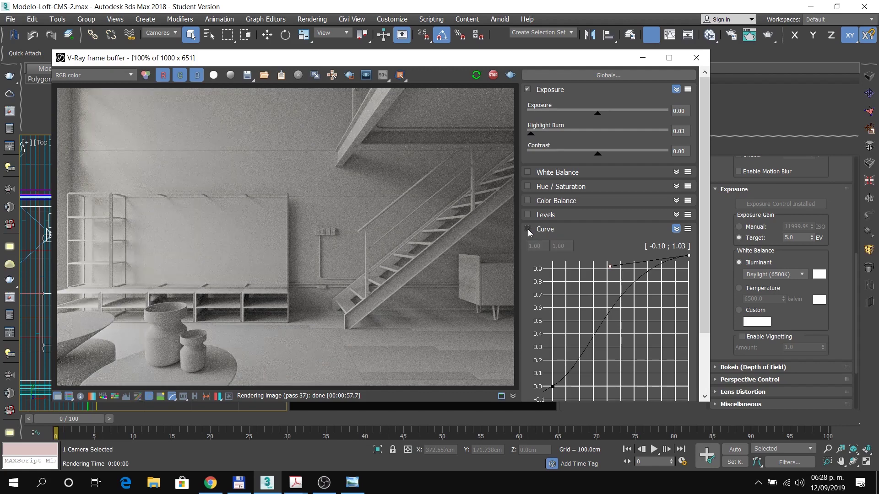
click(528, 230)
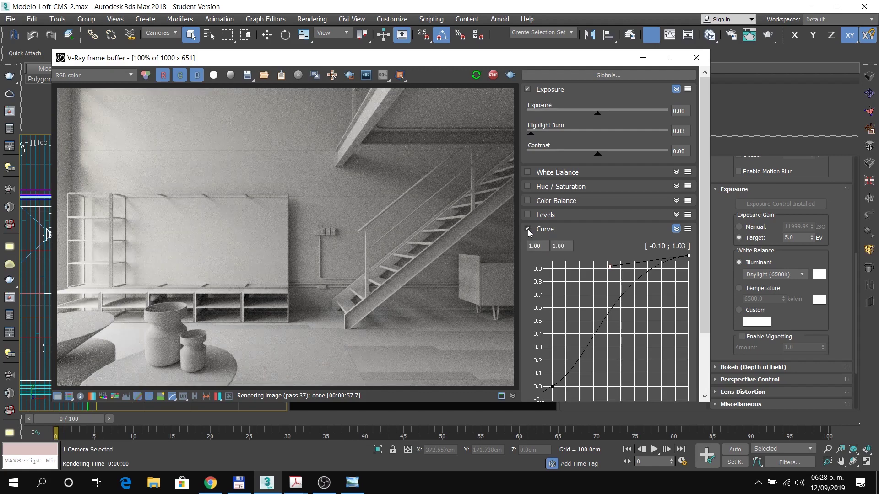
Step: Disable the Curve correction and collapse its settings
click(527, 229)
click(676, 229)
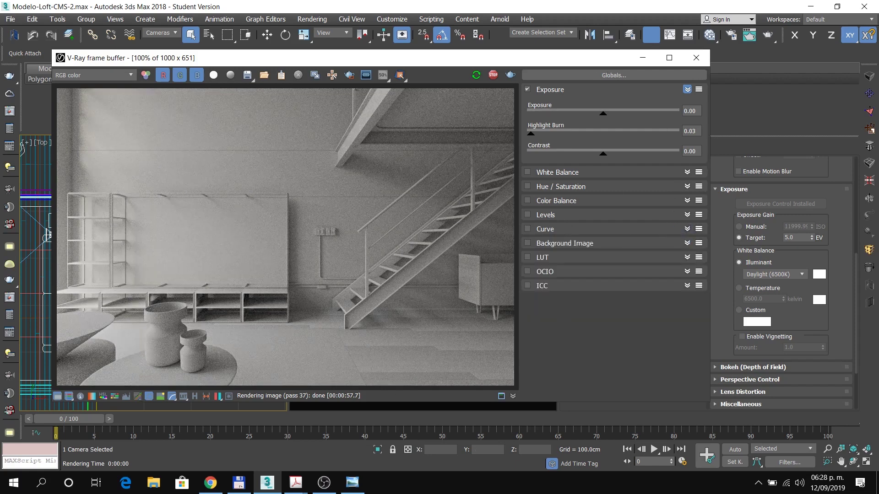
Step: Switch to the course page in Chrome and review the Semana 05 correction topics and the LUT package listed under Semana 04
click(209, 485)
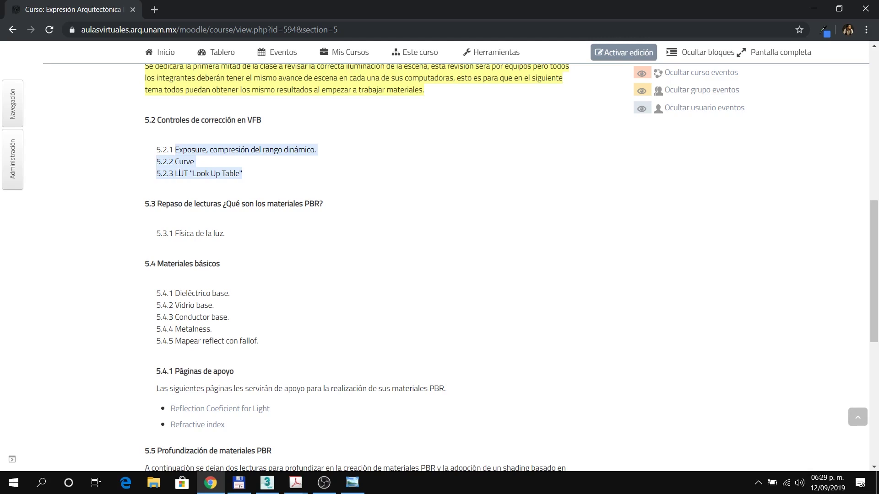
scroll(206, 343, down, 5)
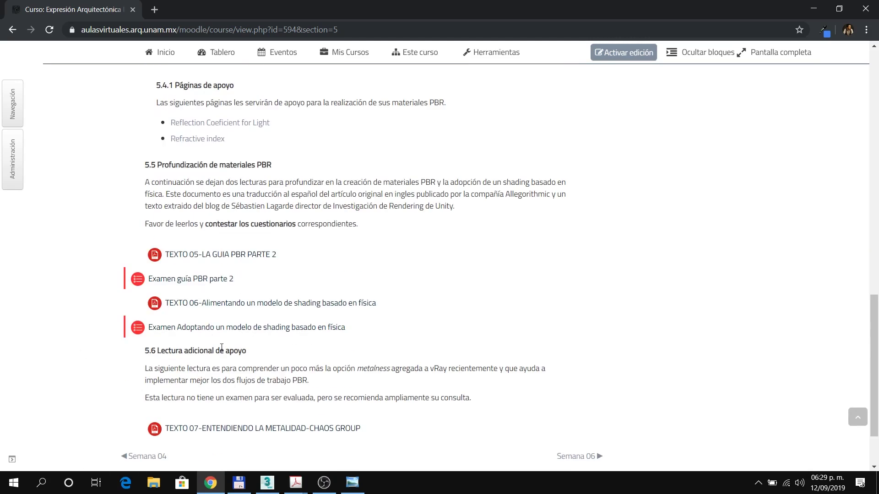
scroll(223, 348, up, 3)
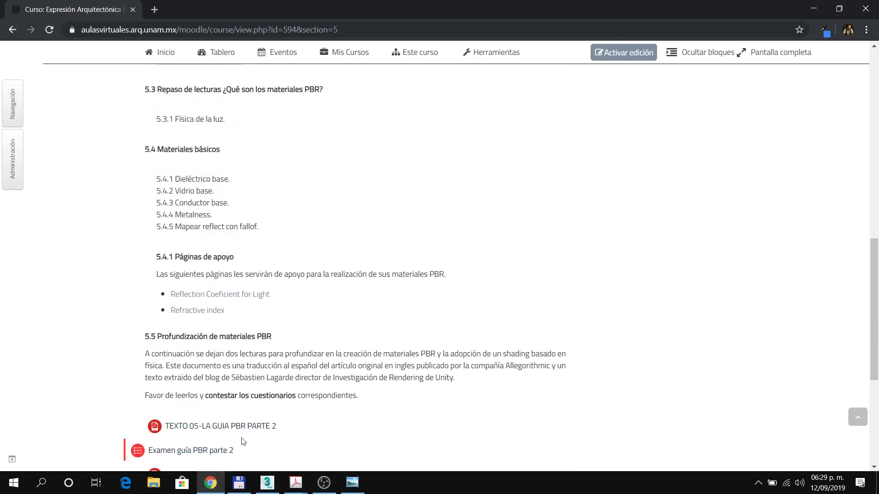
scroll(240, 426, down, 5)
scroll(228, 393, up, 10)
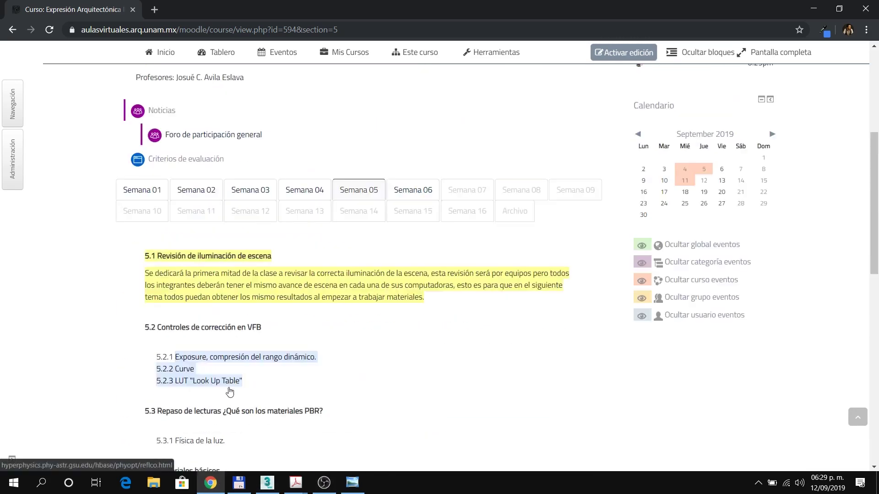
click(315, 197)
scroll(385, 202, down, 12)
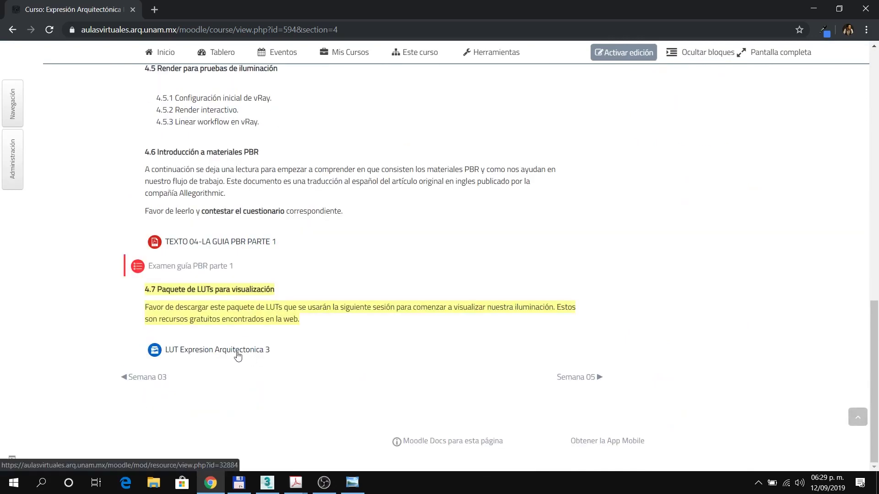
scroll(398, 329, up, 8)
scroll(345, 252, up, 4)
scroll(322, 328, down, 3)
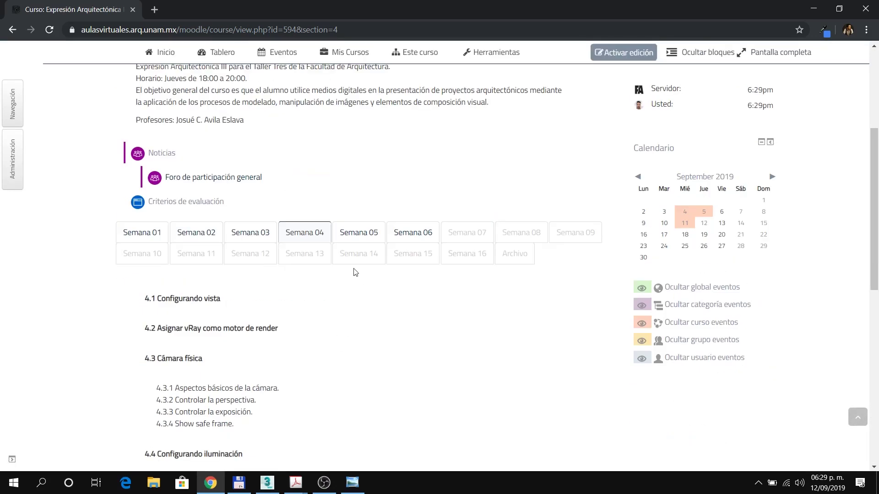
click(355, 231)
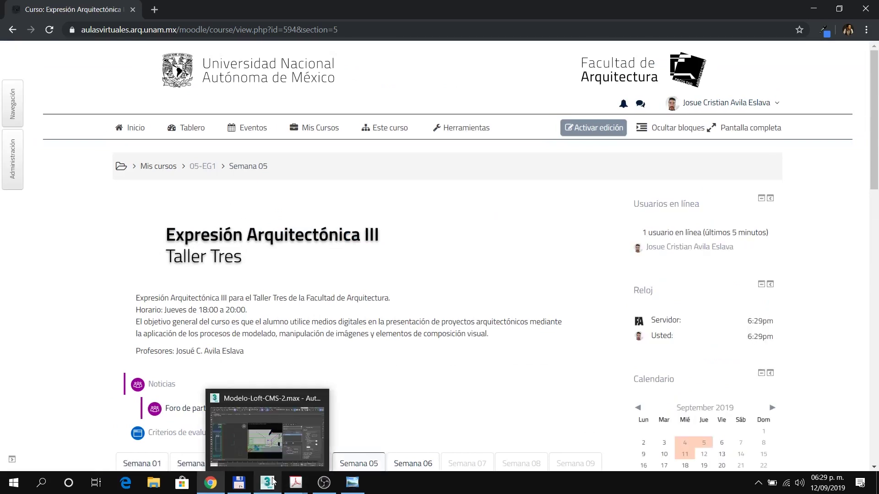
Step: Switch back to 3ds Max, expand the LUT correction in the frame buffer and enable it
click(267, 483)
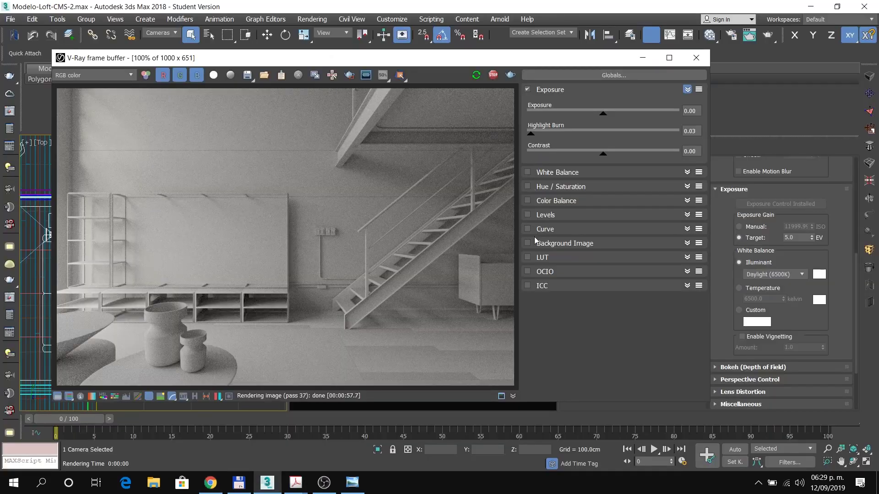
click(686, 257)
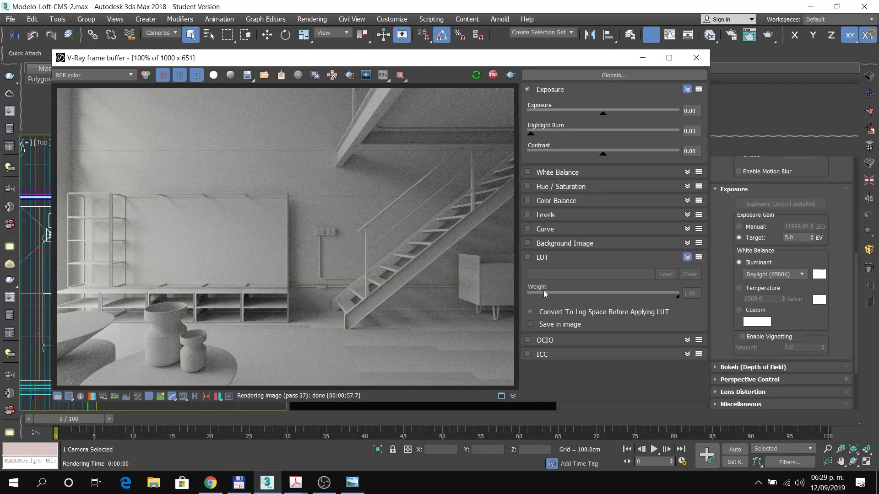
click(527, 257)
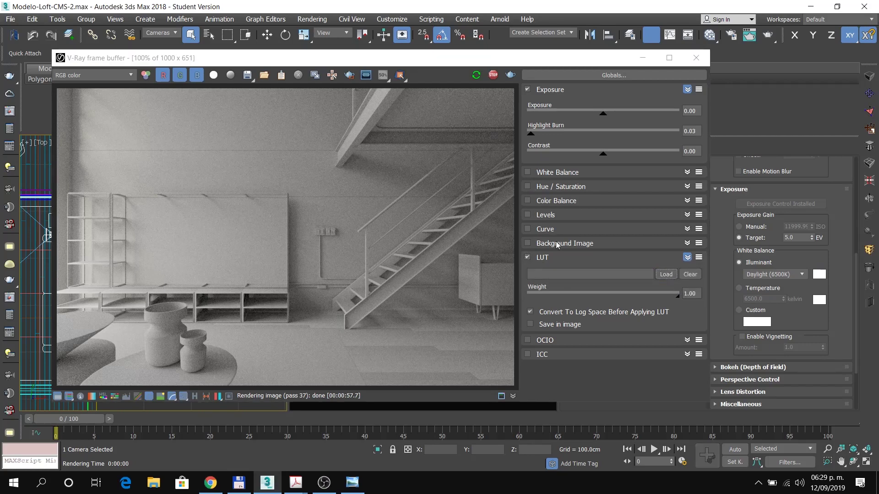
Step: Load LUT_Contraste_Suave.cube from D:/z-LUTs and turn off Convert To Log Space Before Applying LUT
scroll(130, 229, down, 1)
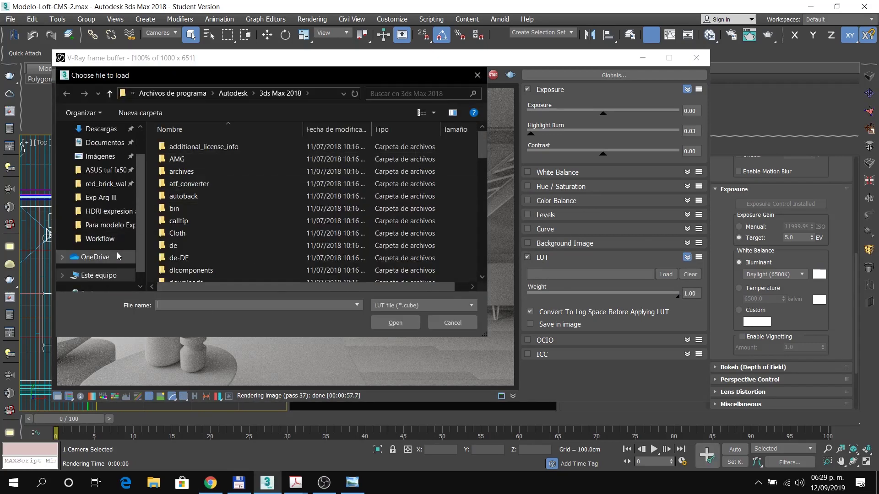
scroll(229, 206, down, 3)
click(99, 275)
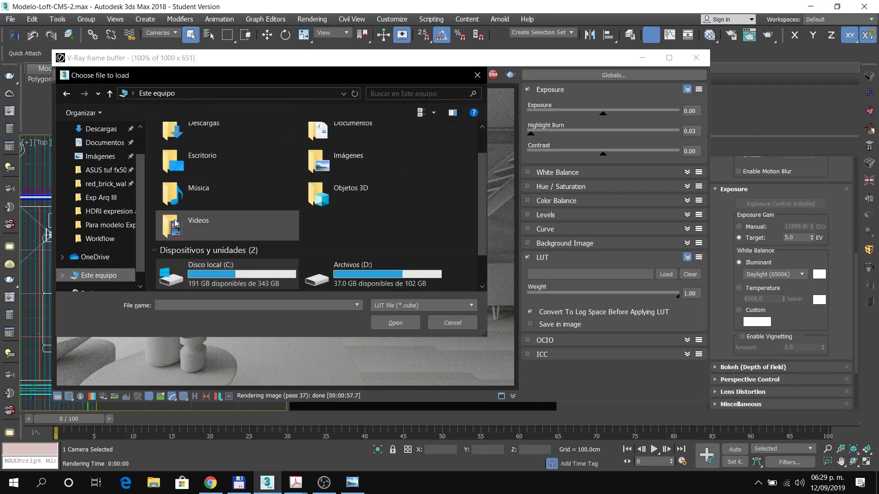
scroll(175, 223, down, 2)
double_click(333, 230)
scroll(219, 240, down, 1)
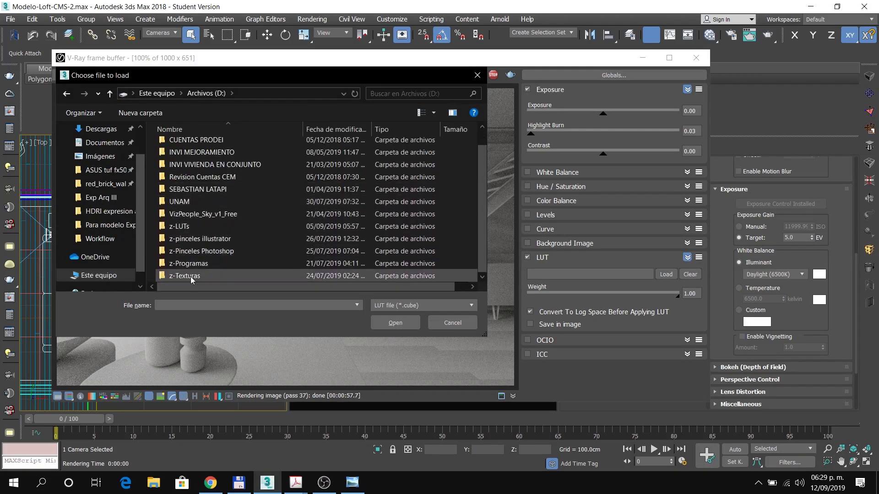
double_click(175, 227)
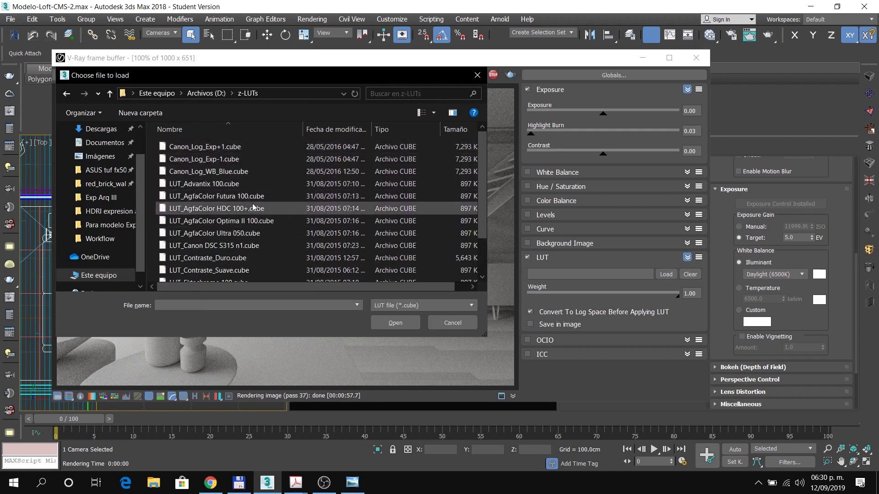
scroll(224, 215, down, 1)
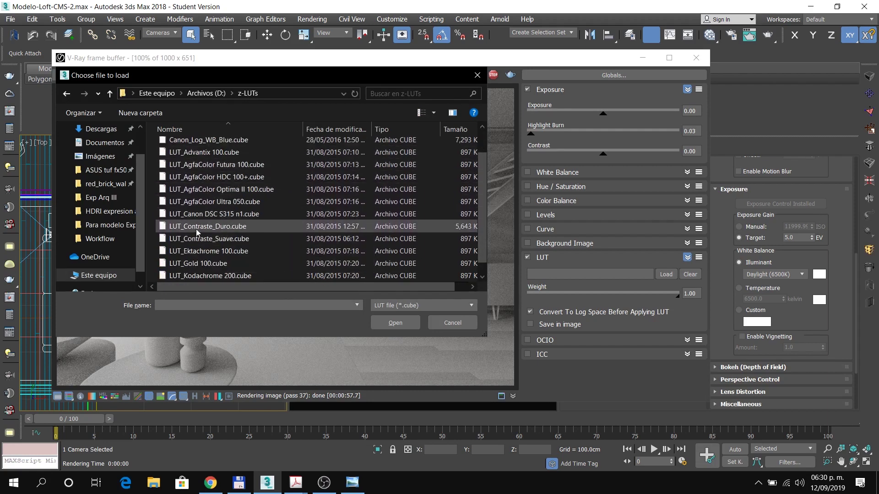
click(211, 240)
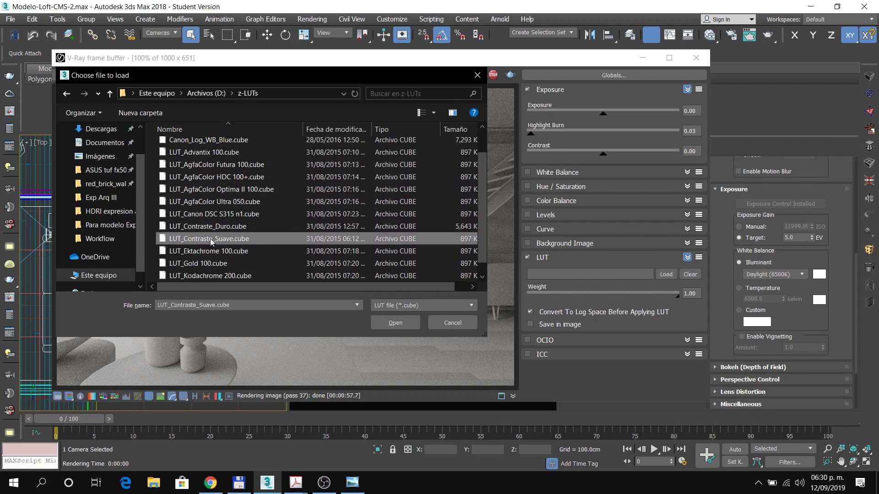
click(395, 323)
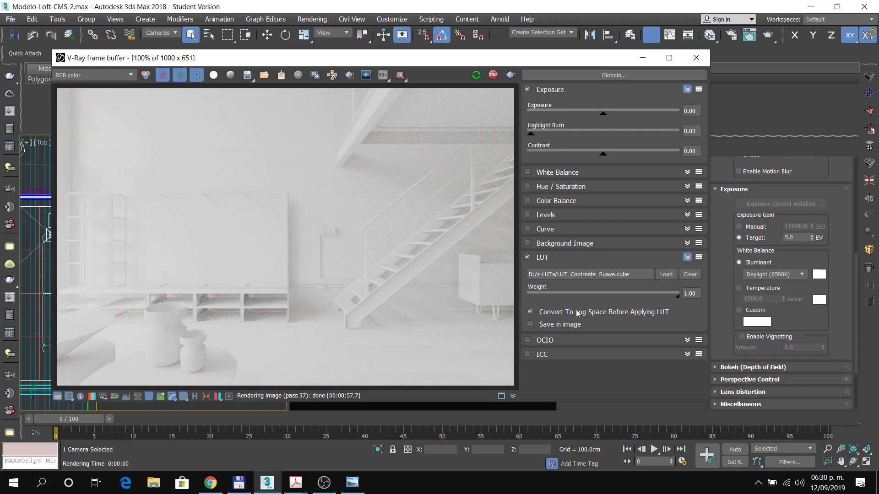
click(530, 312)
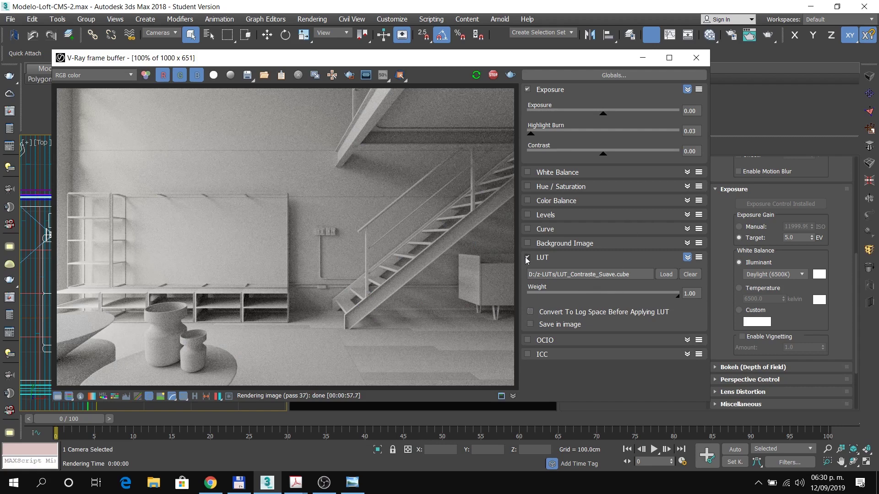
Step: Compare the render with the LUT off and on, leaving it enabled, and review the Curve graph before collapsing it
click(527, 258)
click(527, 258)
click(526, 258)
click(526, 258)
click(527, 258)
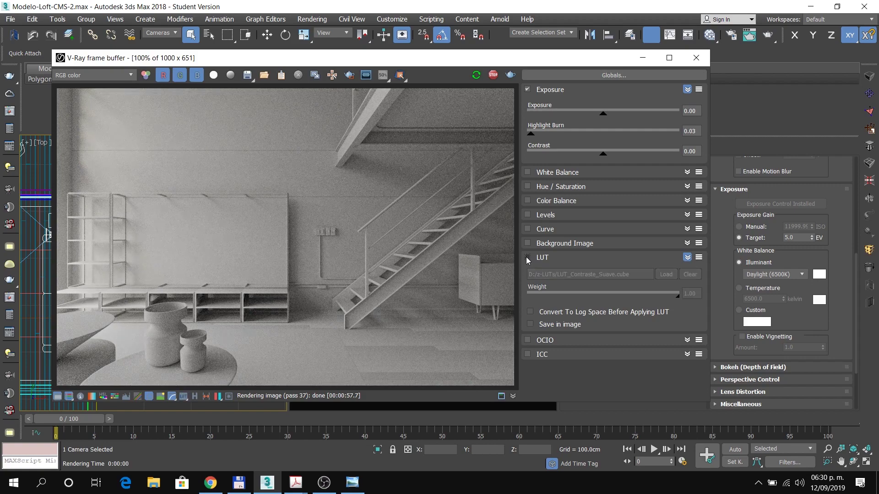
click(527, 257)
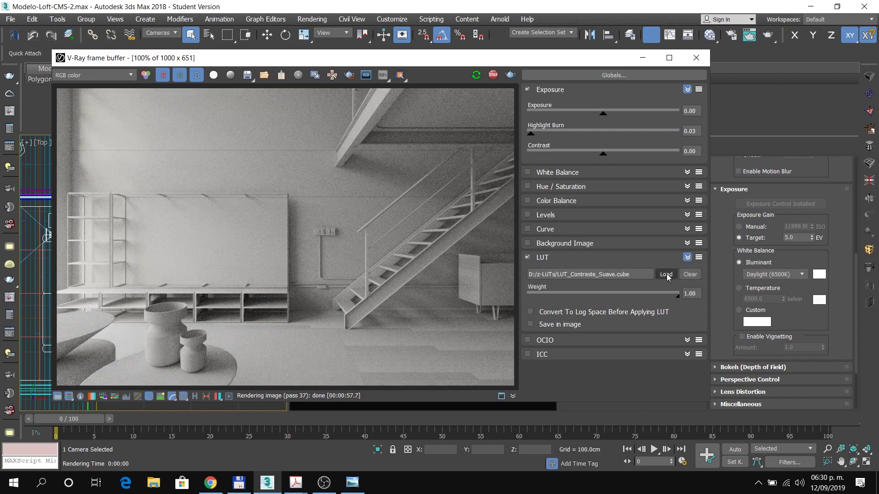
click(688, 232)
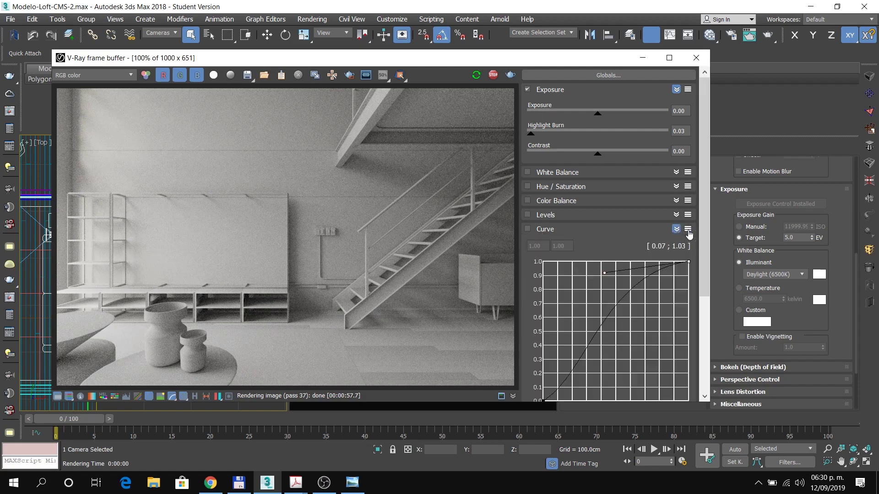
click(683, 229)
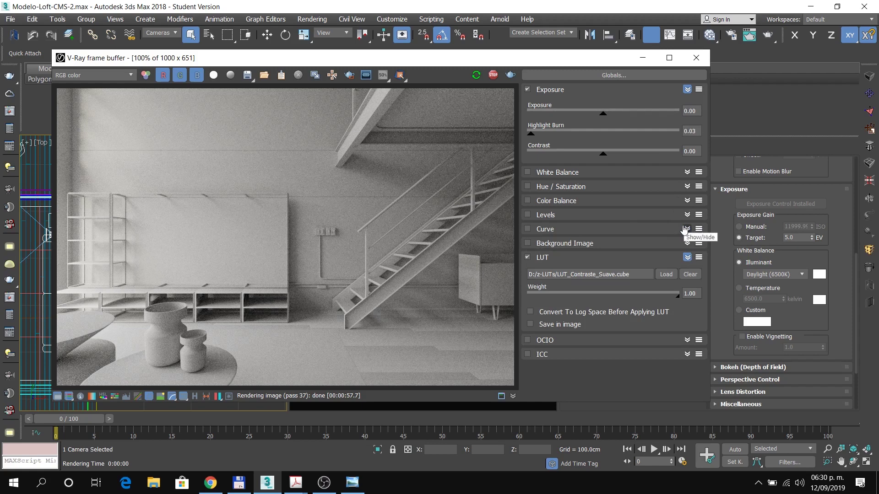
Step: Try LUT_Contraste_Duro.cube and Canon_Log_Exp+1.cube on the render, one after the other
click(666, 276)
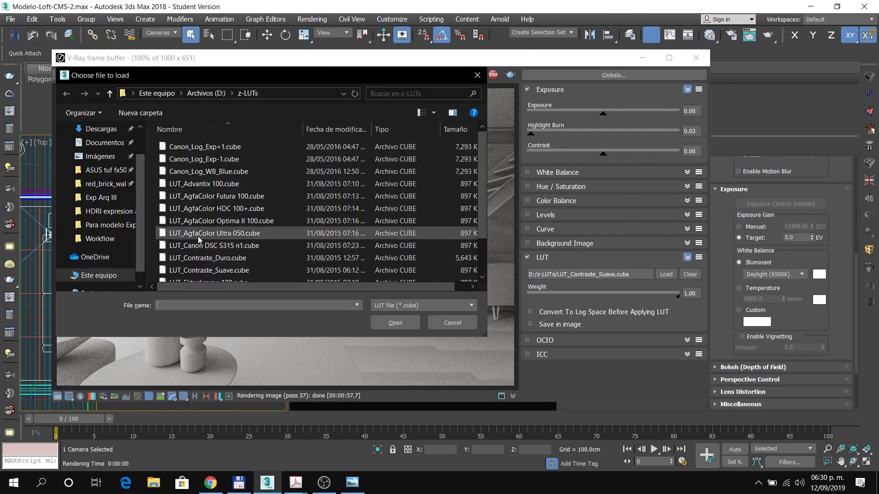
click(229, 257)
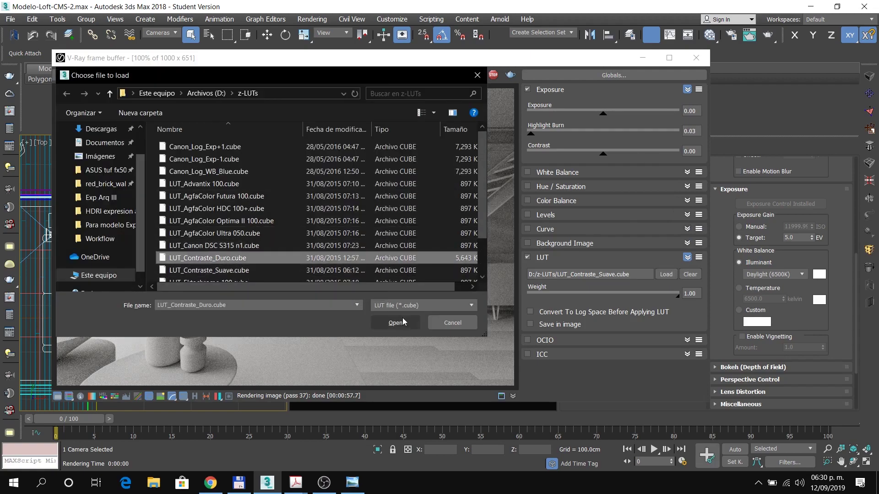
click(395, 322)
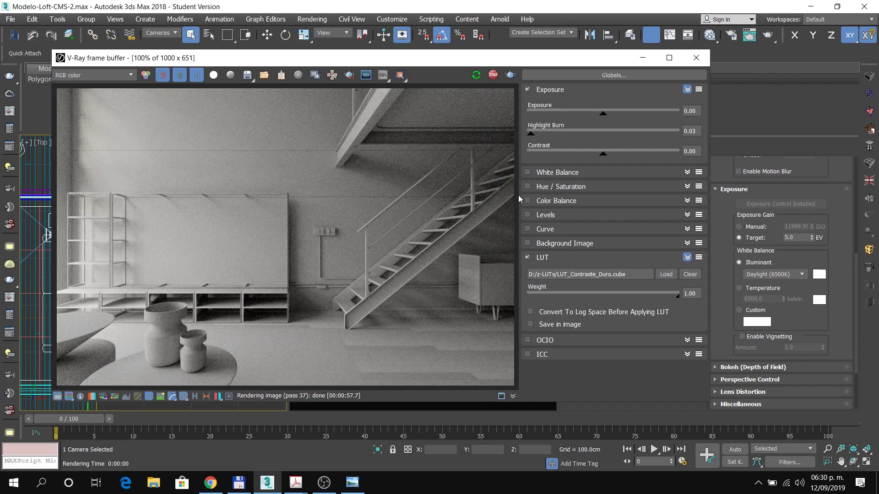
click(667, 273)
click(205, 147)
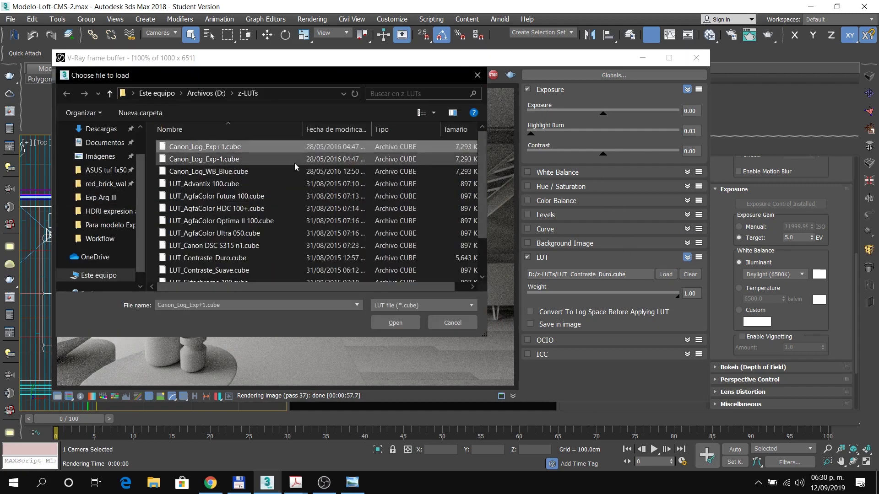
click(394, 323)
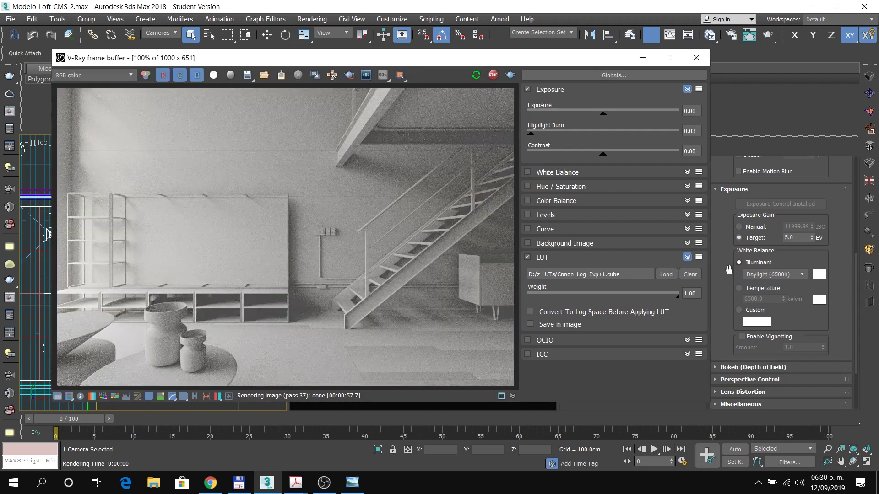
Step: Try the film-look files LUT_Advantix 100.cube and LUT_Ektachrome 100.cube on the render
click(666, 274)
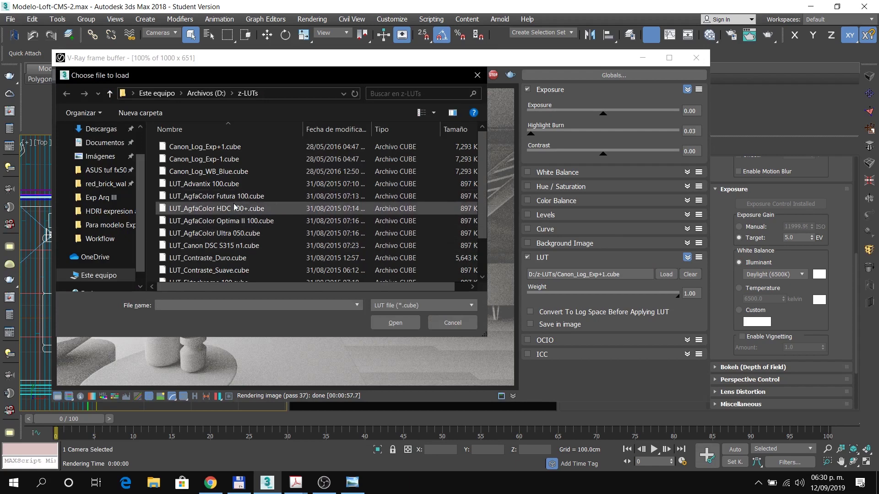
click(201, 184)
click(394, 323)
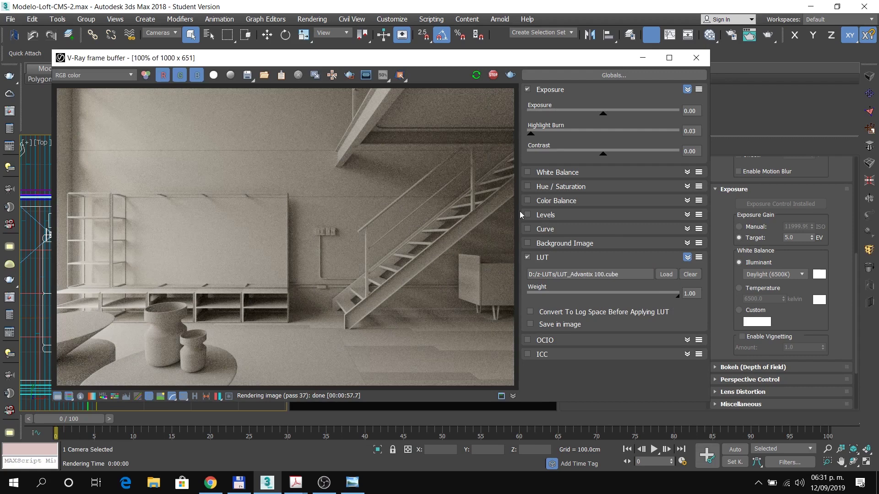
click(666, 274)
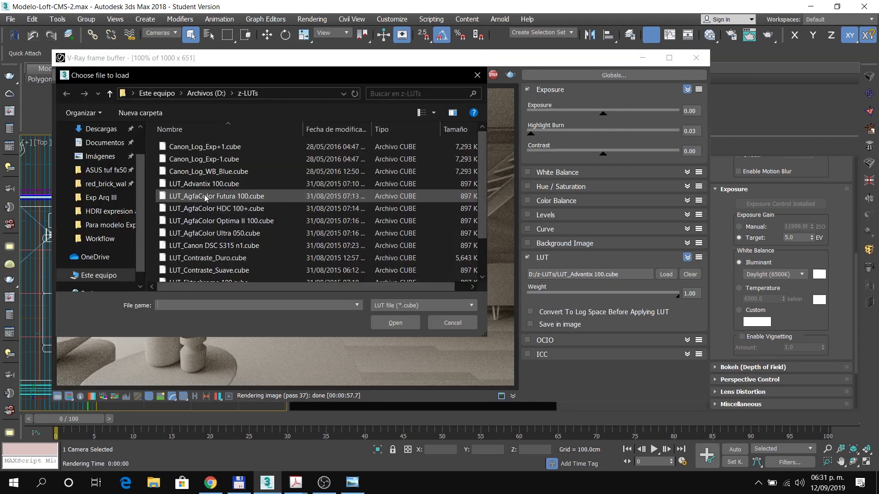
click(213, 239)
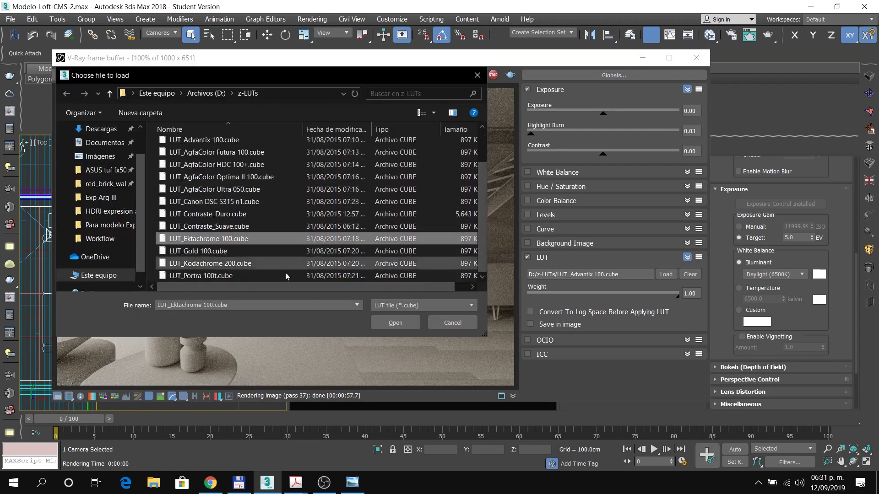
click(390, 323)
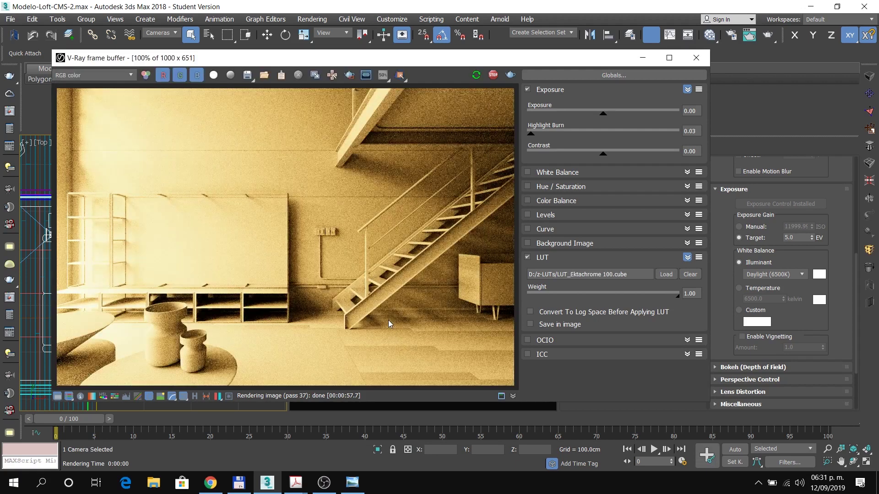
Step: Load LUT_Contraste_Suave.cube again as the render's LUT
click(666, 275)
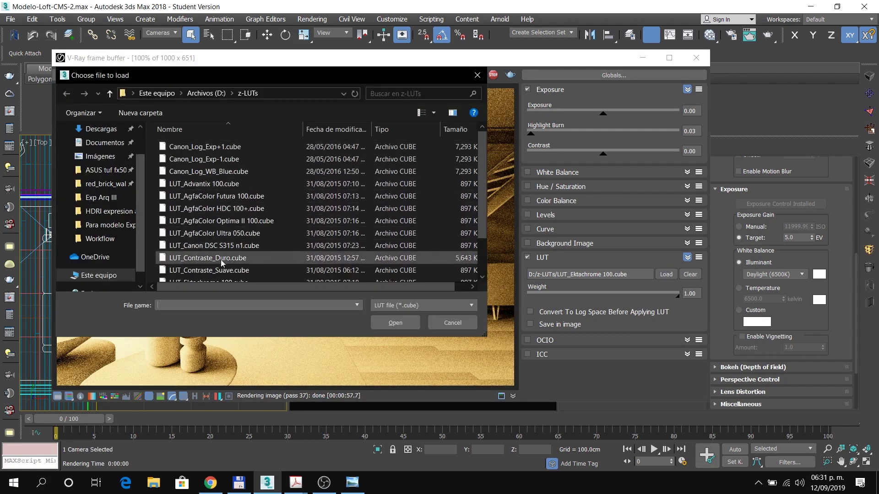
click(231, 270)
click(389, 324)
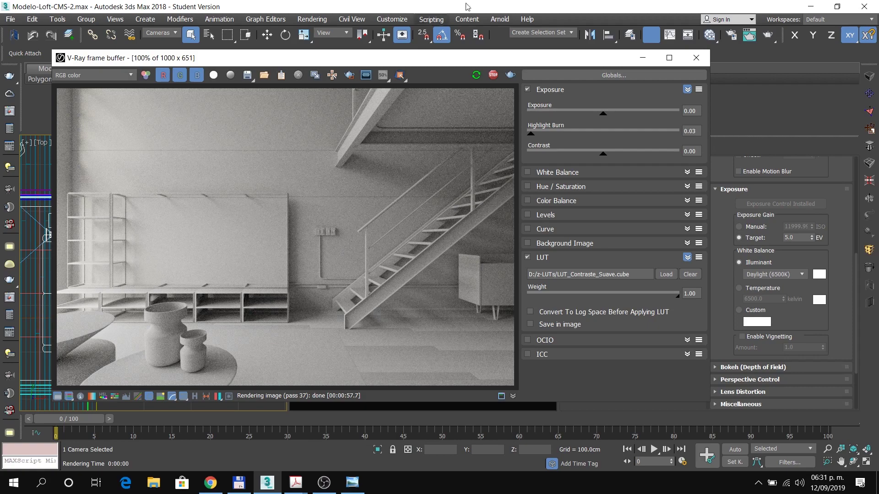
Step: Compare the render with the Exposure, LUT and Curve corrections switched on and off, leaving only Exposure and LUT enabled
click(527, 90)
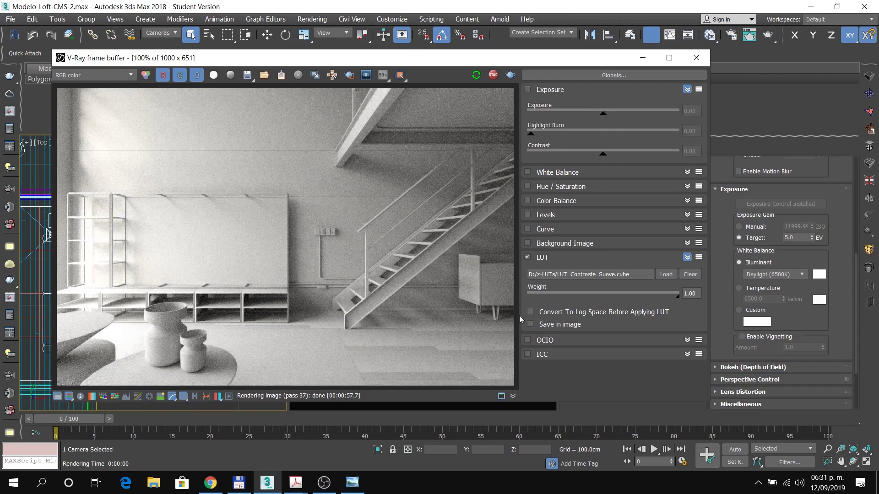
click(527, 257)
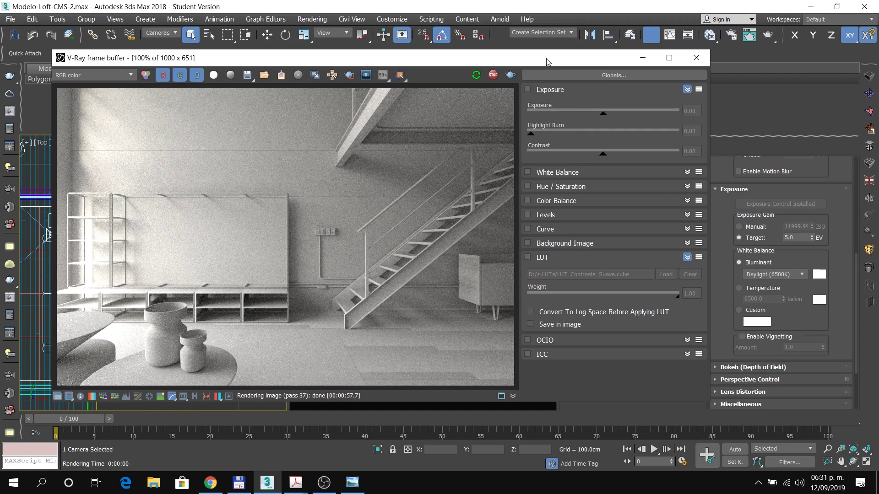
click(527, 89)
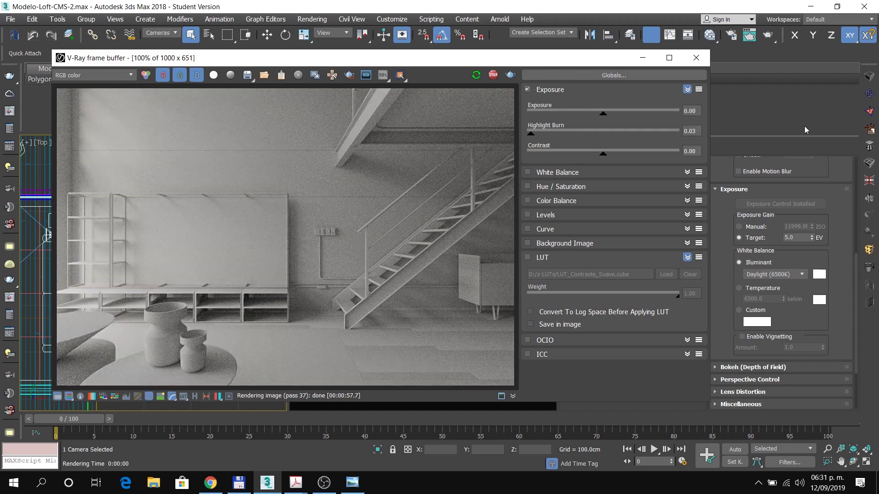
click(527, 258)
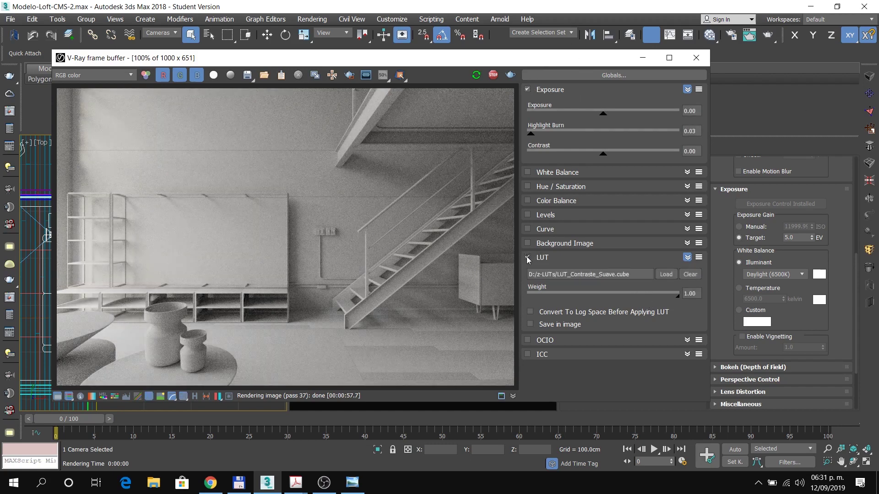
click(527, 258)
click(528, 229)
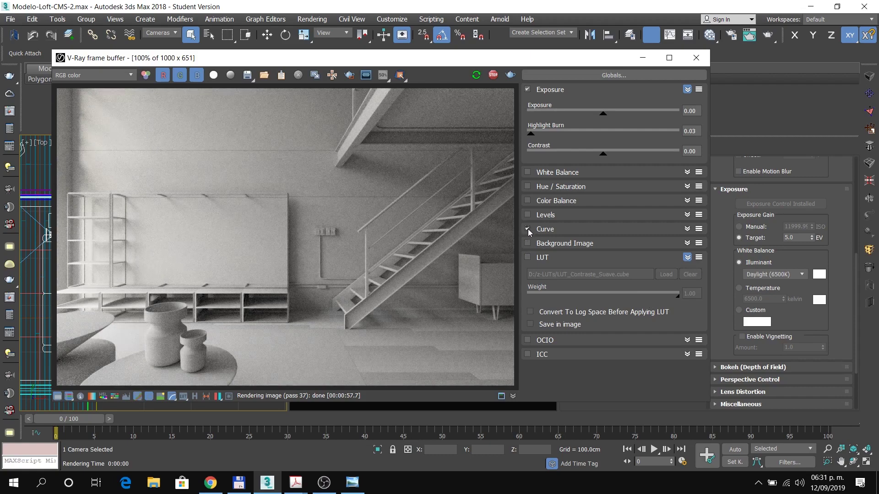
click(527, 230)
click(527, 257)
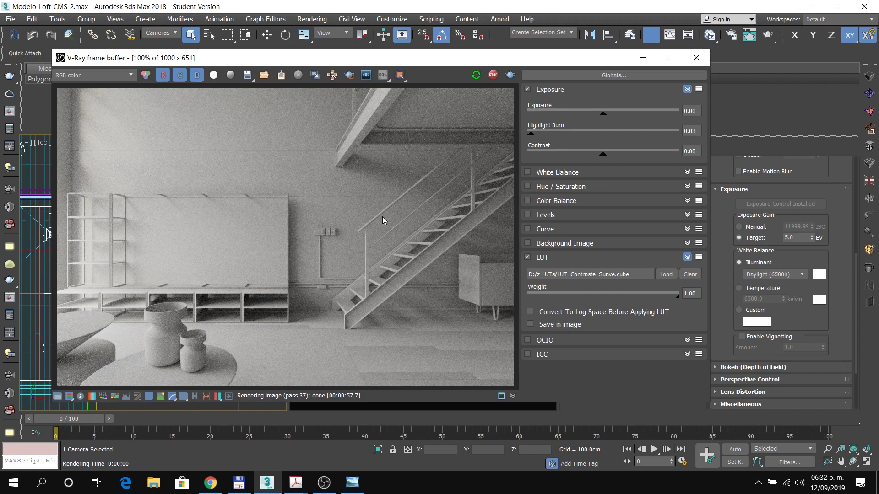
Step: Switch to Chrome and review the course page's outline on PBR and basic materials, sections 5.3 to 5.5
click(206, 488)
scroll(90, 298, down, 10)
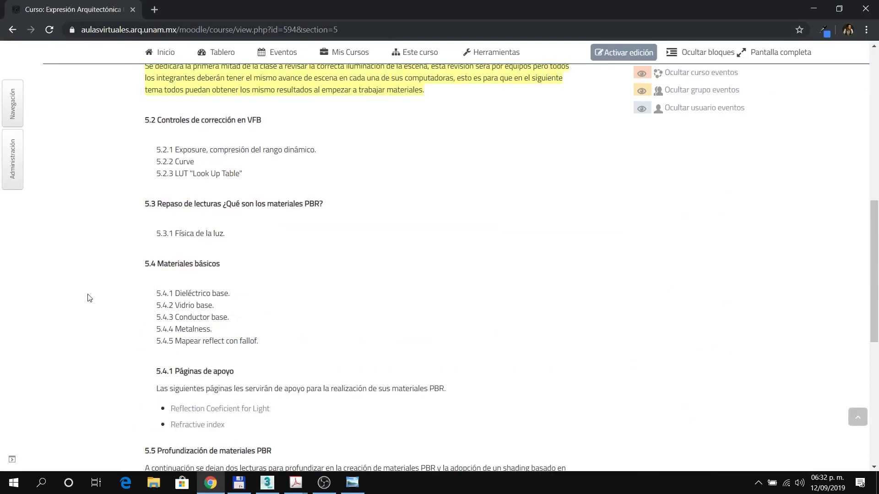
scroll(86, 296, down, 1)
scroll(86, 294, up, 1)
scroll(257, 240, down, 2)
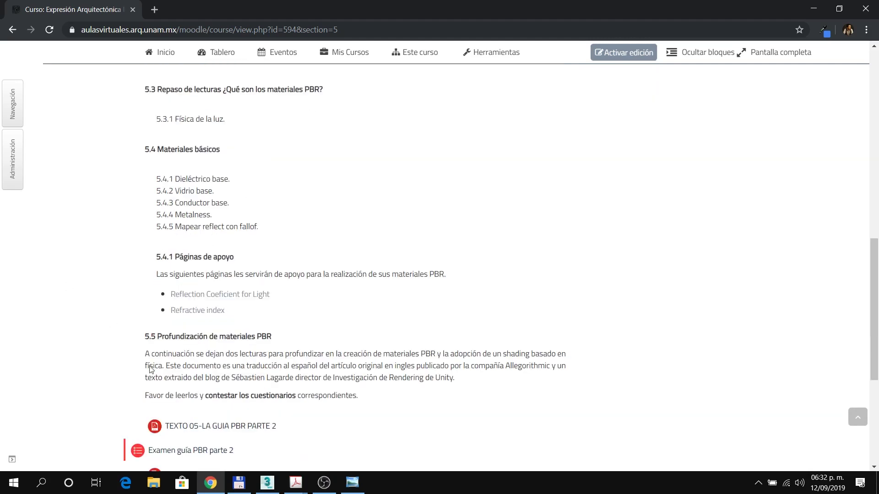
Step: Return to 3ds Max, close the V-Ray frame buffer, clear the camera selection and set the selection filter to All
click(266, 483)
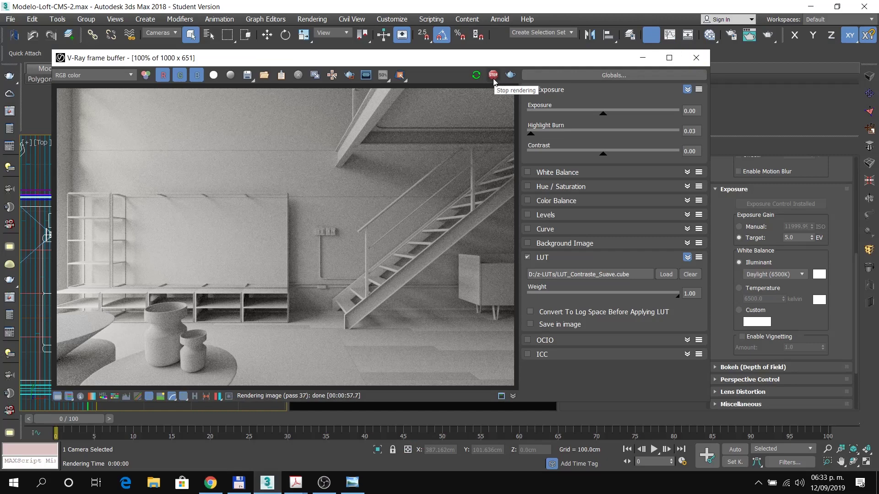
click(697, 57)
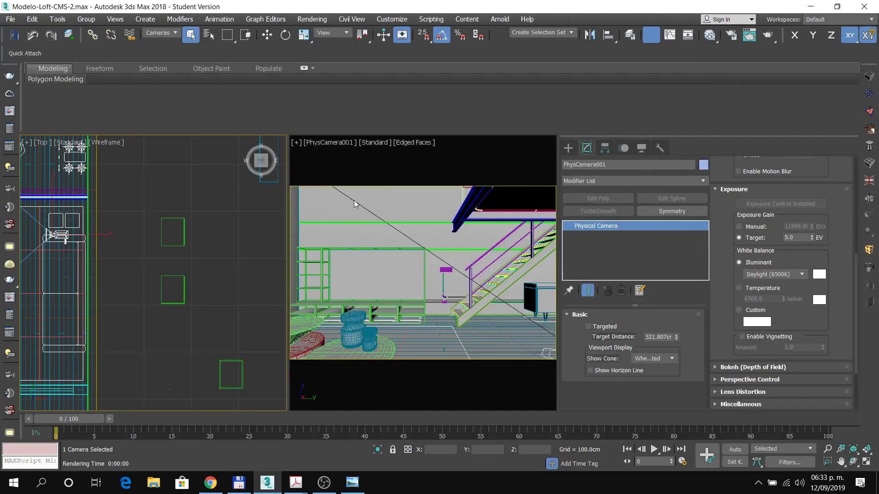
click(211, 483)
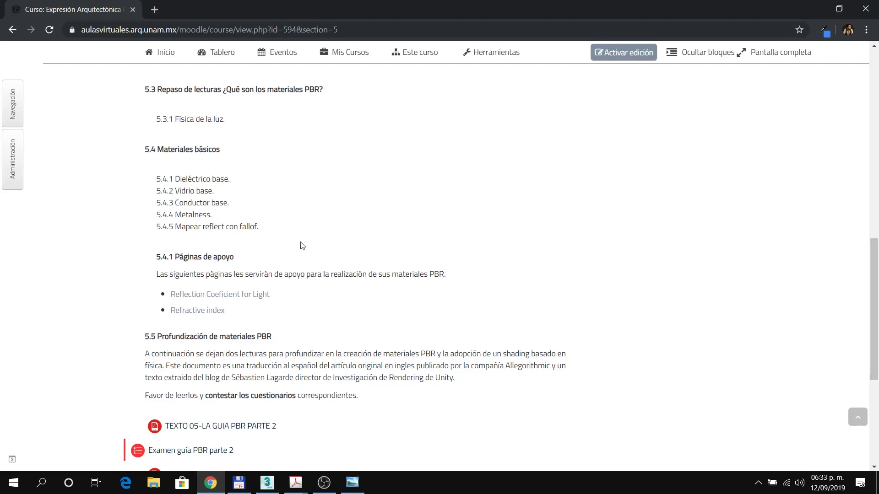
click(267, 482)
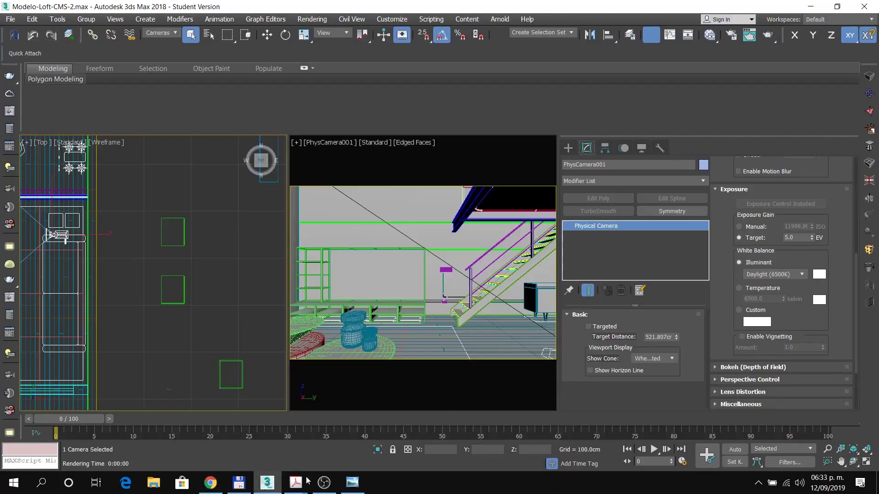
scroll(138, 294, down, 6)
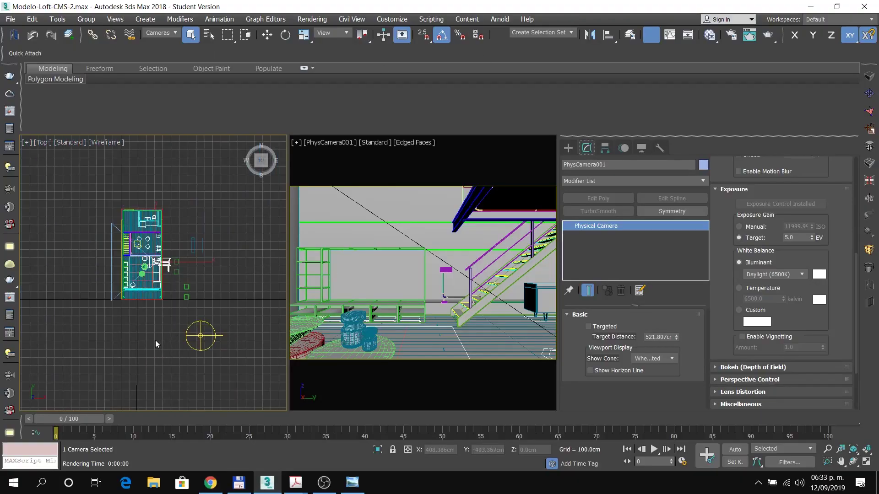
click(155, 339)
click(160, 34)
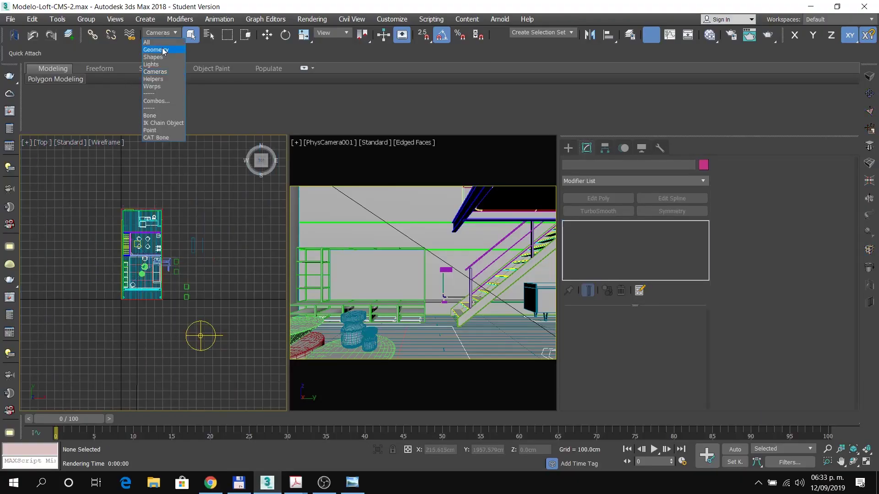
click(153, 42)
Step: Create a new layer named materiales and close the Layer Explorer
scroll(121, 267, up, 5)
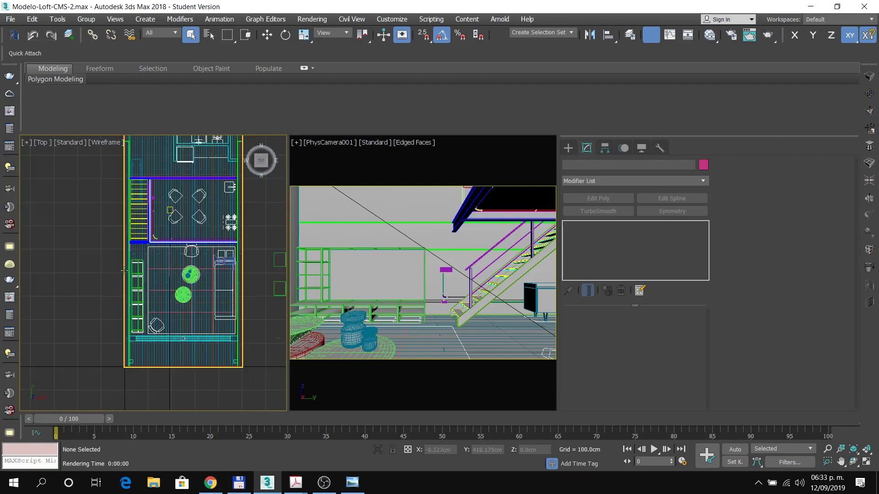
click(630, 35)
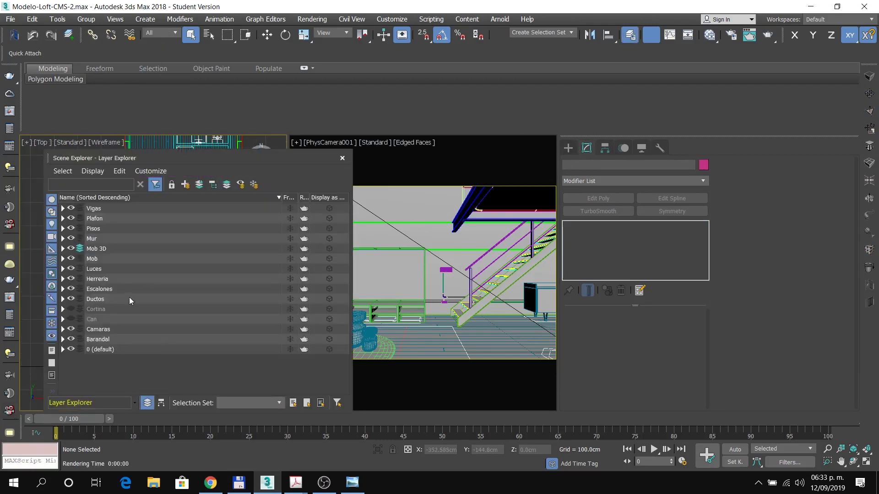
click(186, 184)
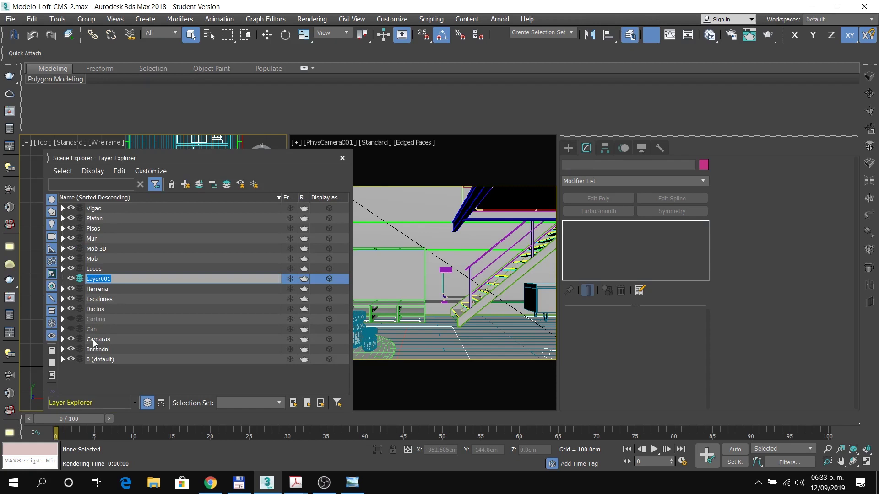
text(materiales)
key(Return)
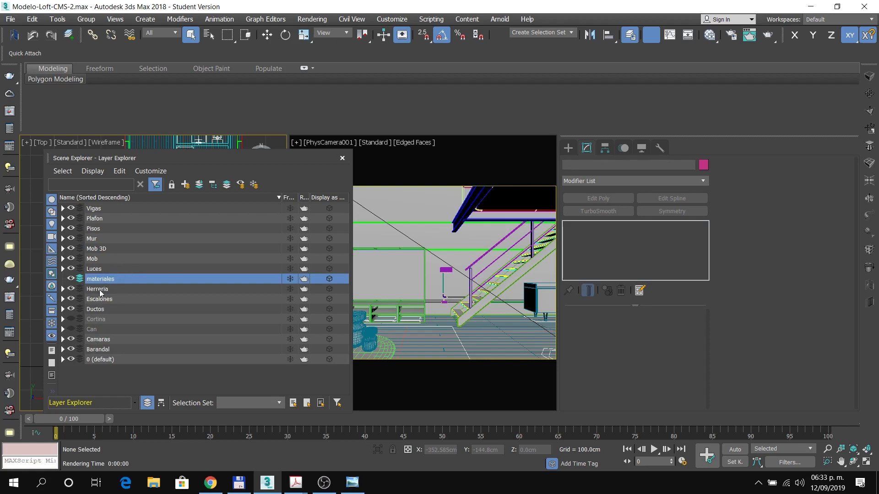
click(342, 158)
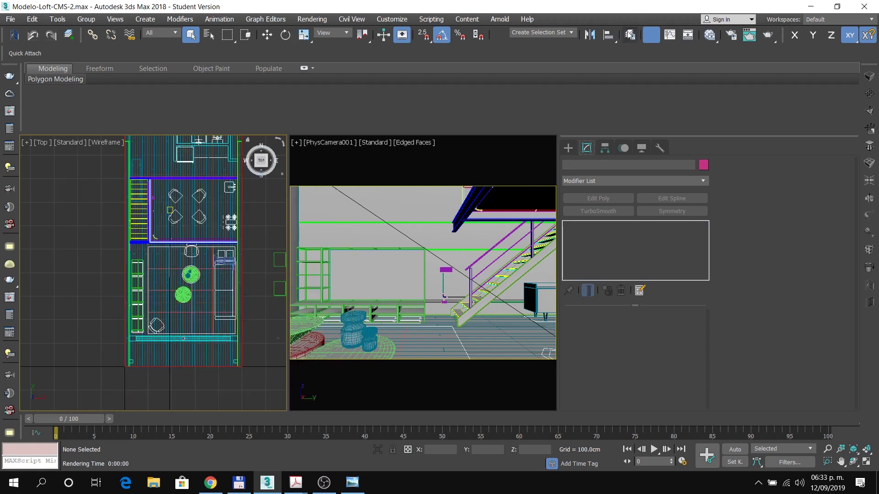
Step: Create a sphere with a radius of about 24 cm beside the round coffee tables in the Top view
click(568, 148)
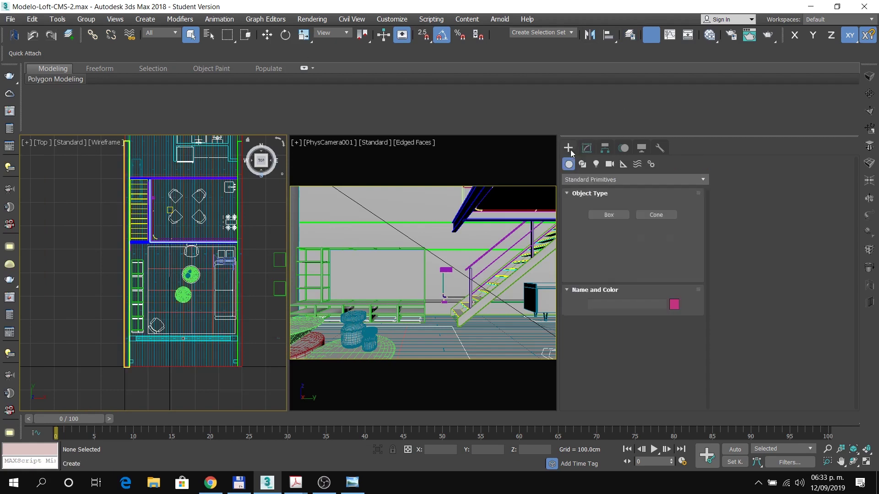
click(610, 226)
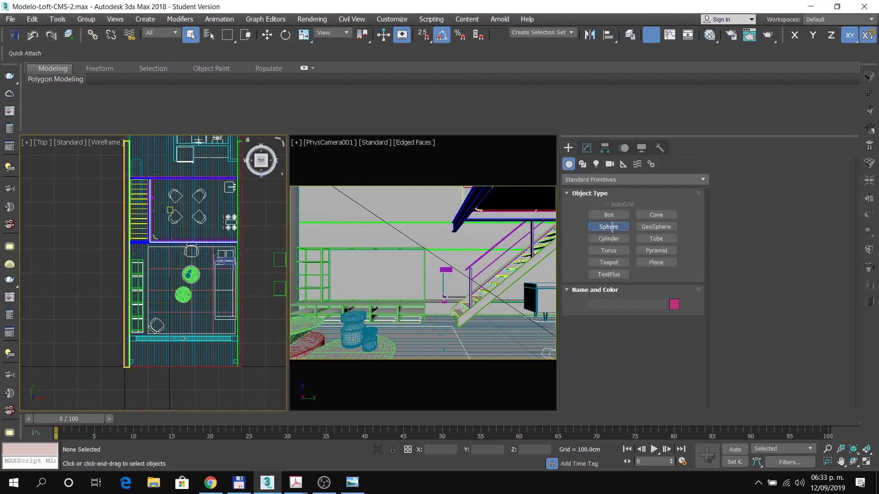
scroll(175, 219, up, 2)
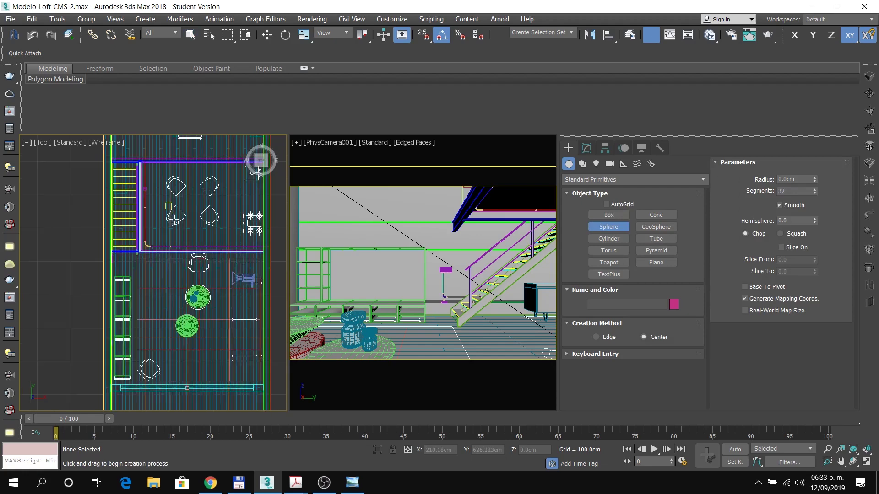
scroll(185, 287, up, 2)
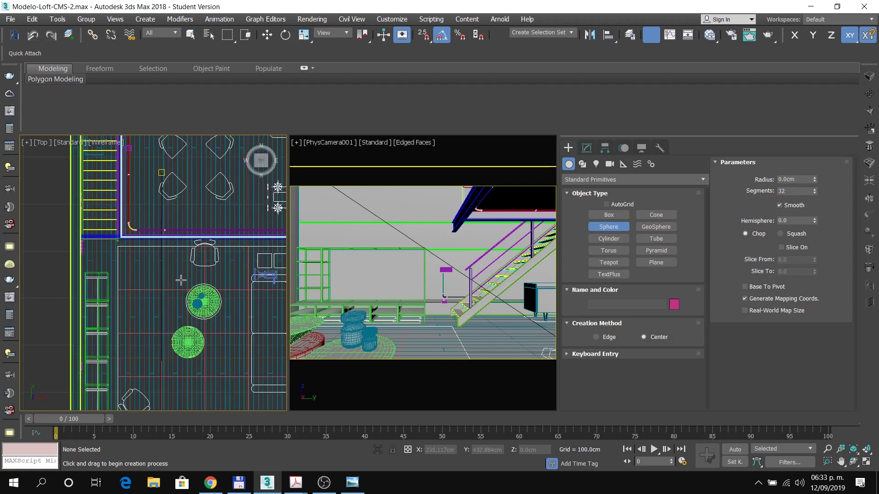
mouse_move(200, 274)
mouse_down()
mouse_move(226, 270)
mouse_move(211, 273)
mouse_up()
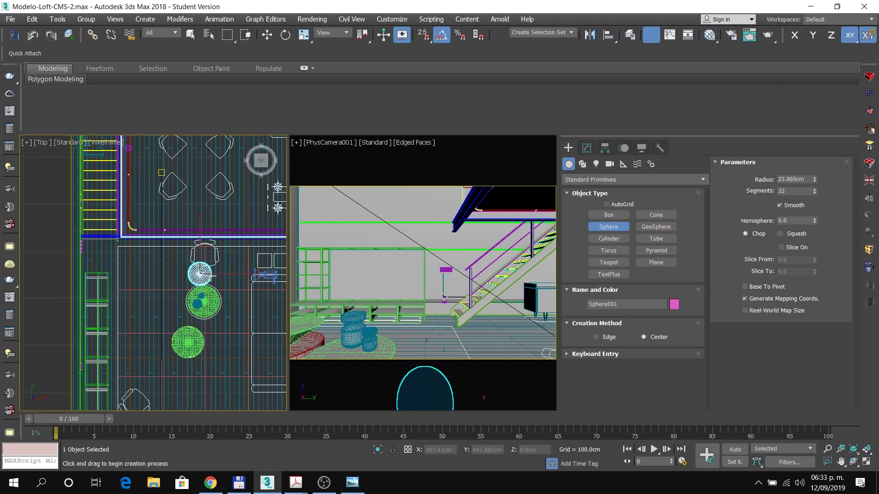
Step: In the Front view, raise the sphere to about 92 cm and shift it about 20 cm toward the camera along X
key(f)
scroll(208, 275, down, 3)
scroll(222, 280, up, 3)
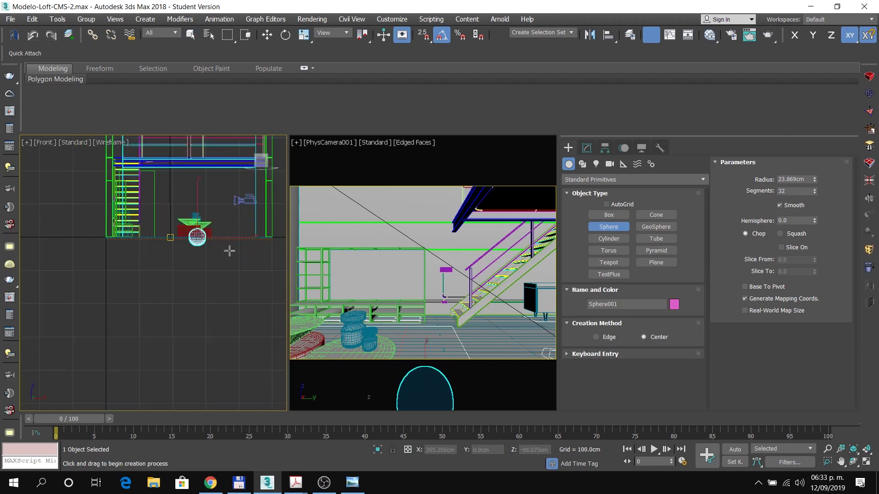
click(267, 35)
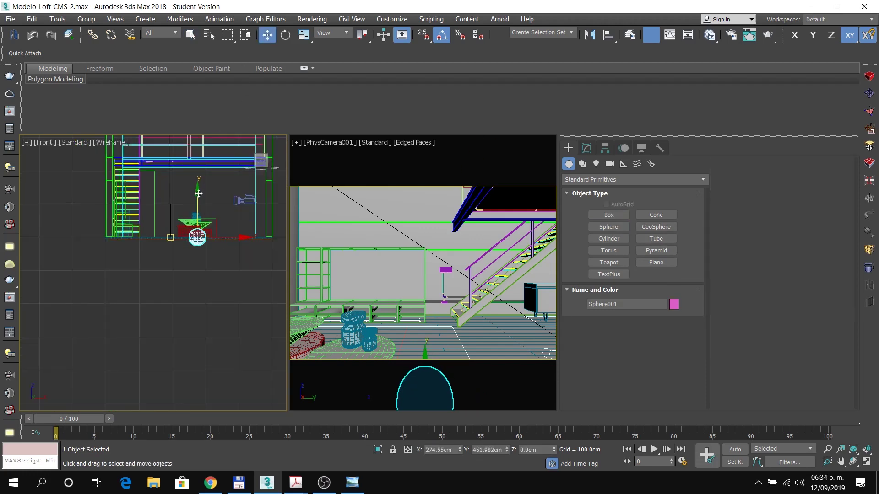
drag(198, 193, 196, 163)
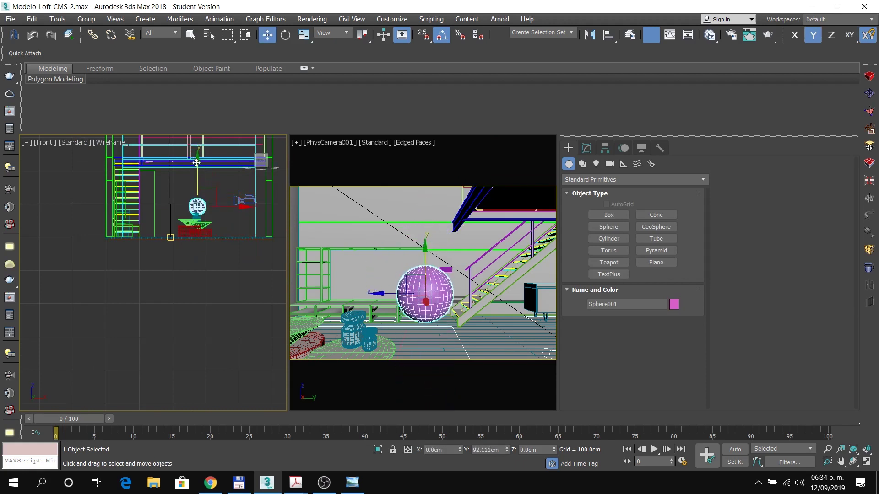
drag(226, 206, 233, 206)
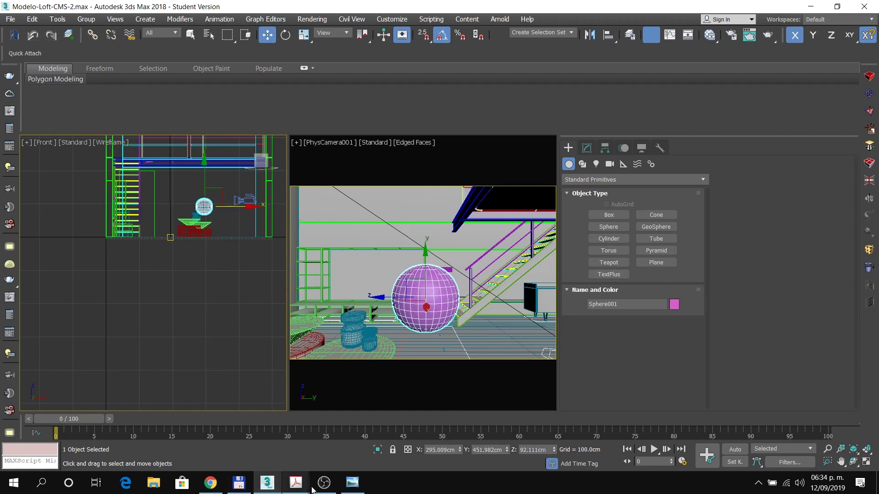
click(213, 490)
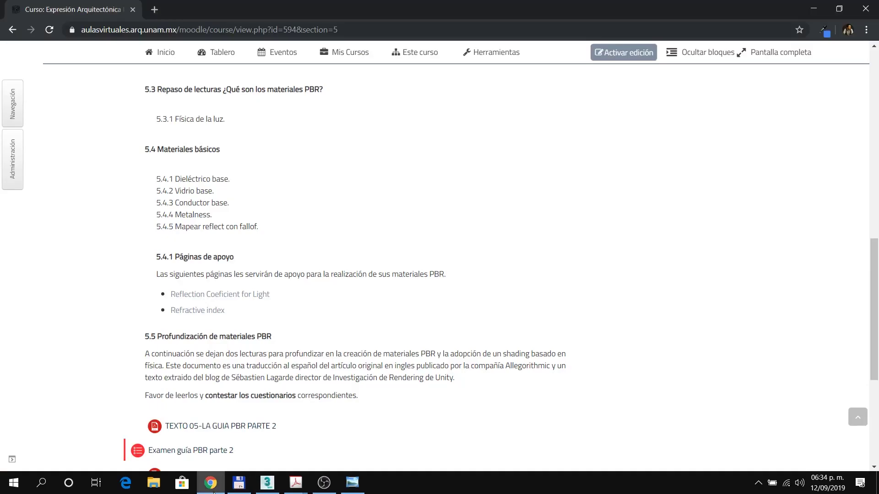
click(213, 491)
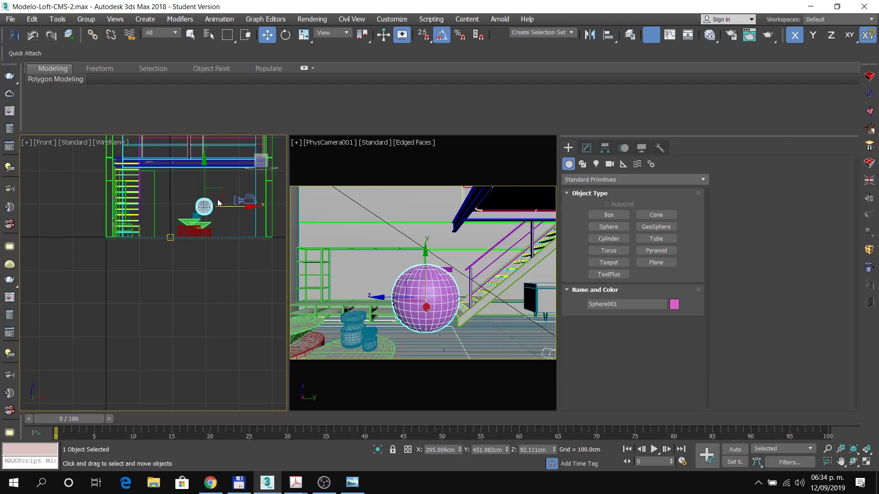
shift+drag(206, 182, 207, 166)
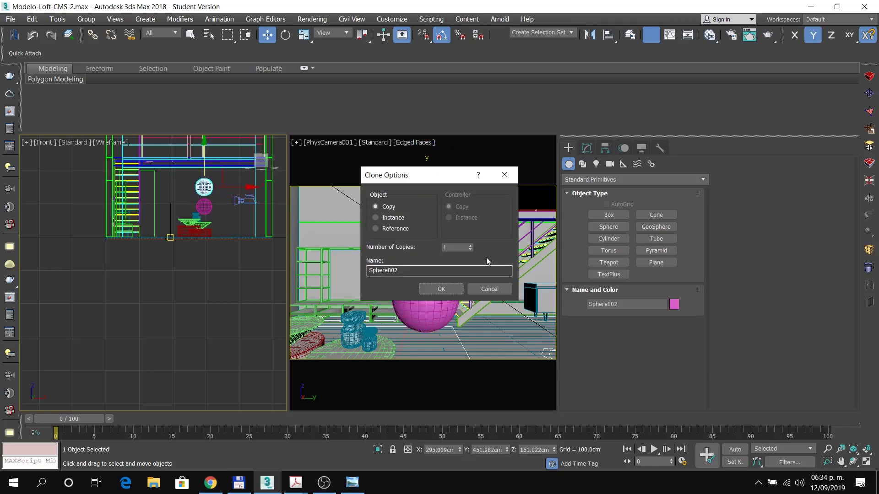
click(485, 291)
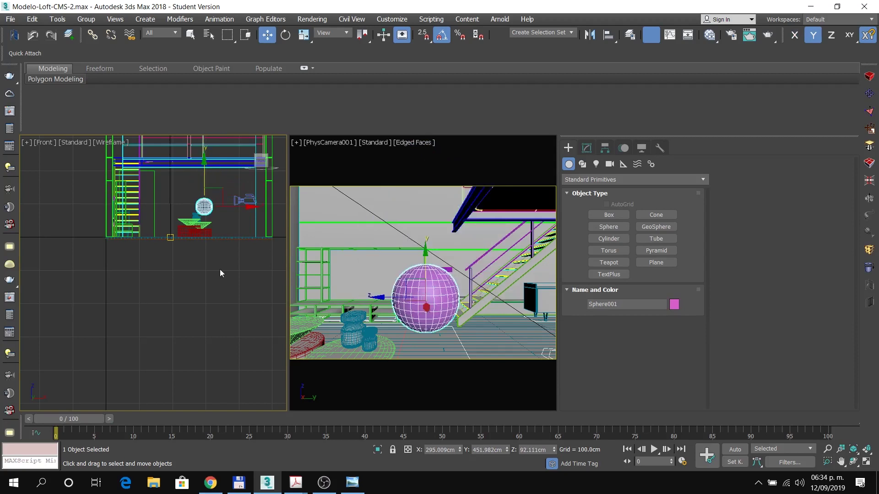
Step: In the Top view, copy the sphere about 58 cm along Y and place a third copy on the original's opposite side
key(t)
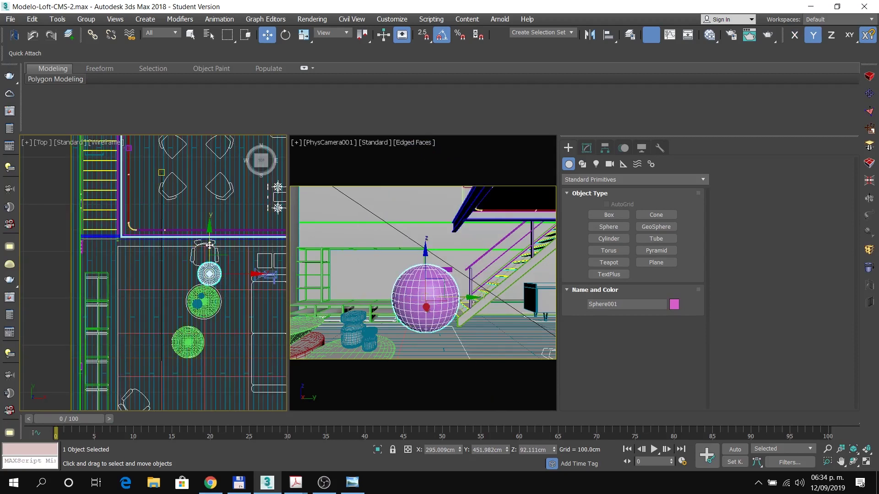
mouse_move(211, 246)
shift+mouse_down()
mouse_move(210, 208)
mouse_move(218, 222)
shift+mouse_up()
click(426, 290)
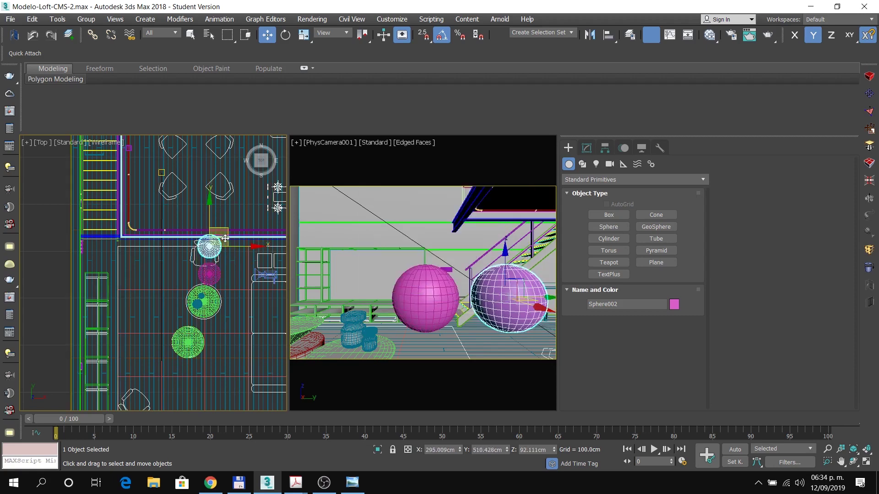
shift+drag(211, 223, 208, 278)
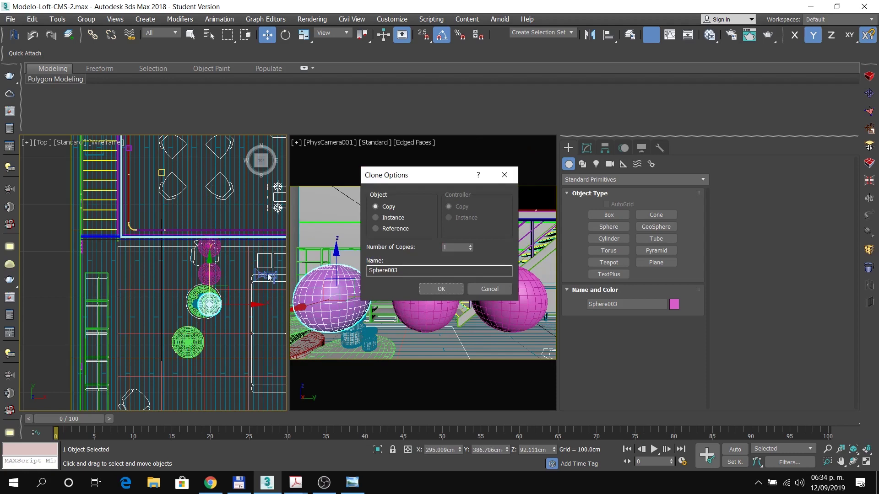
click(441, 291)
Step: Select all three spheres and move them about 38 cm away from the camera along X and about 34 cm along Y
ctrl+click(215, 275)
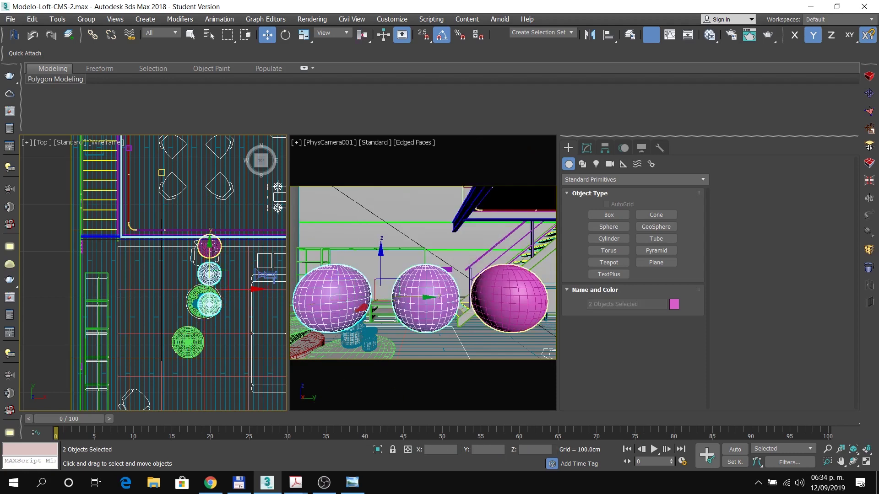
ctrl+click(214, 251)
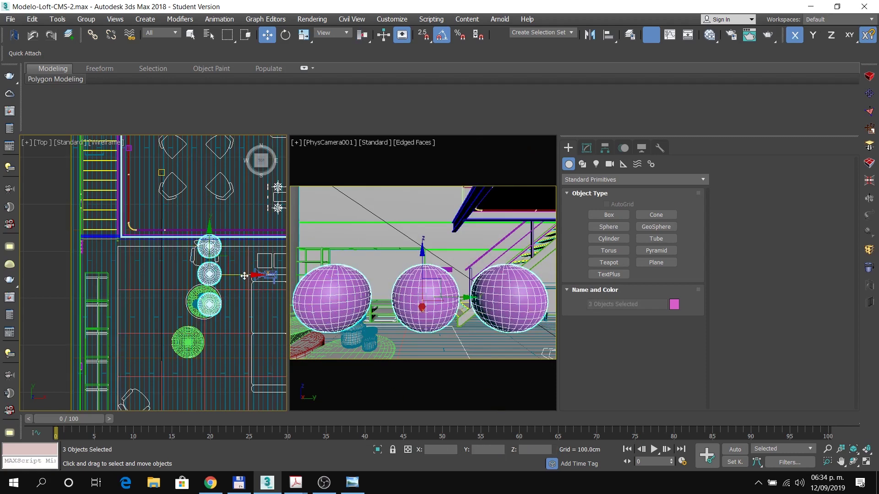
drag(247, 276, 226, 277)
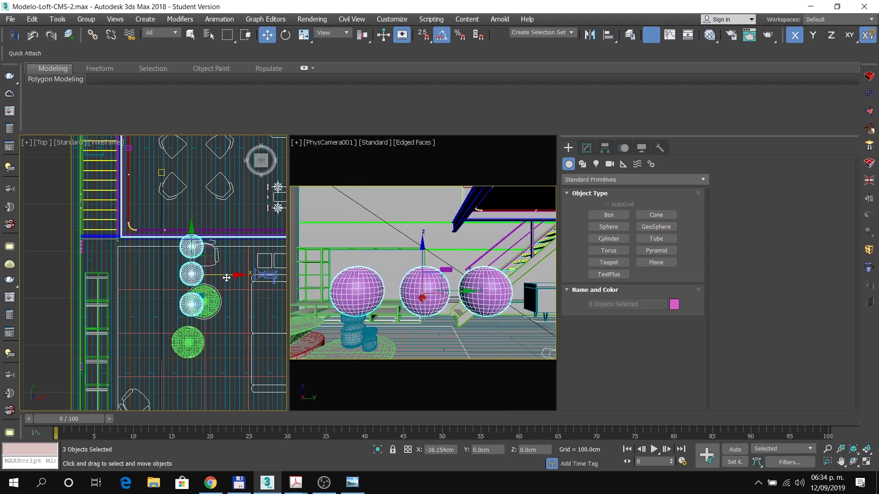
drag(194, 247, 193, 230)
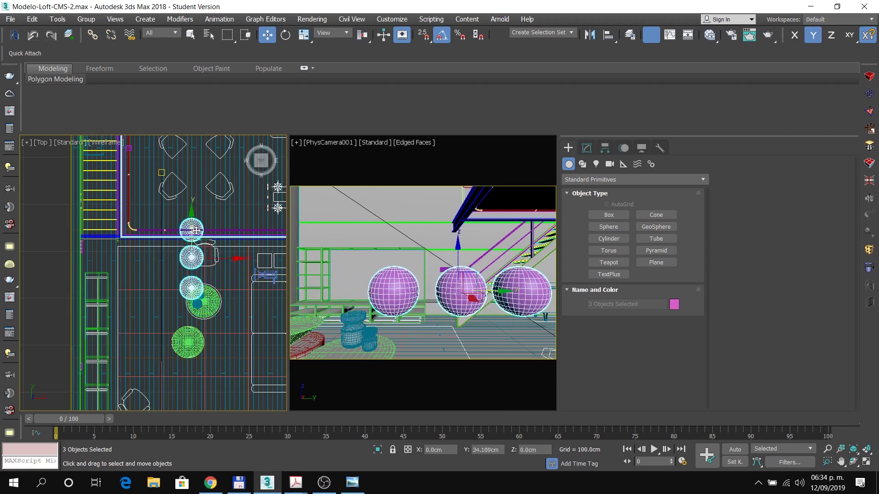
Step: Copy the sphere nearest the round tables about 49 cm along negative Y to make a fourth sphere
click(199, 292)
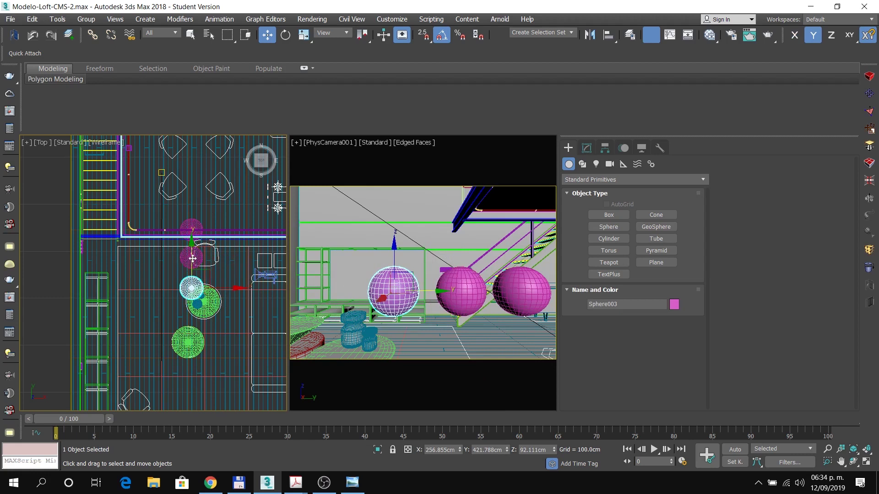
drag(192, 262, 192, 284)
click(431, 291)
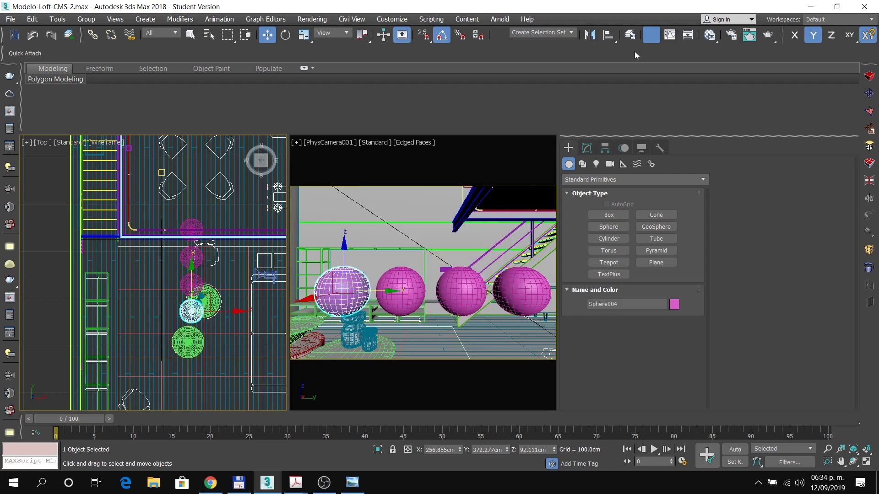
Step: Hide the Mob 3D layer and close the Layer Explorer
click(630, 35)
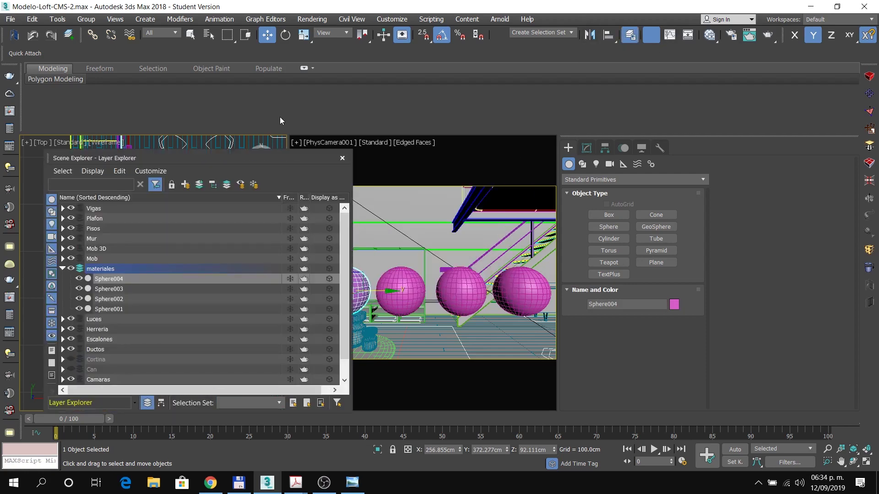
click(71, 258)
click(71, 259)
click(71, 248)
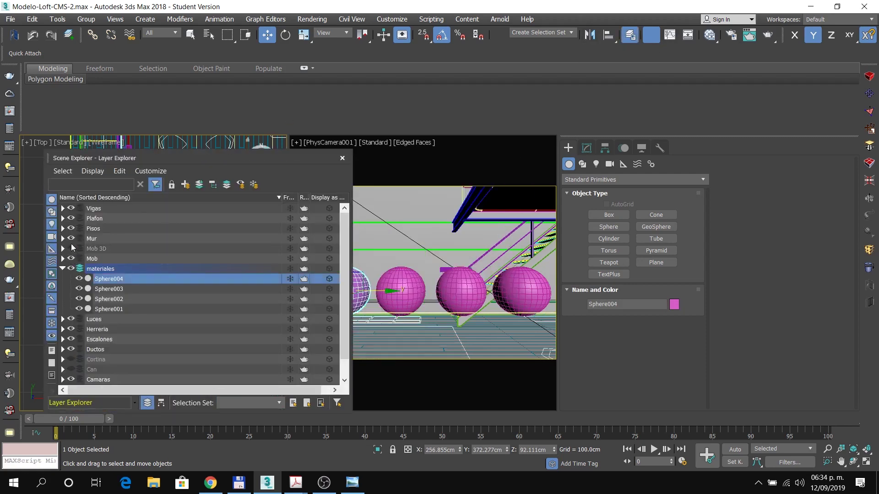
click(341, 160)
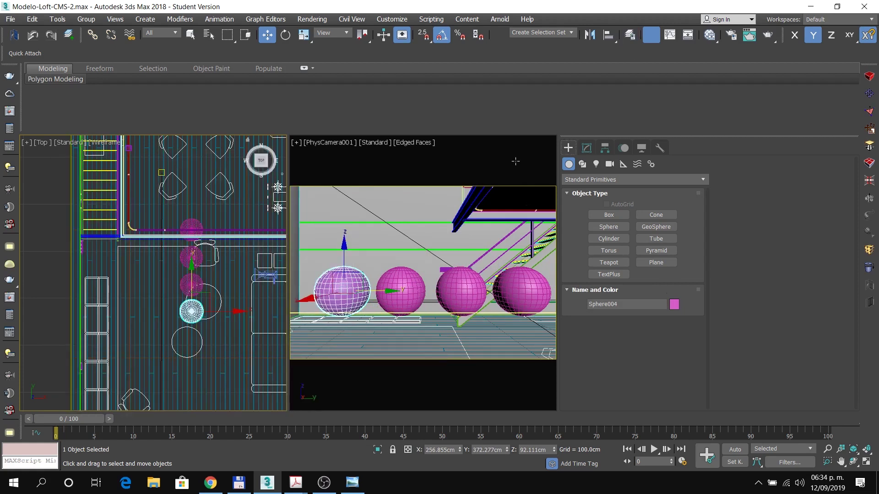
Step: Render the PhysCamera001 view with the four test spheres
click(767, 39)
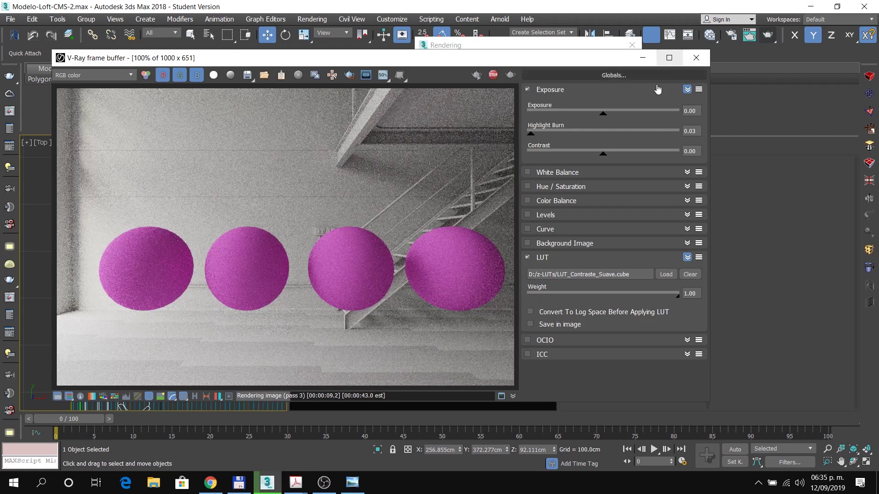
click(516, 46)
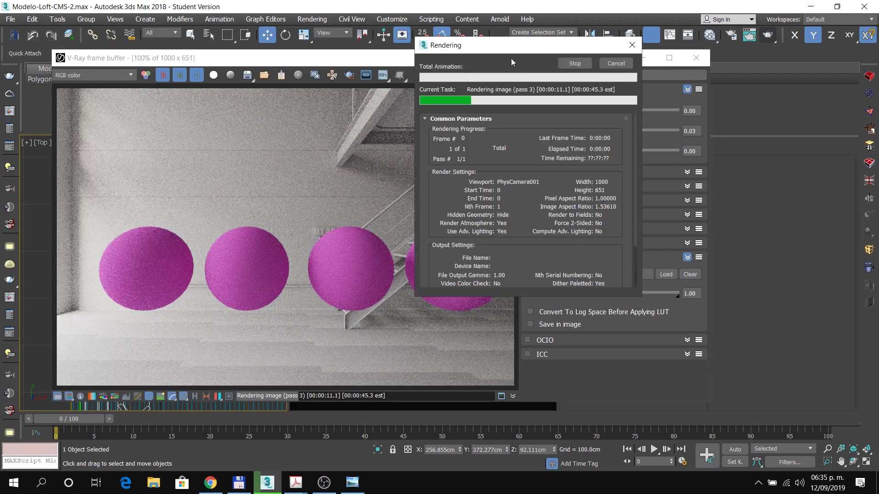
Step: Switch to Acrobat and view the metal and non-metal reflectance chart in TEXTO 04-LA GUIA PBR PARTE 1.pdf
click(238, 482)
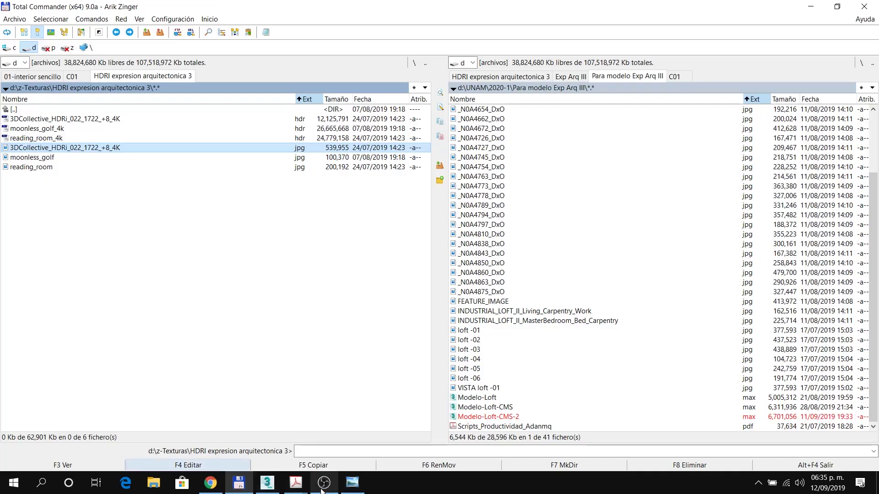
click(295, 482)
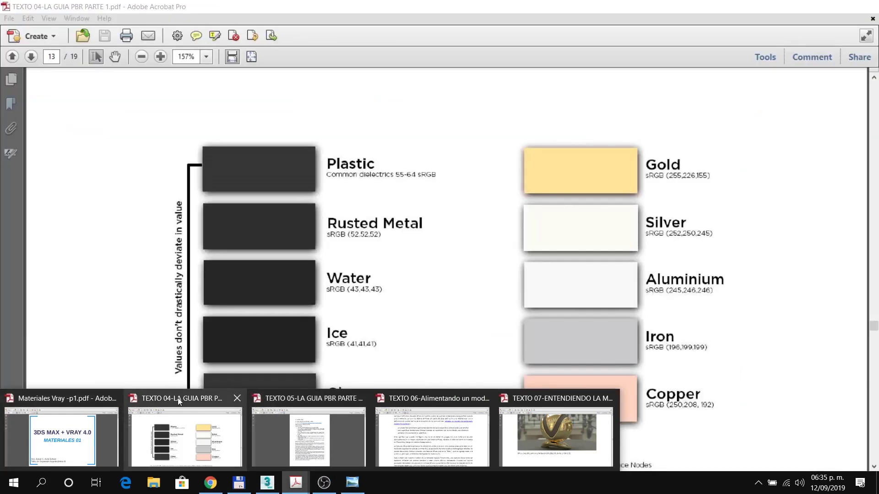
click(178, 397)
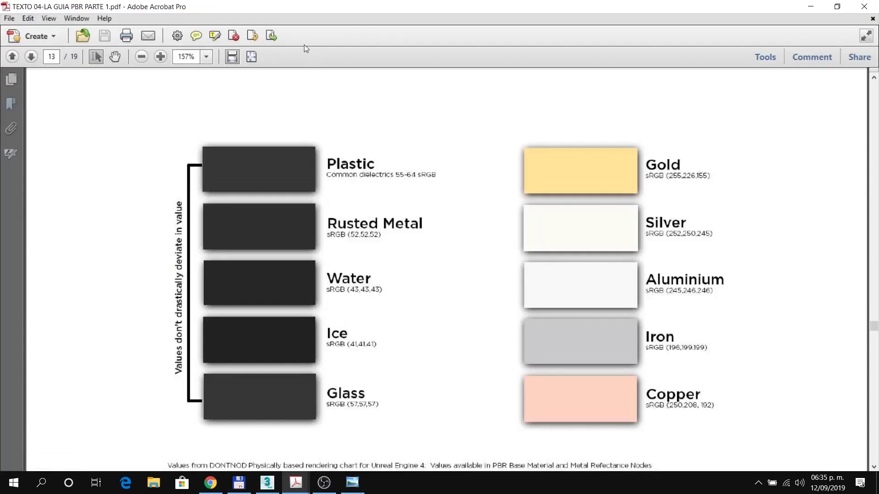
click(251, 57)
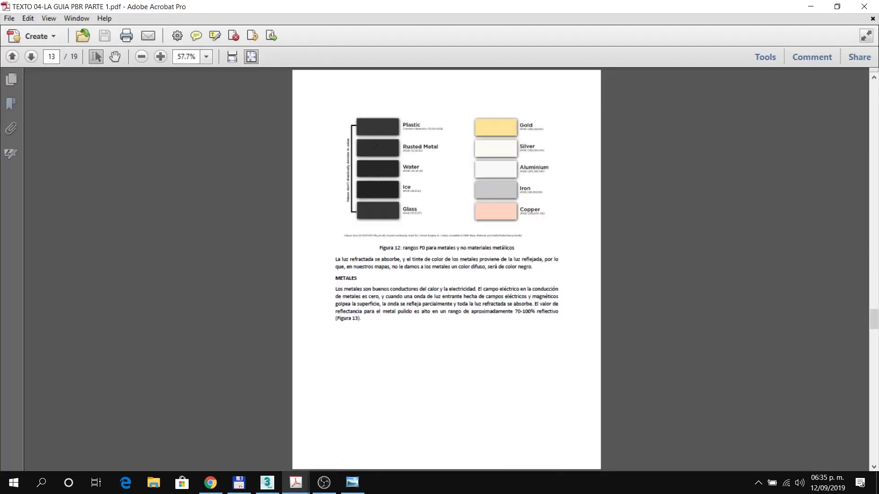
click(232, 57)
Step: Bring up Materiales Vray -p1.pdf and read the slide on physically correct dielectric and metallic materials
mouse_move(296, 483)
click(107, 428)
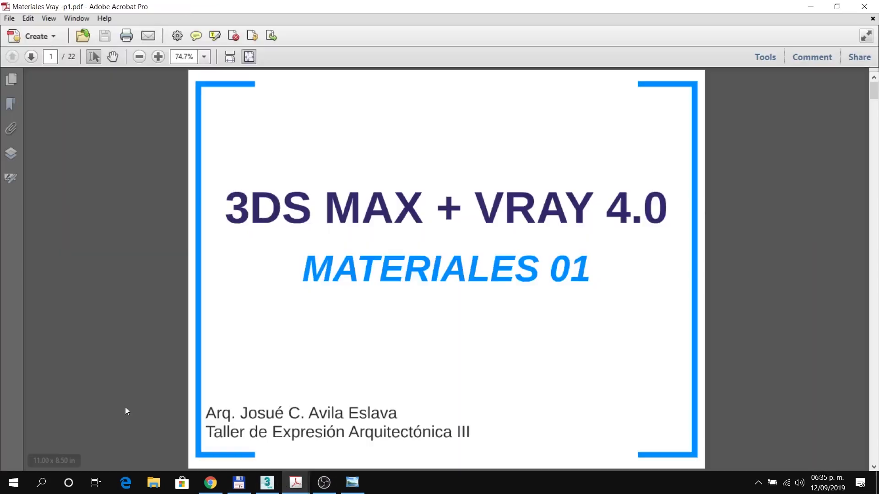
scroll(134, 388, down, 5)
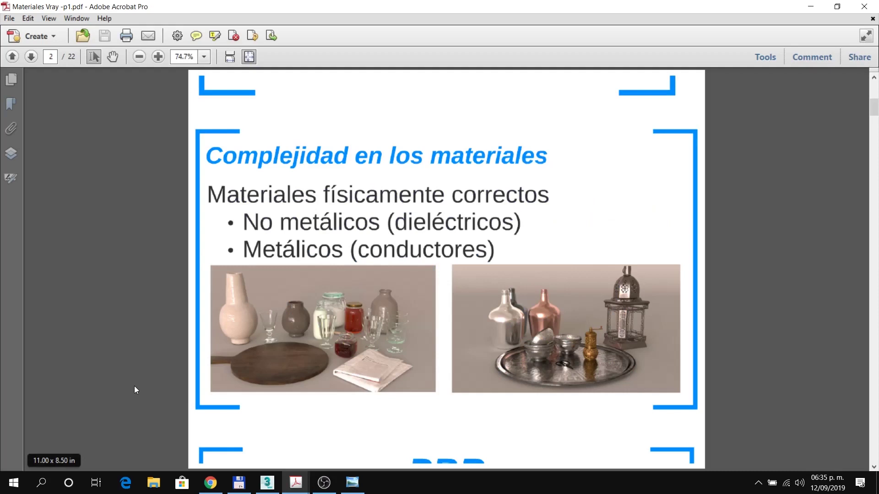
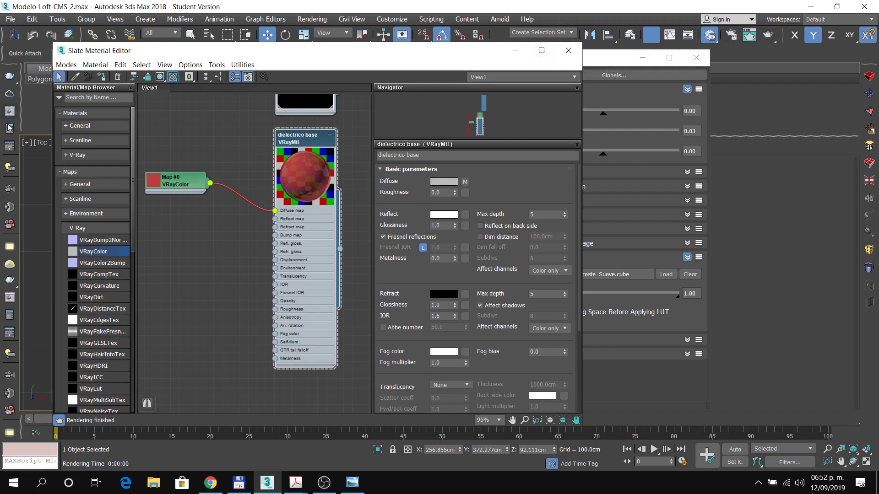
Step: Rearrange the frame buffer and Slate Material Editor to uncover the Top view, and assign the dielectrico base material to the selected sphere
click(11, 113)
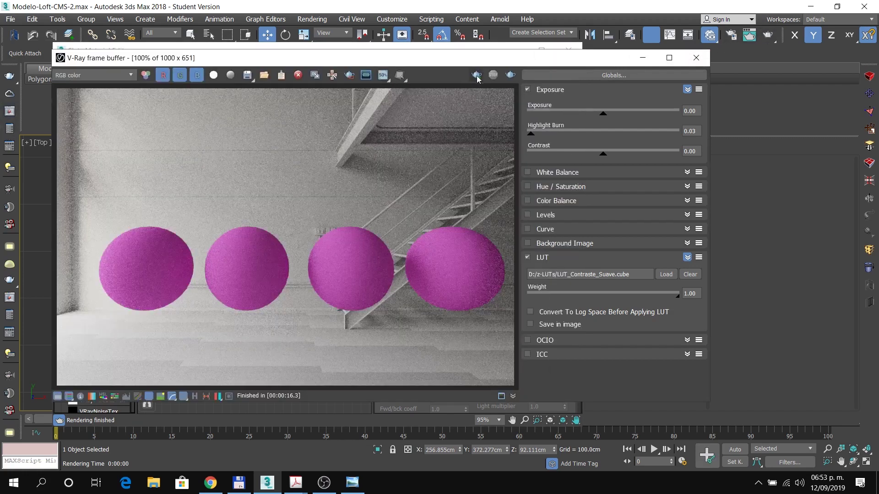
drag(461, 61, 590, 93)
click(277, 54)
drag(277, 54, 278, 151)
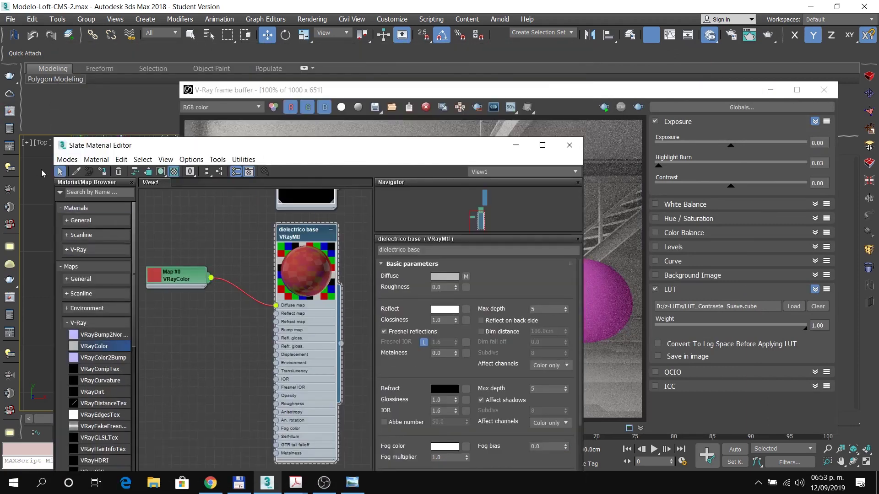
scroll(45, 206, down, 10)
scroll(36, 188, up, 12)
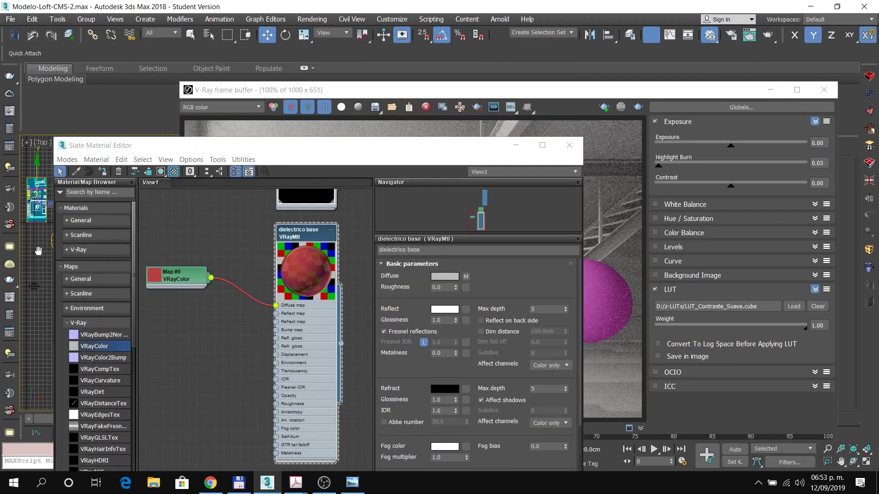
scroll(40, 180, up, 2)
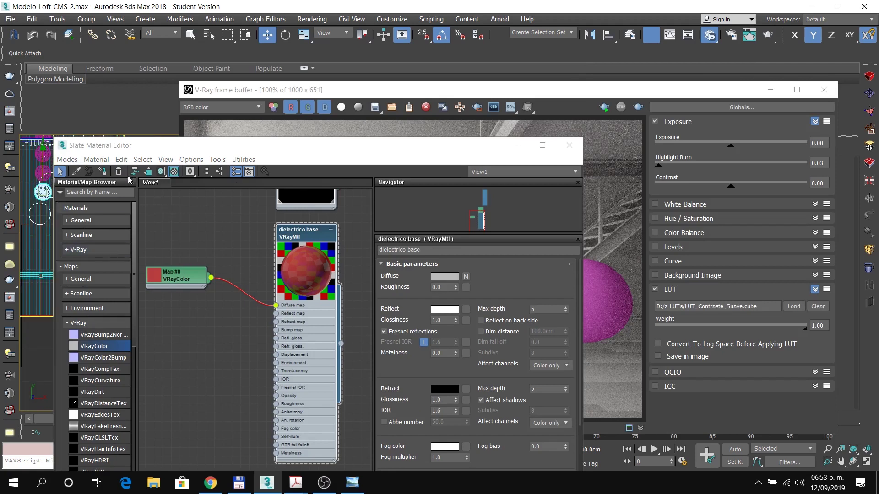
click(103, 173)
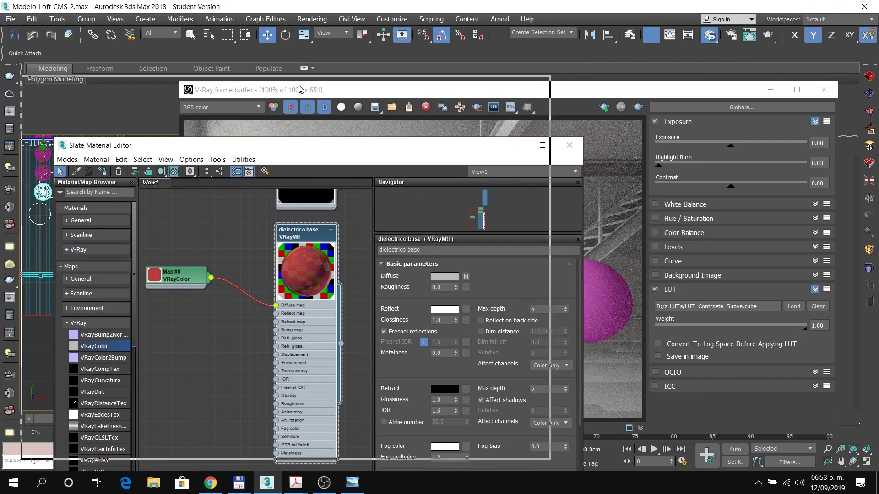
Step: Bring the V-Ray frame buffer forward and render the spheres again with the dielectrico base material assigned
drag(332, 150, 304, 86)
click(634, 91)
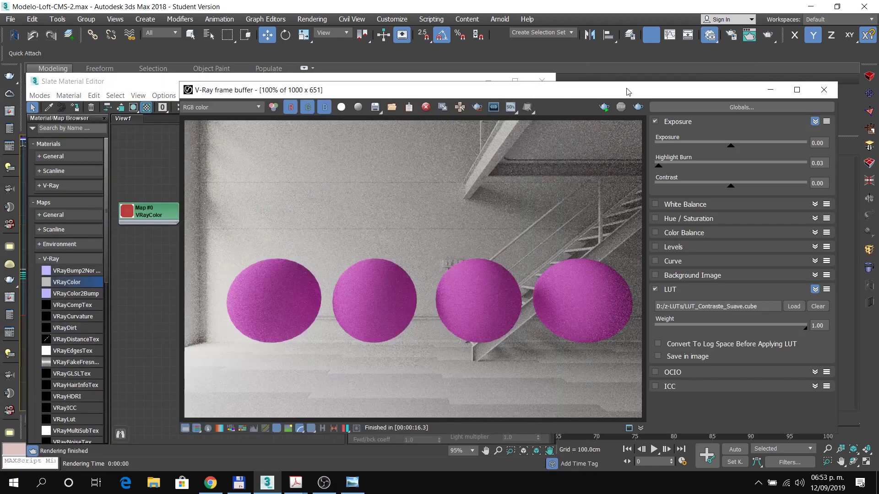
click(604, 108)
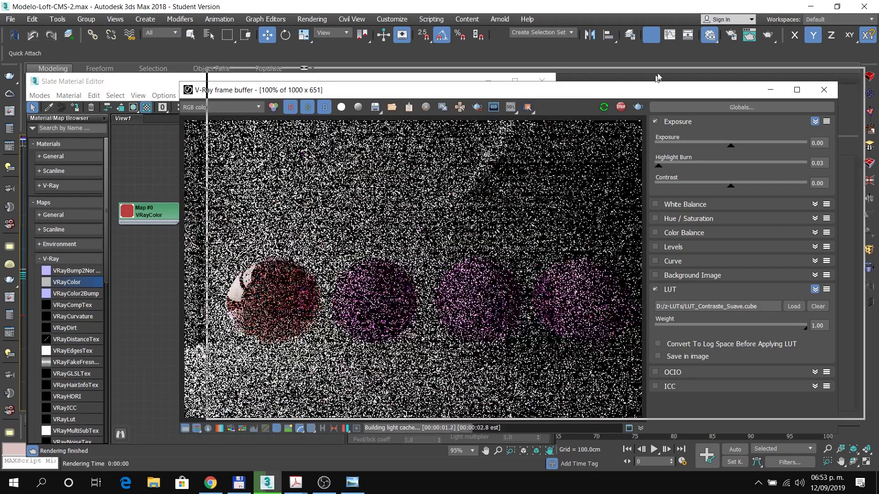
drag(658, 77, 657, 56)
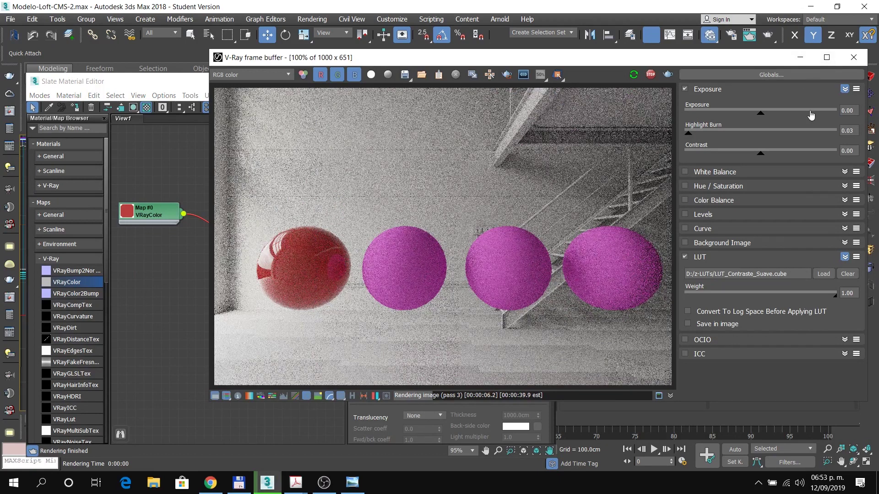
Step: Select the physical camera in the Top view and set its exposure gain target to 6 EV
click(175, 88)
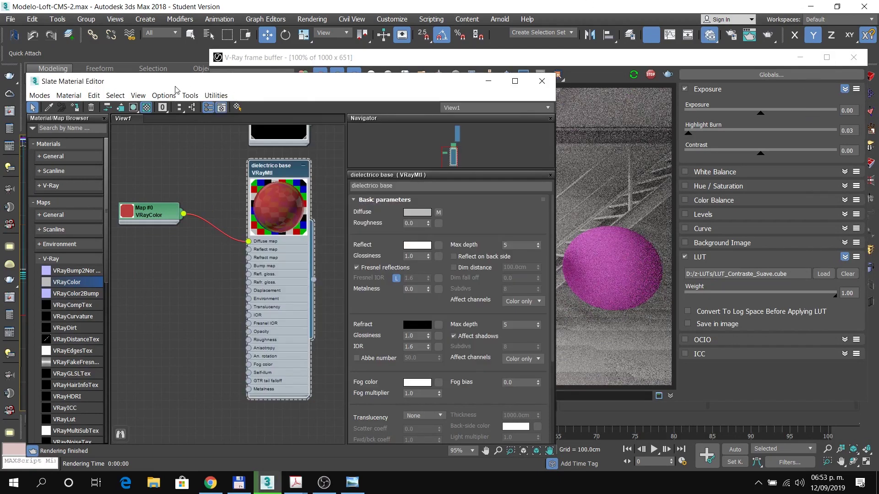
click(488, 82)
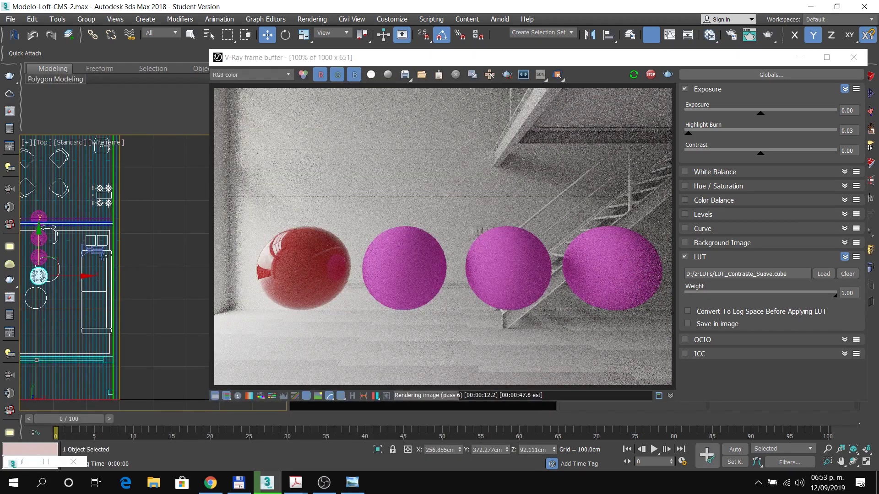
scroll(91, 244, up, 5)
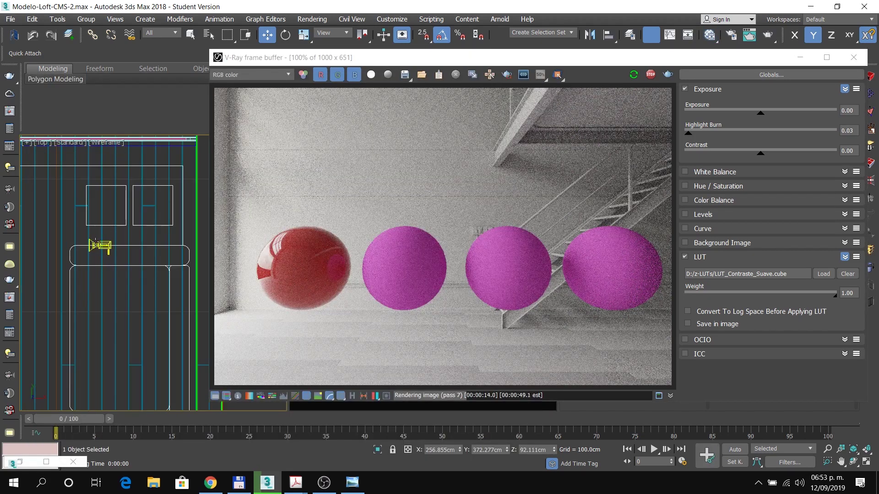
click(94, 245)
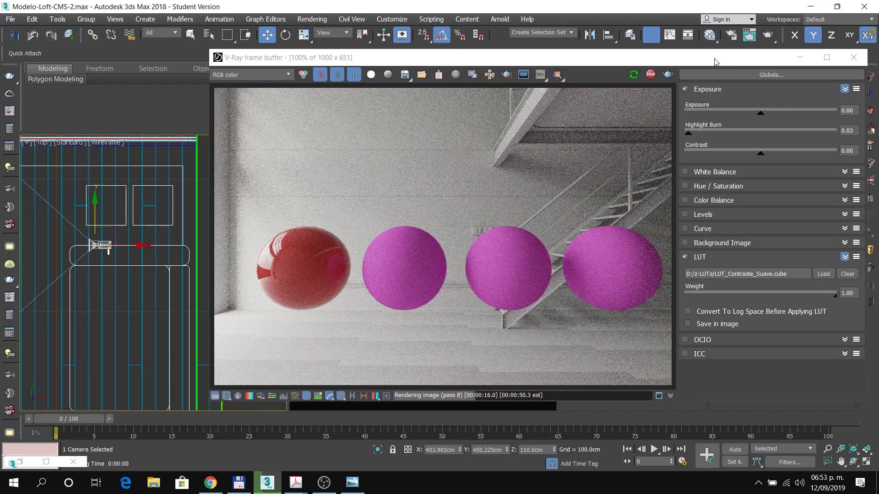
drag(714, 58, 514, 184)
click(586, 149)
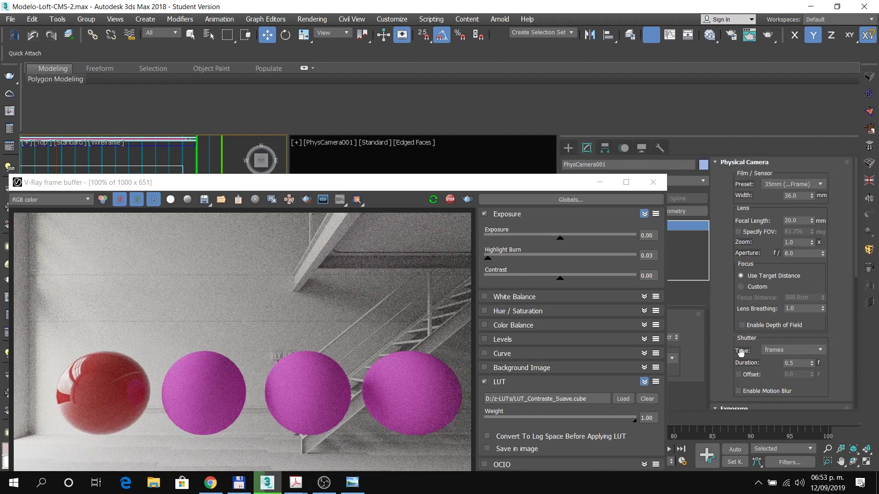
scroll(732, 352, down, 5)
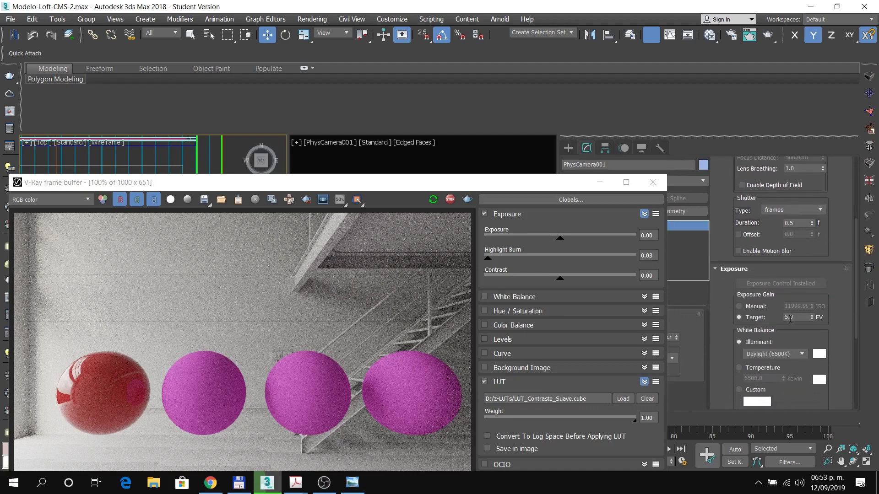
drag(798, 319, 742, 322)
text(6)
key(Return)
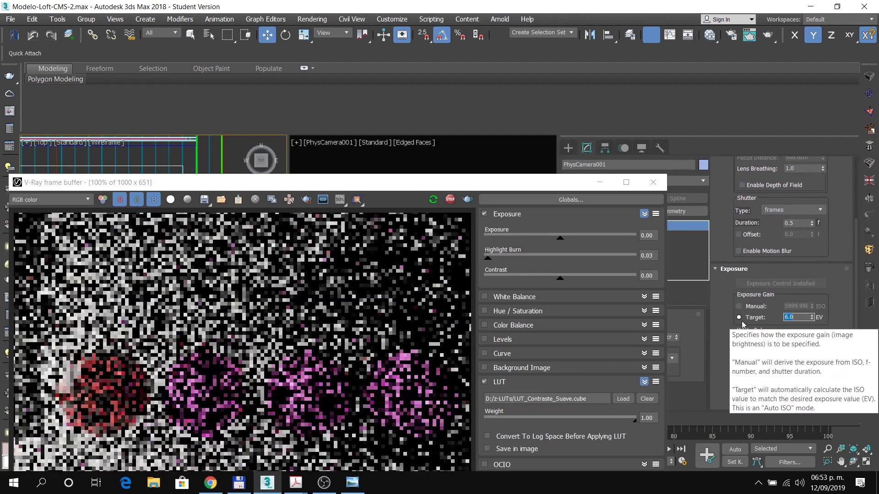
Step: Move the frame buffer clear of the Top view, reopen the Slate Material Editor and inspect the re-exposed render
drag(390, 182, 612, 88)
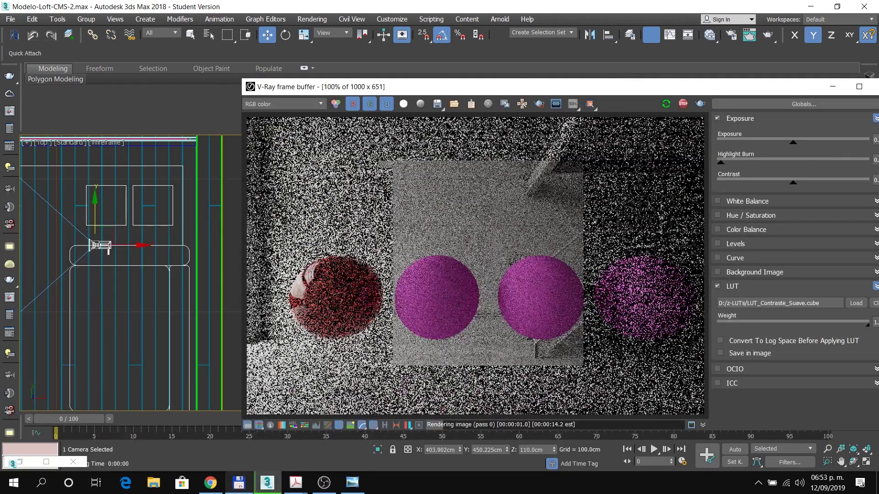
click(710, 40)
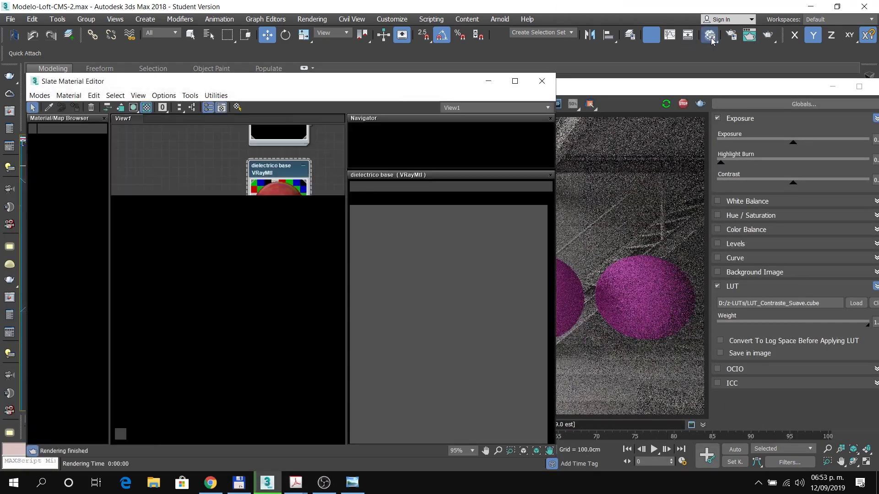
click(621, 86)
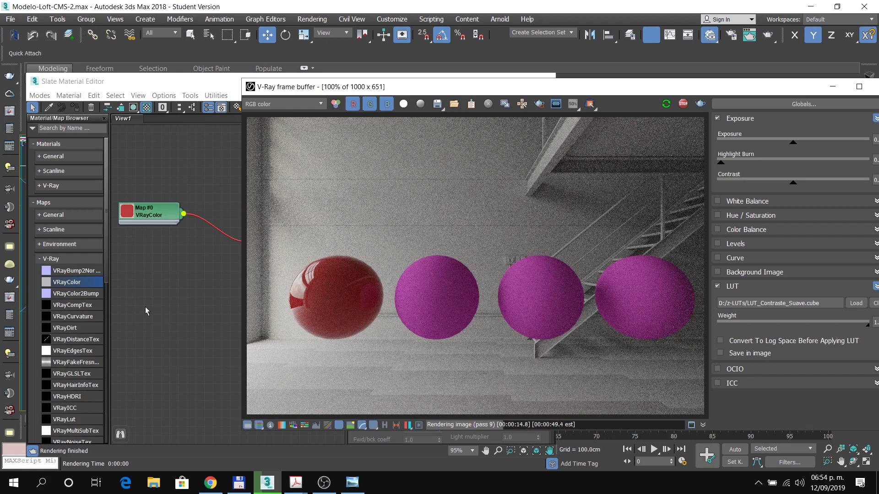
Step: Consult the chrome reflection glossiness chart in Materiales Vray -p1.pdf and the course page in Chrome, and return to 3ds Max
click(147, 337)
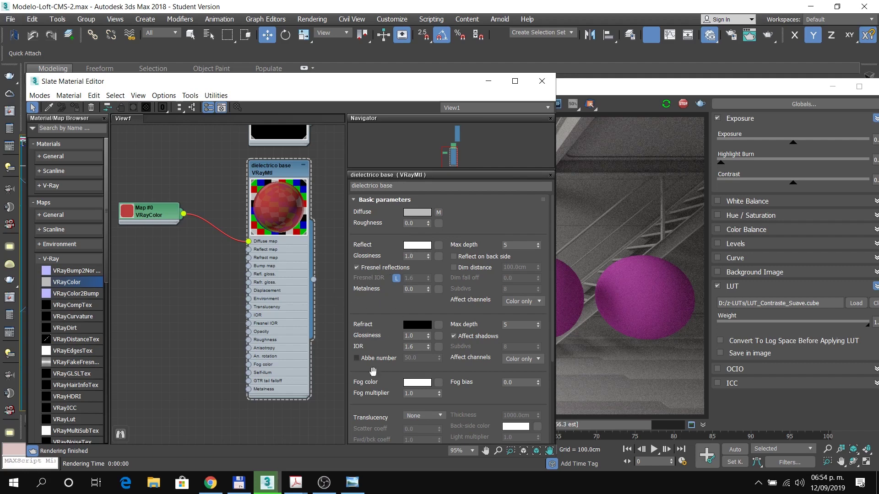
mouse_move(296, 482)
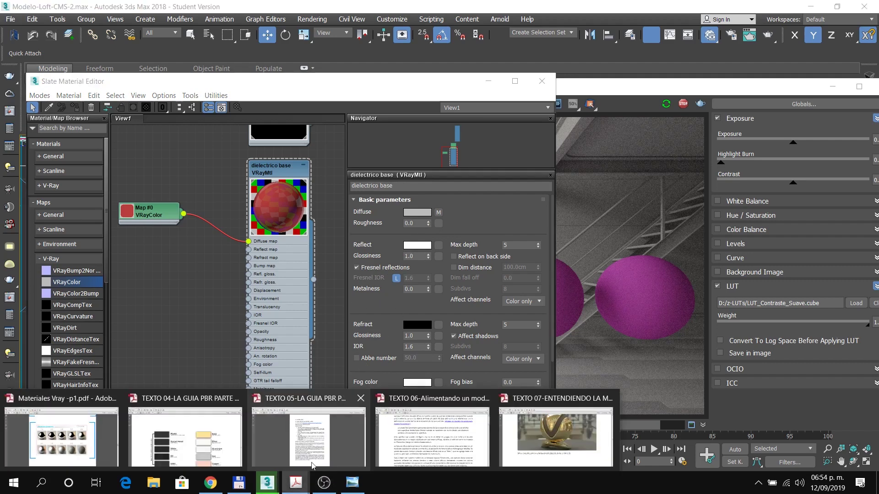
click(76, 445)
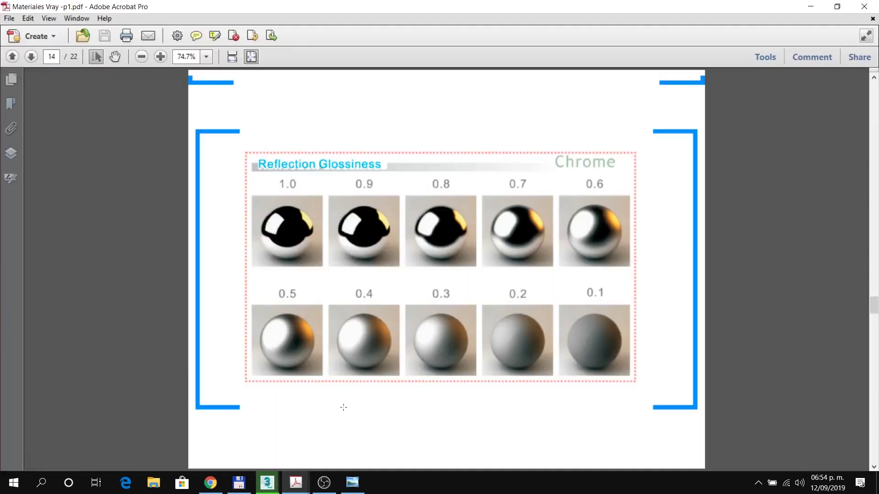
click(210, 482)
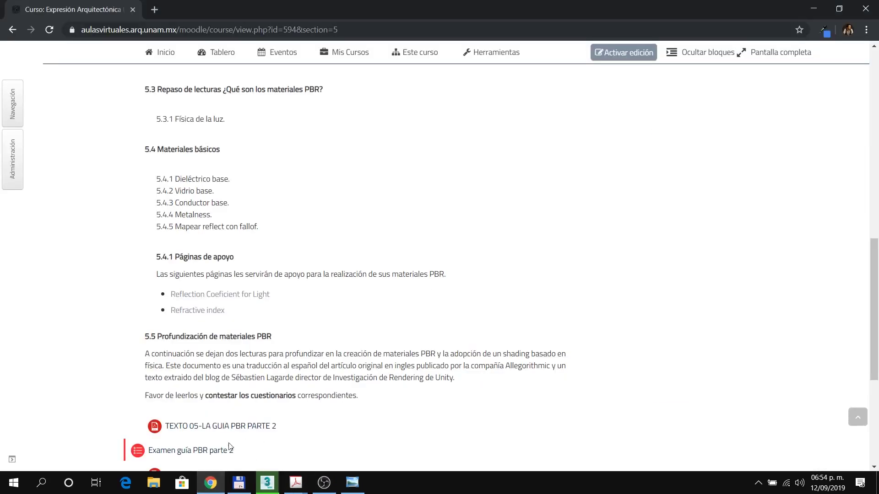
click(270, 485)
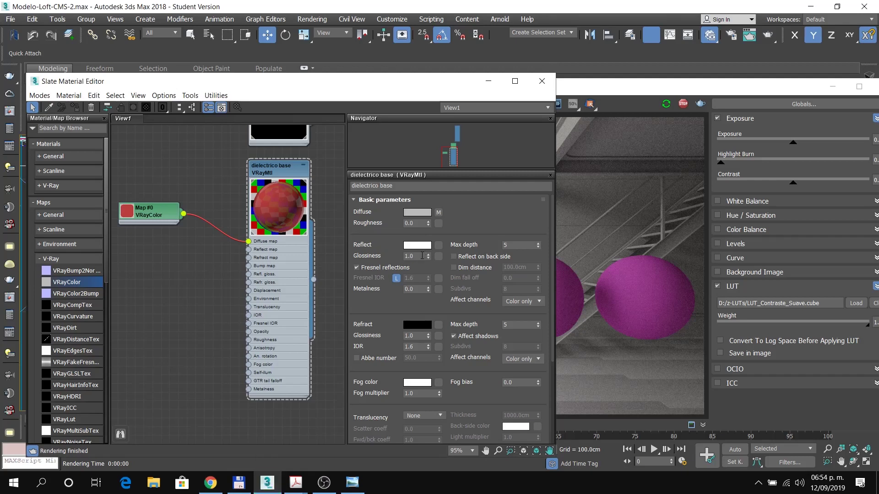
Step: Set the reflection glossiness of the dielectrico base material to 0.5 and inspect the spheres in the frame buffer
drag(420, 257, 400, 260)
text(.5)
key(Return)
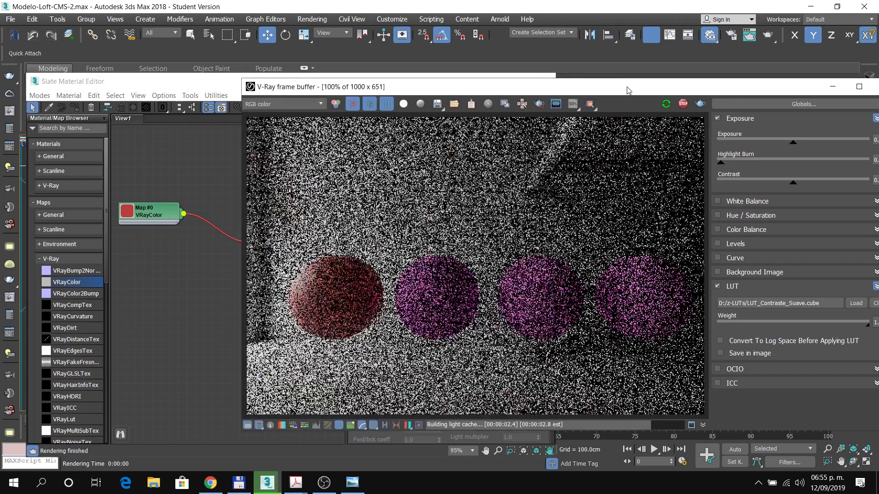
click(624, 86)
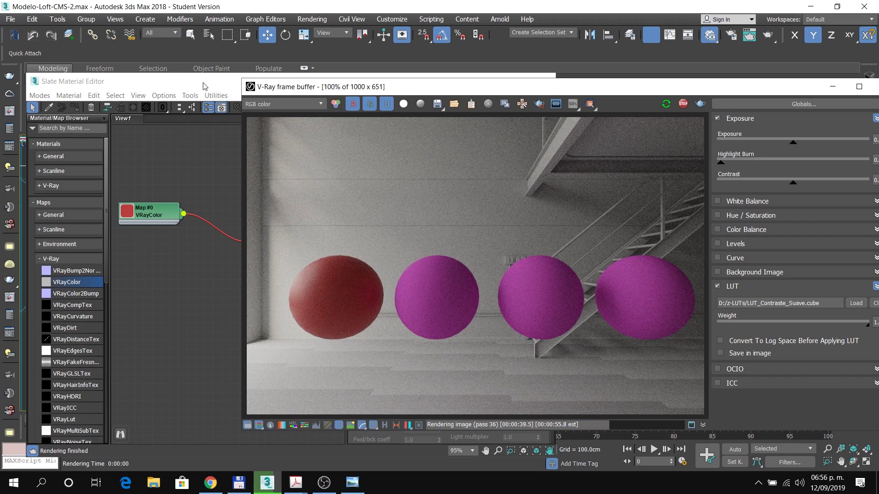
Step: Lower the dielectrico base reflection glossiness to 0 and check the red sphere in the render
click(222, 88)
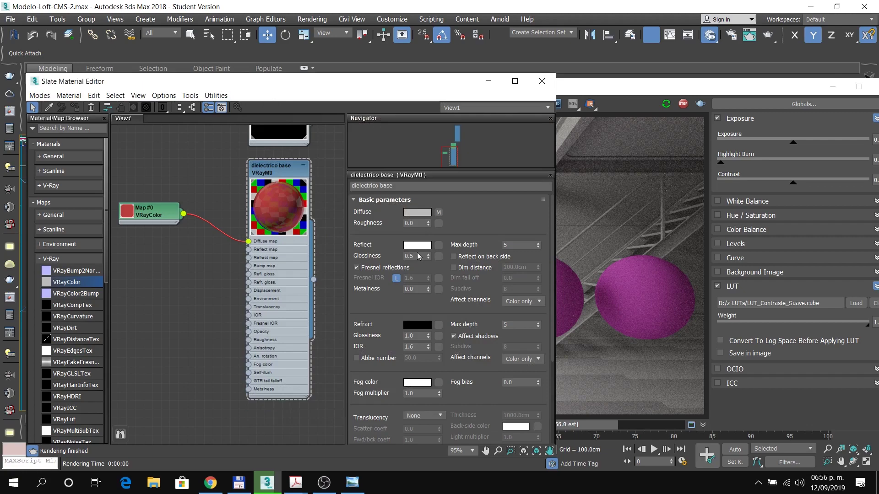
double_click(414, 255)
text(0)
key(Return)
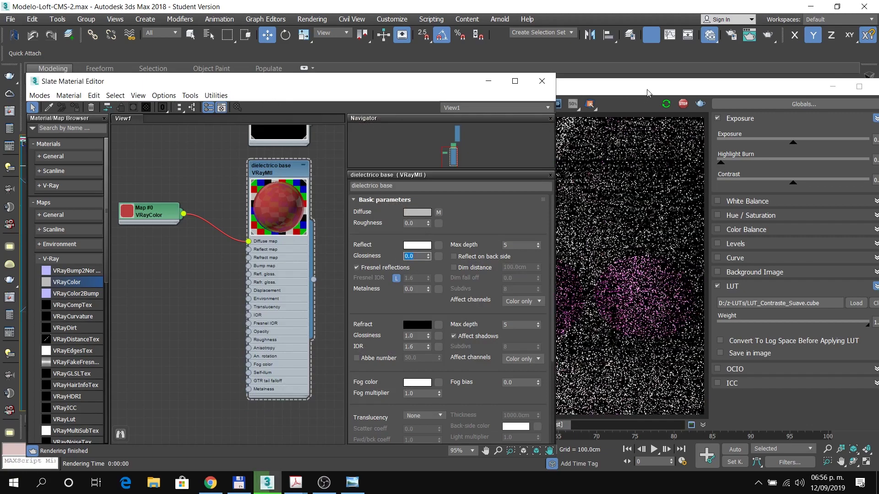
click(650, 89)
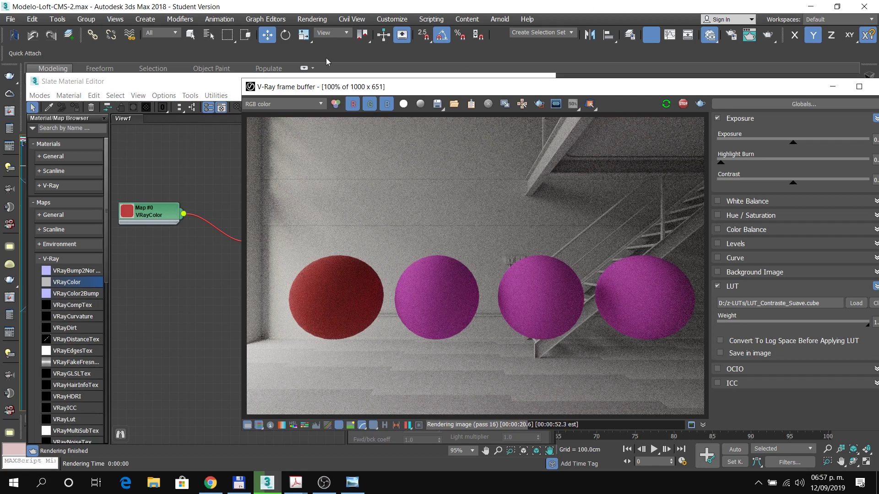
Step: Set the reflection glossiness of dielectrico base to 1 and view the updated render
click(209, 81)
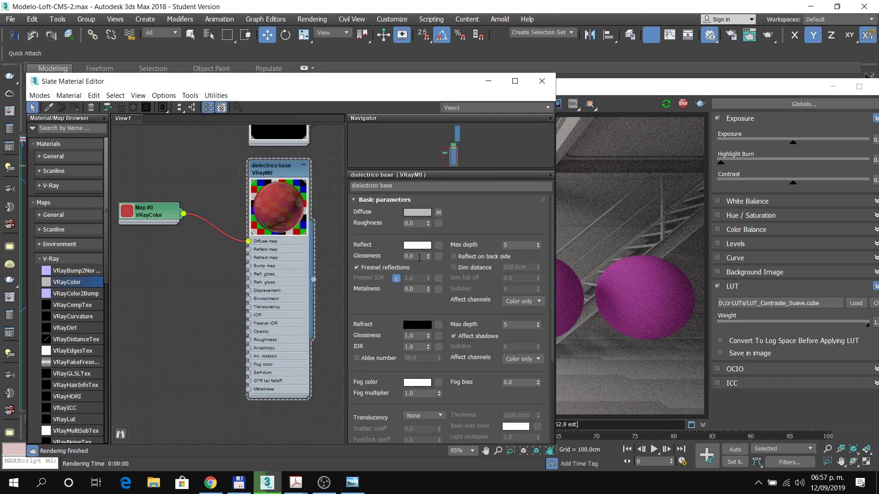
double_click(415, 256)
text(1)
key(Return)
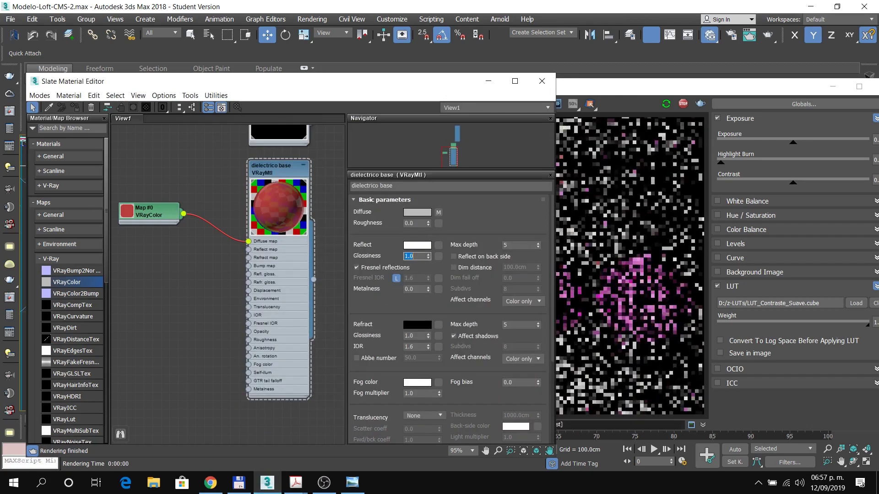
click(610, 87)
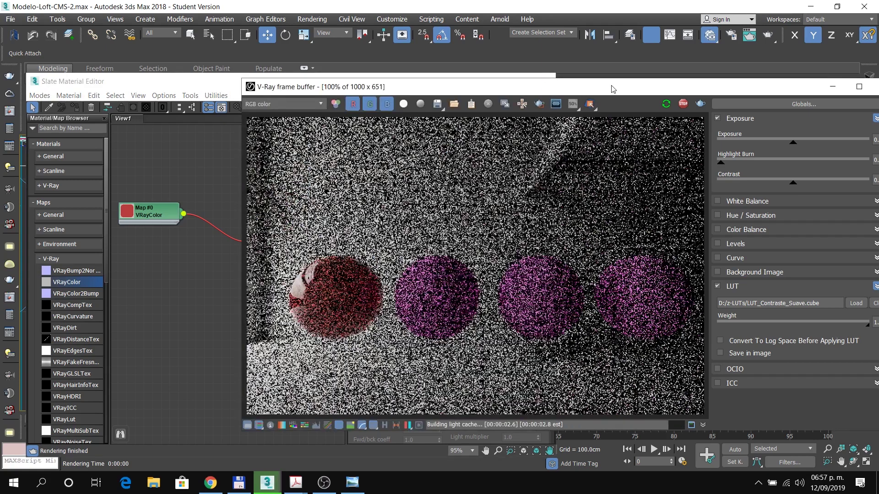
Step: Switch the dielectrico base BRDF to Use roughness and inspect the resulting render of the spheres
click(183, 85)
scroll(350, 408, down, 5)
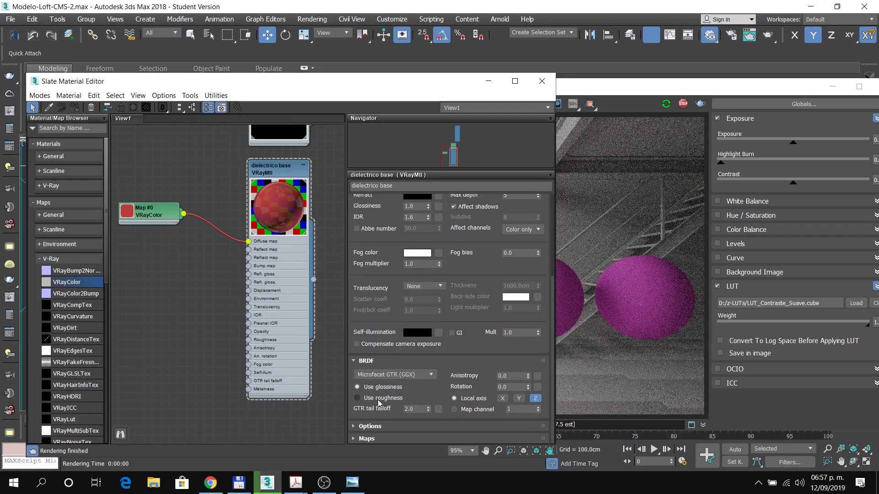
click(356, 398)
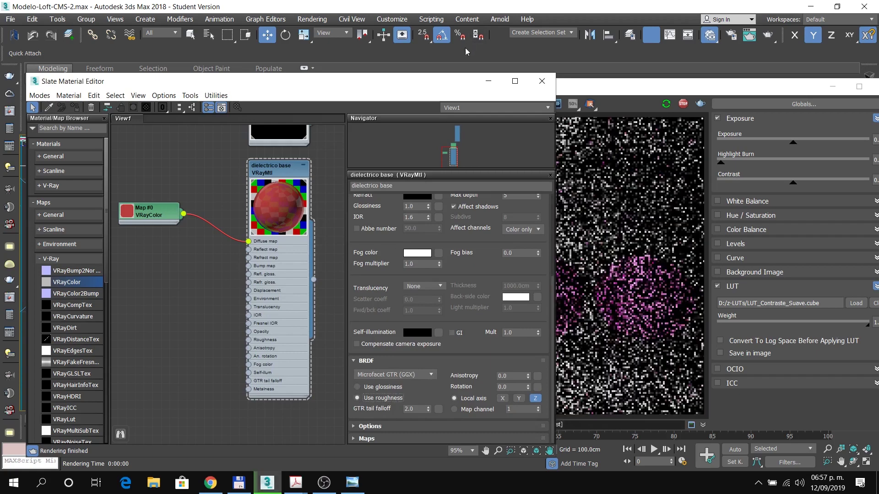
scroll(365, 243, up, 5)
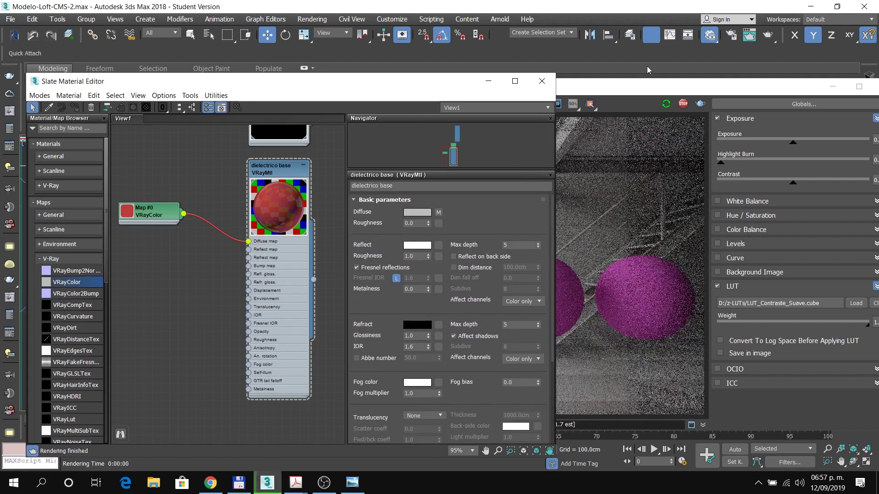
click(617, 92)
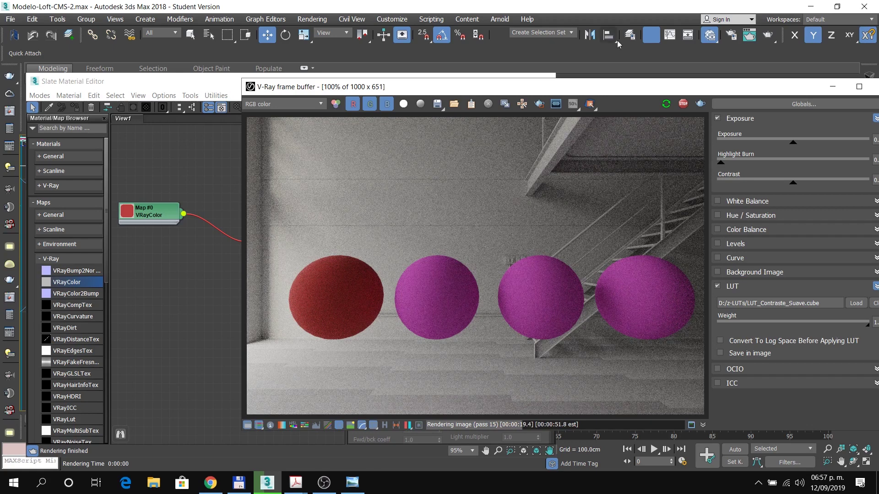
Step: Set the reflection roughness of dielectrico base to 0 and check the red sphere in the frame buffer
click(202, 144)
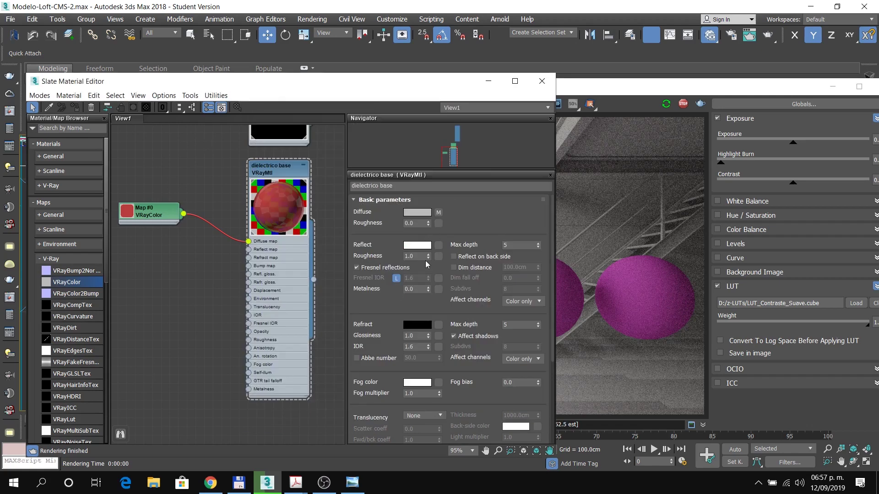
drag(418, 258, 397, 257)
text(0)
key(Return)
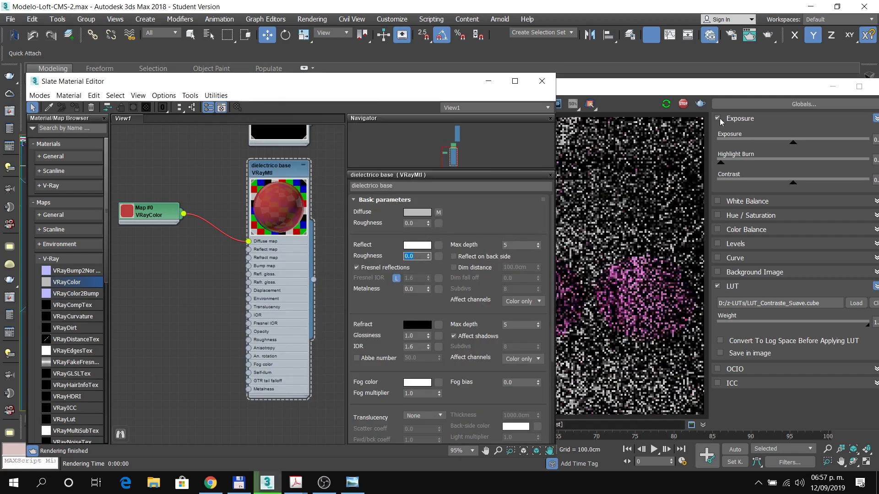
click(695, 91)
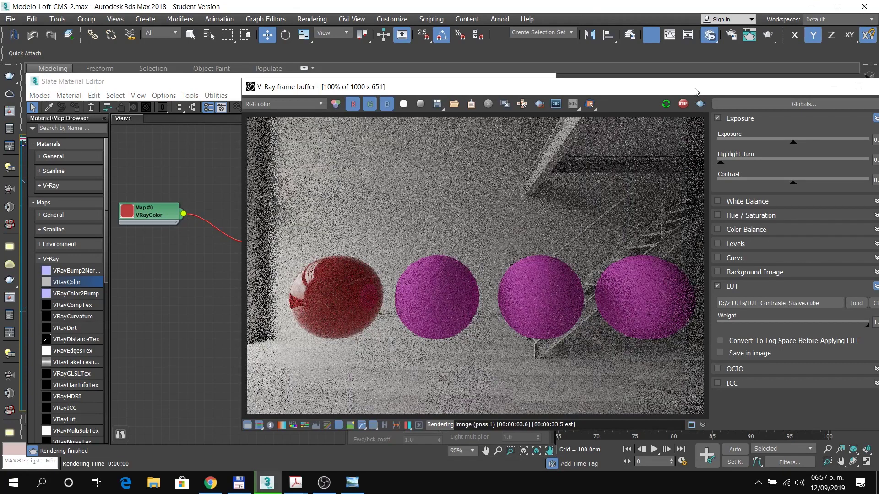
Step: Switch the dielectrico base BRDF back to Use glossiness and set its reflection glossiness to 1
click(234, 84)
scroll(362, 368, down, 5)
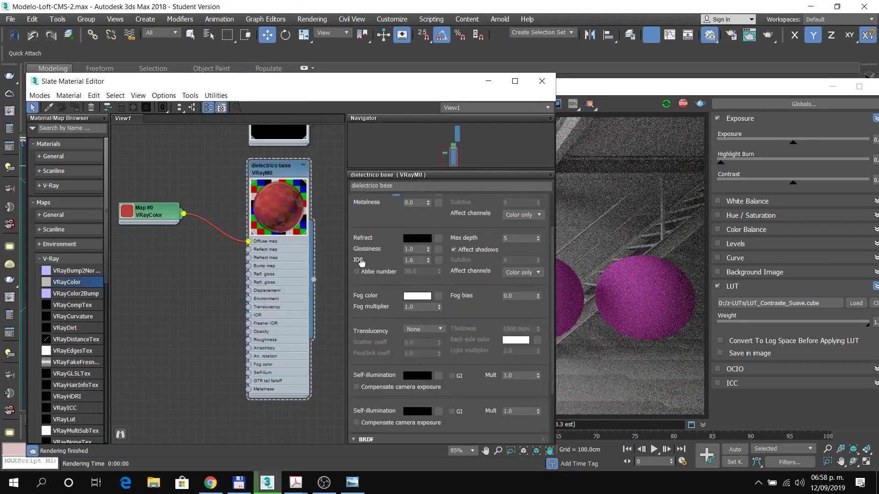
click(372, 388)
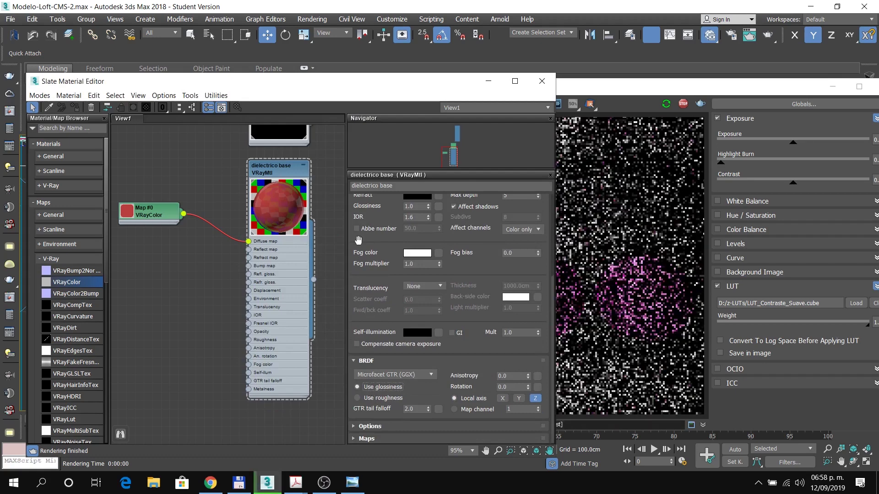
scroll(356, 240, up, 5)
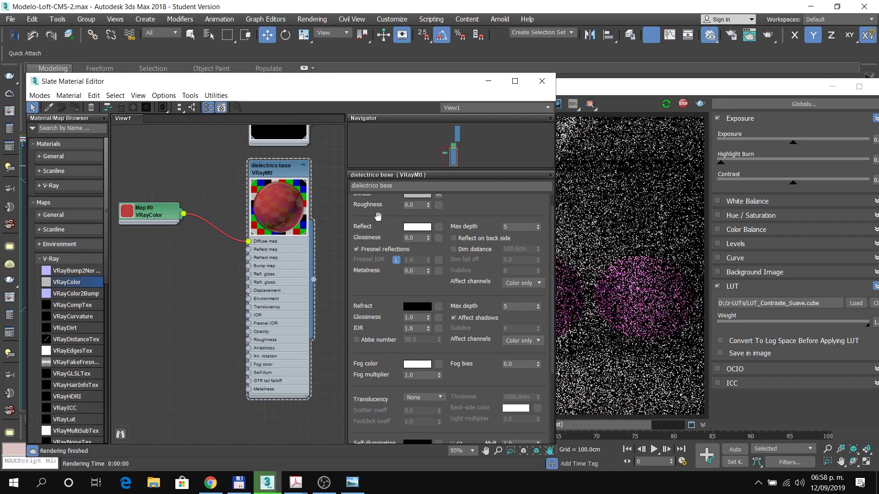
double_click(414, 256)
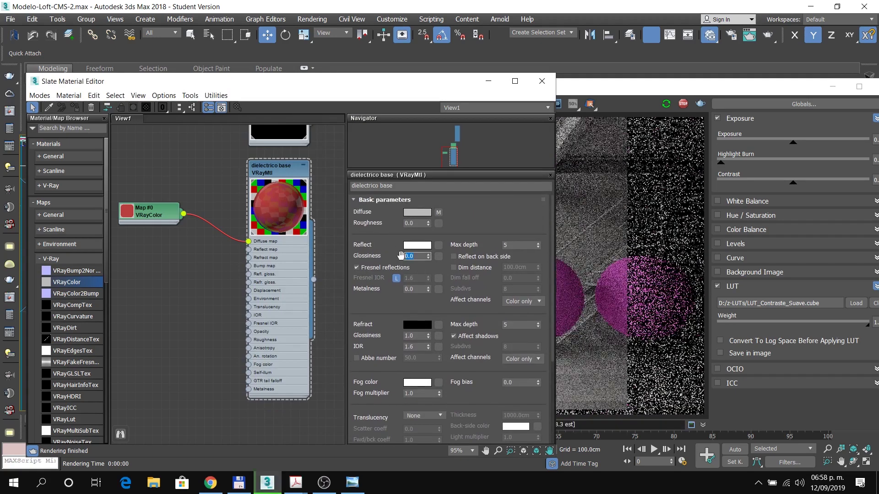
text(1)
key(Return)
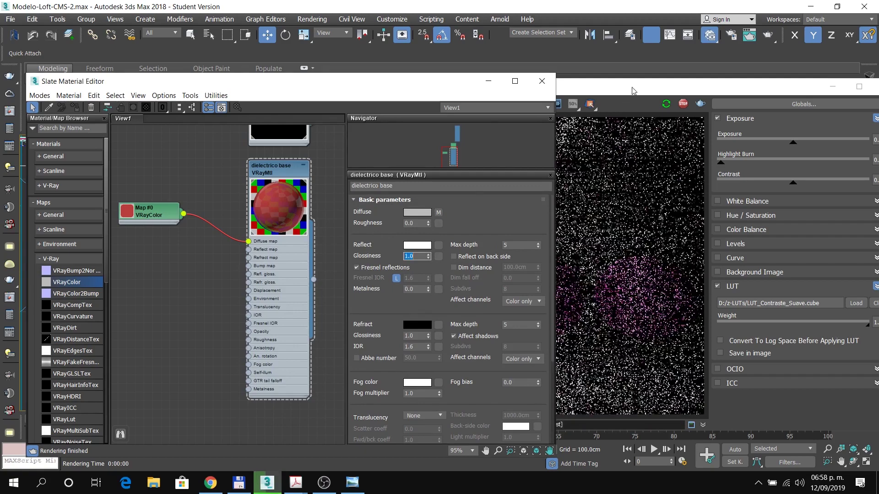
Step: Check the updated sphere render in the V-Ray frame buffer and glance at the course page in Chrome
click(632, 87)
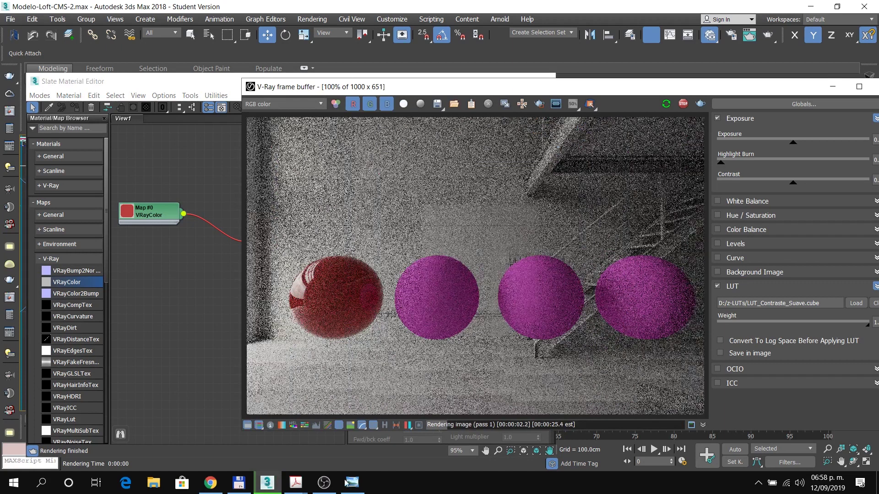
click(208, 491)
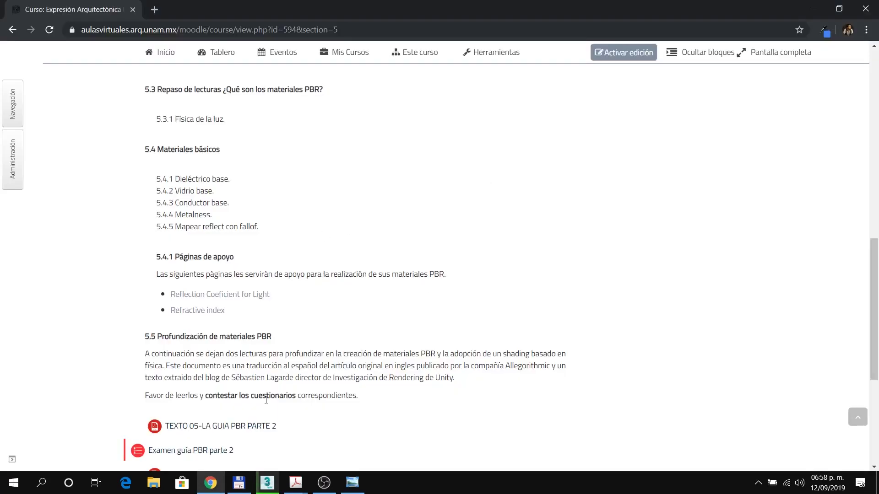
click(296, 483)
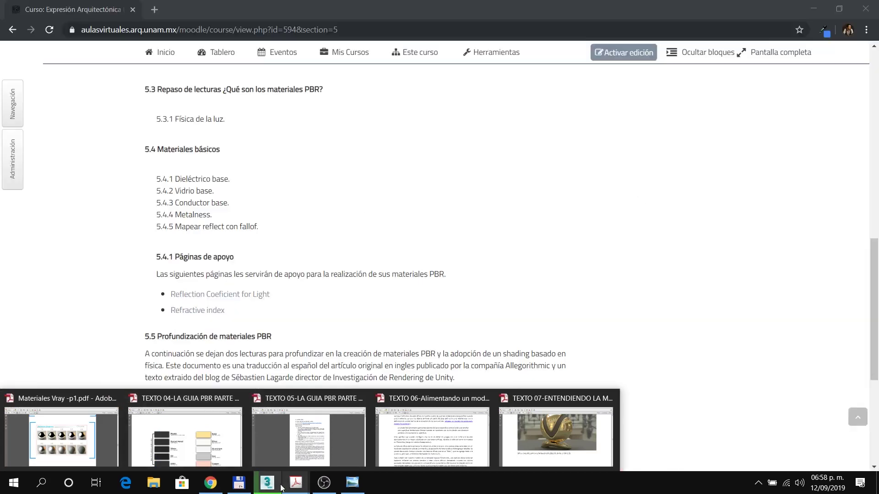
click(264, 484)
click(196, 372)
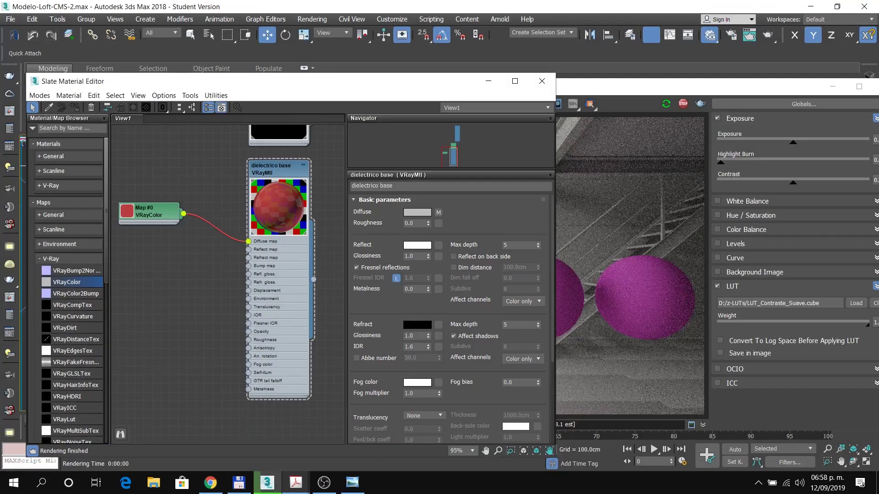
Step: Switch to Materiales Vray -p1.pdf in Adobe Acrobat and read the Reflection Glossiness chart and the Refracción de la luz page
click(292, 486)
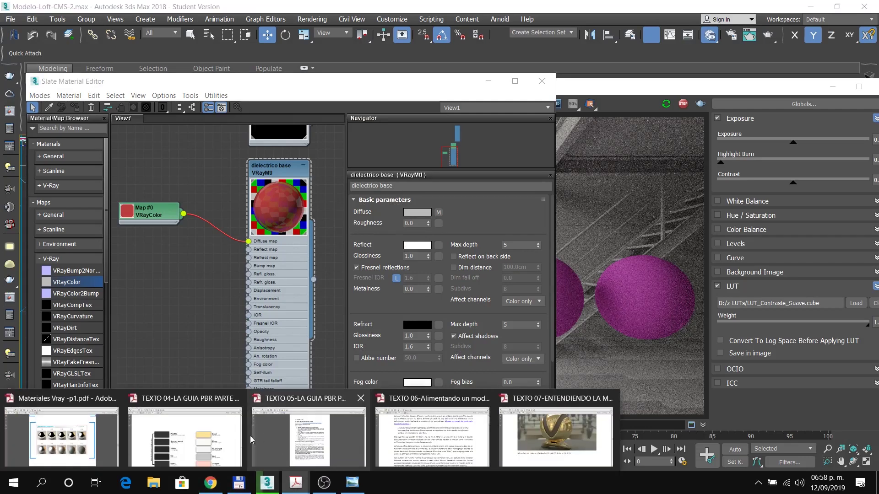
mouse_move(207, 444)
click(87, 442)
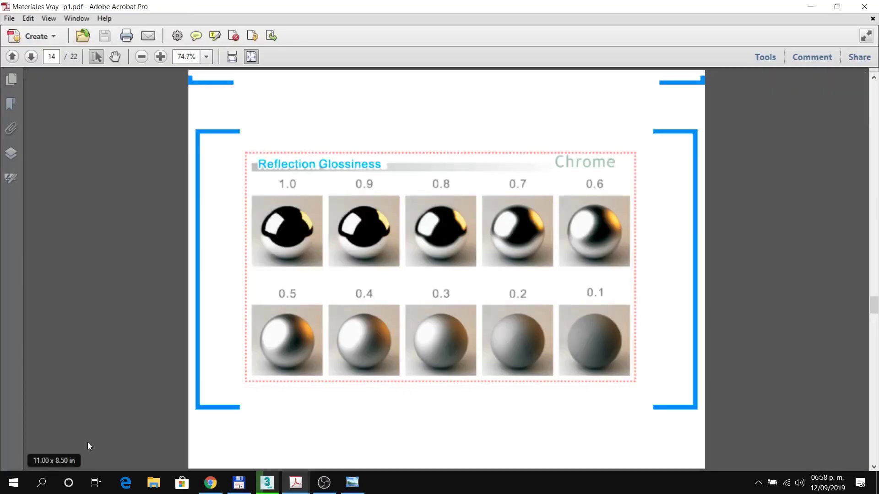
scroll(87, 443, down, 1)
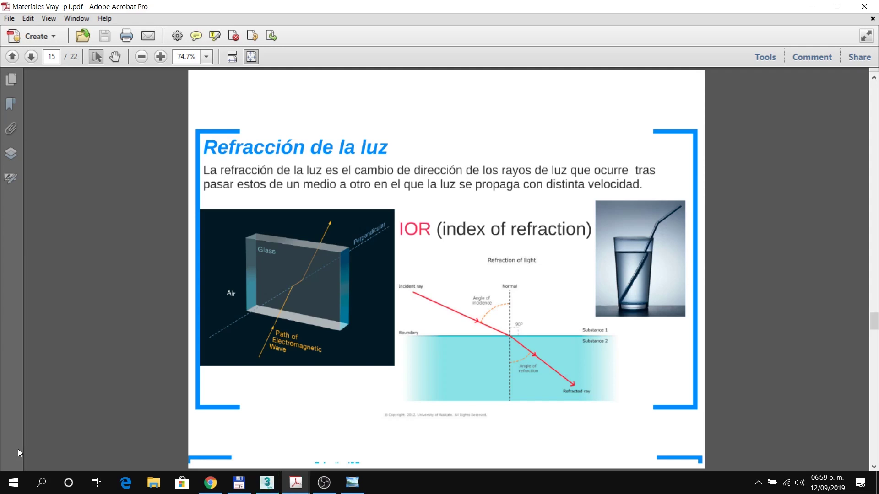
Step: Switch to the course page in Chrome and open its Reflection Coeficient for Light and Refractive index support pages
click(213, 486)
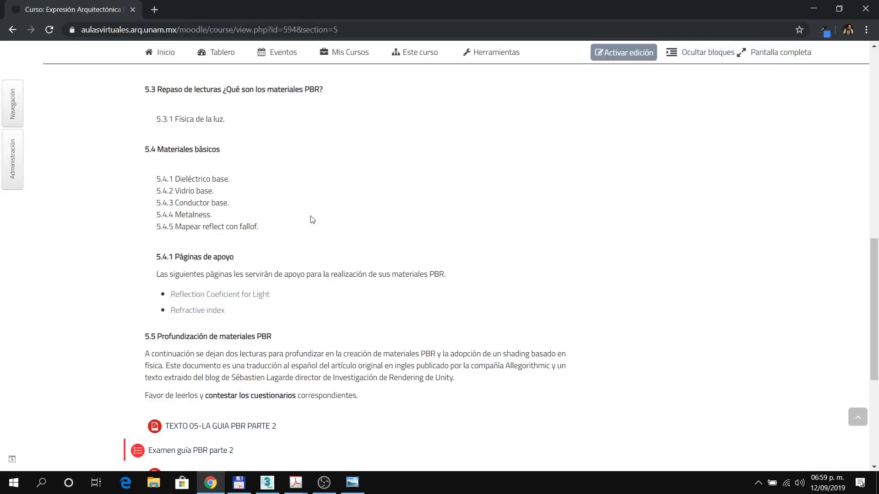
scroll(313, 221, down, 2)
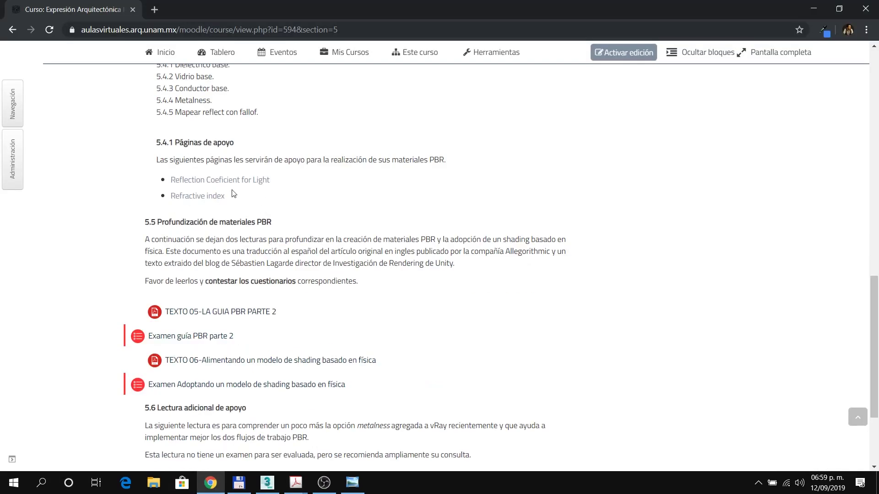
click(194, 183)
click(291, 9)
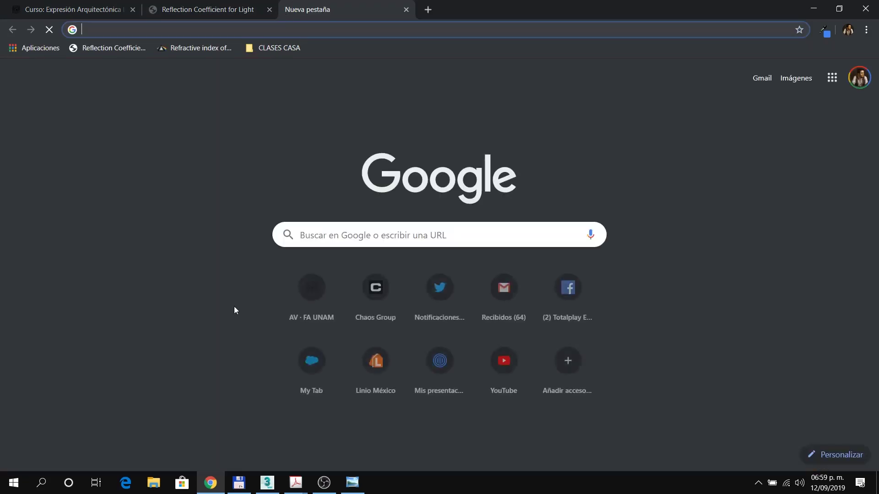
click(406, 9)
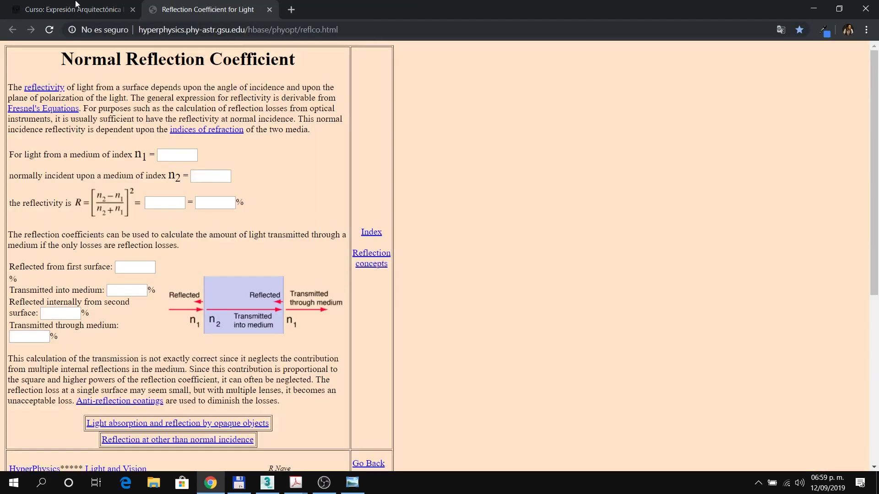
click(89, 11)
click(196, 196)
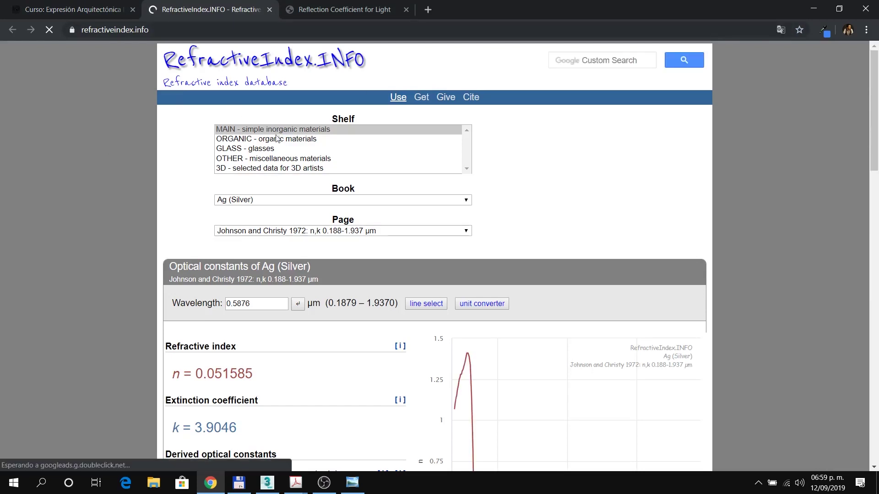
Step: Look up Au (Gold) in the refractive index database and find its reflectance in the Reflection calculator
click(216, 202)
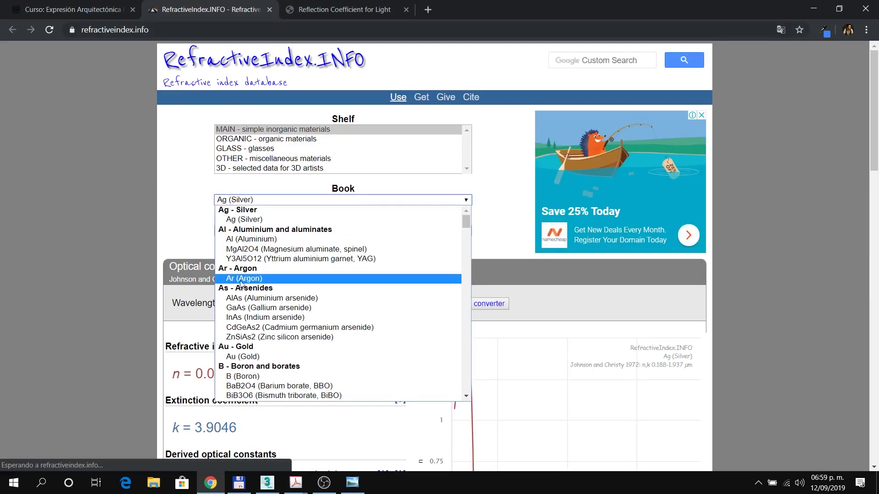
scroll(262, 250, down, 3)
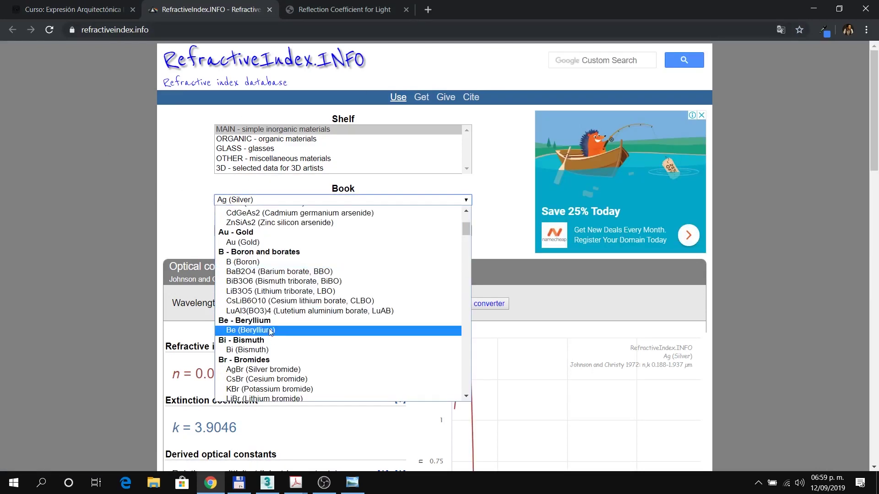
click(254, 243)
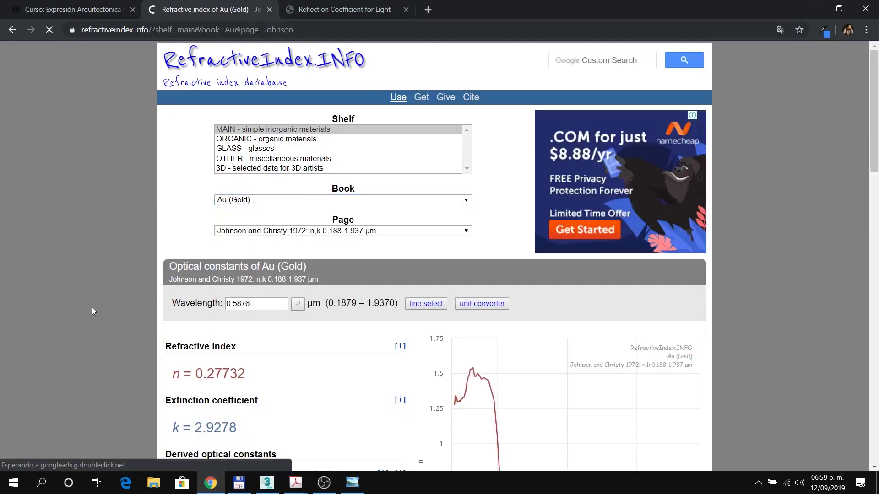
scroll(185, 289, down, 10)
scroll(185, 288, down, 7)
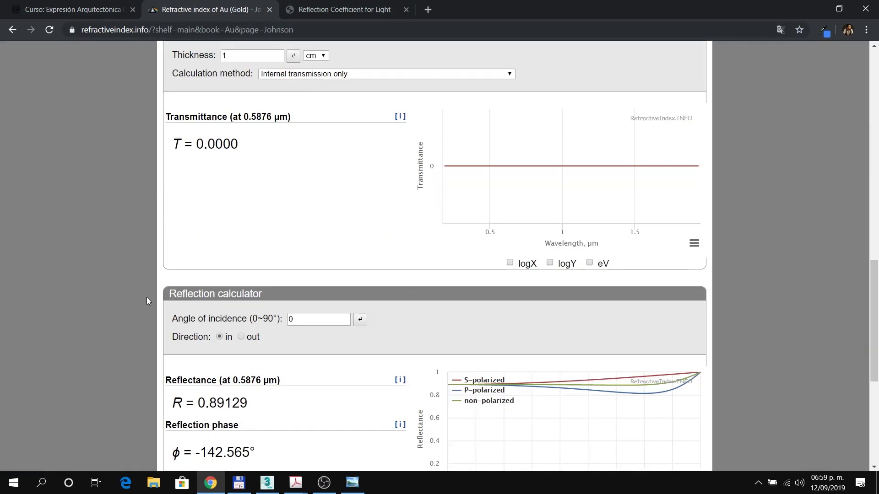
drag(201, 289, 274, 290)
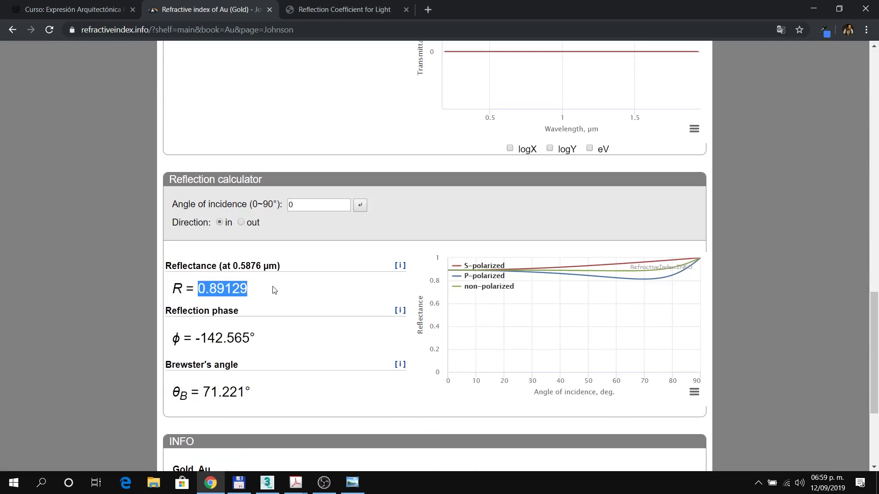
Step: Enter 1.5 for both n1 and n2 in the Normal Reflection Coefficient calculator
click(345, 9)
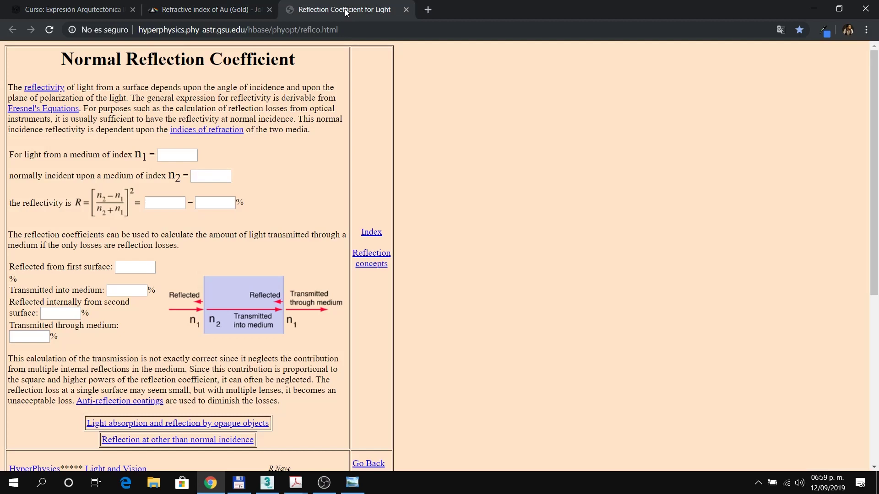
click(182, 152)
text(1.5)
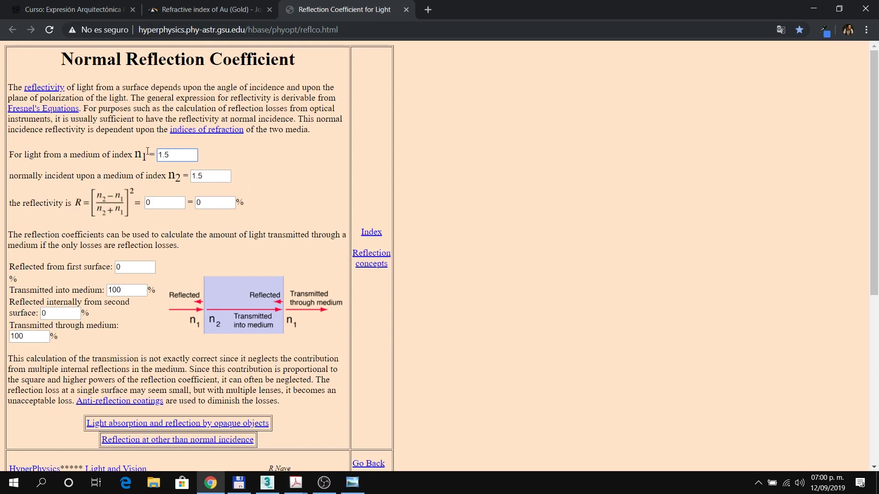
Step: Compare n1 values of 1.6, 1.52, 1.55, 1.56 and 1.57 in the reflectivity calculator, ending with n1 at 1.56
key(BackSpace)
text(6)
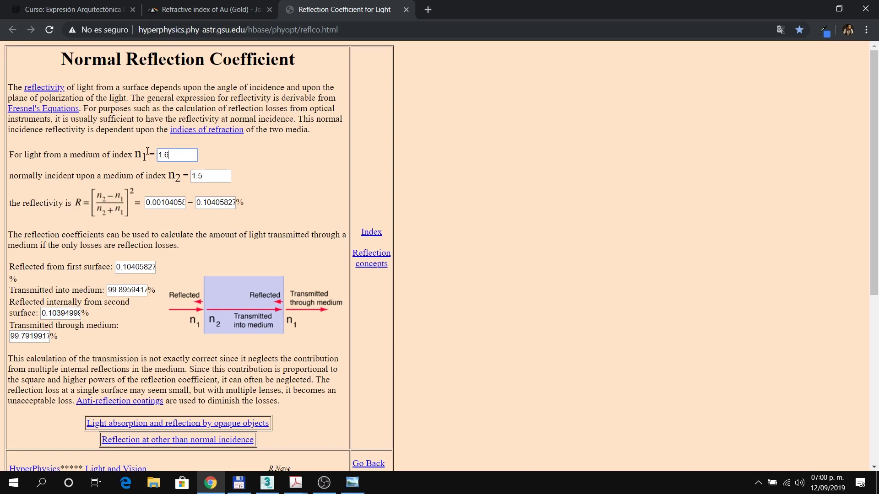
key(BackSpace)
text(52)
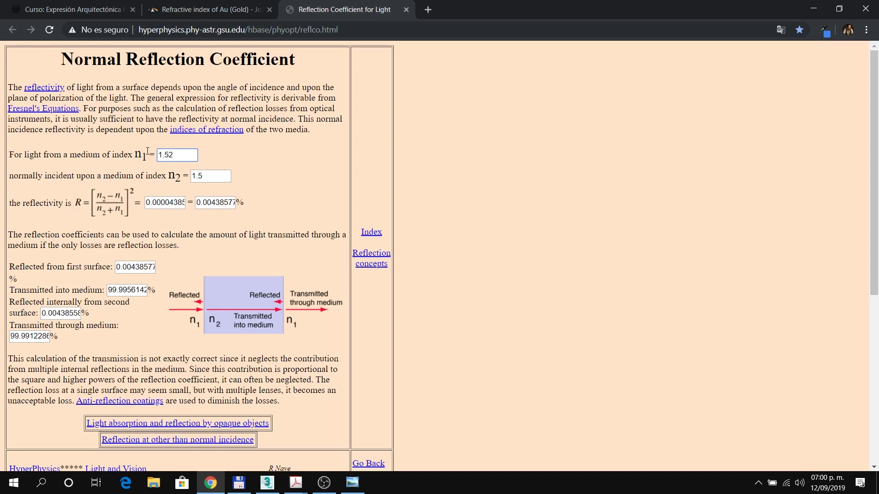
key(BackSpace)
text(3)
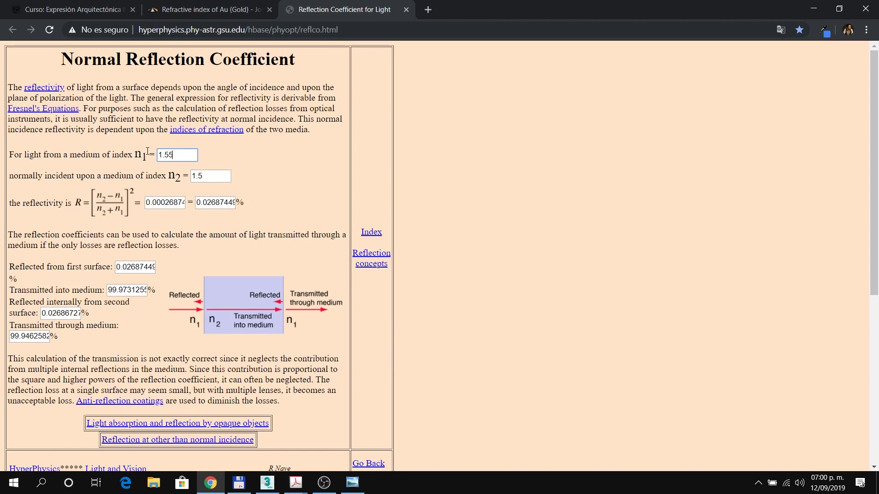
key(BackSpace)
text(6)
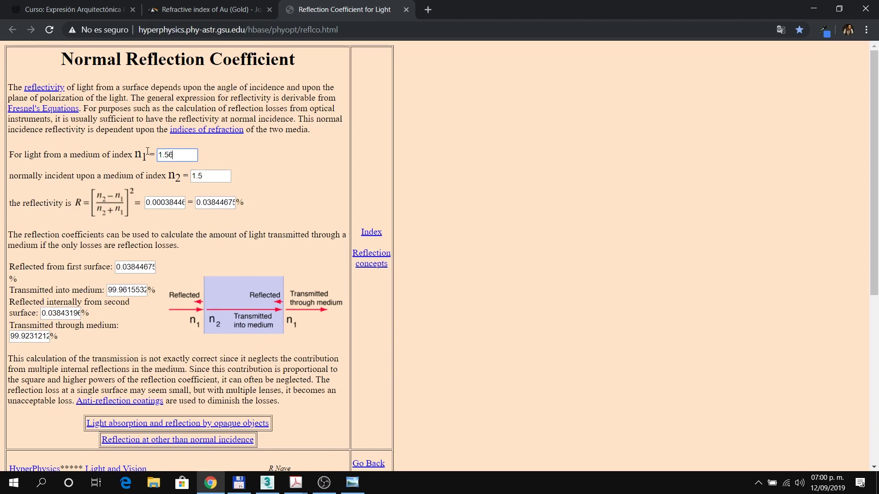
key(BackSpace)
text(7)
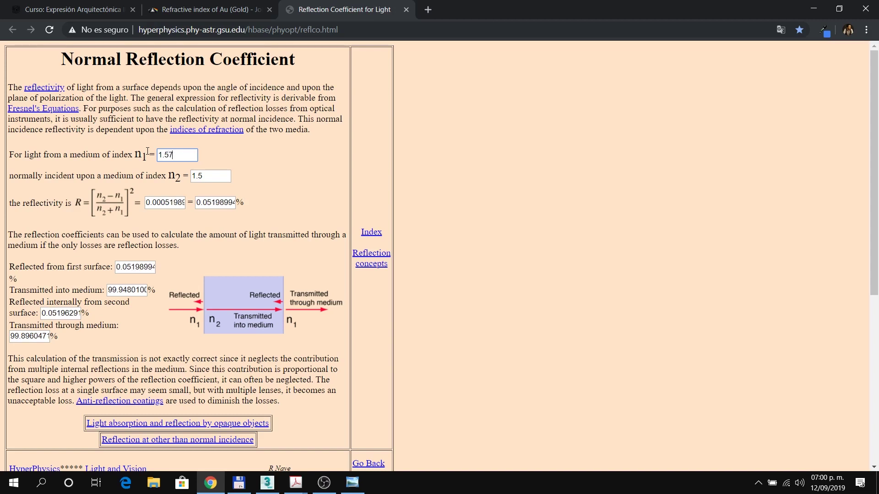
key(BackSpace)
text(6)
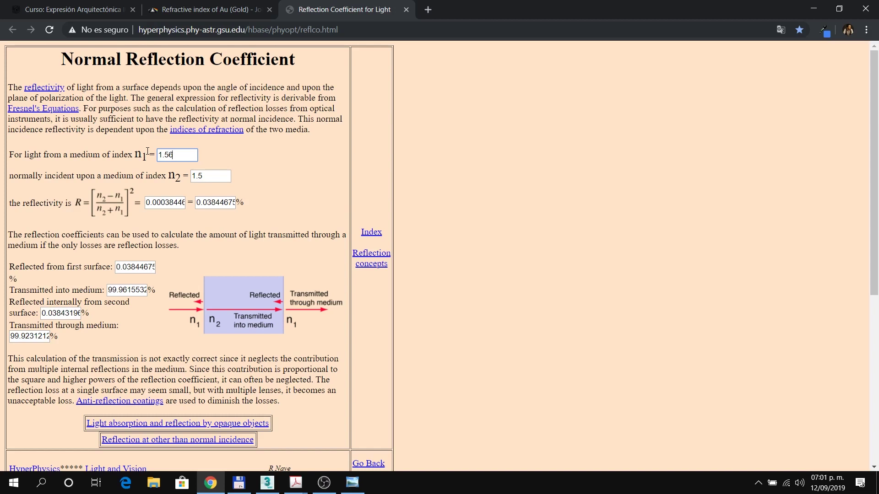
Step: Switch back to 3ds Max and set the refraction IOR of the dielectrico base material to 1.56
click(266, 483)
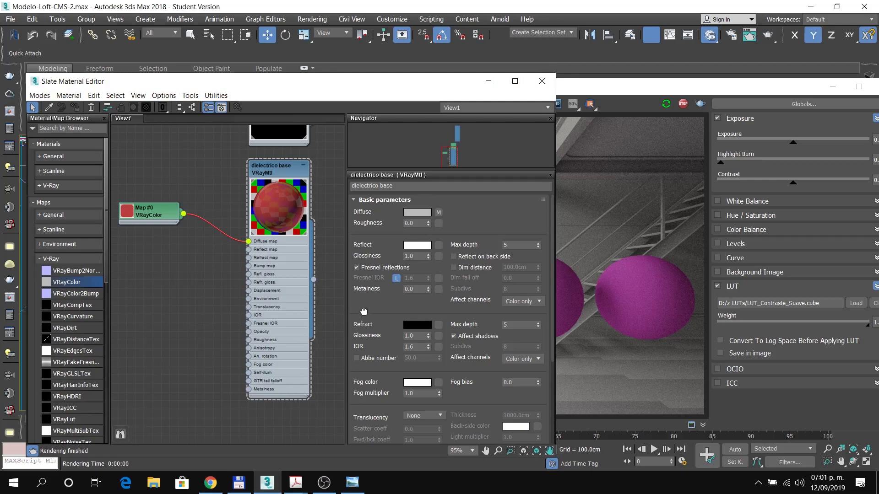
scroll(364, 311, down, 2)
drag(418, 317, 368, 308)
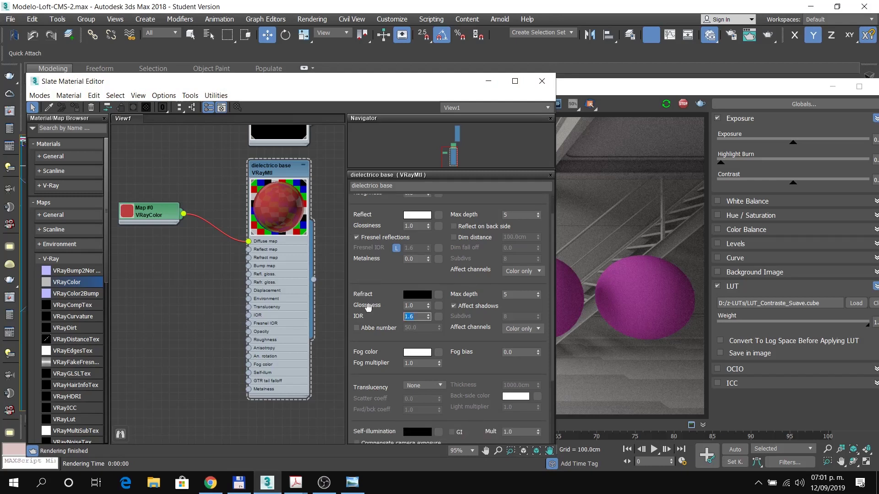
text(1.56)
key(Return)
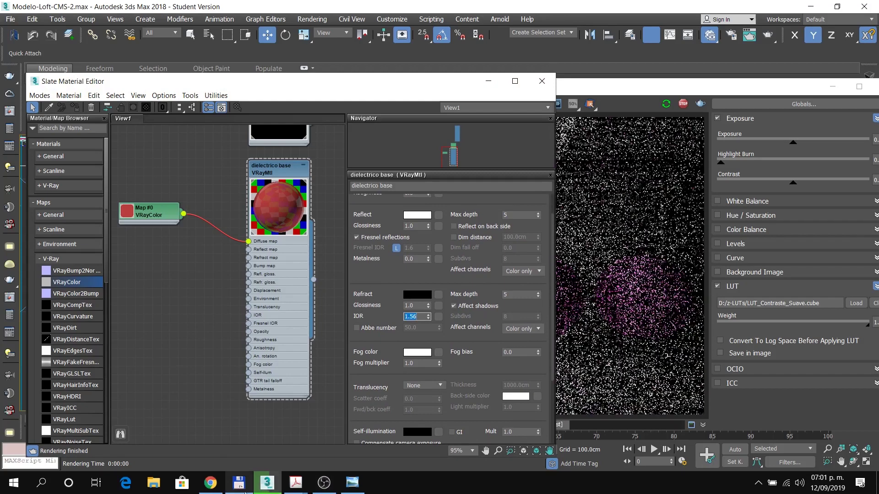
Step: Inspect the sphere render in the frame buffer and review the basic materials list on the course page in Chrome
click(209, 487)
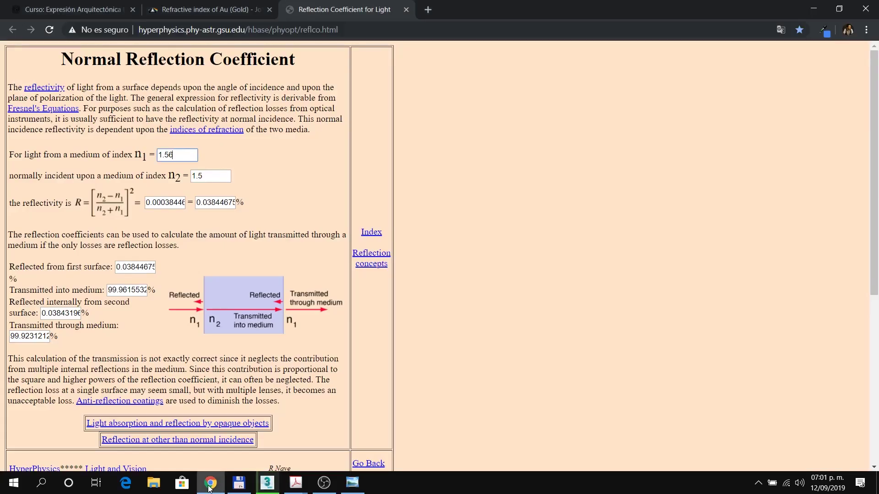
click(208, 486)
click(633, 88)
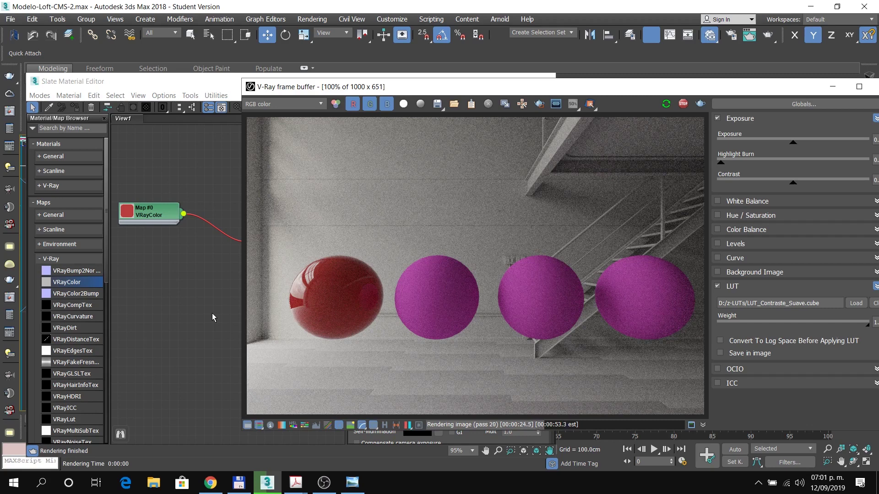
click(210, 483)
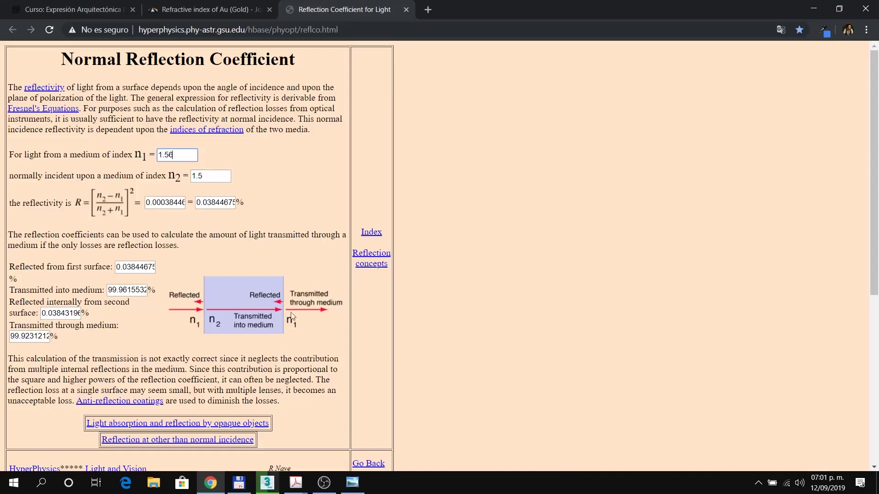
click(81, 11)
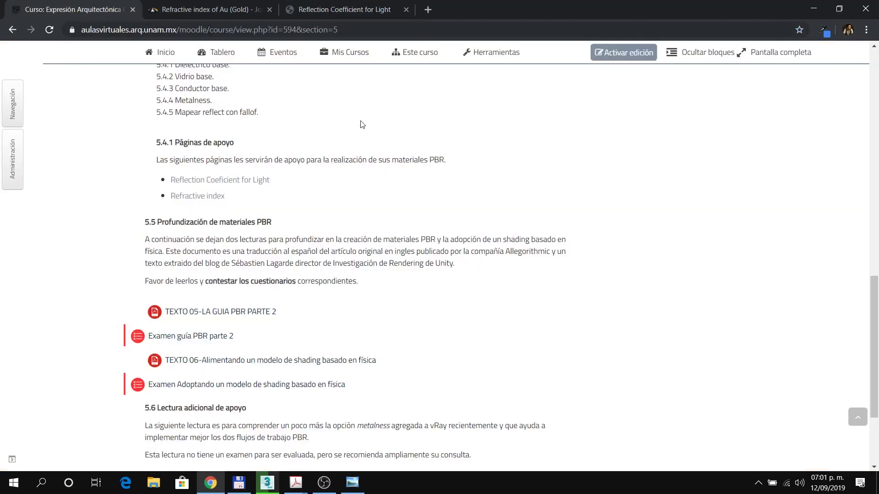
scroll(264, 131, up, 2)
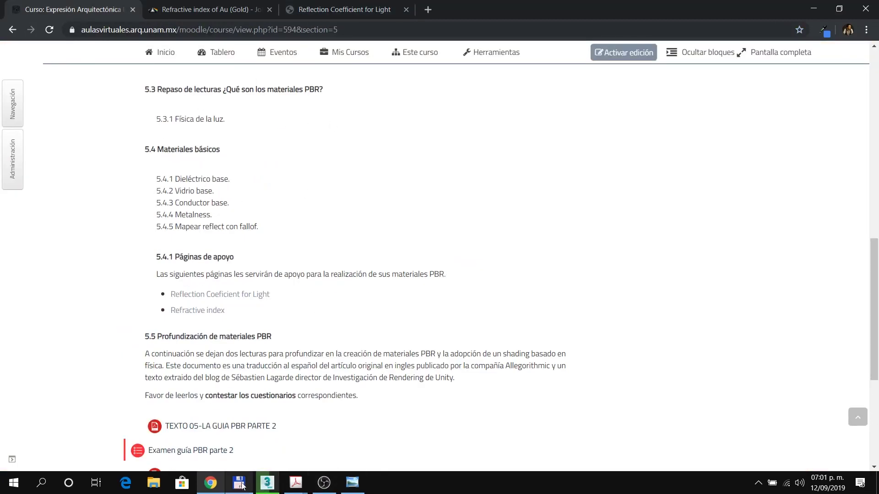
Step: Switch back to 3ds Max, add a new VRayMtl node below the dielectrico base material and open its parameters
click(268, 484)
scroll(183, 240, down, 5)
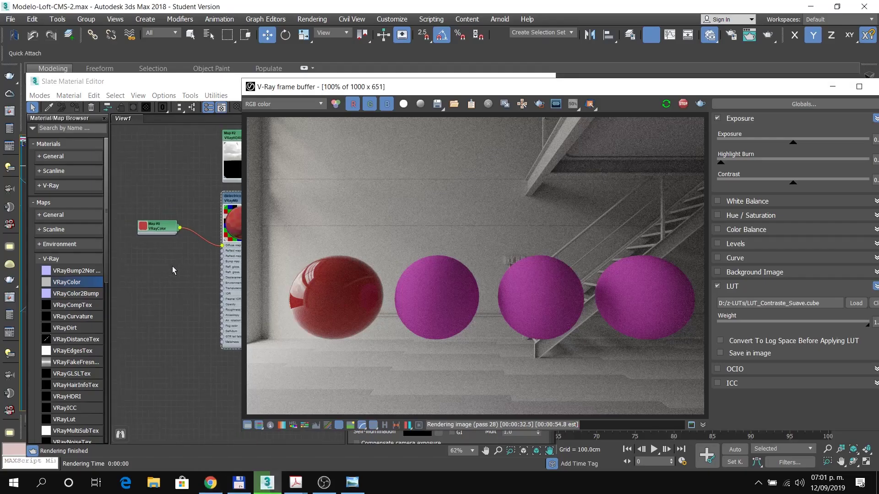
middle_drag(172, 263, 149, 187)
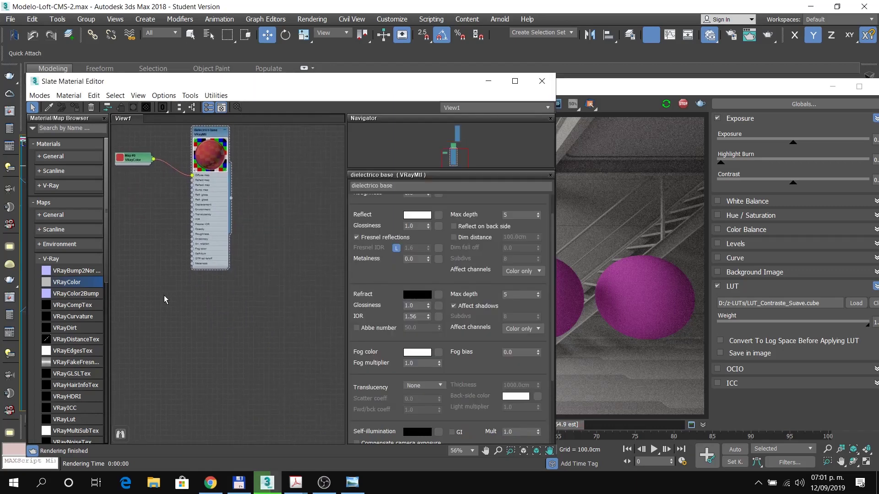
right_click(207, 304)
mouse_move(244, 323)
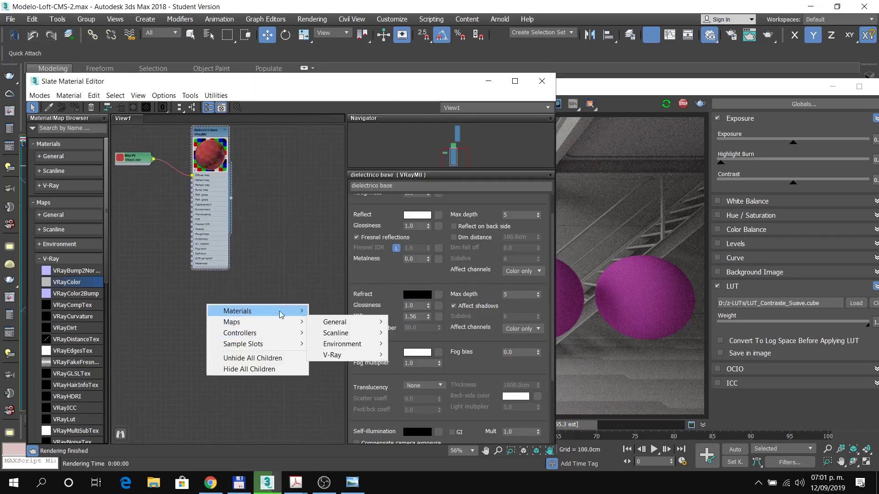
mouse_move(279, 312)
mouse_move(336, 334)
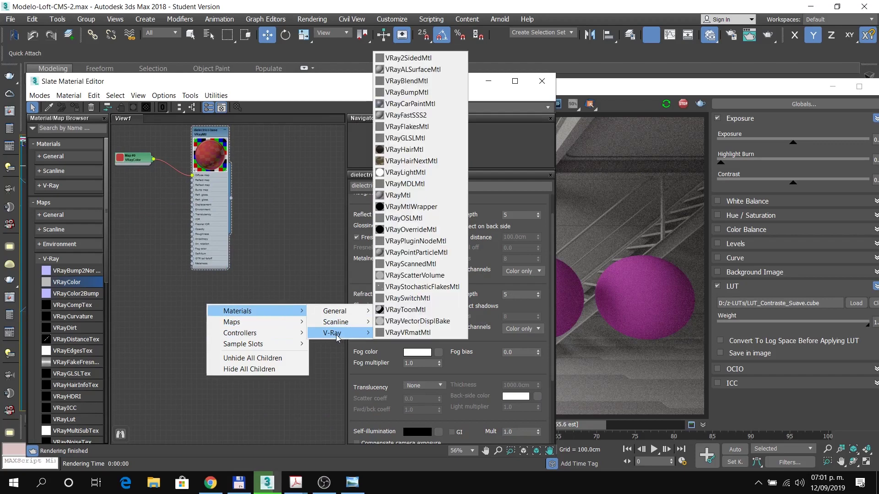
click(411, 195)
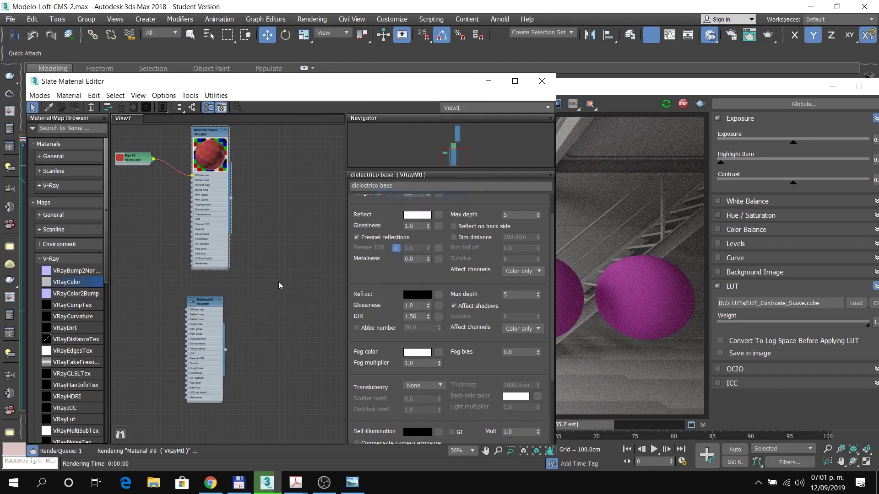
double_click(209, 293)
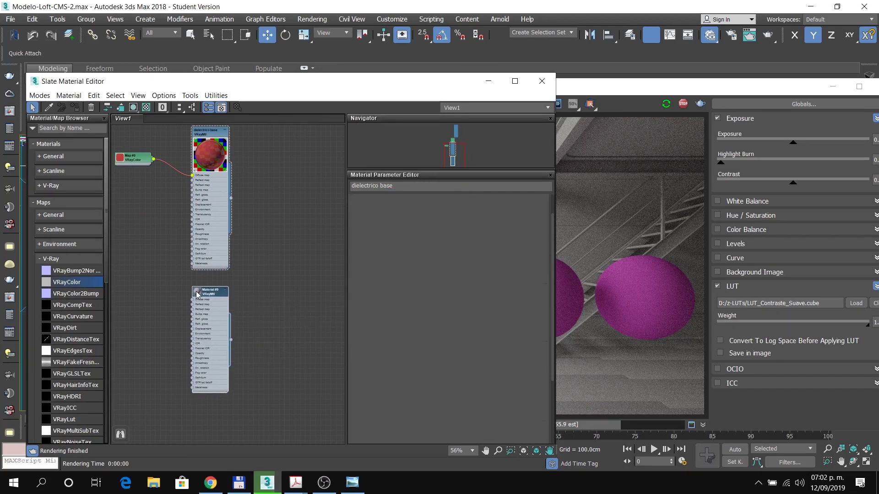
scroll(157, 321, down, 1)
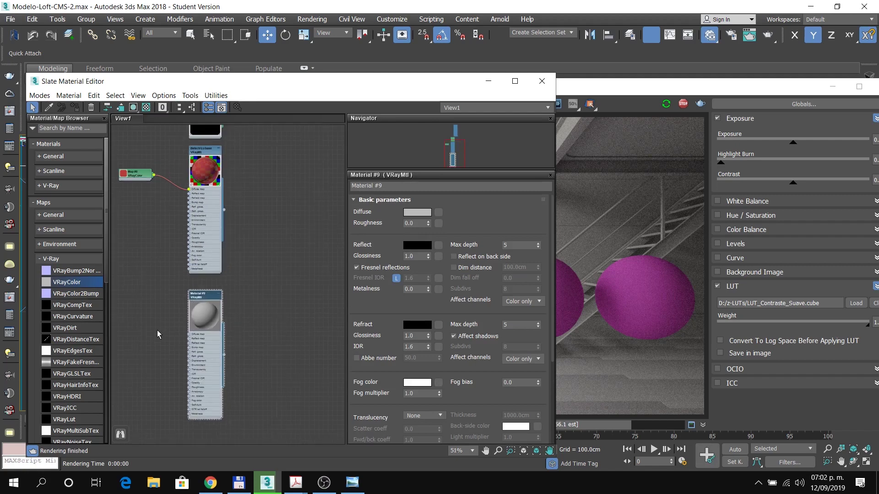
middle_drag(157, 332, 189, 304)
Step: Assign the new VRayMtl to the second sphere in the row, next to the red one
drag(205, 83, 238, 106)
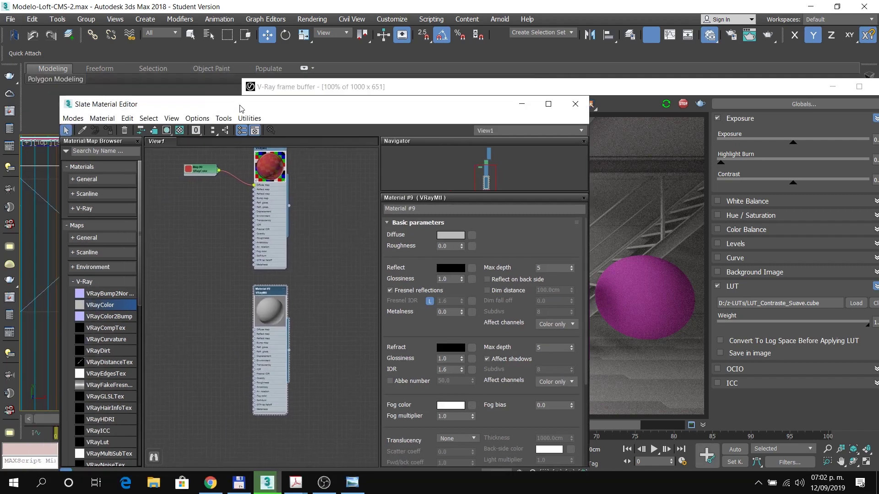
scroll(73, 239, down, 1)
scroll(28, 249, up, 5)
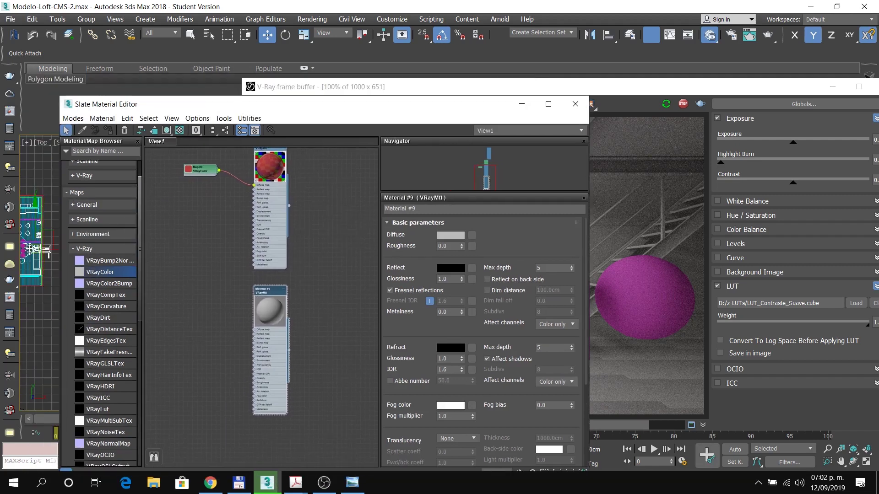
middle_drag(36, 256, 79, 239)
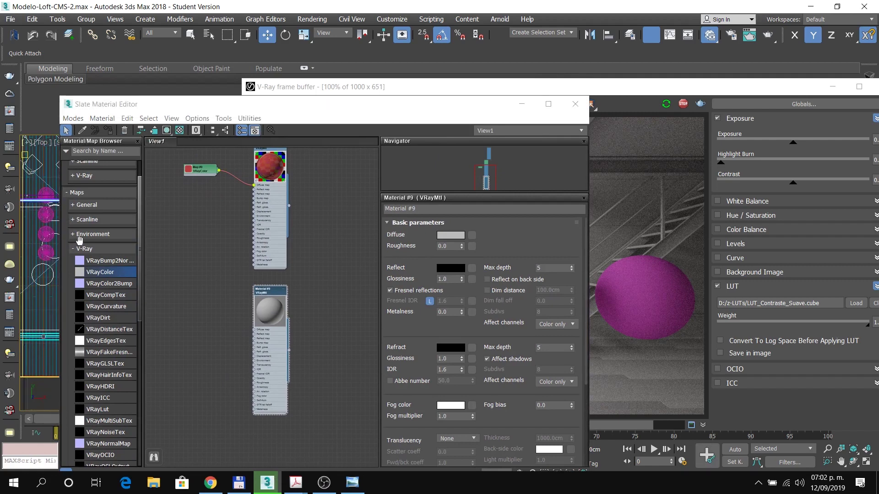
click(46, 234)
click(110, 133)
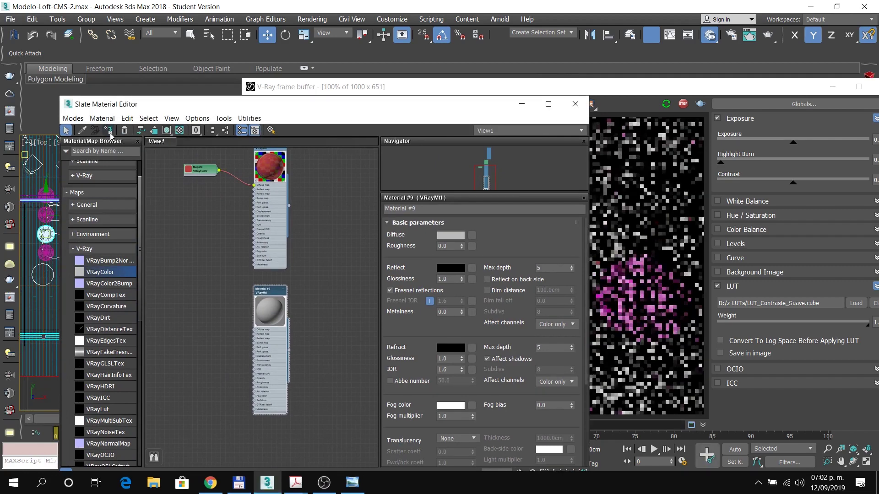
drag(316, 104, 306, 79)
scroll(213, 327, up, 1)
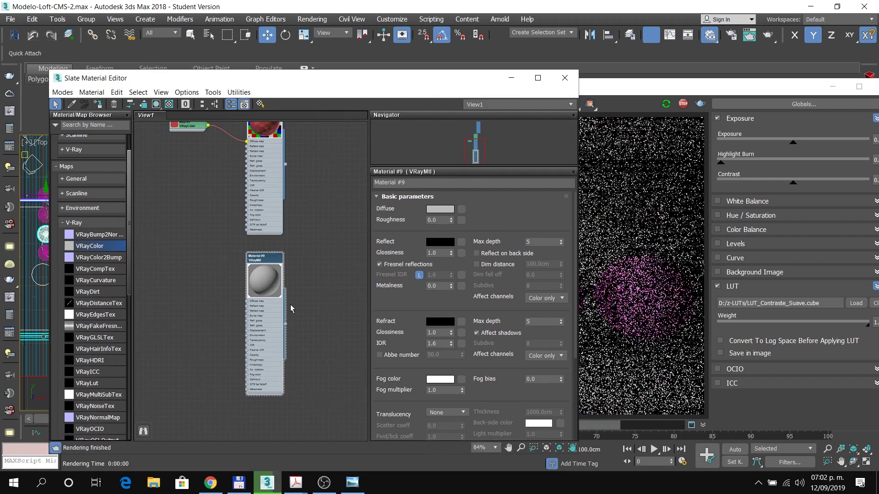
Step: Set the new material's diffuse colour to black
scroll(240, 319, up, 2)
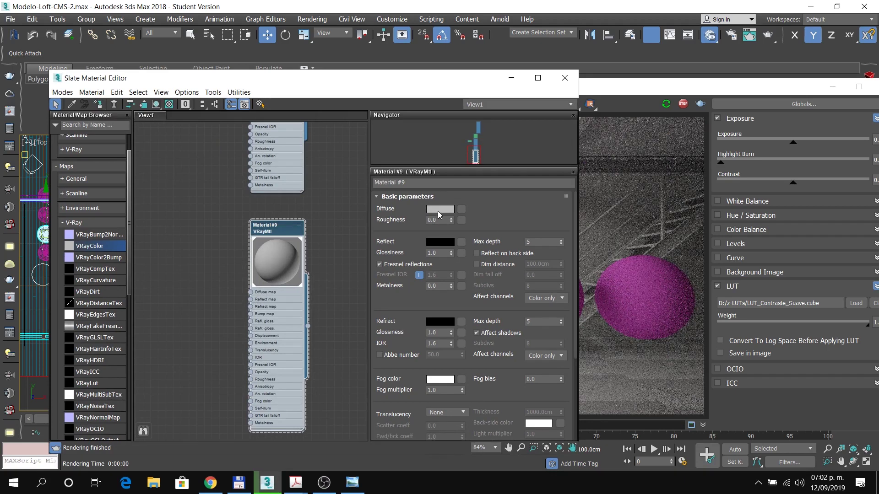
click(438, 211)
drag(302, 110, 303, 67)
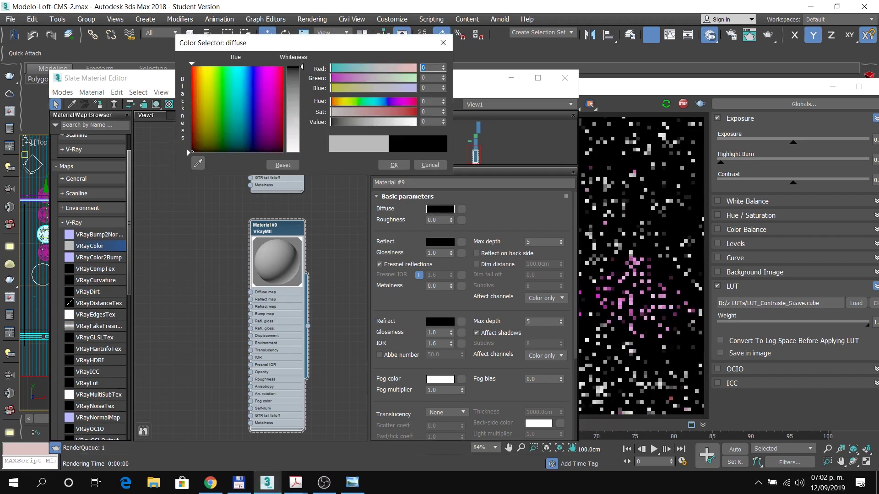
click(393, 165)
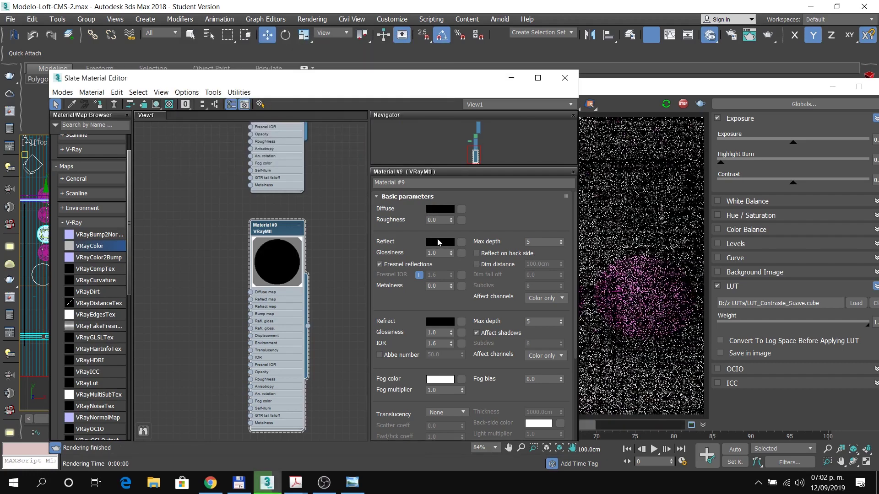
Step: Set the new material's reflect colour to pure white and show the checkered background in its preview
click(438, 243)
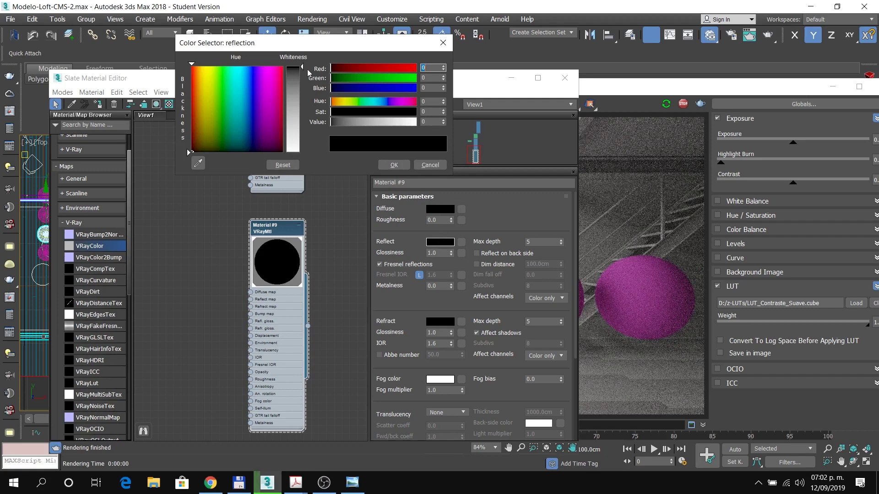
drag(302, 68, 302, 152)
click(393, 164)
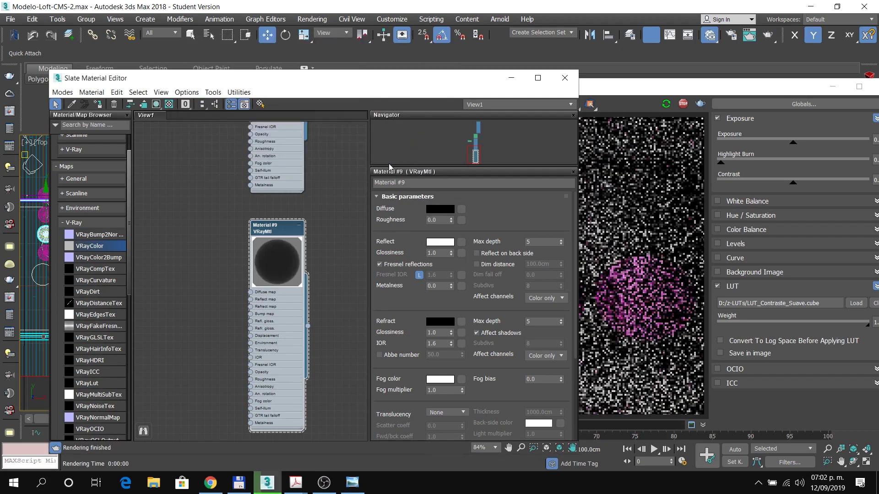
click(169, 104)
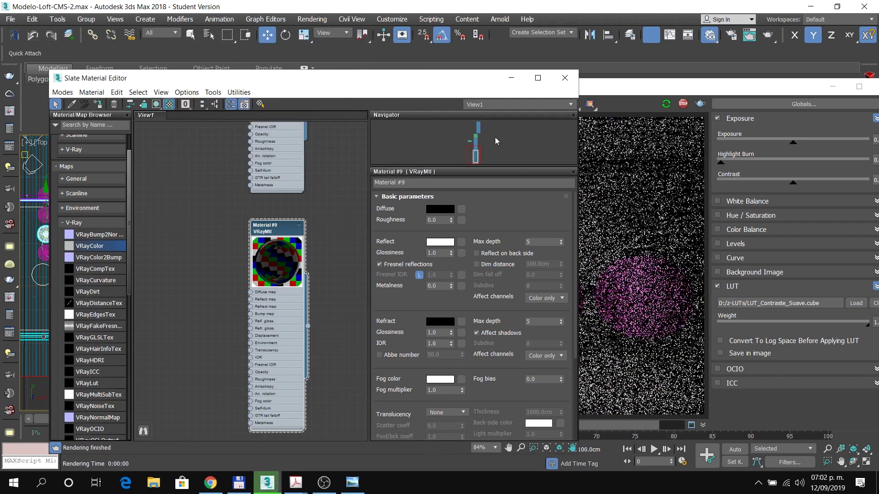
Step: Set the new material's refract colour to pure white (255) and its refraction IOR to 1.52
click(440, 322)
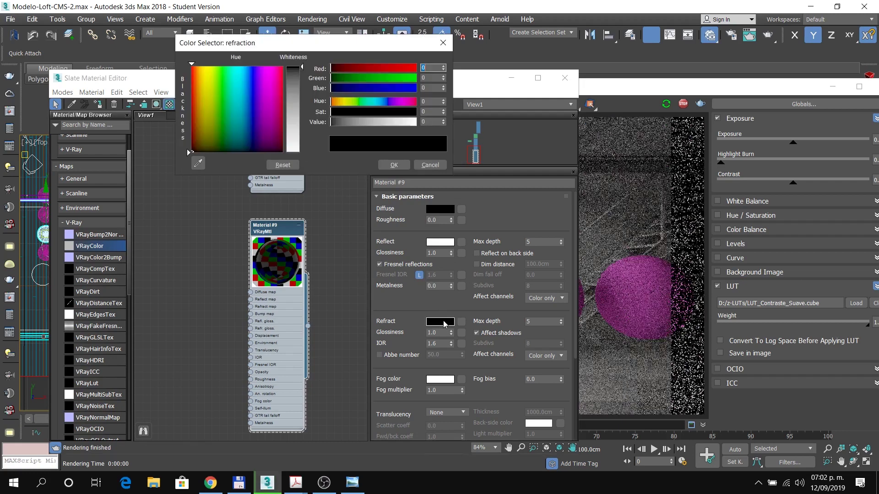
drag(302, 69, 303, 153)
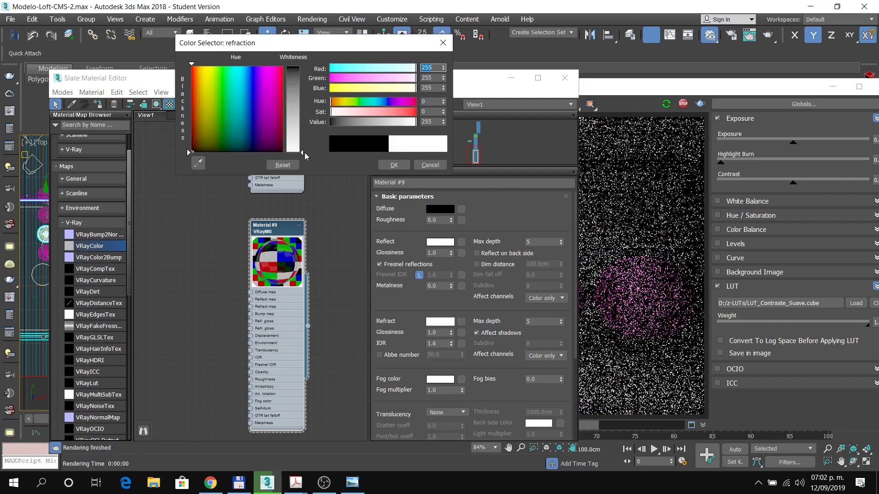
click(387, 166)
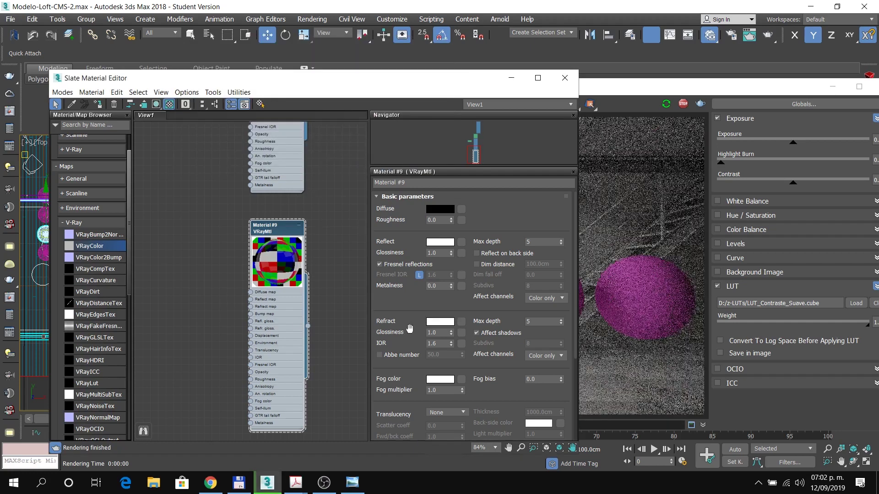
double_click(432, 343)
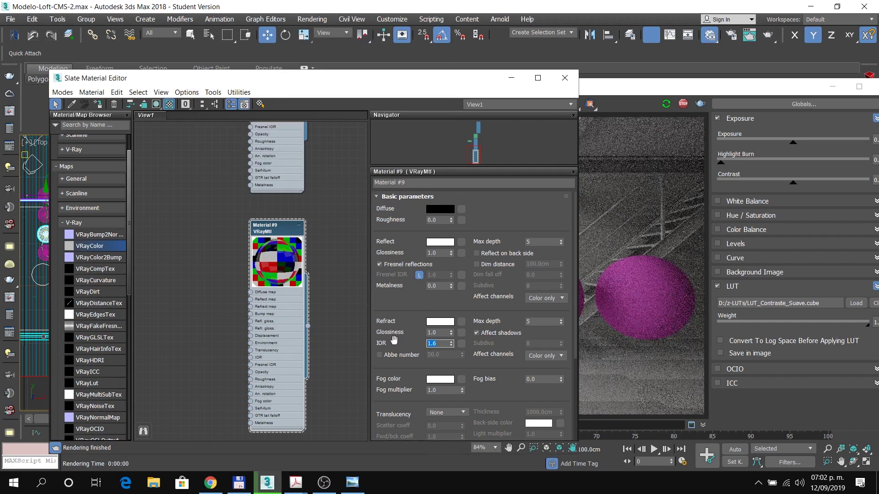
text(1.52)
key(Return)
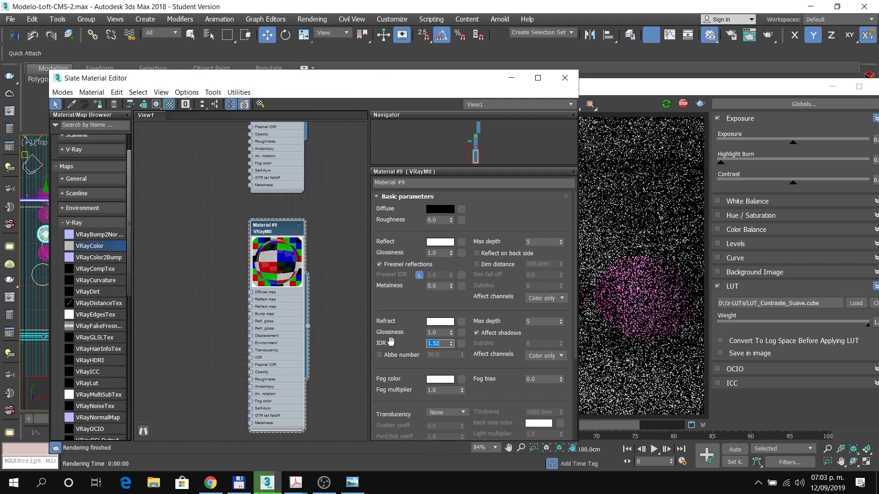
Step: Check the glass sphere in the V-Ray frame buffer and switch to the materials PDF in Acrobat
click(630, 90)
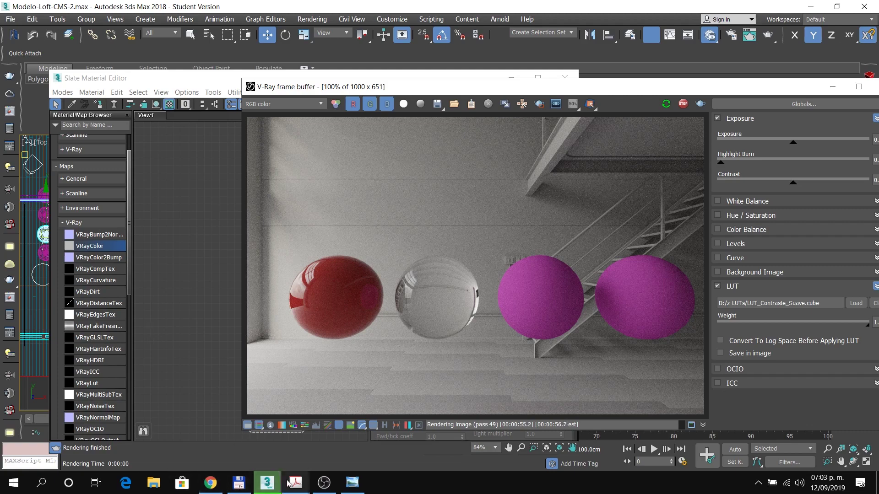
mouse_move(297, 486)
click(71, 451)
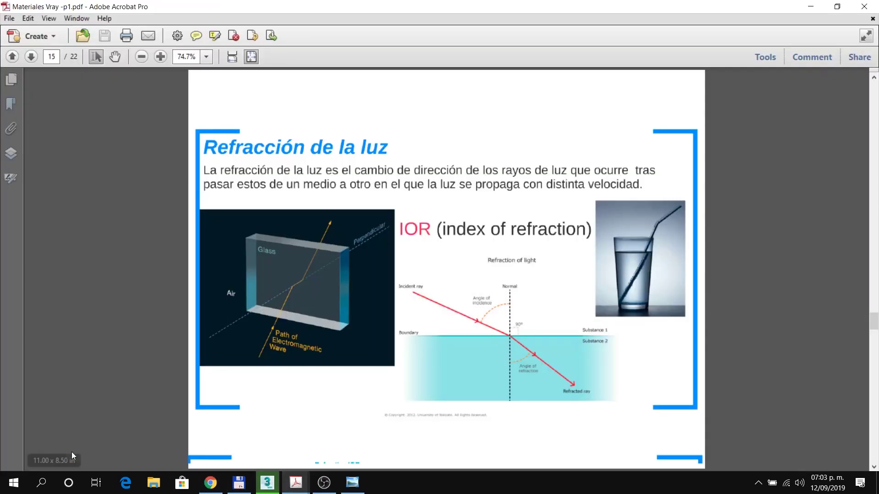
Step: Examine the PDF's comparison charts for refraction IOR and for Fresnel IOR against reflection glossiness
scroll(71, 452, down, 5)
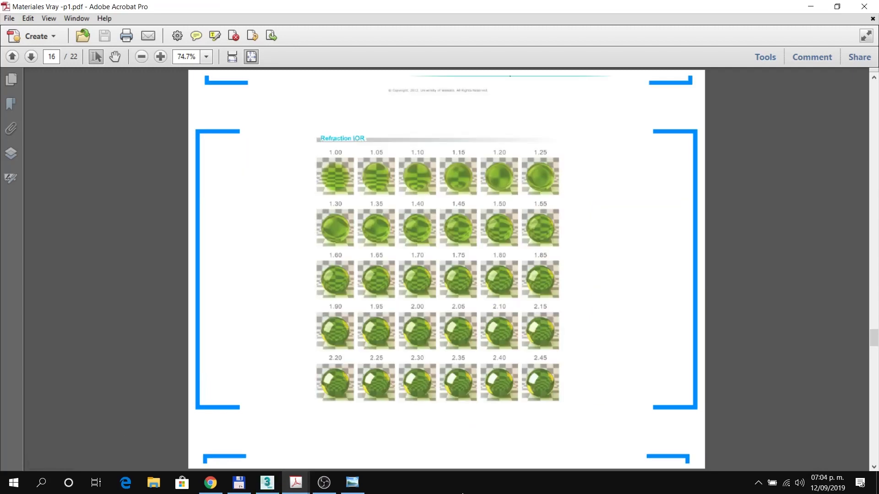
scroll(482, 312, up, 1)
scroll(482, 312, down, 1)
scroll(482, 312, down, 1)
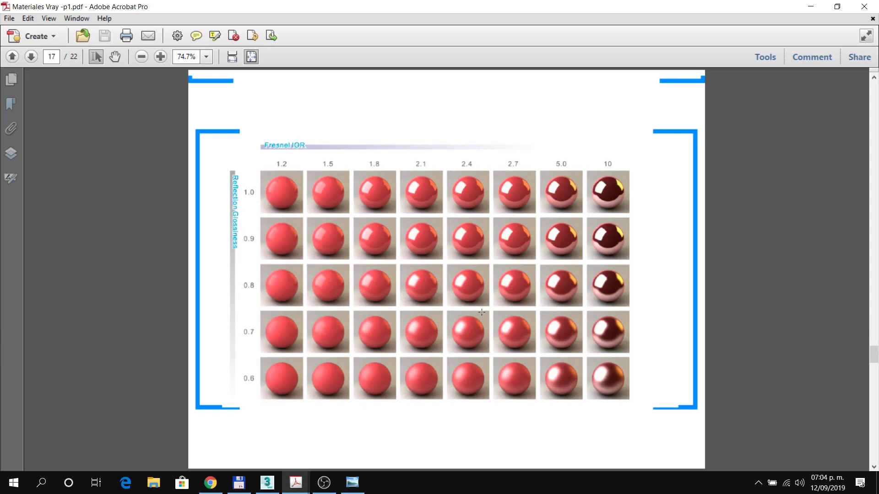
Step: Switch to 3ds Max, set Material #9's refraction glossiness to 0.5, and view the result in the V-Ray frame buffer
click(266, 482)
scroll(179, 270, down, 1)
middle_drag(179, 270, 122, 260)
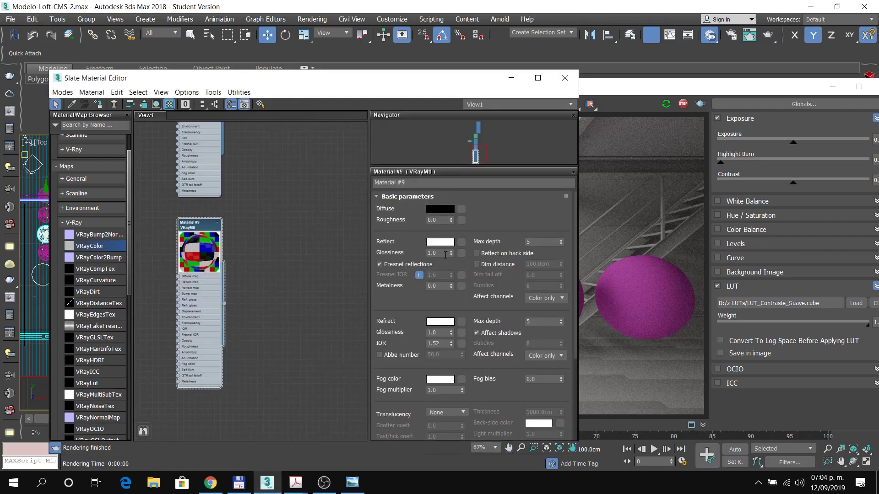
scroll(403, 315, down, 2)
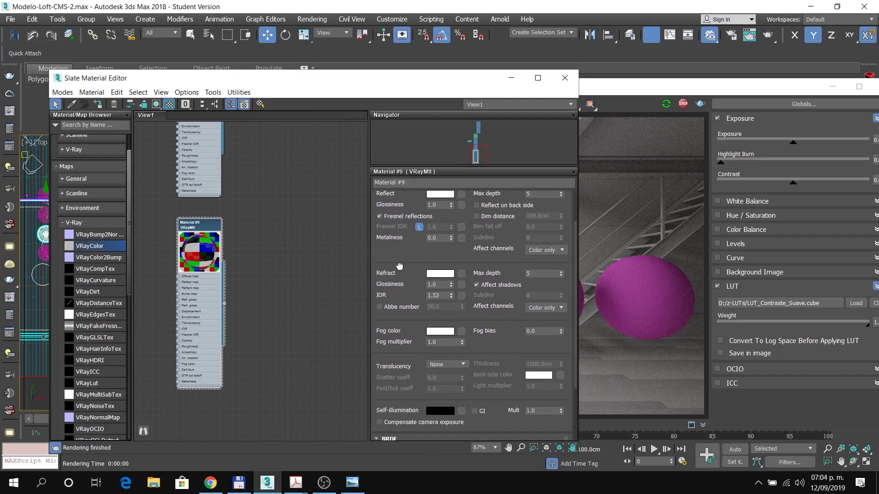
double_click(442, 284)
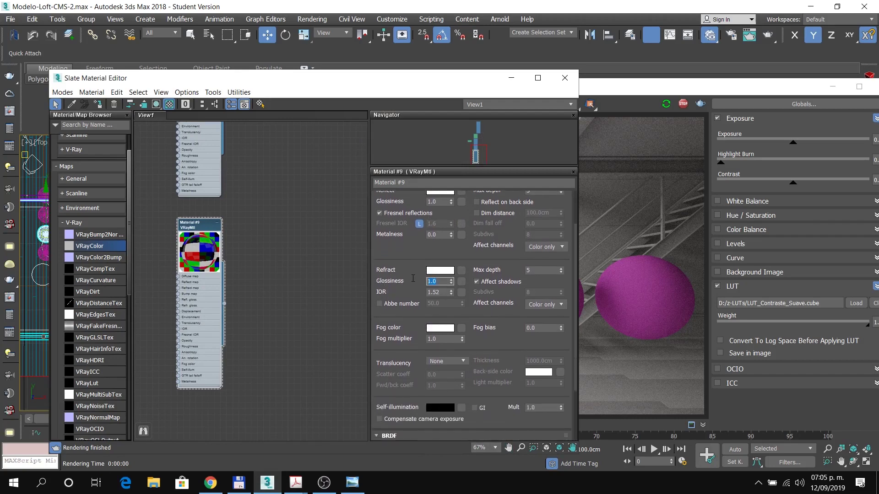
text(.5)
key(Return)
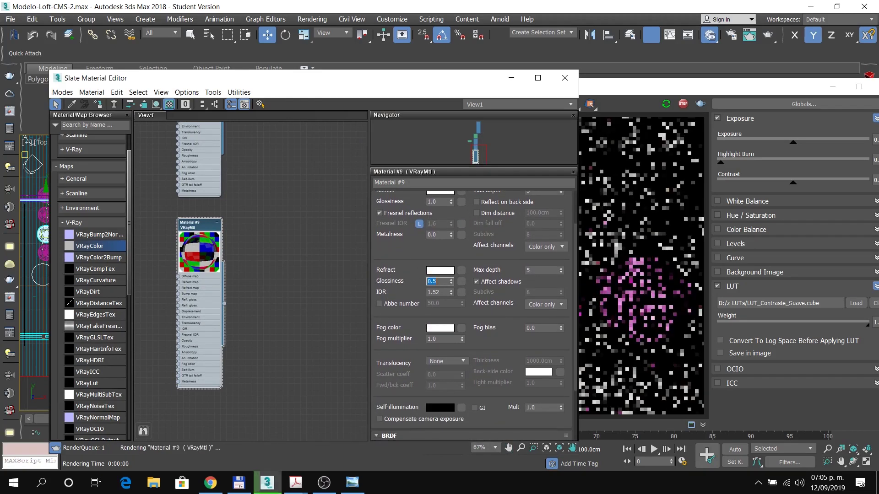
click(635, 90)
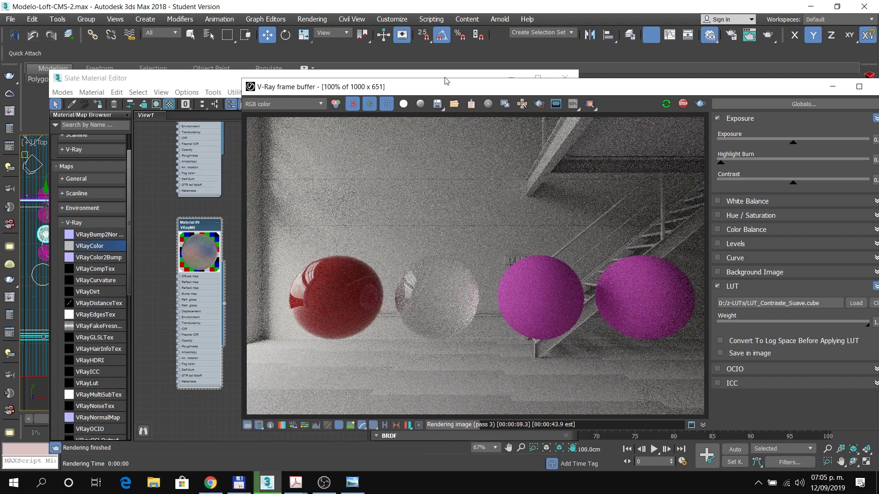
Step: Close the Slate Material Editor and move the red sphere behind the glass one in the Top view, to about X 210 cm, Y 403 cm
click(565, 77)
scroll(53, 251, up, 5)
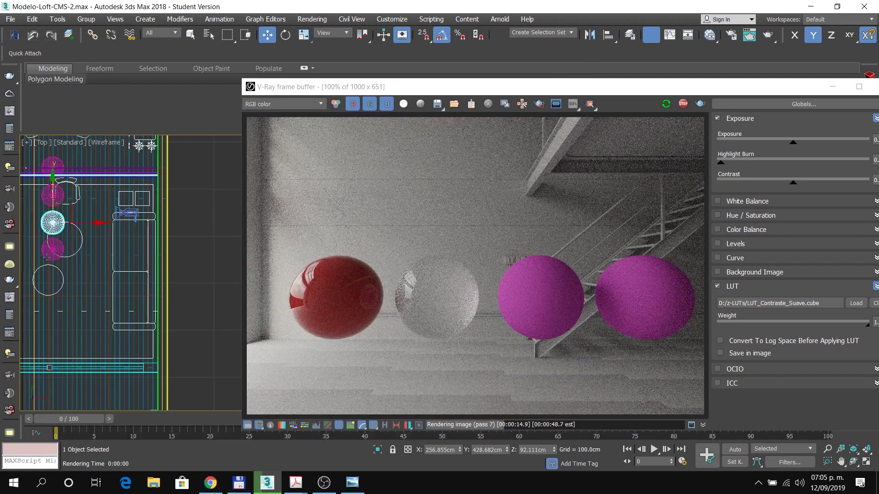
click(55, 244)
scroll(67, 260, down, 2)
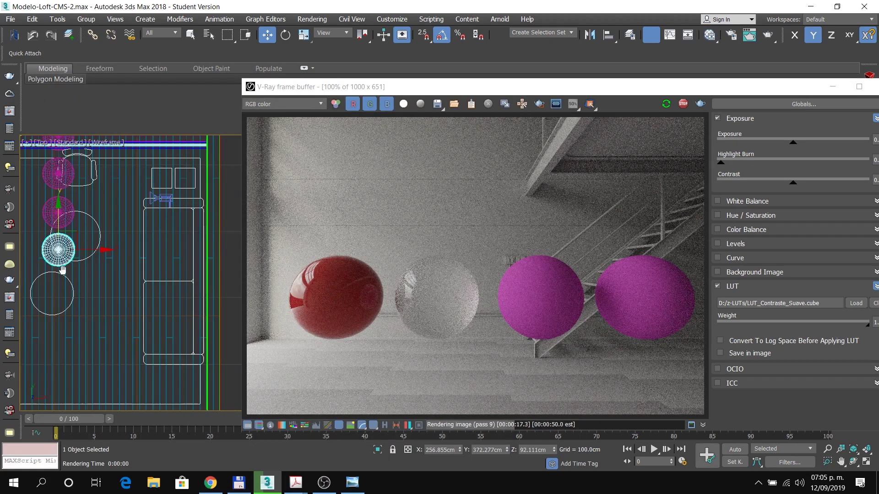
middle_drag(62, 268, 124, 279)
drag(137, 247, 106, 227)
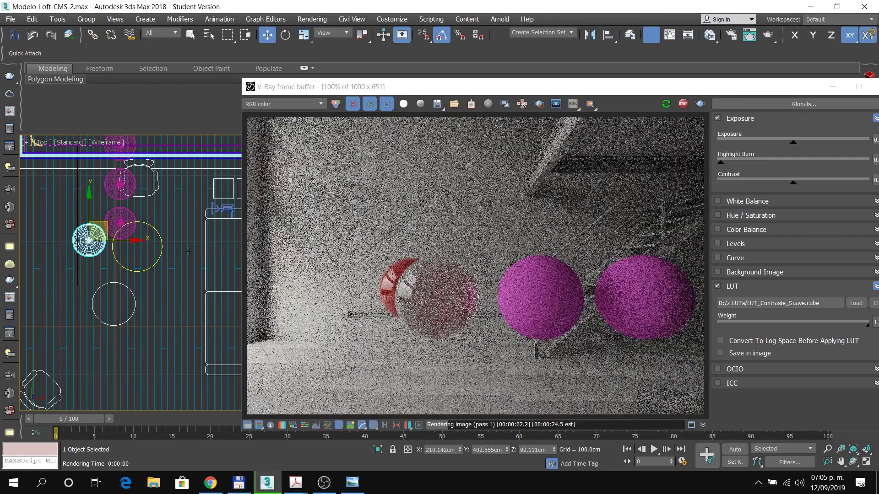
Step: Reopen the Slate Material Editor, set Material #9's refraction glossiness to 1.0, and check the glass sphere in the render
click(709, 35)
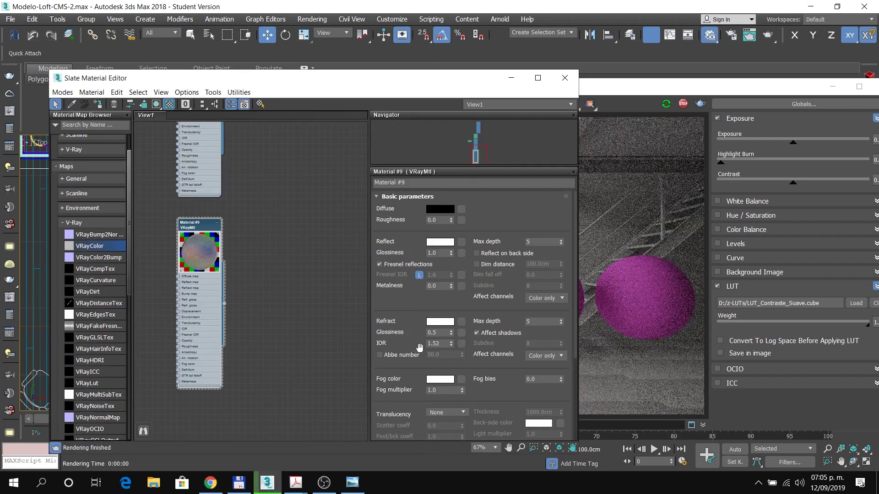
drag(440, 334, 402, 340)
text(1.0)
key(Return)
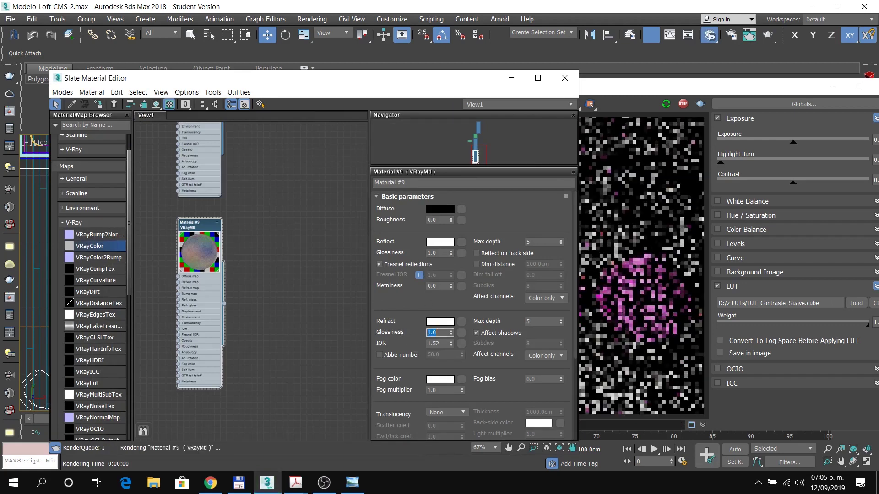
click(605, 89)
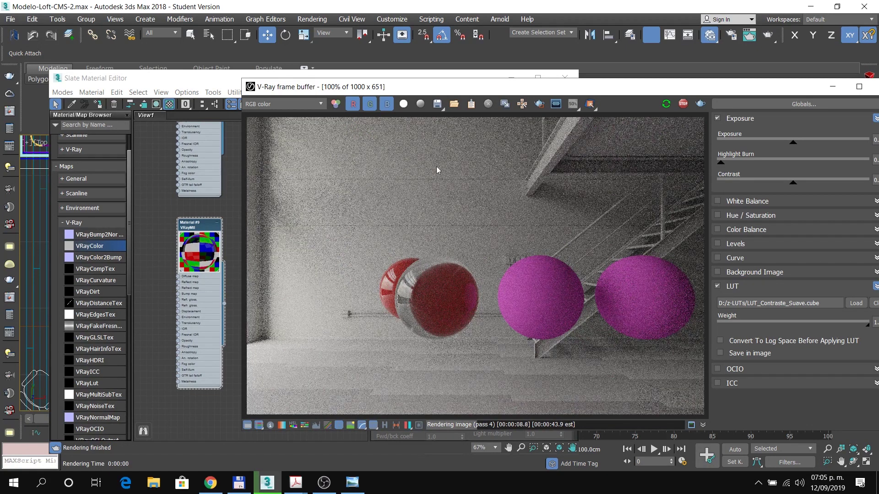
Step: Set Material #9's refraction glossiness to 0.5 and compare the frosted glass sphere in the render
click(200, 79)
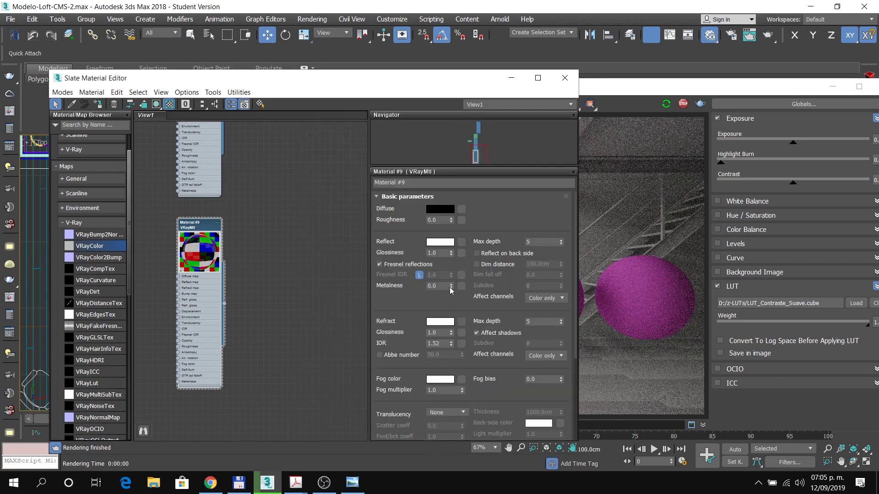
double_click(438, 253)
double_click(440, 333)
text(.5)
key(Return)
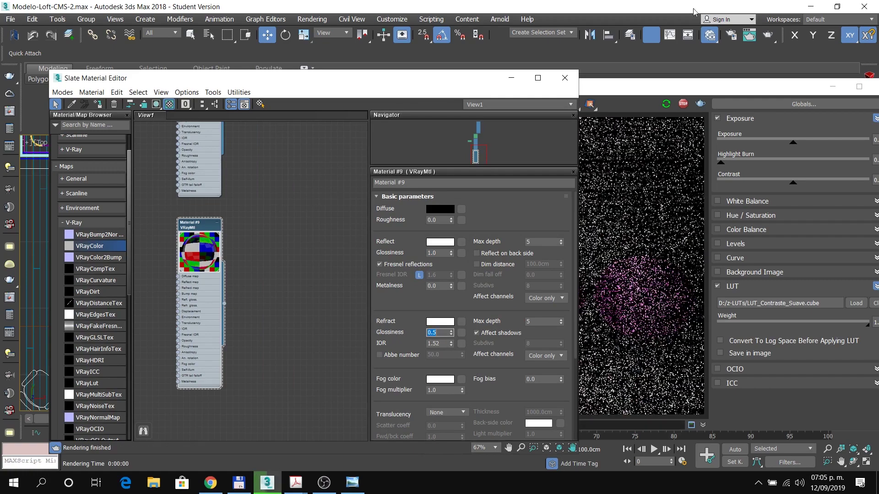
click(640, 92)
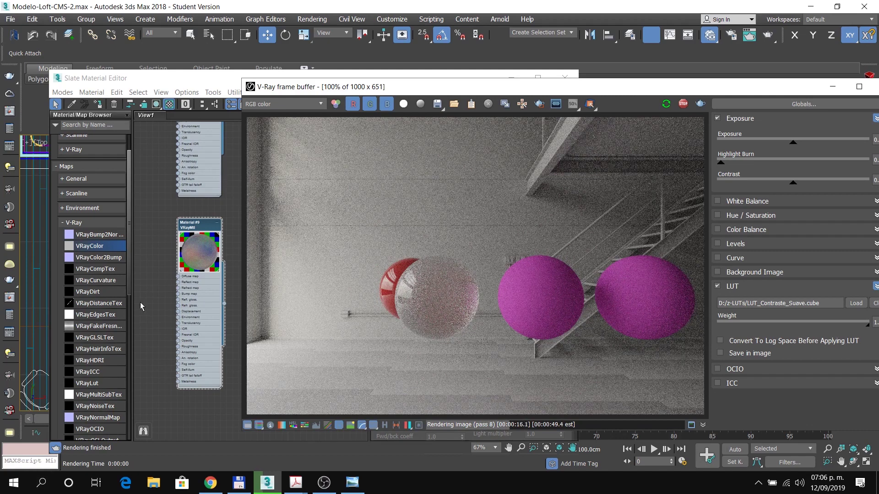
Step: Change Material #9's diffuse color to teal (red 0, green 128, blue 120) and check the render
click(236, 83)
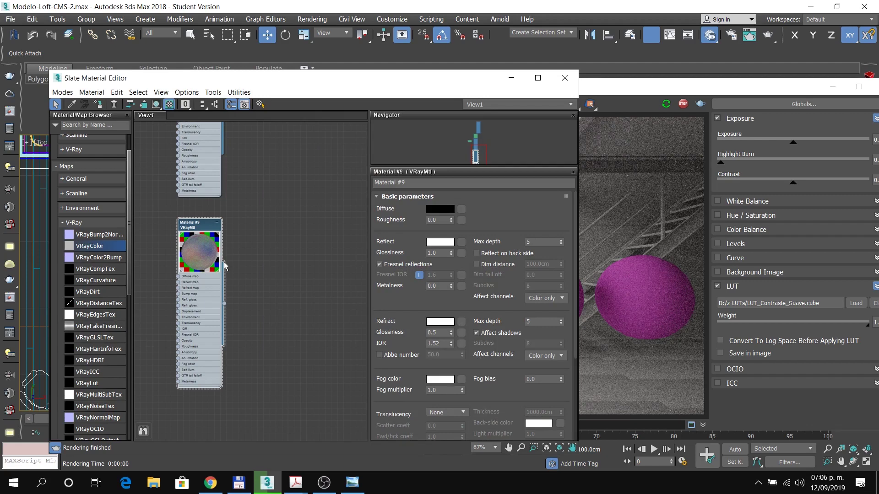
click(440, 210)
click(236, 109)
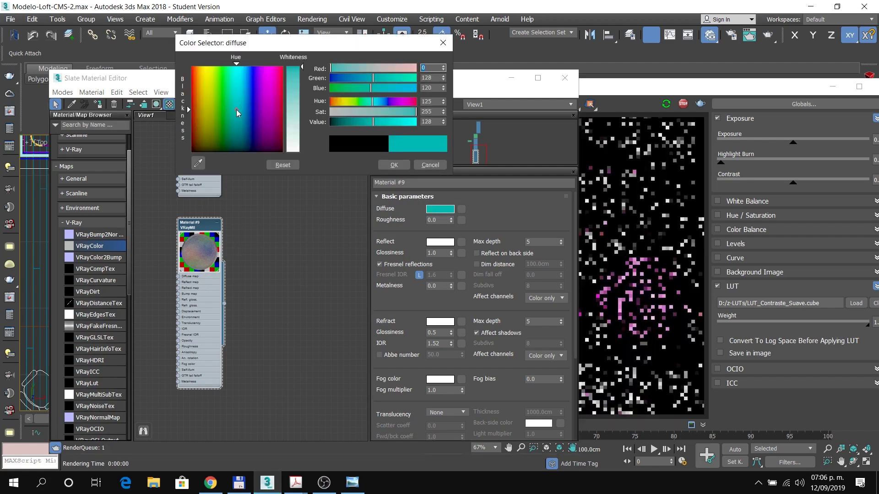
click(395, 165)
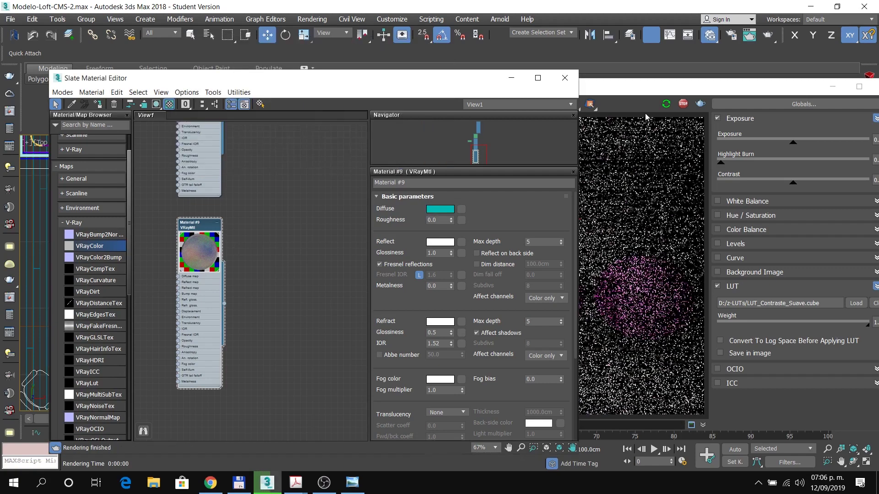
click(617, 103)
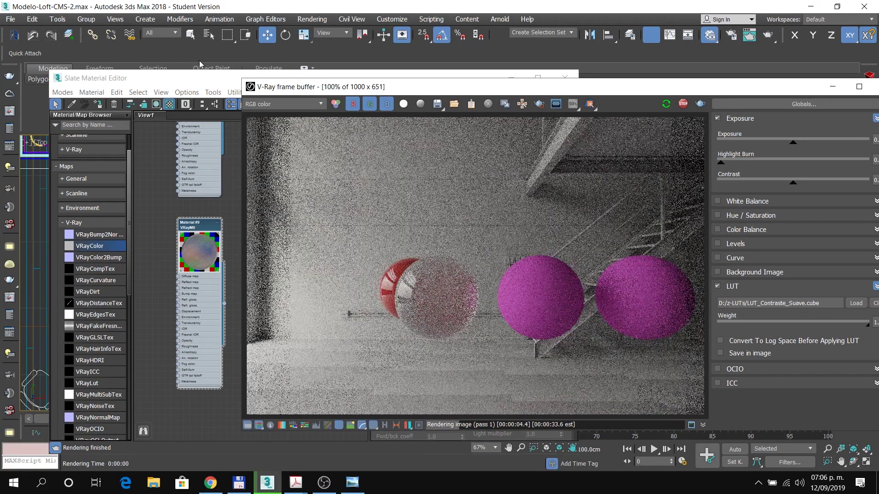
Step: Set Material #9's diffuse color back to black
click(218, 82)
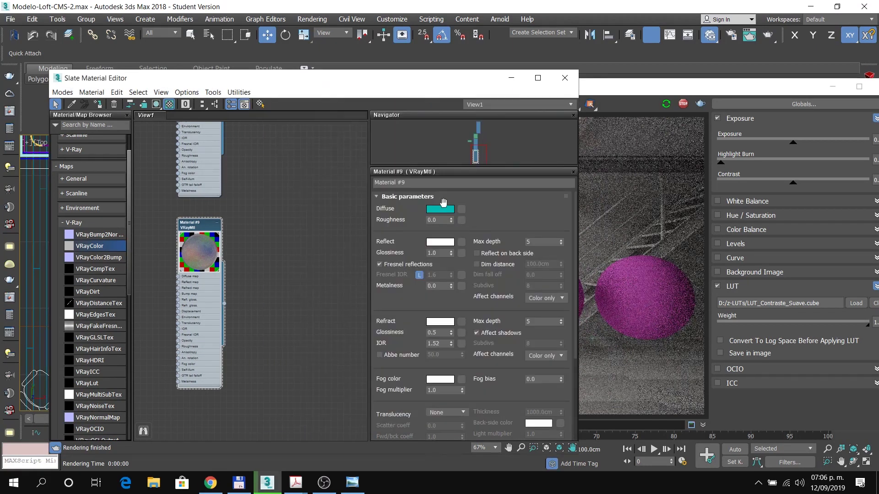
click(438, 209)
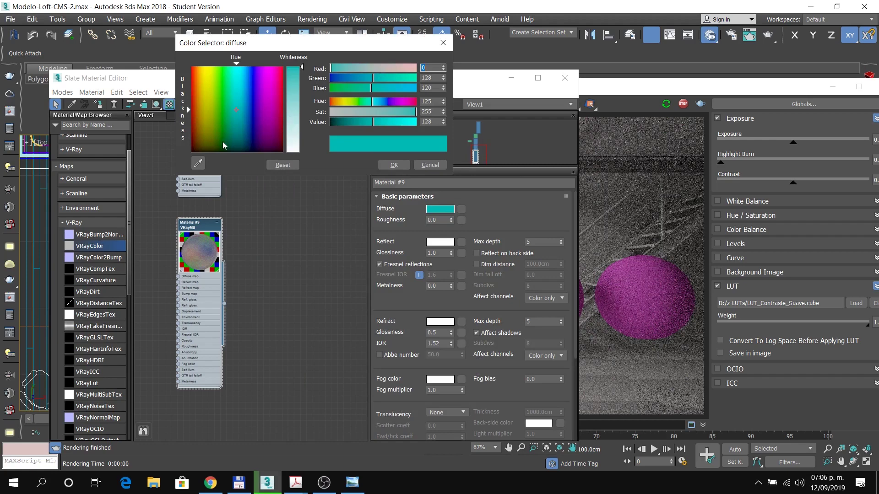
drag(224, 145, 224, 152)
click(394, 164)
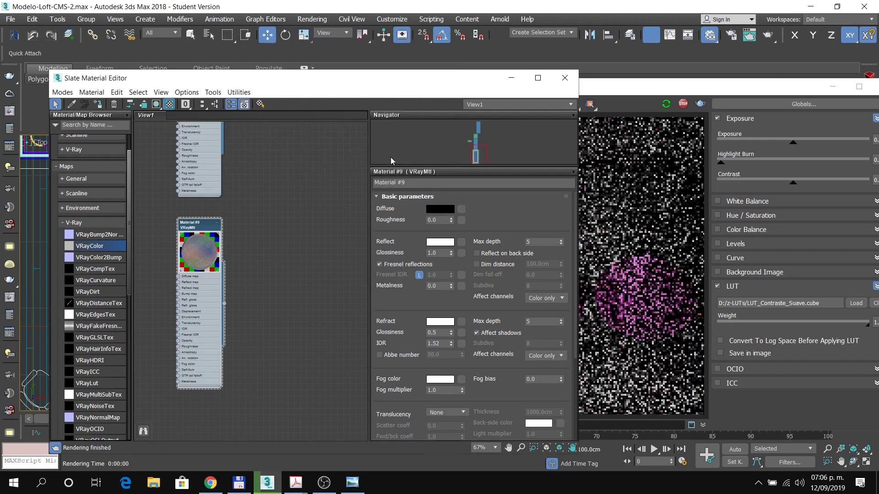
scroll(383, 389, down, 5)
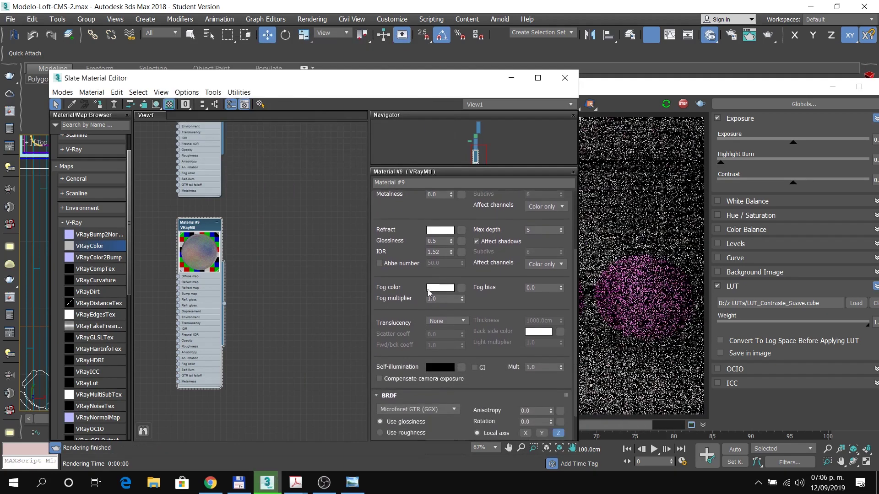
click(442, 289)
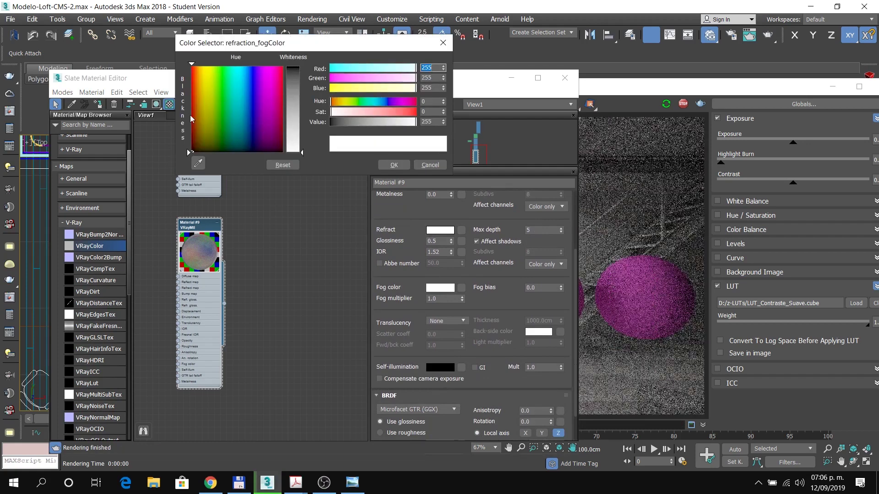
click(221, 126)
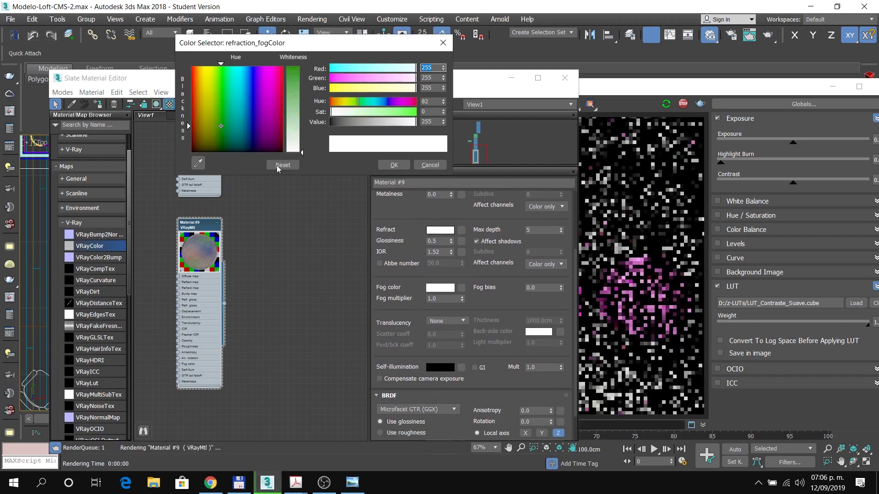
click(429, 165)
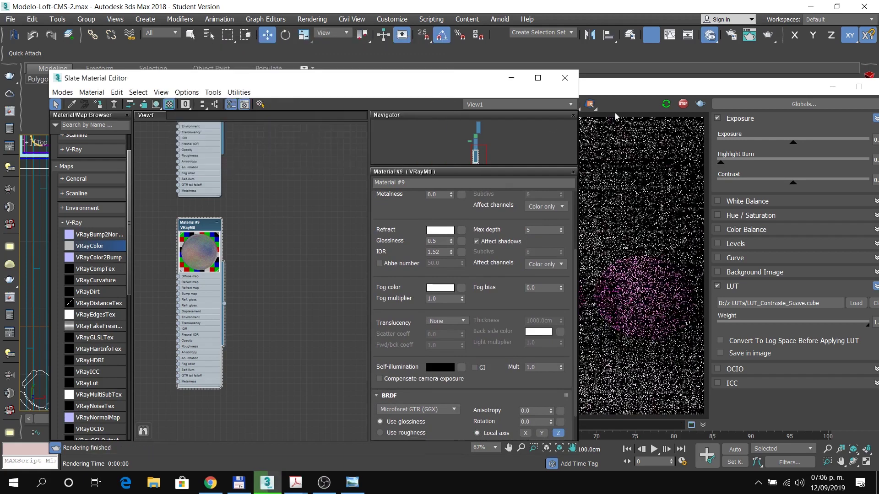
click(629, 92)
click(221, 82)
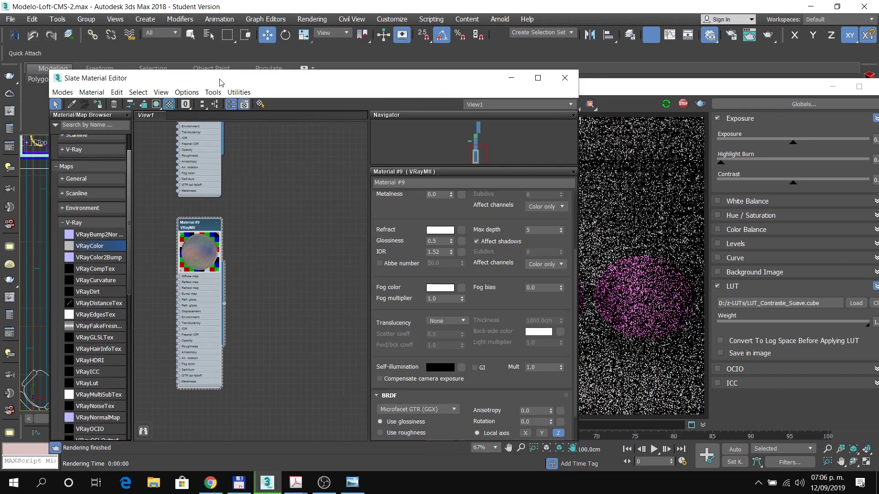
Step: Set Material #9's fog color to green (red 73, green 155, blue 81) and check the glass sphere in the render
click(428, 289)
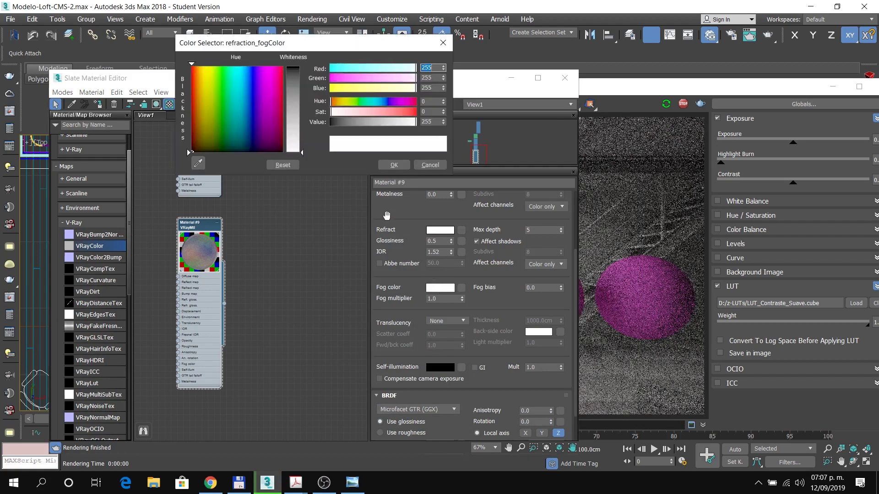
click(219, 109)
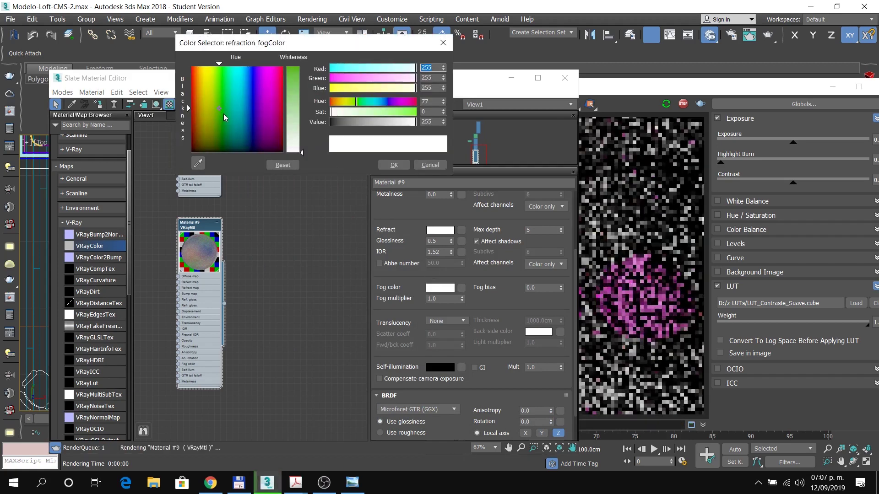
click(223, 114)
drag(301, 92, 304, 98)
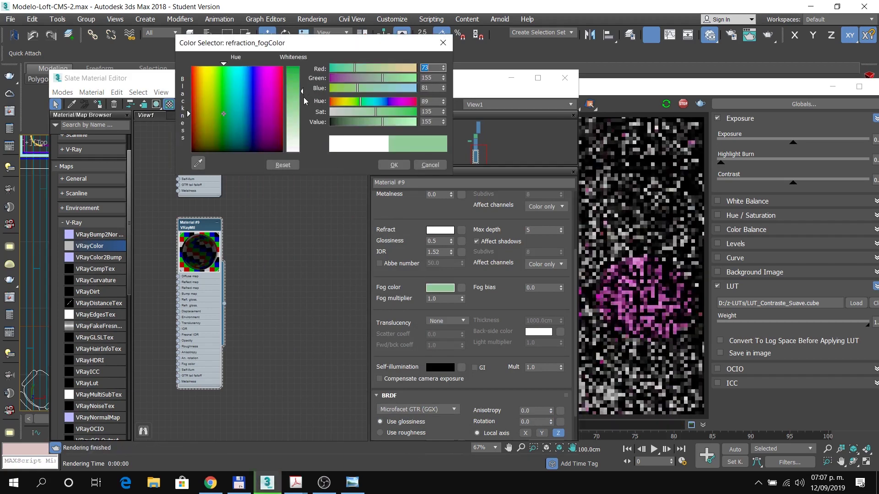
click(394, 165)
click(696, 86)
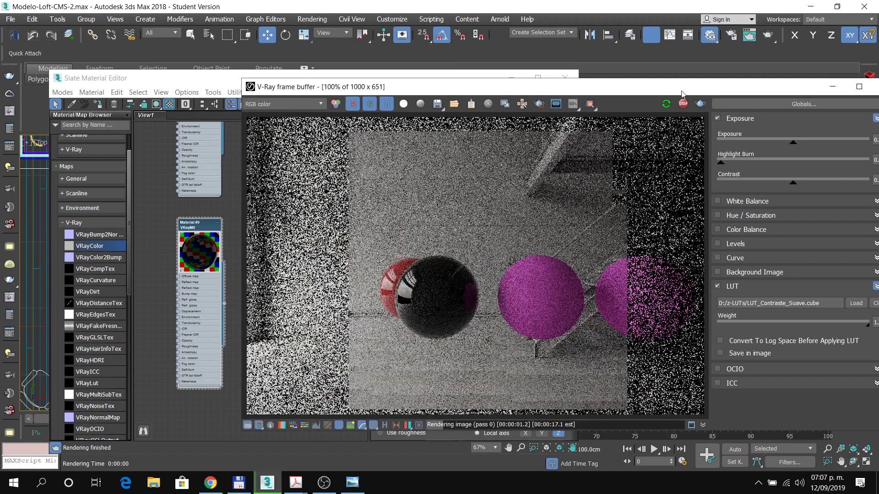
Step: Set Material #9's fog multiplier to 2.0 and bring up the V-Ray frame buffer to check the effect
click(225, 78)
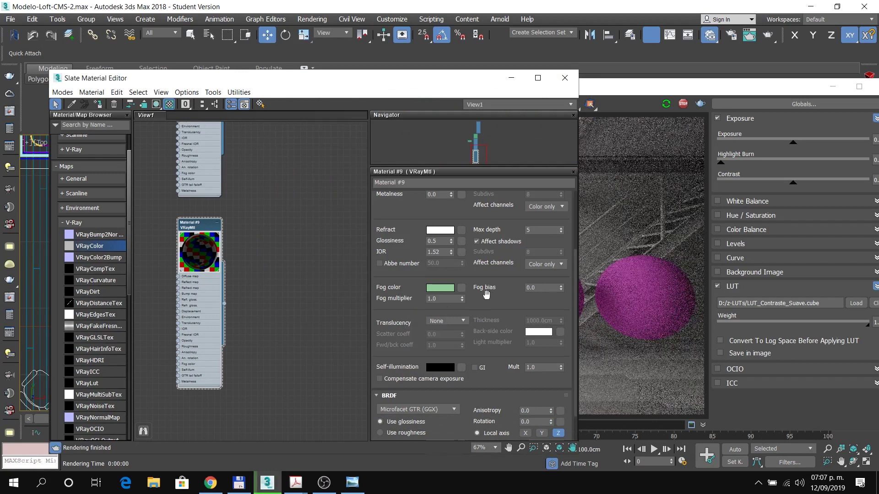
drag(445, 298, 423, 296)
text(2)
key(Return)
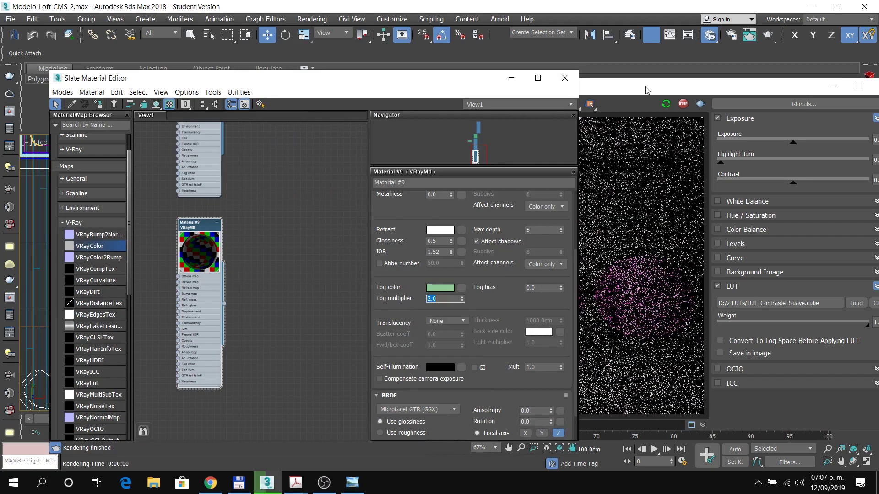
click(646, 90)
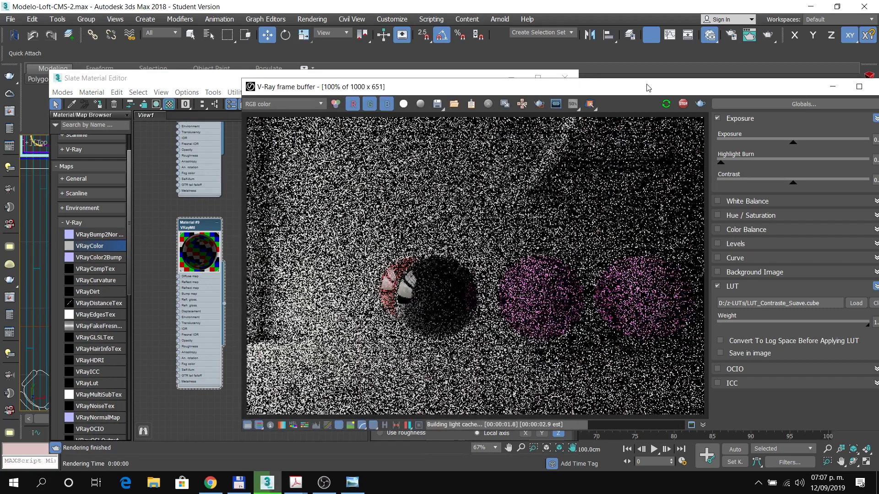
Step: Try Material #9's fog multiplier at 0.1 and 0.2, and check the glass sphere in the frame buffer
click(172, 84)
double_click(443, 298)
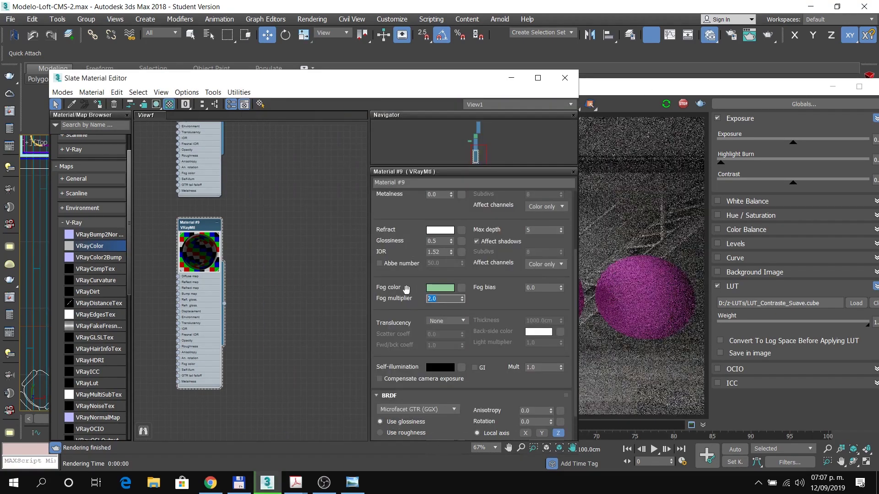
text(0.1)
key(Return)
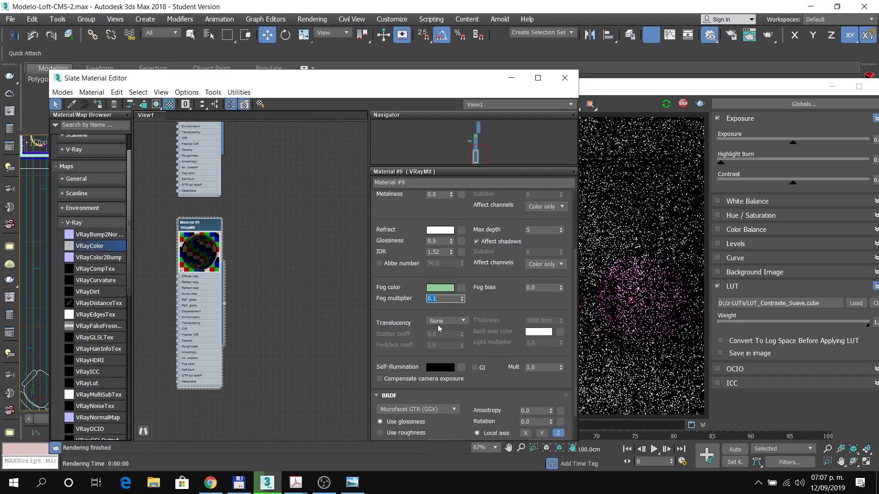
text(0.2)
key(Return)
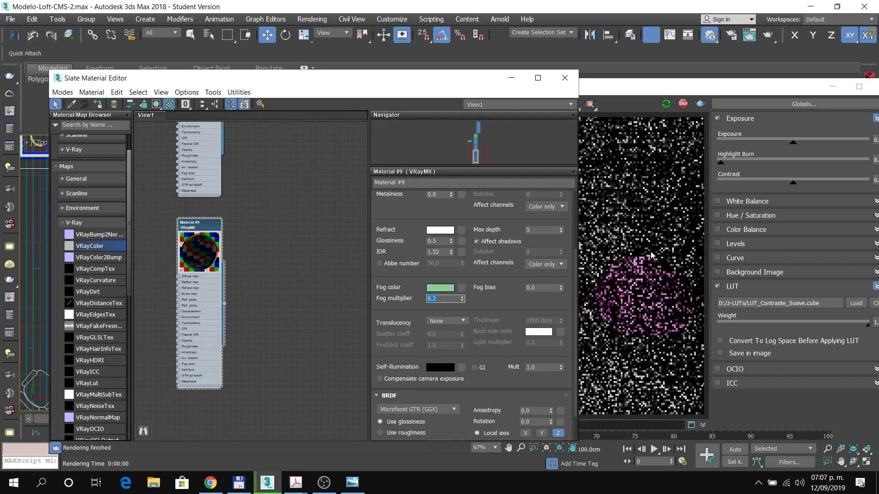
click(604, 97)
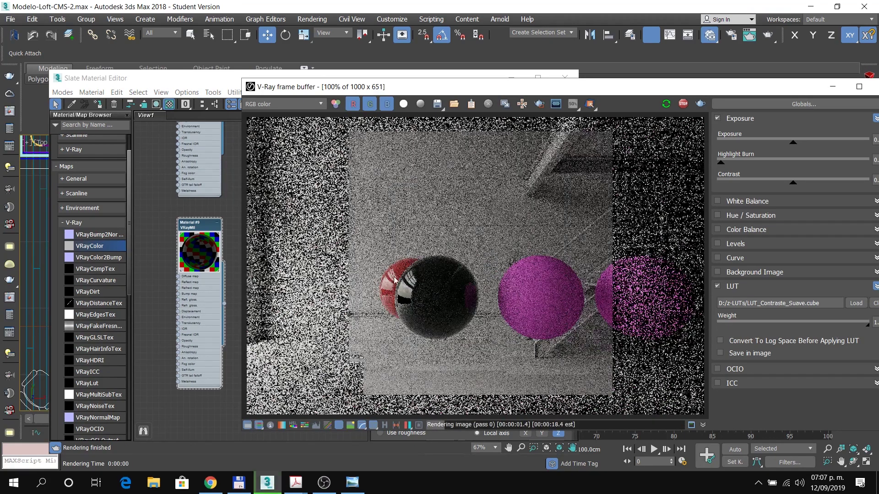
Step: Set Material #9's fog bias to 0.5 and check its effect on the glass sphere in the render
click(181, 83)
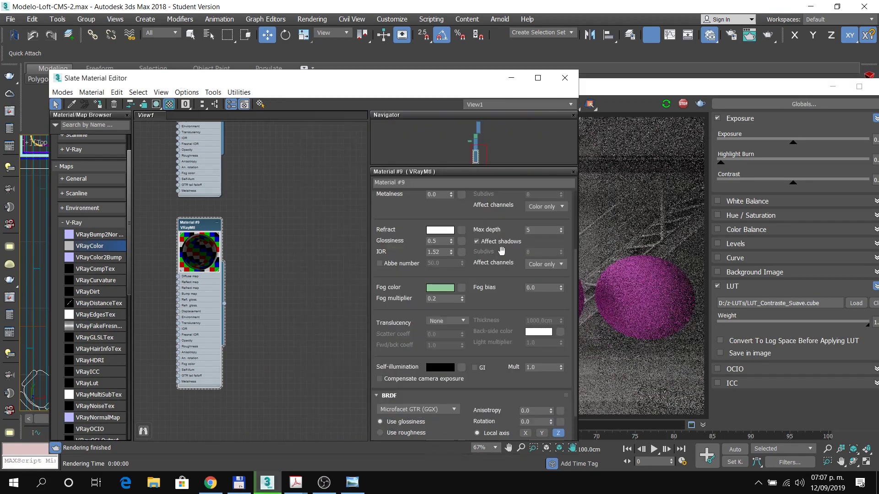
text(0.5)
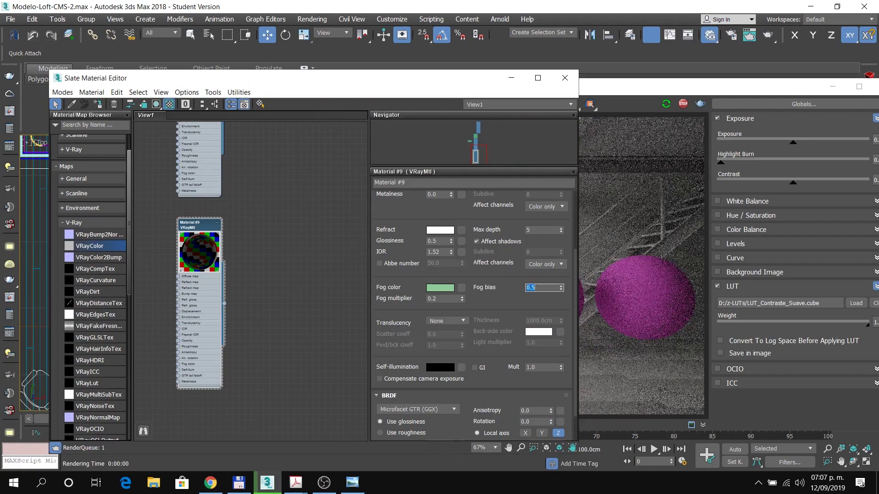
key(Return)
click(643, 267)
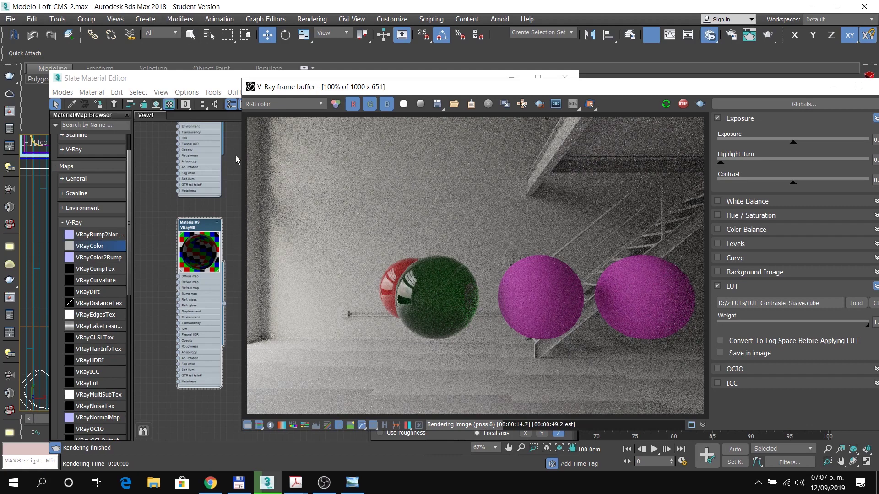
Step: Set Material #9's fog multiplier to 2.0 and its fog bias to 0
click(208, 79)
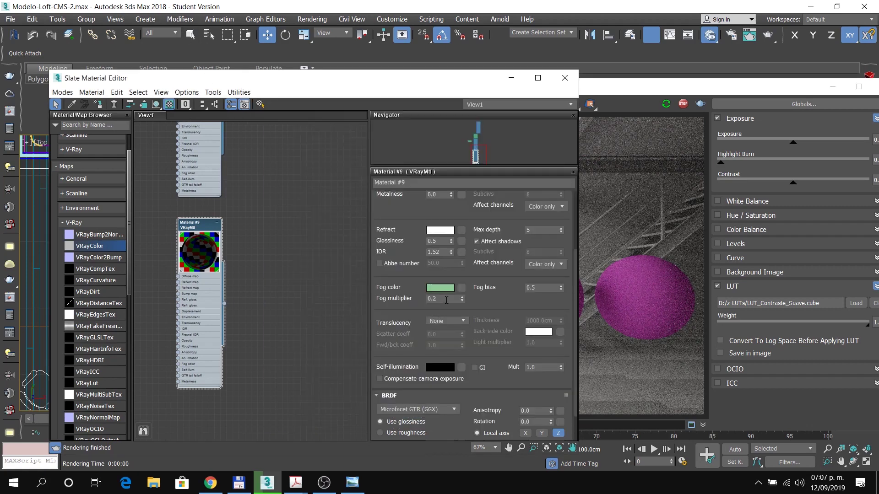
drag(446, 300, 388, 310)
text(2)
key(Return)
drag(542, 290, 506, 289)
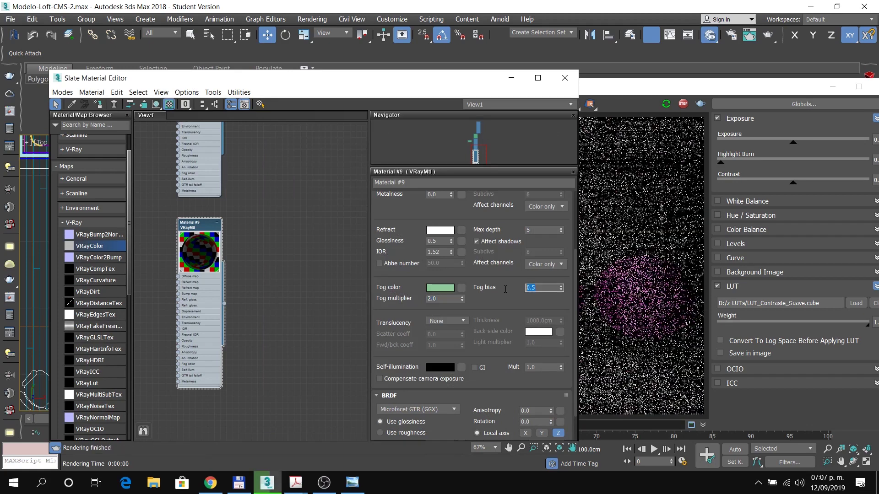
text(0)
key(Return)
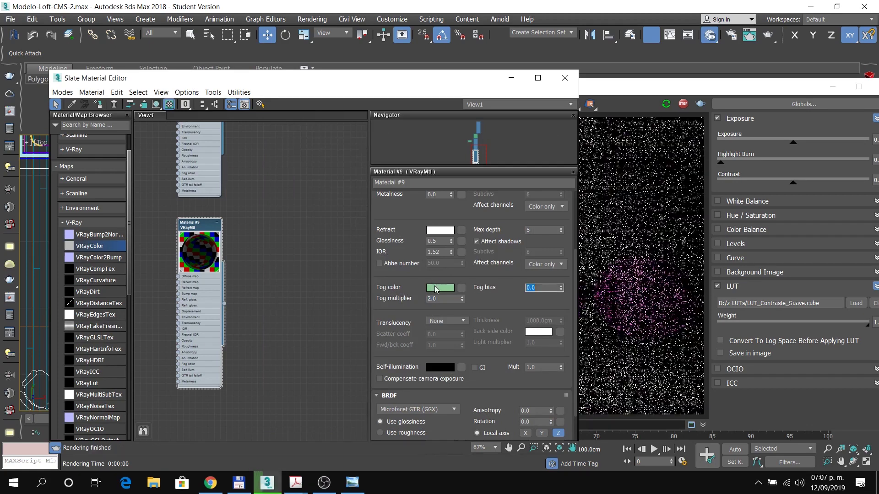
Step: Set Material #9's fog color to white (254, 254, 254) and check the glass sphere in the frame buffer
click(435, 289)
drag(303, 109, 306, 158)
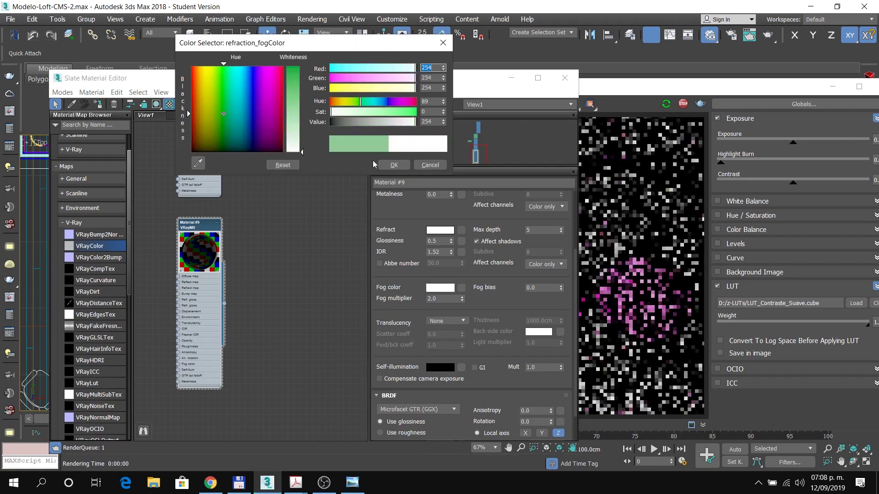
click(392, 165)
click(620, 90)
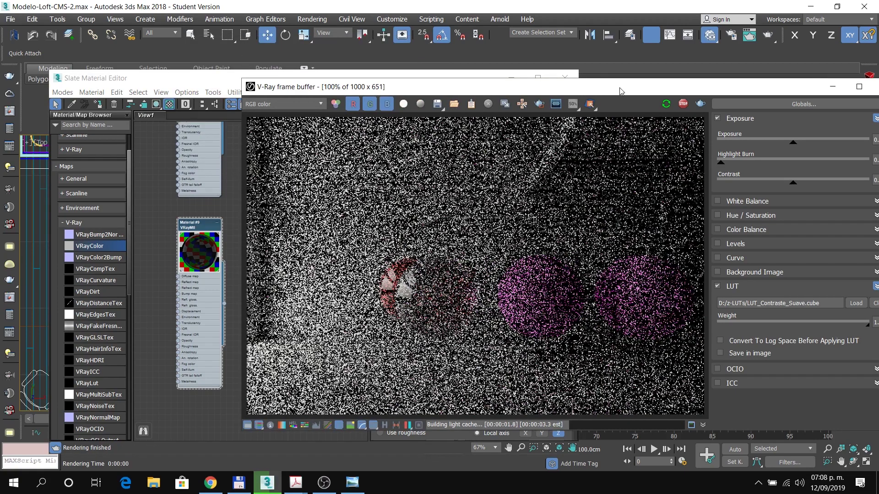
Step: Set Material #9's refraction glossiness to 1.0 and check the sphere in the render
click(187, 79)
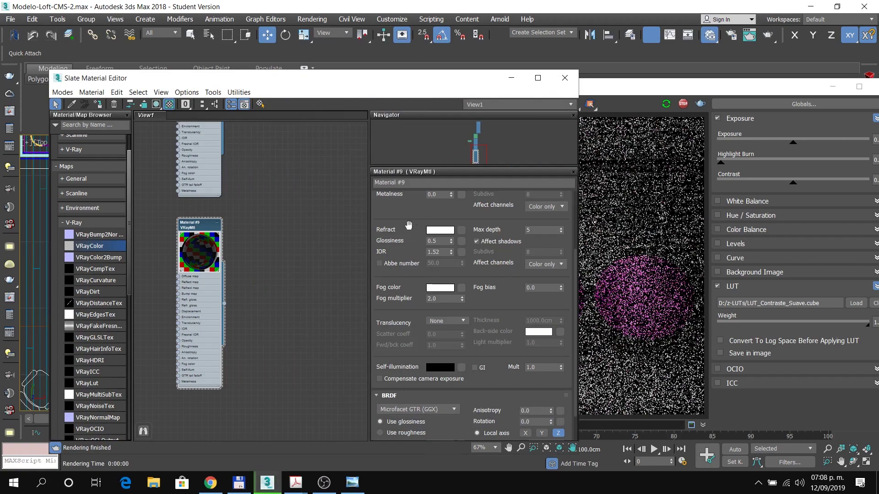
drag(439, 241, 403, 242)
text(1)
key(Return)
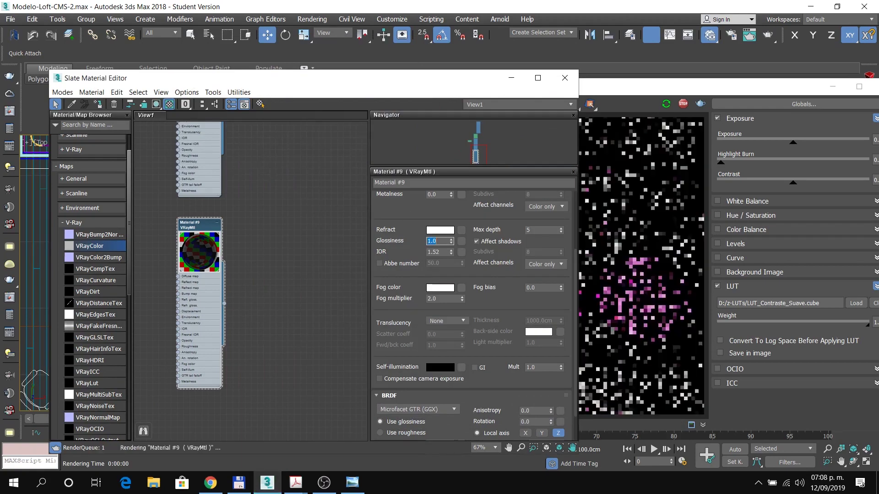
click(637, 89)
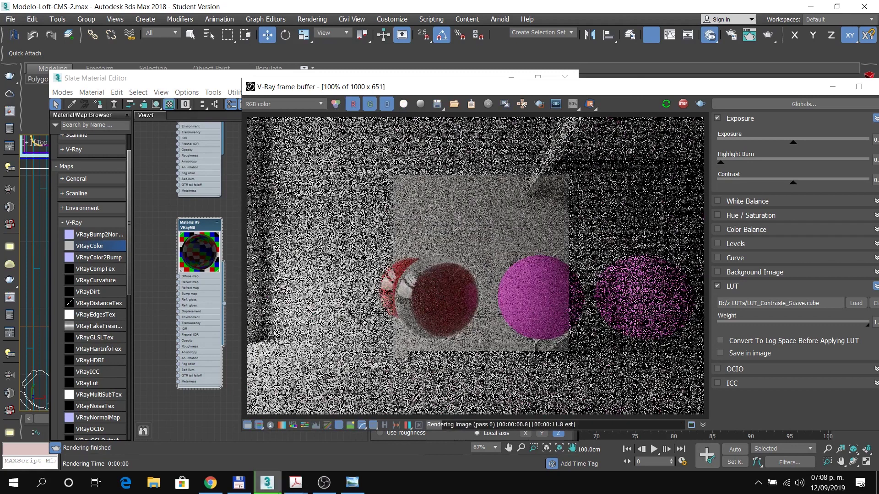
Step: Consult the basic materials list on the course page in Chrome, and rename Material #9 in 3ds Max to vidrio base
click(209, 493)
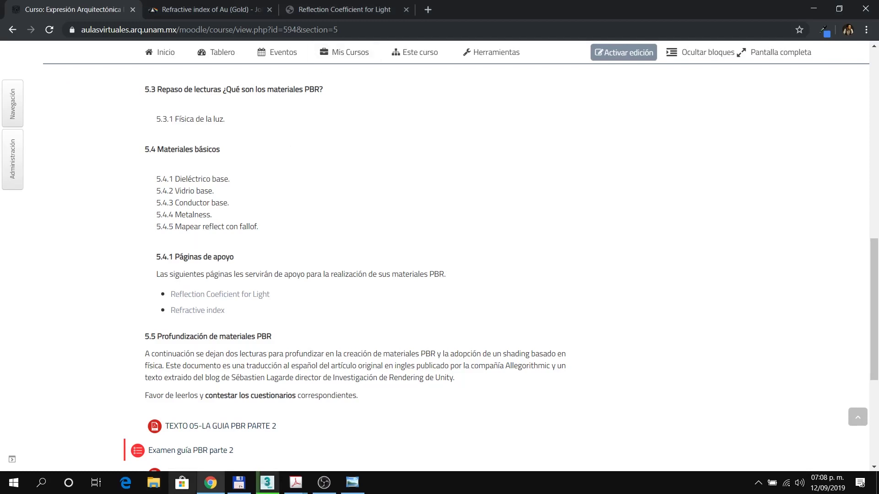
click(218, 490)
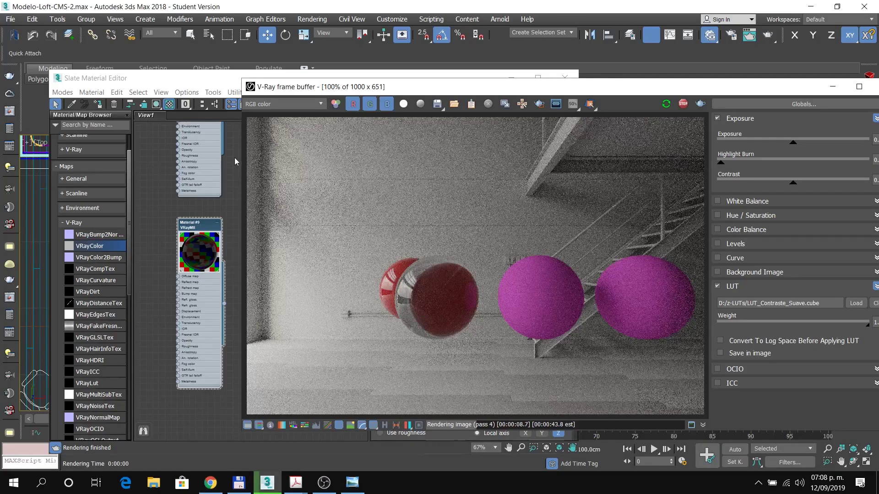
scroll(172, 205, down, 2)
middle_drag(164, 321, 178, 229)
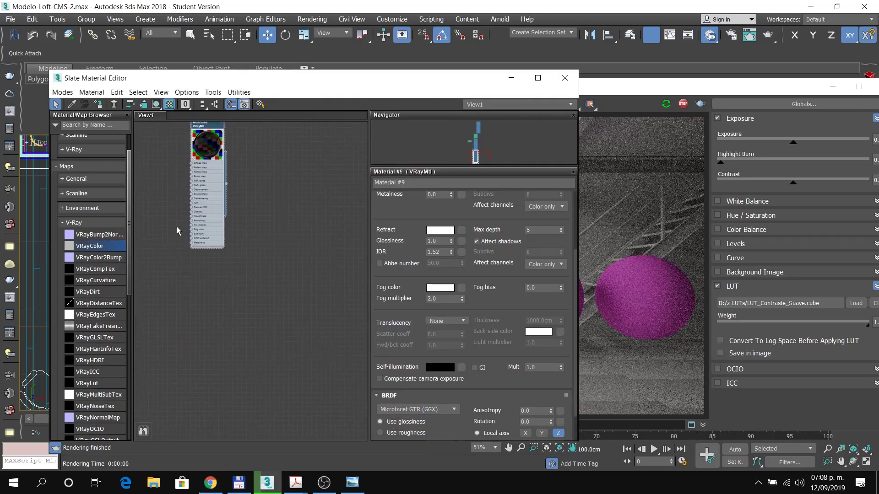
right_click(207, 275)
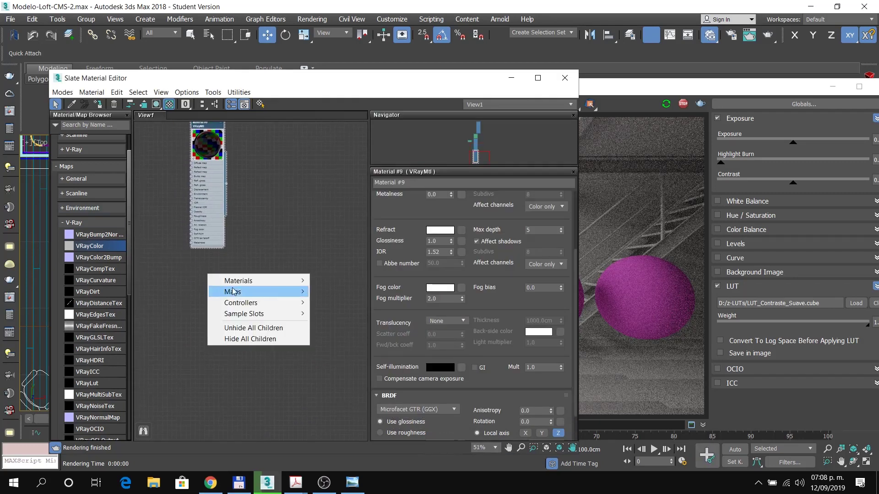
click(212, 182)
click(315, 172)
scroll(313, 173, up, 1)
middle_drag(281, 218, 282, 288)
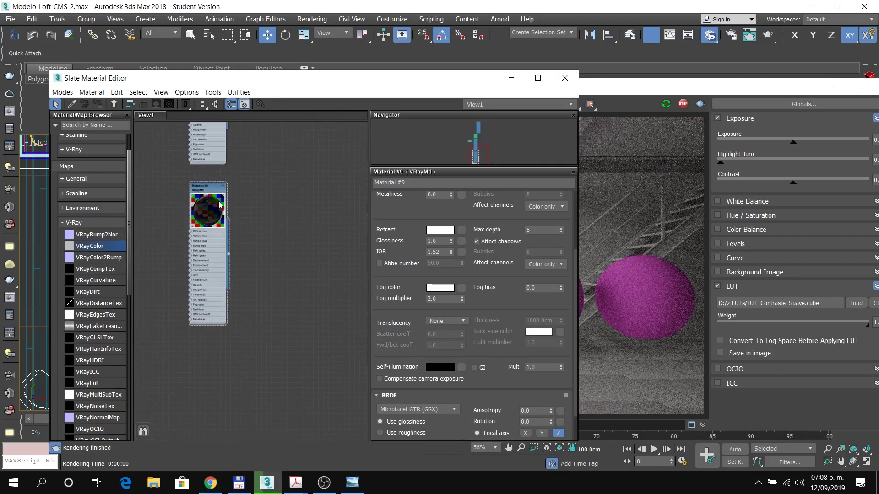
click(209, 192)
click(412, 183)
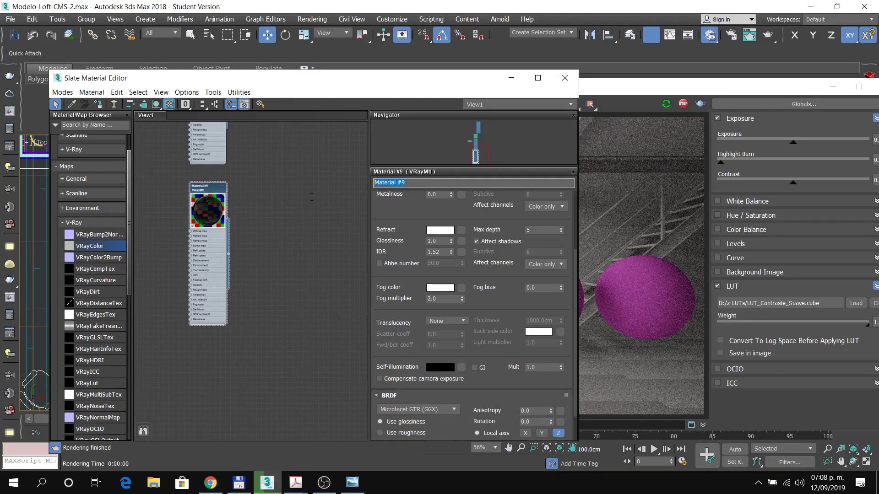
text(V)
Step: Add a new VRayMtl below the vidrio base material and name it metal base metalness
right_click(220, 356)
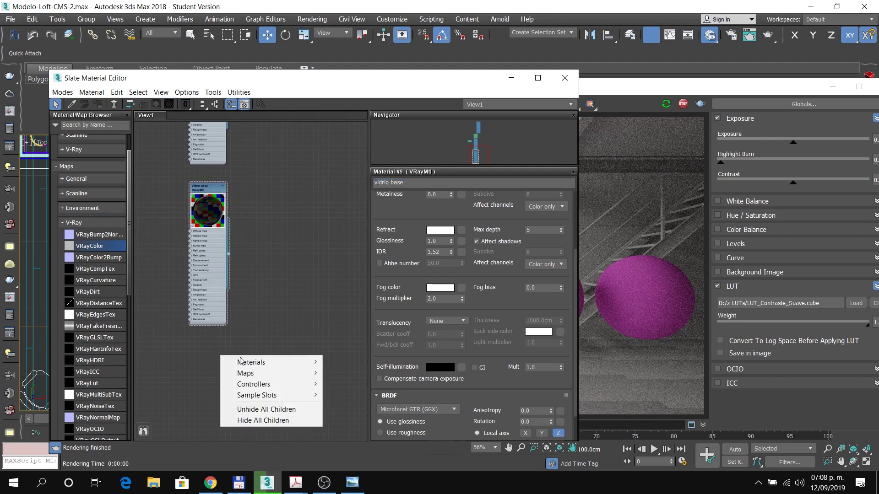
mouse_move(268, 363)
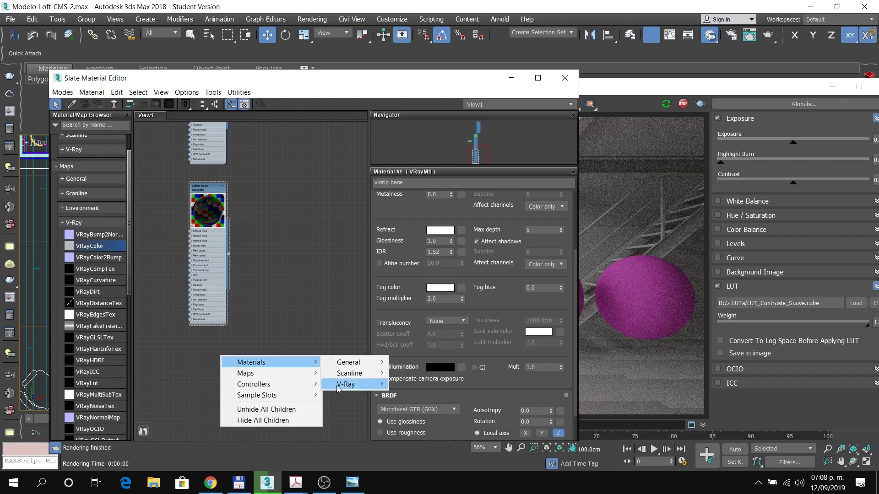
mouse_move(339, 385)
click(405, 247)
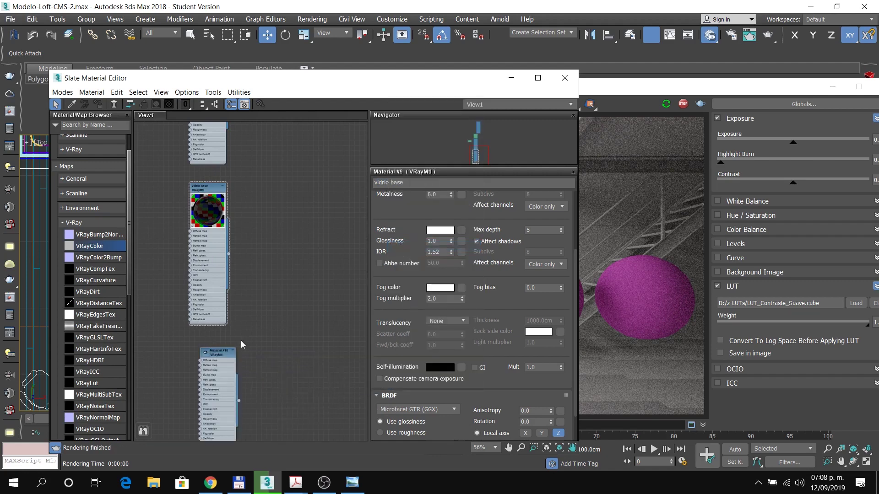
middle_drag(250, 341, 257, 239)
drag(217, 254, 206, 243)
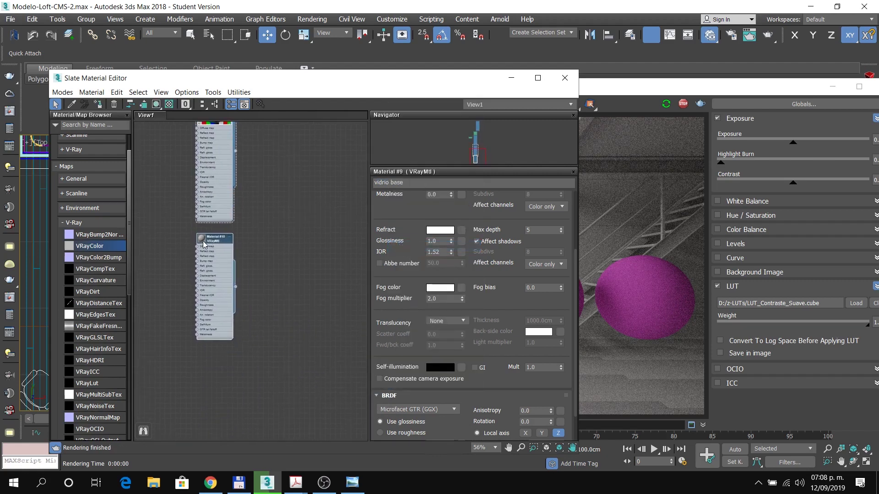
double_click(218, 241)
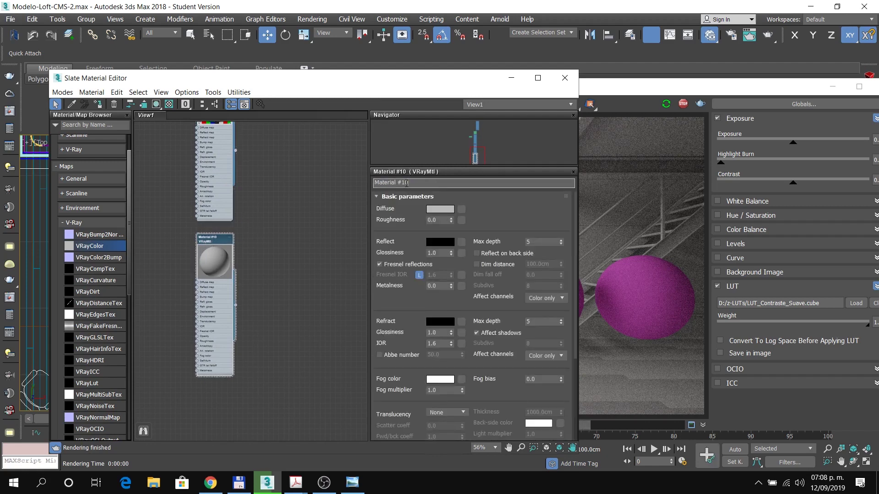
text(metal base metalness)
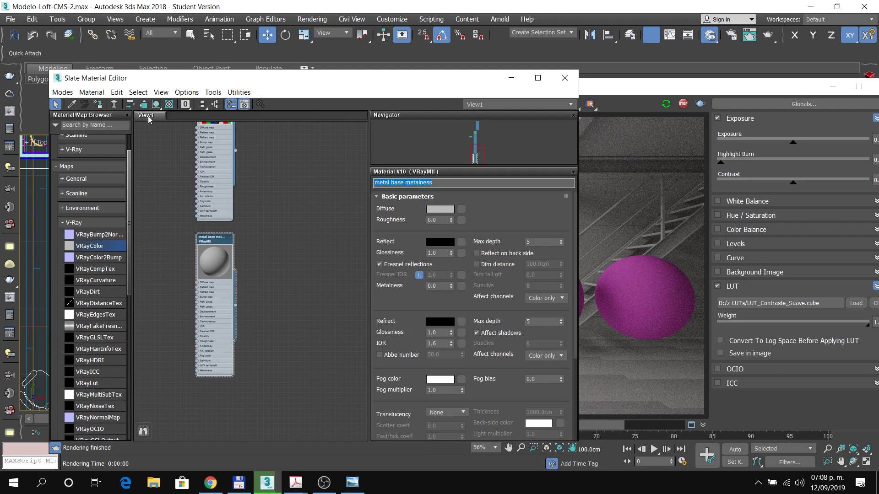
Step: Select the next test sphere in the Top view and assign the metal base metalness material to it
drag(226, 81, 289, 87)
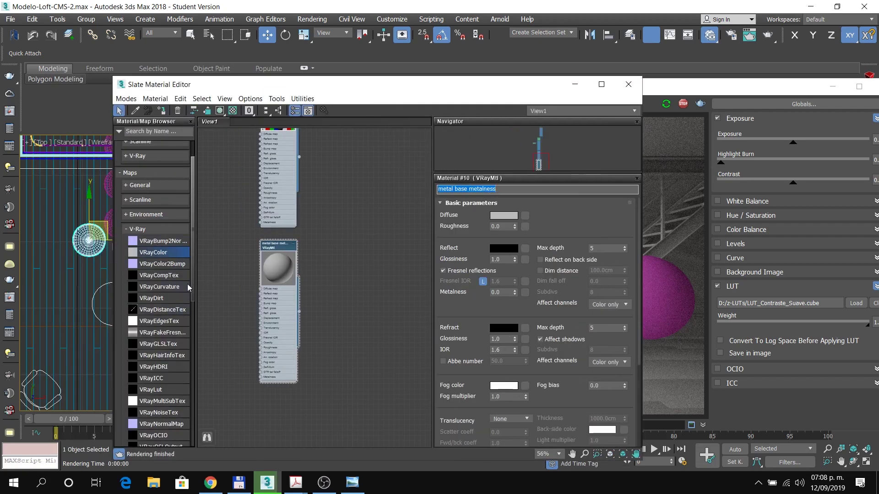
scroll(183, 291, down, 1)
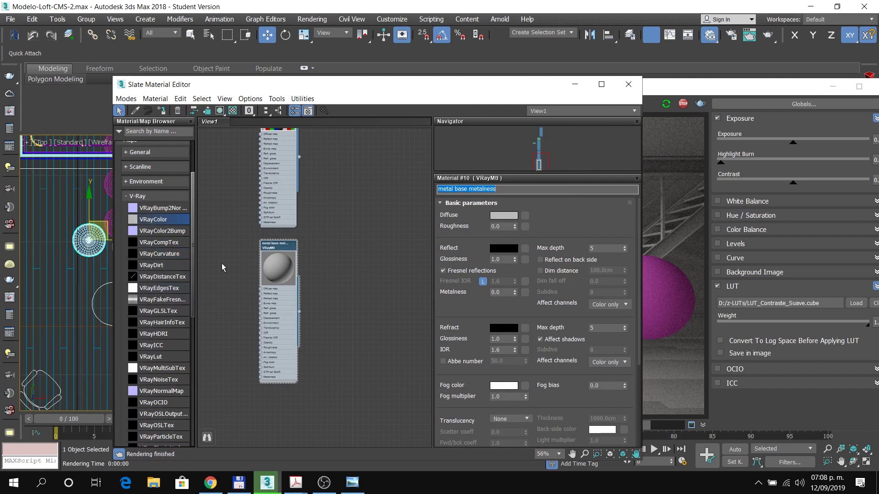
middle_drag(45, 271, 51, 333)
click(86, 238)
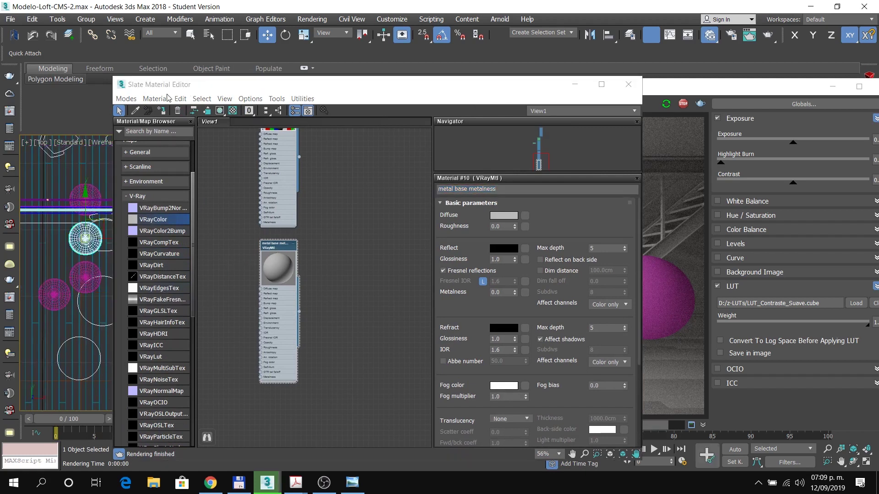
click(161, 110)
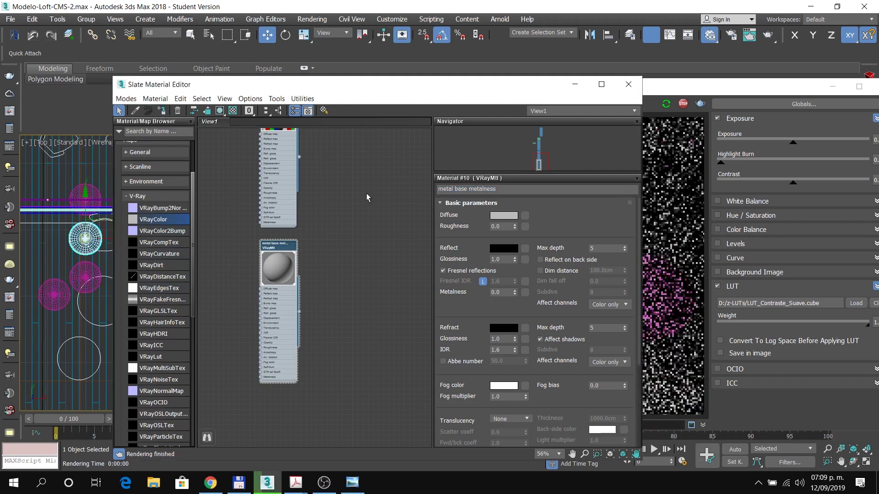
Step: Show the checkered background in the metal base metalness preview and reposition the Slate Material Editor over the viewport
click(328, 289)
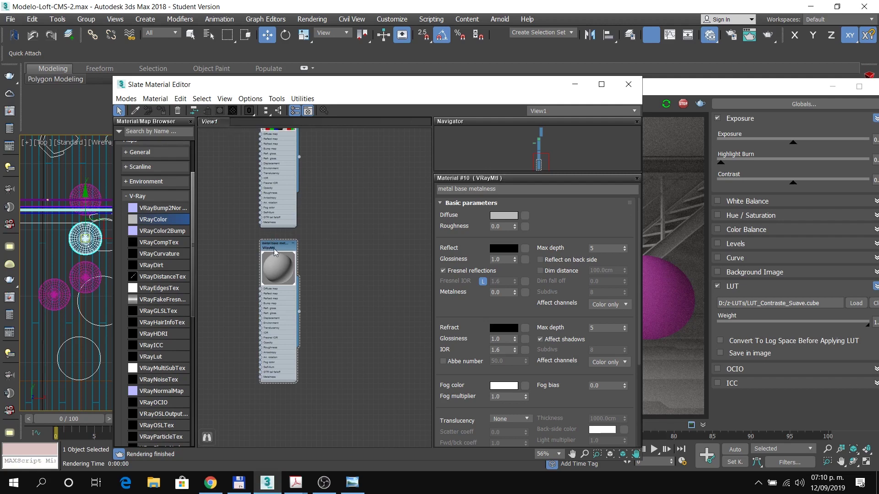
scroll(274, 251, up, 3)
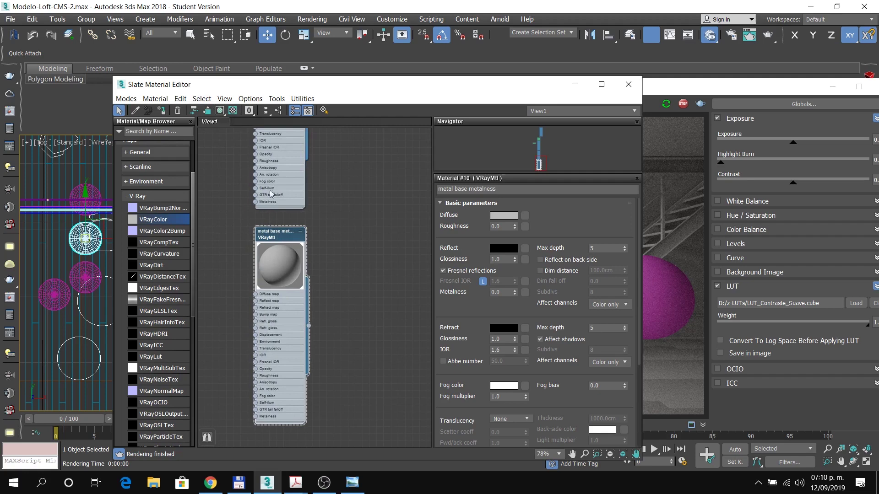
click(232, 111)
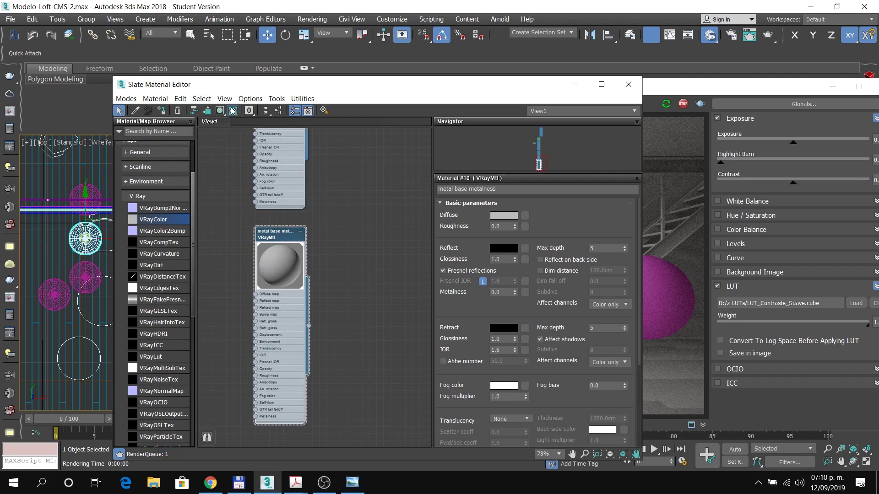
click(409, 70)
drag(386, 84, 347, 84)
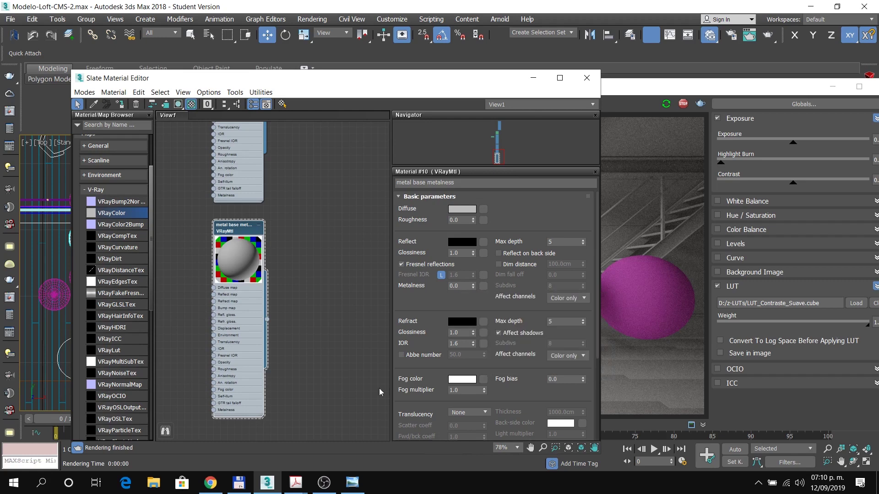
Step: Switch to the Materiales Vray -p1 PDF in Acrobat and go back to the Materiales de Vray slide on page 4
click(210, 483)
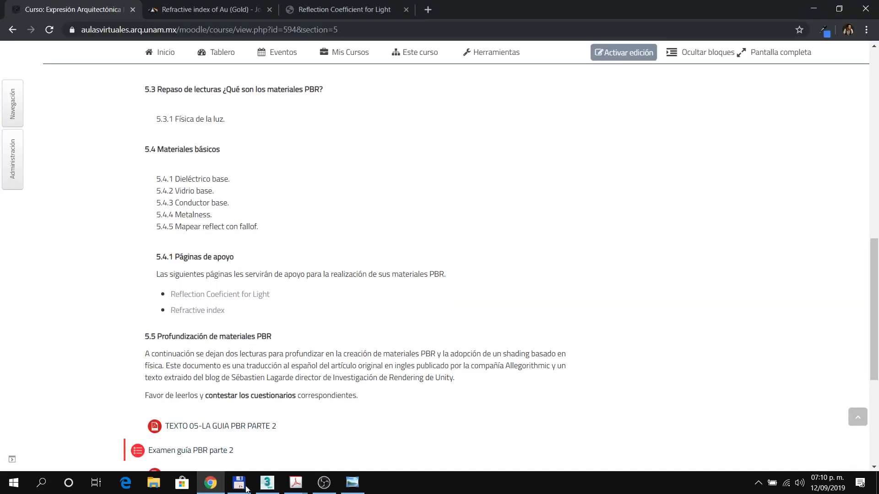
click(296, 483)
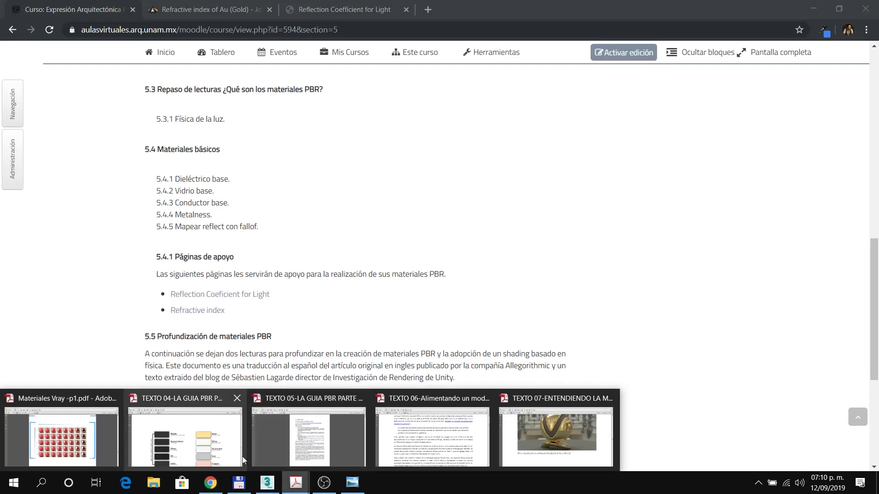
click(104, 441)
scroll(105, 441, up, 2)
scroll(105, 438, up, 4)
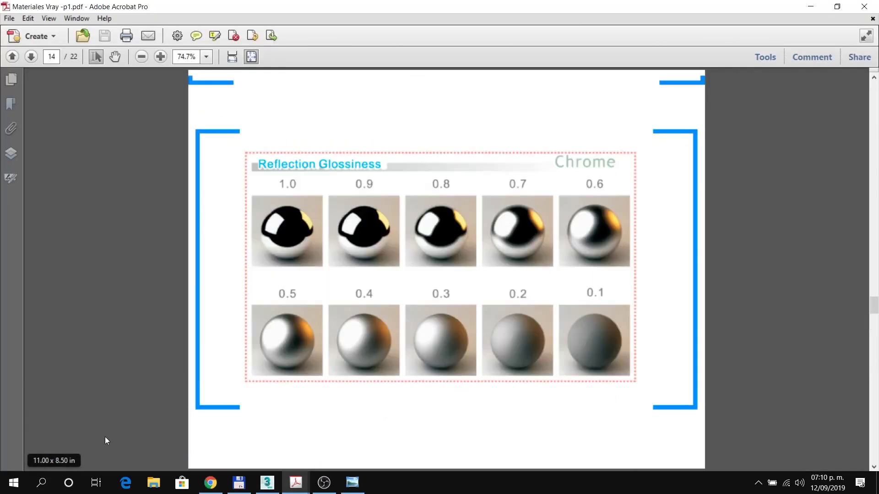
scroll(106, 438, up, 6)
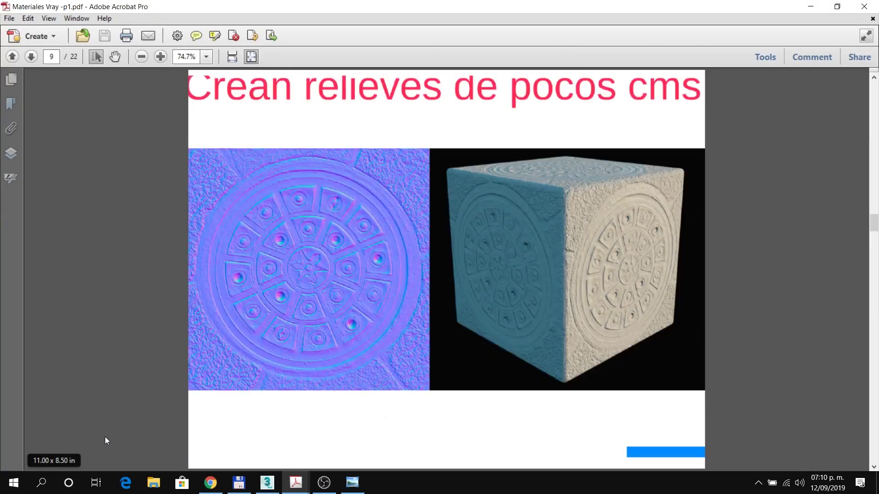
scroll(105, 441, up, 1)
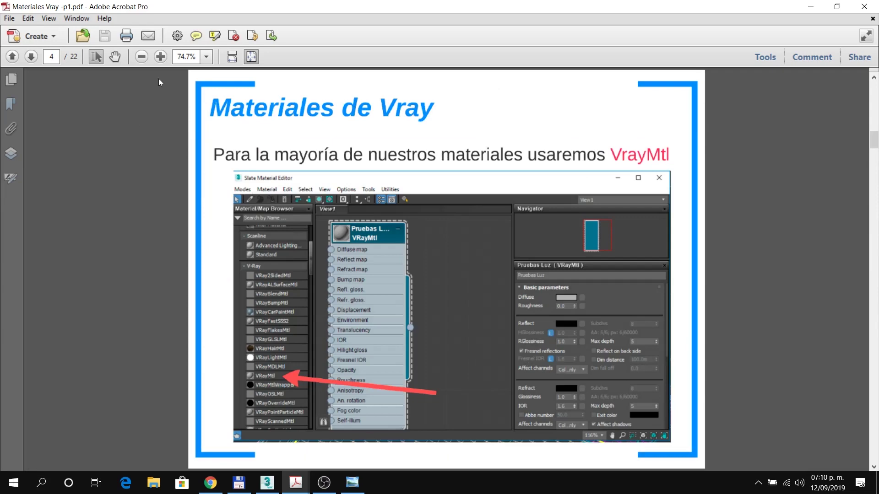
Step: Examine the VRayMtl parameters in the enlarged Slate Material Editor image on page 4, and return to the full-page view
click(164, 60)
click(164, 59)
click(163, 60)
scroll(580, 209, down, 3)
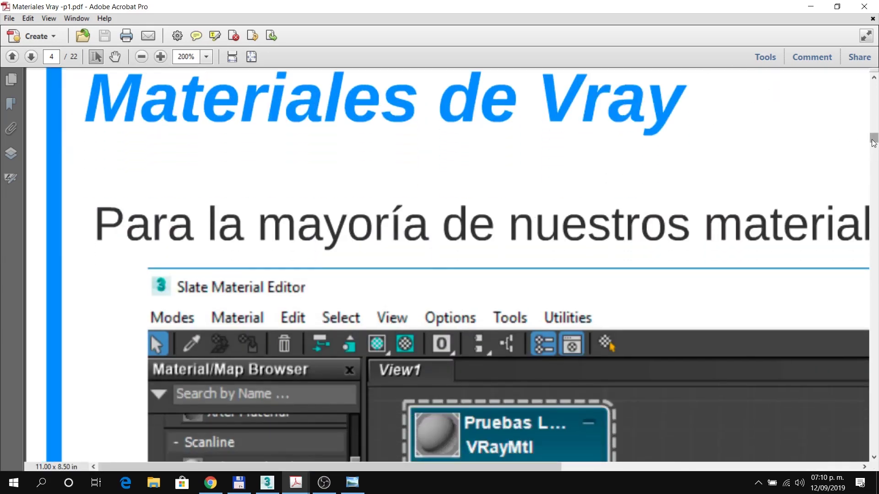
mouse_move(875, 140)
mouse_down()
mouse_move(877, 187)
mouse_move(875, 102)
mouse_move(875, 123)
mouse_up()
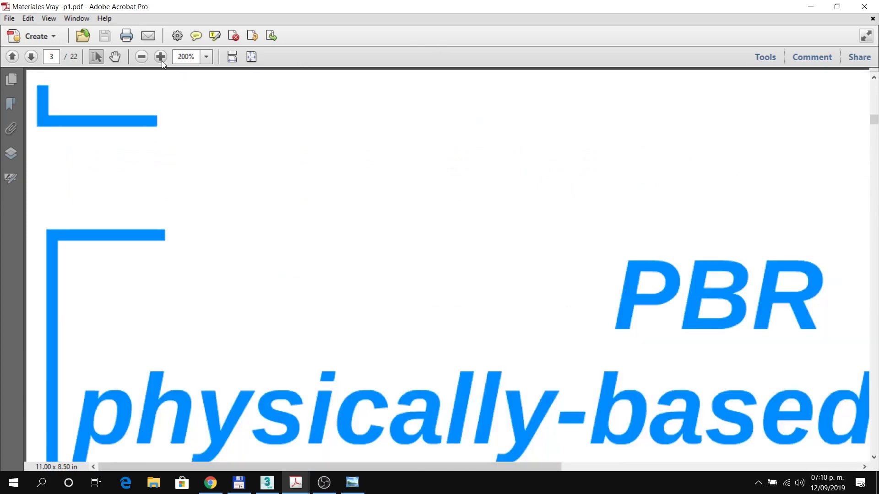
click(251, 56)
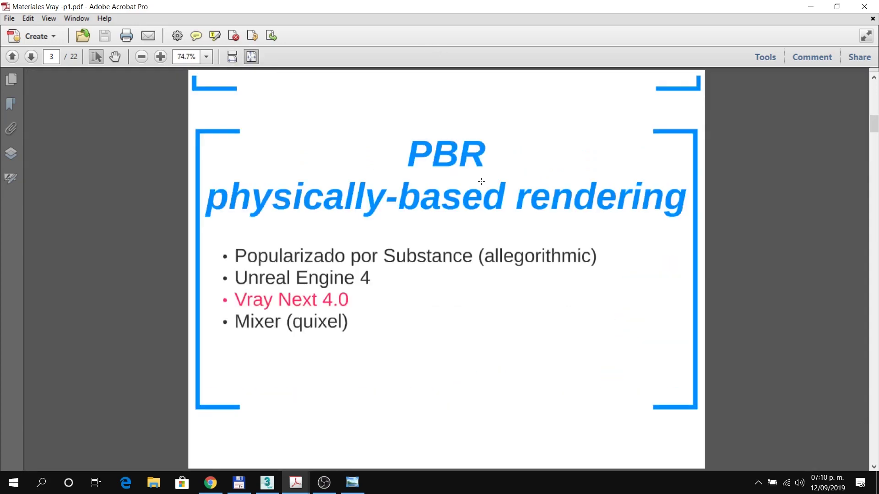
scroll(481, 181, down, 2)
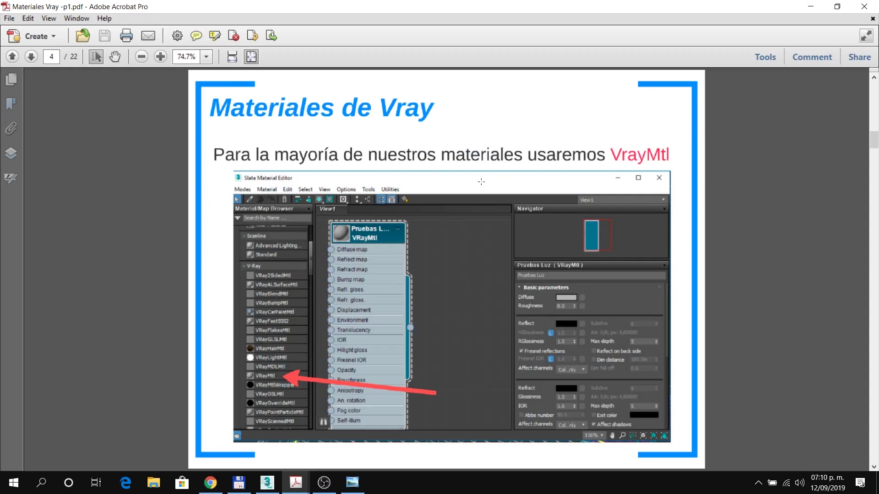
click(160, 56)
scroll(513, 247, down, 5)
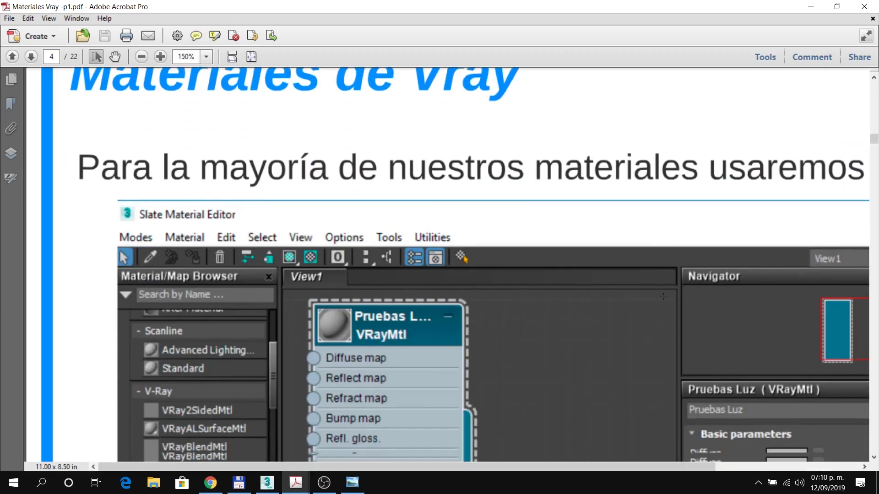
scroll(666, 300, down, 5)
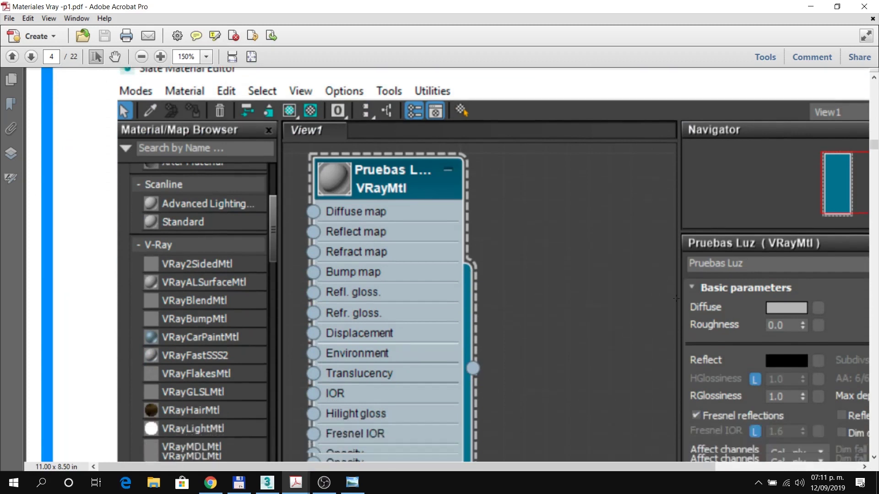
scroll(564, 354, down, 3)
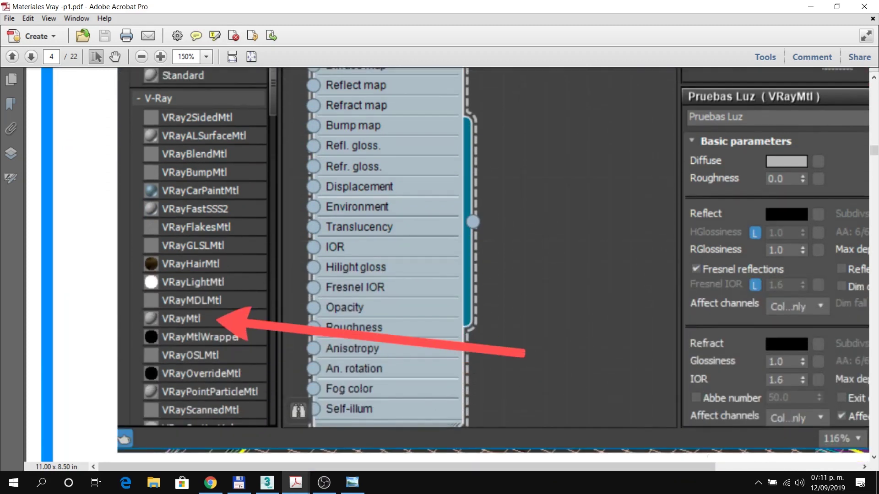
drag(708, 468, 822, 458)
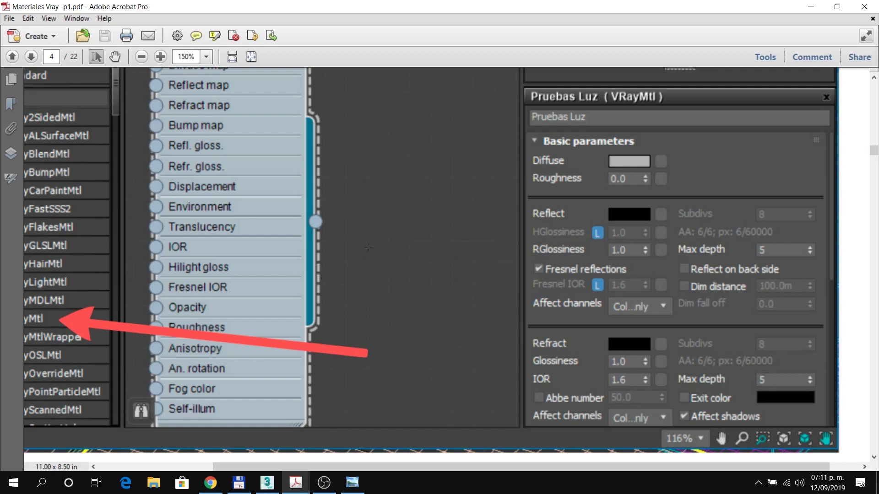
click(252, 56)
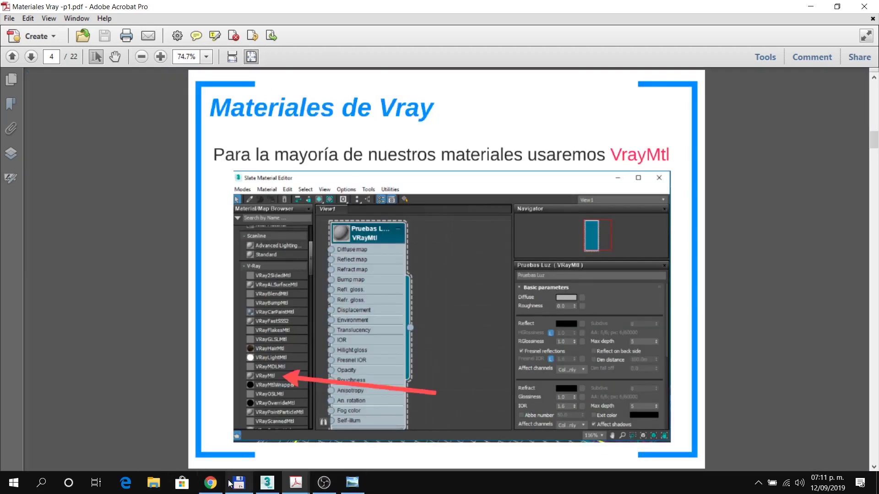
Step: Return to 3ds Max, set the Metalness of metal base metalness to 1.0, and check the spheres in the V-Ray frame buffer
click(267, 483)
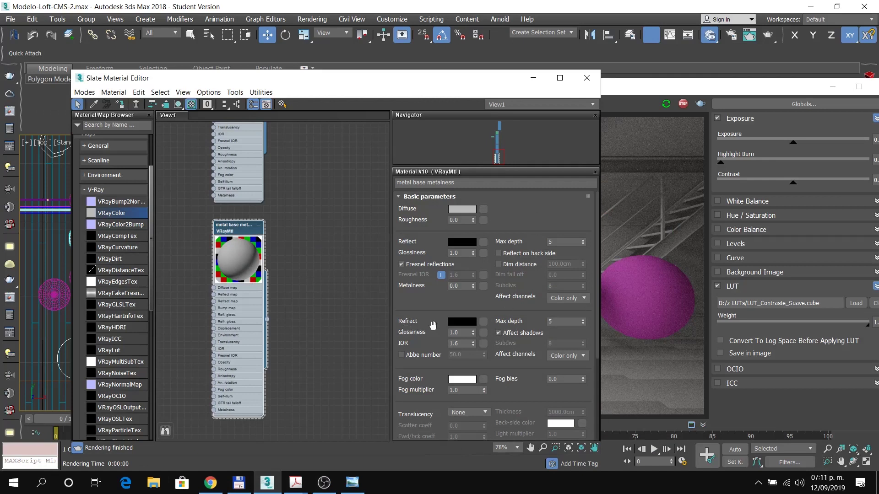
click(460, 287)
drag(460, 287, 426, 288)
text(1)
key(Return)
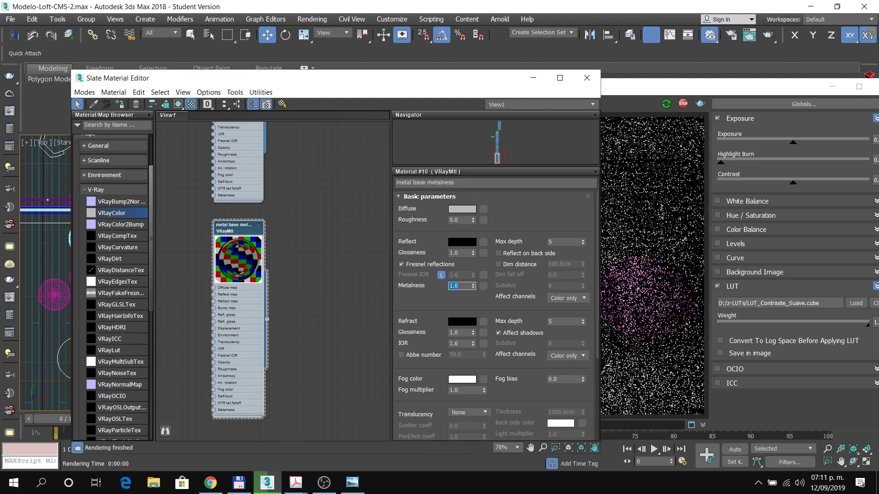
click(660, 92)
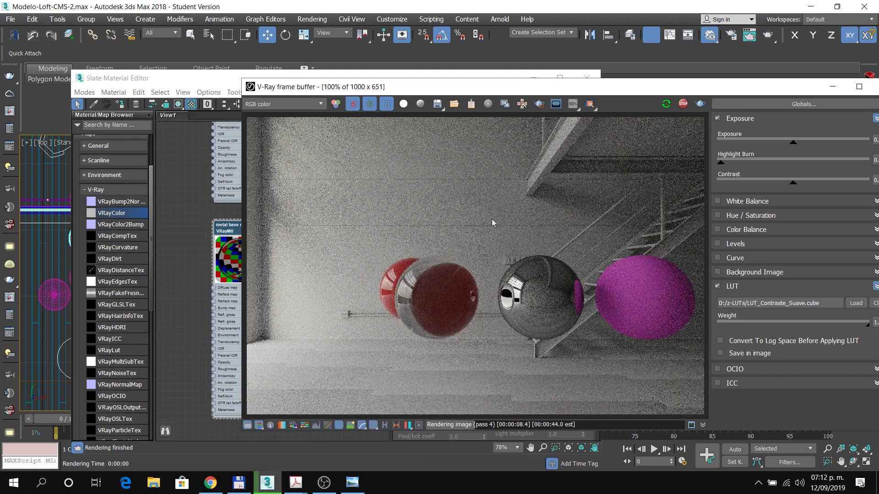
click(203, 79)
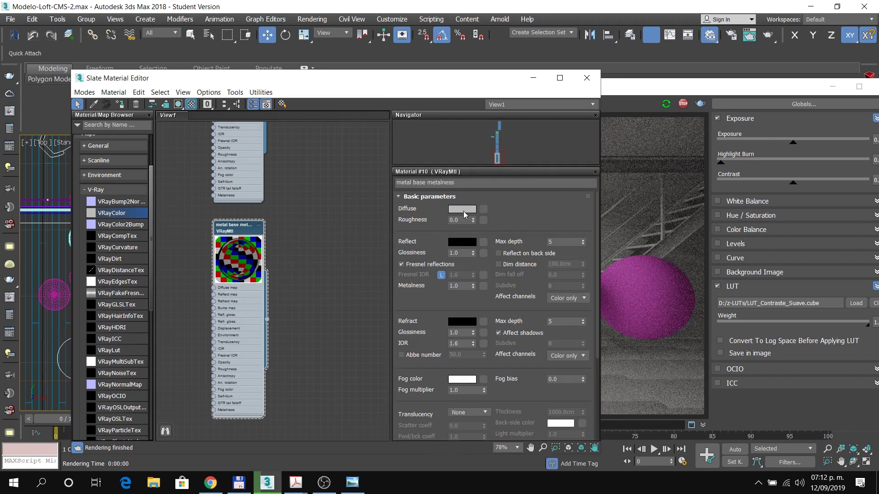
Step: Consult the gold example's diffuse, reflection, glossiness and IOR values on page 5 of the TEXTO 07 metalness PDF
mouse_move(295, 483)
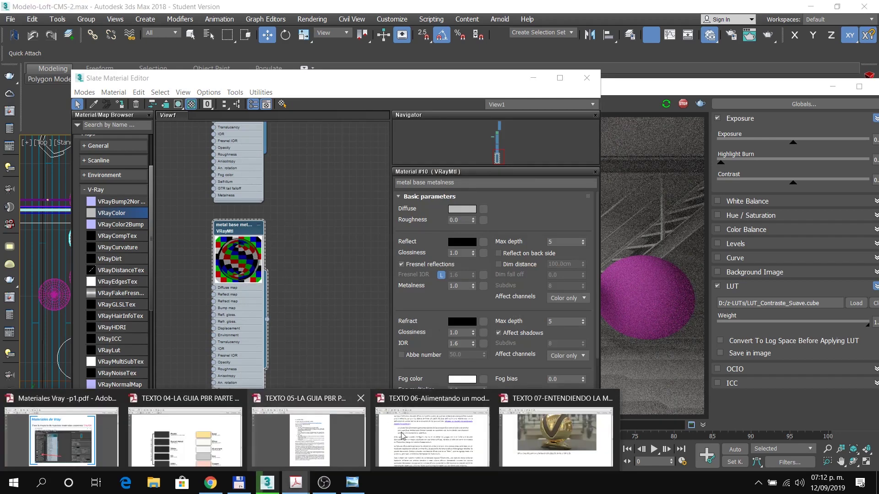
click(543, 430)
scroll(447, 270, up, 5)
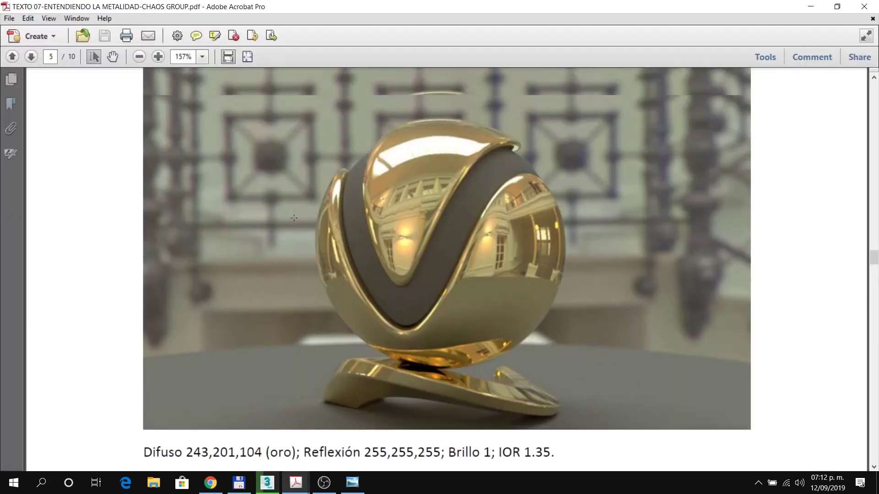
scroll(211, 143, down, 3)
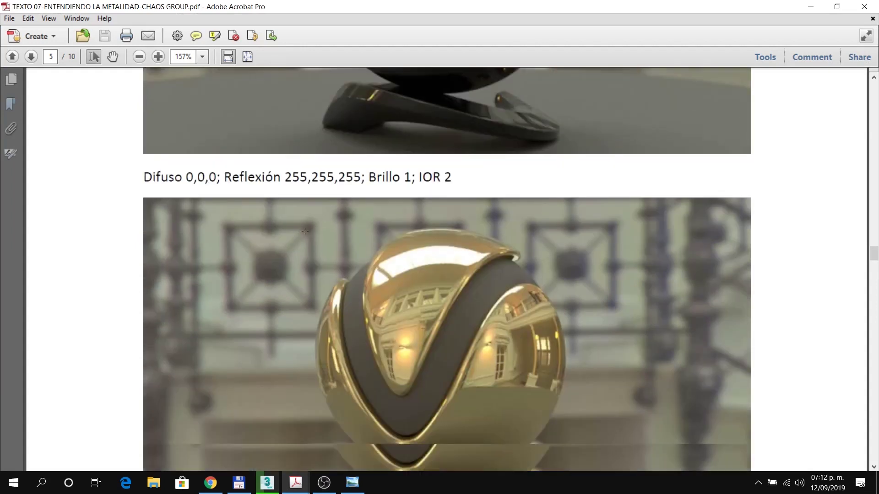
scroll(339, 171, down, 5)
scroll(268, 246, up, 1)
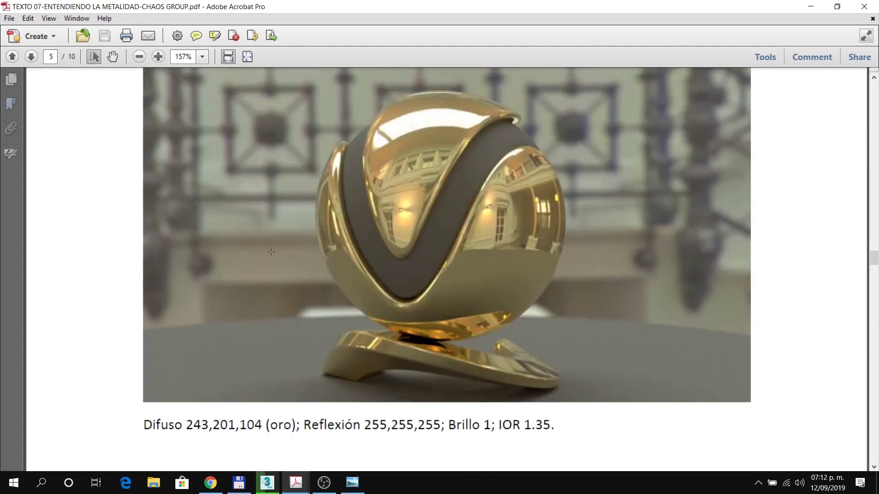
scroll(337, 326, down, 3)
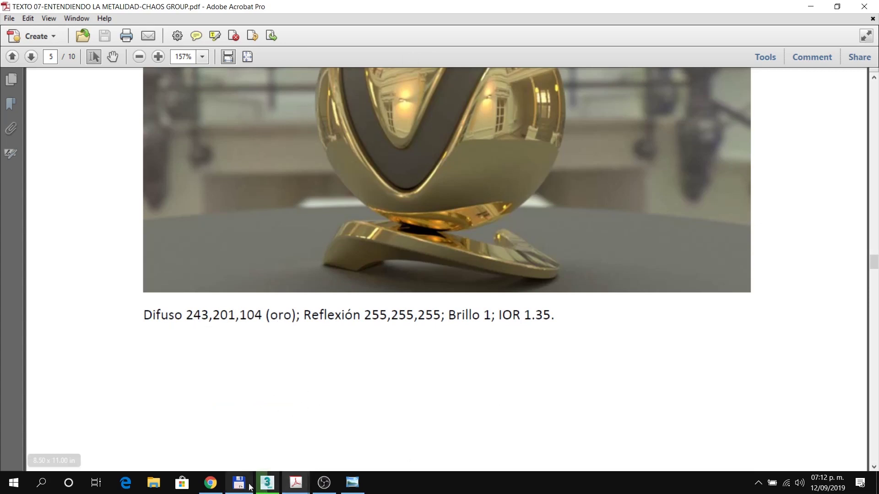
Step: Set the diffuse color of metal base metalness in 3ds Max to RGB 243, 201, 104, using the PDF's gold values
click(267, 483)
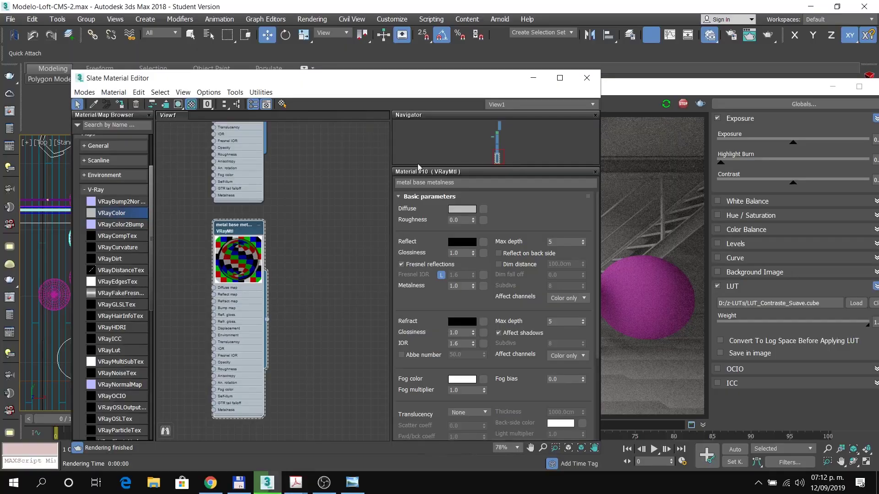
click(461, 208)
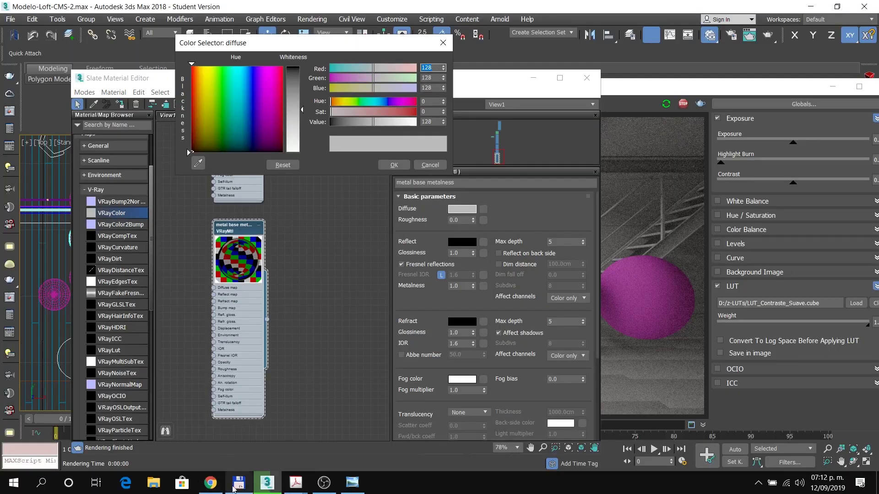
click(302, 487)
click(564, 442)
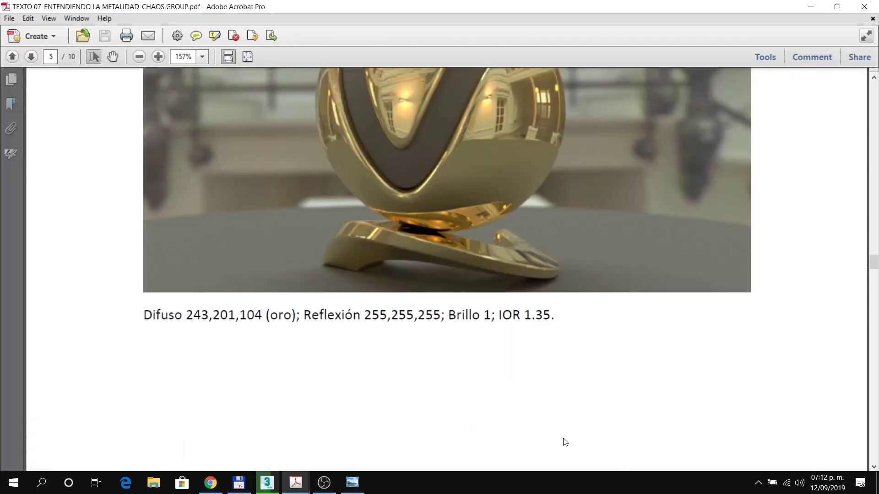
key(alt+Tab)
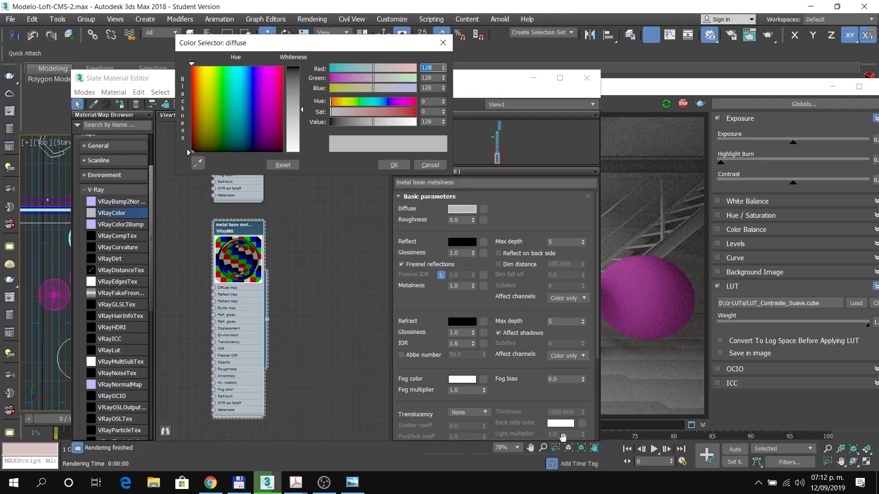
text(243)
key(Tab)
text(201)
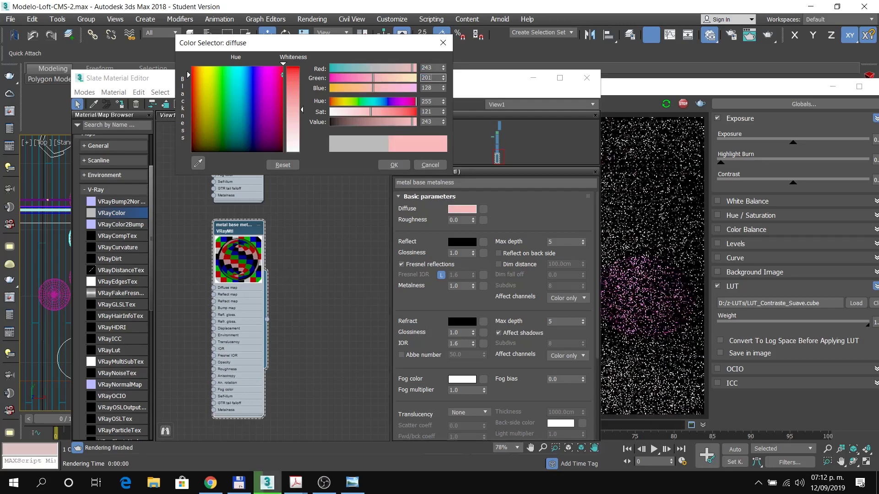
key(Tab)
text(104)
key(Tab)
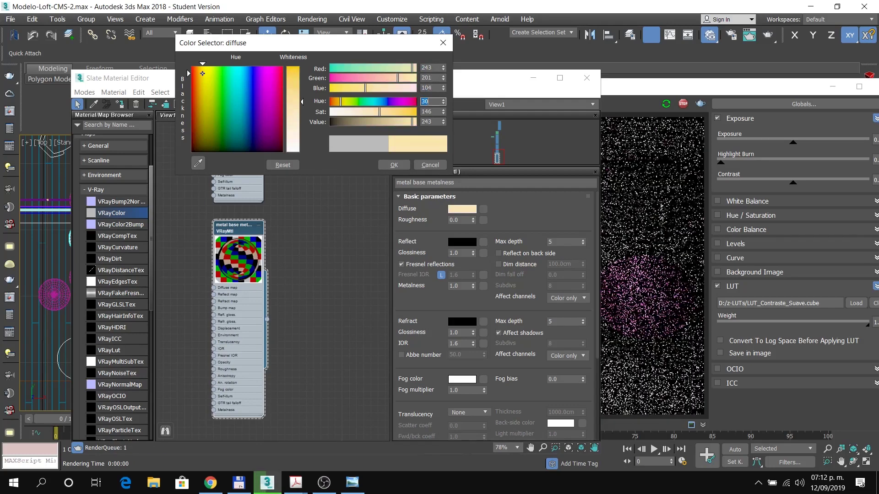
click(397, 166)
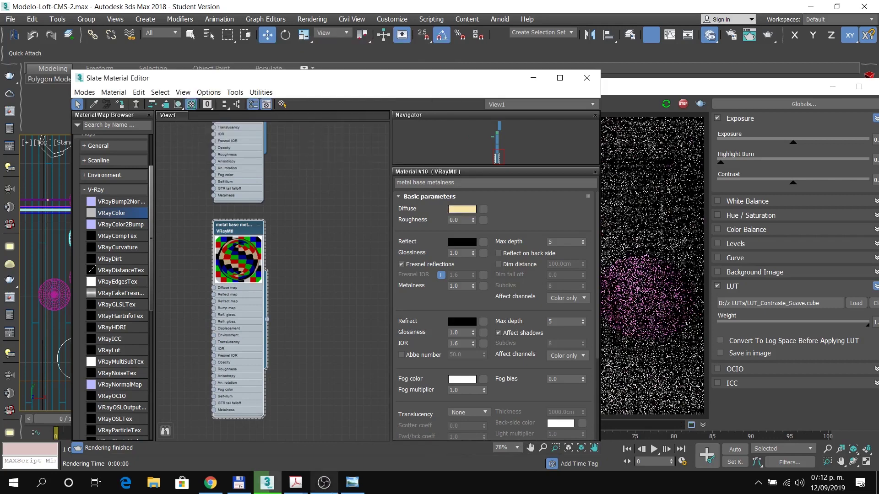
Step: Recheck the gold example in the PDF, set the metal material's IOR to 1.35, and view the render in the V-Ray frame buffer
mouse_move(297, 483)
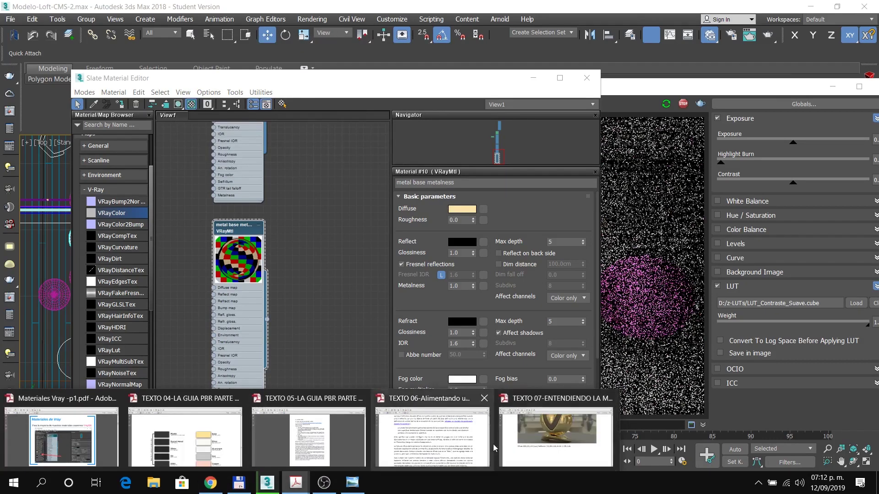
click(521, 440)
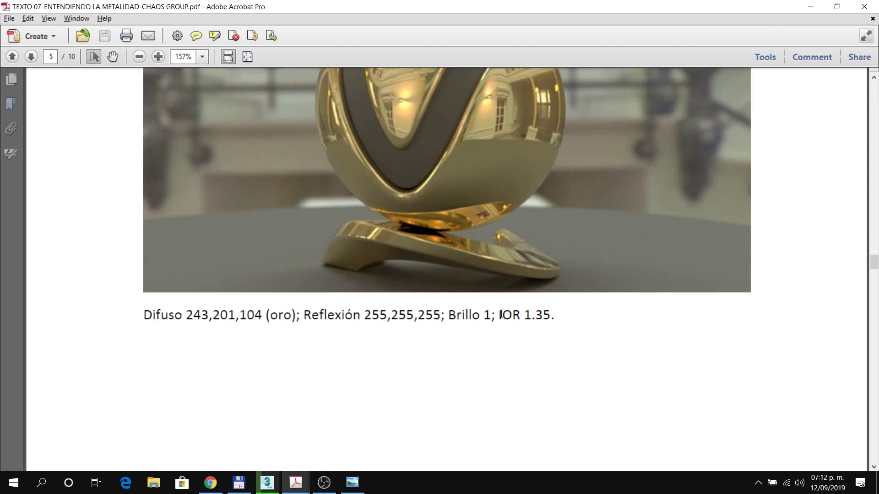
click(811, 8)
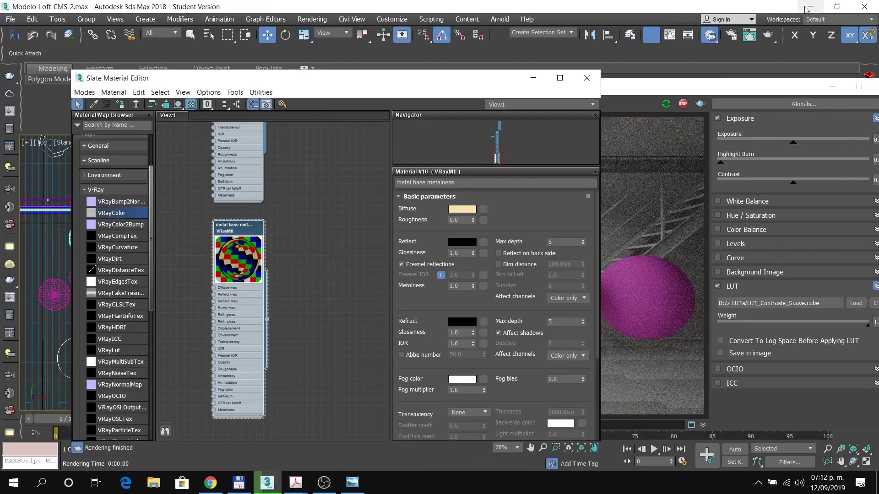
double_click(460, 344)
text(1.35)
key(Return)
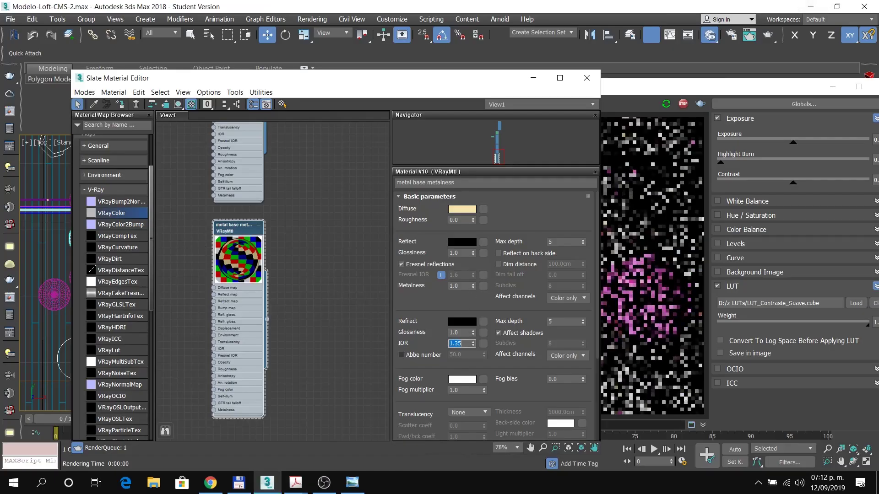
click(644, 89)
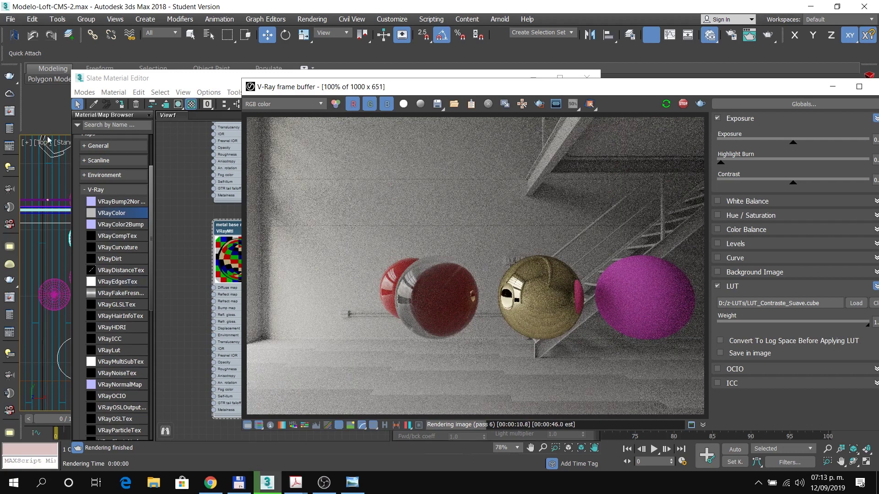
Step: Duplicate the metal base metalness material node alongside the original and rename the copy metalico base glossines
click(175, 84)
scroll(250, 229, down, 5)
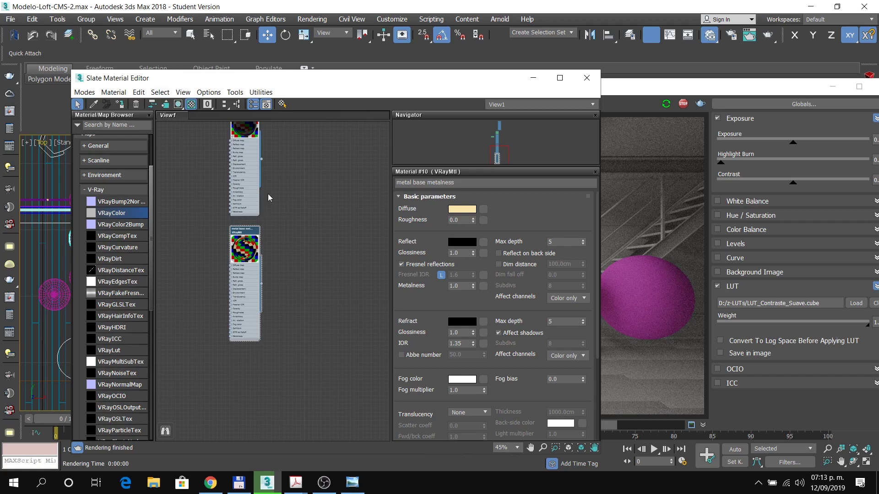
shift+drag(247, 234, 315, 232)
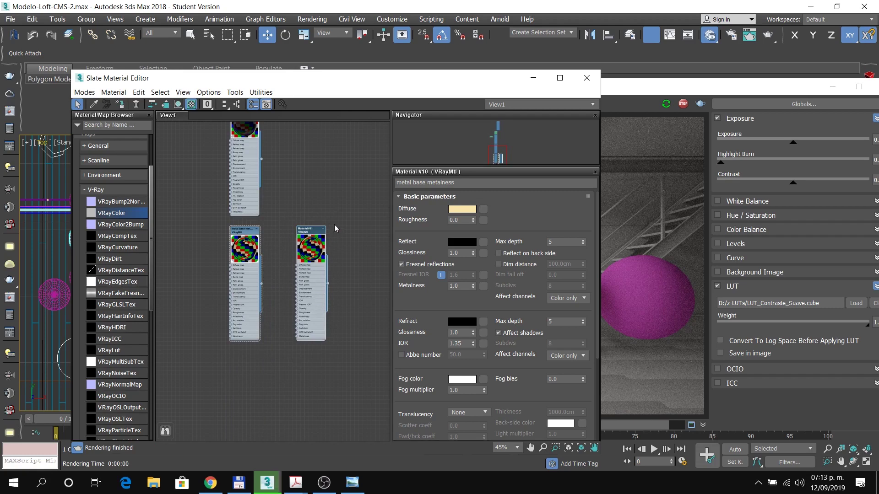
scroll(338, 228, up, 2)
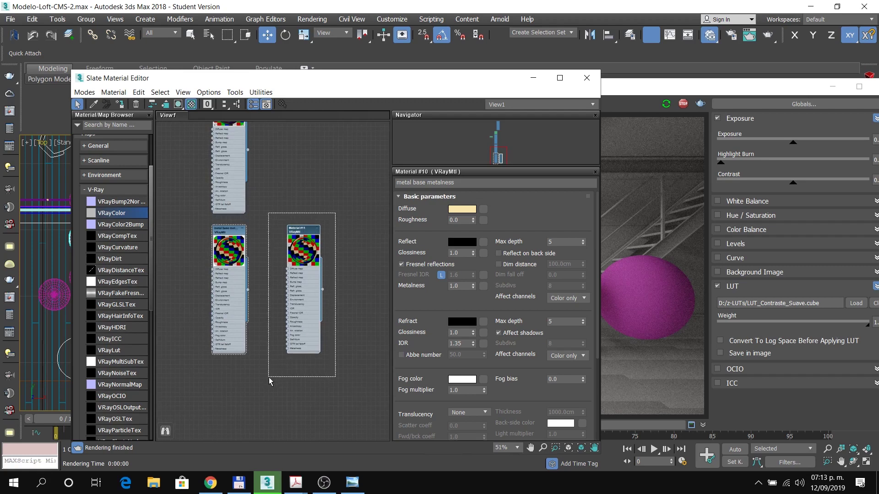
click(298, 228)
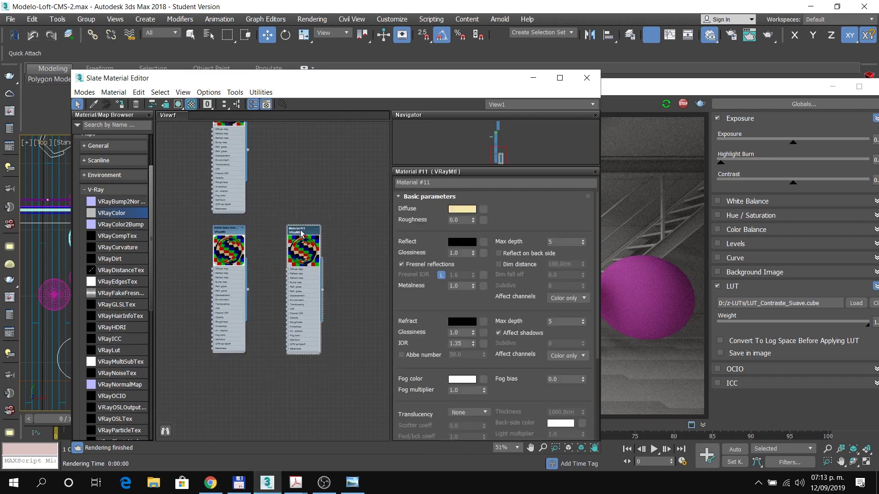
mouse_move(311, 234)
mouse_down()
mouse_move(293, 238)
mouse_move(310, 238)
mouse_up()
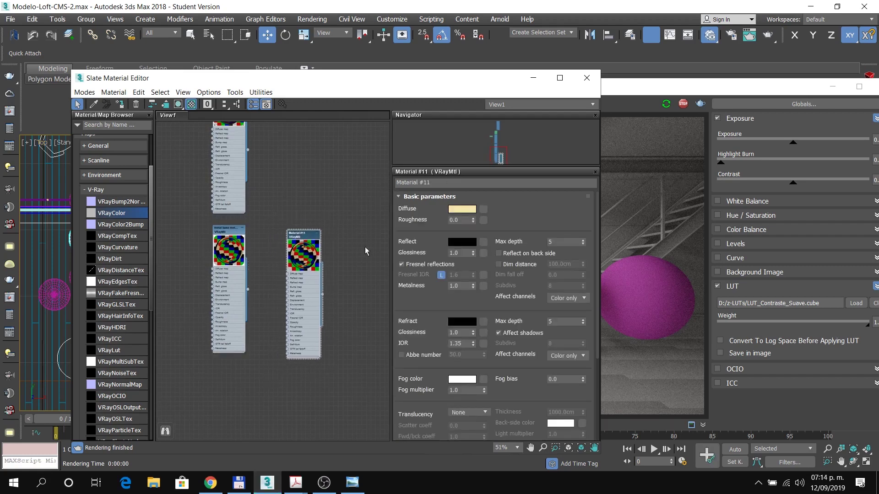
click(441, 183)
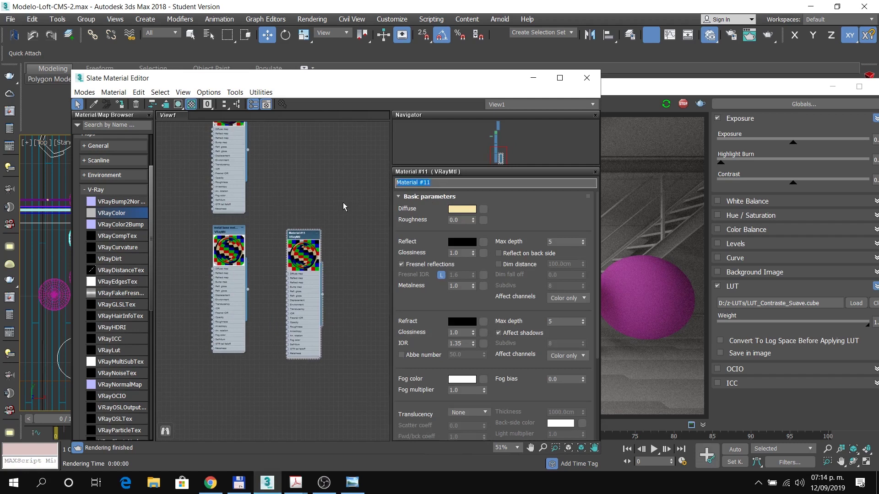
text(metalico base glossines)
Step: Set the Metalness of metalico base glossines to 0.0
click(465, 342)
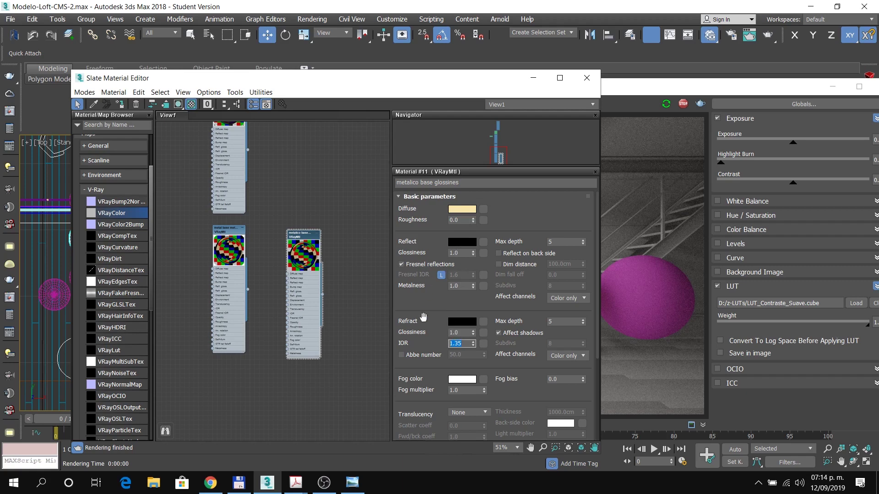
drag(459, 288, 445, 290)
text(0)
key(Return)
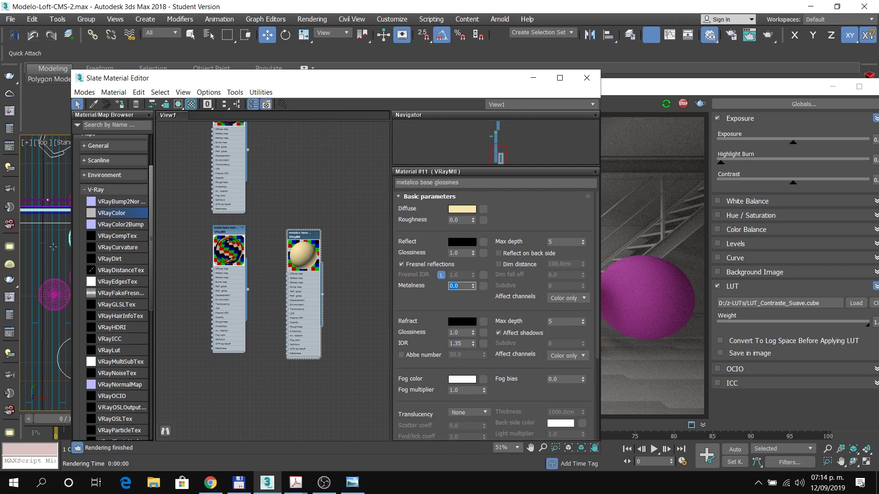
Step: Assign metalico base glossines to the magenta sphere beside the gold one and uncover more of the render
scroll(53, 247, down, 2)
middle_drag(54, 247, 22, 245)
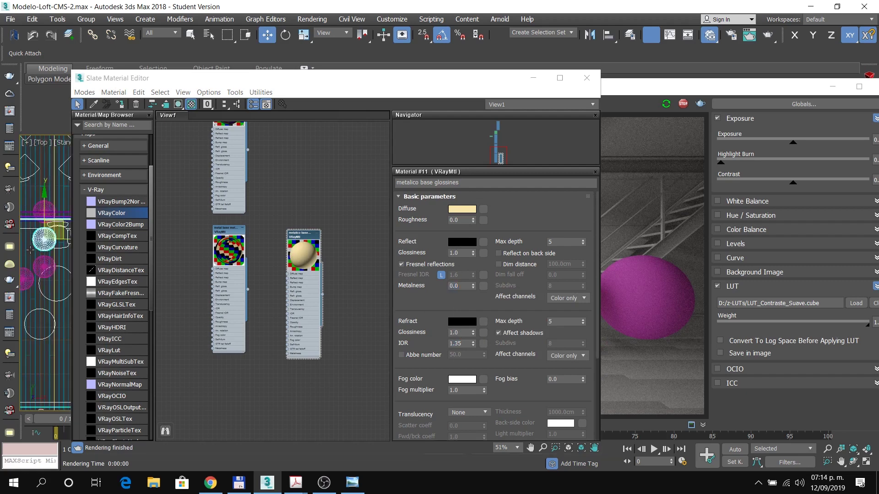
click(51, 204)
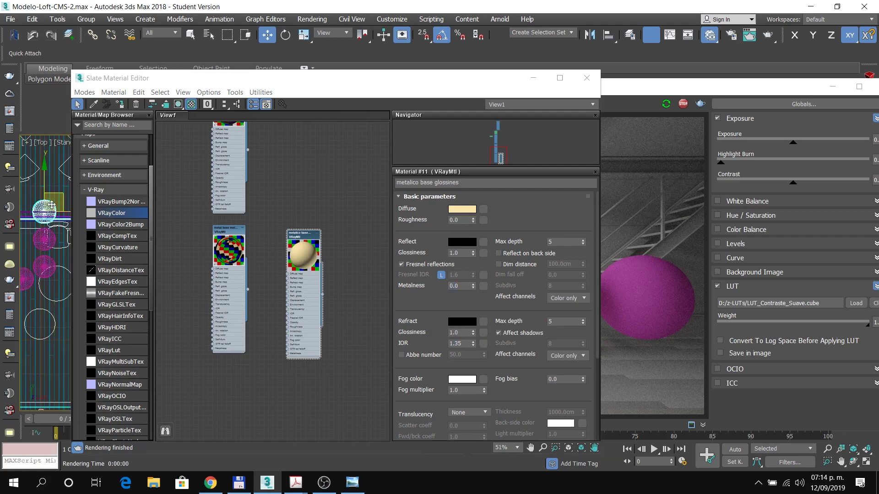
click(118, 105)
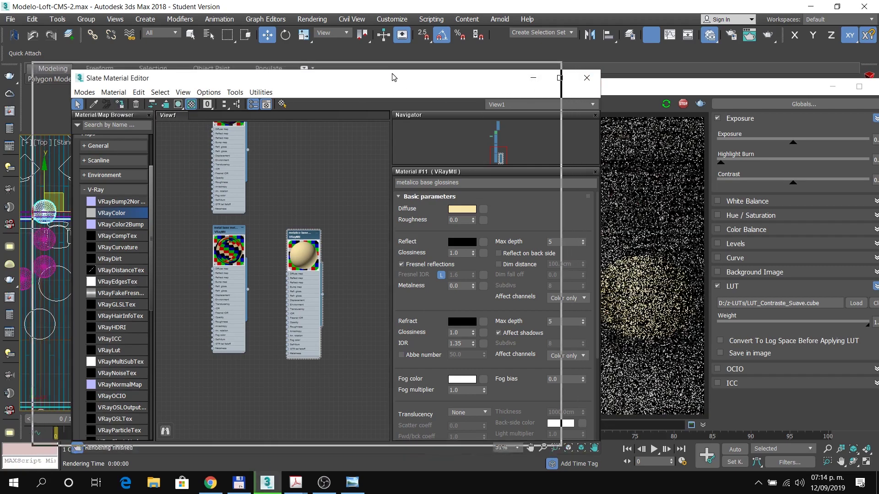
drag(392, 76, 353, 69)
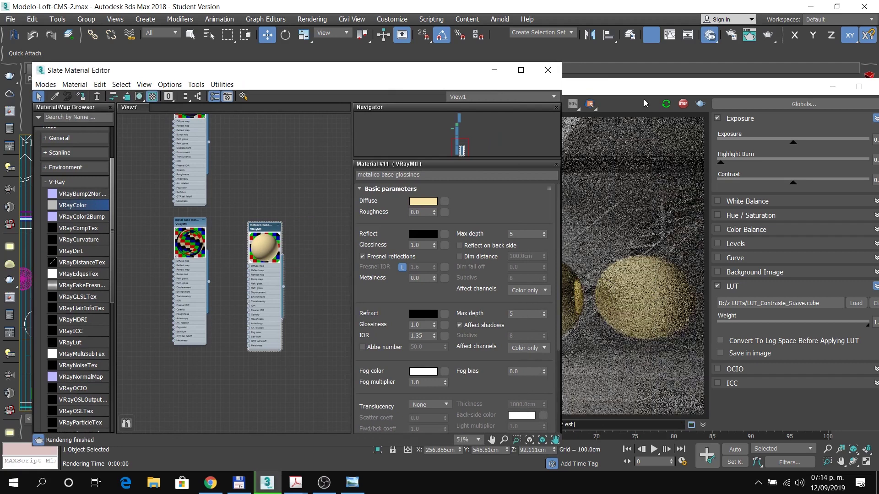
Step: Set the diffuse color of metalico base glossines to pure black
click(421, 202)
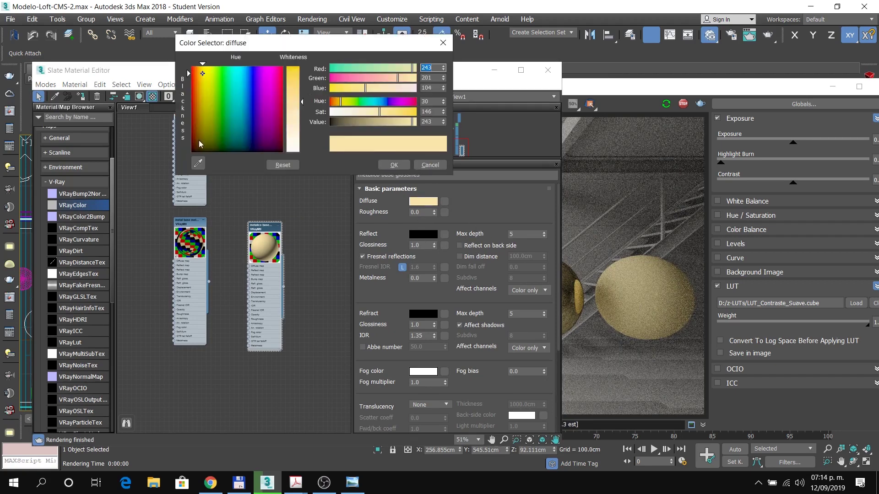
drag(198, 141, 192, 152)
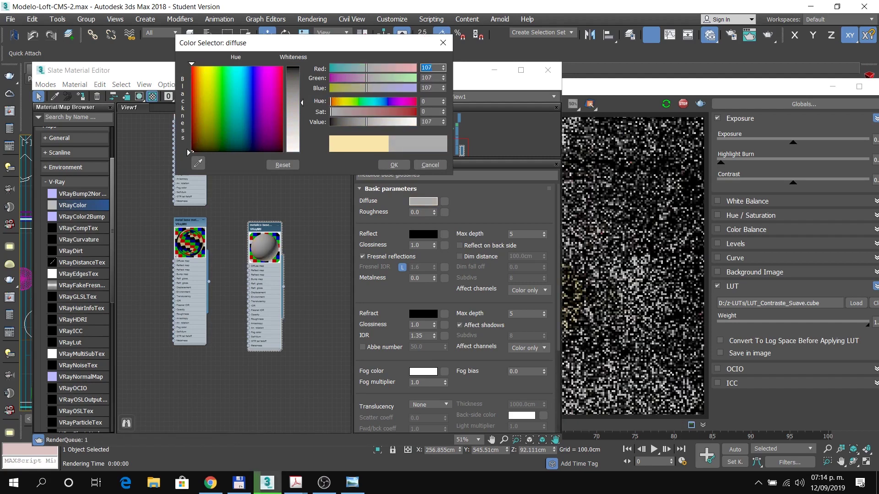
drag(301, 102, 299, 67)
click(387, 166)
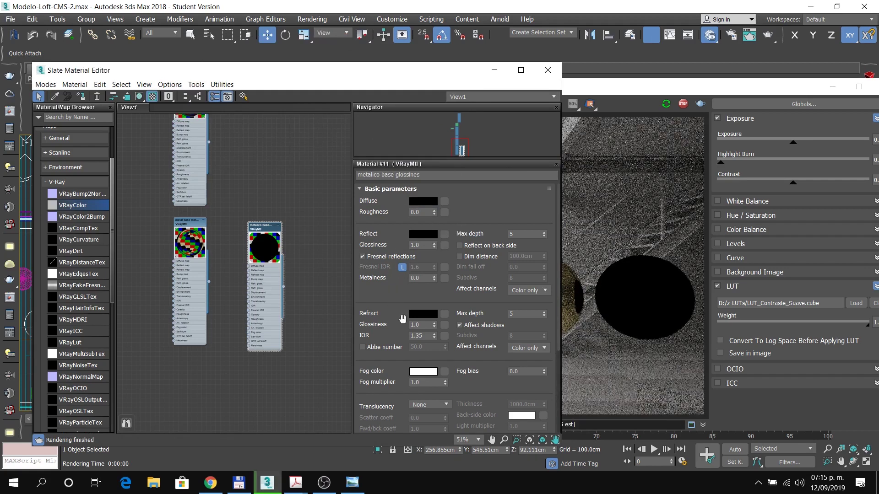
Step: Set the material's Reflect color to white (255), disable Fresnel reflections, and check the sphere in the V-Ray frame buffer
click(431, 232)
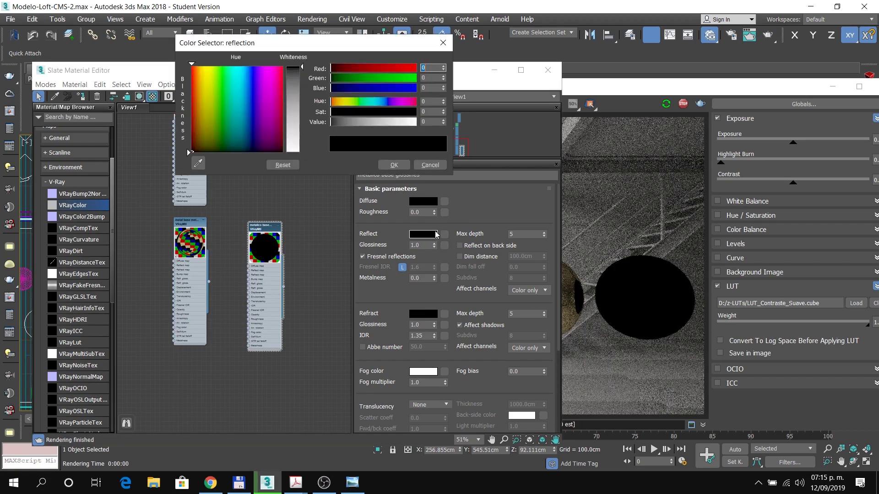
drag(294, 68, 294, 152)
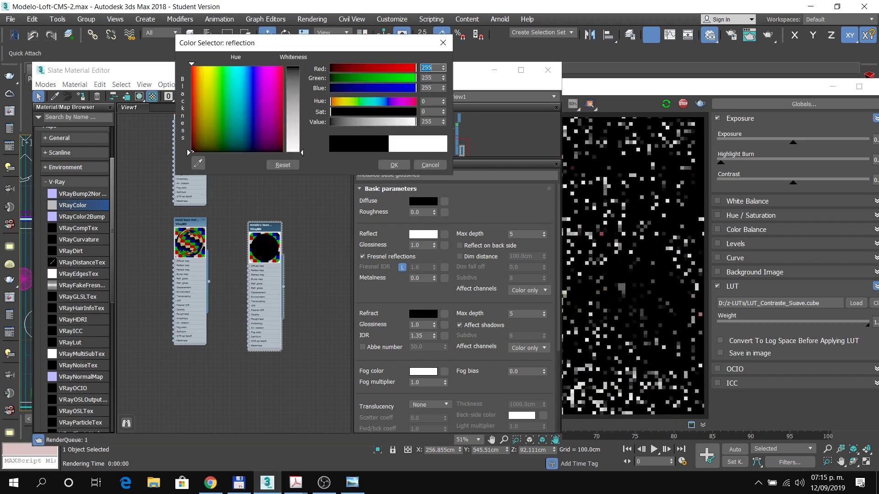
click(394, 165)
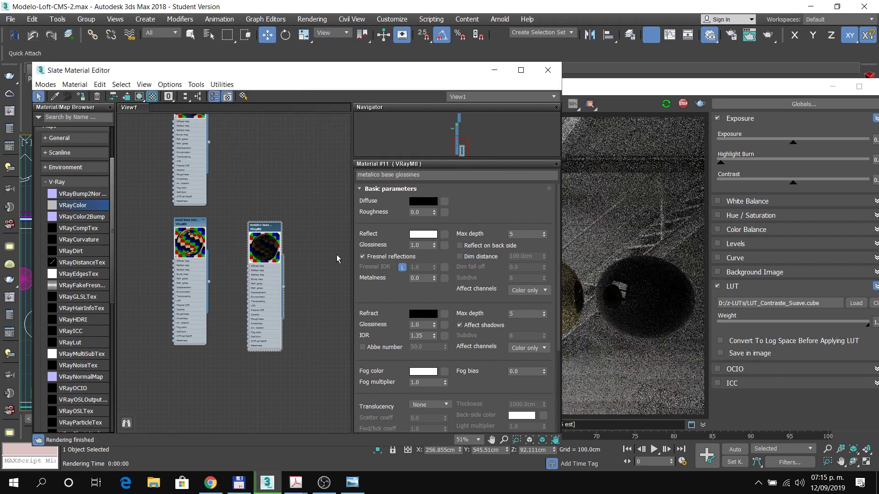
click(362, 257)
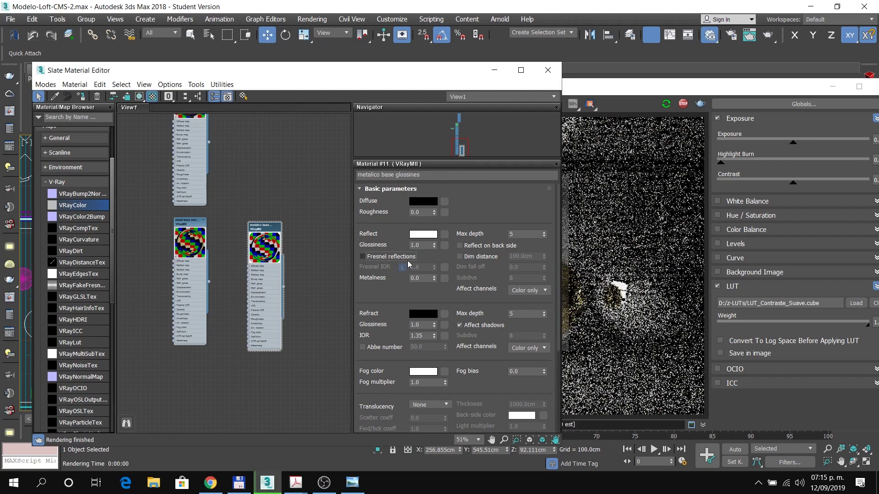
click(643, 90)
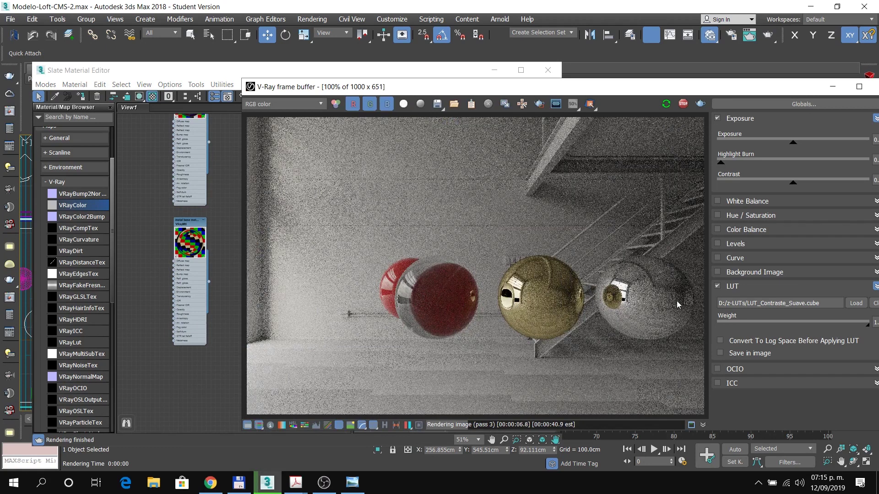
click(316, 73)
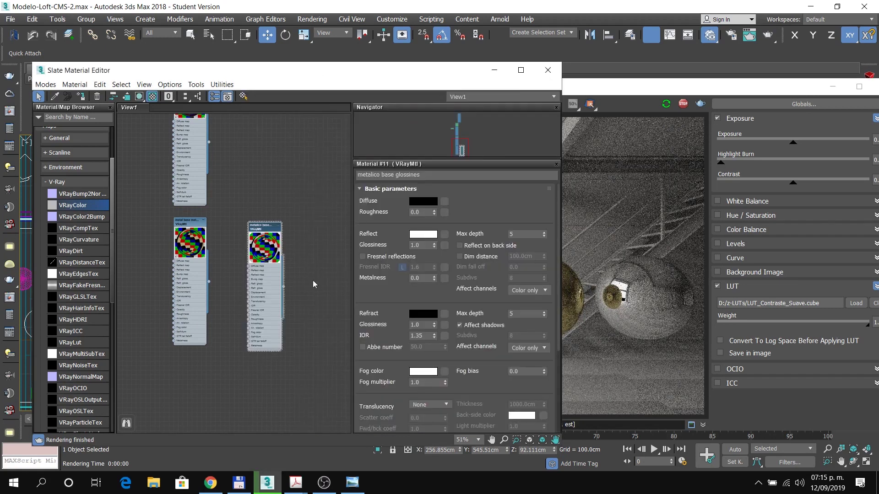
Step: Make room between the two metal material nodes and add a Falloff map there
drag(260, 235, 298, 226)
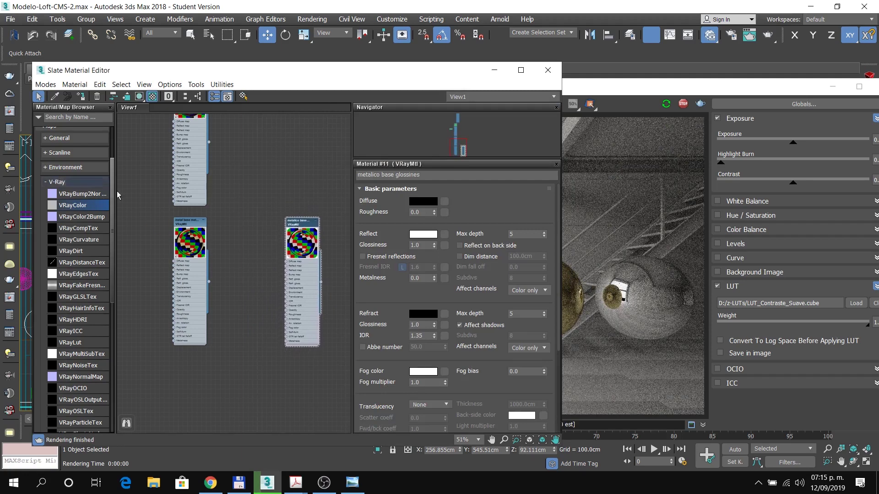
right_click(245, 278)
mouse_move(270, 286)
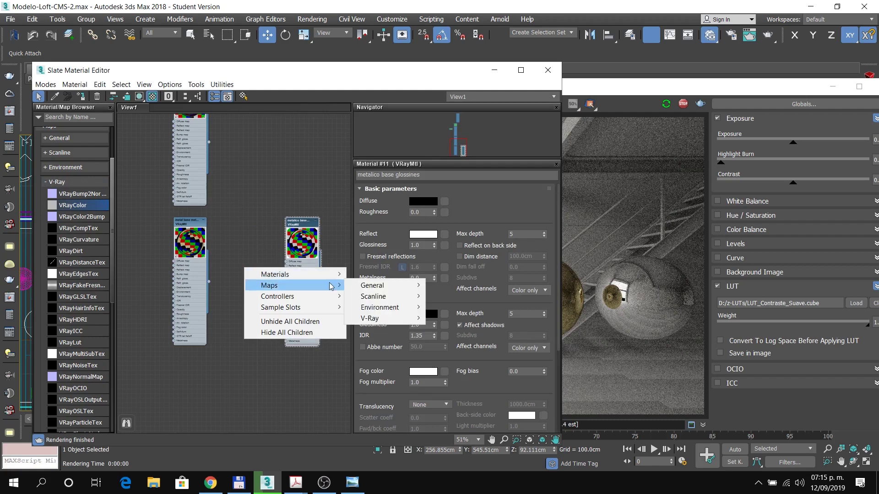
mouse_move(389, 289)
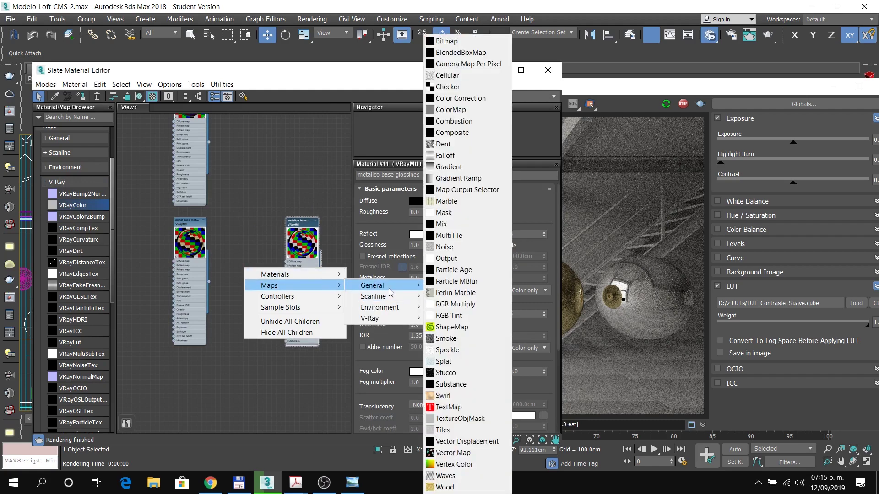
click(440, 155)
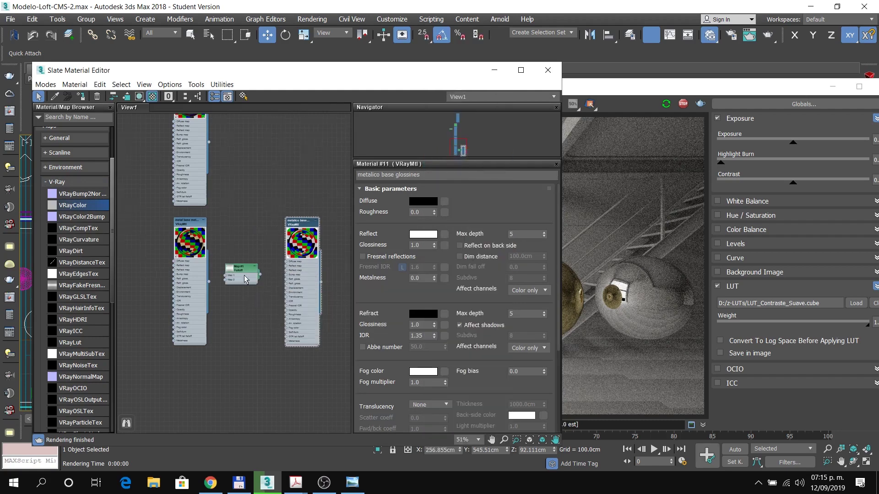
scroll(244, 276, up, 4)
drag(245, 269, 274, 239)
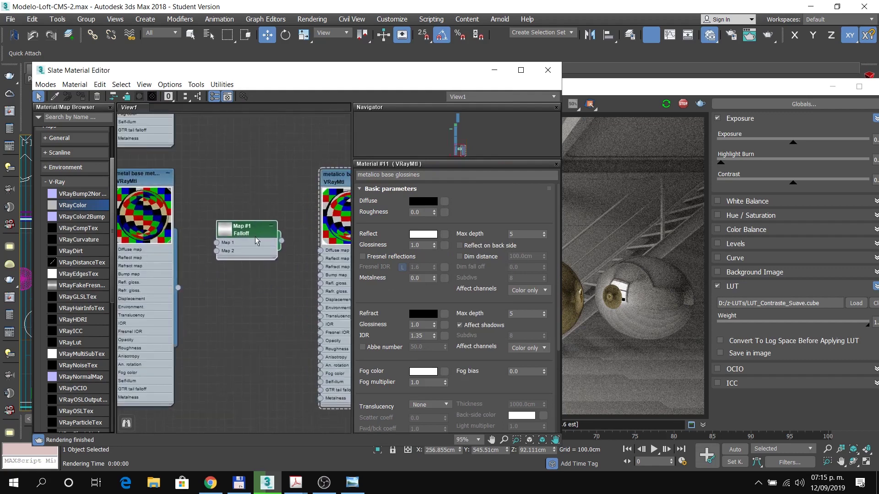
Step: Open the Falloff map's parameters and connect its output to the Reflect map input of metalico base glossines
double_click(254, 232)
middle_drag(306, 273, 254, 259)
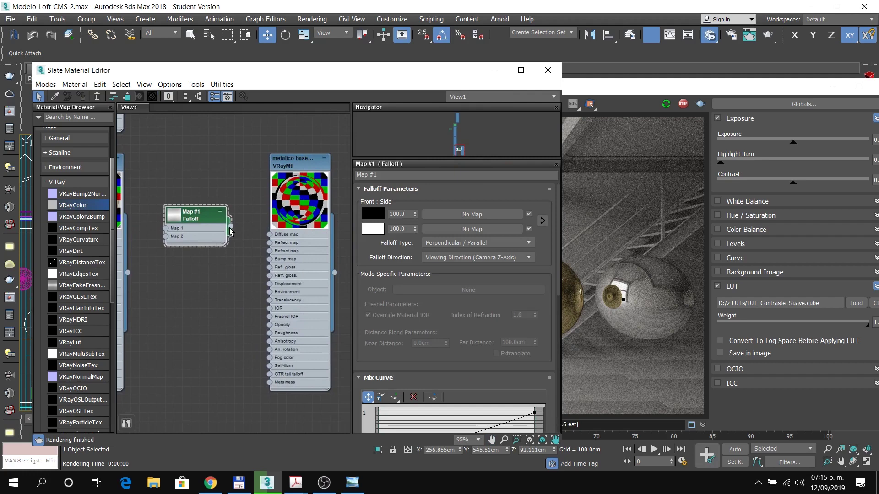
drag(230, 227, 270, 239)
scroll(264, 250, up, 4)
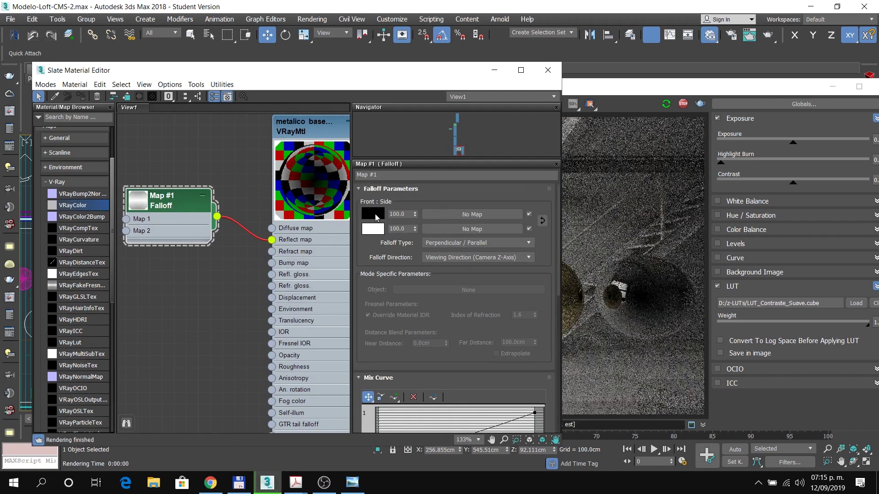
Step: Copy the gold diffuse color from metal base metalness into the Falloff map's front color
scroll(177, 286, down, 3)
click(259, 298)
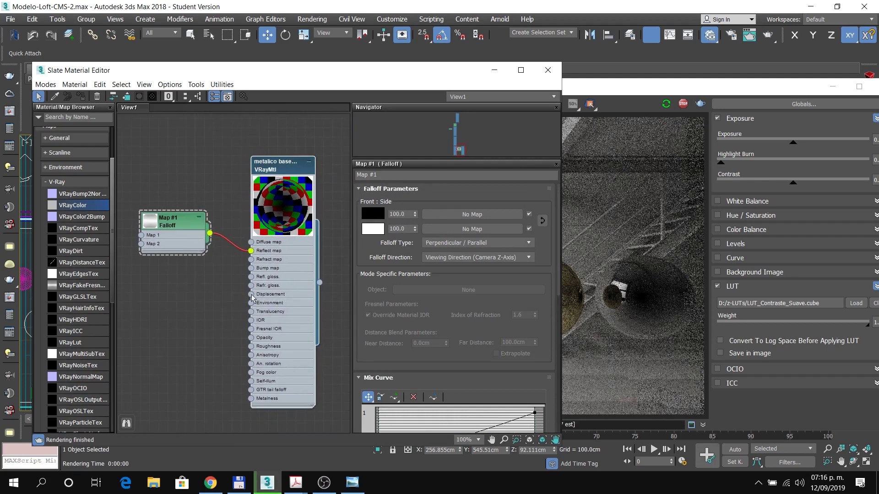
scroll(191, 295, down, 2)
middle_drag(190, 296, 354, 288)
double_click(242, 178)
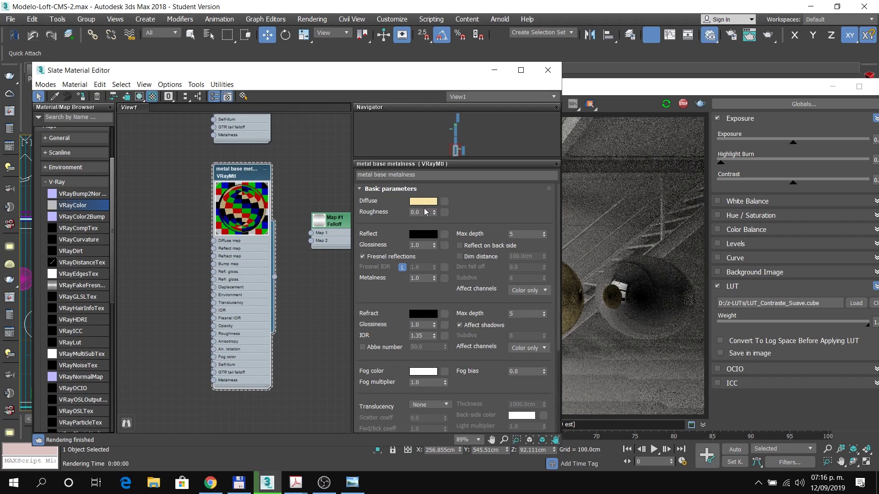
drag(428, 202, 343, 210)
middle_drag(320, 196, 256, 185)
double_click(274, 207)
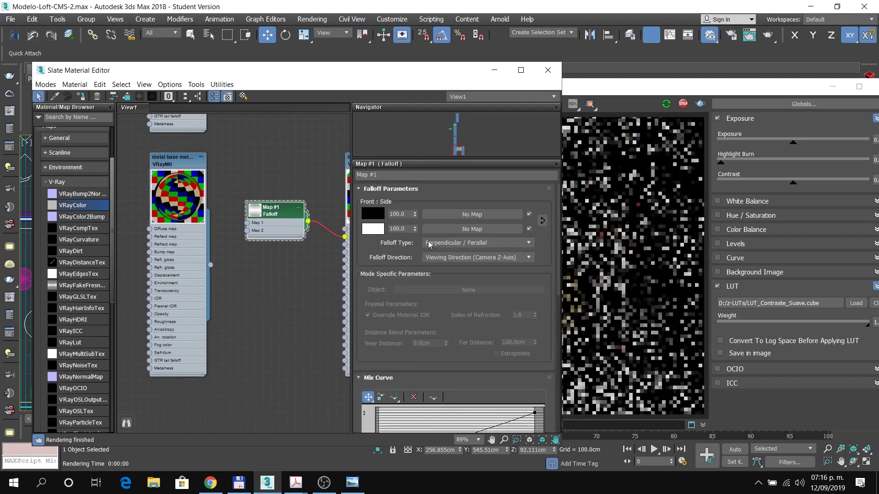
right_click(374, 218)
click(398, 234)
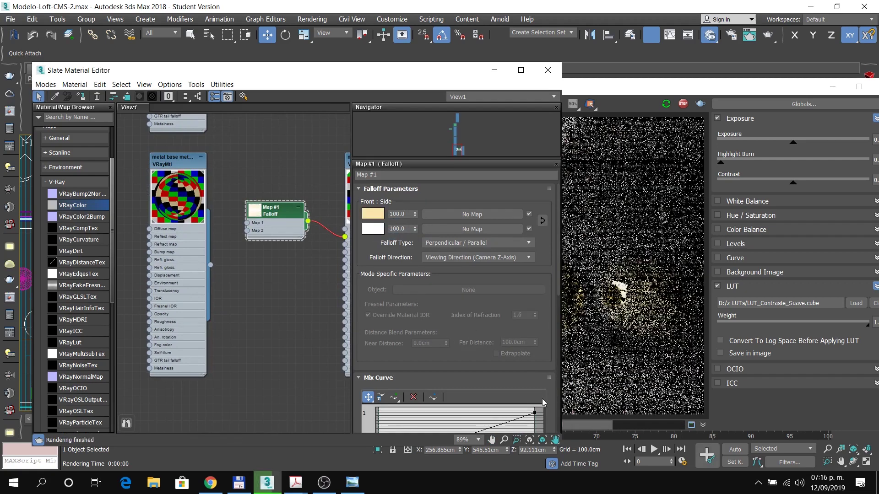
Step: Switch to the Materiales Vray -p1 PDF in Adobe Acrobat Pro and find the Reflexión Fresnel page
drag(560, 285, 557, 355)
mouse_move(303, 492)
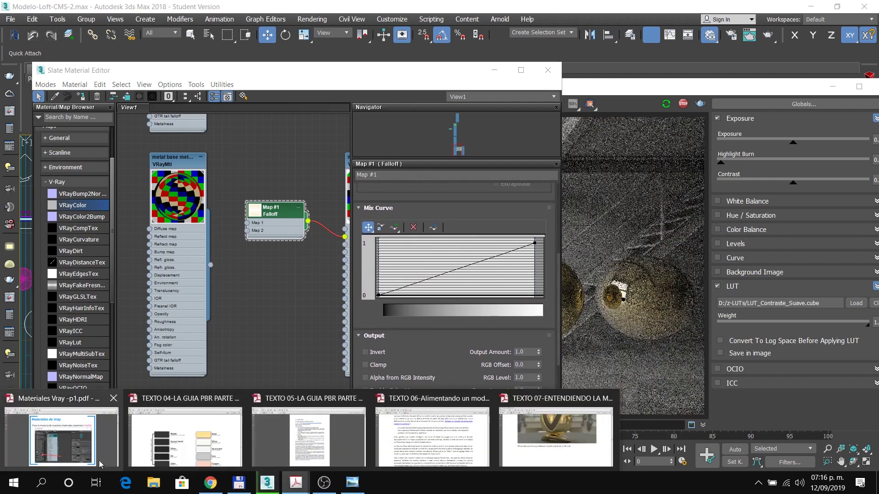
click(61, 439)
scroll(282, 394, down, 2)
scroll(282, 394, down, 3)
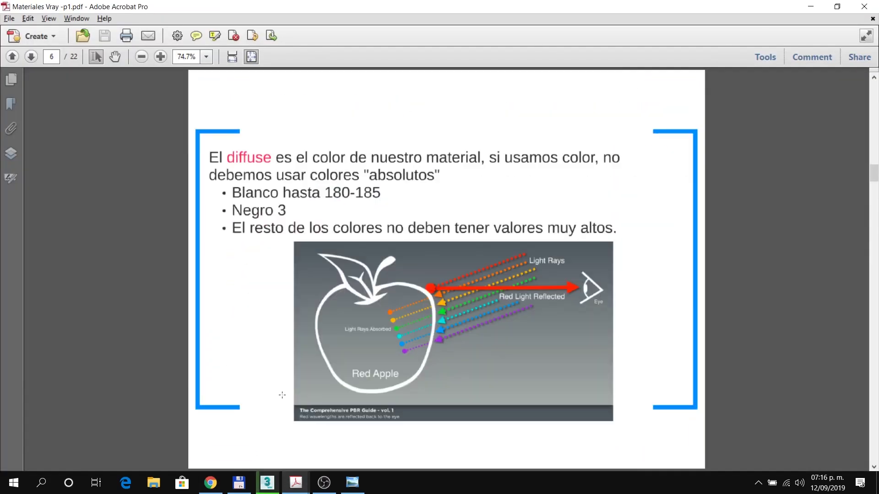
scroll(282, 394, down, 4)
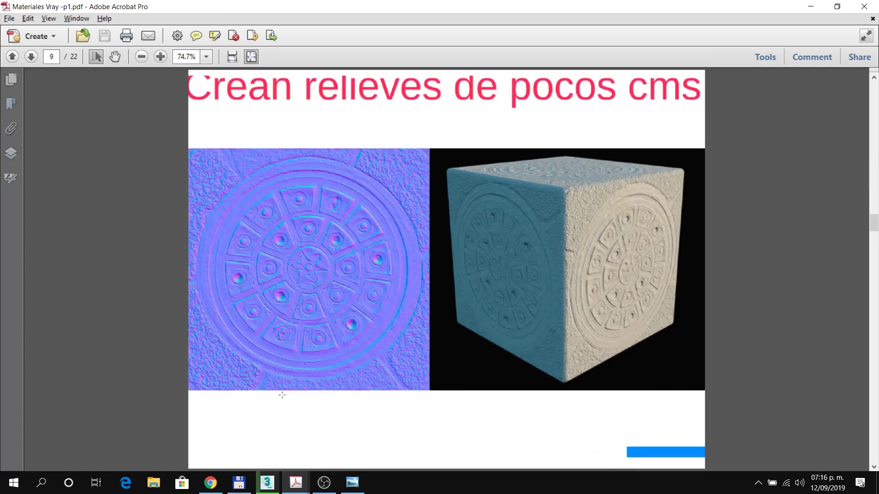
scroll(282, 395, down, 2)
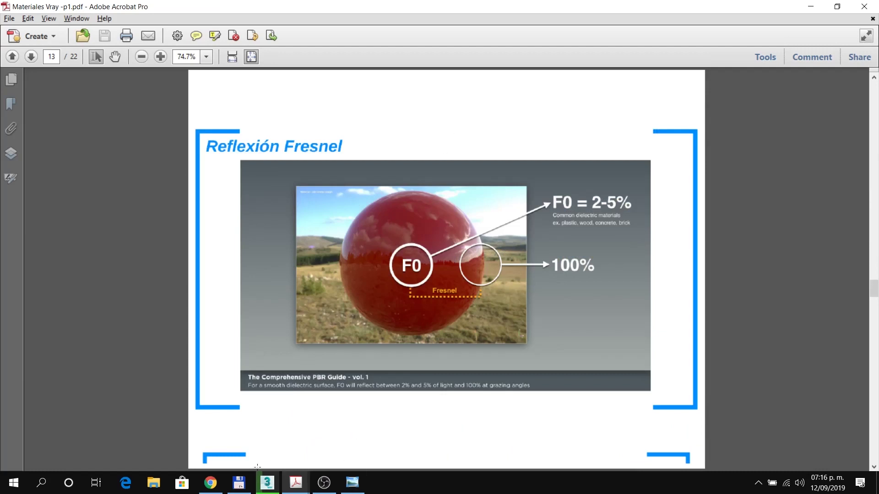
Step: Look through the TEXTO 06 PDF on physically based shading for a Fresnel curve, and close the document
click(296, 483)
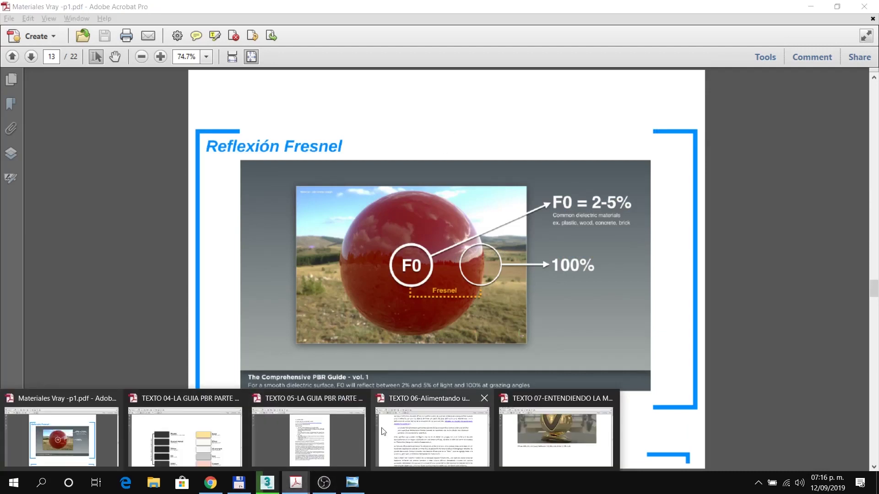
click(455, 427)
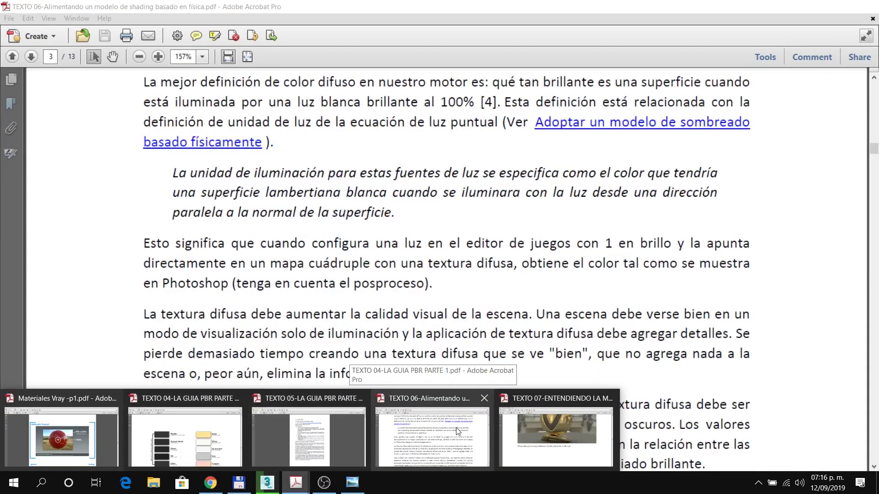
scroll(263, 153, down, 5)
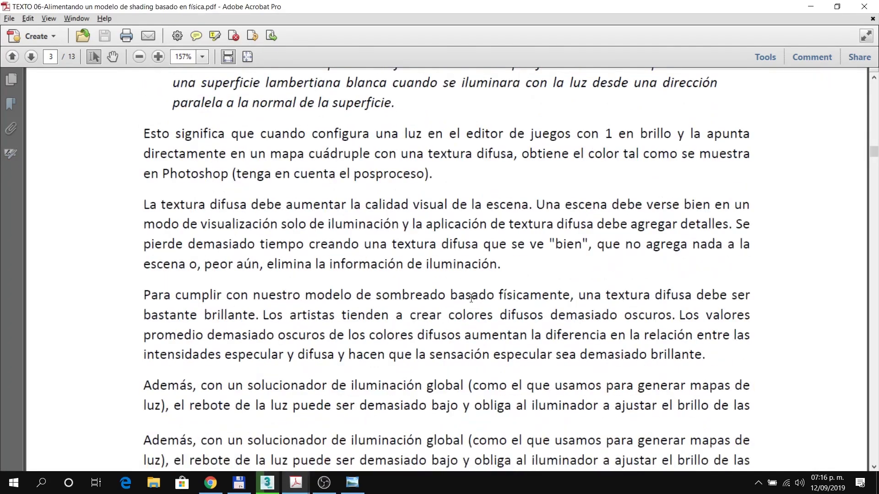
click(248, 56)
scroll(468, 238, up, 4)
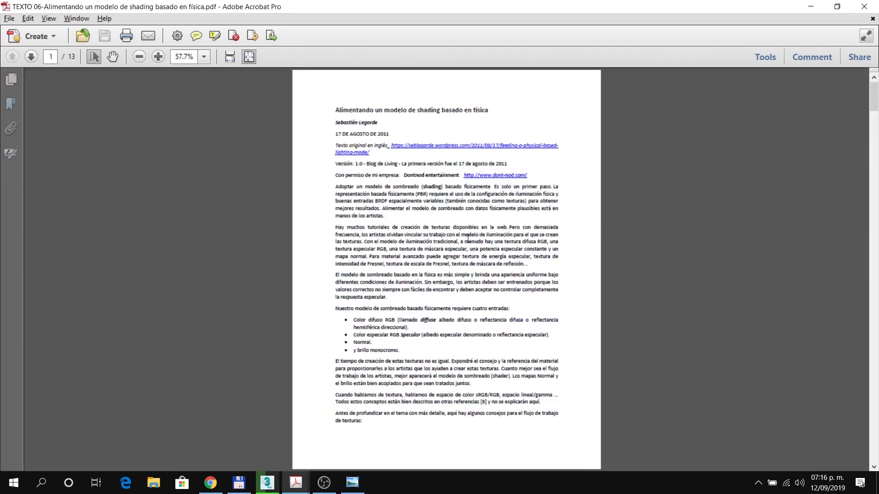
scroll(467, 242, down, 20)
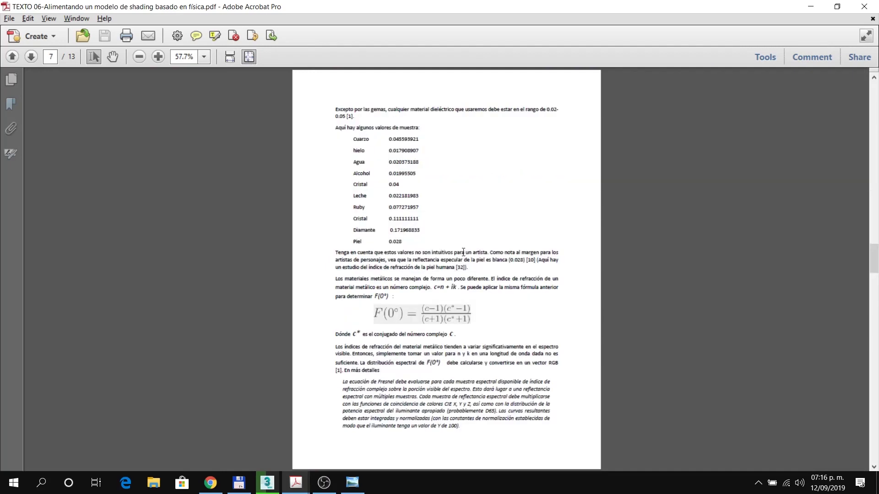
scroll(463, 254, down, 18)
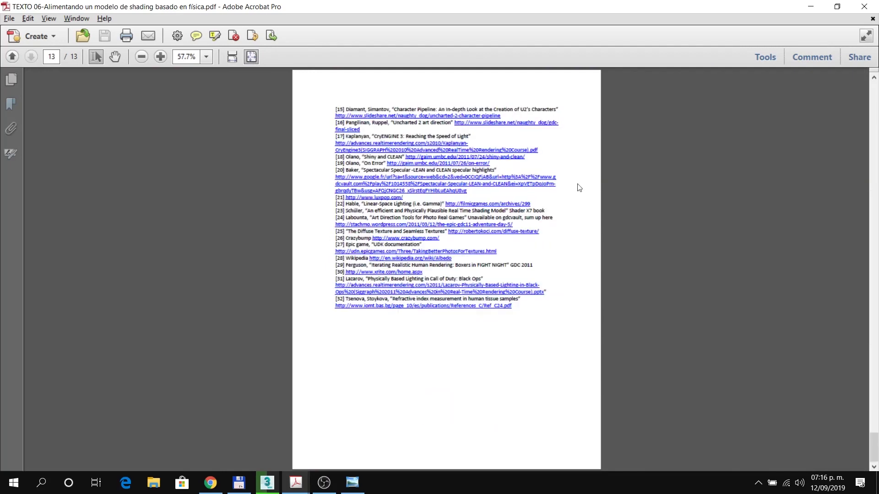
click(864, 6)
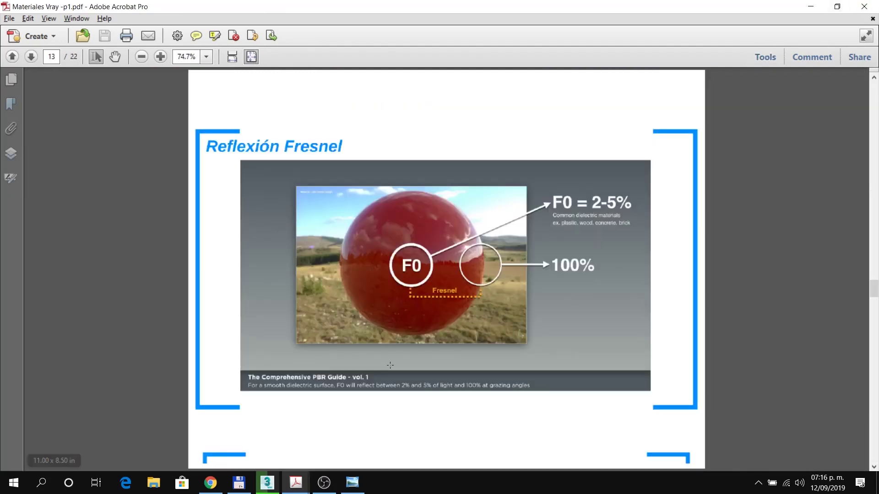
Step: Check the TEXTO 07 PDF, and examine the Fresnel reflection curves by angle of incidence in TEXTO 04-LA GUIA PBR PARTE 1
click(289, 484)
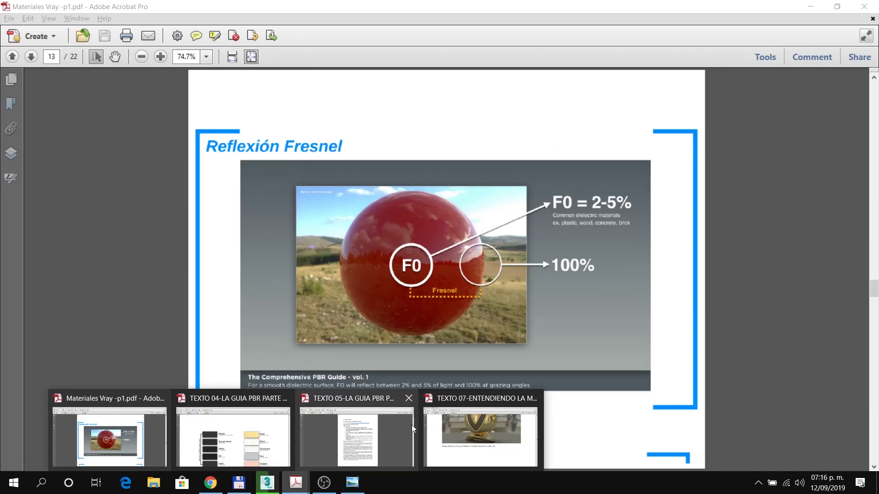
click(475, 432)
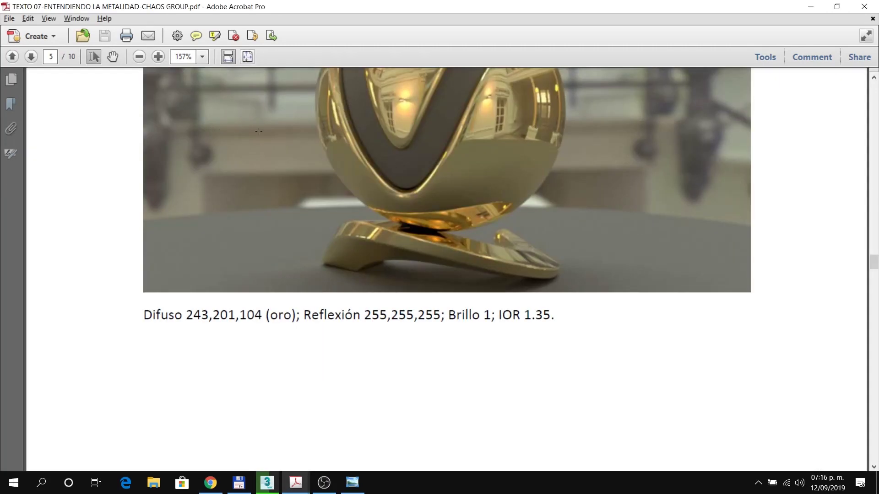
click(234, 483)
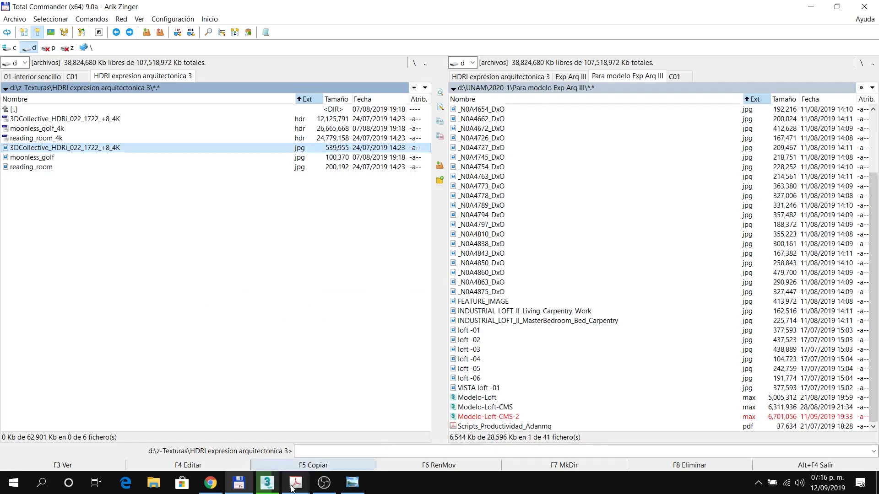
mouse_move(296, 485)
click(248, 446)
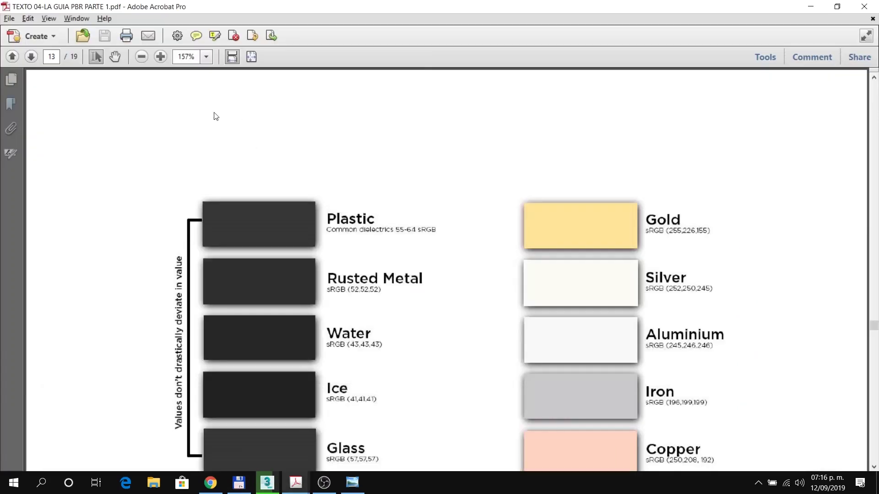
click(252, 56)
scroll(407, 258, up, 7)
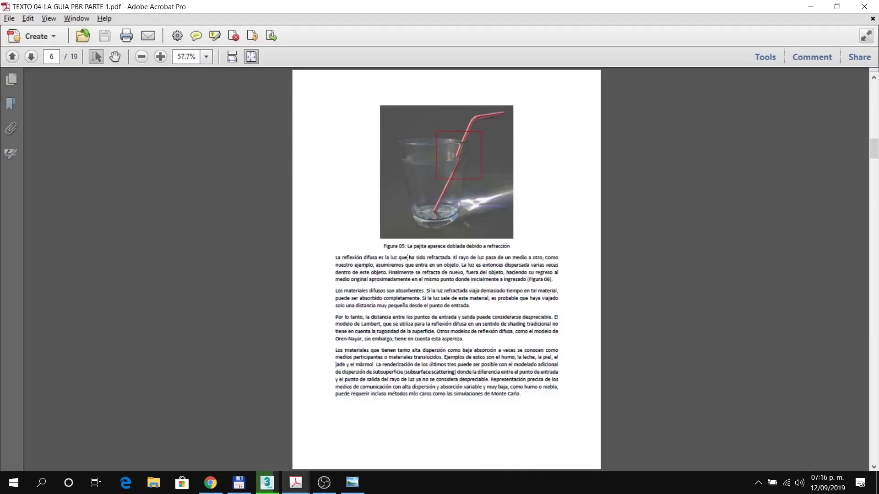
scroll(408, 257, up, 5)
scroll(408, 259, down, 4)
scroll(407, 261, down, 5)
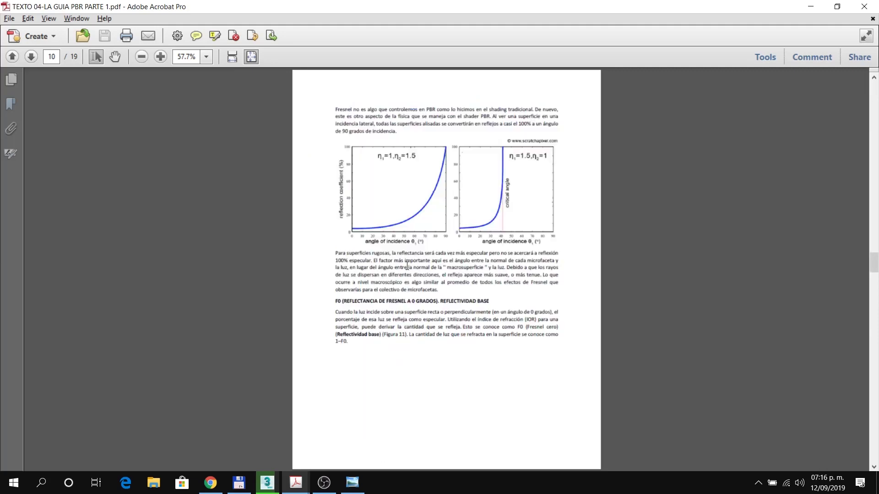
scroll(407, 266, down, 1)
scroll(408, 266, up, 1)
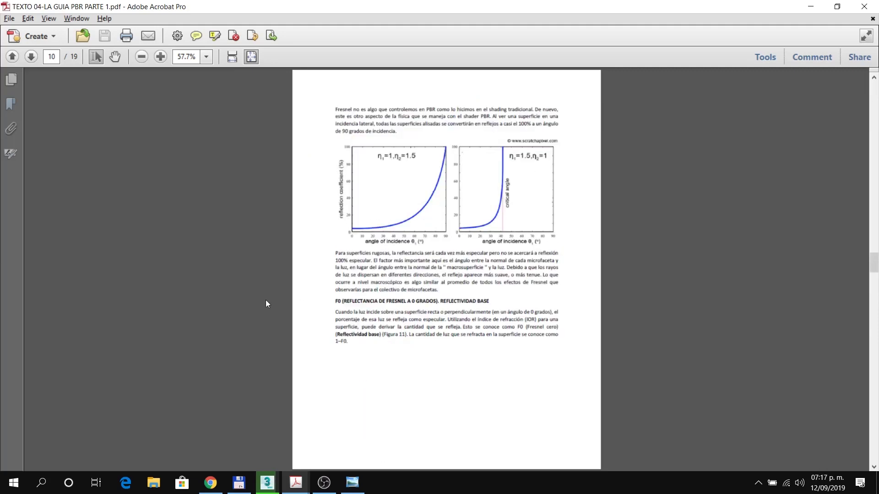
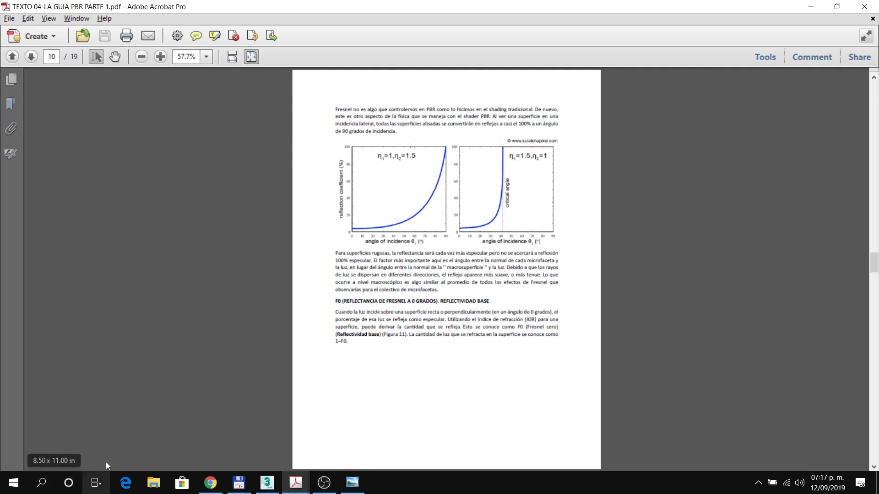
Step: Return to 3ds Max, add a point to the Falloff map's mix curve, and lower it close to zero
click(267, 482)
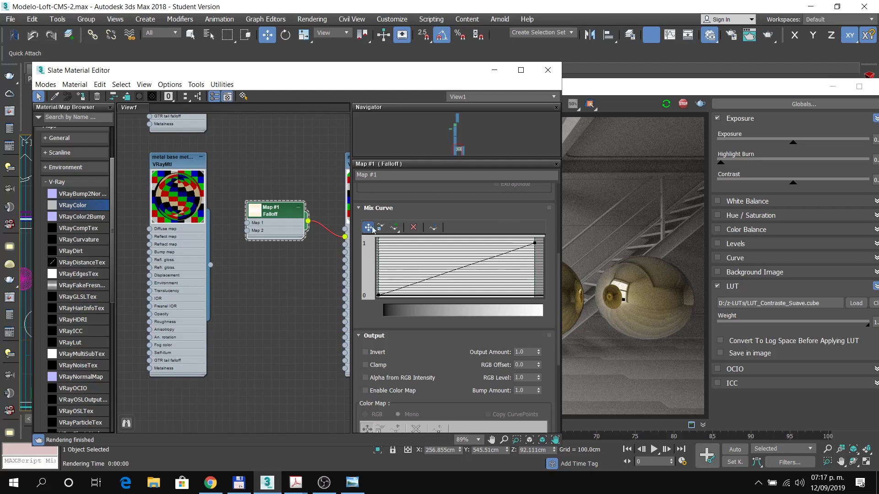
scroll(461, 227, up, 1)
scroll(461, 226, up, 2)
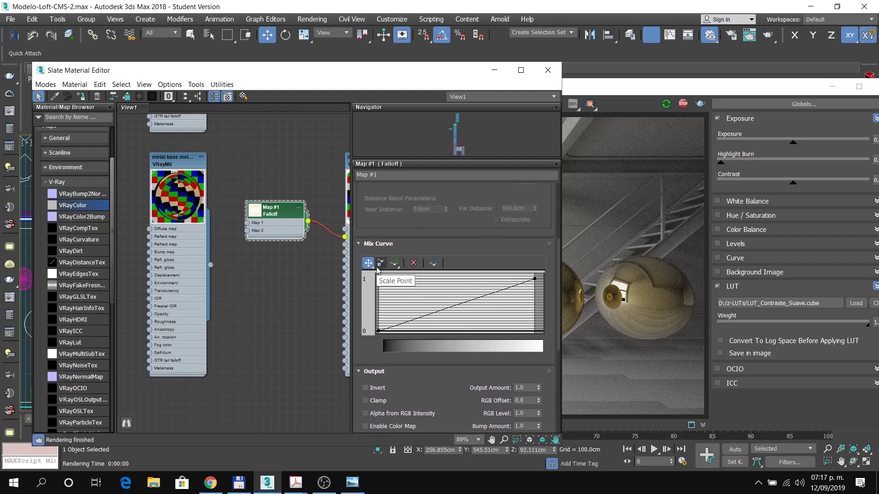
click(394, 263)
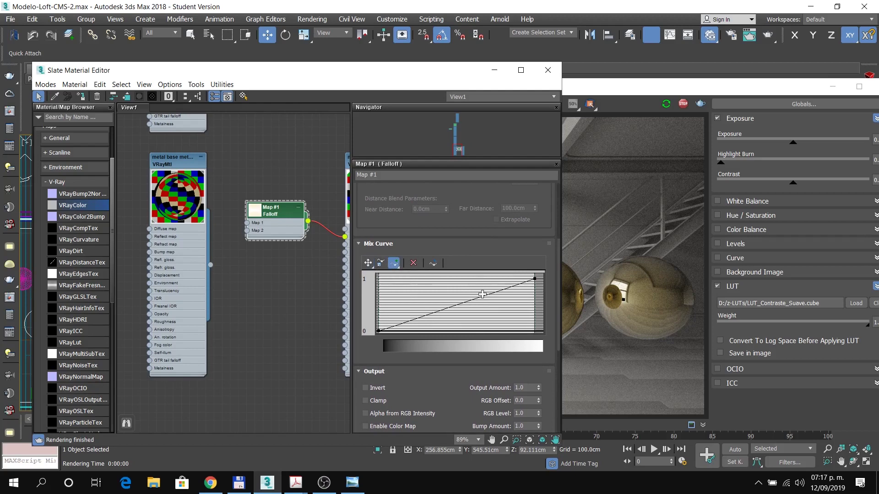
click(477, 299)
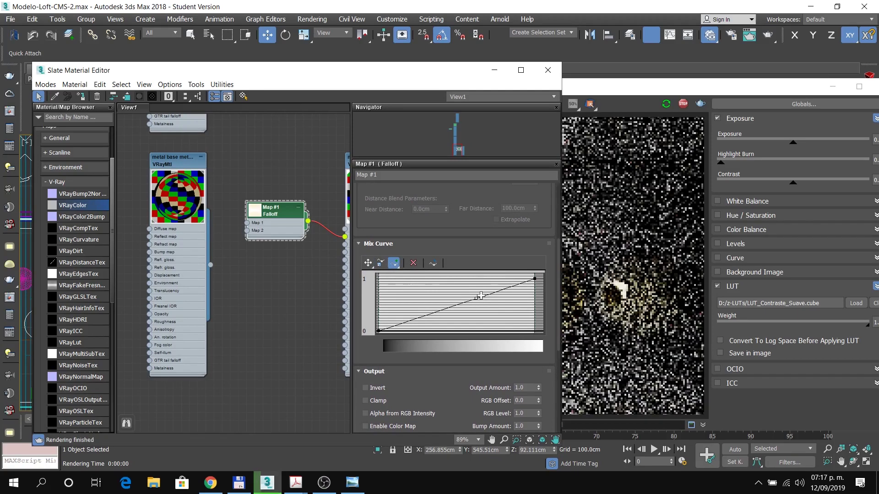
click(368, 264)
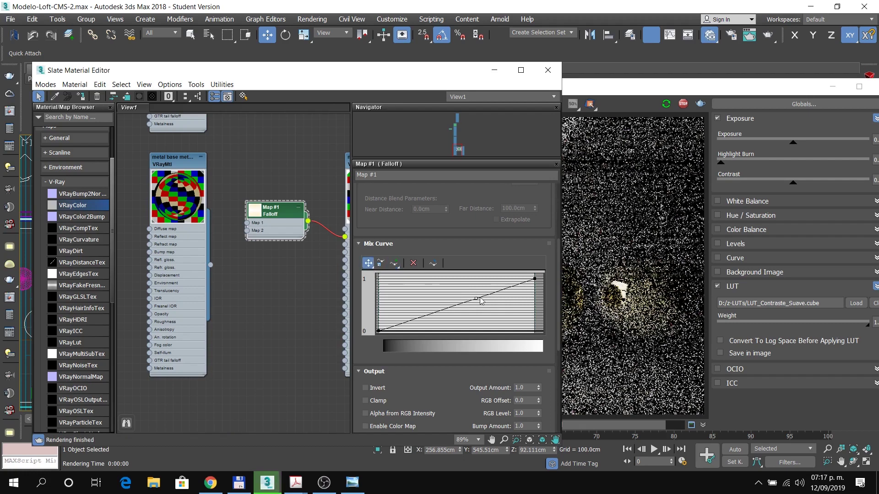
drag(473, 296, 480, 325)
Step: Convert the new mix curve point to Bezier-Corner, shape a smooth Fresnel-like rise, and check the spheres in the V-Ray frame buffer
right_click(481, 326)
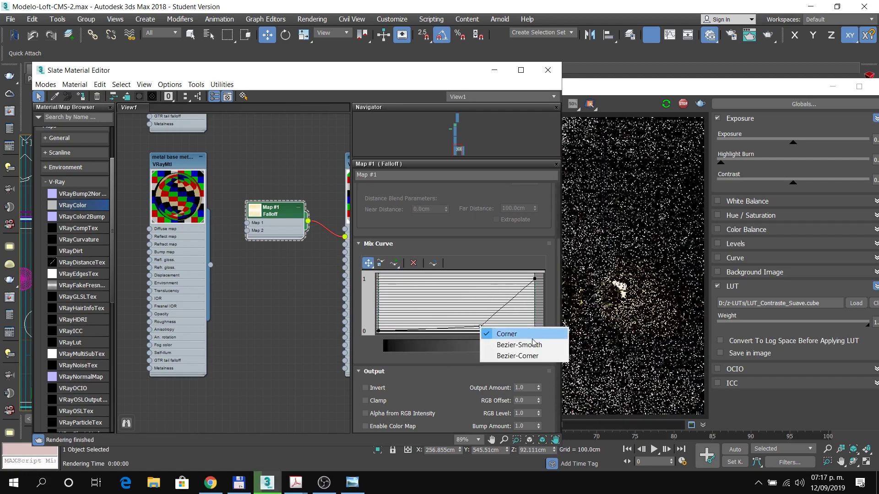
click(529, 356)
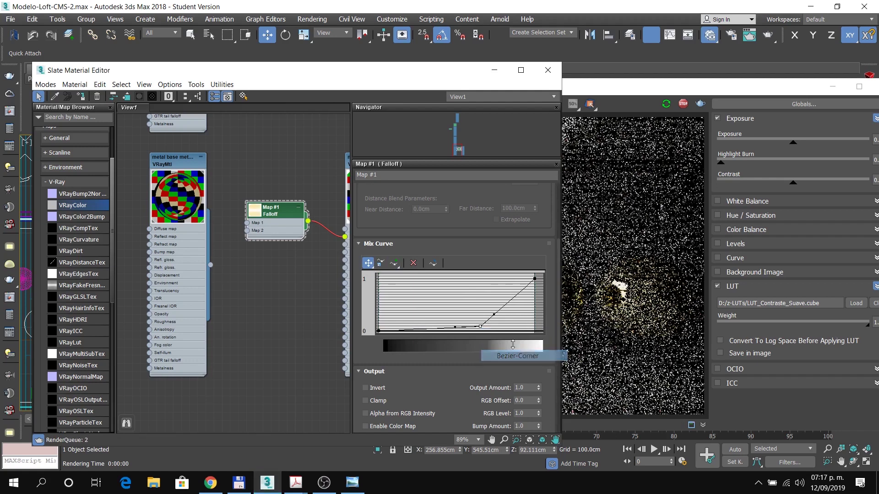
mouse_move(476, 318)
mouse_down()
mouse_move(487, 335)
mouse_move(510, 321)
mouse_move(533, 322)
mouse_move(486, 333)
mouse_move(472, 326)
mouse_up()
click(484, 308)
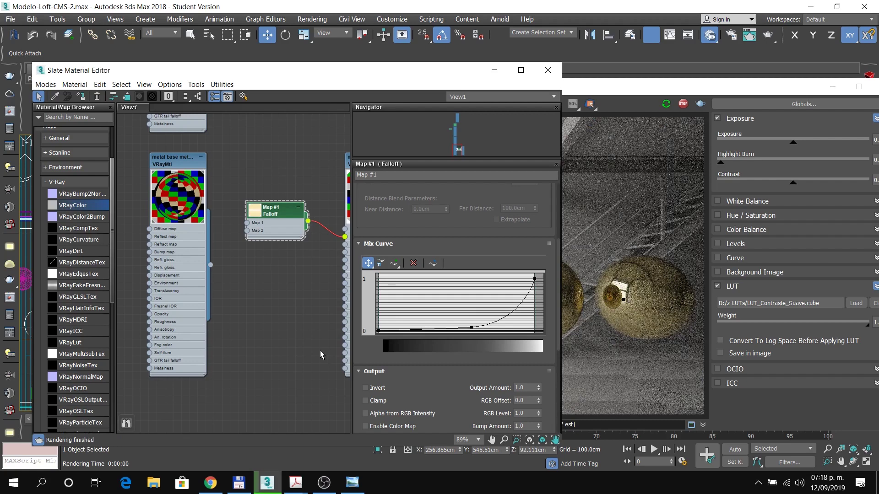
click(691, 90)
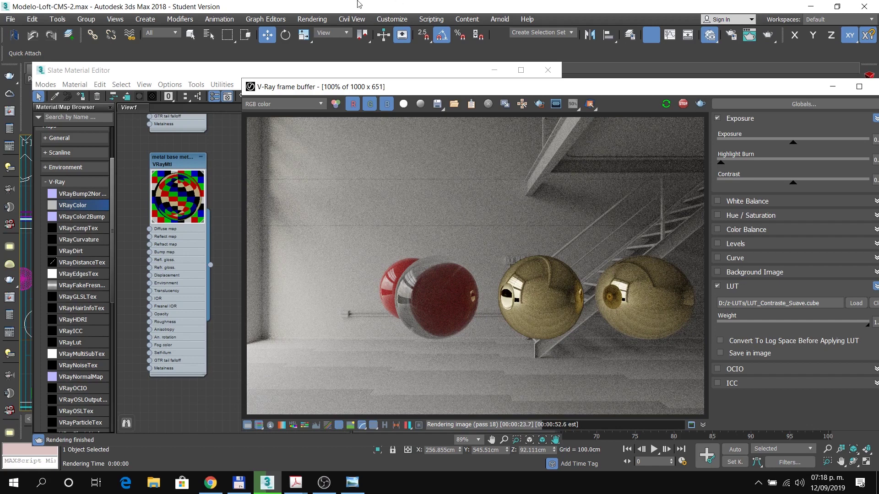
click(205, 76)
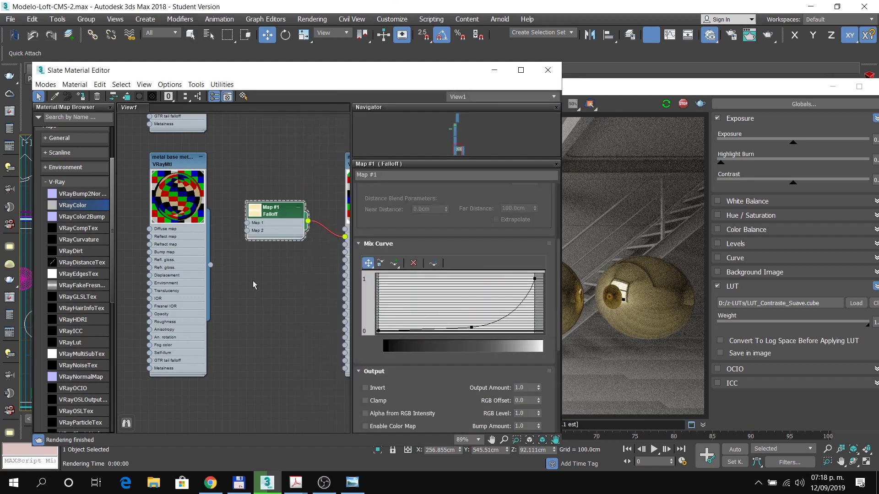
Step: Duplicate the metal base metalness material beside metalico base glossines and name the copy metalico base ior
scroll(253, 281, down, 5)
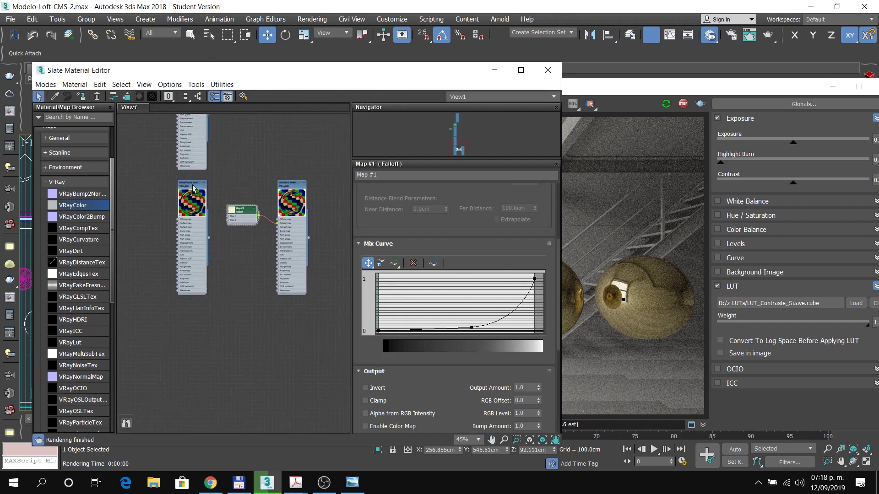
shift+drag(193, 186, 340, 185)
middle_drag(326, 167, 263, 157)
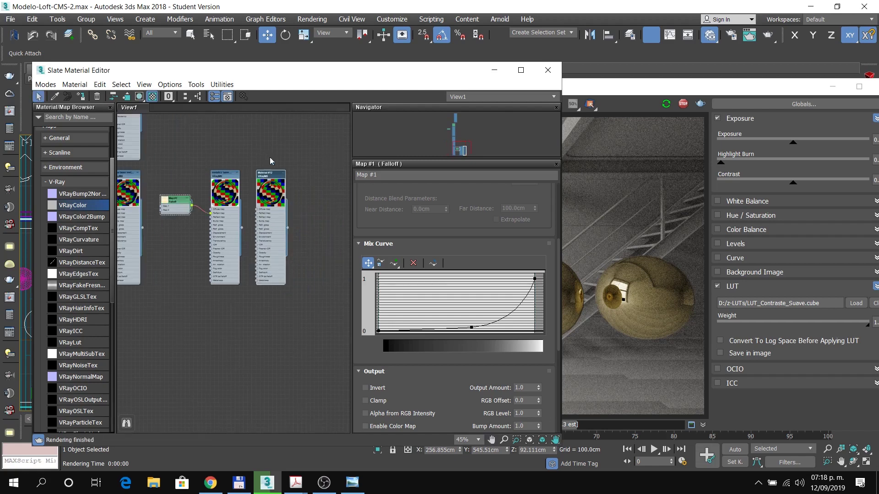
scroll(277, 176, up, 3)
scroll(277, 177, up, 2)
double_click(261, 179)
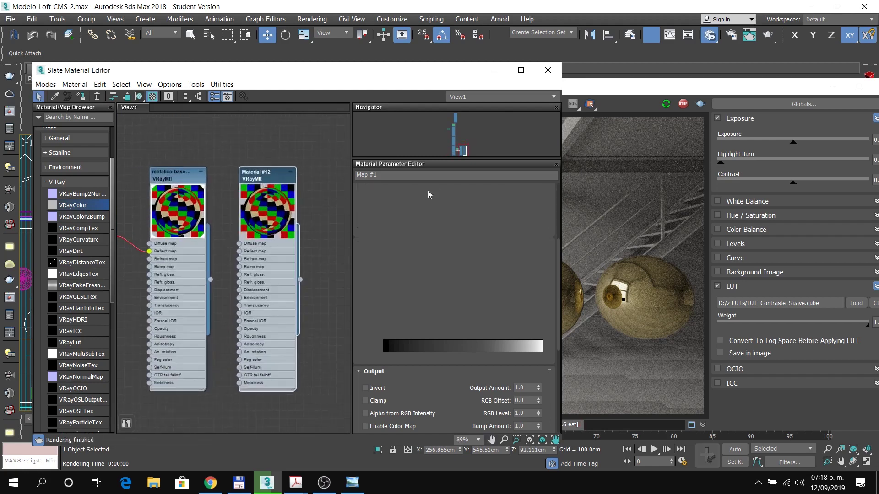
click(405, 176)
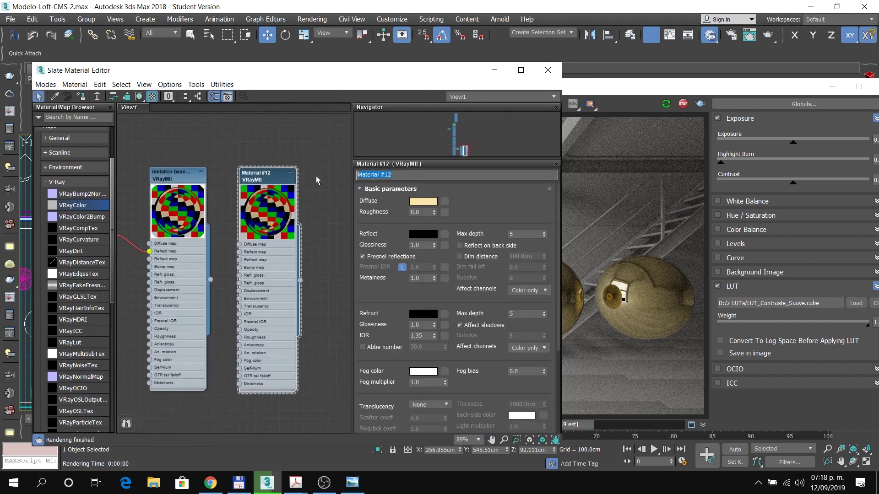
text(metalico base ior)
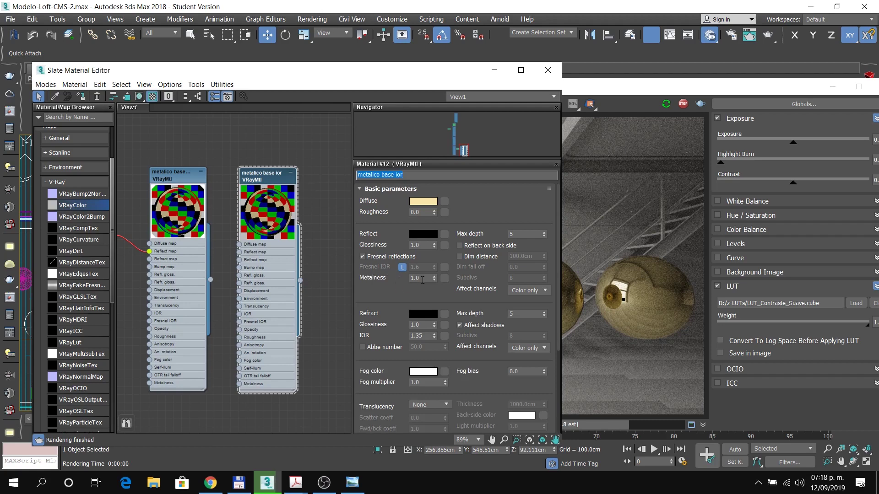
scroll(213, 272, down, 5)
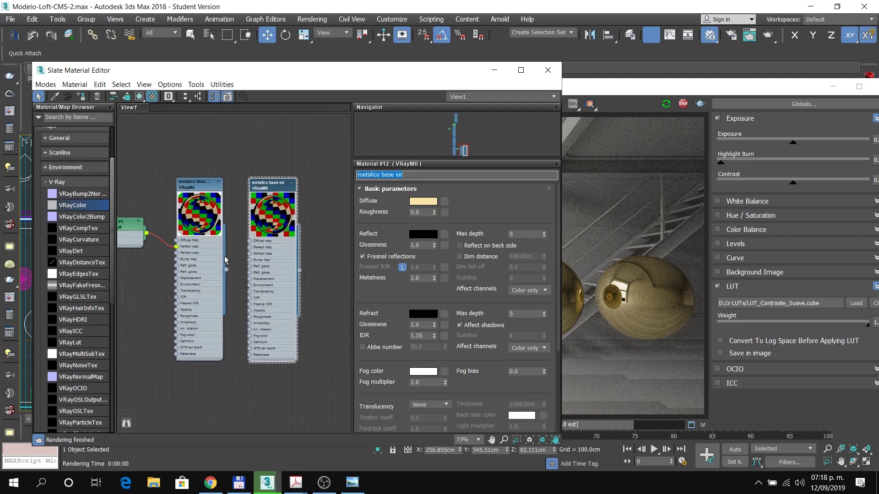
Step: Clone the selected sphere about 198 cm along negative Y in the Top view
click(546, 72)
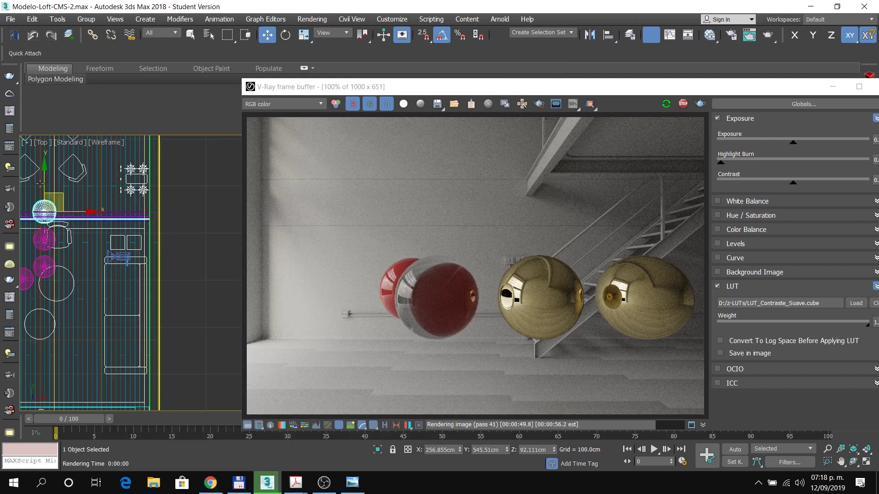
mouse_move(42, 183)
mouse_down()
mouse_move(59, 291)
mouse_move(64, 272)
mouse_up()
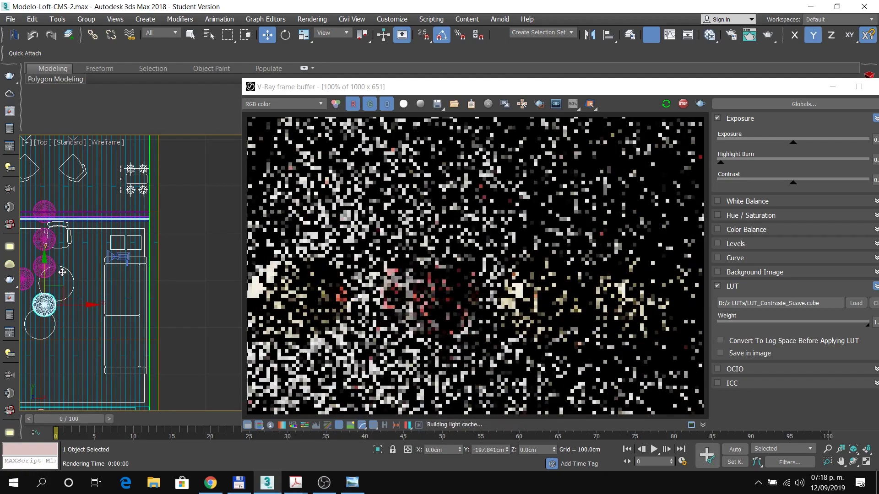
click(440, 293)
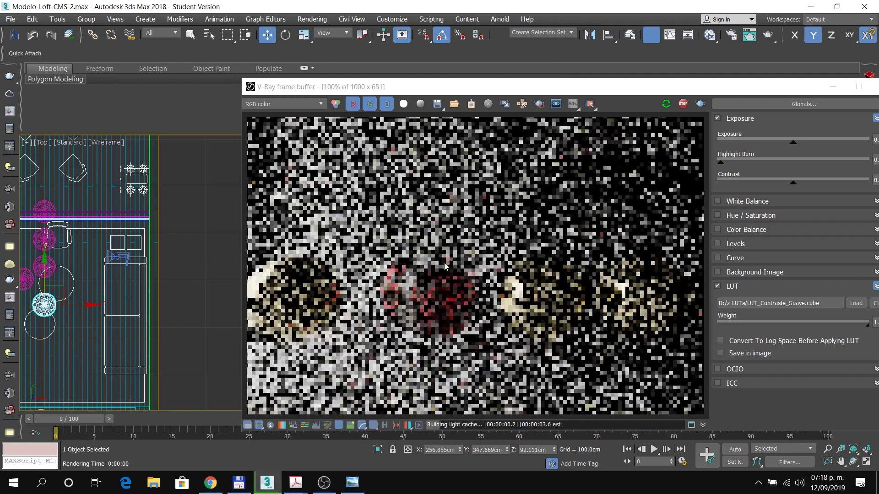
Step: Assign metalico base ior to the cloned sphere and set the material's metalness to 0
click(709, 36)
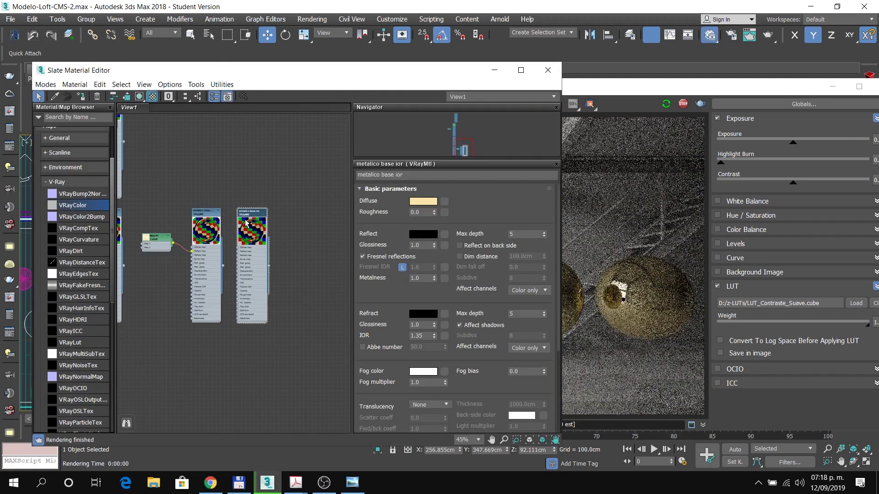
click(79, 97)
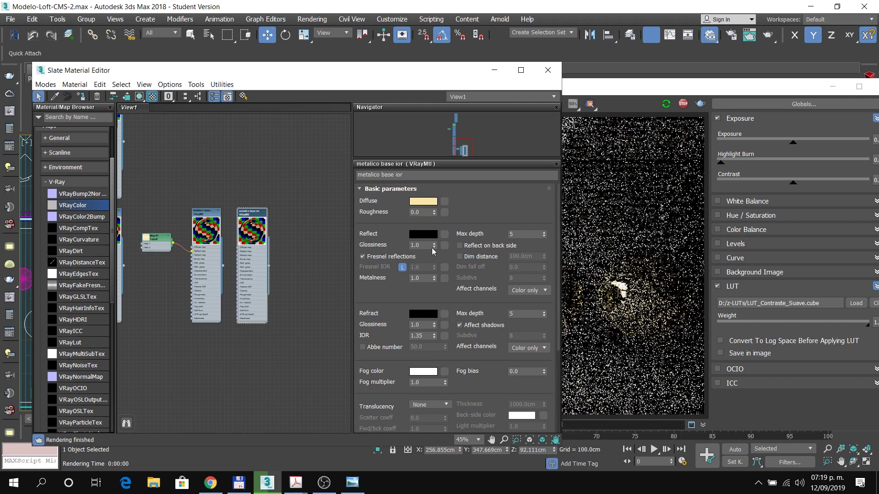
drag(424, 278, 397, 276)
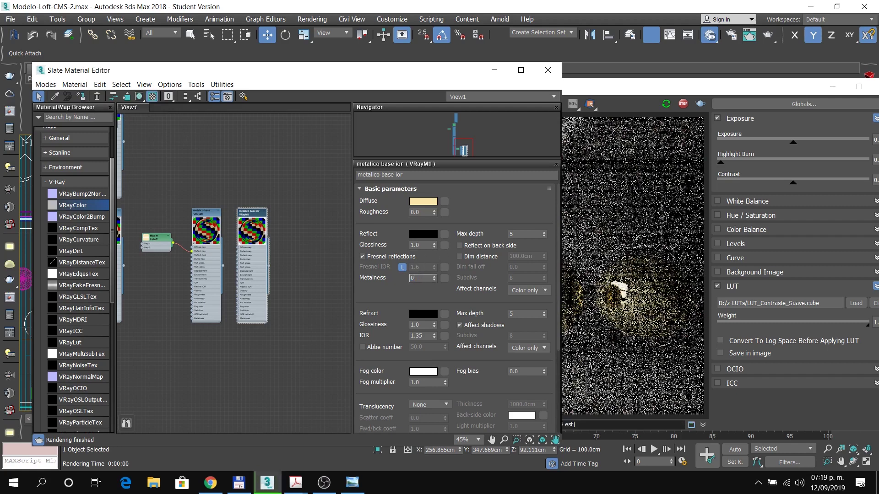
text(0)
key(Return)
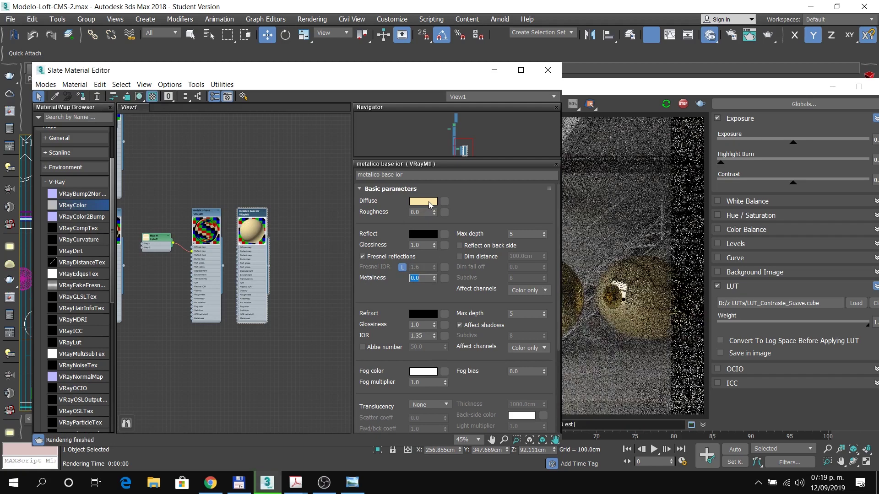
Step: Check metalico base ior's diffuse color values and compare the spheres in the V-Ray frame buffer
click(423, 202)
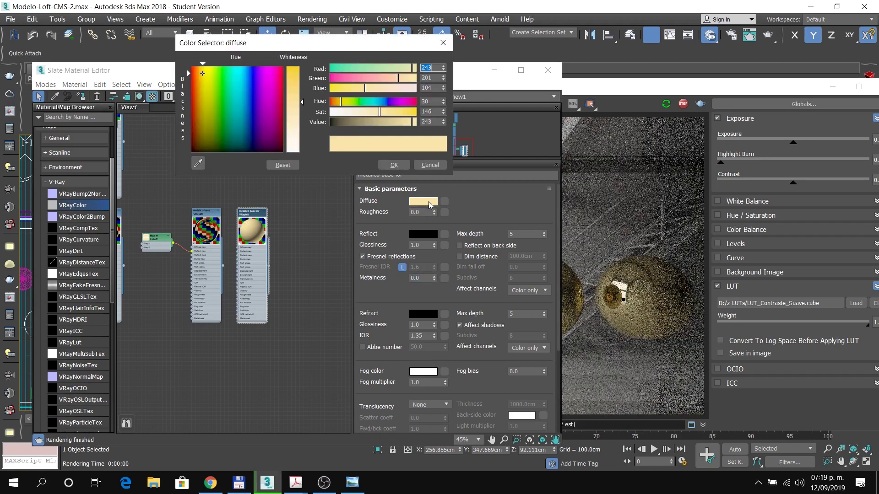
click(443, 46)
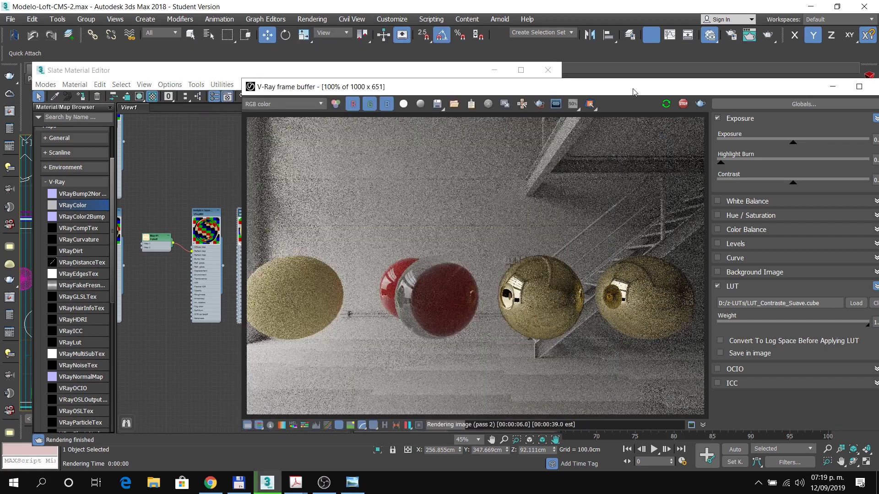
click(632, 296)
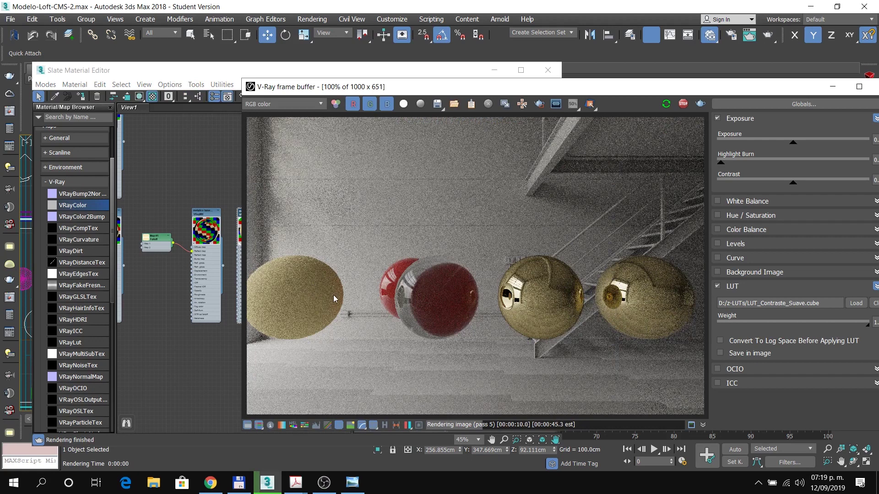
Step: Switch to Materiales Vray -p1.pdf and examine the Fresnel IOR versus reflection glossiness chart
click(304, 486)
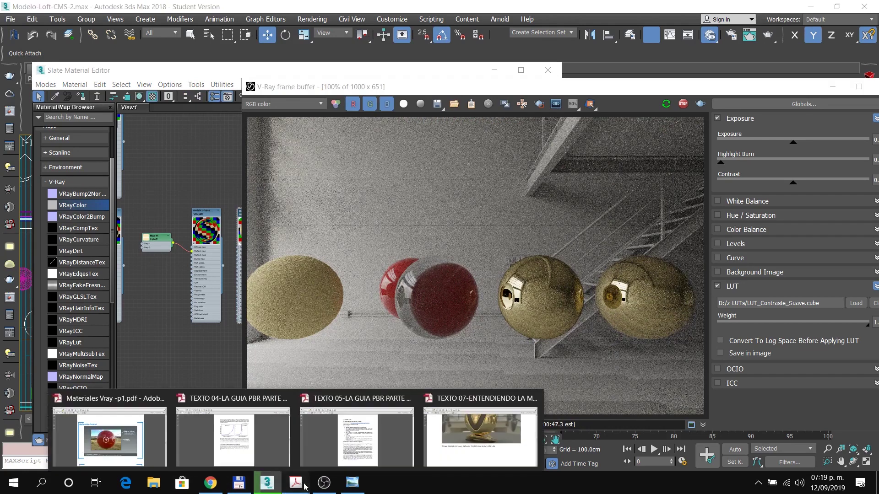
click(150, 427)
scroll(149, 432, down, 3)
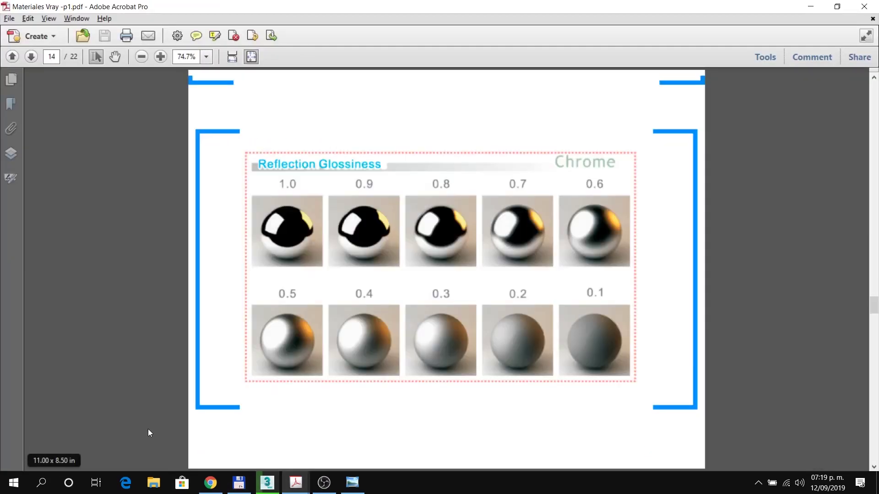
scroll(149, 433, down, 2)
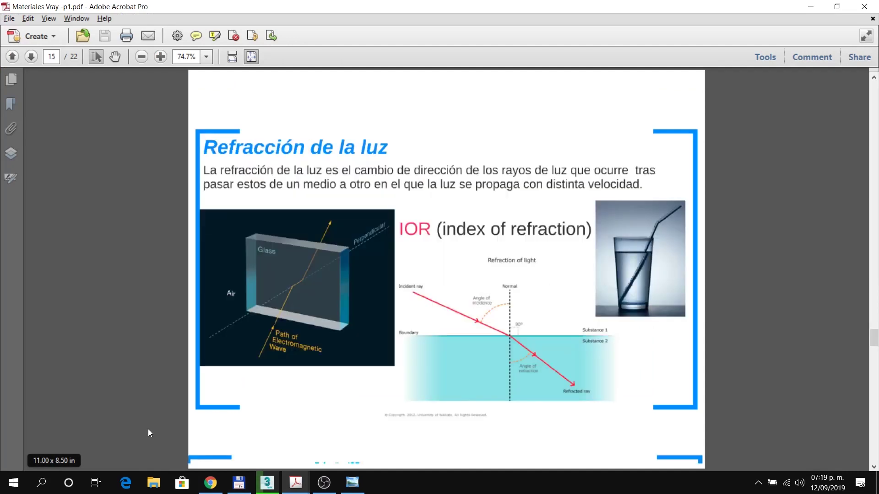
scroll(149, 432, down, 1)
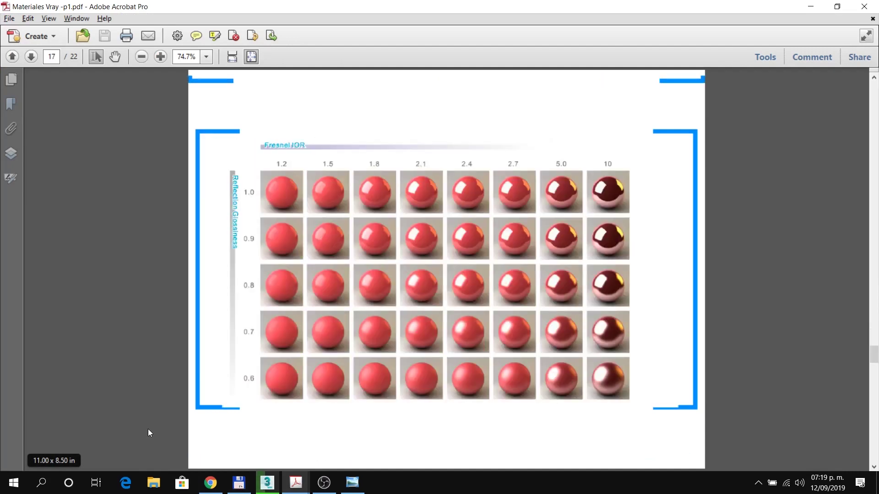
scroll(148, 430, down, 1)
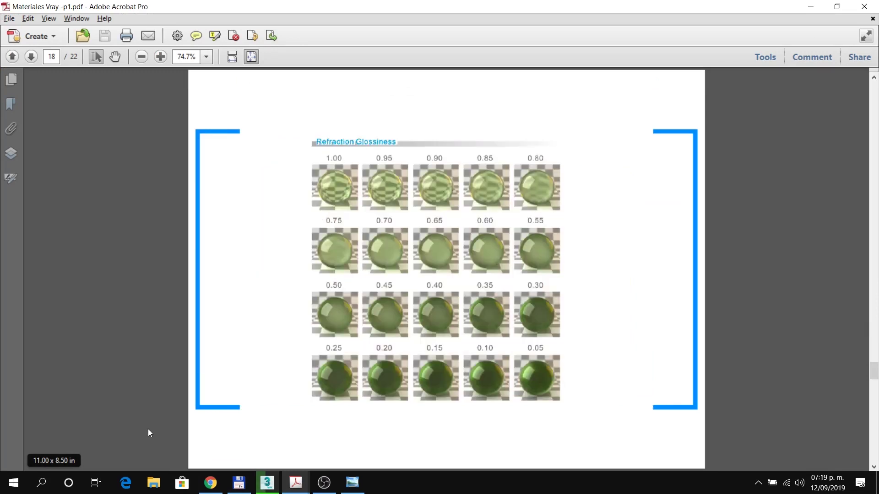
scroll(148, 429, down, 1)
scroll(148, 429, up, 2)
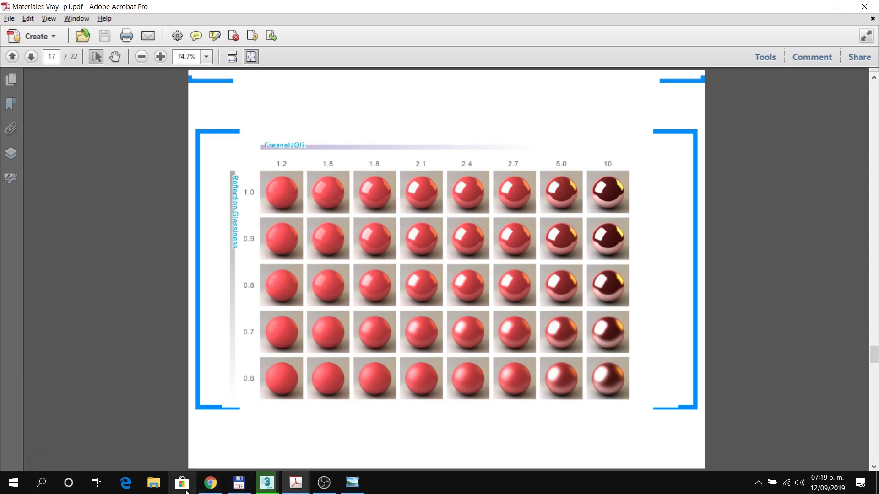
Step: Return to 3ds Max, set metalico base ior's refraction IOR to 10, and check the render in the V-Ray frame buffer
click(259, 486)
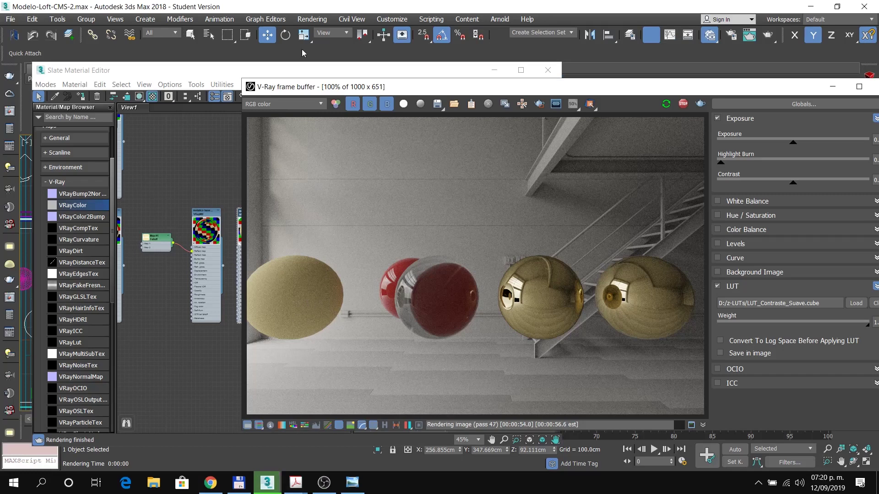
click(366, 70)
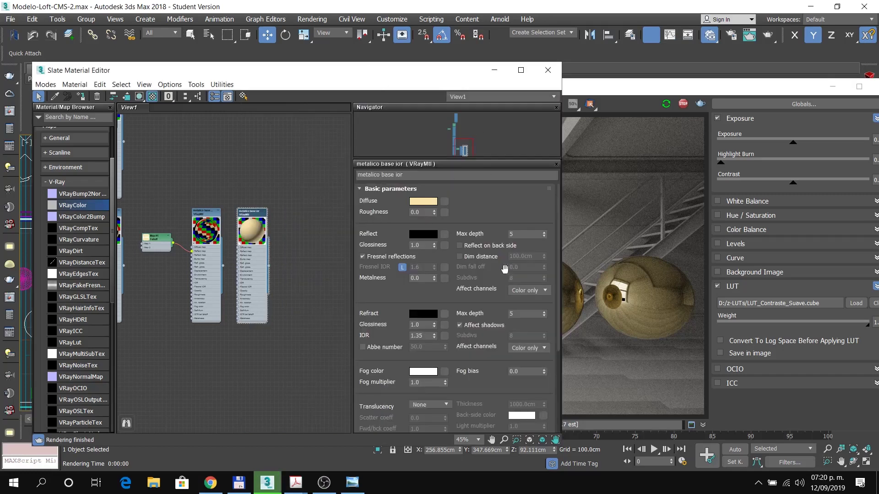
double_click(427, 334)
text(10)
key(Return)
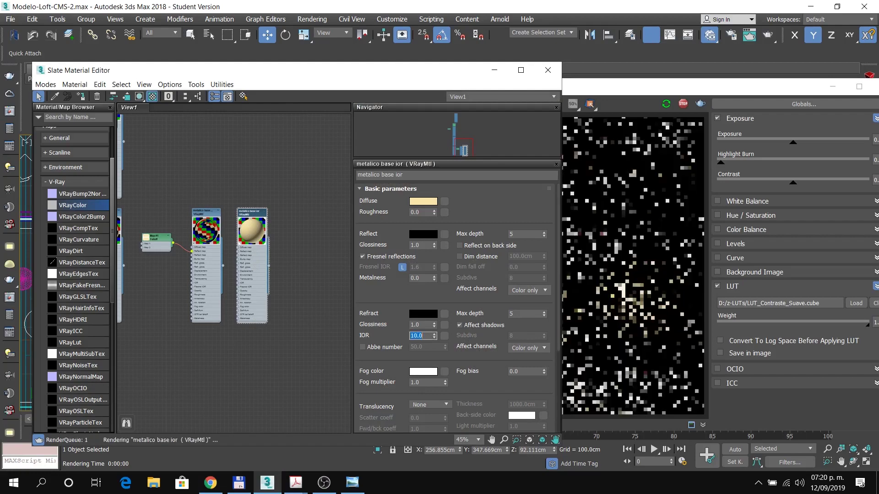
click(673, 91)
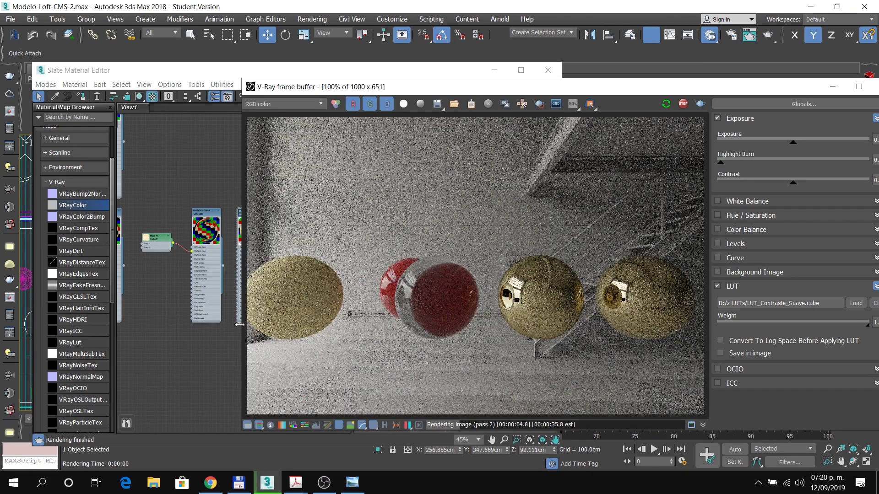
Step: Switch to Chrome, check gold's reflectance on the refractive index page, and bring up the Normal Reflection Coefficient calculator
click(210, 483)
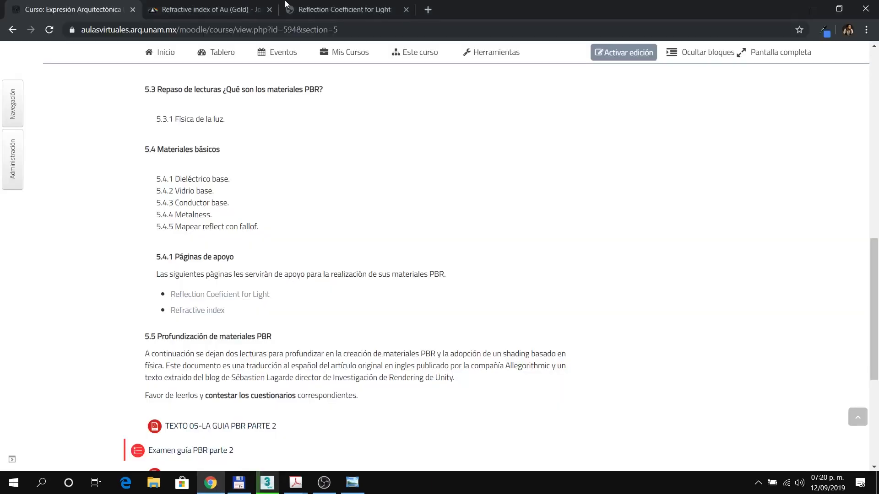
click(301, 10)
click(228, 10)
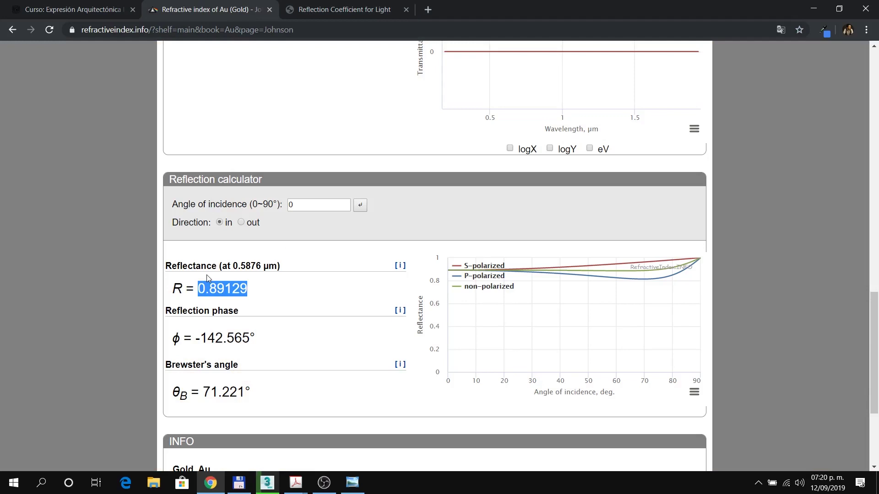
click(322, 10)
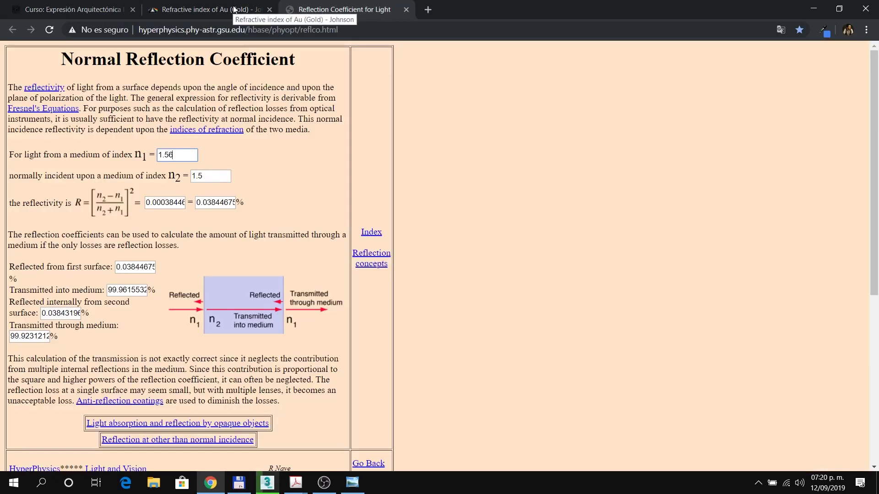
Step: Try n1 values of 20, 30, 40 and 45 in the reflection coefficient calculator
drag(185, 155, 136, 150)
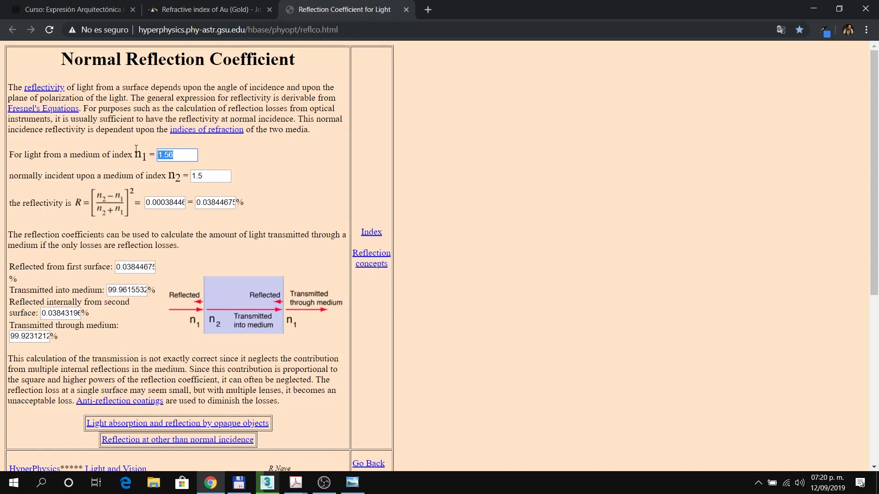
text(20)
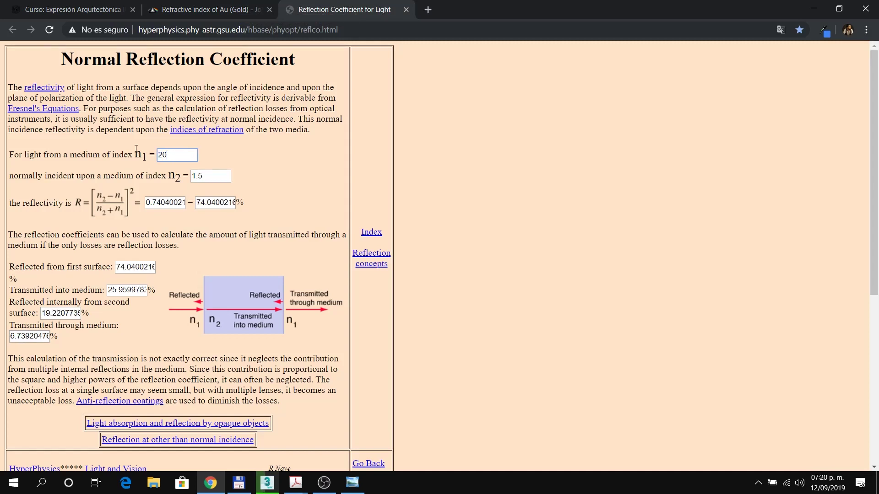
key(BackSpace)
text(30)
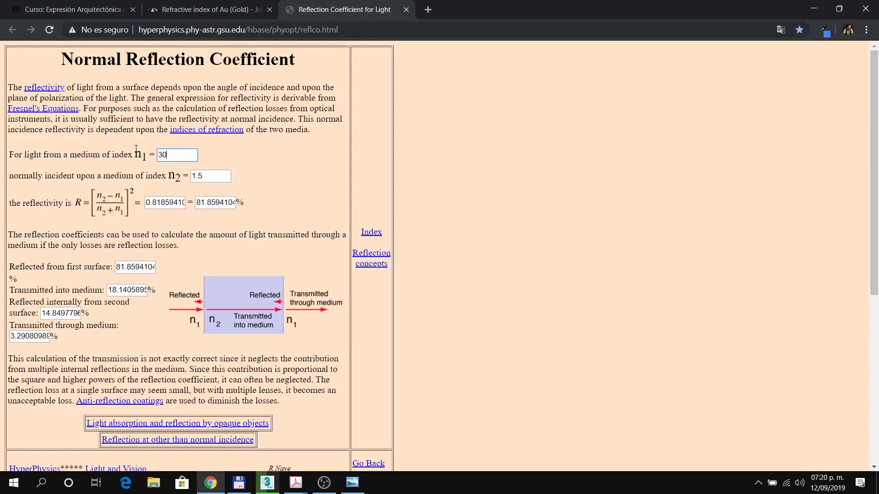
key(BackSpace)
key(BackSpace)
text(40)
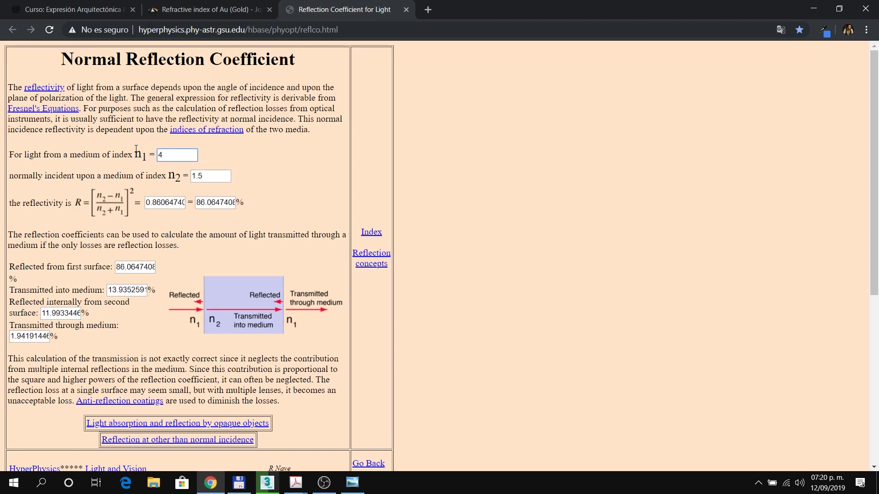
text(5)
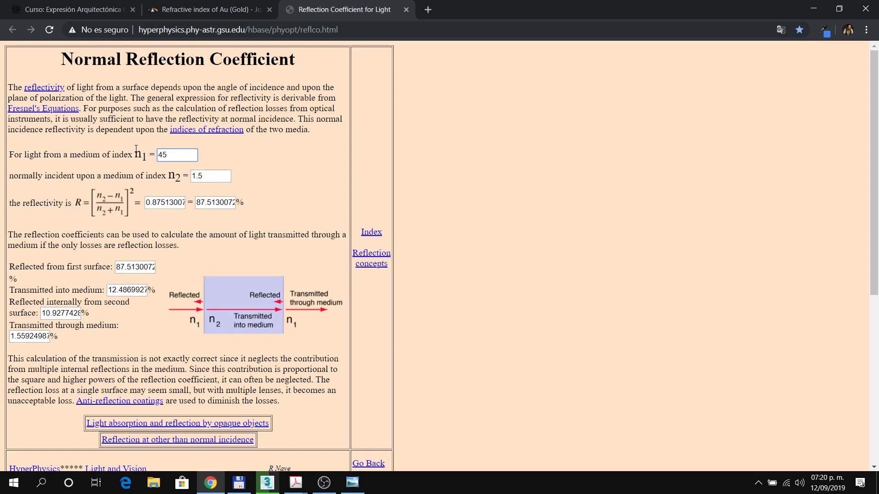
Step: Recheck gold's reflectance, and test n1 values of 47, 48 and 49 in the reflection coefficient calculator
click(184, 6)
click(293, 11)
key(BackSpace)
text(7)
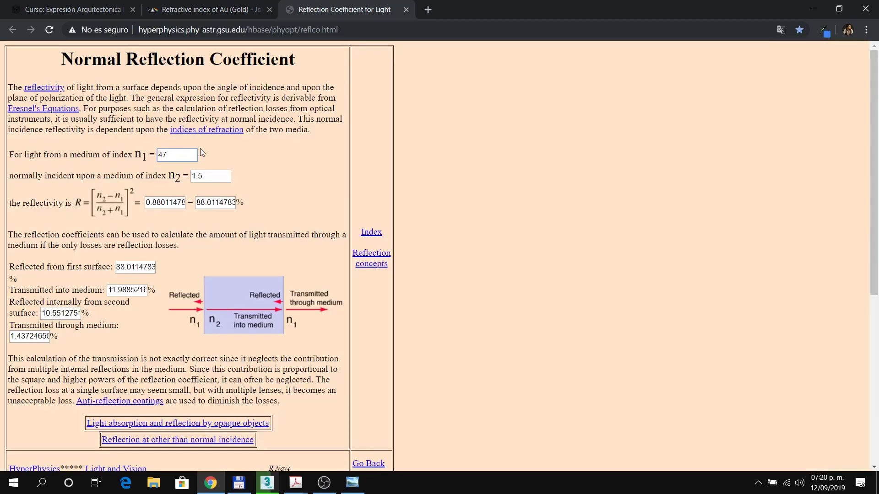
key(BackSpace)
text(8)
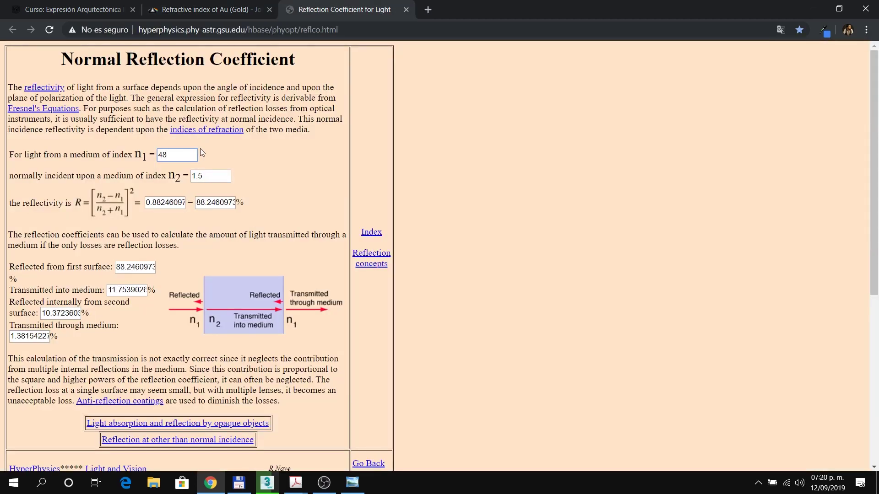
key(BackSpace)
text(9)
Step: Test n1 at 50, 51 and 52 in the calculator to match gold's reflectance, and settle on 51
key(BackSpace)
key(BackSpace)
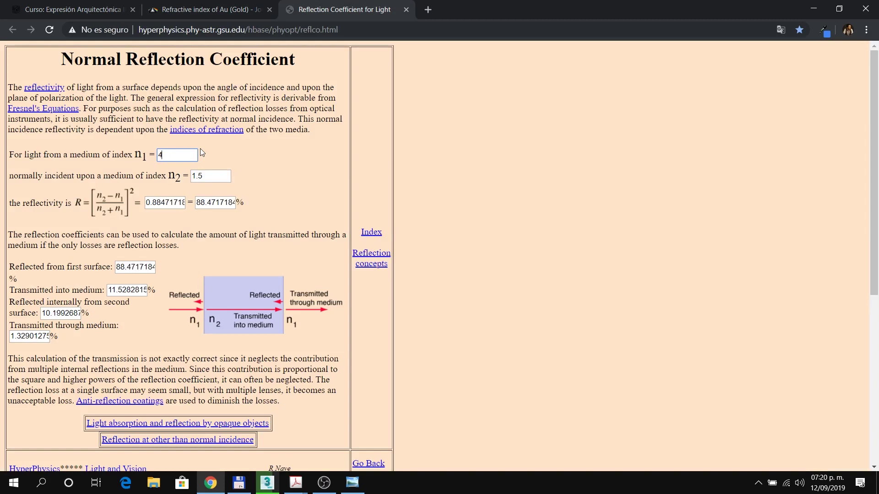
text(50)
key(BackSpace)
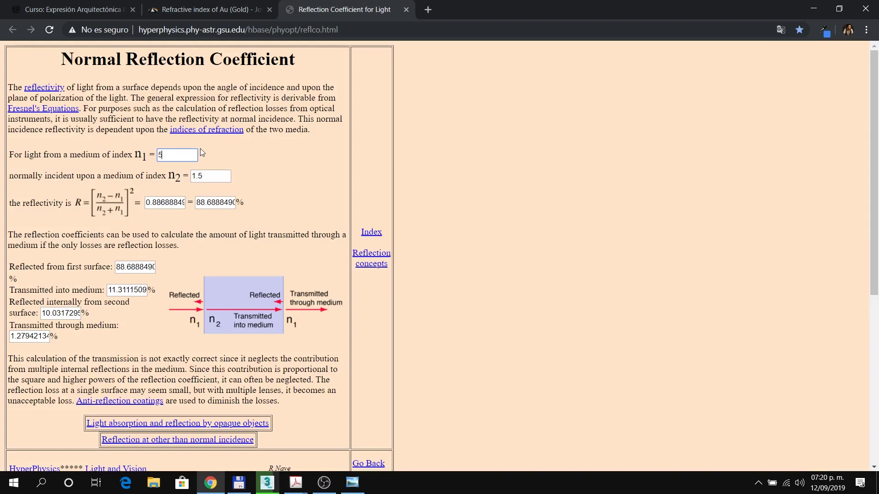
text(1)
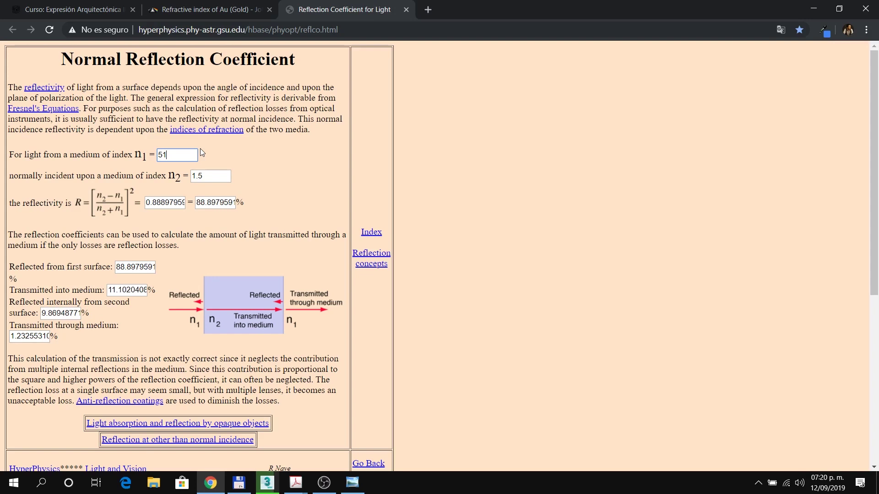
key(BackSpace)
text(2)
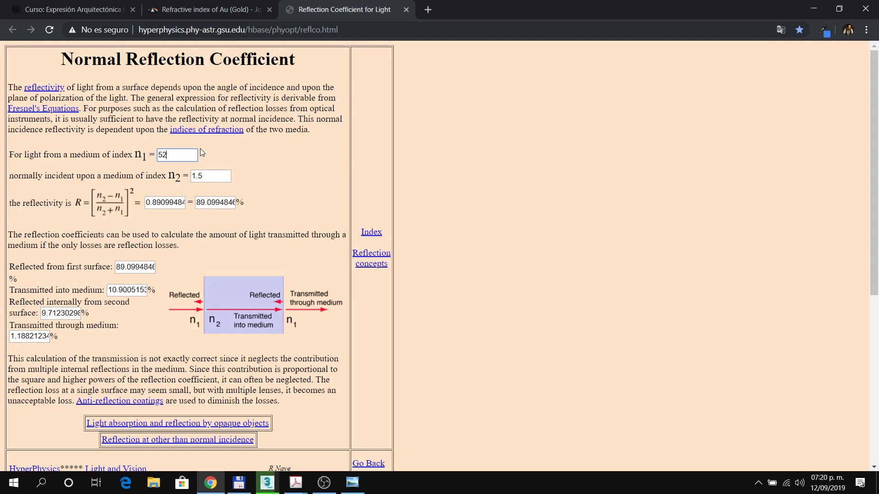
key(BackSpace)
text(1)
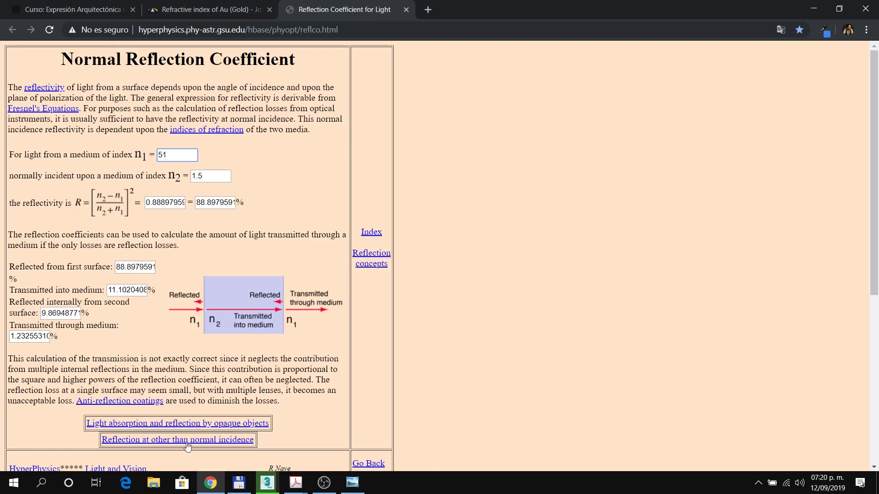
Step: Switch back to 3ds Max, set the metalico base ior material's IOR to 52, and check the render
click(267, 483)
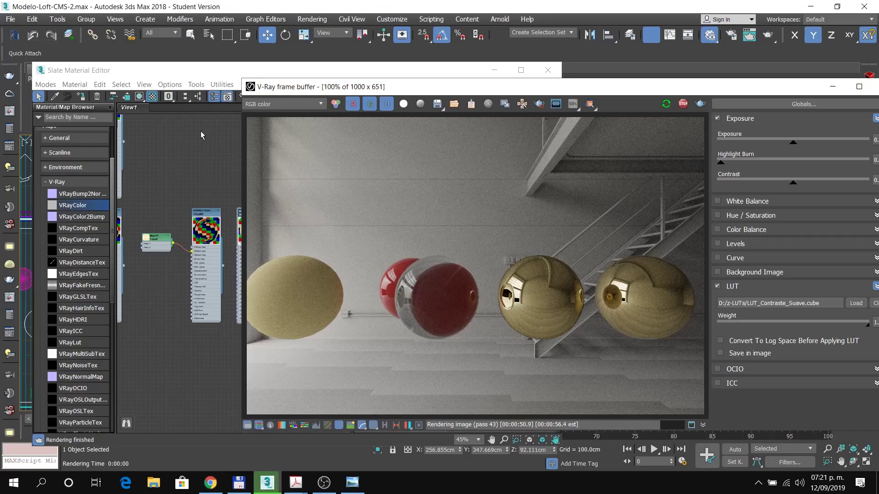
click(219, 71)
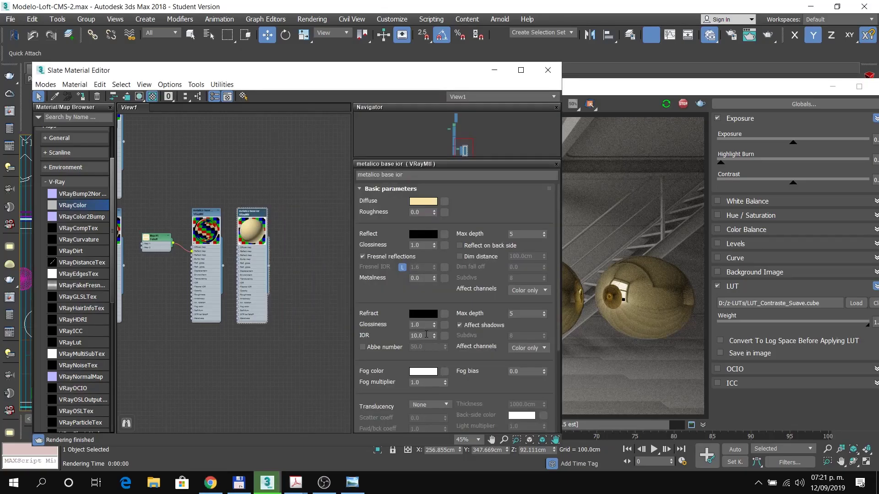
drag(428, 335, 392, 334)
text(52)
key(Return)
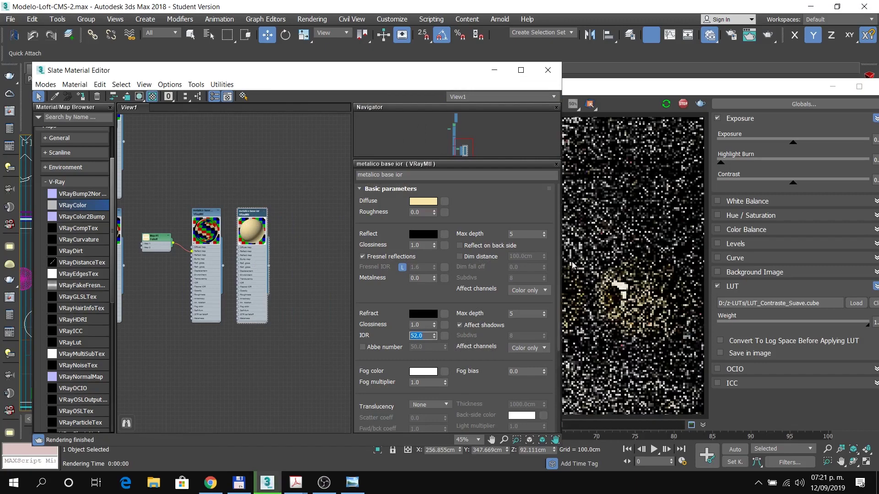
click(601, 87)
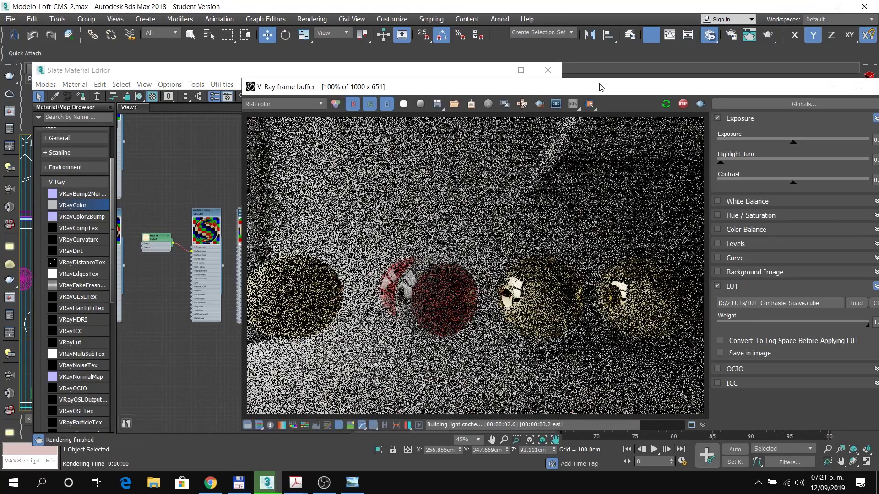
Step: Set the metalico base ior material's reflection colour to pure white (255) and check the spheres in the render
click(386, 72)
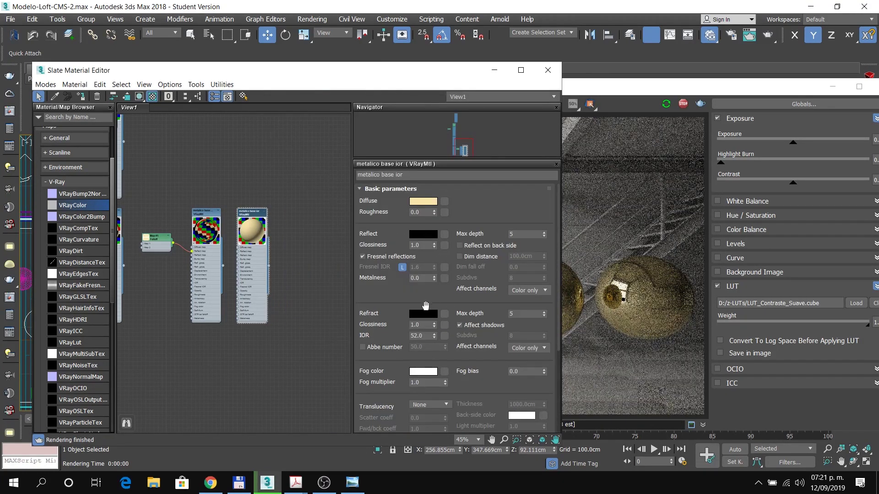
click(420, 239)
drag(298, 86, 298, 153)
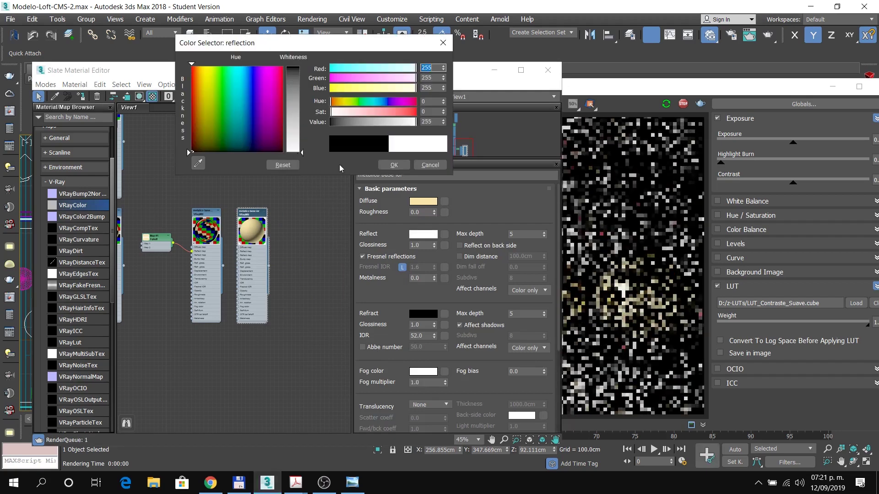
click(392, 166)
click(625, 88)
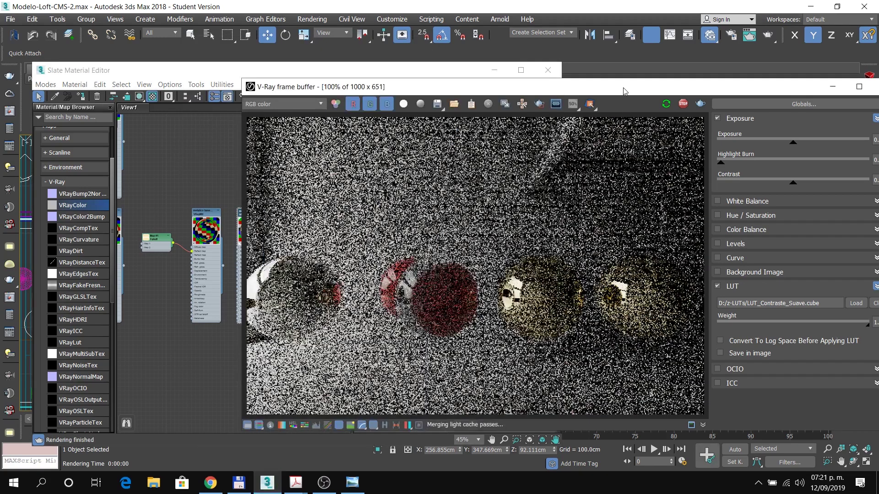
Step: Copy the metalico base ior material's diffuse colour onto its reflection colour and check the render
click(436, 75)
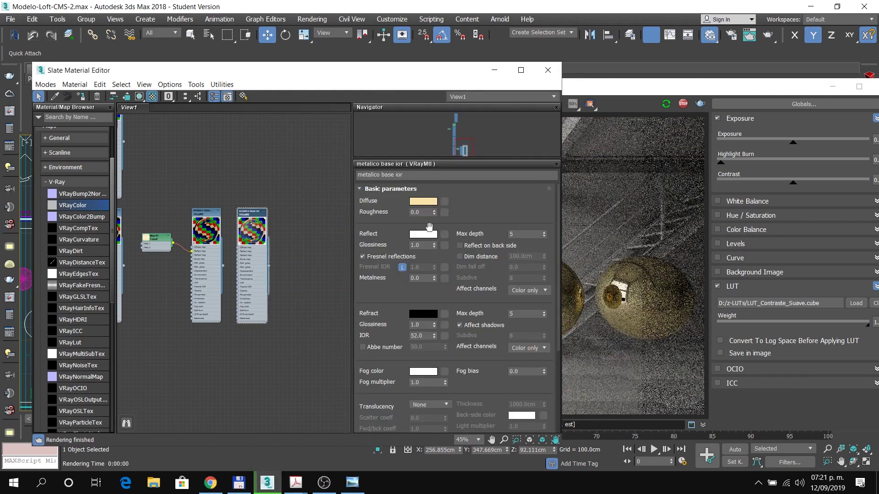
right_click(426, 202)
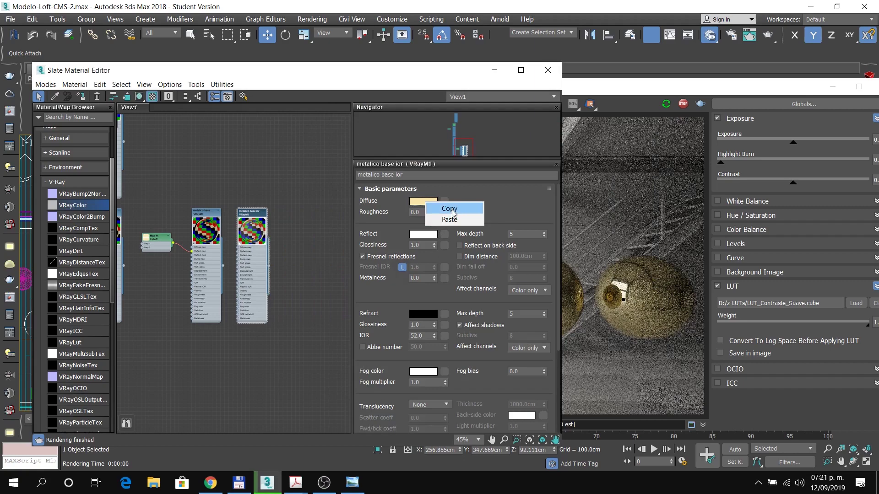
click(450, 209)
right_click(427, 235)
click(452, 253)
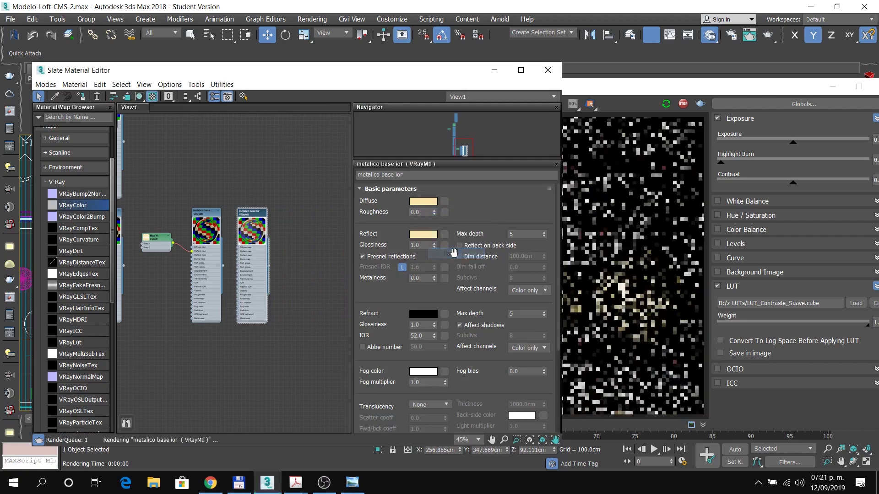
click(594, 93)
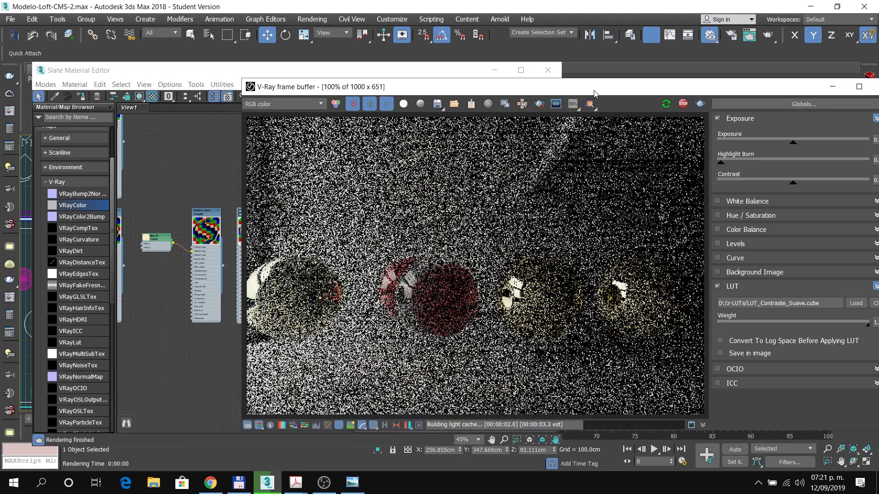
Step: Set the metalico base ior material's diffuse colour to black and check the rendered spheres
click(456, 75)
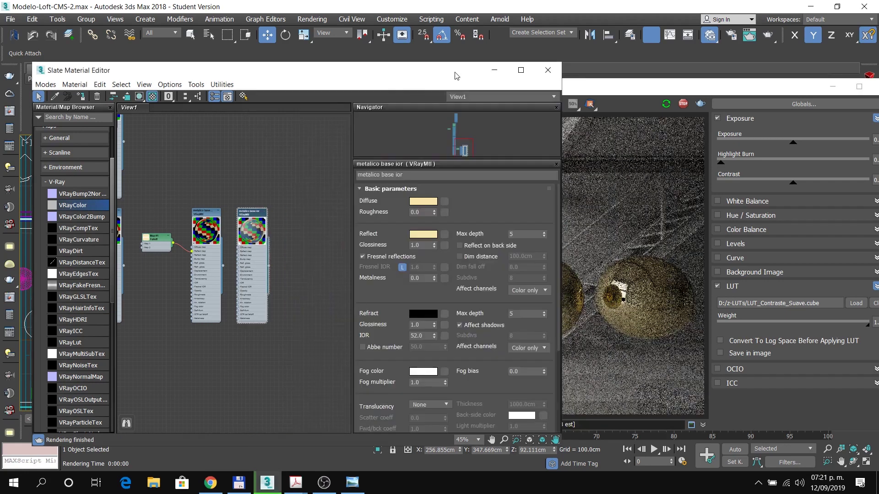
click(424, 202)
click(211, 150)
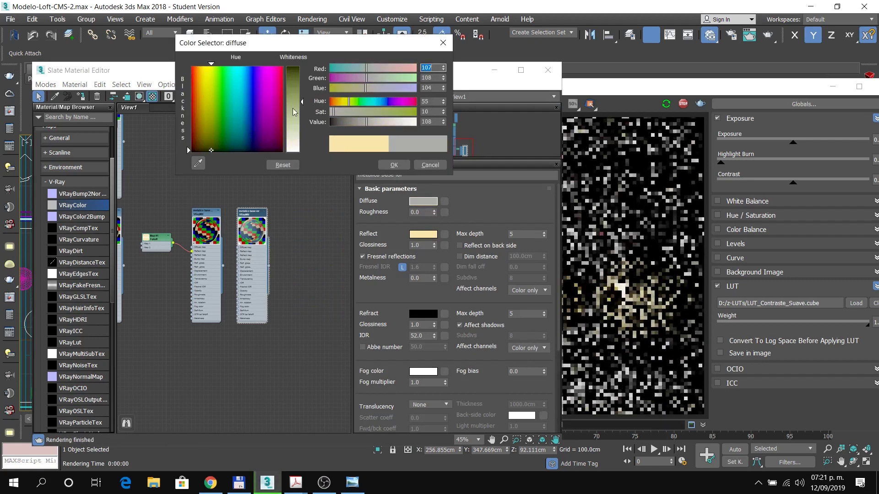
drag(302, 101, 302, 67)
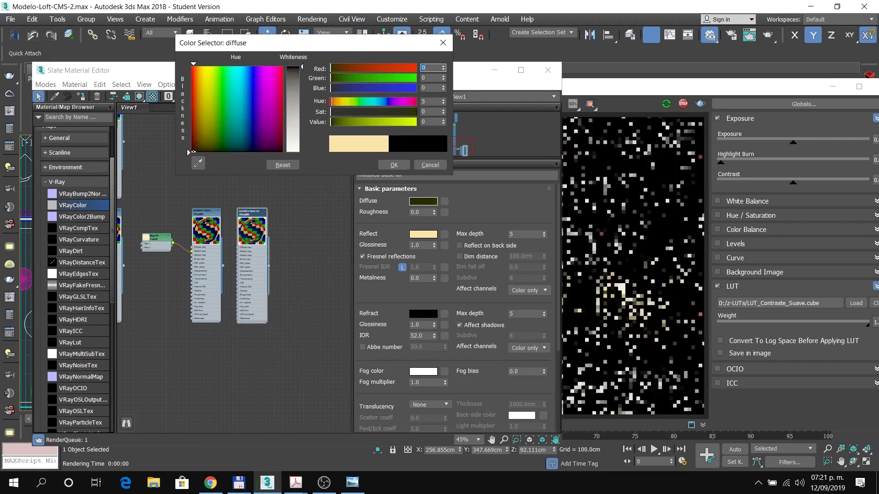
click(387, 164)
click(601, 92)
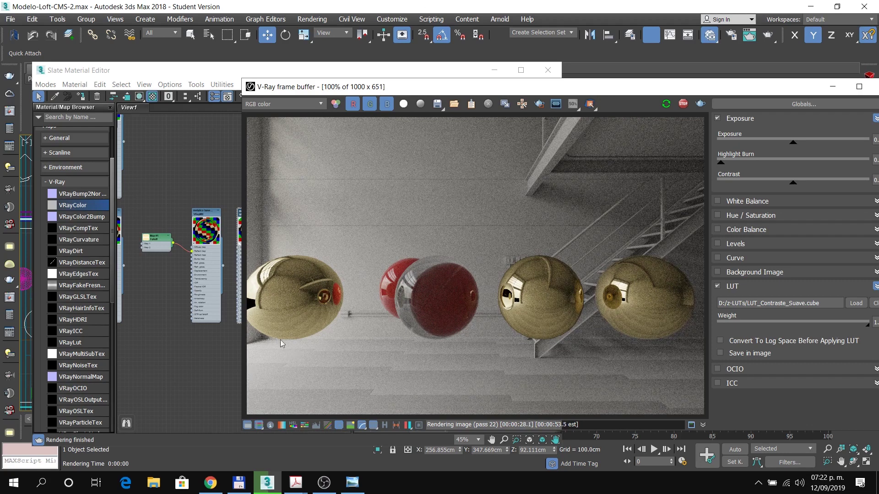
Step: Examine the two metal material nodes side by side and compare their spheres in the render
click(223, 82)
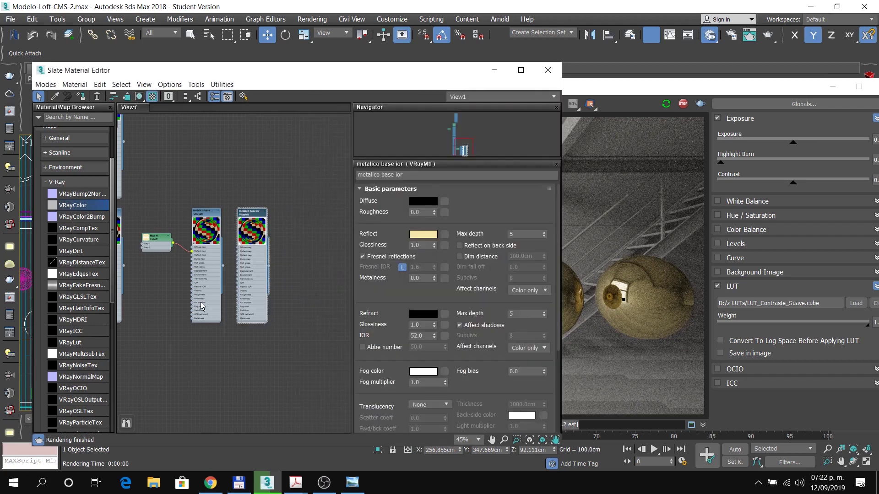
scroll(253, 263, down, 2)
scroll(254, 264, up, 2)
drag(262, 215, 207, 354)
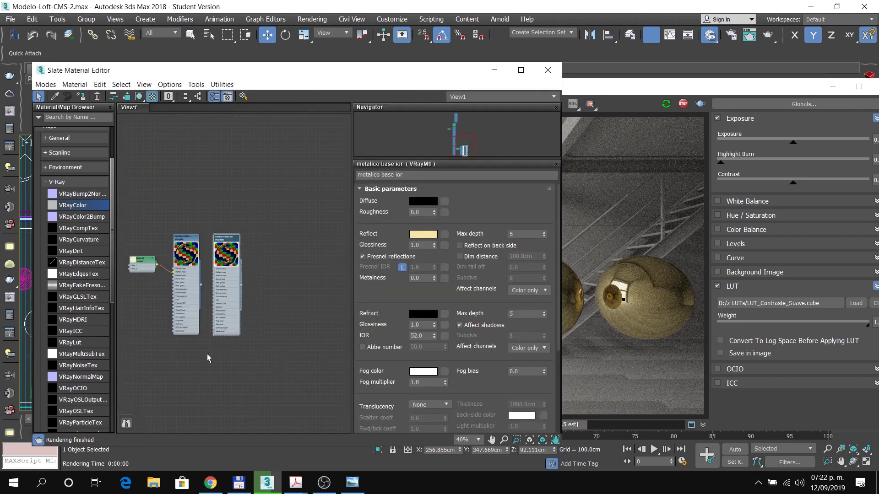
click(234, 236)
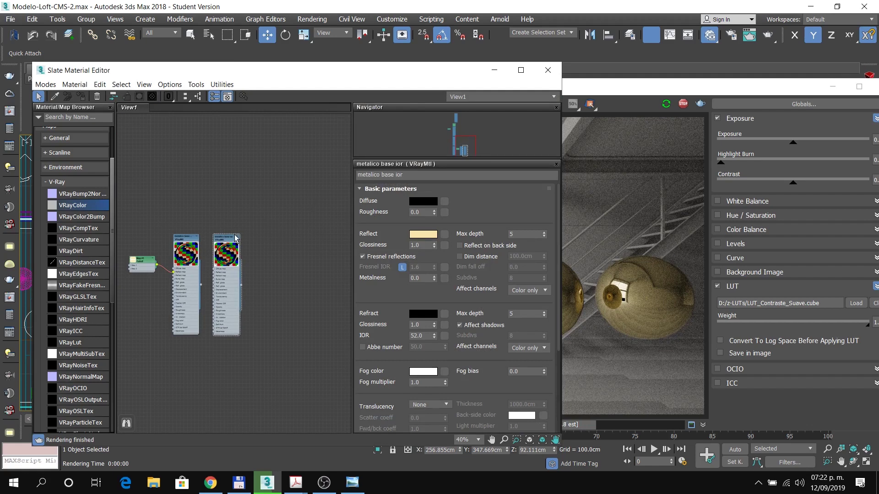
scroll(259, 259, up, 2)
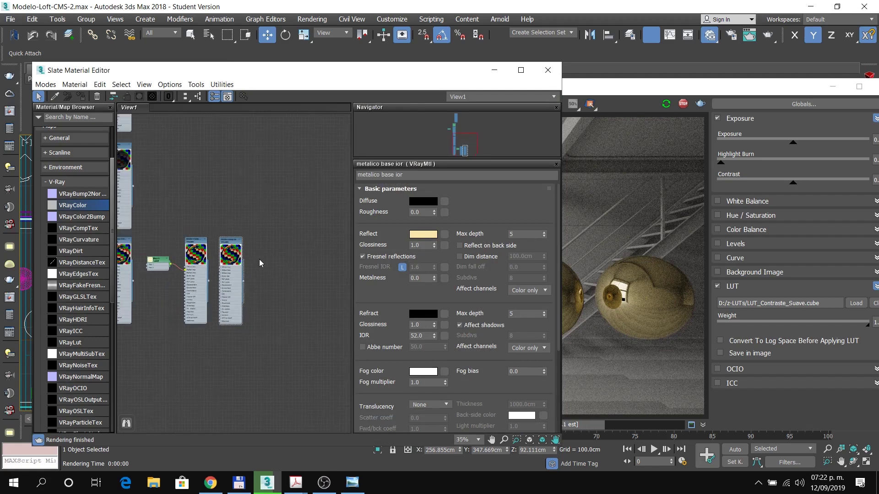
drag(214, 355, 180, 383)
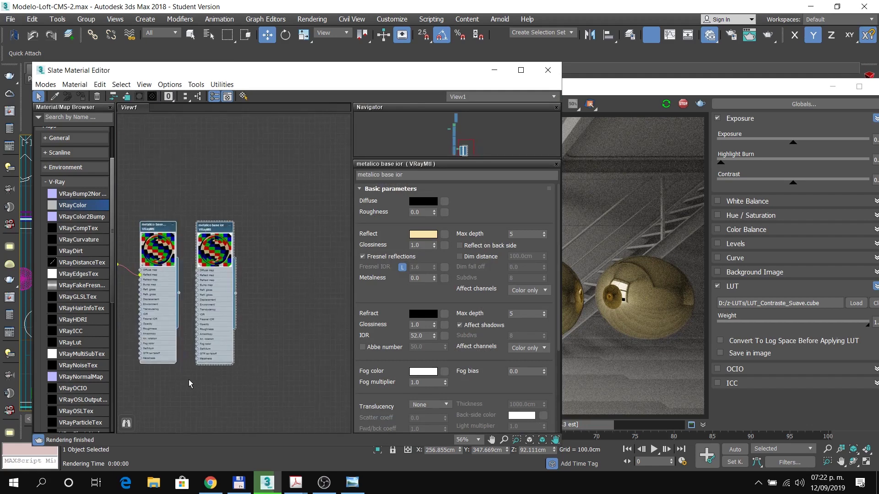
click(295, 156)
click(639, 88)
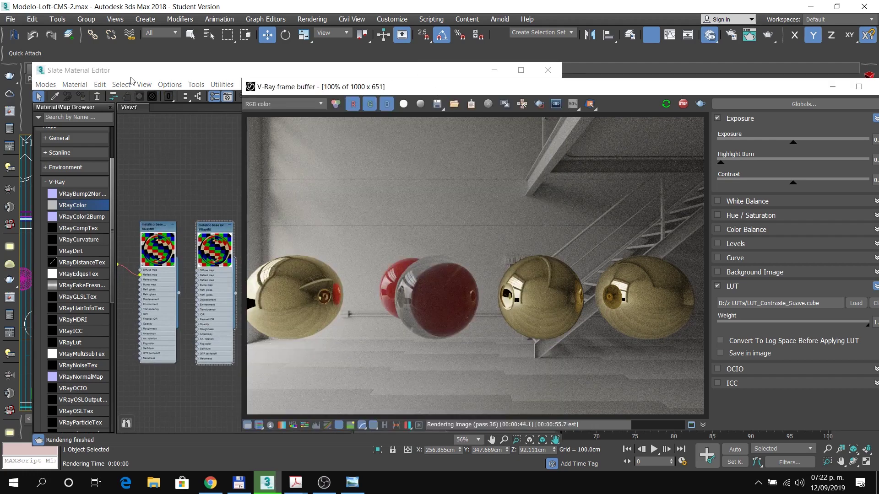
Step: Delete the sphere that uses the IOR-based metal from the scene's top view
drag(131, 73, 189, 79)
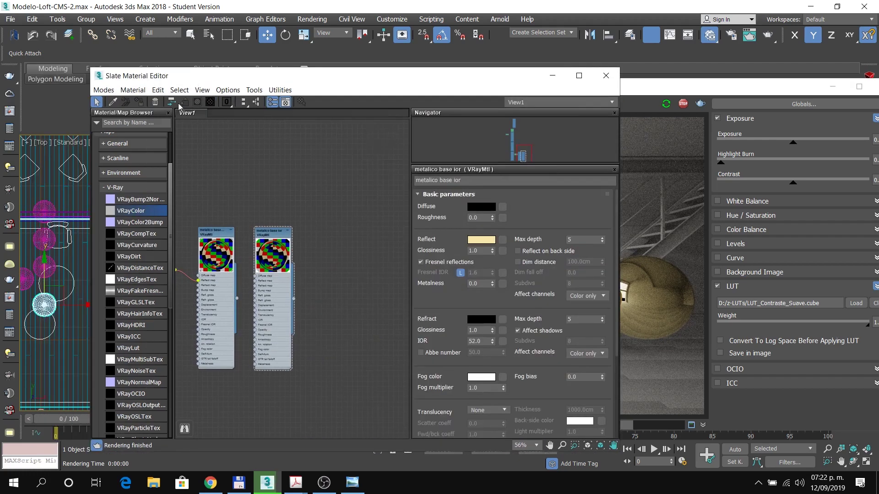
click(48, 309)
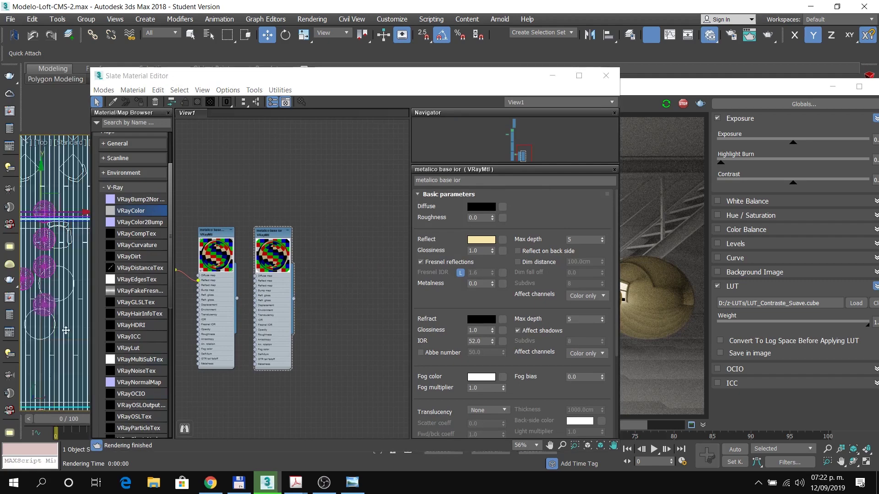
click(46, 303)
key(Delete)
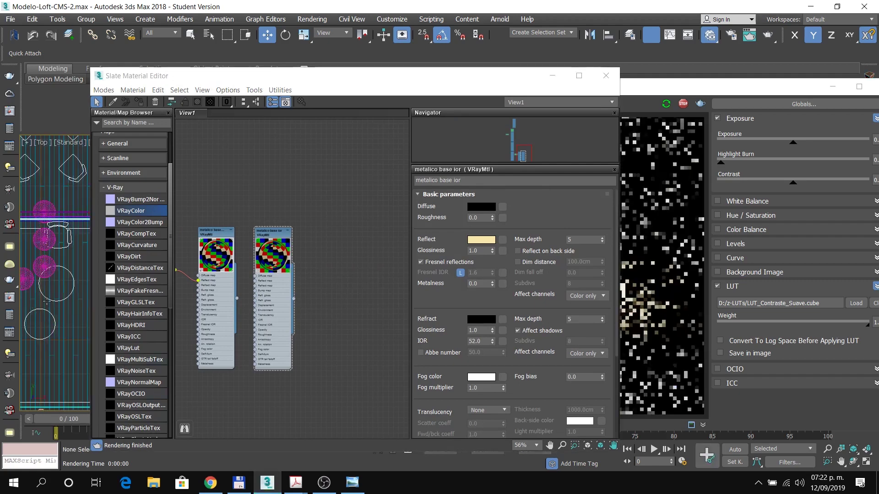
Step: Delete the metalico base ior material node and bring the updated render into view
click(323, 208)
drag(322, 211, 253, 386)
key(Delete)
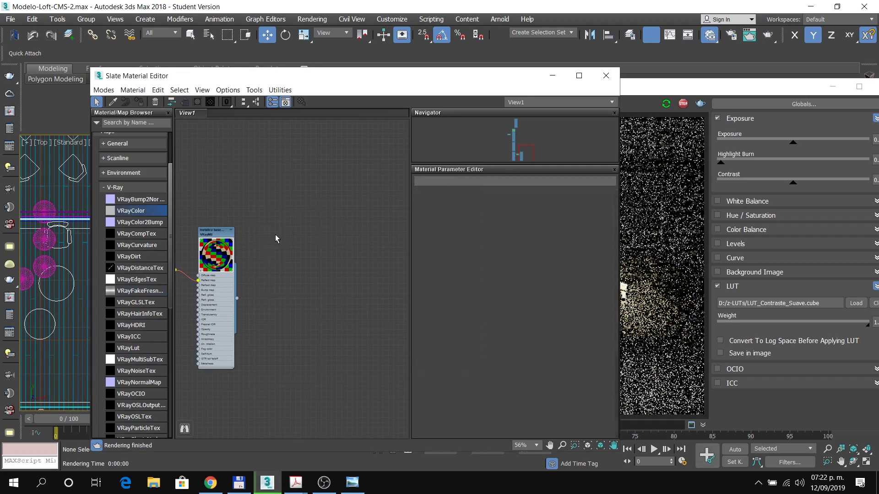
click(731, 89)
drag(731, 89, 706, 82)
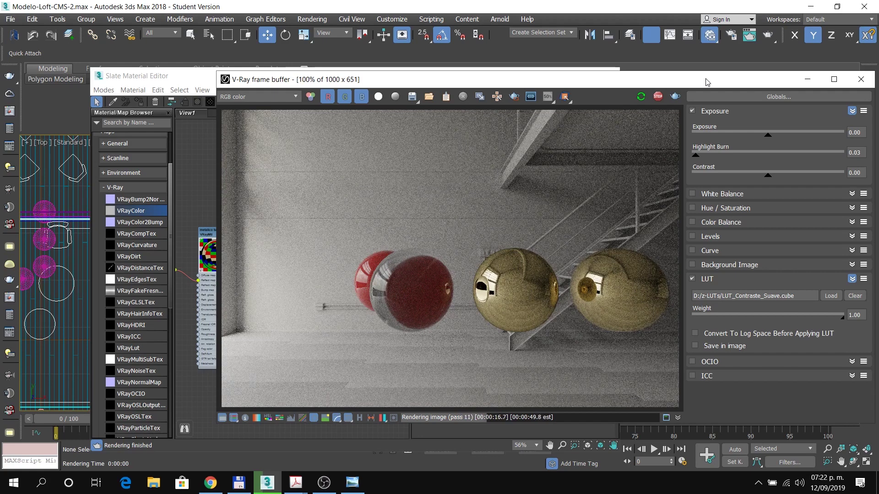
Step: Try Fresnel reflections on the metalico base glossines material, and turn them back off
click(140, 76)
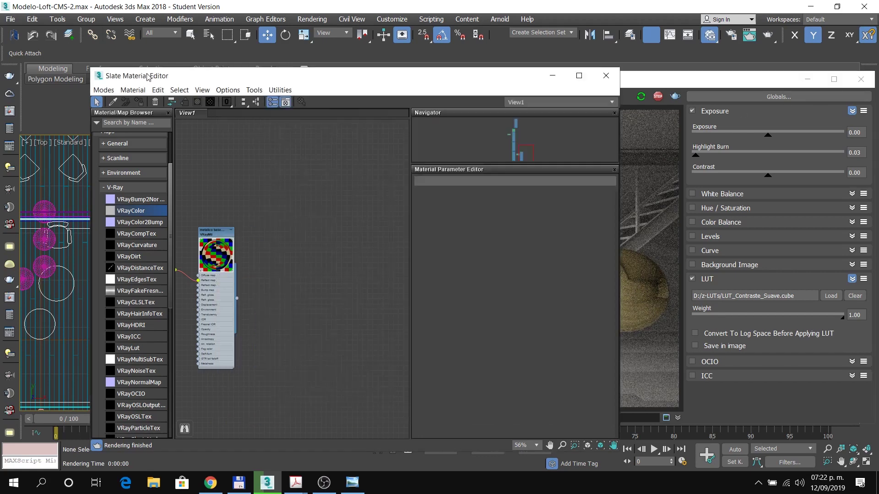
double_click(216, 232)
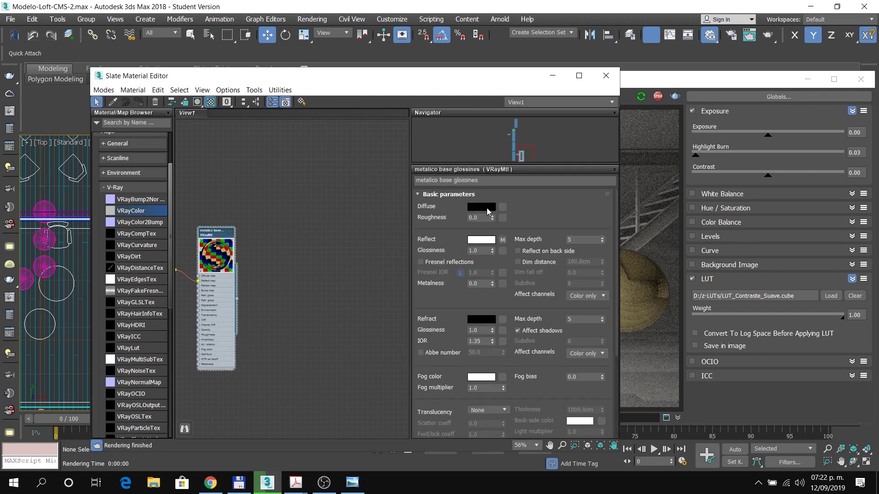
click(420, 262)
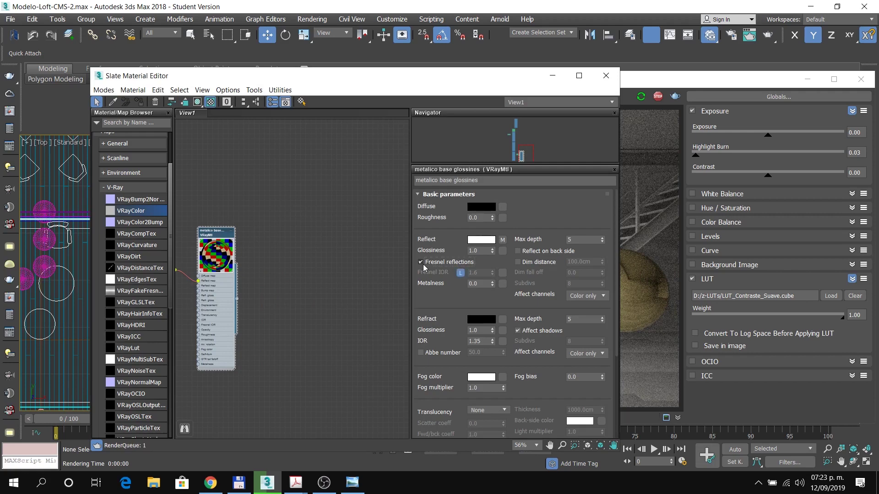
click(421, 262)
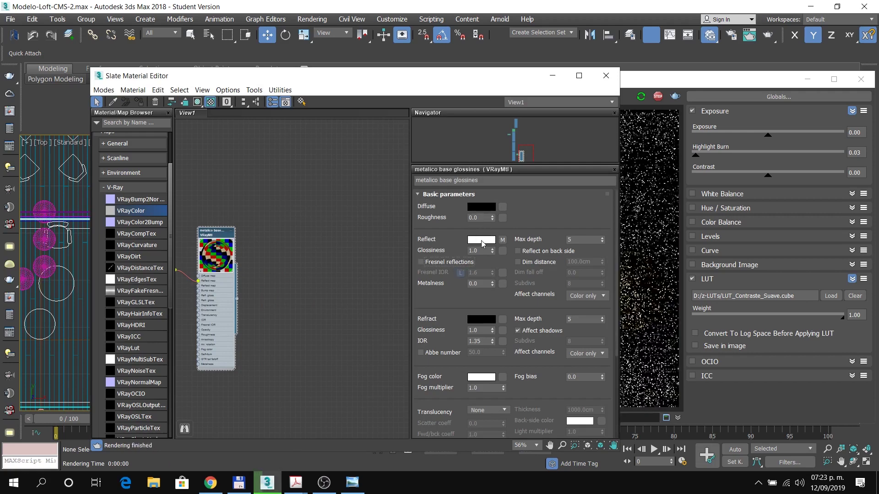
Step: Review the Falloff map's front and side colours and mix curve, and compare the metal spheres in the render
middle_drag(265, 292, 374, 262)
scroll(264, 237, up, 8)
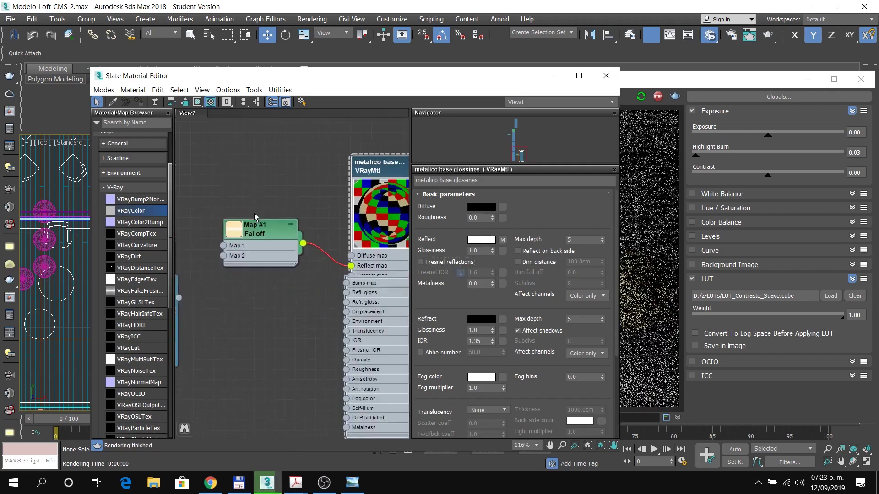
double_click(259, 237)
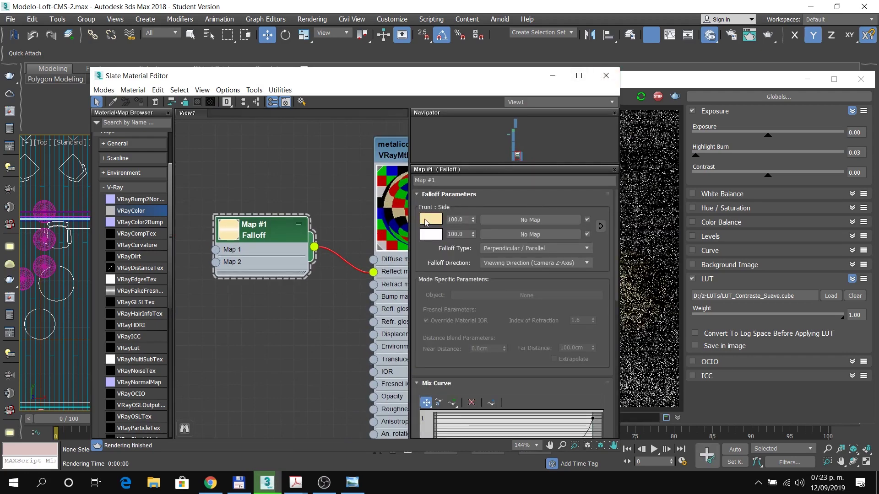
drag(541, 385, 539, 199)
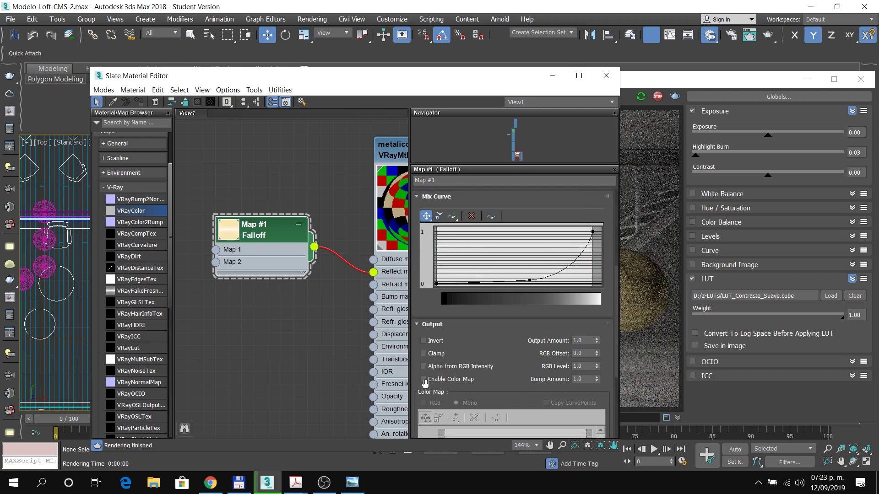
click(77, 112)
click(673, 76)
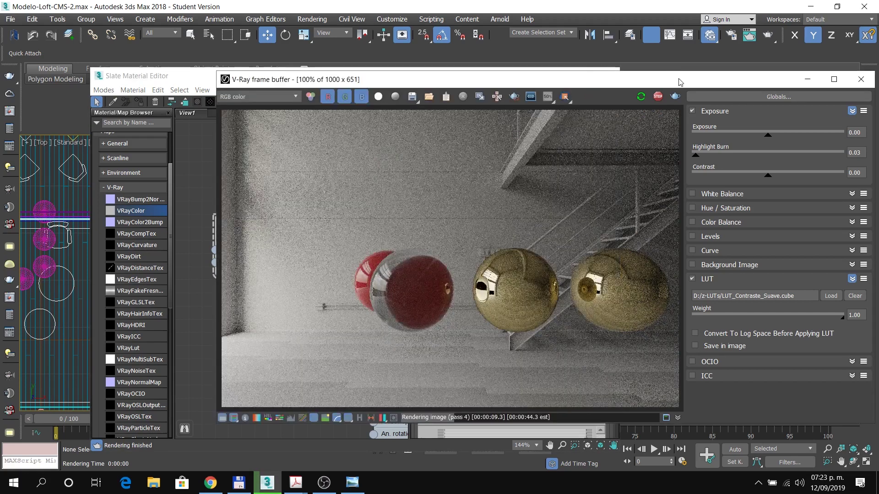
drag(679, 80, 631, 66)
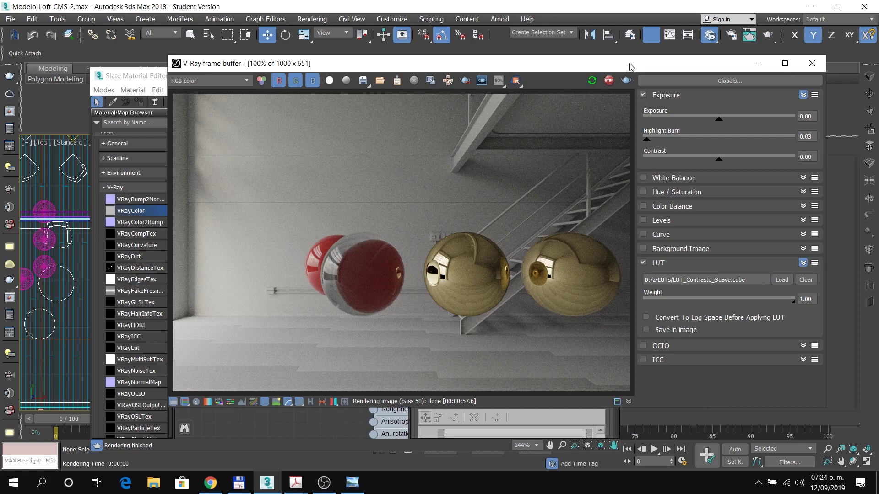
Step: Switch to the course page in Chrome and review the Semana 06 topics on mapping channels, mapping coordinates and tileable textures
click(210, 483)
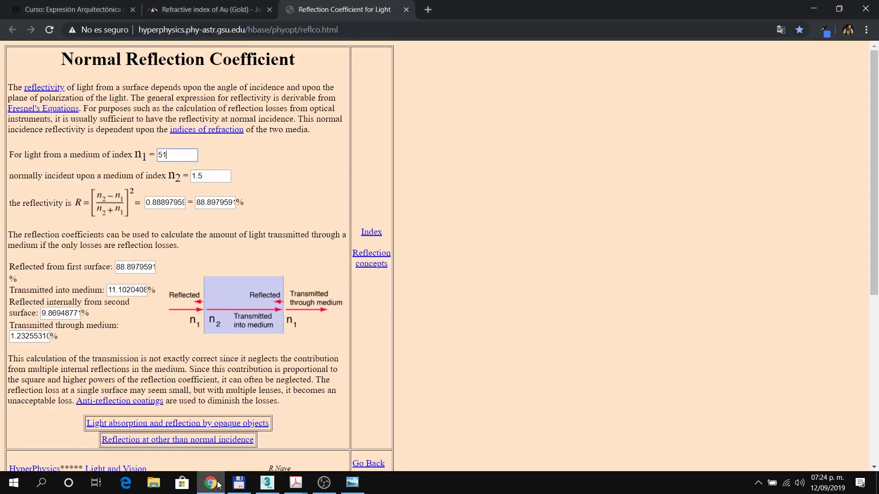
click(101, 6)
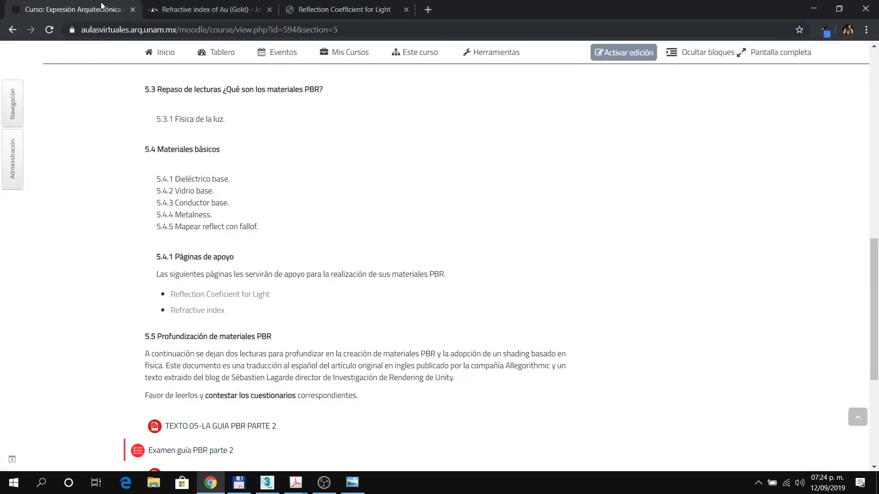
scroll(328, 197, down, 4)
scroll(289, 320, up, 2)
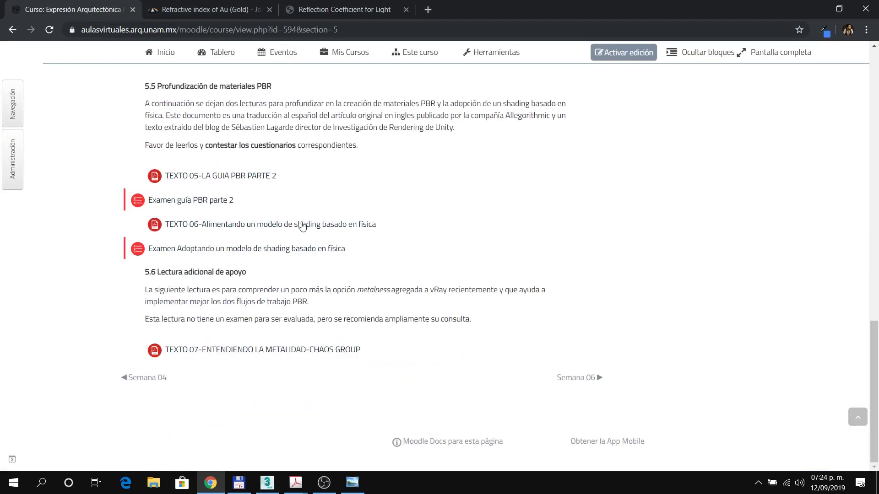
scroll(383, 256, up, 15)
click(413, 362)
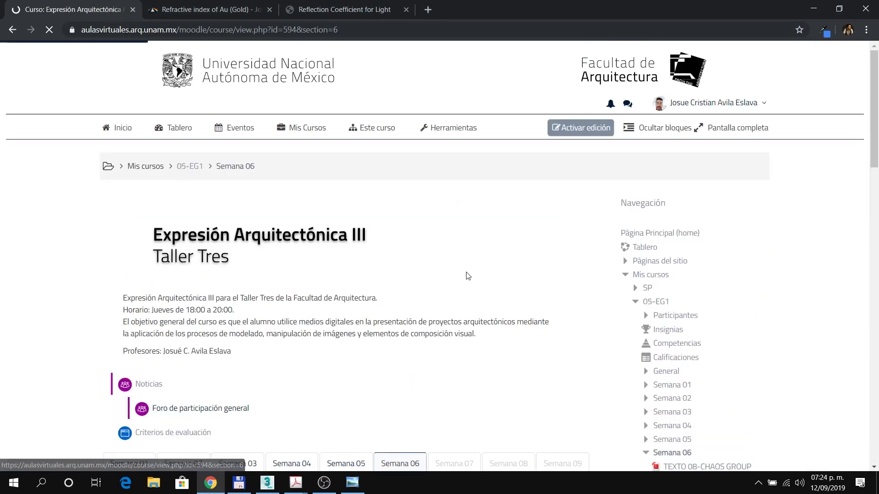
scroll(467, 275, down, 9)
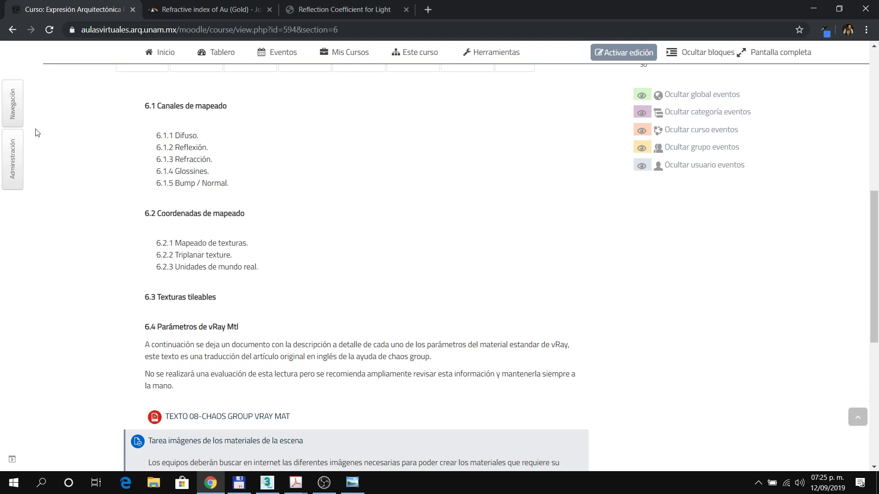
Step: Switch to 3ds Max and review the dielectrico base material's settings, including its refraction colour, alongside the course page's mapping channels
click(270, 485)
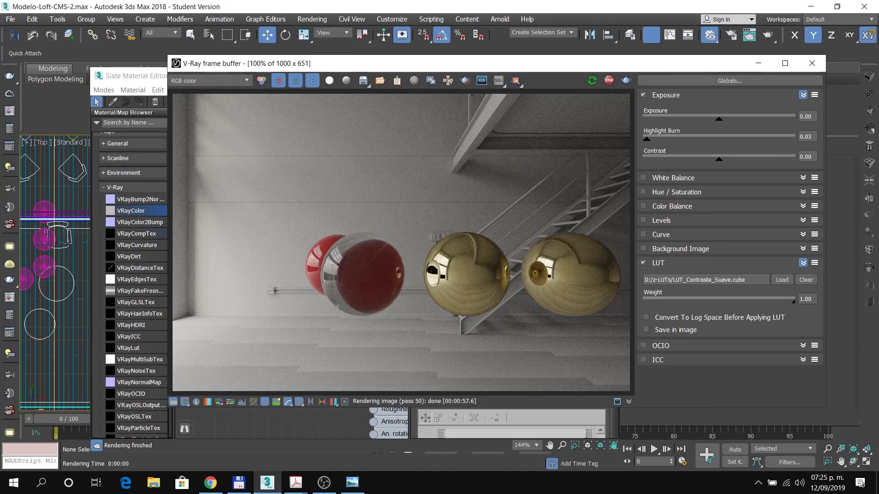
click(150, 79)
scroll(374, 236, down, 10)
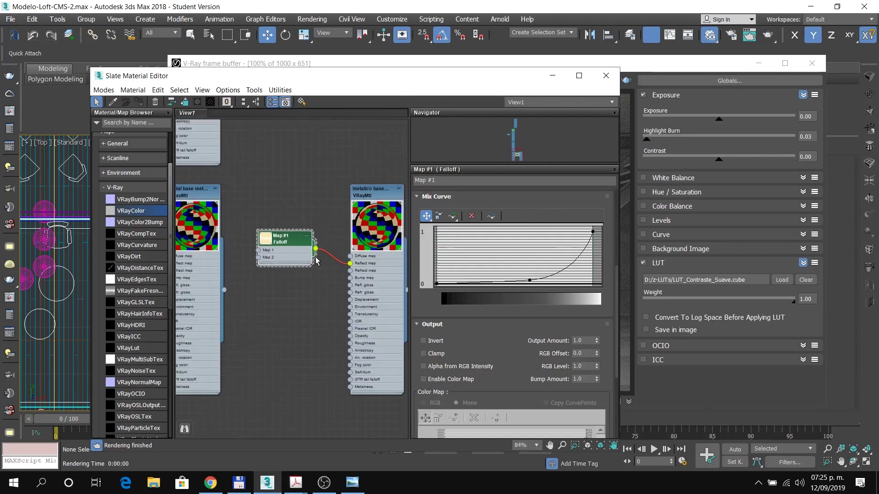
double_click(274, 134)
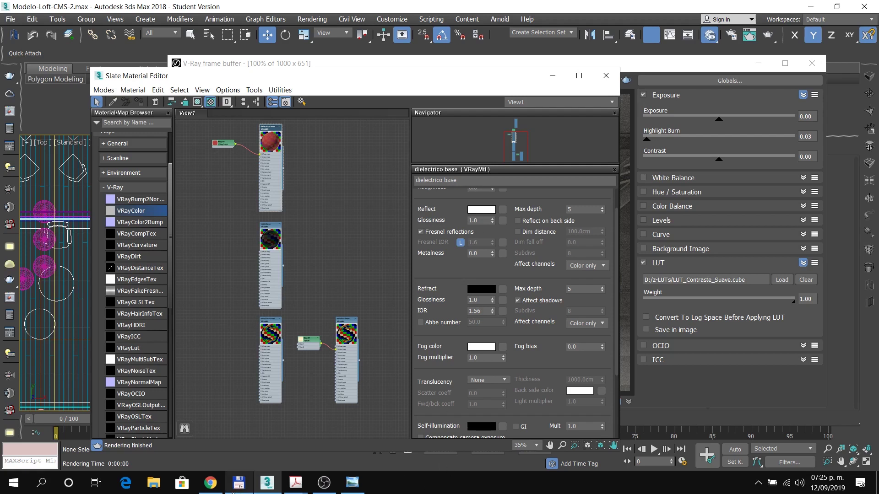
click(219, 488)
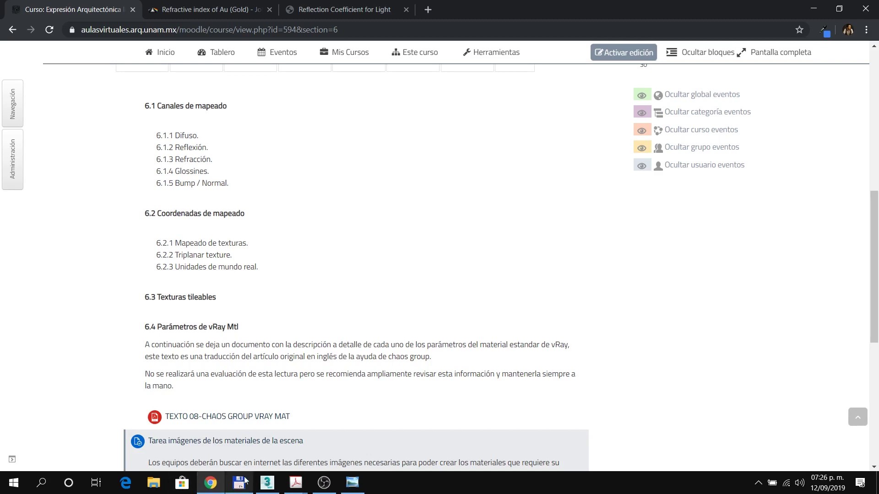
click(269, 484)
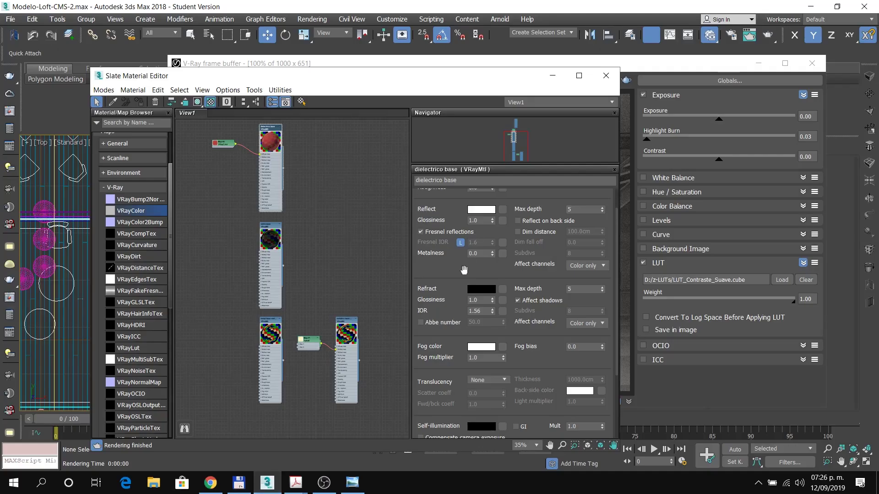
click(486, 290)
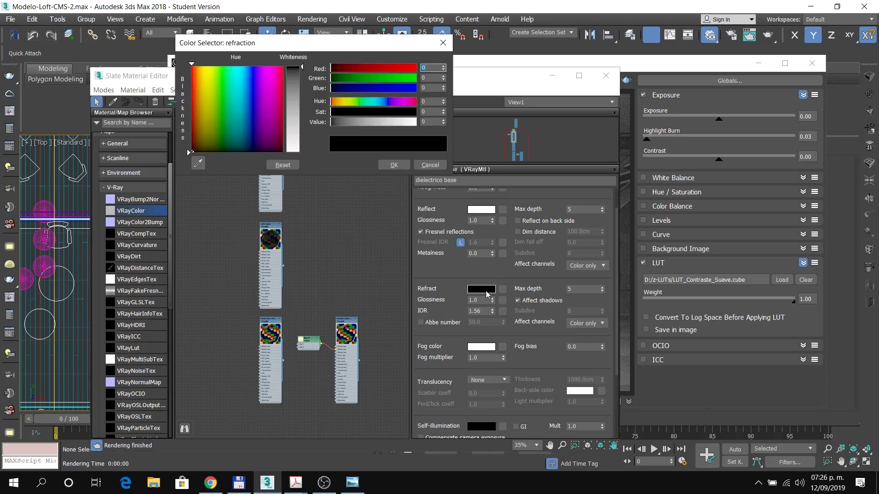
click(443, 42)
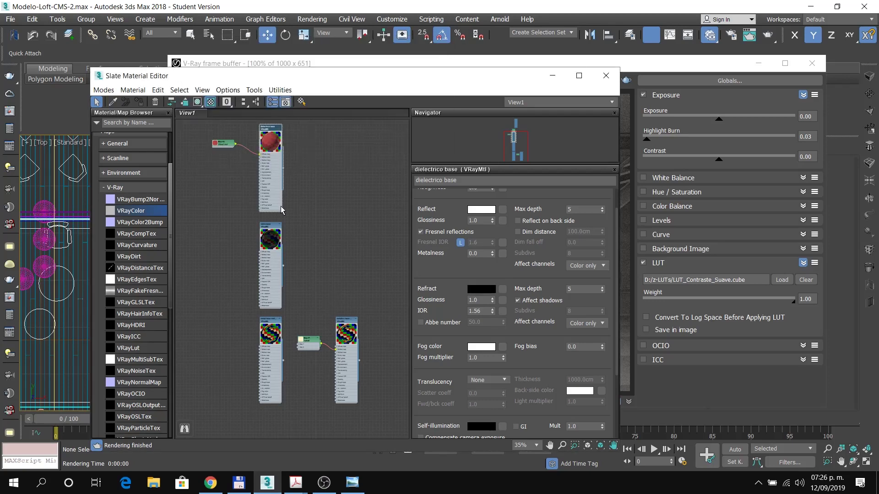
Step: Review the vidrio base material's refraction settings against the course topics, and return to the dielectrico base node
double_click(274, 226)
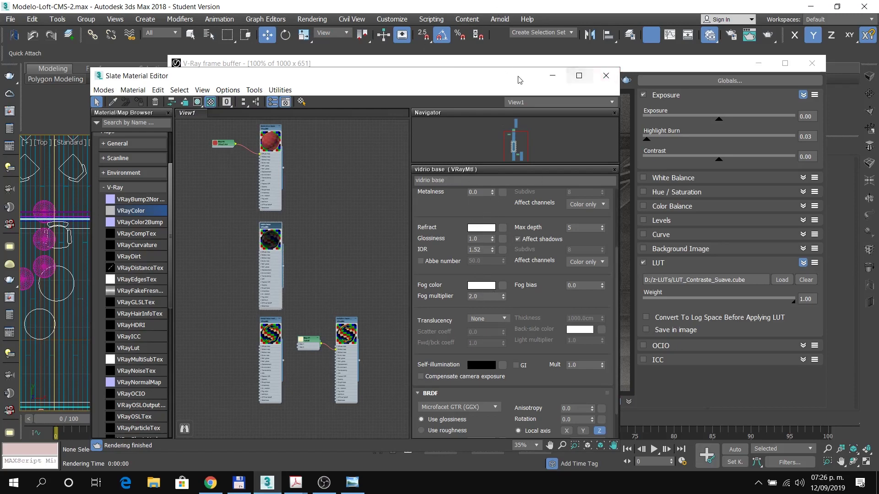
click(210, 483)
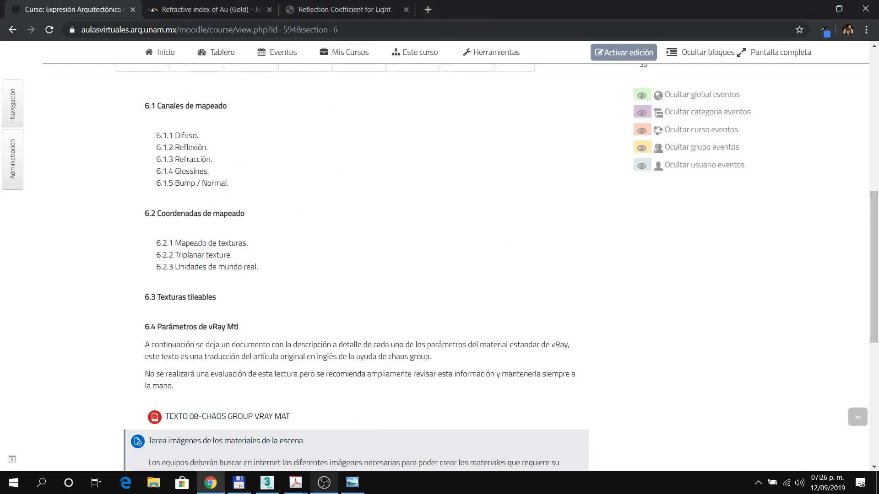
click(267, 482)
scroll(250, 174, up, 2)
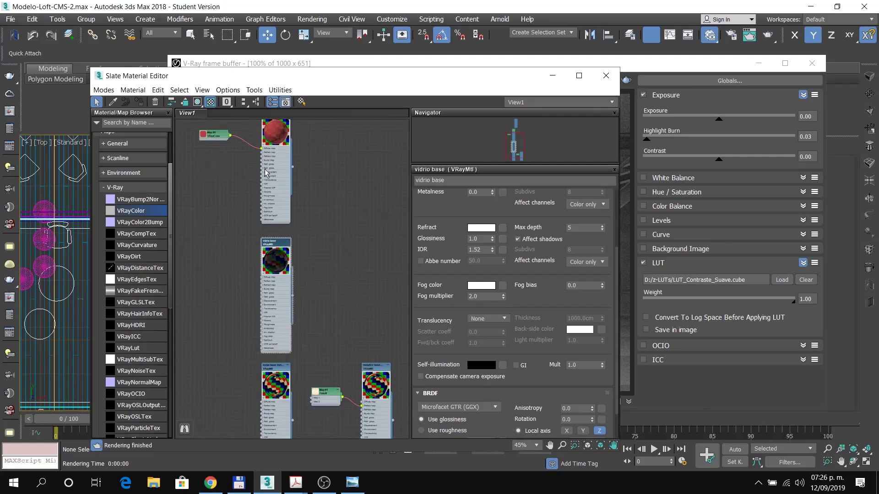
middle_drag(266, 163, 355, 208)
scroll(362, 166, up, 4)
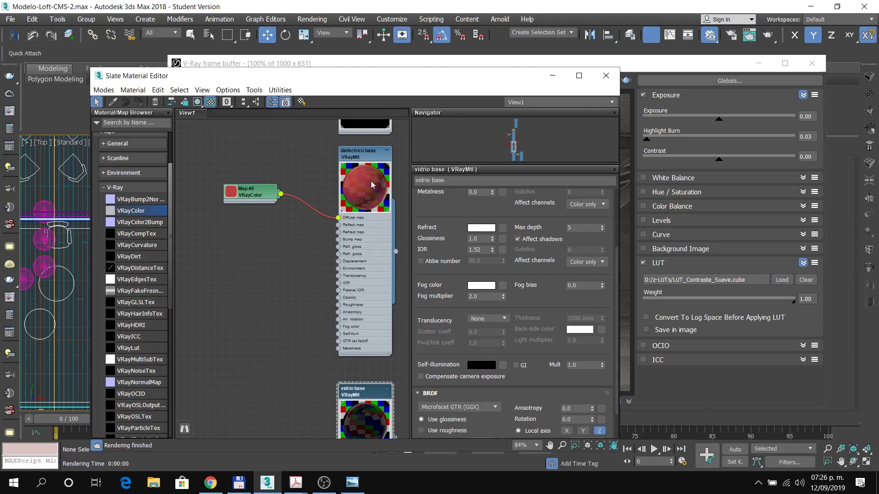
Step: Move the red dielectric sphere in the top view in line with the other spheres, clear of the glass one
click(631, 67)
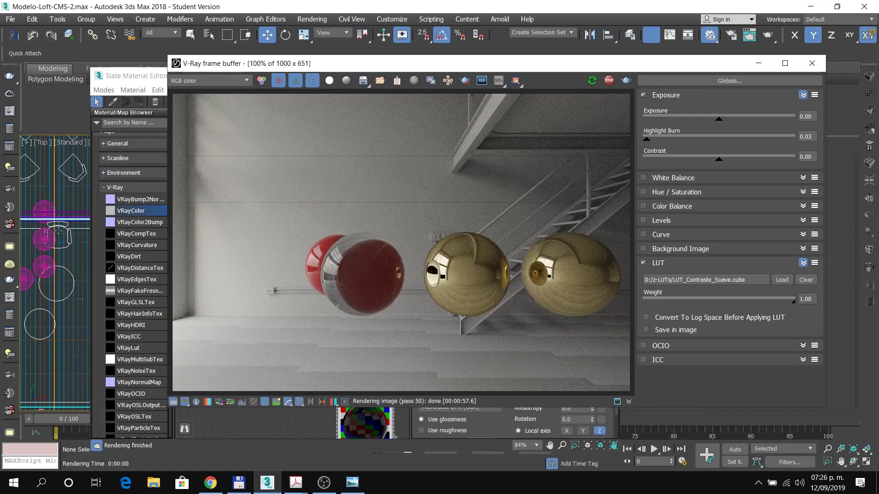
scroll(58, 231, down, 5)
scroll(58, 238, up, 6)
click(58, 221)
middle_drag(73, 265, 48, 267)
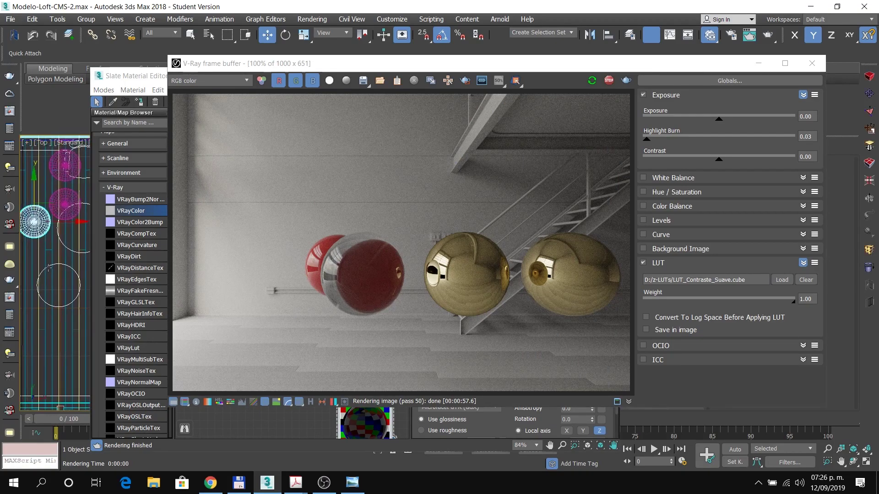
drag(47, 210, 75, 234)
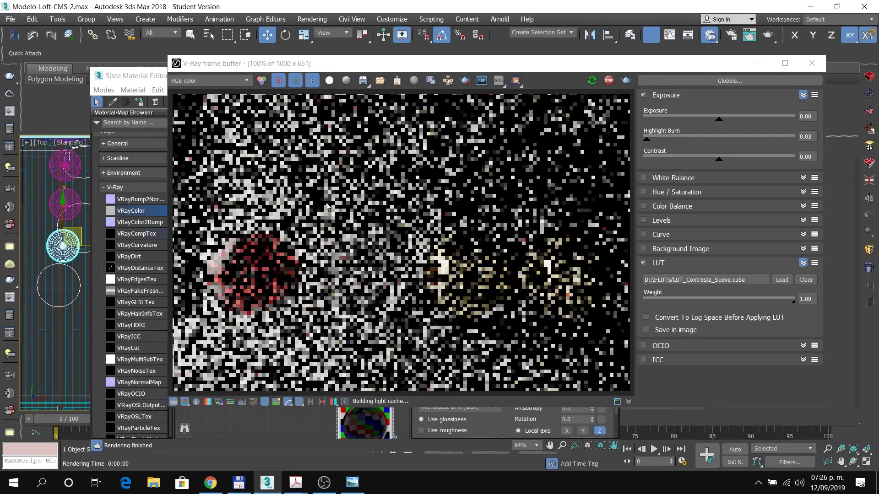
Step: Examine the General map types available for the material graph without adding one
click(251, 434)
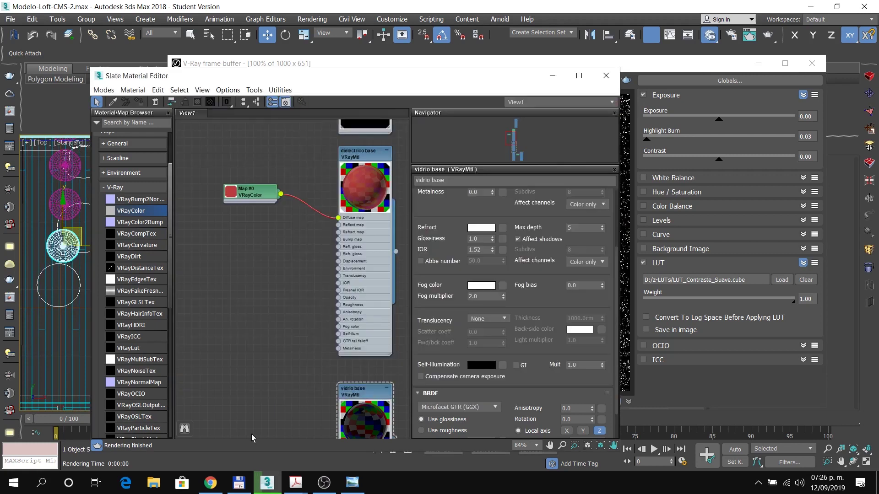
right_click(255, 230)
click(224, 230)
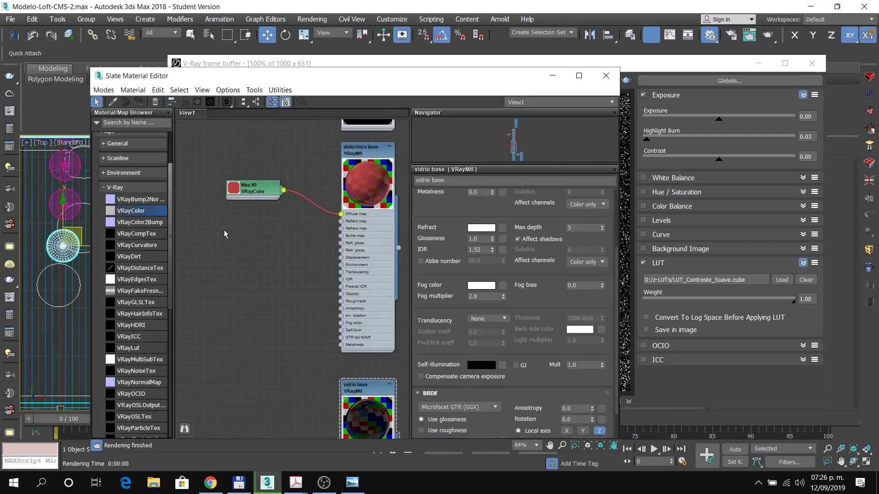
right_click(224, 230)
mouse_move(275, 246)
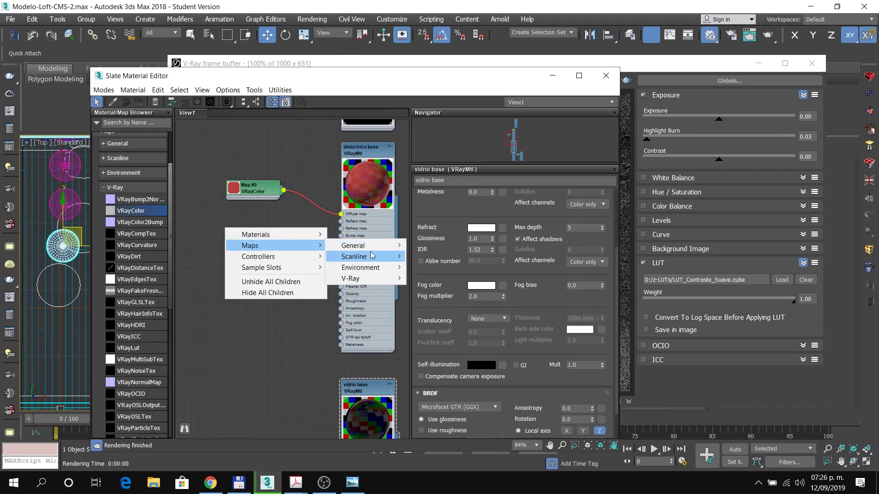
mouse_move(380, 245)
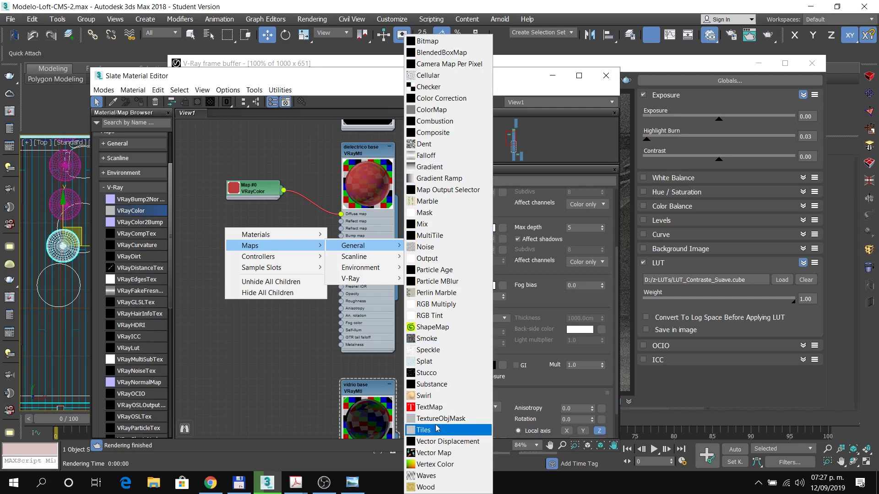
click(254, 332)
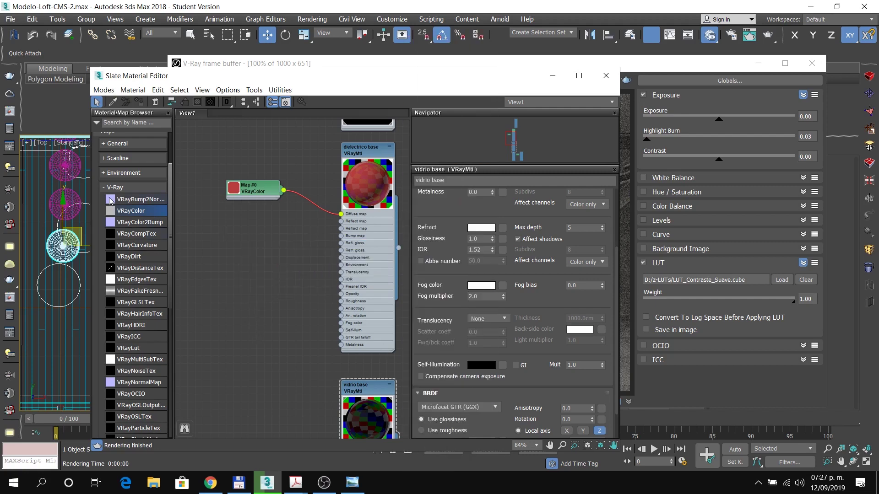
Step: Add a Noise map below the VRayColor node, expand its preview and open its parameters
right_click(256, 225)
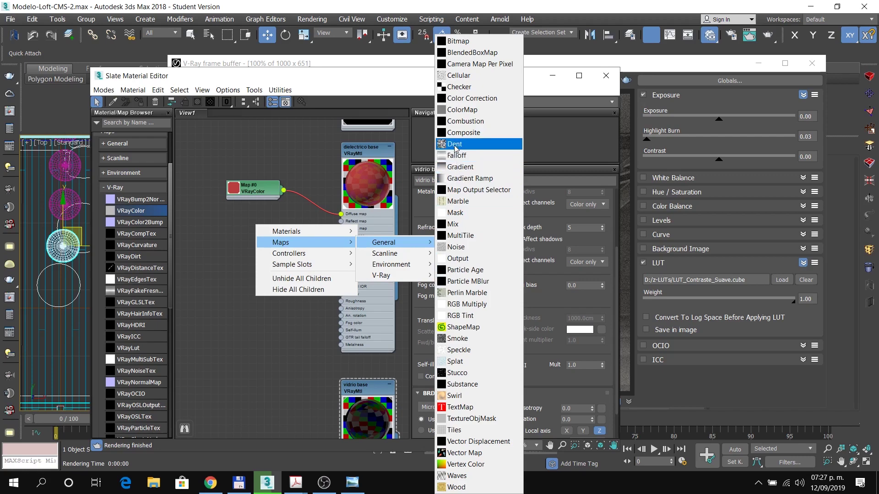
click(471, 248)
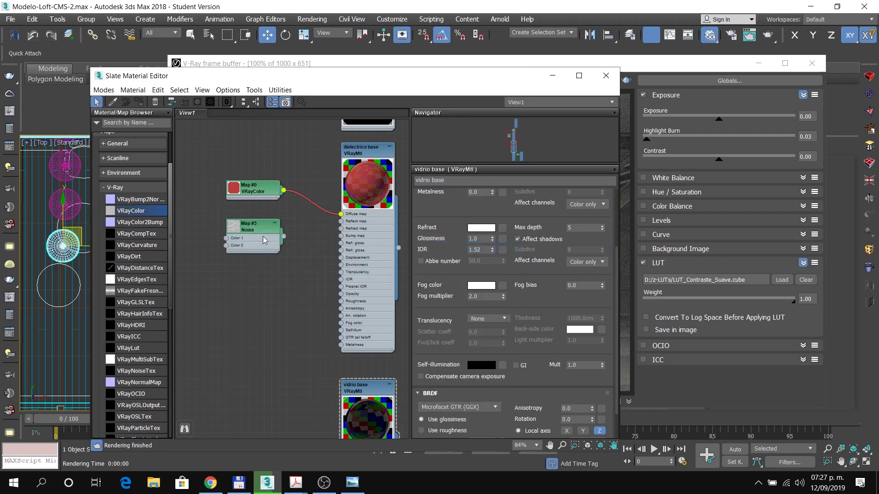
scroll(232, 231, up, 1)
double_click(234, 230)
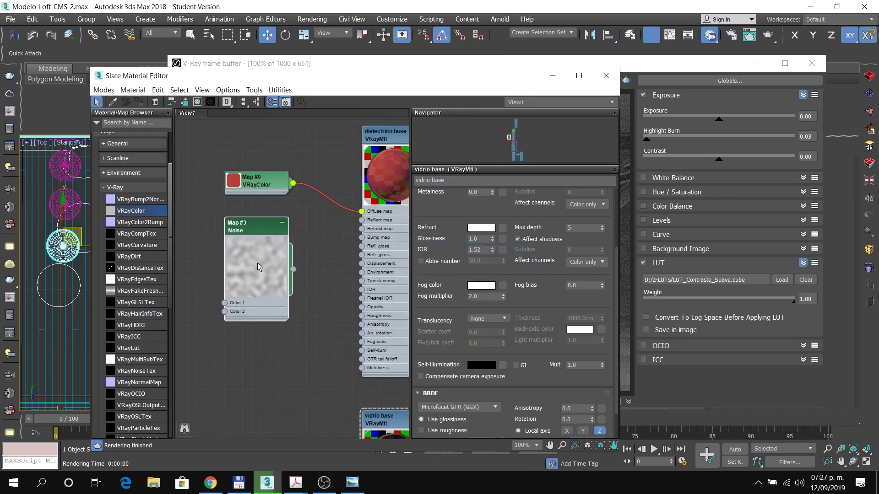
double_click(252, 268)
double_click(233, 222)
double_click(251, 227)
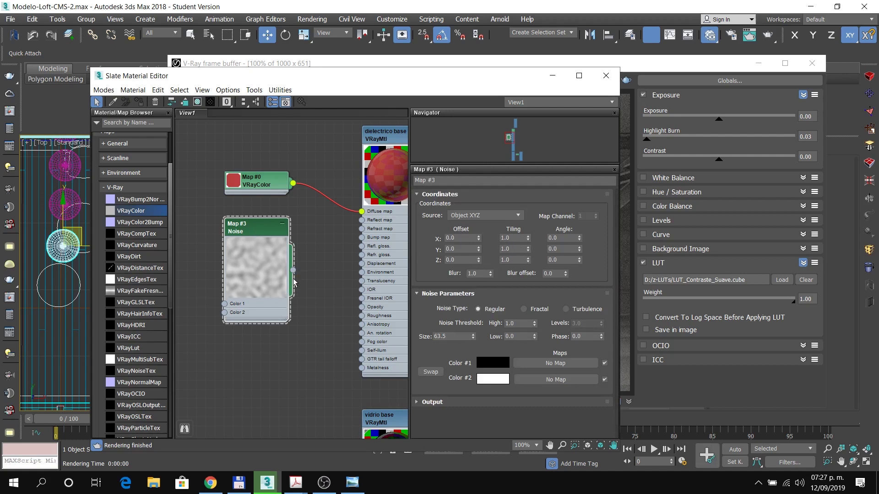
Step: Connect the Noise map to the dielectrico base material's Bump map input and inspect the red sphere in the render
drag(292, 272, 362, 241)
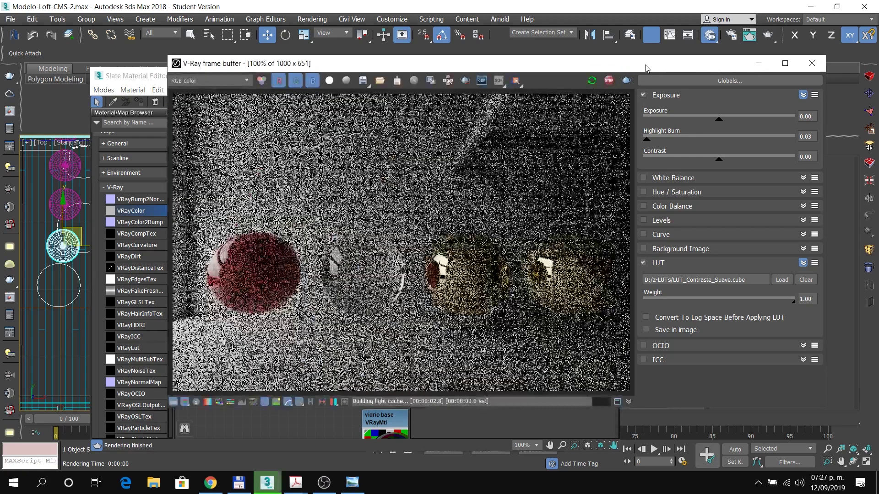
click(646, 67)
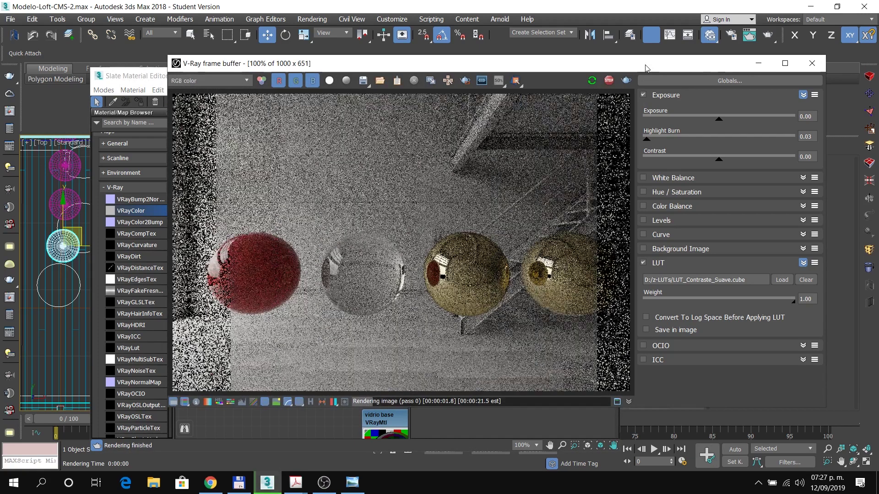
scroll(248, 290, up, 4)
scroll(290, 281, down, 4)
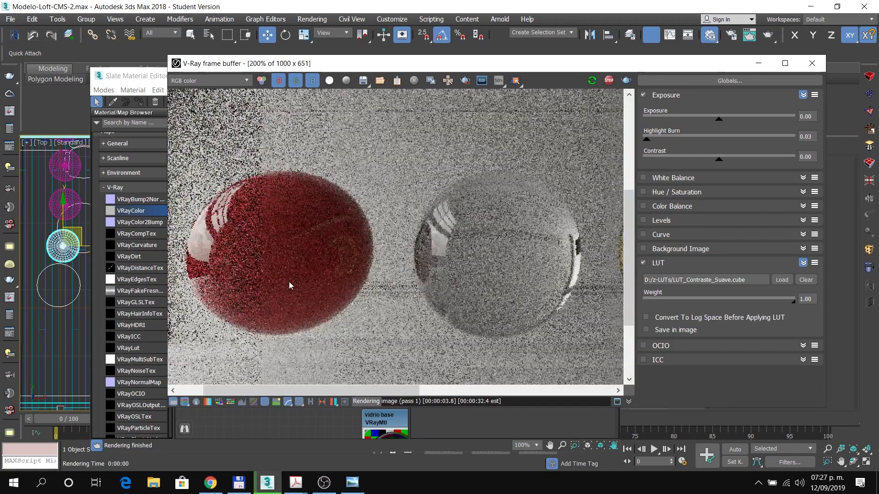
scroll(290, 280, up, 2)
Step: Return to the Slate Material Editor and review the Noise map and the map categories available for the graph
click(155, 79)
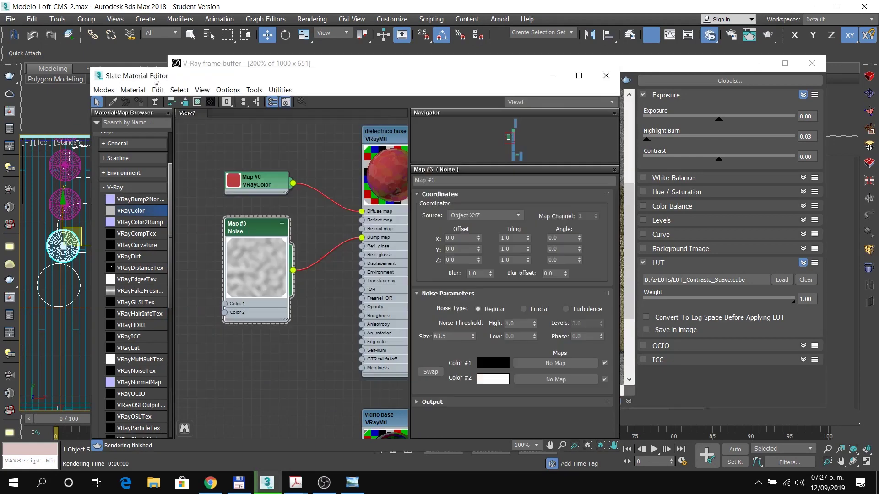
click(234, 232)
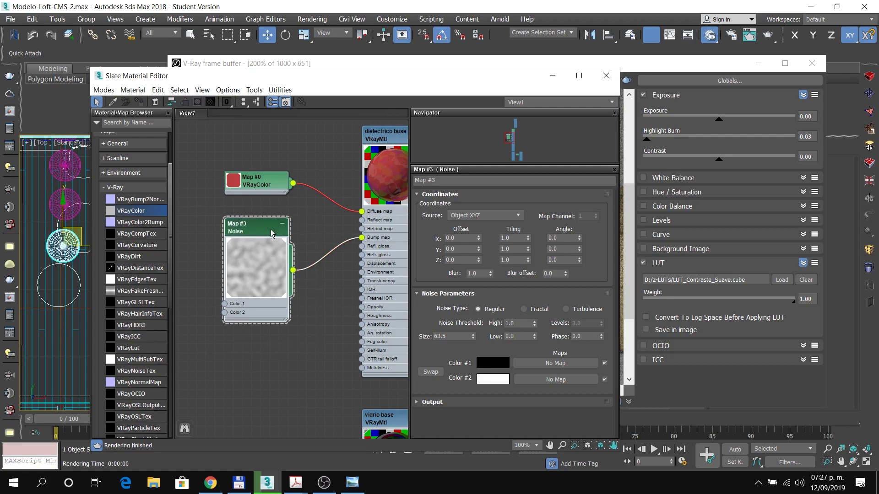
click(290, 381)
click(244, 227)
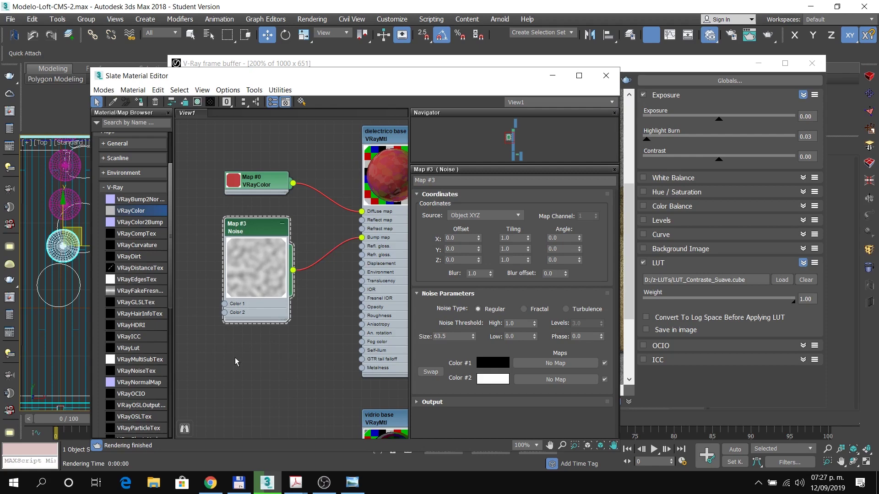
right_click(250, 344)
mouse_move(285, 368)
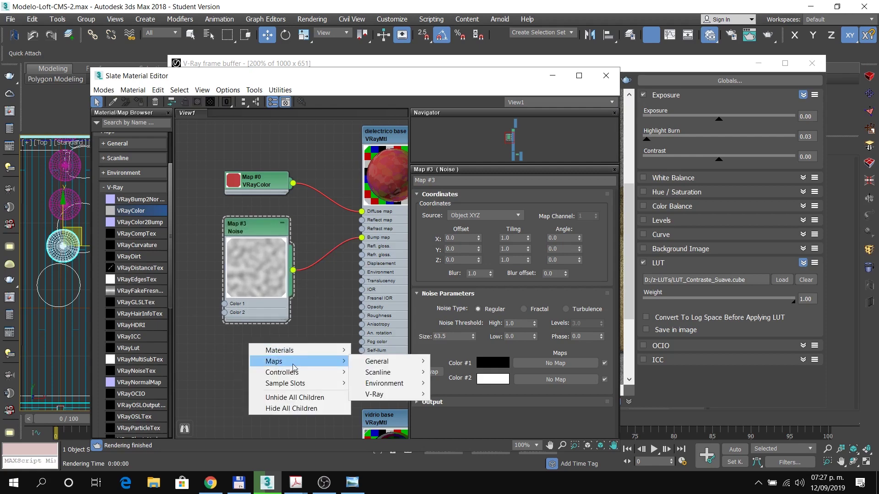
mouse_move(383, 362)
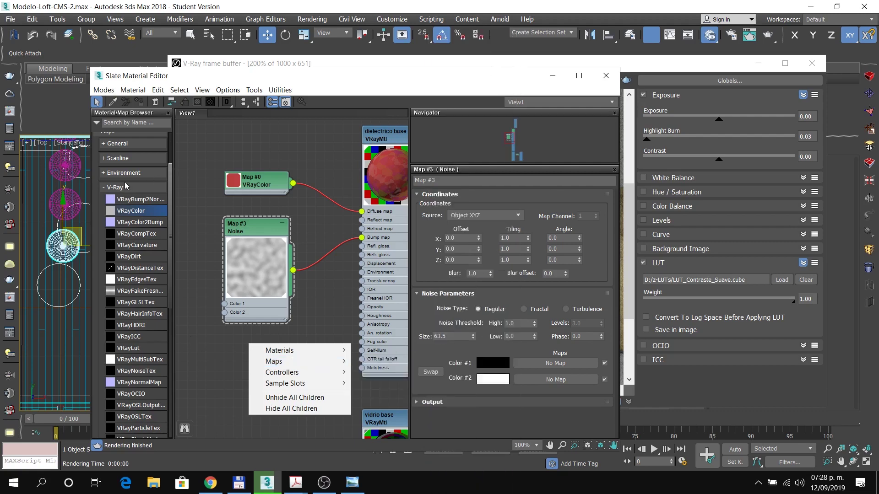
Step: Add a Vector Map from the General maps below the Noise map and open its parameters
click(115, 187)
click(123, 204)
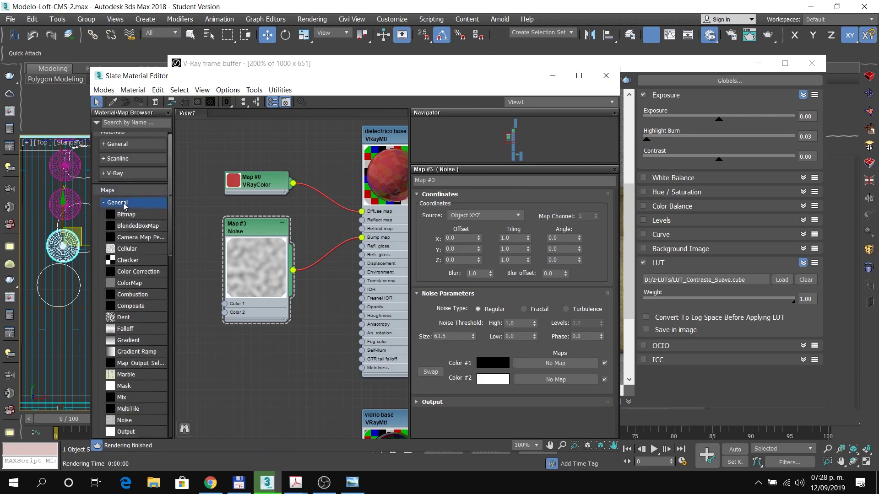
scroll(120, 275, down, 13)
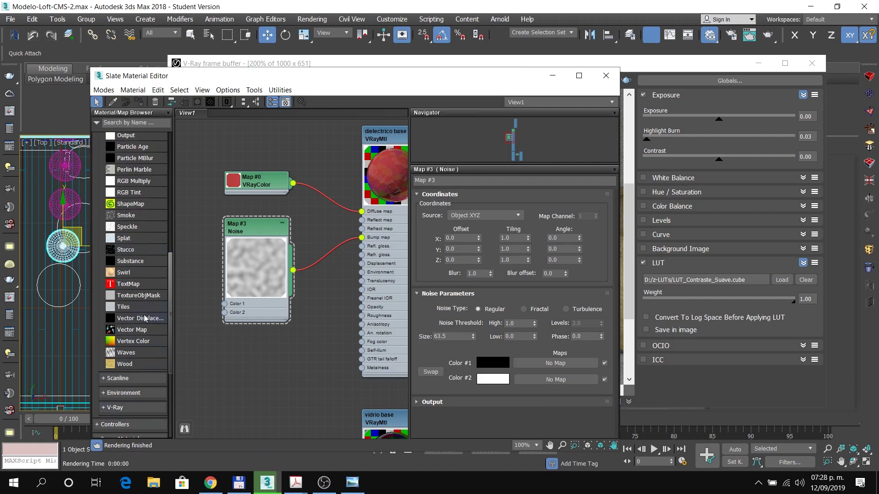
scroll(130, 366, down, 1)
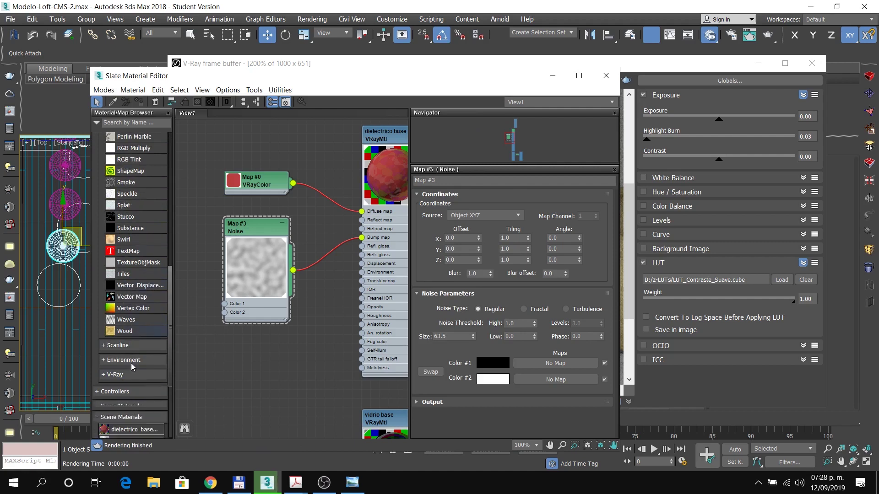
scroll(130, 359, up, 2)
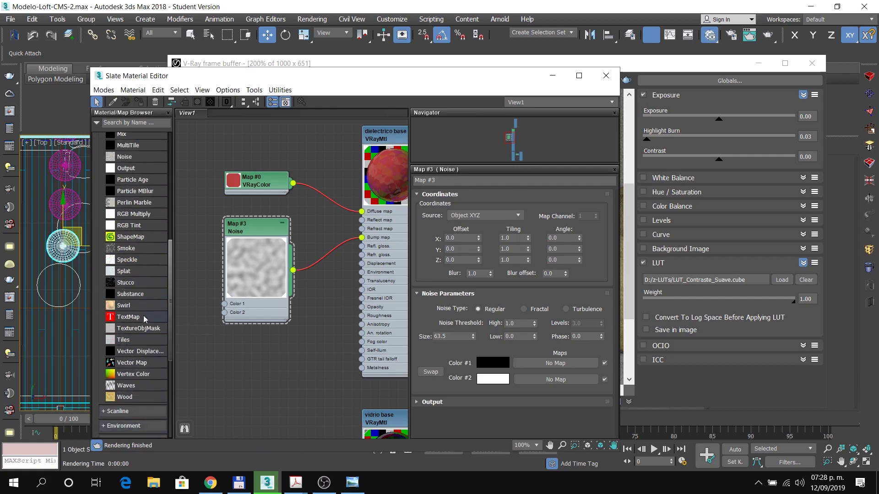
click(150, 363)
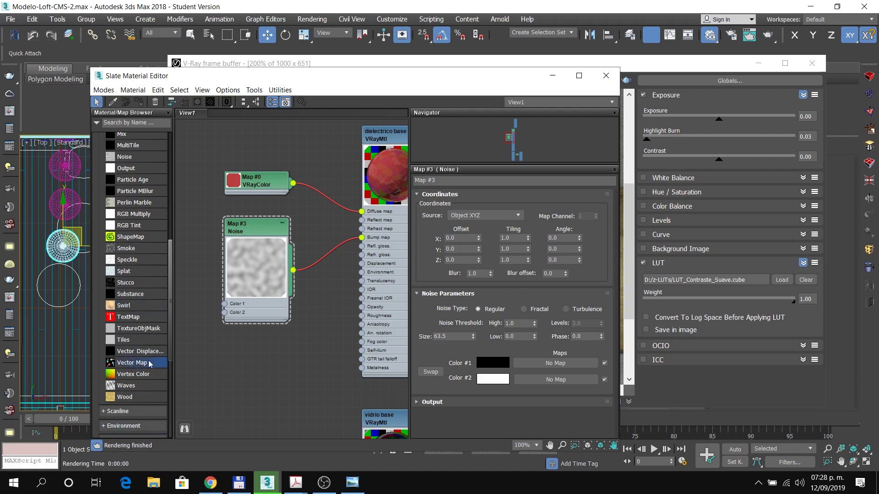
drag(150, 363, 247, 367)
double_click(245, 368)
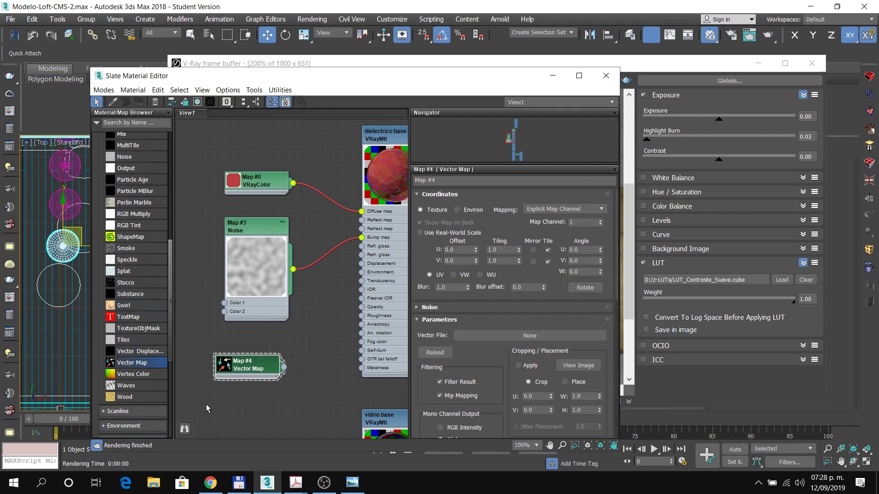
Step: Look through the General map types in the material browser and compare the Noise and Vector Map nodes
scroll(154, 380, up, 2)
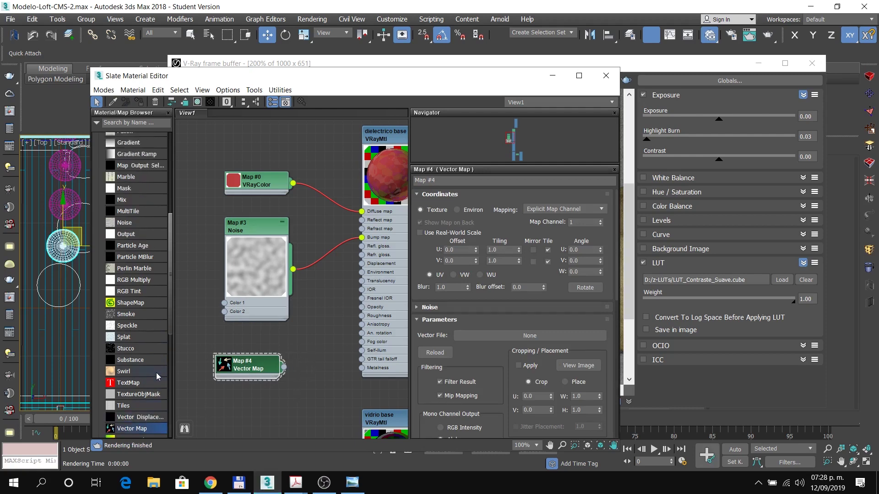
scroll(151, 348, up, 6)
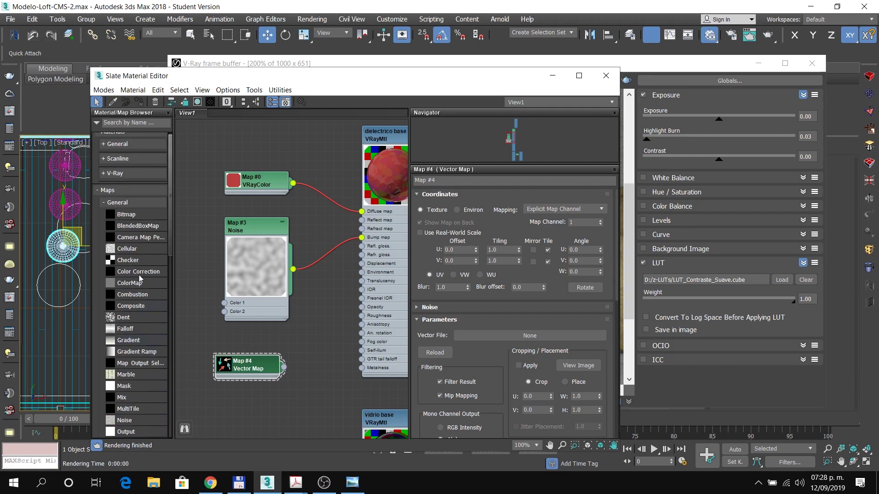
click(246, 221)
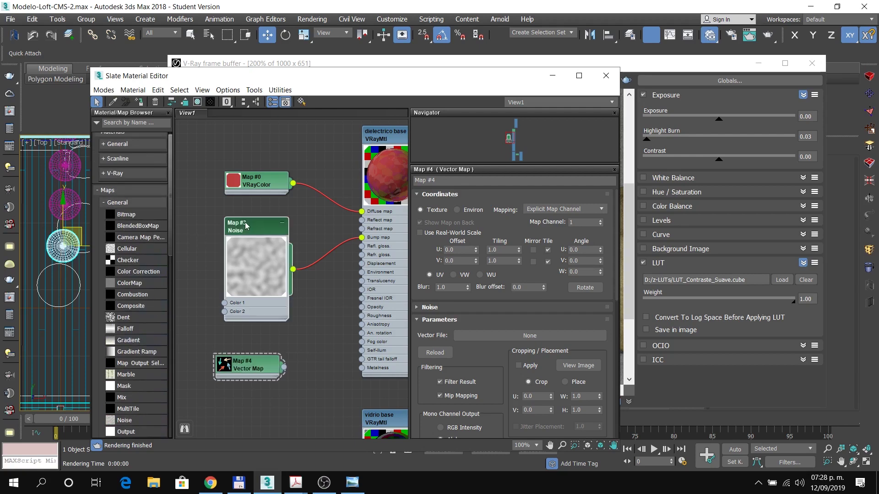
scroll(261, 283, down, 3)
scroll(249, 339, up, 2)
scroll(136, 395, down, 10)
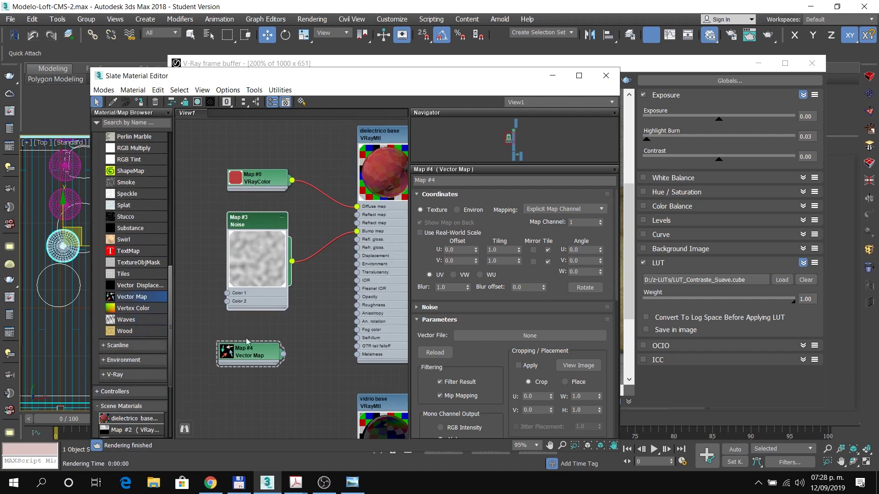
drag(297, 341, 201, 383)
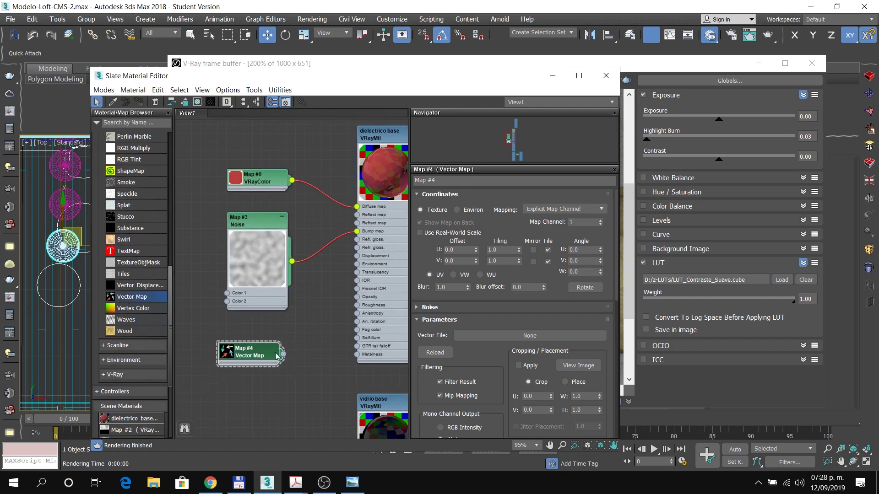
drag(297, 326, 210, 377)
Step: Start adding a Bitmap map to the material graph and browse to the z-Texturas folder for its image
right_click(290, 328)
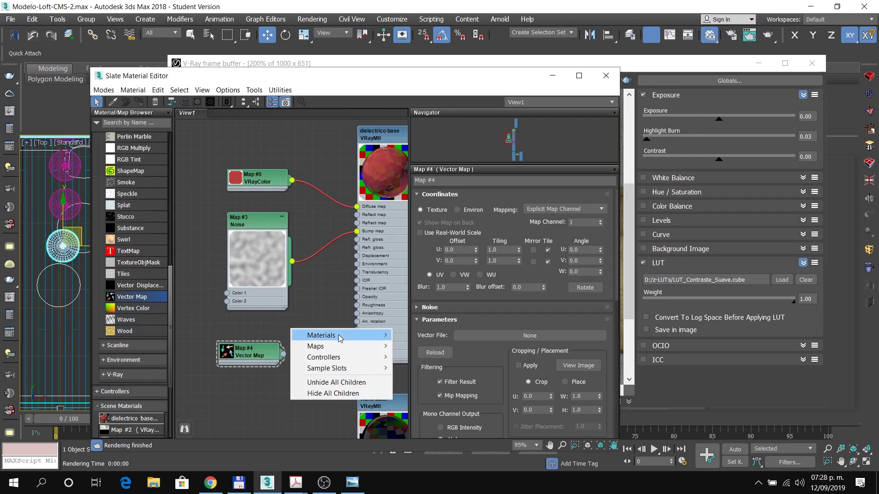
mouse_move(340, 338)
mouse_move(408, 354)
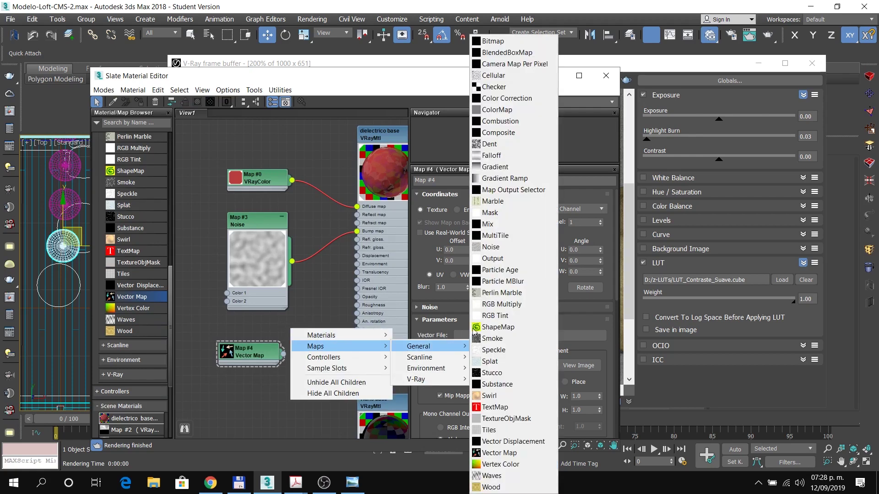
click(510, 42)
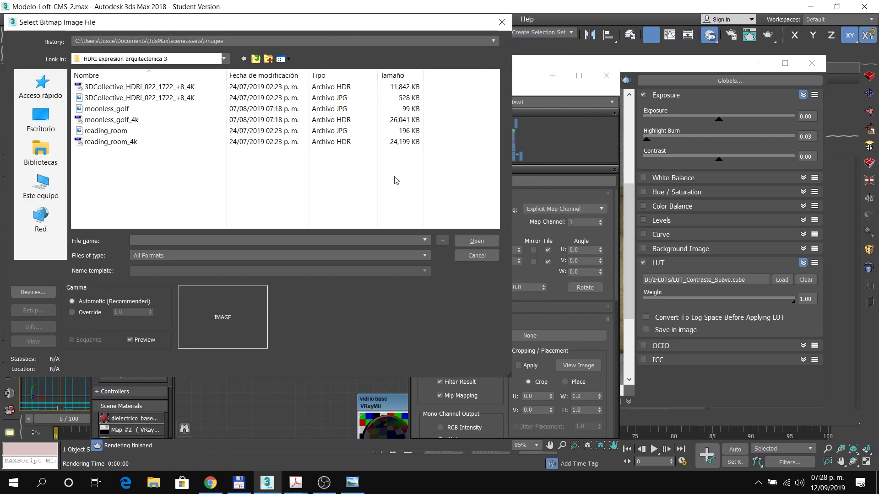
click(256, 59)
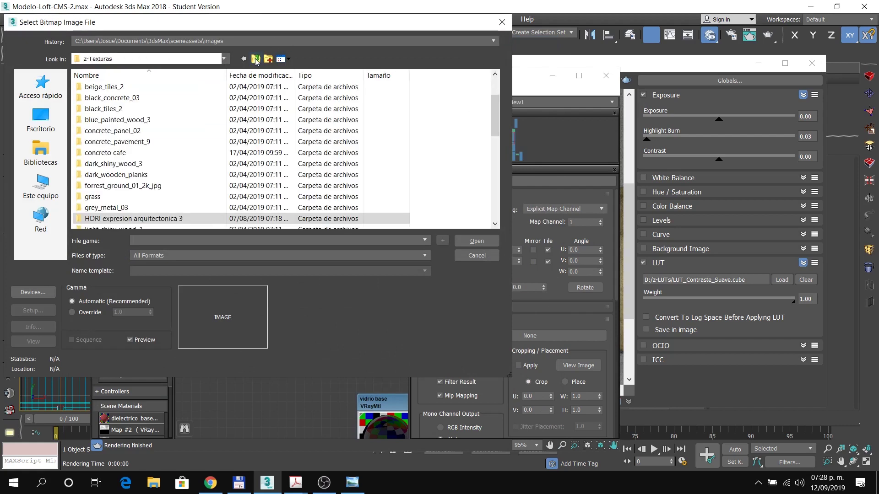
Step: Browse the z-Texturas folder and open its 00-Suciedad- Free Sample subfolder in the bitmap selection dialog
scroll(117, 148, up, 2)
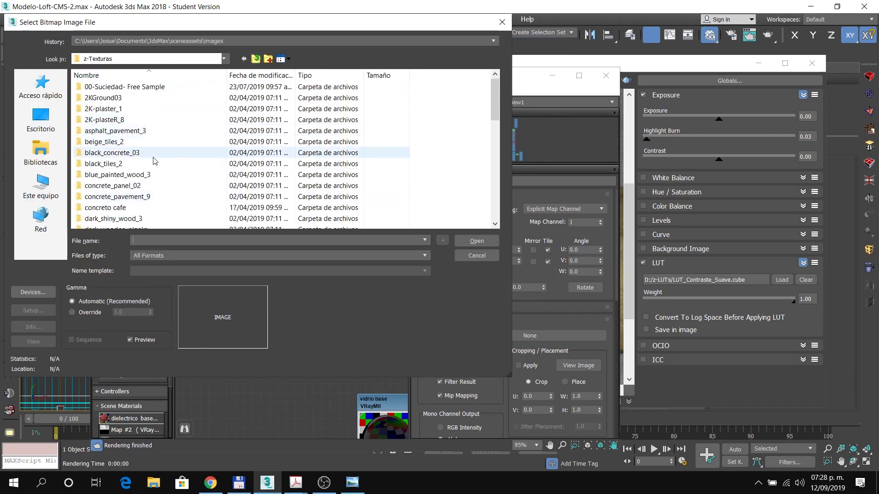
scroll(137, 165, down, 1)
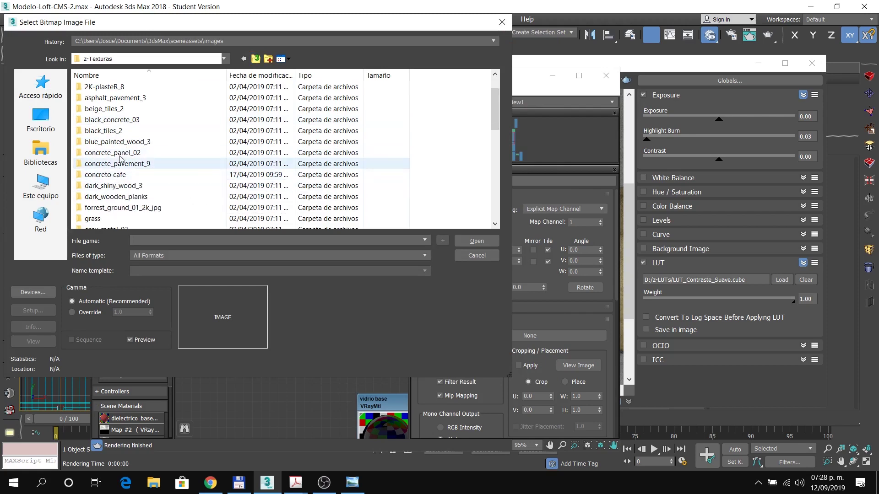
scroll(122, 162, down, 3)
scroll(122, 161, down, 5)
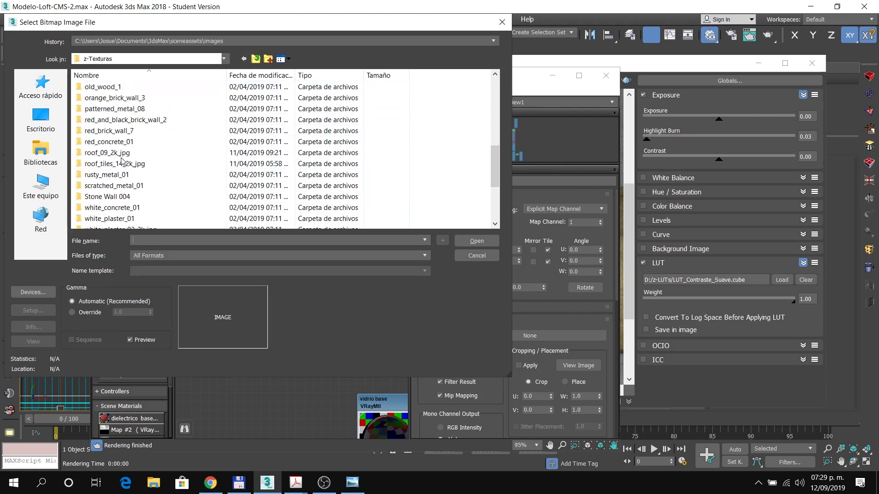
scroll(133, 176, up, 9)
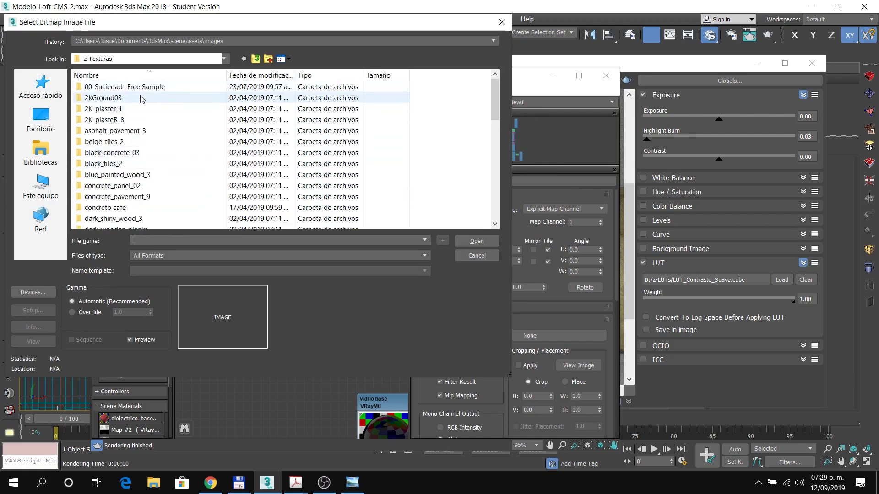
double_click(202, 87)
scroll(119, 155, down, 1)
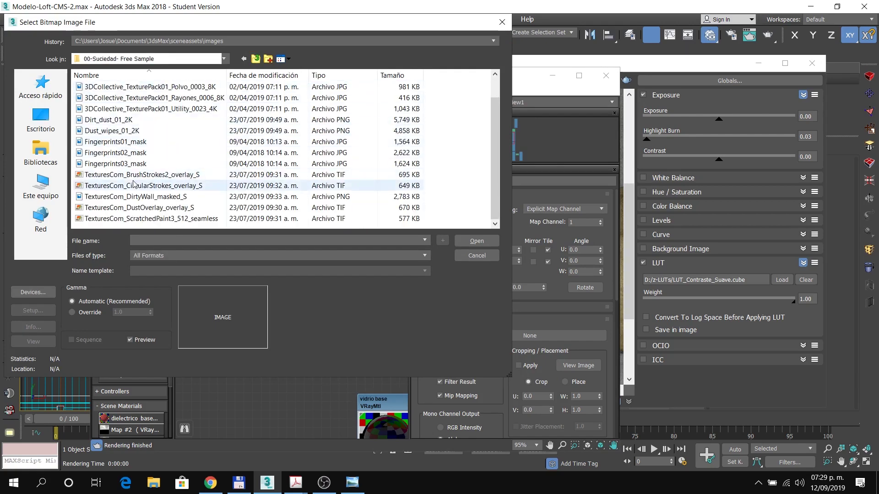
scroll(118, 160, up, 1)
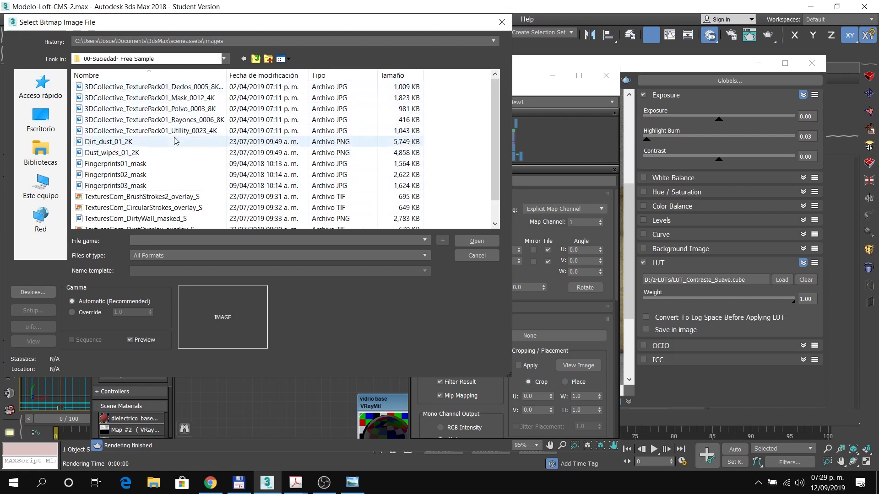
click(290, 60)
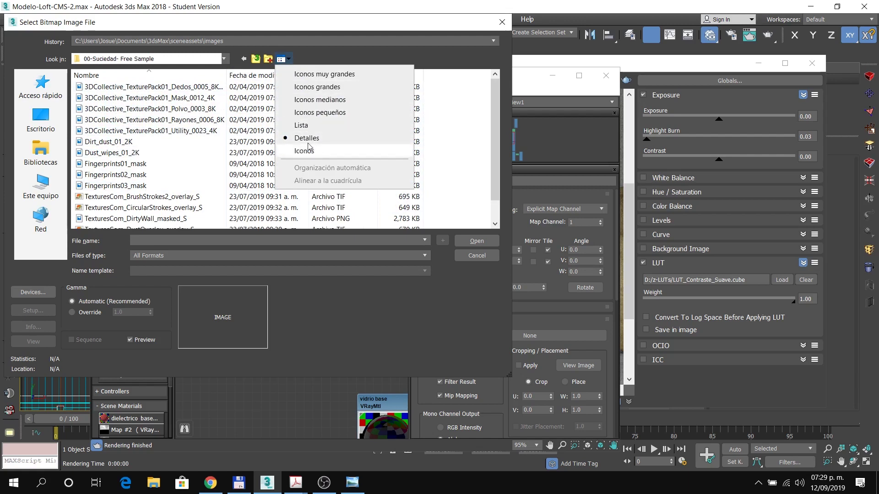
click(323, 62)
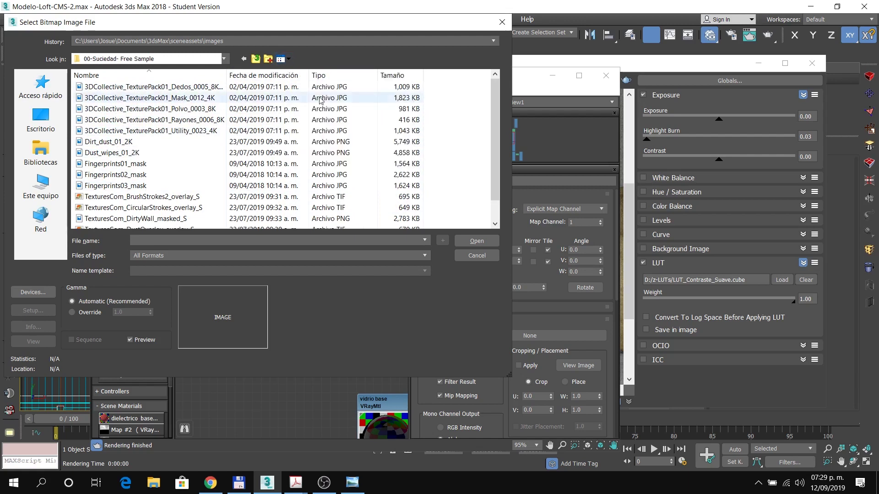
Step: Preview the dirt textures and load 3DCollective_TexturePack01_Utility_0023_4K as the bitmap
click(125, 88)
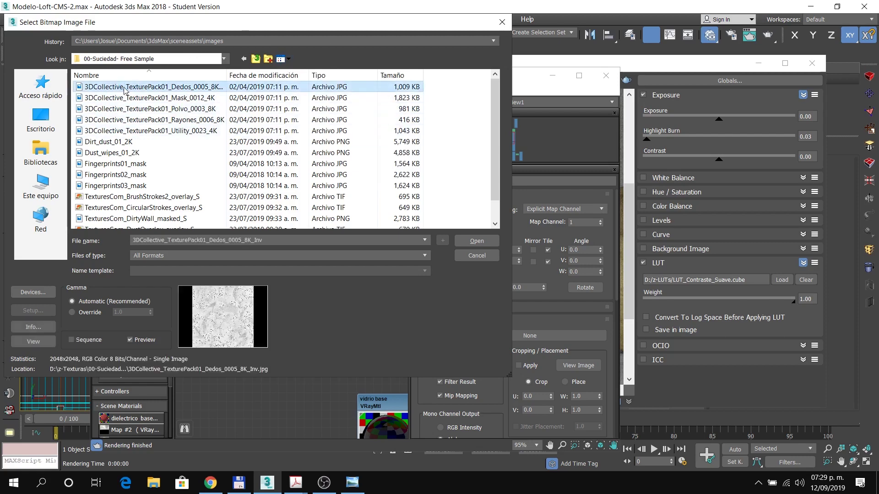
key(Down)
key(Down)
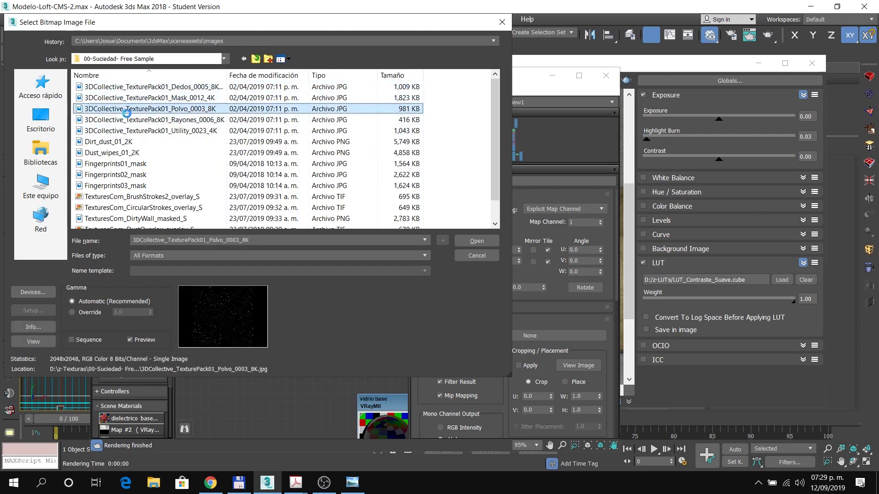
key(Up)
key(Down)
key(Down)
key(Down)
key(Down)
key(Up)
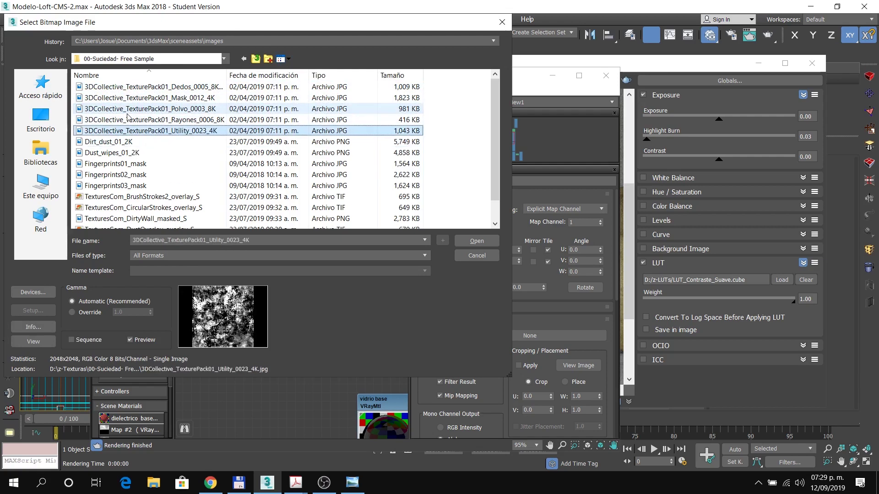
key(Return)
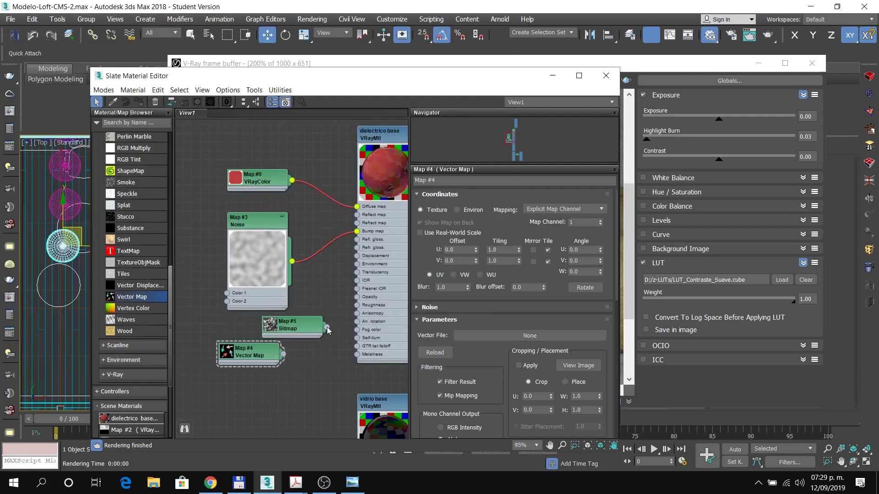
Step: Connect the new Bitmap node to the Bump map slot of dielectrico base and inspect the red sphere in the render
drag(327, 327, 357, 231)
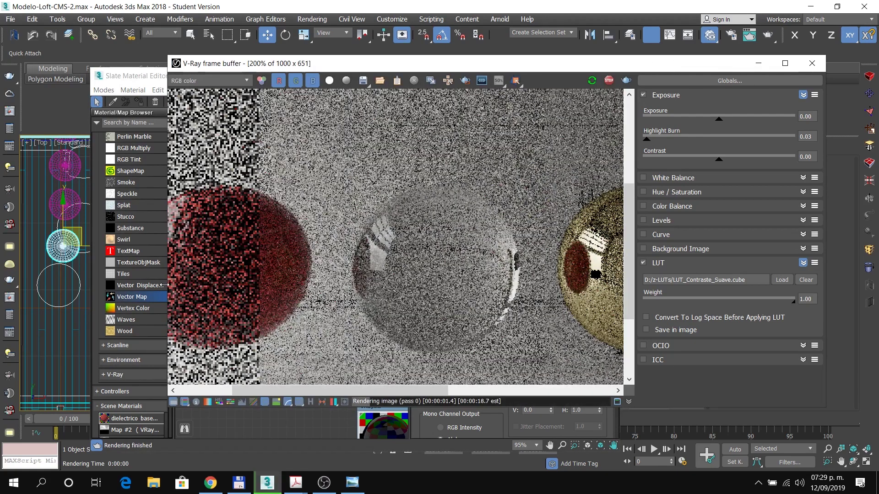
scroll(356, 278, down, 2)
scroll(356, 277, up, 1)
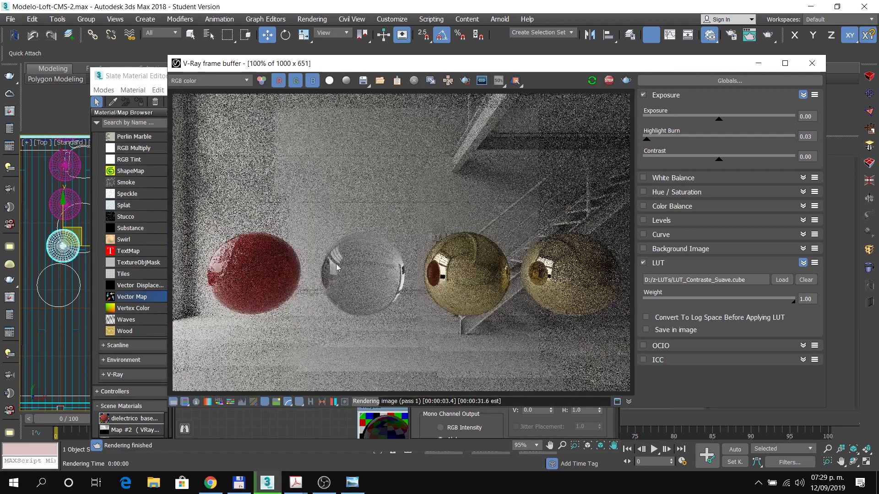
scroll(226, 310, up, 1)
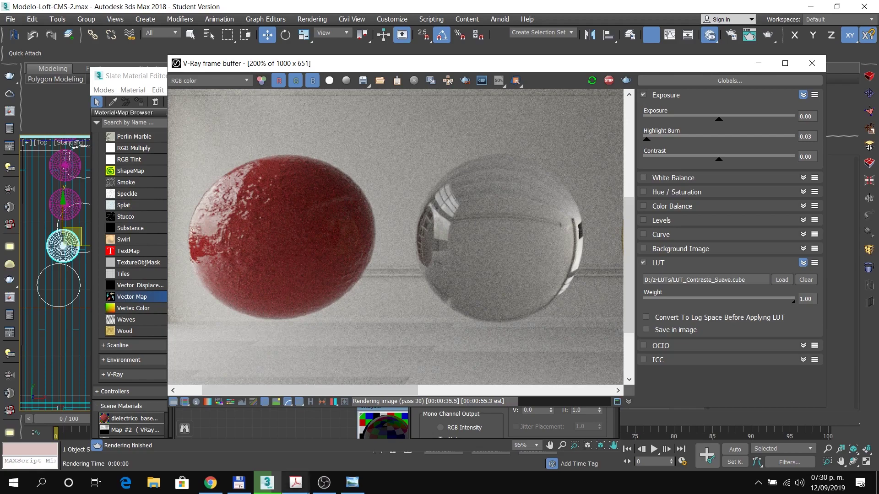
Step: Switch to Chrome and view the Google Drive texture folder linked from the course page, returning to the course page
click(211, 483)
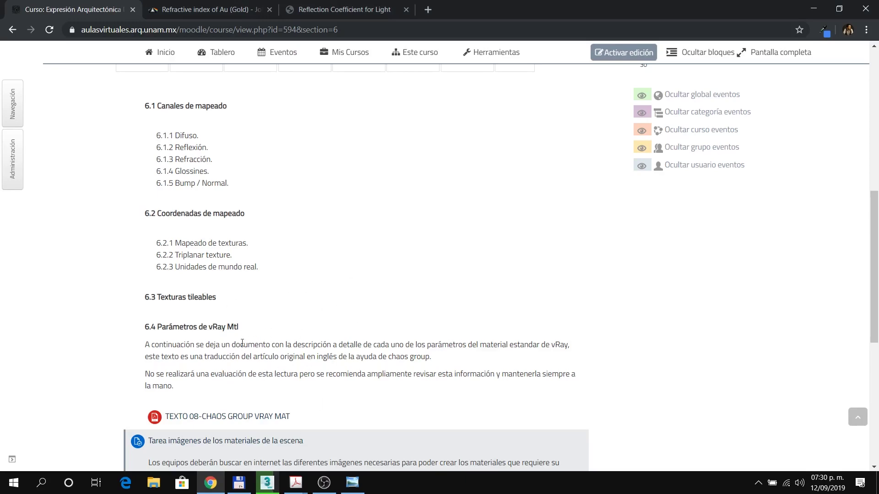
scroll(284, 348, down, 5)
scroll(278, 331, up, 5)
scroll(355, 245, down, 7)
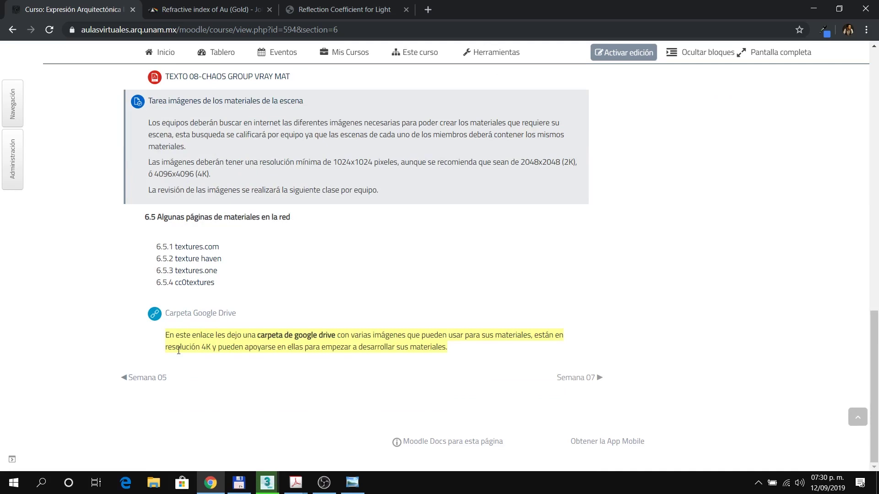
click(227, 315)
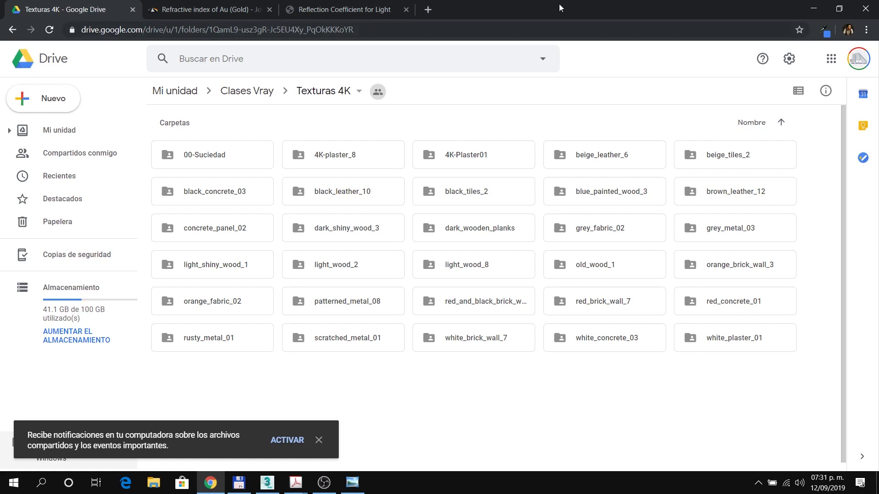
click(13, 30)
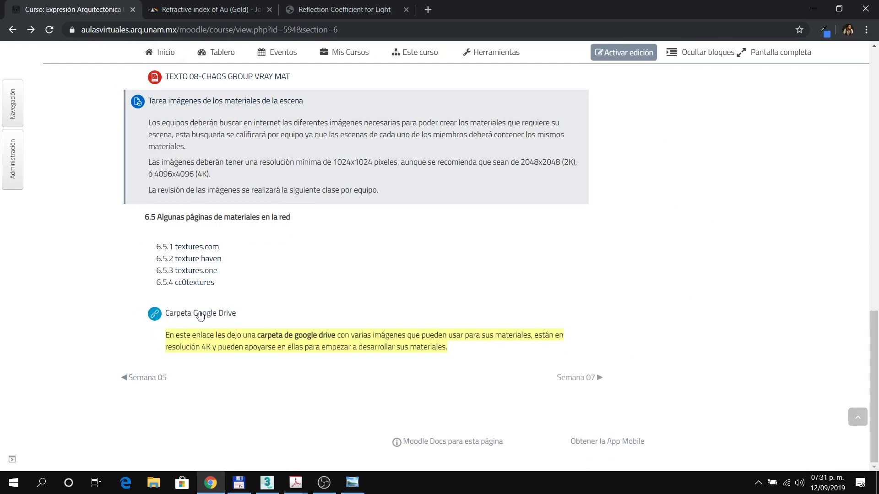
Step: Switch to Total Commander, go up to the z-Texturas folder and open it in a File Explorer window
click(232, 490)
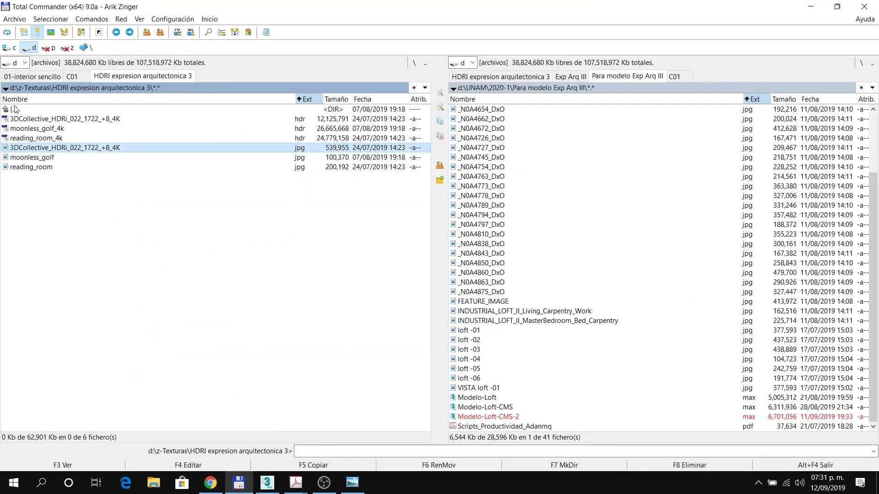
double_click(32, 109)
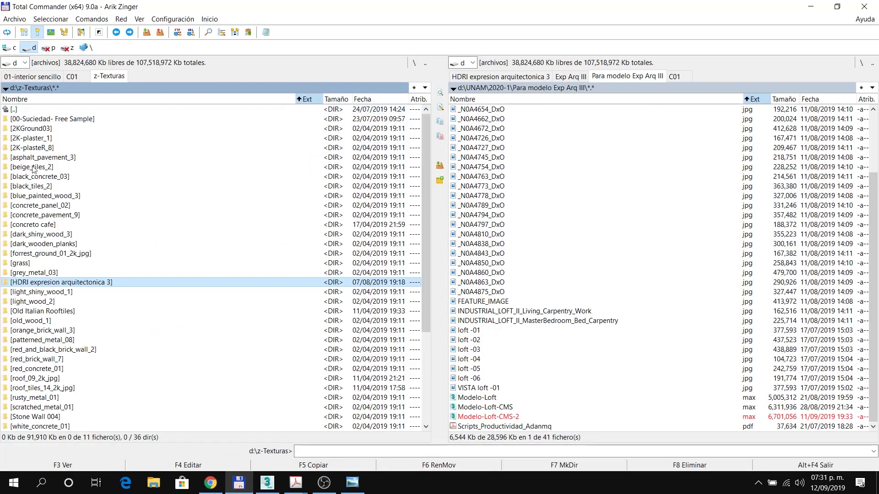
click(47, 159)
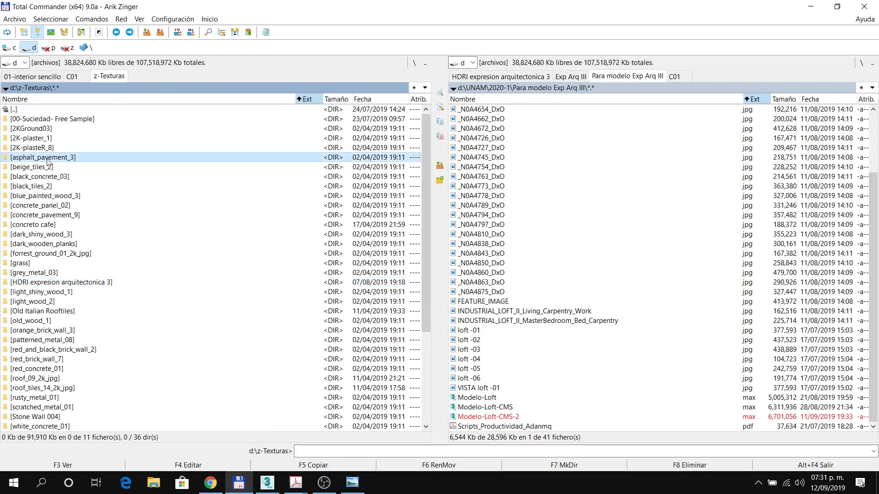
right_click(211, 88)
click(238, 96)
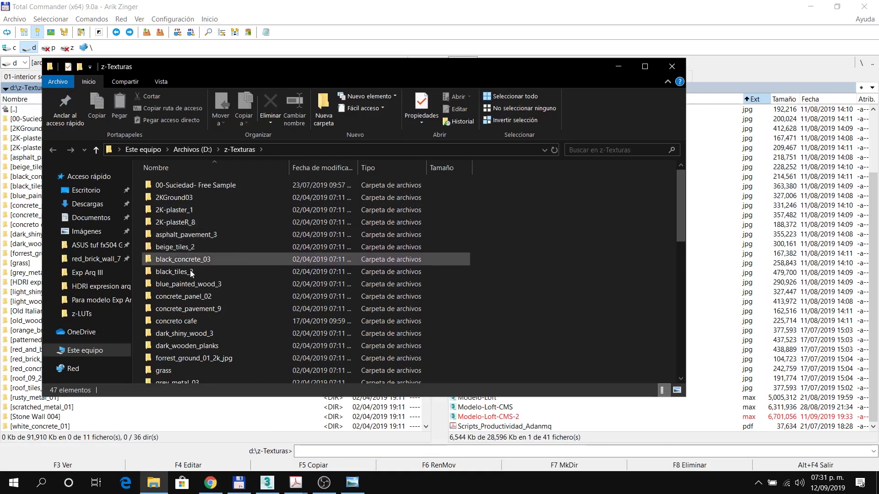
Step: Open the beige_tiles_2 folder and turn on the preview pane, widening it to cover most of the window
double_click(177, 247)
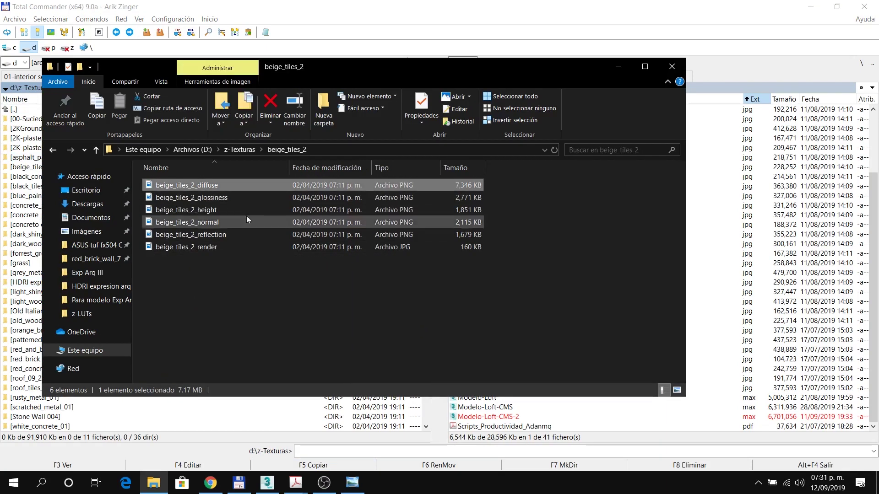
click(161, 81)
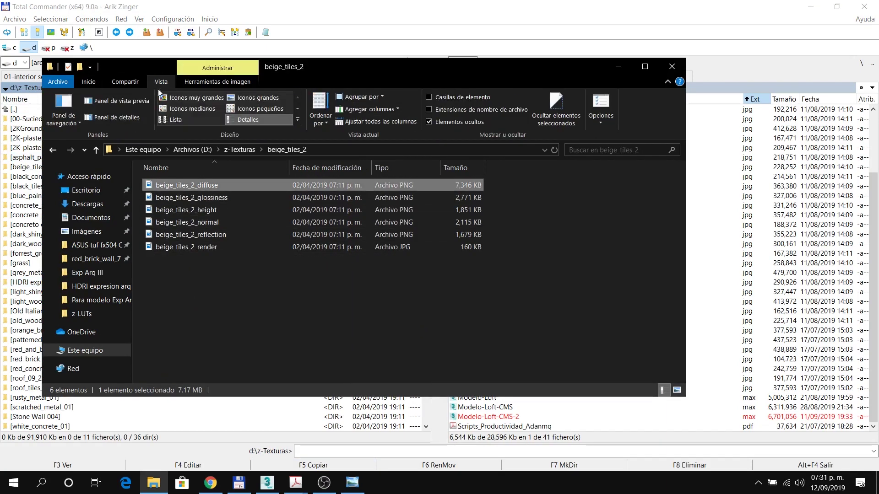
click(117, 101)
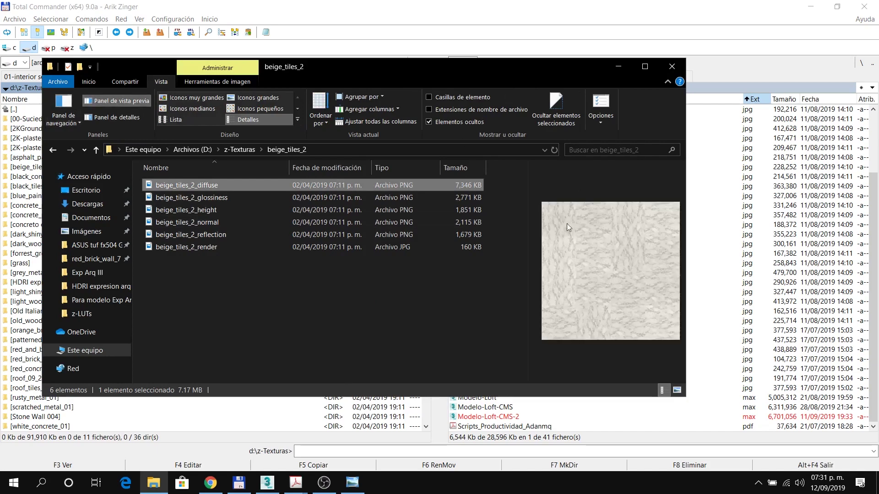
click(527, 211)
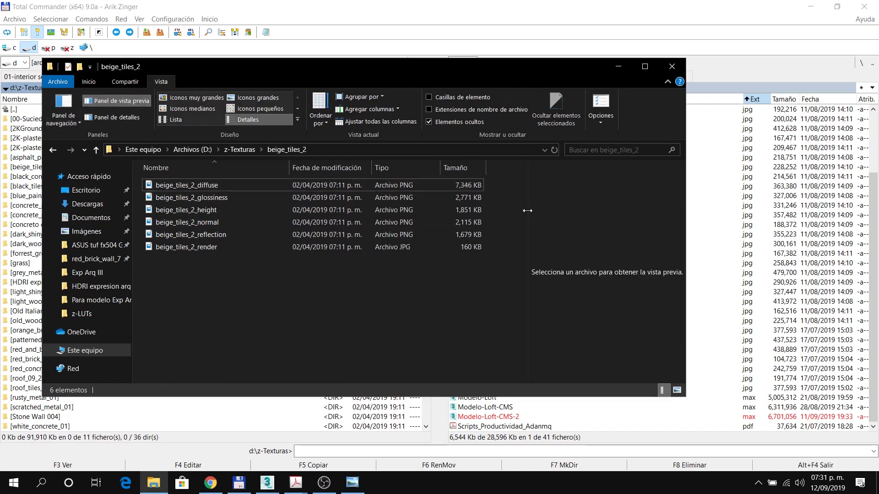
drag(527, 210, 322, 223)
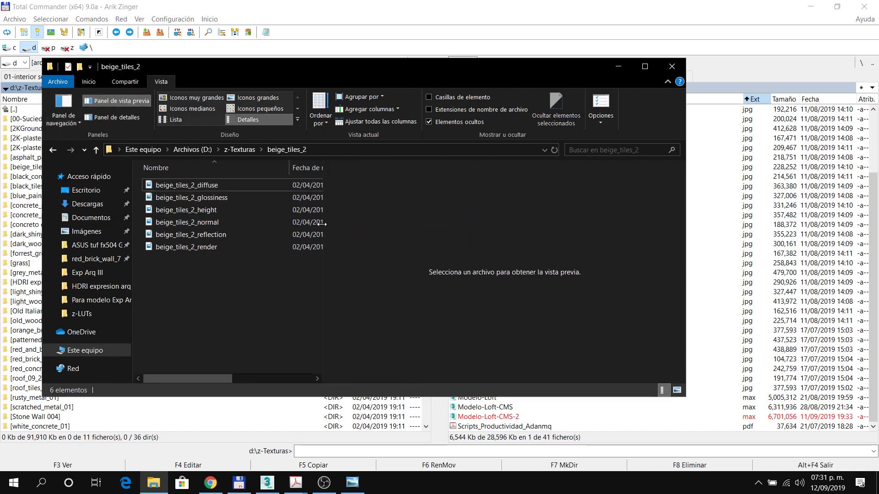
Step: Open the dark_shiny_wood_3 folder in z-Texturas and preview its diffuse, glossiness and height maps
click(239, 150)
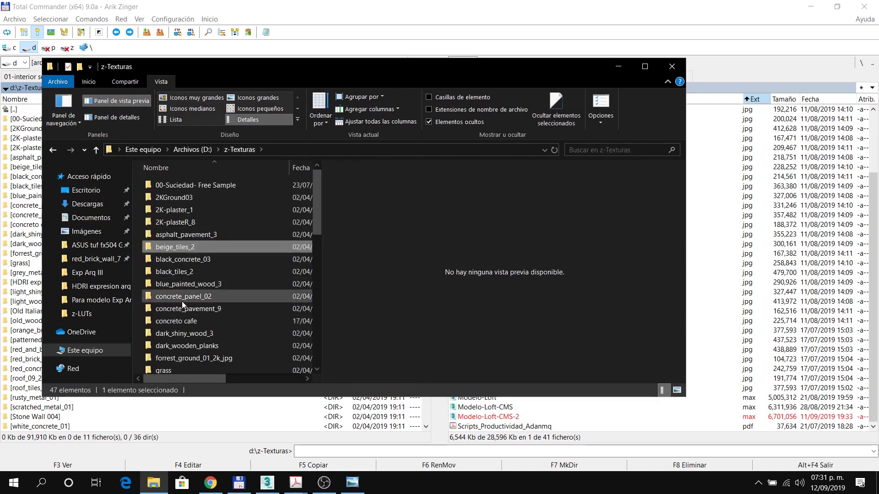
scroll(182, 320, down, 1)
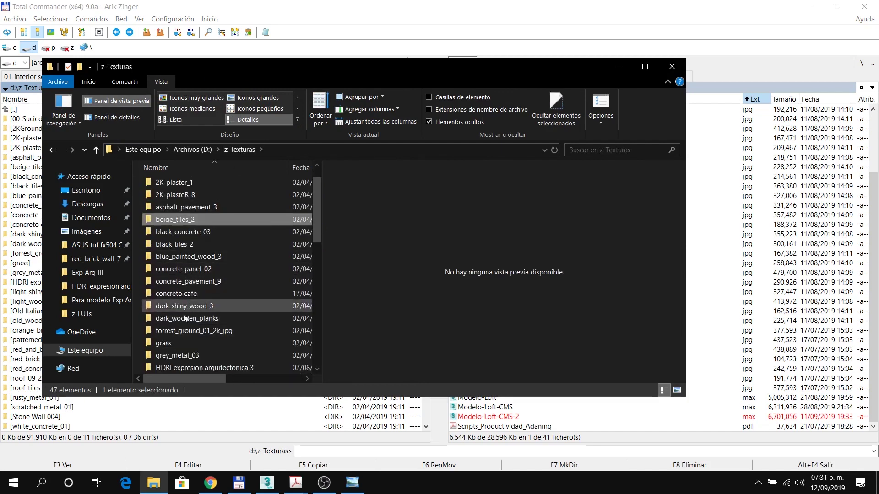
click(180, 307)
double_click(180, 308)
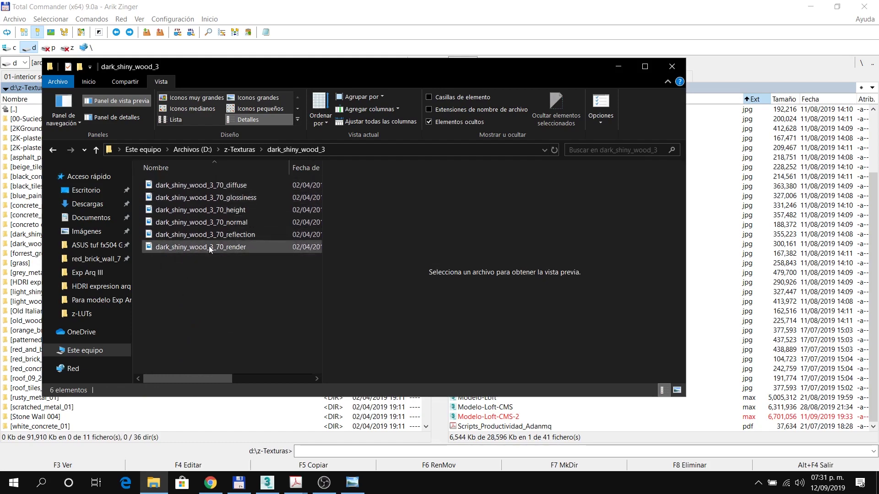
mouse_move(208, 246)
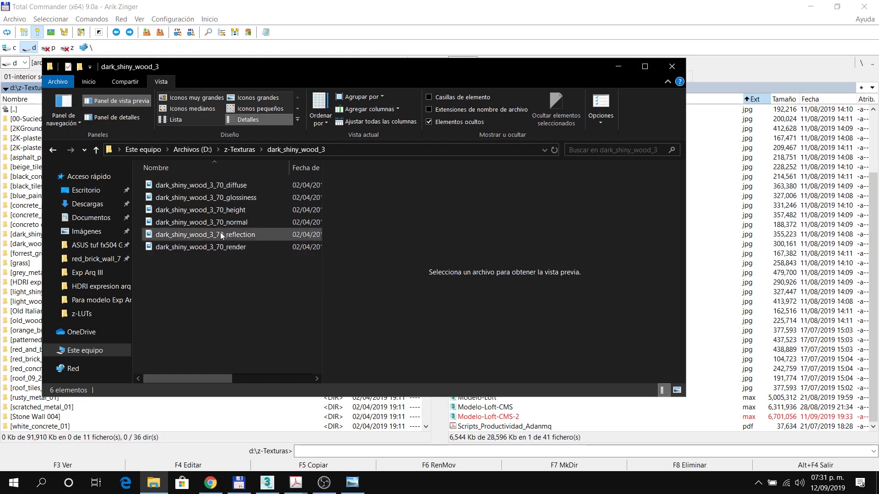
click(225, 197)
key(Down)
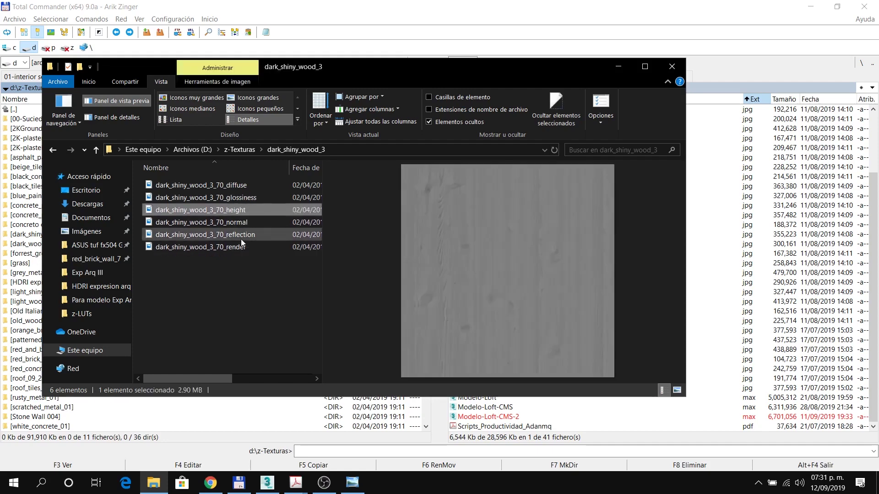
key(Up)
key(Up)
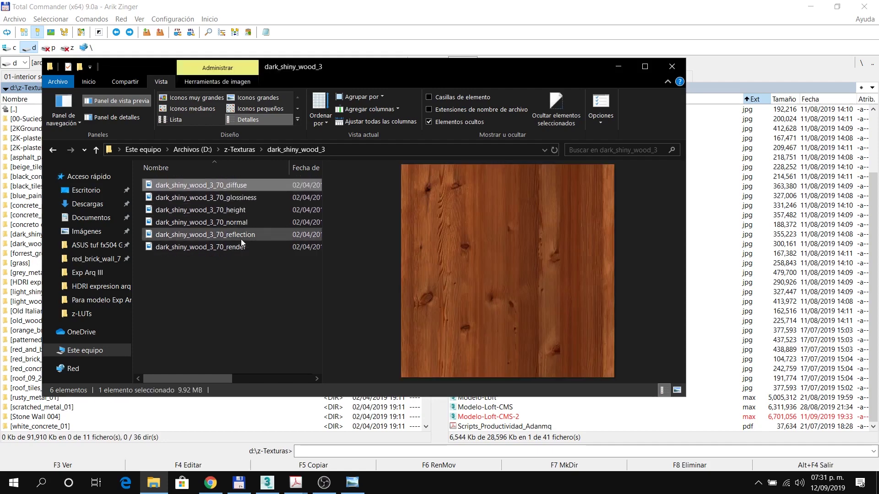
key(Down)
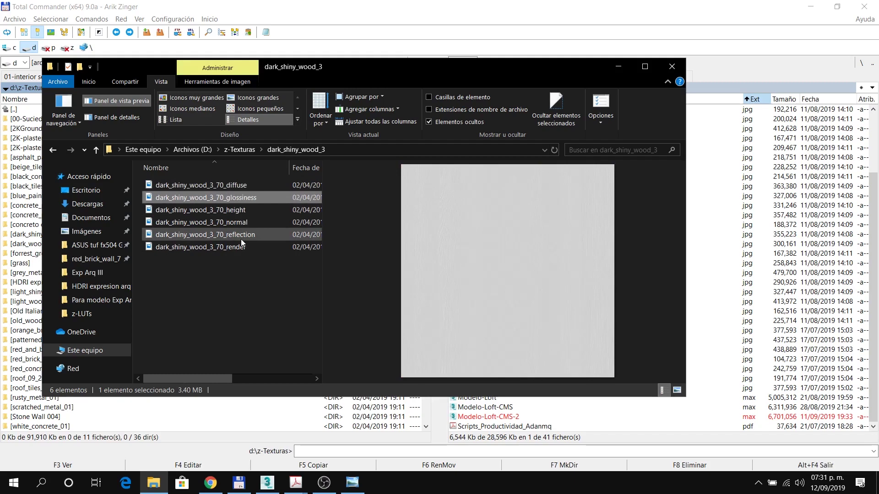
Step: Preview the height, normal, reflection and render images of dark_shiny_wood_3, ending back on the diffuse map
key(Down)
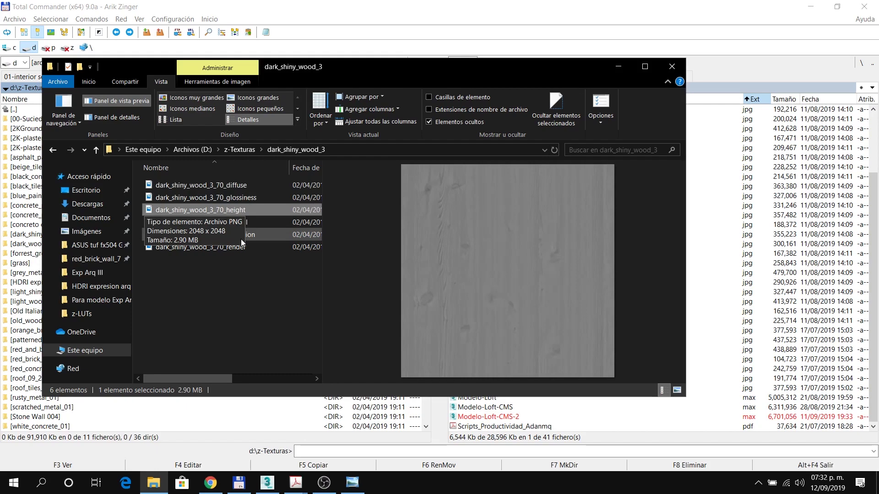
key(Down)
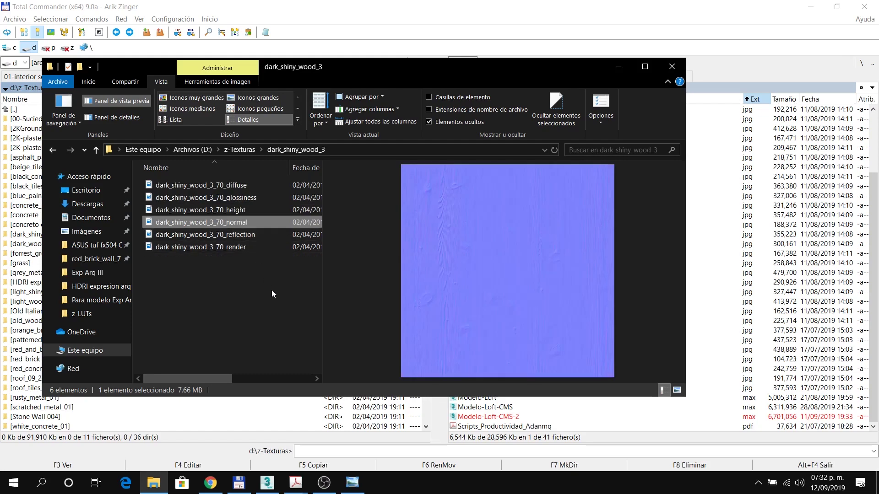
key(Down)
key(Down)
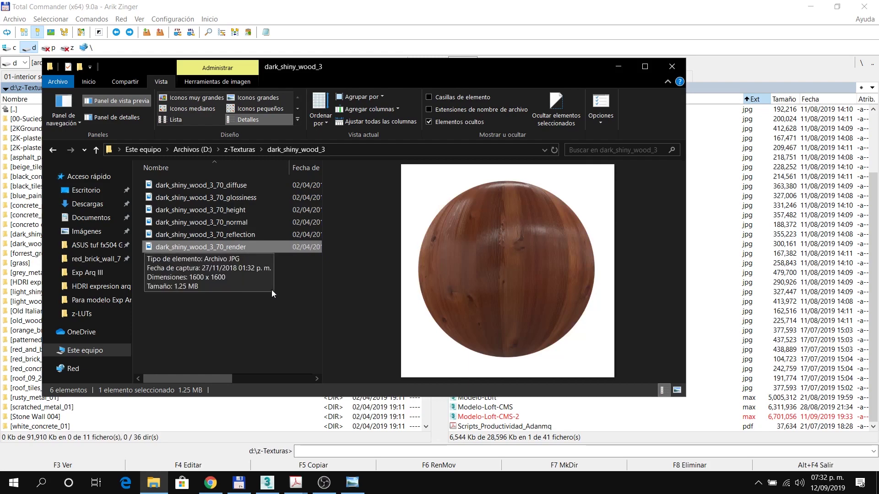
key(Up)
key(Up)
key(Up)
key(Up)
key(Up)
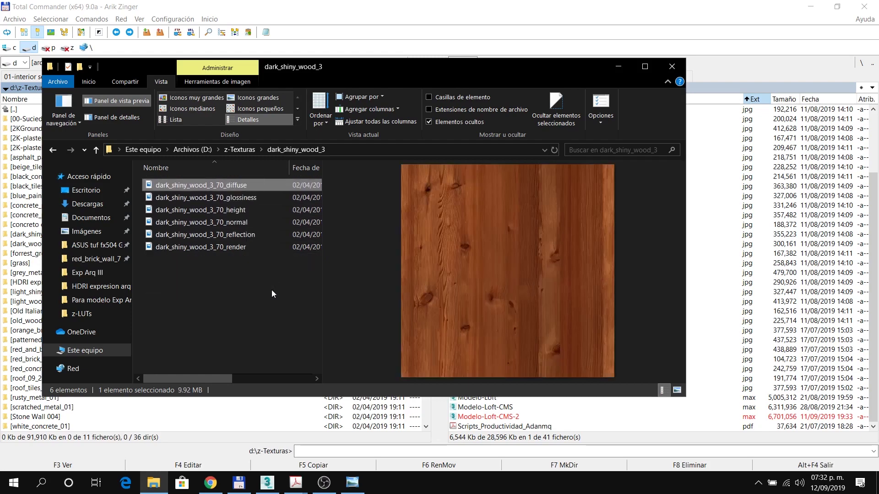
Step: Switch to 3ds Max and move the V-Ray frame buffer and Slate Material Editor windows apart so the node view is uncovered
click(268, 483)
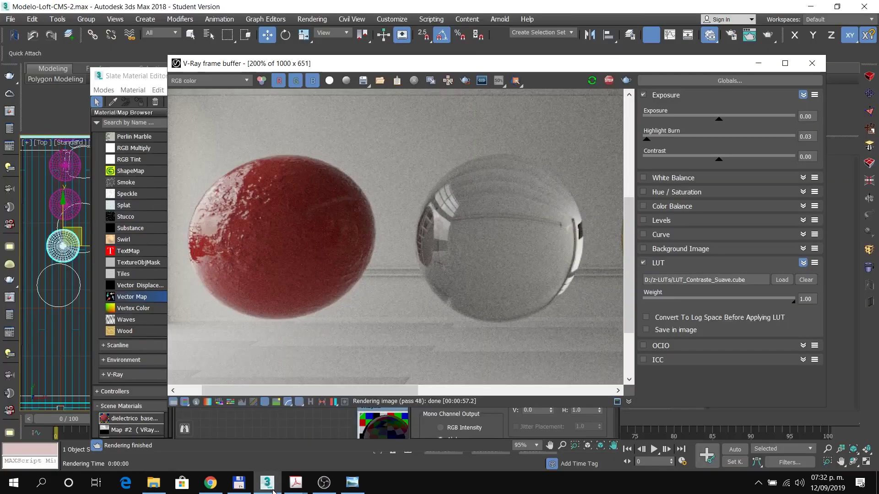
drag(638, 60, 709, 64)
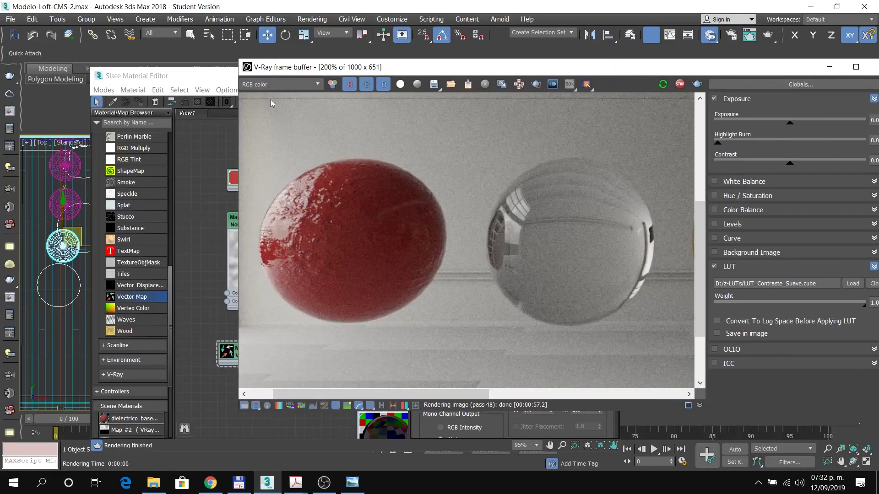
drag(207, 85, 131, 58)
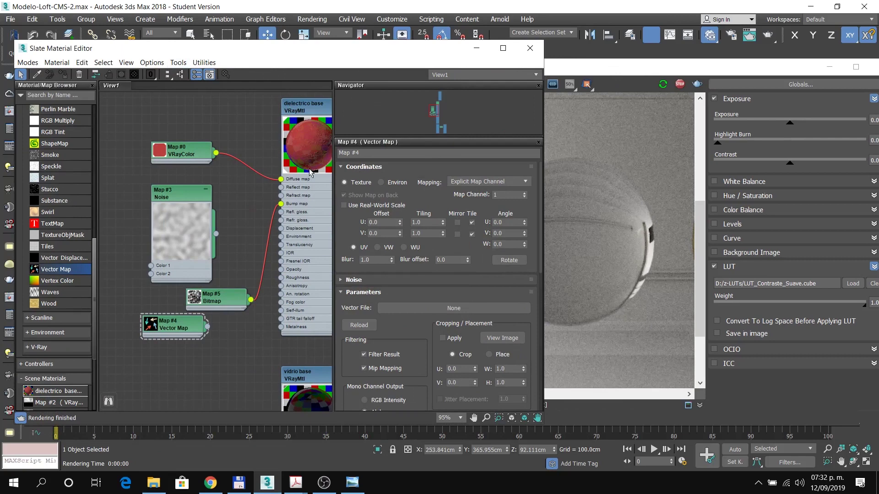
Step: Create a new VRayMtl in the empty area of the node view and place it beside the existing materials
scroll(259, 220, down, 4)
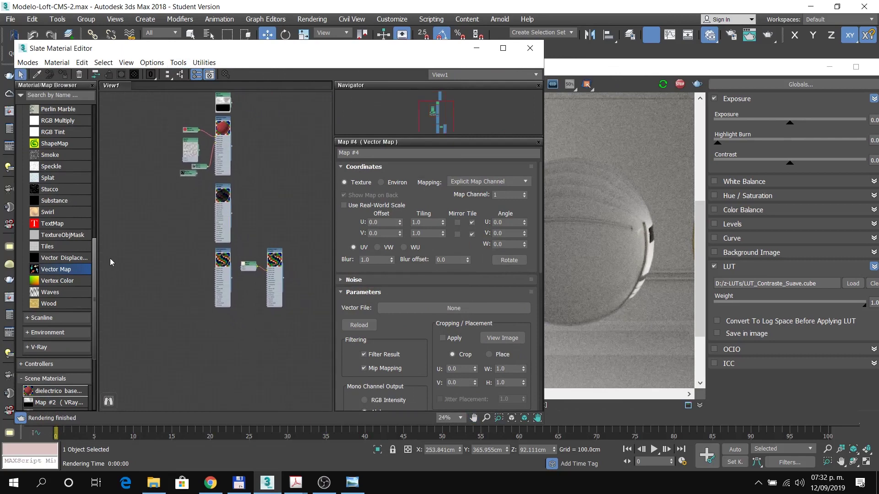
right_click(274, 222)
mouse_move(347, 237)
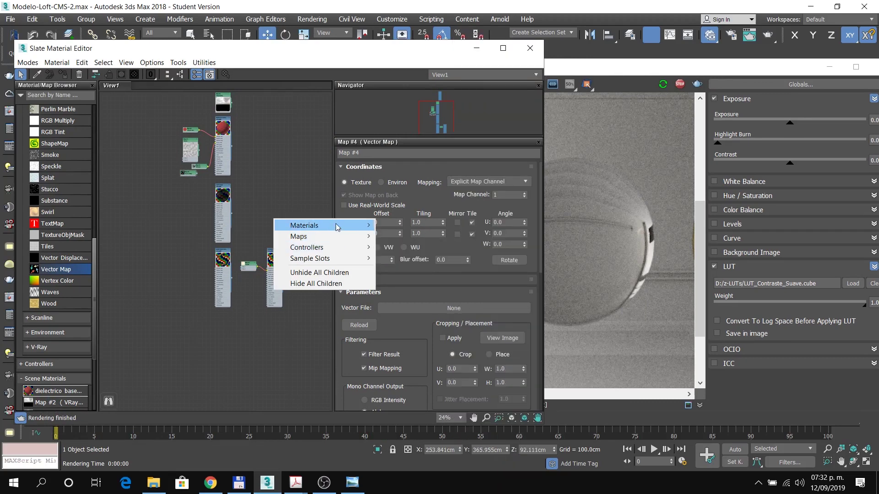
mouse_move(407, 247)
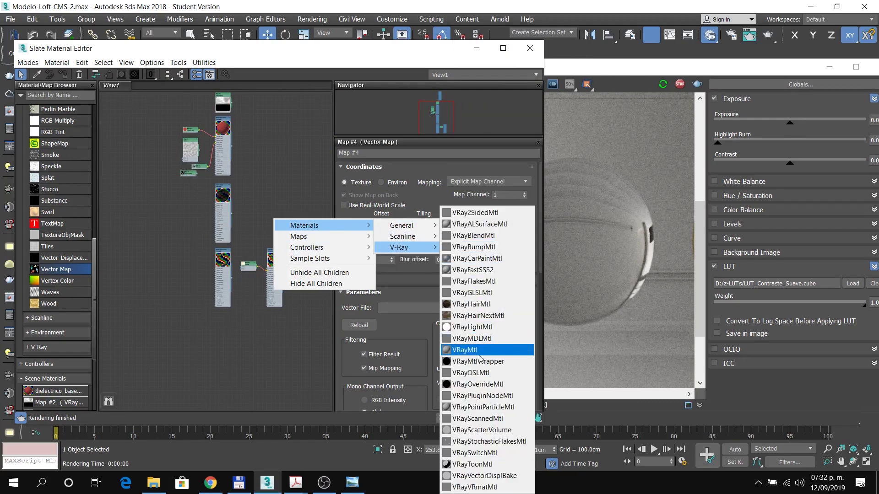
click(480, 349)
drag(273, 220, 292, 151)
Step: Try to bring the diffuse, glossiness, height, normal and reflection maps of dark_shiny_wood_3 together into the node view beside the new VRayMtl
click(154, 482)
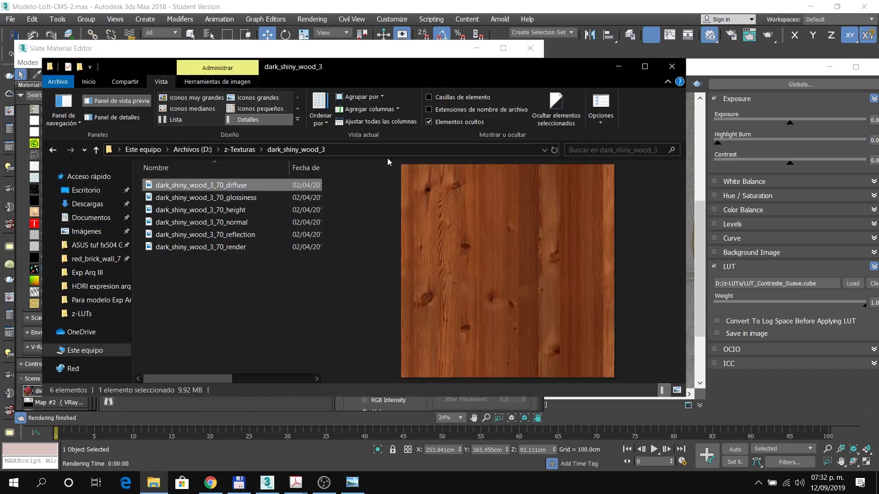
ctrl+click(242, 202)
ctrl+click(240, 211)
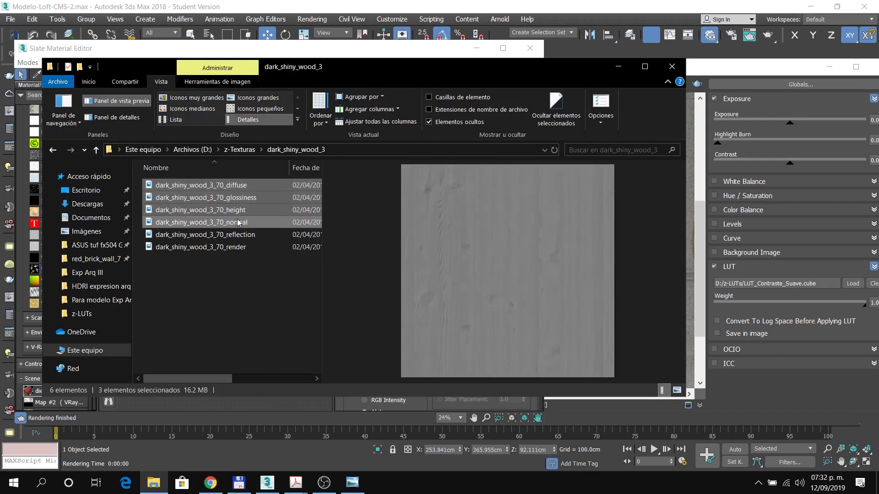
ctrl+click(241, 224)
ctrl+click(241, 235)
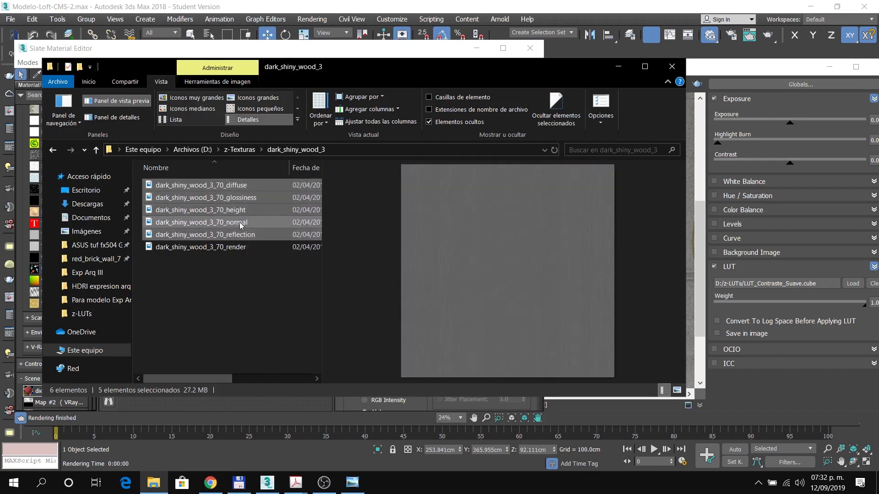
drag(241, 236, 266, 163)
scroll(267, 167, up, 5)
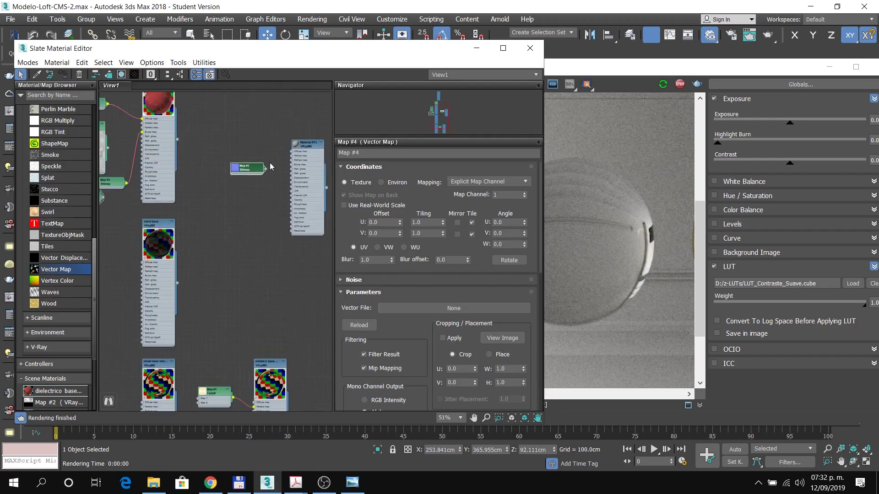
scroll(261, 171, up, 2)
middle_drag(229, 223, 163, 199)
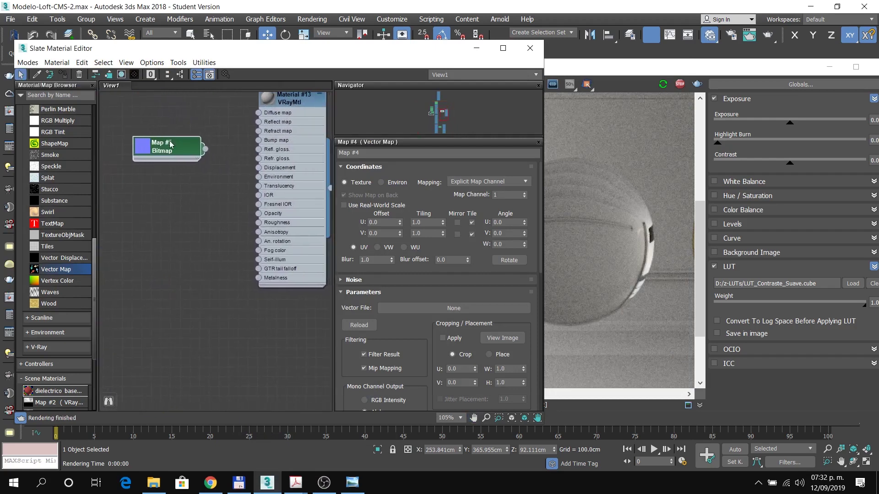
drag(170, 141, 196, 139)
Step: Stop the interactive V-Ray rendering and look through the node view for the imported bitmaps
scroll(204, 203, down, 8)
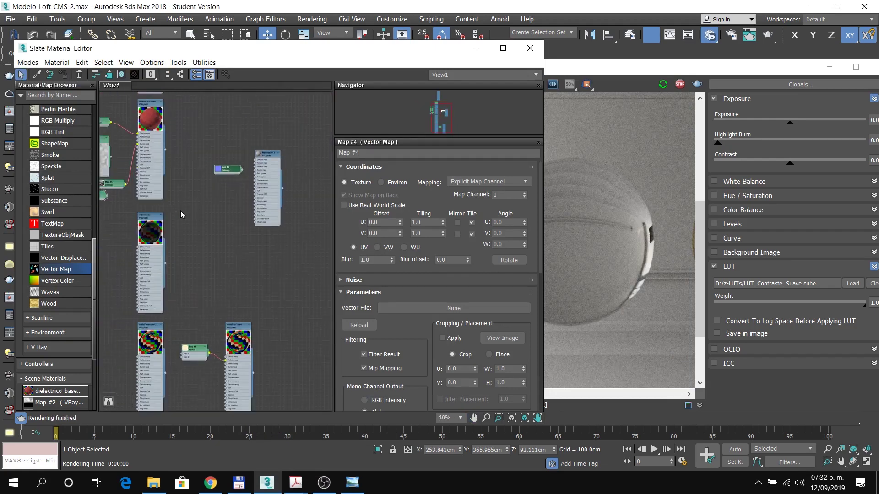
scroll(190, 215, up, 3)
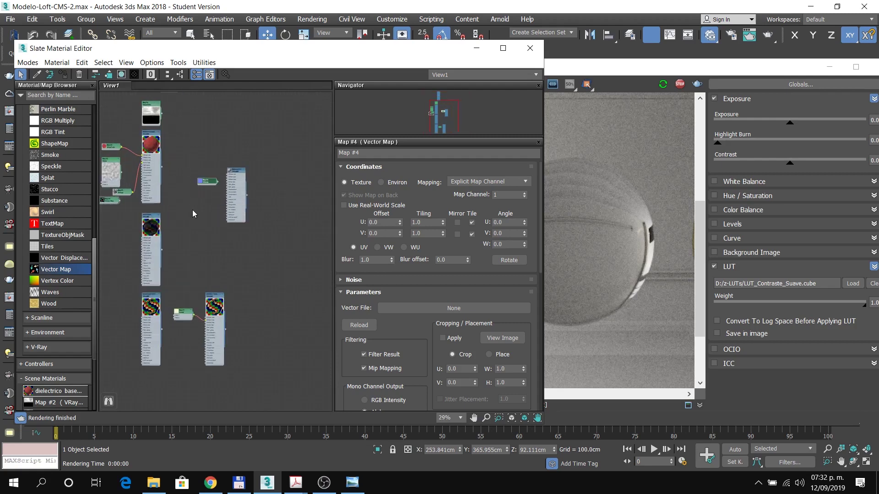
click(683, 93)
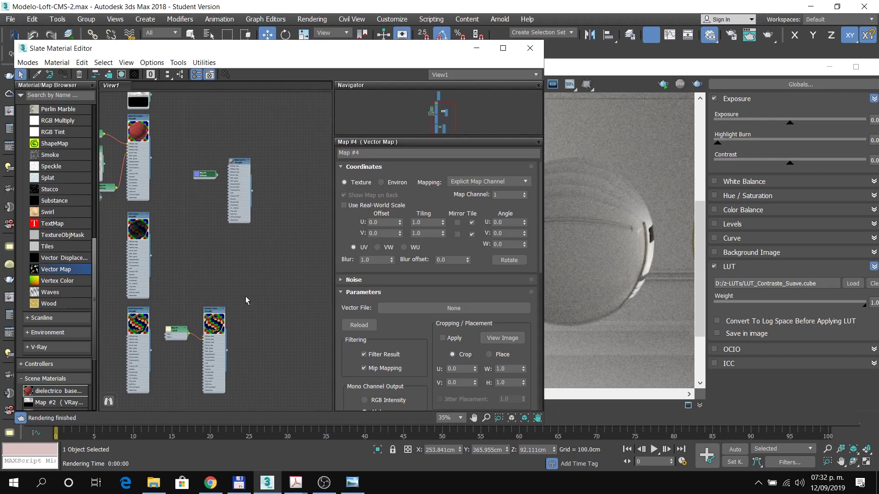
middle_drag(245, 297, 351, 266)
click(191, 167)
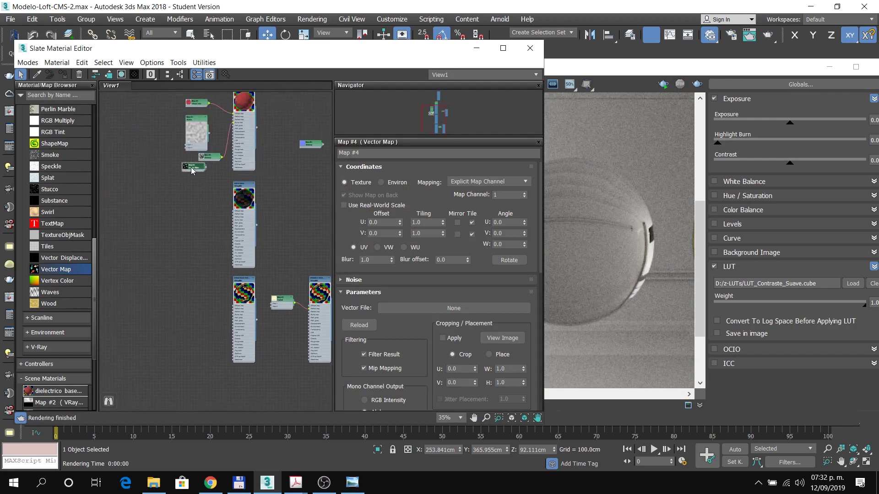
scroll(188, 208, down, 6)
scroll(221, 199, up, 8)
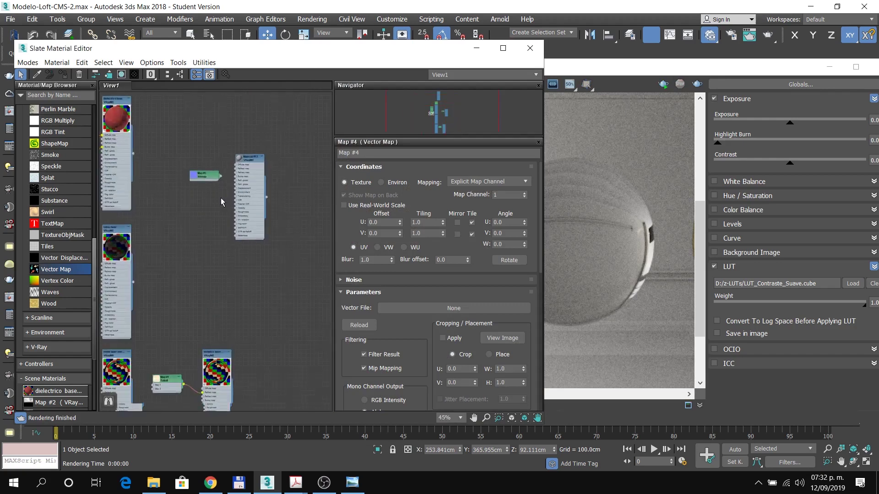
scroll(211, 188, down, 1)
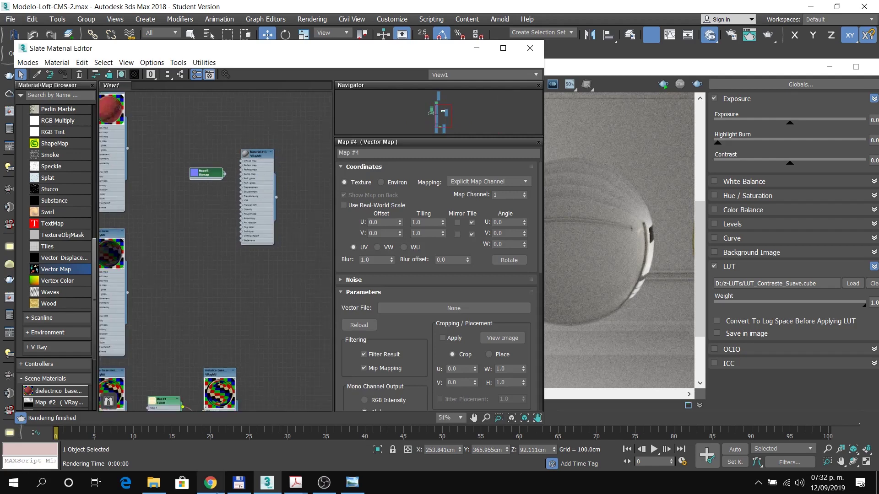
Step: Move the File Explorer window clear of the node view, return to the Slate Material Editor and shift the normal bitmap node slightly
click(153, 483)
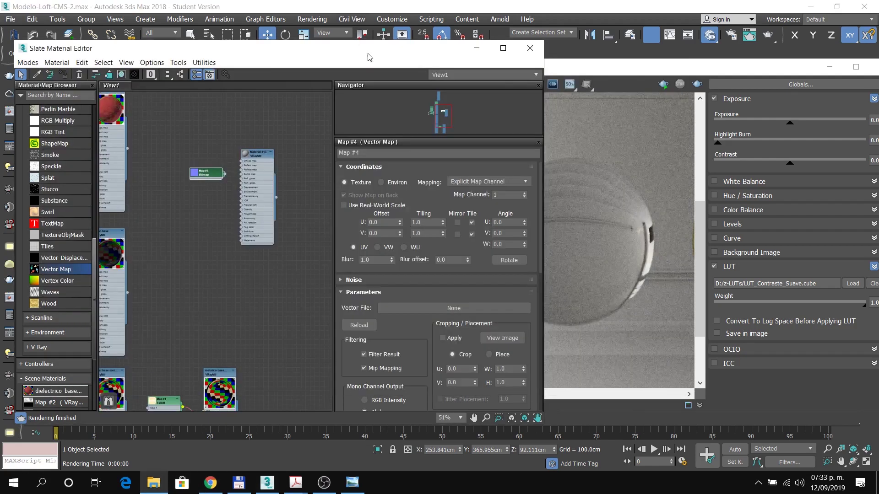
drag(367, 49, 596, 67)
key(alt+Tab)
click(227, 289)
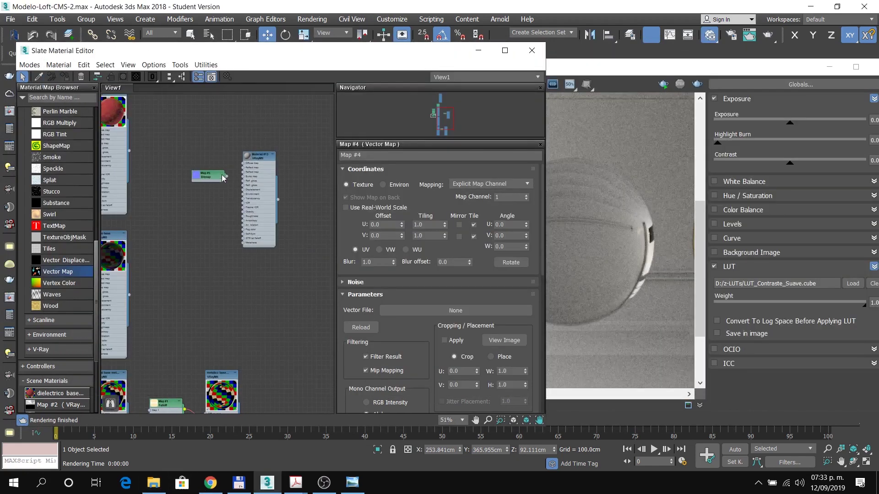
drag(222, 174, 208, 165)
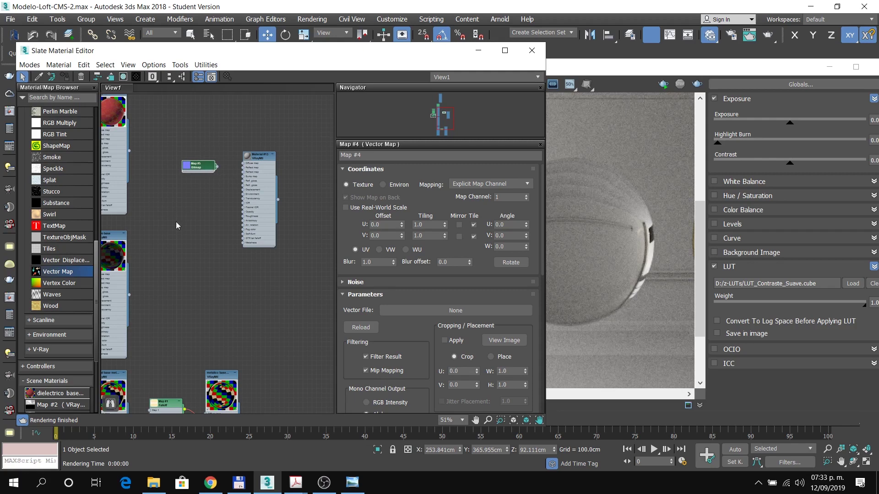
Step: Examine the nodes around the dielectrico base material to check for further imported bitmaps
scroll(176, 222, down, 8)
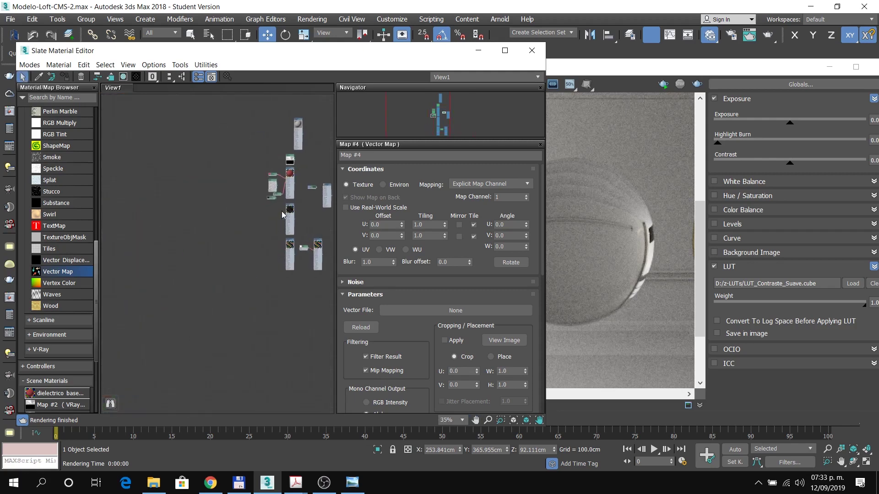
scroll(282, 214, up, 6)
scroll(228, 229, down, 3)
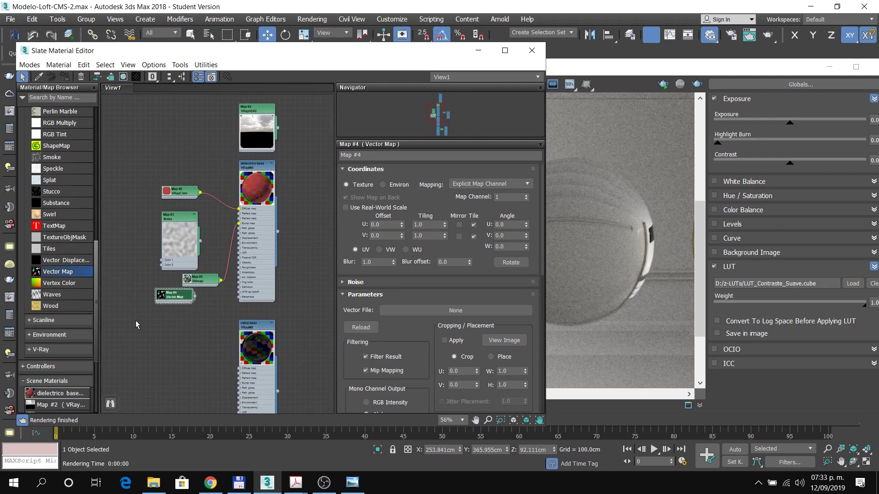
scroll(189, 287, up, 2)
drag(132, 281, 203, 326)
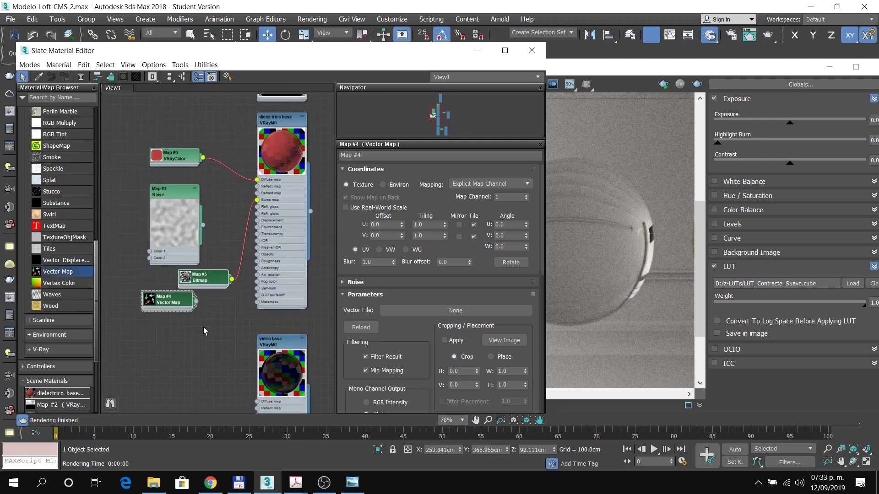
click(210, 299)
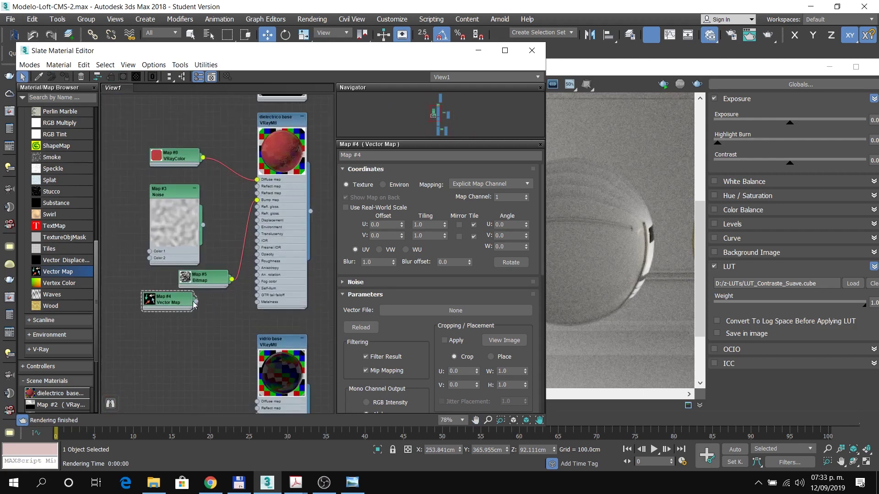
click(185, 309)
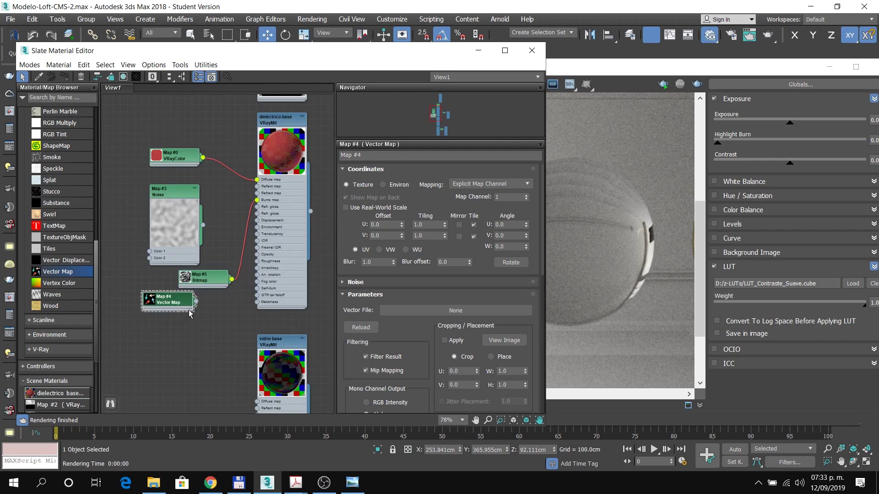
scroll(195, 307, down, 2)
middle_drag(270, 228, 178, 284)
scroll(266, 319, up, 1)
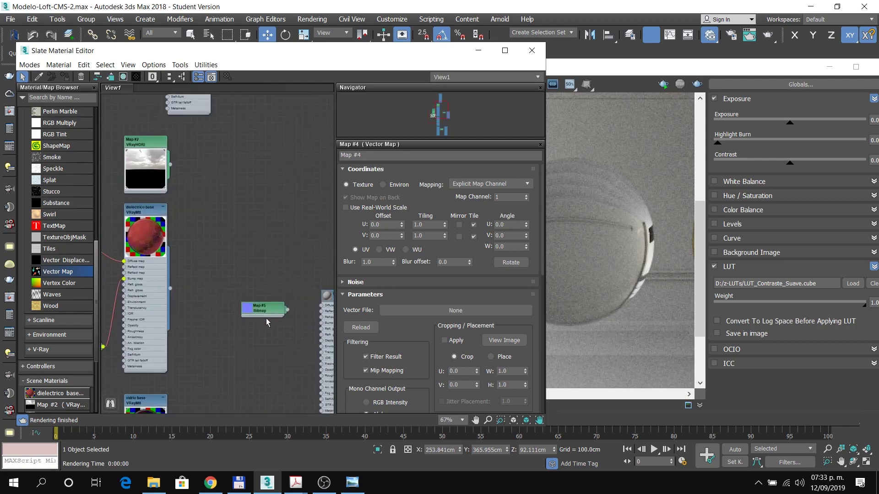
Step: Move the normal bitmap node into free space above the new VRayMtl and close the V-Ray frame buffer
drag(268, 314, 279, 268)
scroll(275, 293, up, 2)
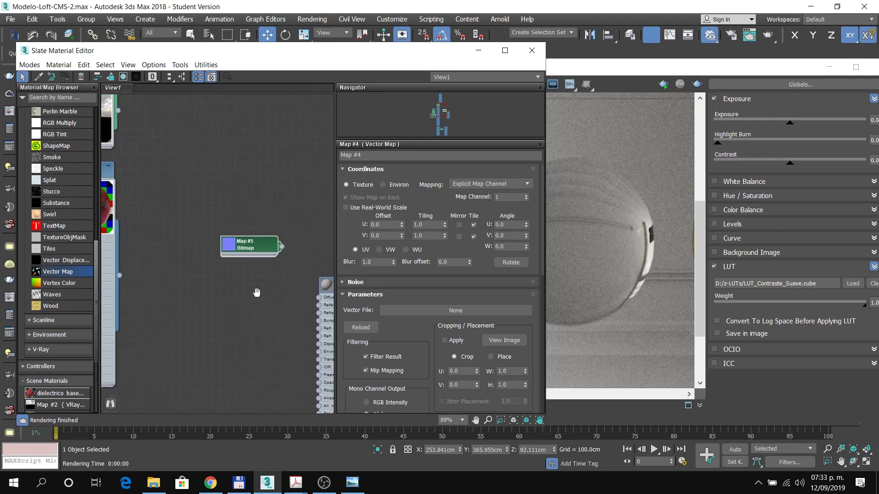
scroll(246, 259, up, 3)
middle_drag(245, 259, 207, 196)
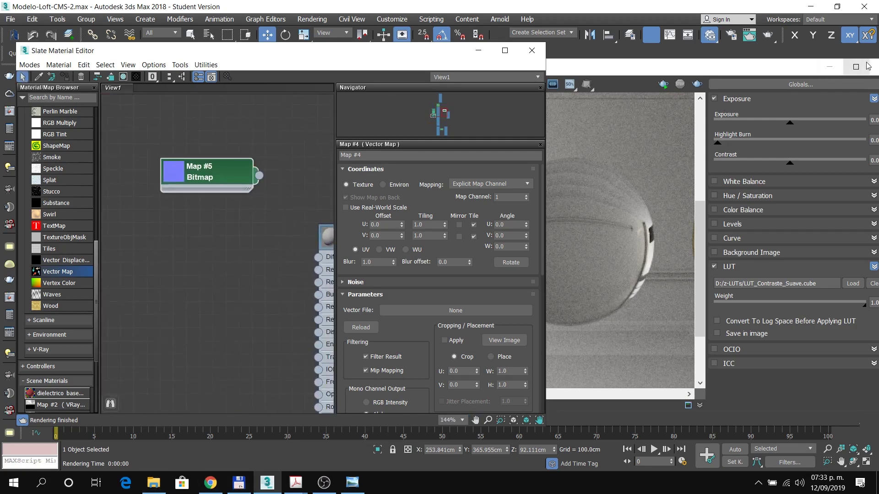
click(874, 66)
Step: Bring the dark_shiny_wood_3_70 diffuse, glossiness and height images from File Explorer into the node view, stacked below the normal bitmap
click(153, 483)
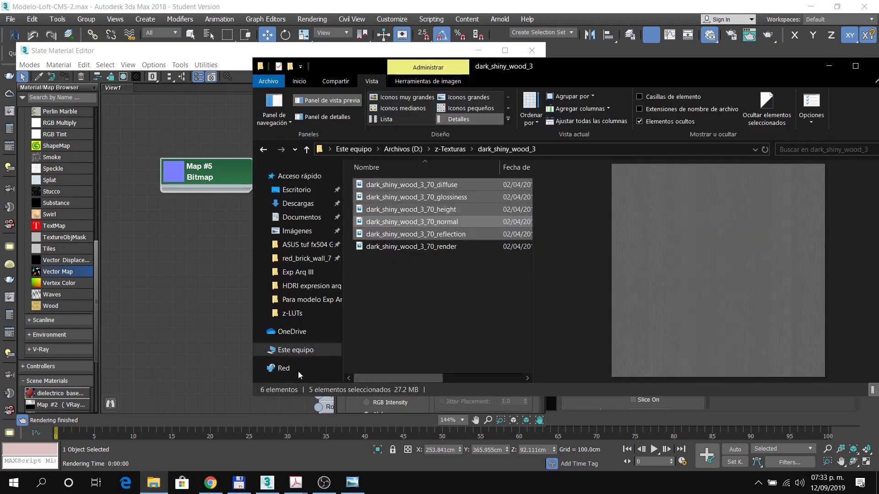
click(451, 186)
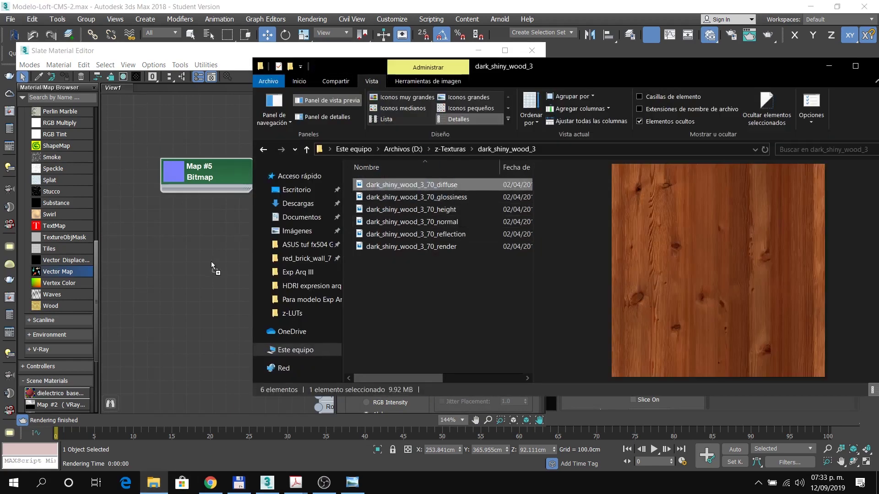
drag(432, 200, 193, 308)
drag(444, 210, 173, 361)
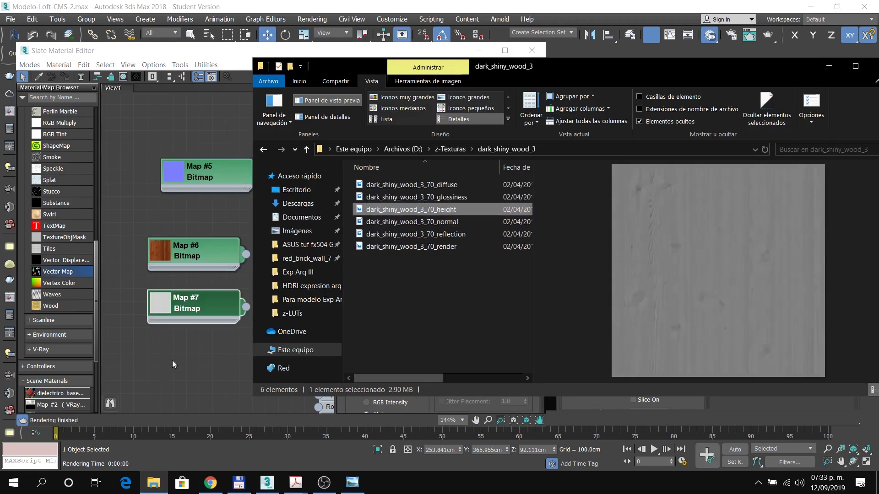
click(213, 356)
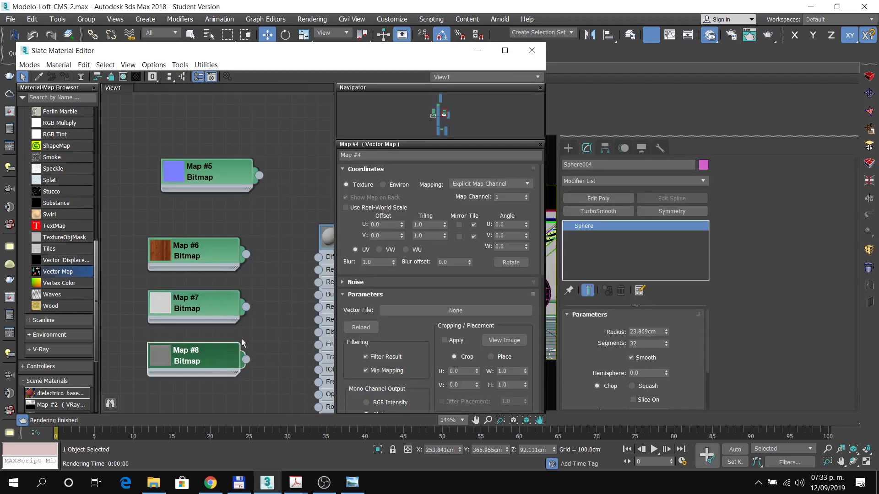
Step: Add the dark_shiny_wood_3_70_reflection image from File Explorer as a bitmap node below the height bitmap
click(239, 483)
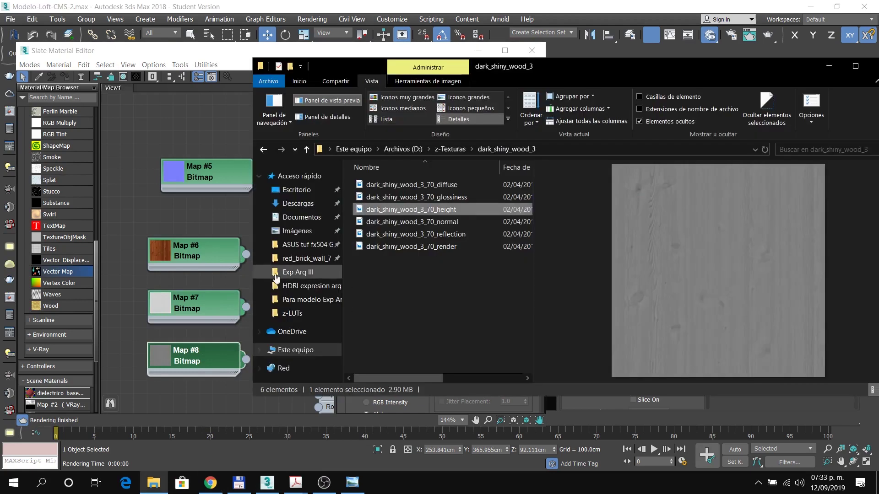
middle_drag(220, 215, 224, 124)
click(154, 483)
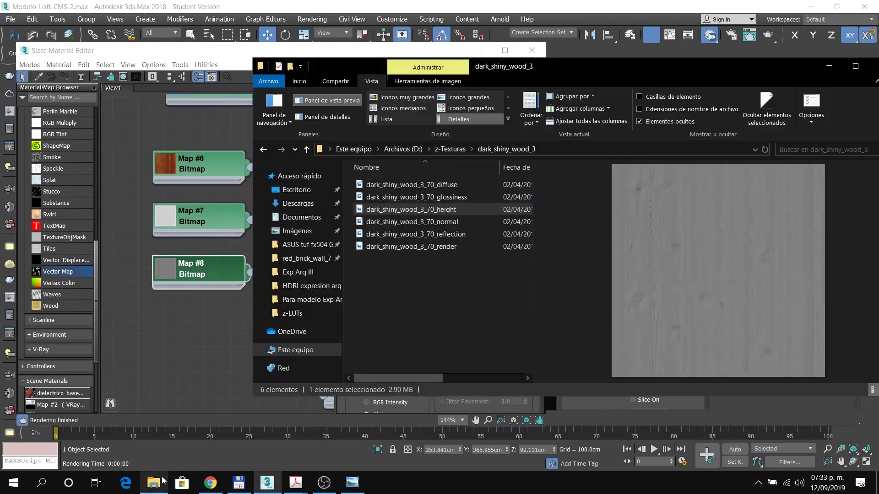
drag(445, 236, 243, 325)
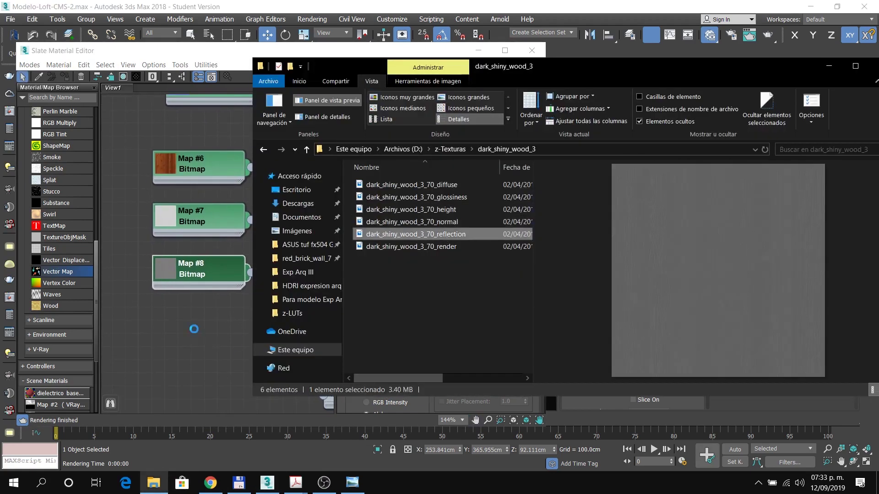
click(236, 304)
scroll(287, 178, down, 1)
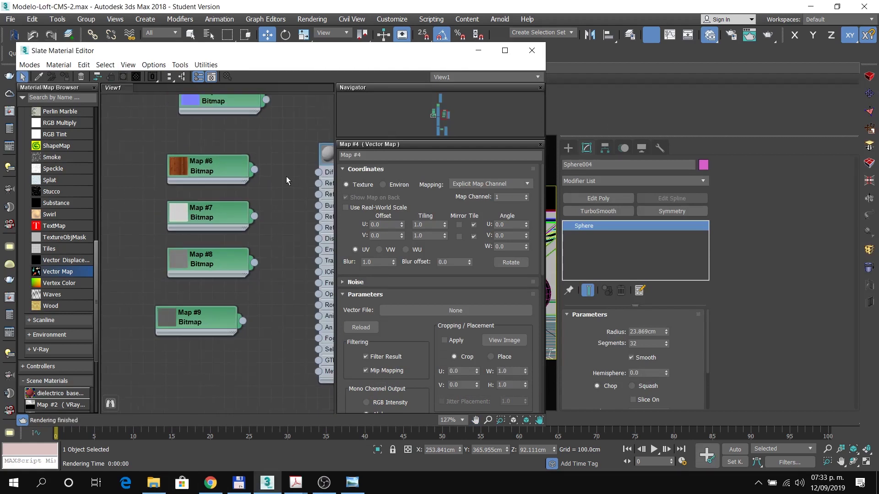
Step: Set the new VRayMtl's Reflect color to pure white and its refraction IOR to 1.56
middle_drag(305, 143, 227, 145)
double_click(263, 160)
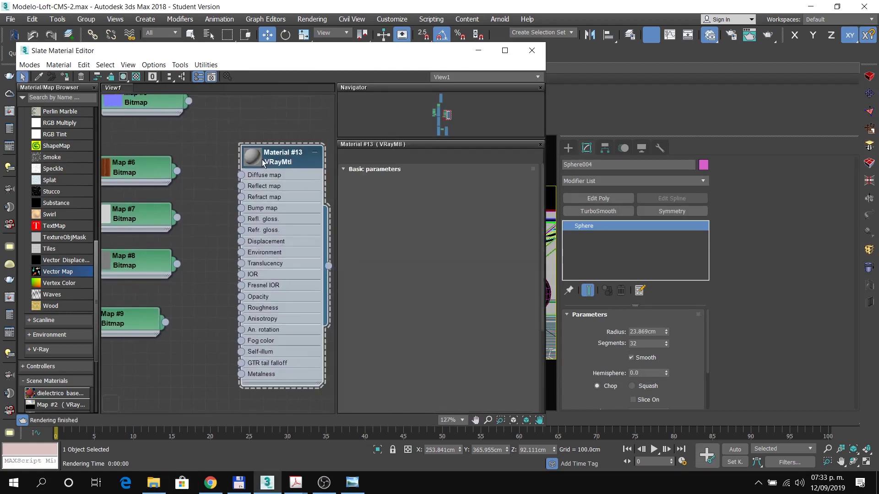
double_click(255, 161)
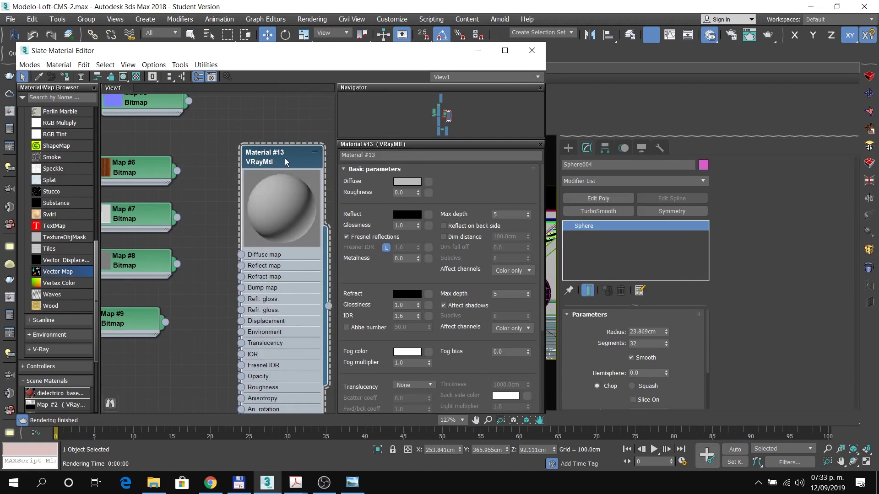
click(407, 215)
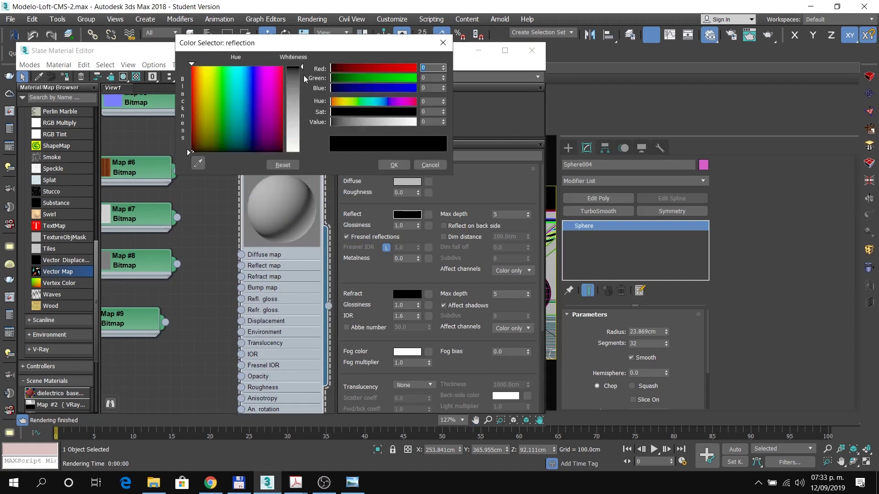
drag(302, 68, 303, 154)
click(387, 166)
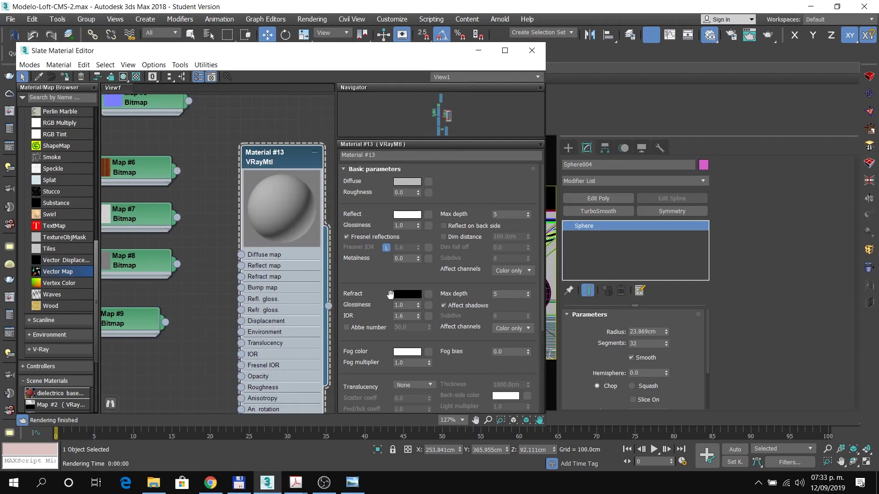
double_click(405, 316)
text(1)
Step: Uncover the Top viewport, select the middle sphere of the column and assign the new VRayMtl to it
scroll(261, 117, down, 1)
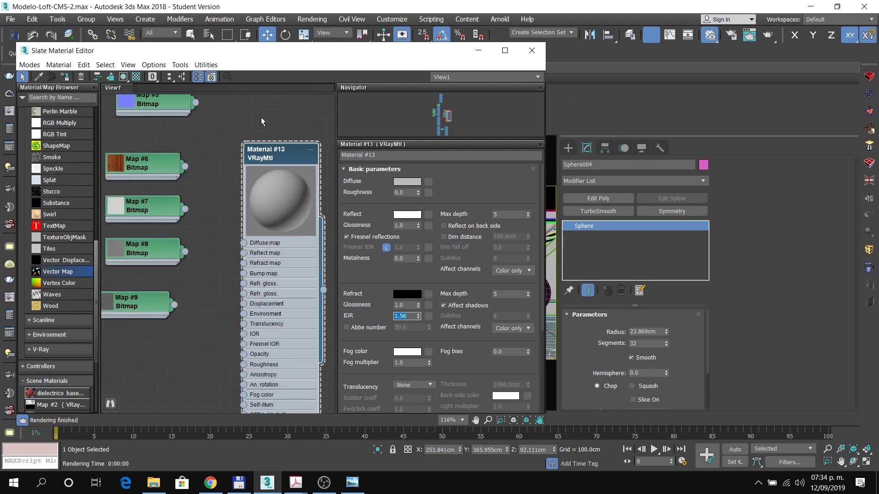
drag(245, 58, 450, 70)
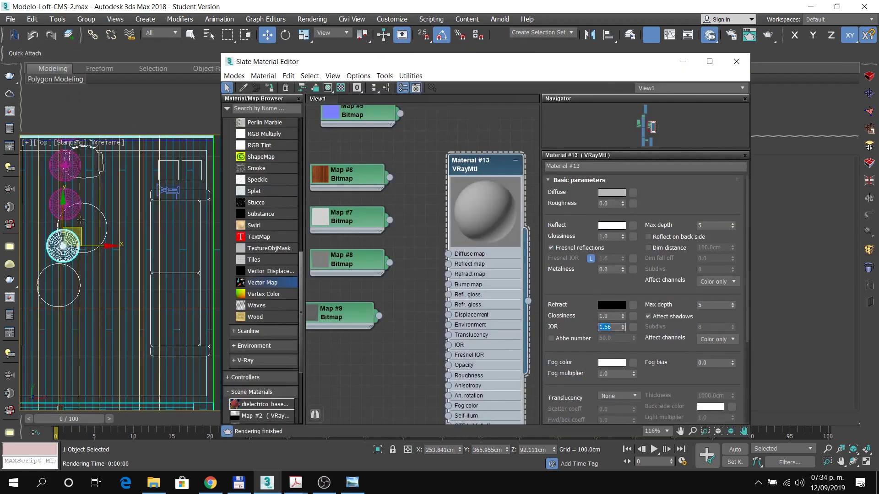
click(69, 207)
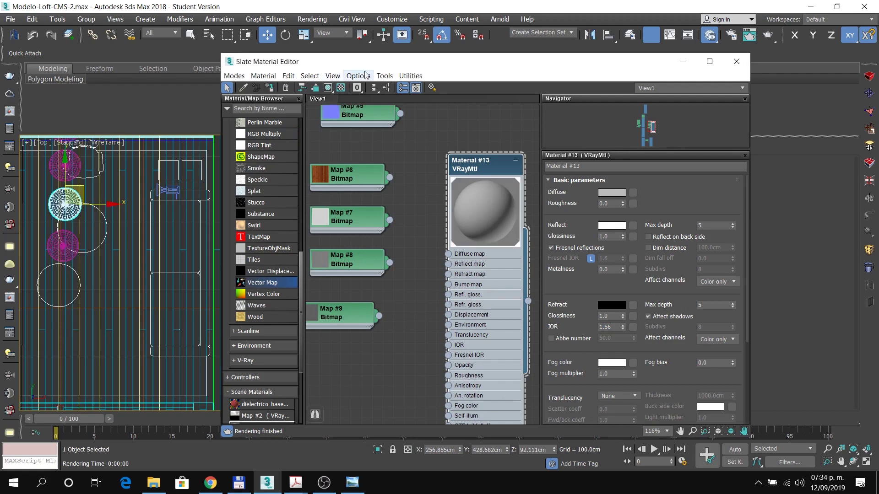
drag(396, 64, 255, 53)
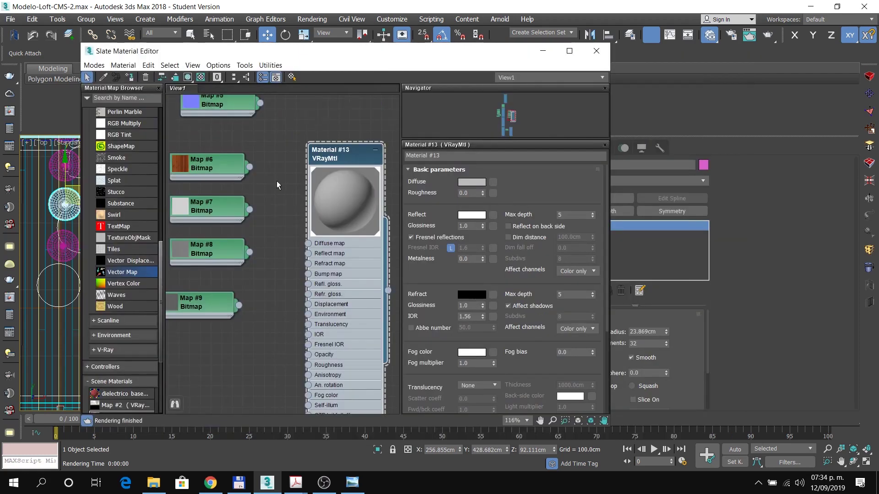
Step: Connect the wood diffuse bitmap to the VRayMtl's Diffuse map input
scroll(276, 181, down, 3)
scroll(262, 200, up, 4)
middle_drag(264, 218, 263, 178)
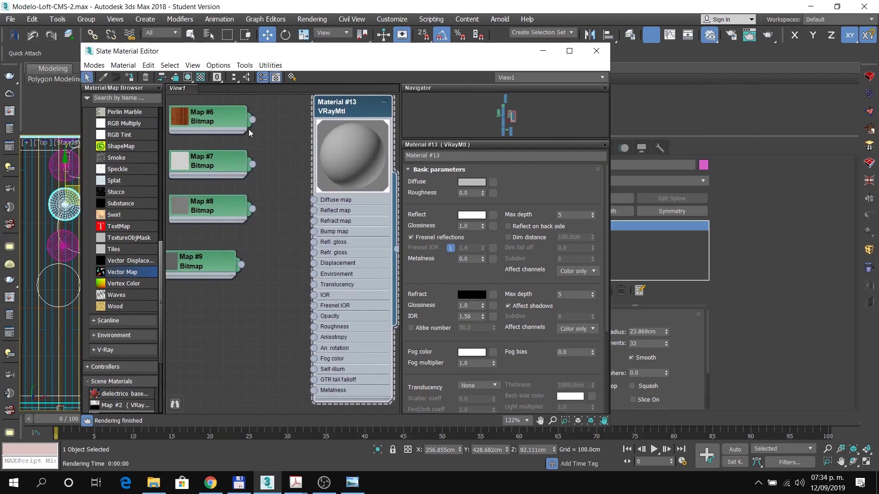
drag(253, 121, 313, 200)
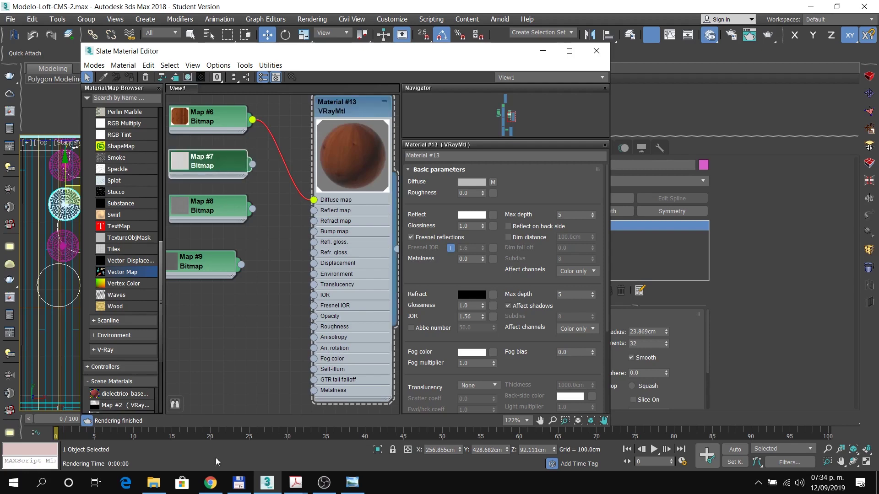
click(126, 482)
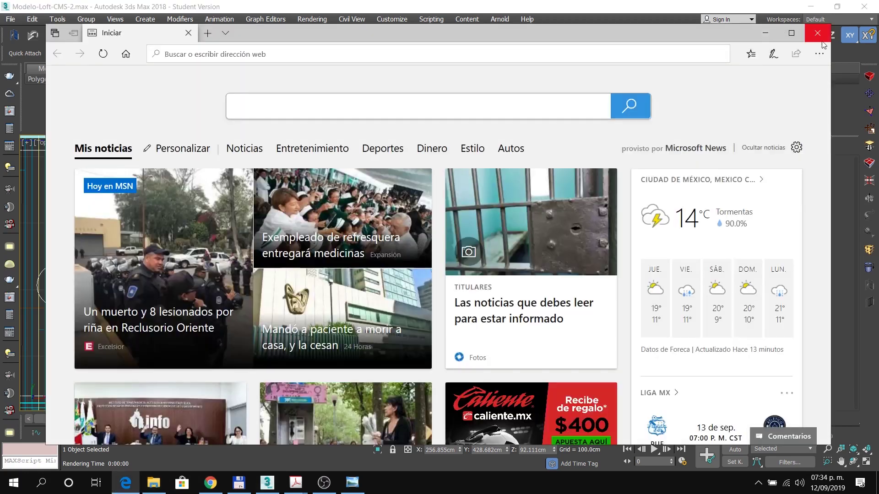
click(820, 40)
click(155, 489)
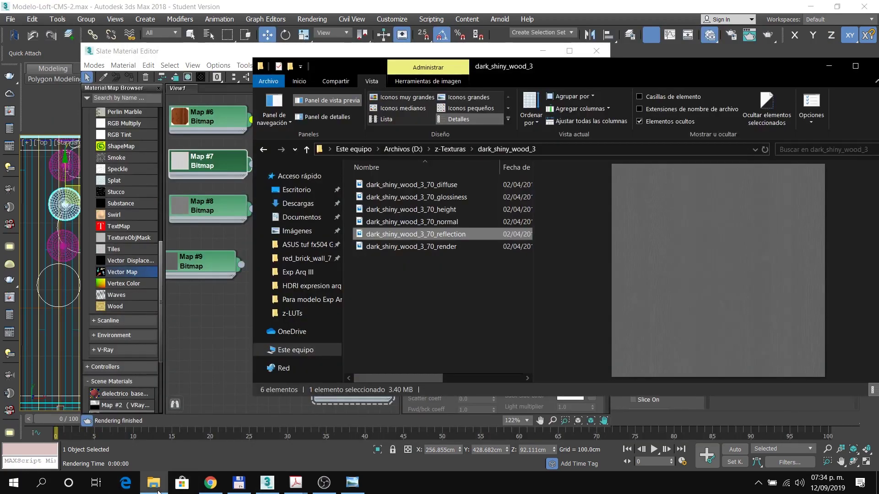
click(157, 489)
click(221, 333)
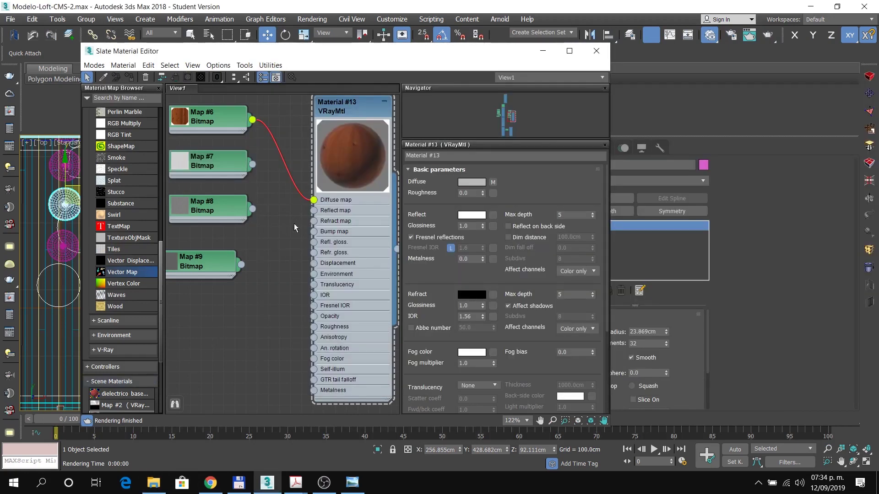
Step: Connect the glossiness bitmap to the VRayMtl's Refl. gloss. input and delete the height bitmap node
drag(252, 209, 313, 242)
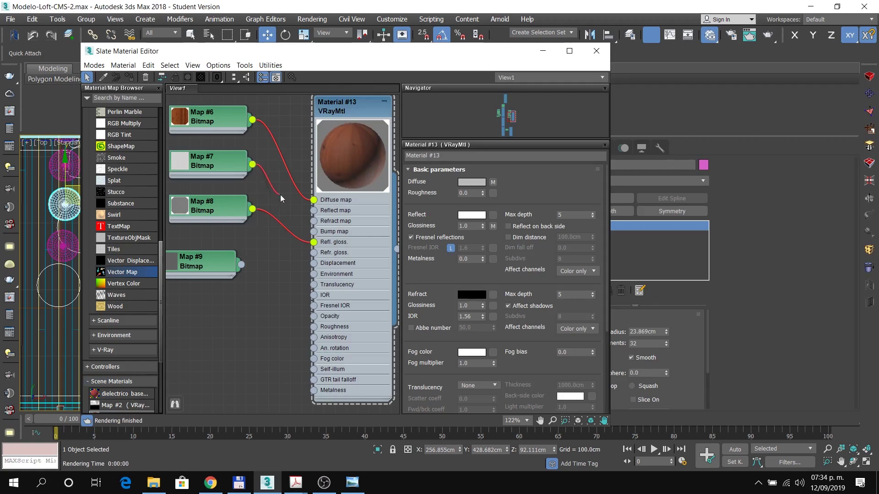
drag(281, 194, 313, 242)
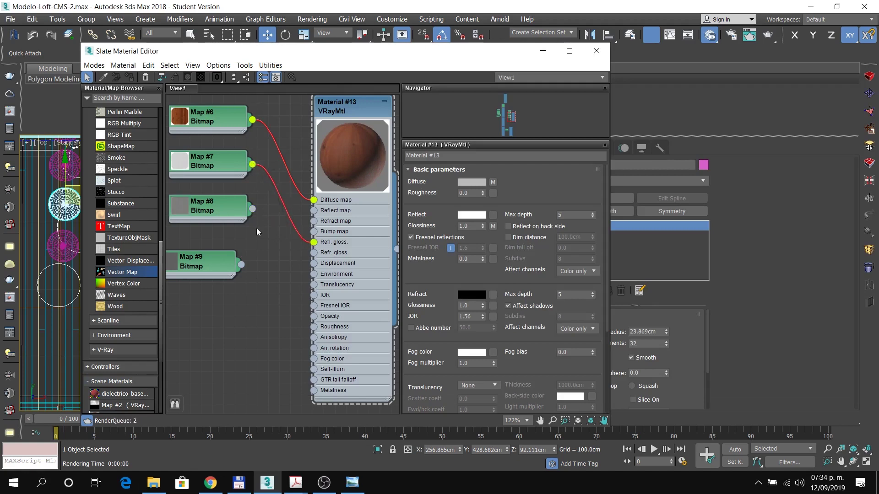
double_click(214, 204)
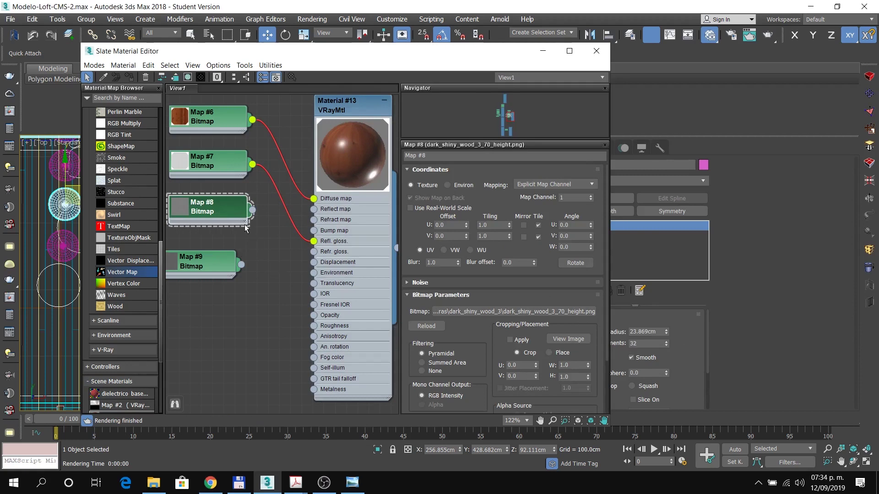
key(Delete)
Step: Move the glossiness bitmap down, place the reflection bitmap above it and connect the reflection bitmap to the Reflect map input
double_click(213, 267)
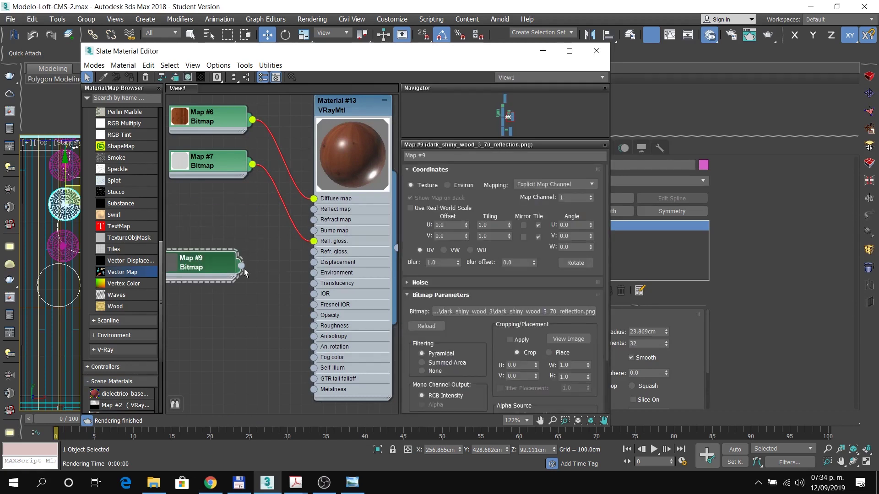
drag(220, 176, 242, 242)
drag(204, 273, 314, 209)
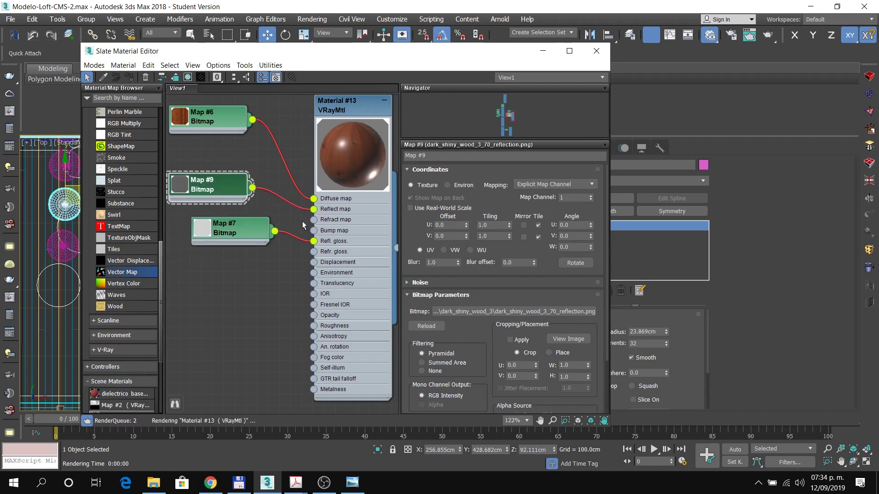
drag(251, 228, 239, 229)
Step: Rearrange the nodes so the normal bitmap sits between the reflection bitmap and the glossiness bitmap
scroll(260, 281, down, 1)
middle_drag(247, 308, 285, 357)
drag(271, 136, 201, 329)
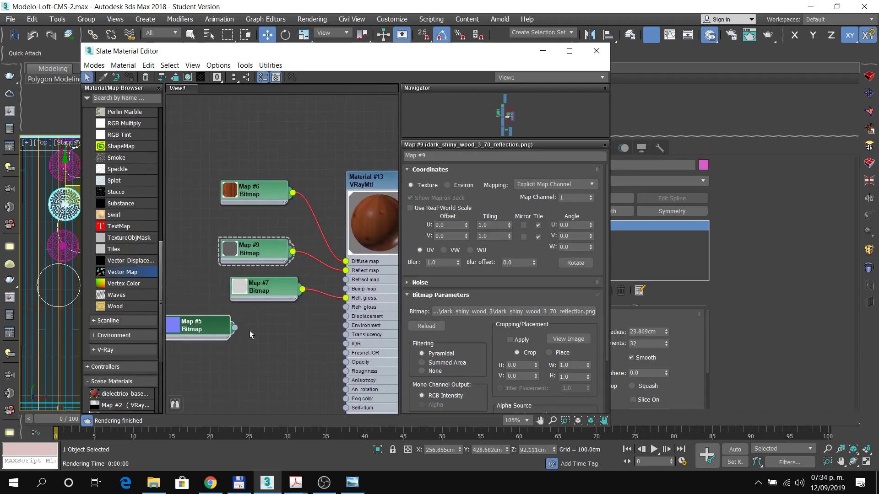
middle_drag(266, 340, 239, 240)
scroll(238, 276, up, 1)
drag(329, 300, 301, 237)
drag(276, 201, 277, 303)
drag(210, 235, 211, 214)
click(235, 226)
Step: Add a VRayNormalMap node from the V-Ray maps between the normal bitmap and the VRayMtl
scroll(93, 153, up, 10)
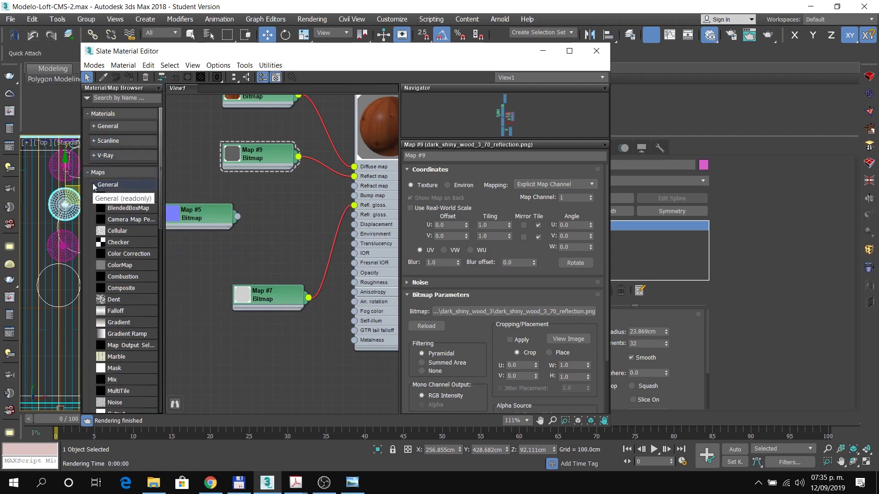
click(94, 185)
click(95, 228)
scroll(131, 270, down, 5)
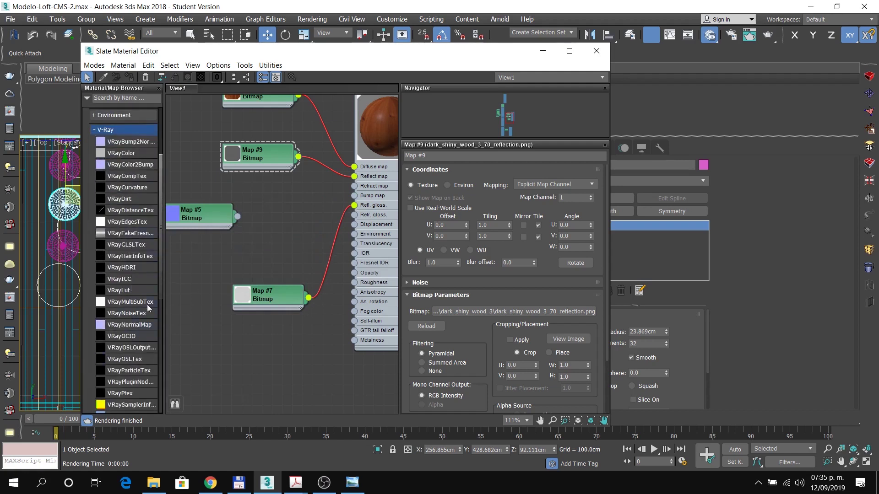
drag(132, 326, 285, 219)
Step: Feed the normal bitmap into the VRayNormalMap's Normal map input and connect that node to the VRayMtl's Bump map input
drag(211, 219, 256, 224)
click(285, 242)
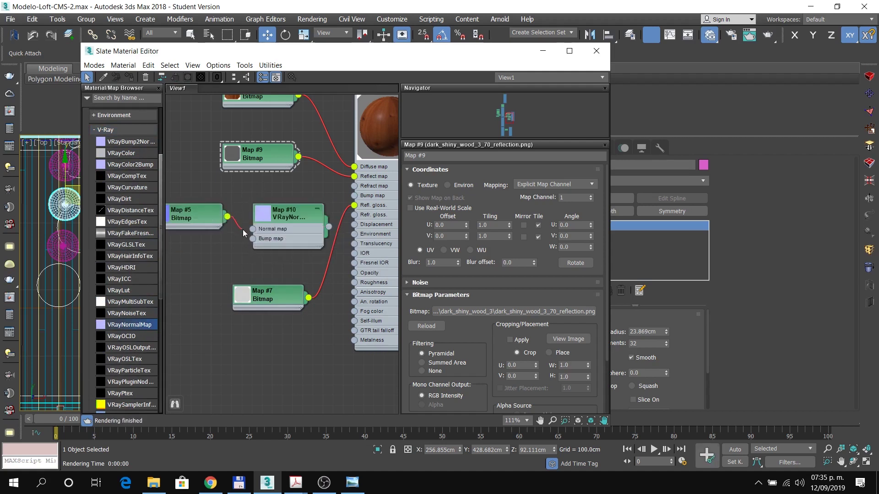
drag(282, 223, 355, 196)
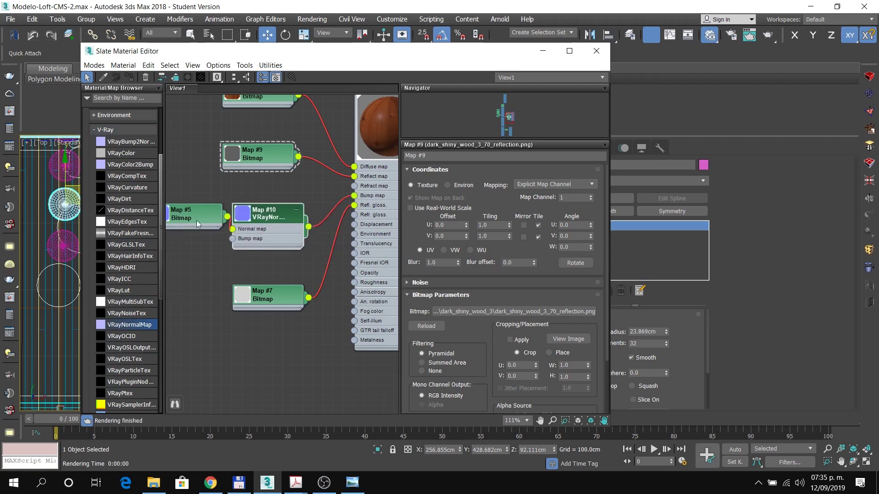
drag(191, 215, 173, 217)
Step: Review the VRayNormalMap and VRayMtl parameters, then render the scene with V-Ray to test the wood material
middle_drag(300, 191, 248, 177)
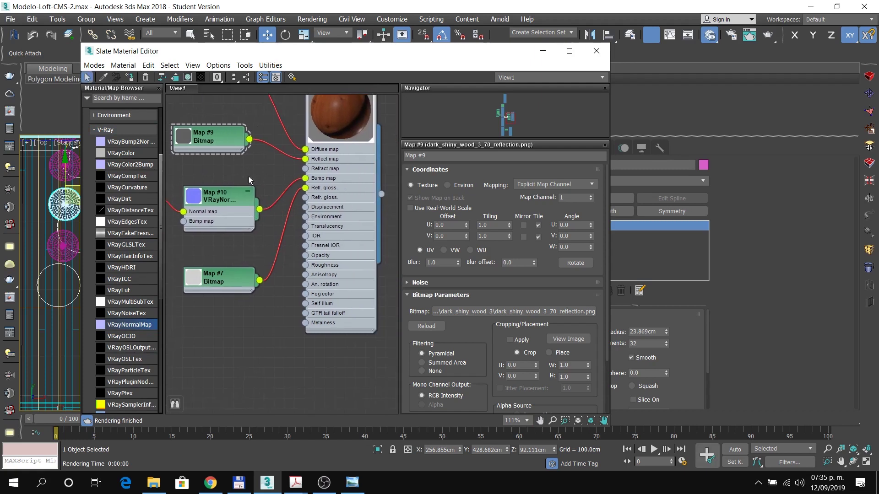
double_click(221, 199)
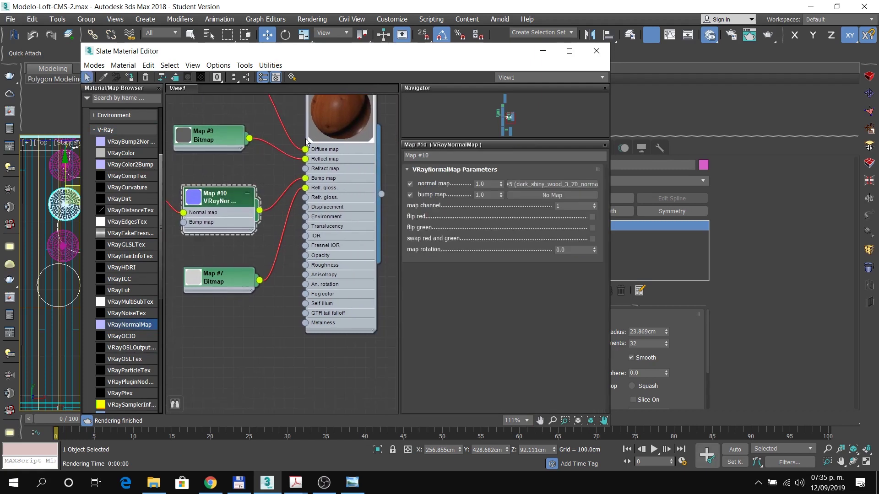
middle_drag(286, 132, 275, 194)
double_click(319, 128)
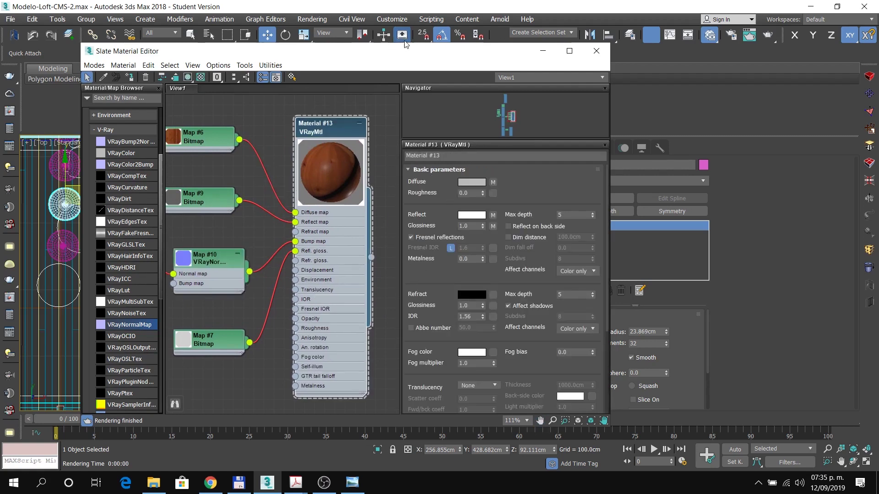
click(768, 35)
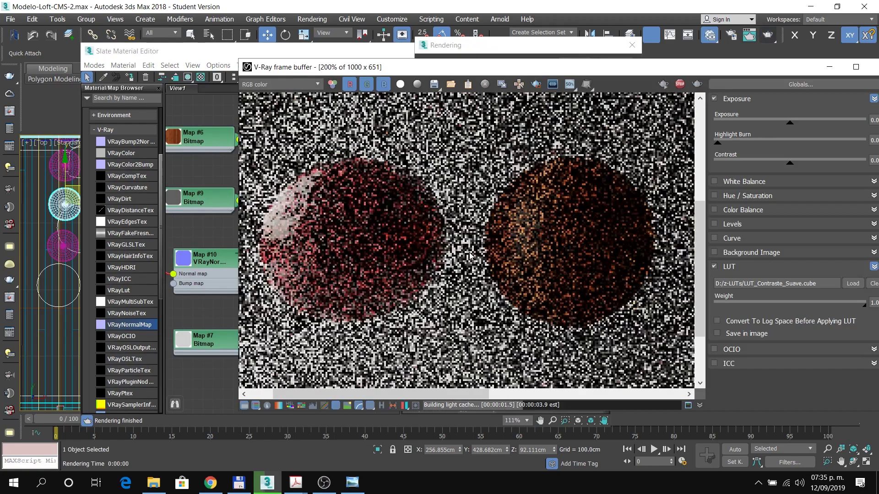
Step: Inspect the wood sphere in the V-Ray frame buffer while it renders, and stop the rendering
scroll(487, 275, down, 2)
scroll(479, 277, up, 2)
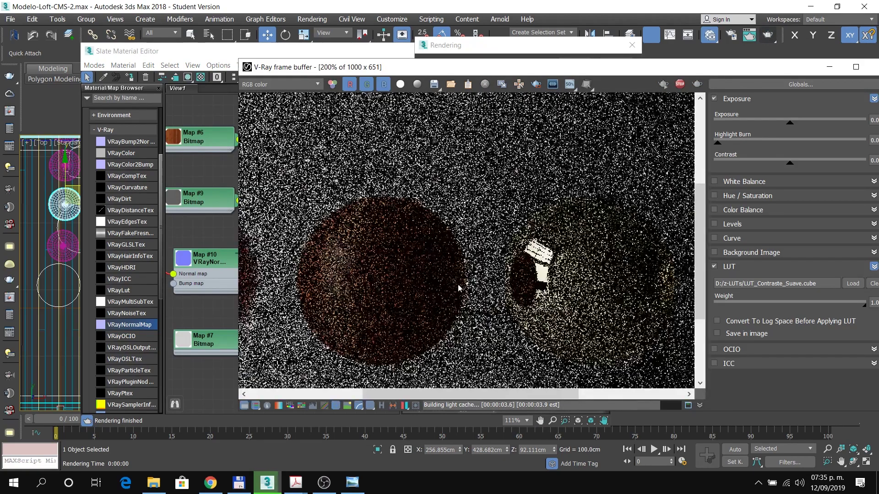
scroll(448, 283, down, 1)
scroll(437, 283, up, 1)
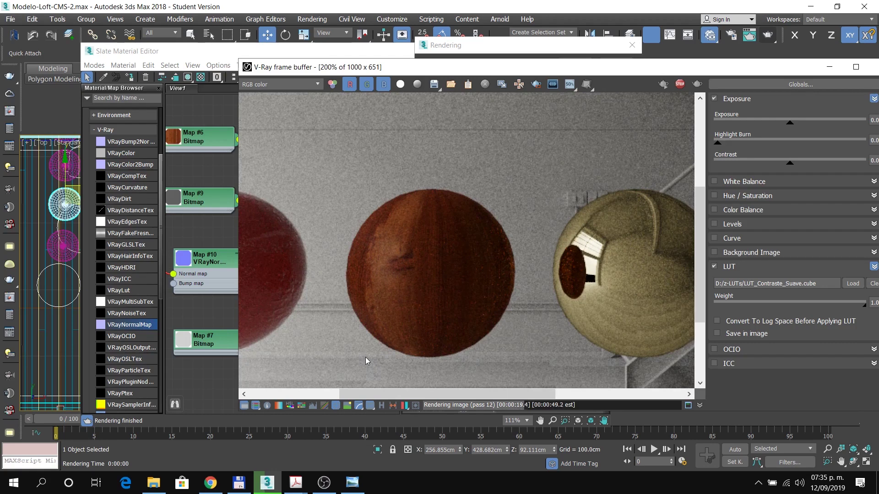
click(679, 84)
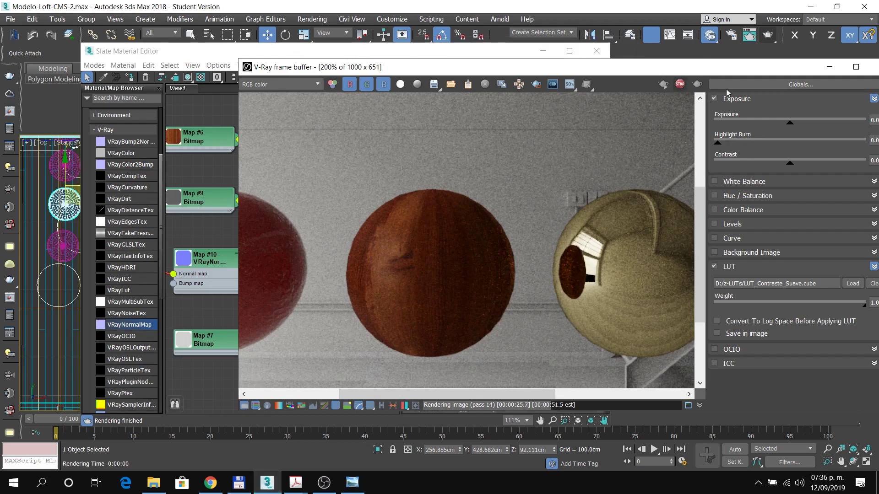
Step: Delete the glossiness bitmap node from the wood material and set the VRayMtl's reflection Glossiness to 0.7
click(211, 58)
scroll(243, 177, down, 2)
middle_drag(246, 209, 292, 207)
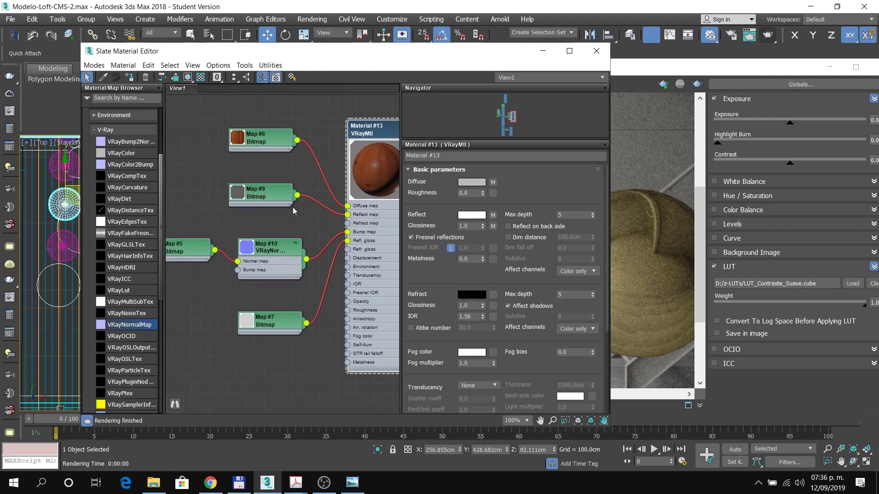
drag(238, 309, 235, 301)
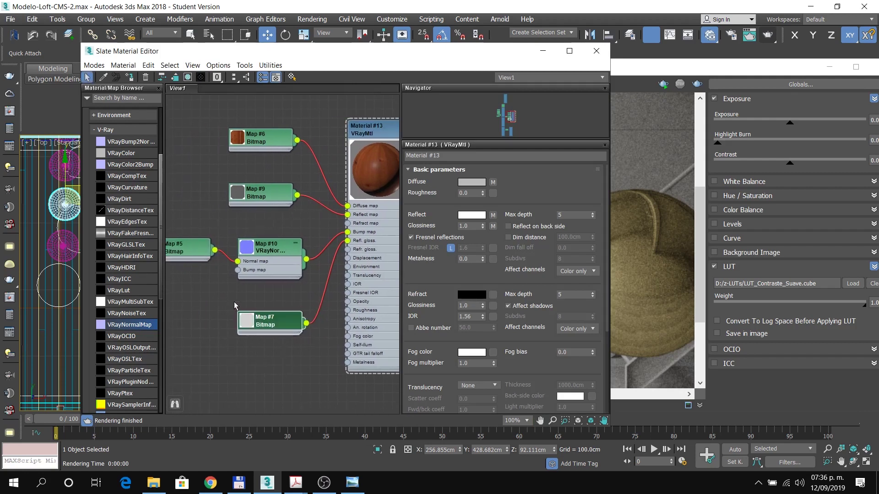
key(Delete)
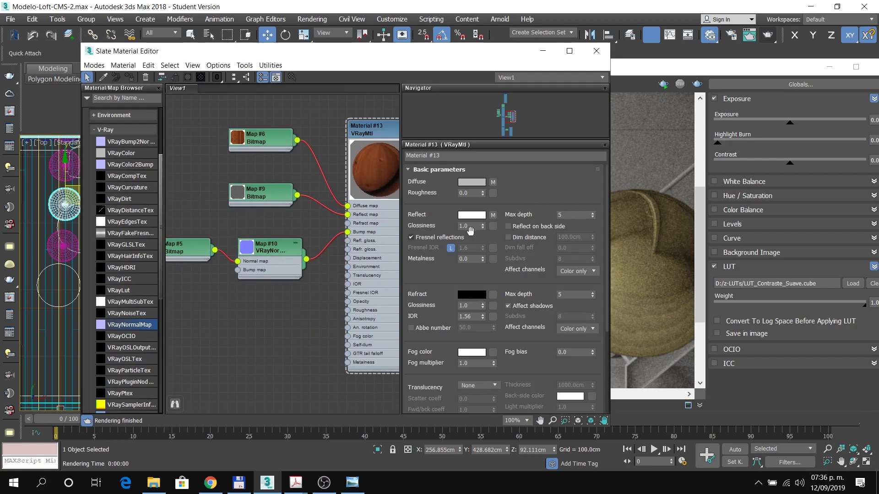
text(7)
key(Return)
Step: Run an interactive V-Ray test render of the wood sphere with the fixed glossiness value, and stop it
click(664, 85)
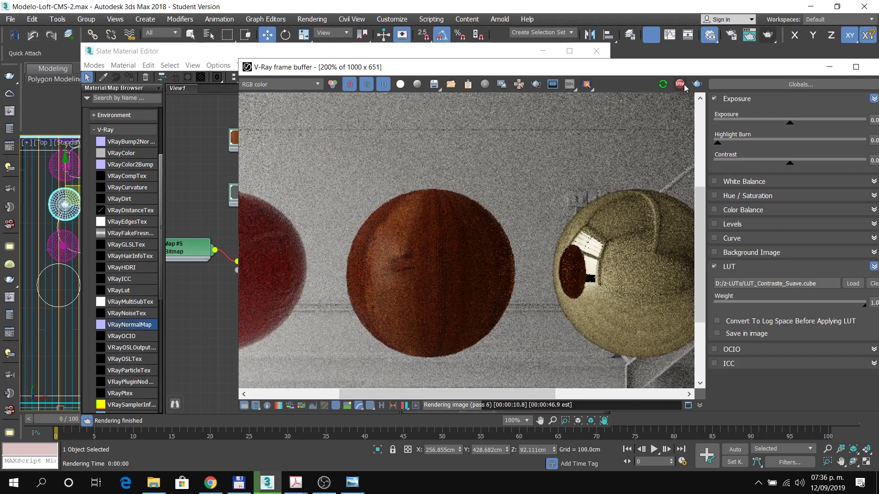
click(243, 52)
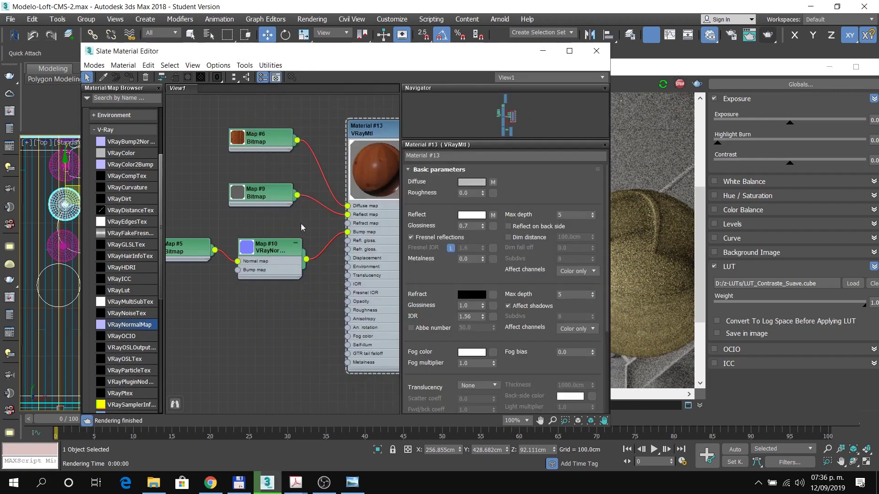
click(678, 87)
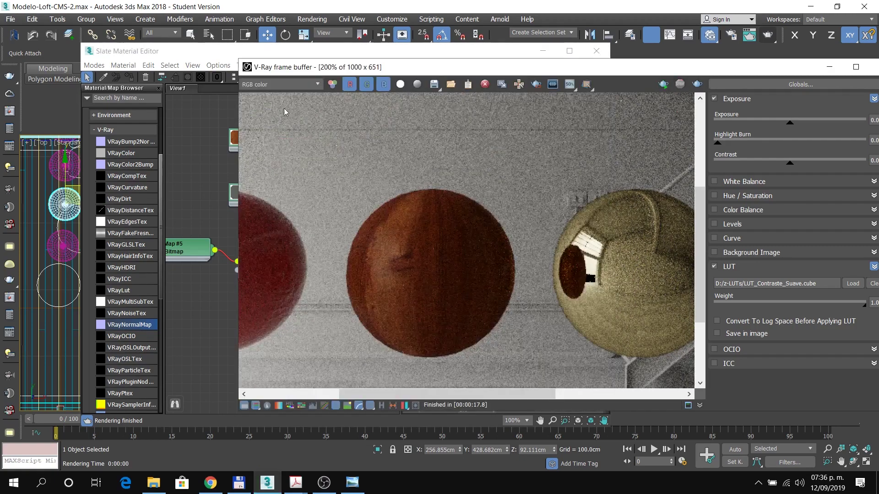
Step: Examine the diffuse bitmap's image and the gamma setting in its file selection dialog, leaving the file as it is
click(190, 51)
double_click(270, 140)
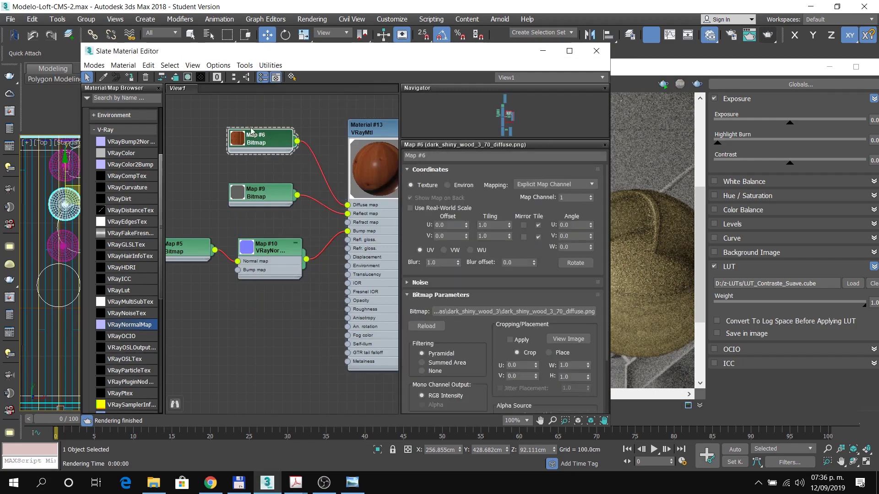
click(572, 340)
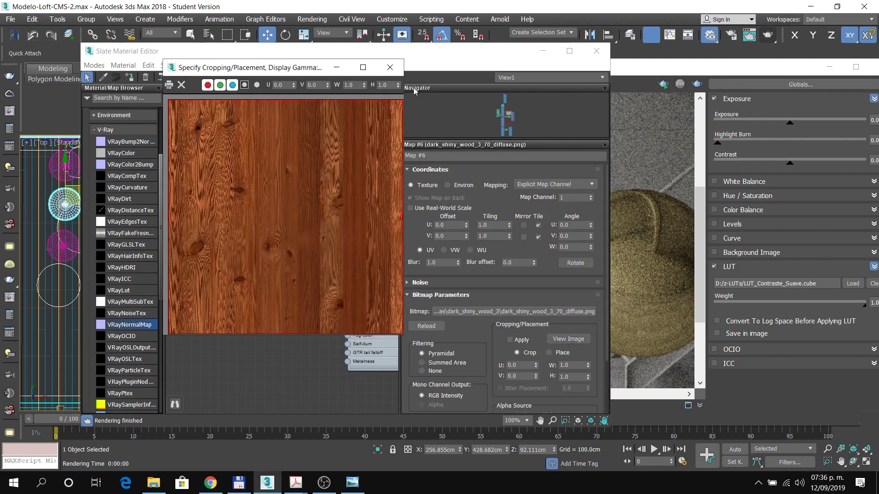
click(390, 68)
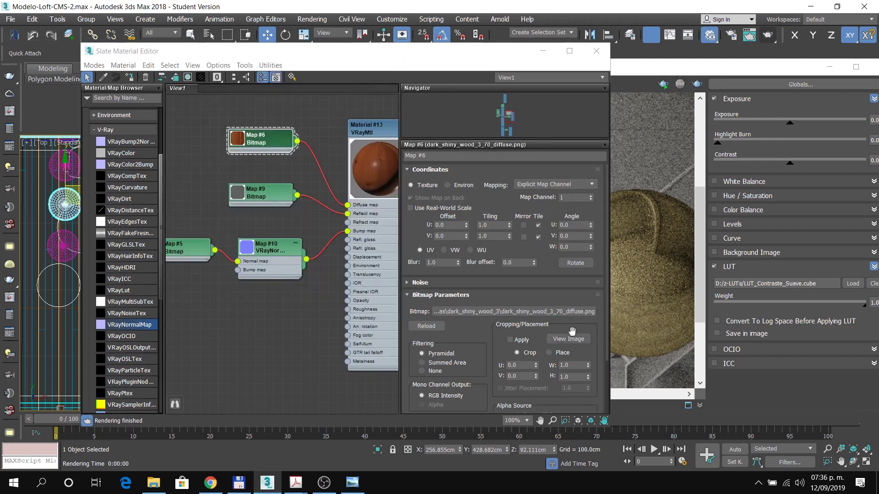
click(520, 312)
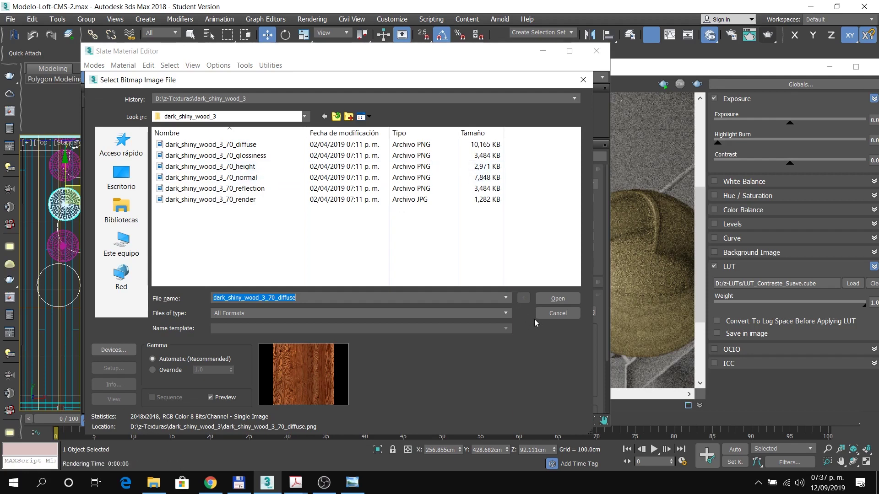
click(546, 314)
Step: Reload dark_shiny_wood_3_70_normal in the normal bitmap node with its gamma overridden to 1.0
middle_drag(293, 329, 361, 317)
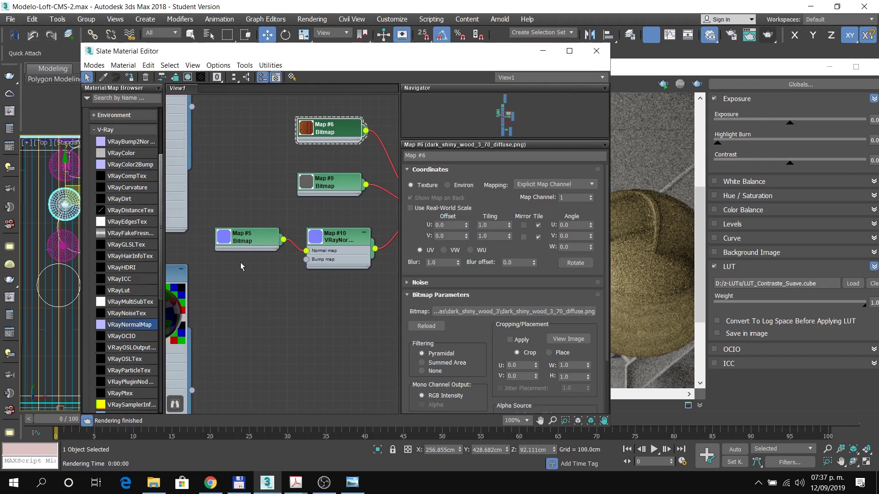
double_click(246, 234)
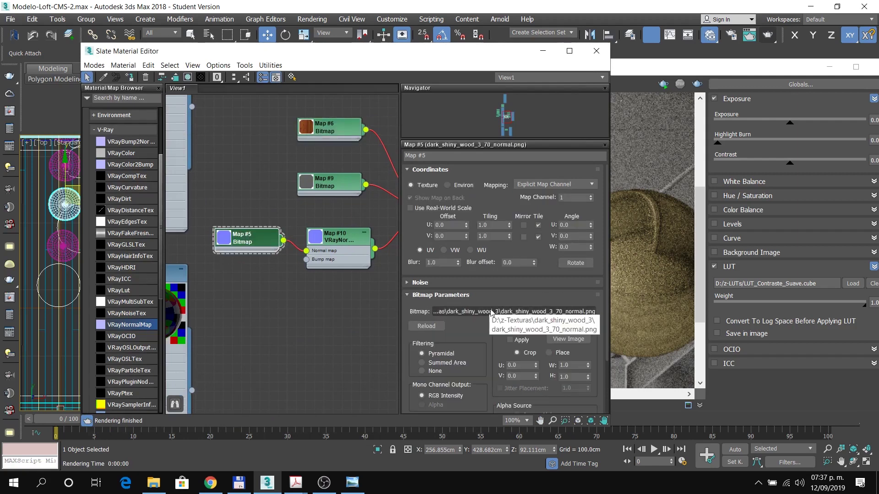
click(470, 314)
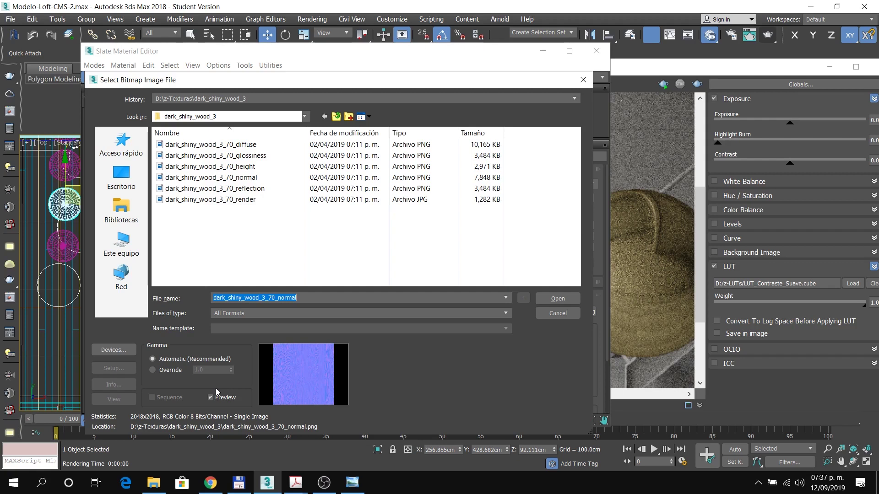
click(171, 371)
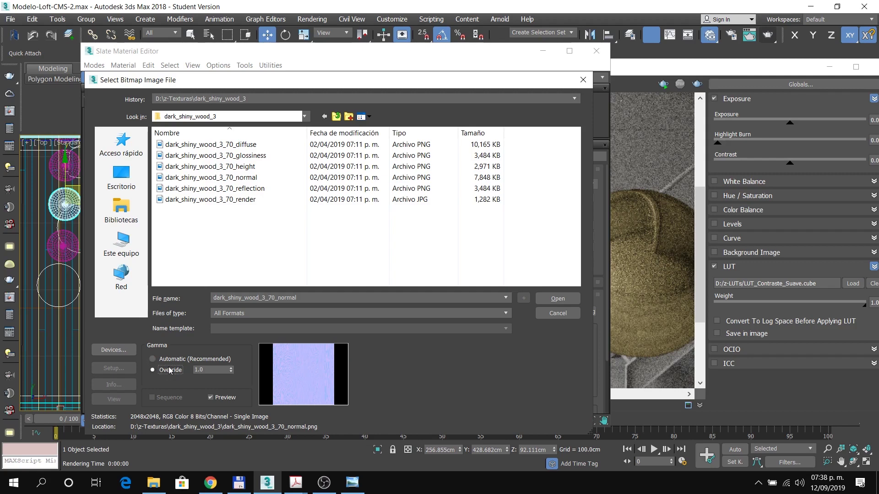
click(553, 300)
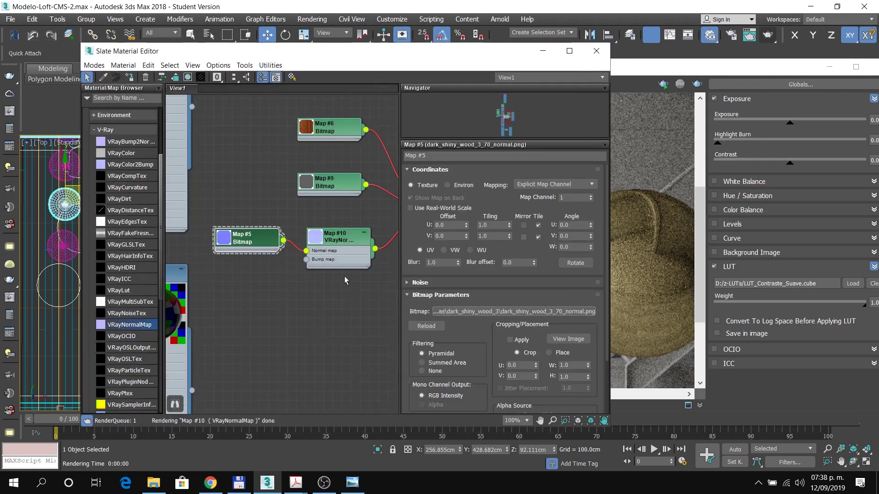
Step: Reload dark_shiny_wood_3_70_reflection in the reflection bitmap node with its gamma overridden to 1.0
double_click(351, 199)
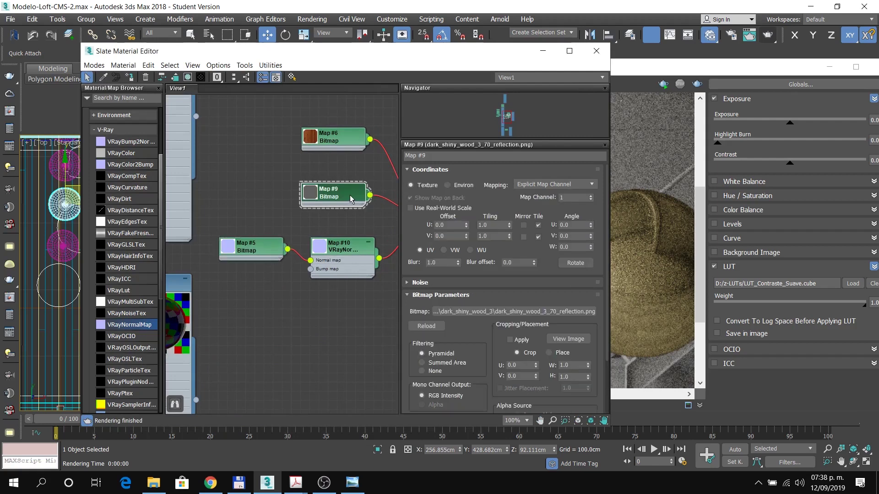
click(465, 313)
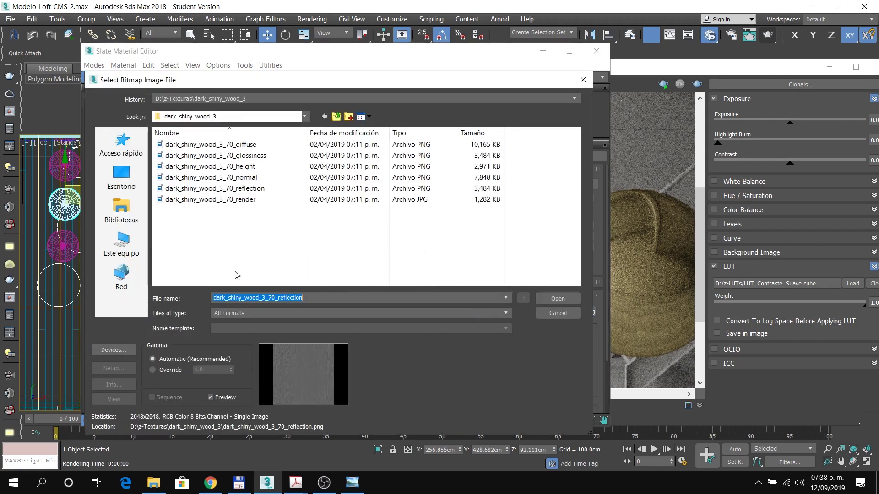
click(172, 370)
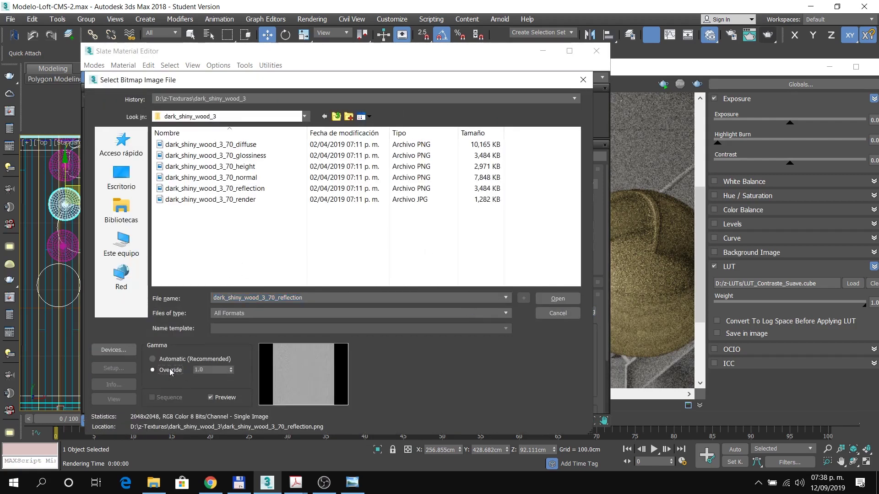
click(557, 299)
Step: Set the diffuse bitmap's Blur to 0.1 and its filtering to None
middle_drag(317, 310, 276, 291)
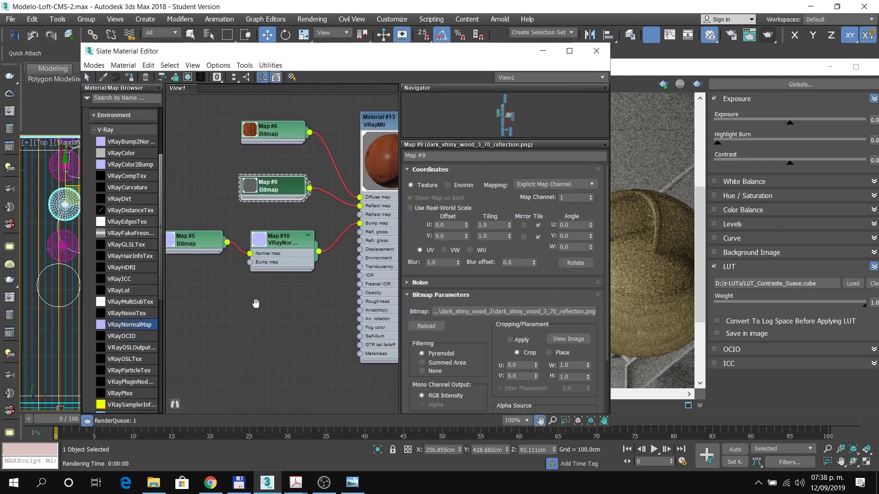
scroll(284, 285, down, 1)
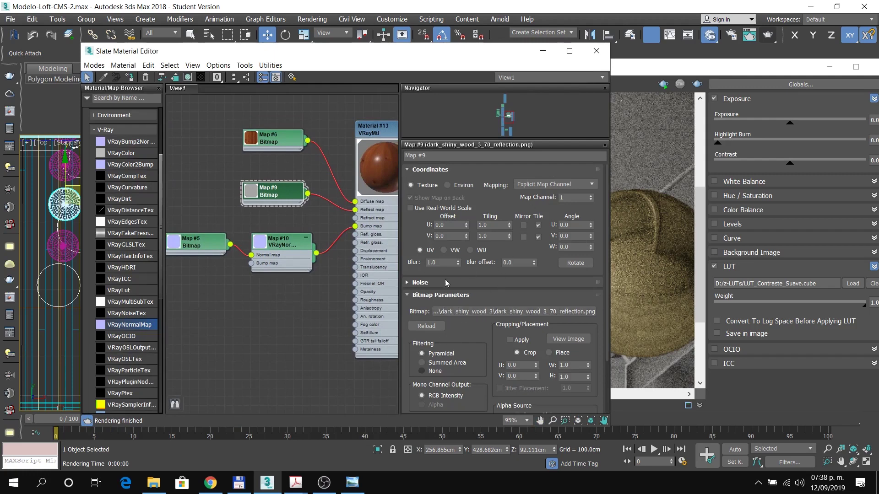
click(282, 139)
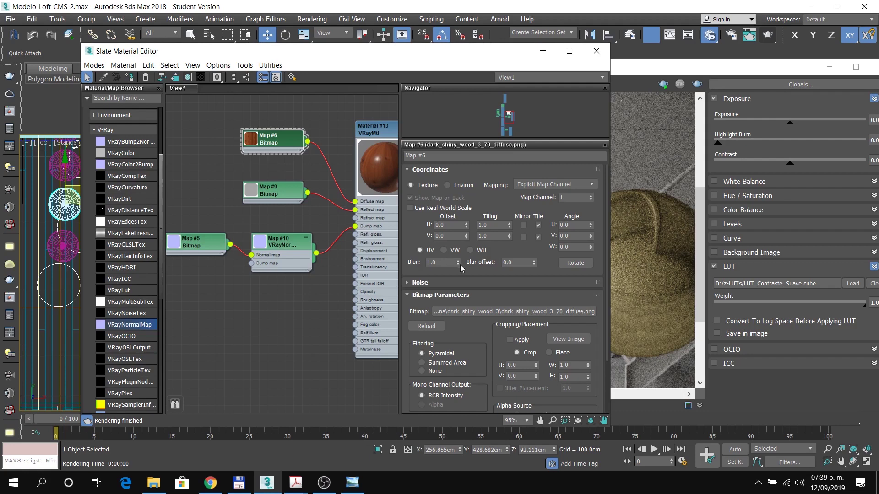
drag(445, 264, 416, 265)
text(.1)
key(Return)
click(426, 371)
Step: Set the reflection bitmap's Blur to 0.1 and edit the normal bitmap's Blur value as well
double_click(272, 191)
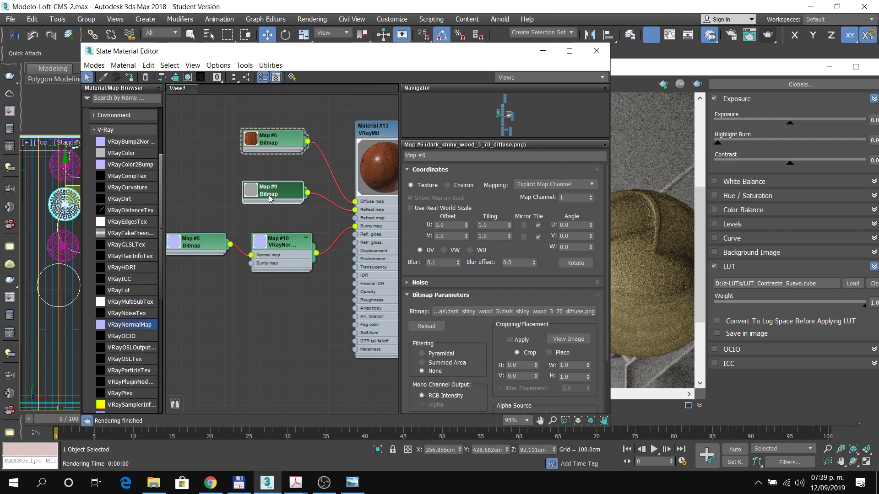
double_click(446, 263)
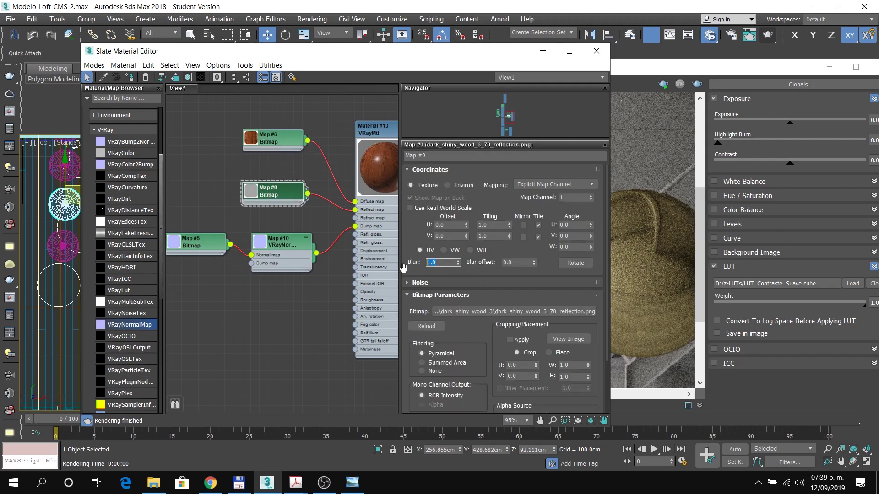
text(.1)
double_click(212, 248)
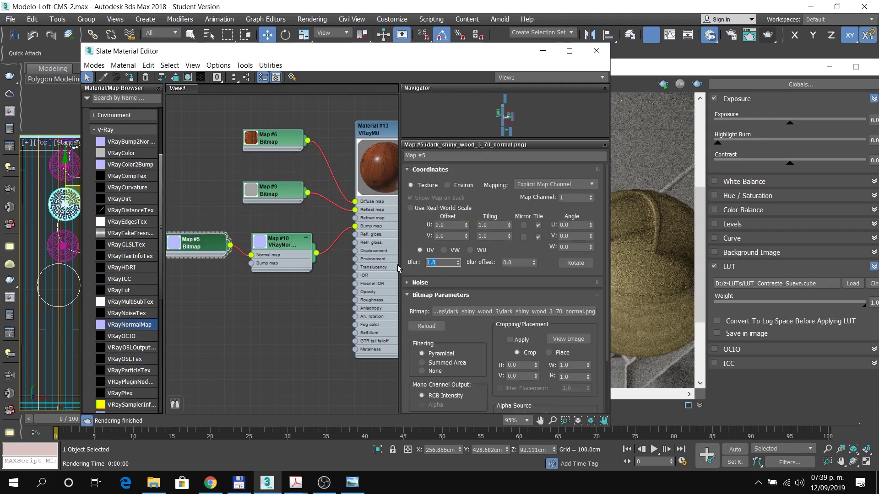
text(1)
key(Return)
Step: Set the reflection bitmap's filtering to None and start an interactive V-Ray render of the spheres
double_click(277, 197)
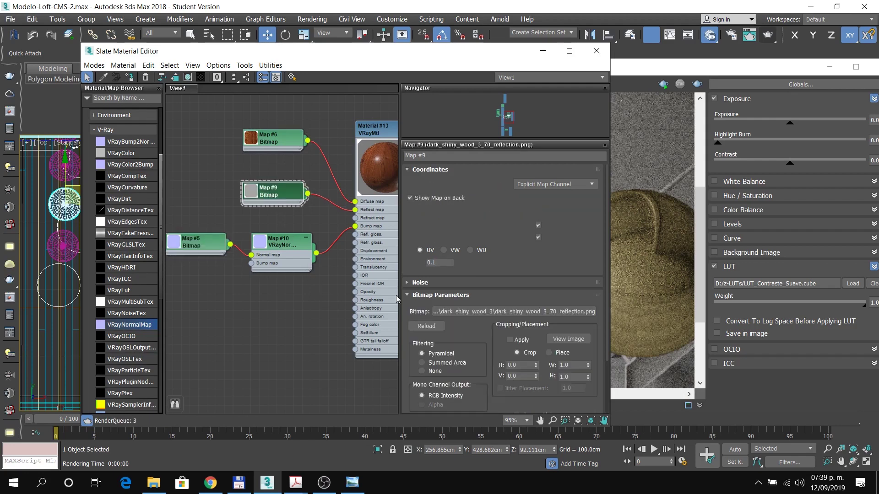
click(427, 372)
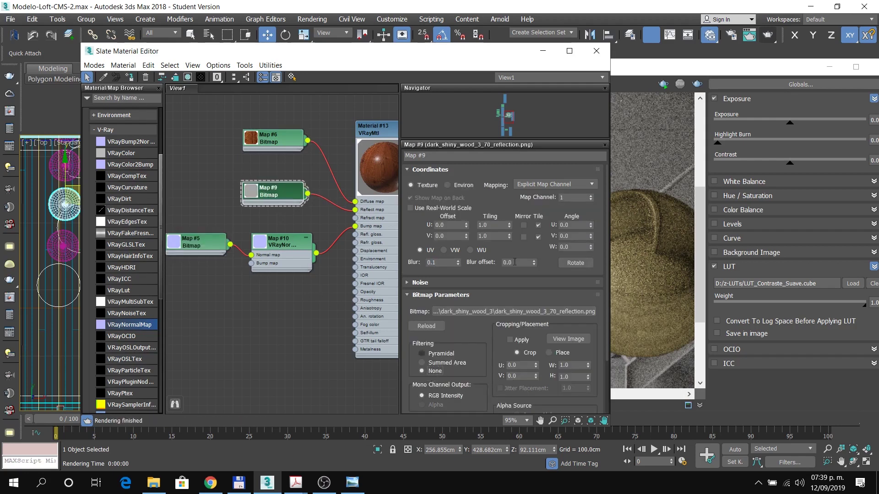
click(695, 62)
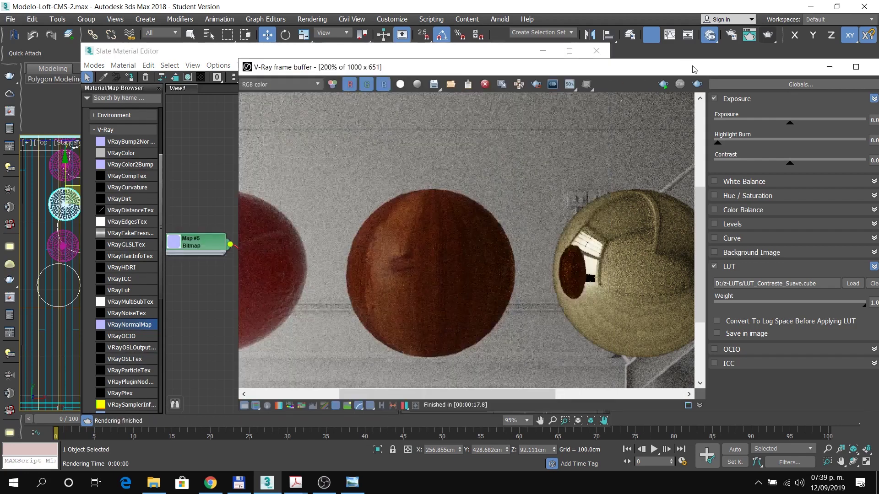
click(663, 84)
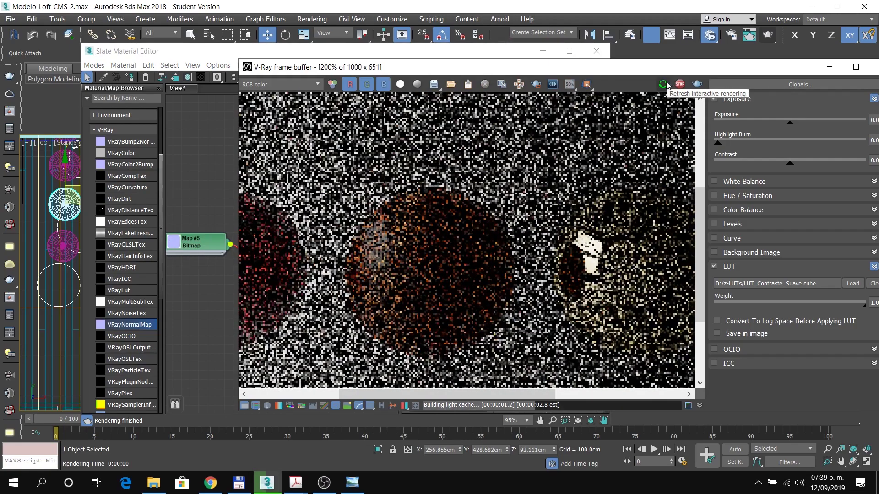
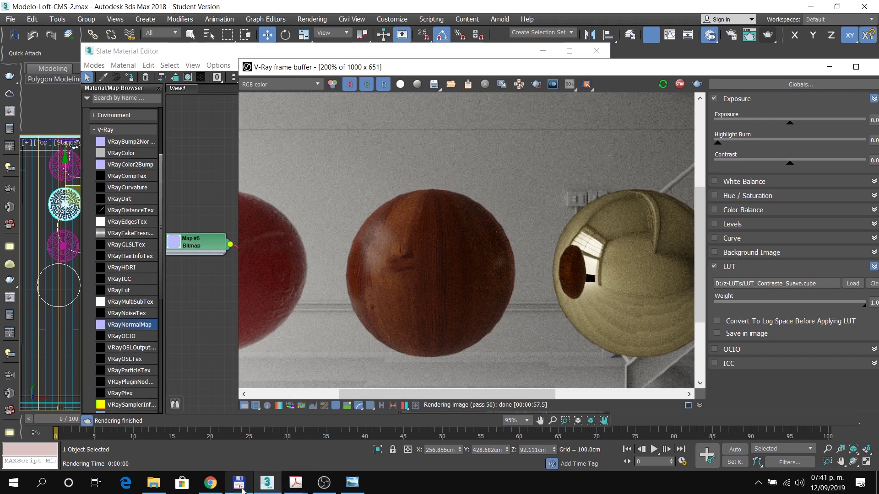
Step: Check the mapping topics on the course page in Chrome, and switch to Materiales Vray -p1.pdf in Acrobat at the seamless texture comparison
click(210, 483)
scroll(294, 266, up, 7)
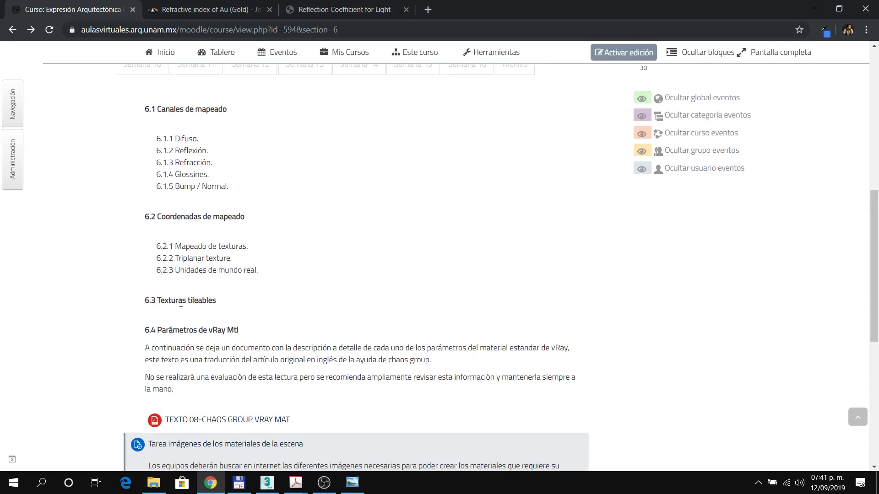
click(296, 483)
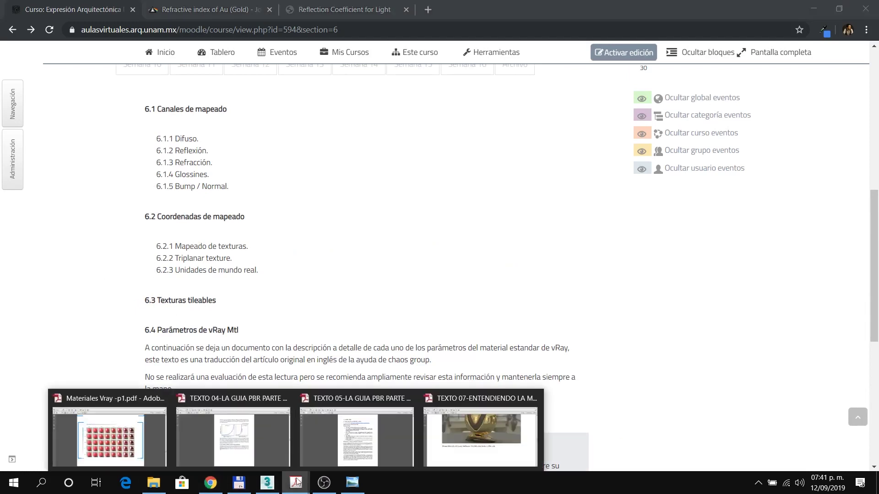
click(120, 401)
scroll(120, 401, down, 1)
scroll(120, 405, down, 2)
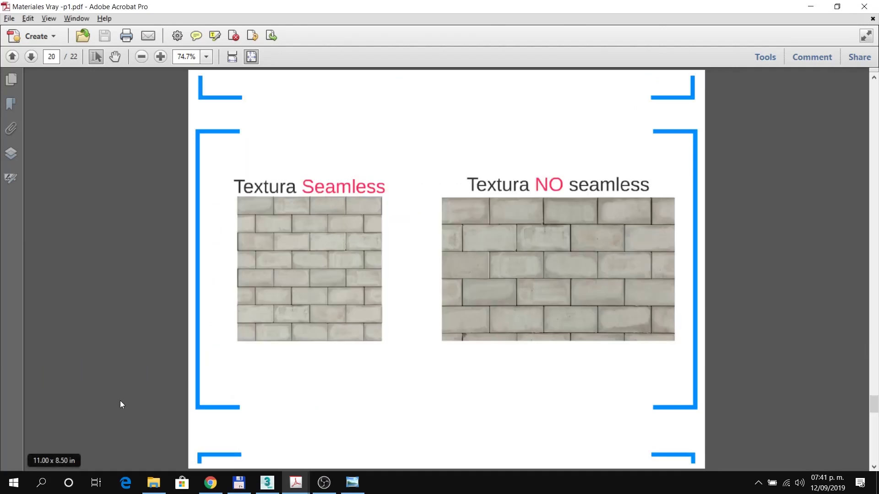
Step: Check the online texture sites slide, and switch to the course page in Chrome at section 6.5 listing material websites
scroll(121, 405, up, 1)
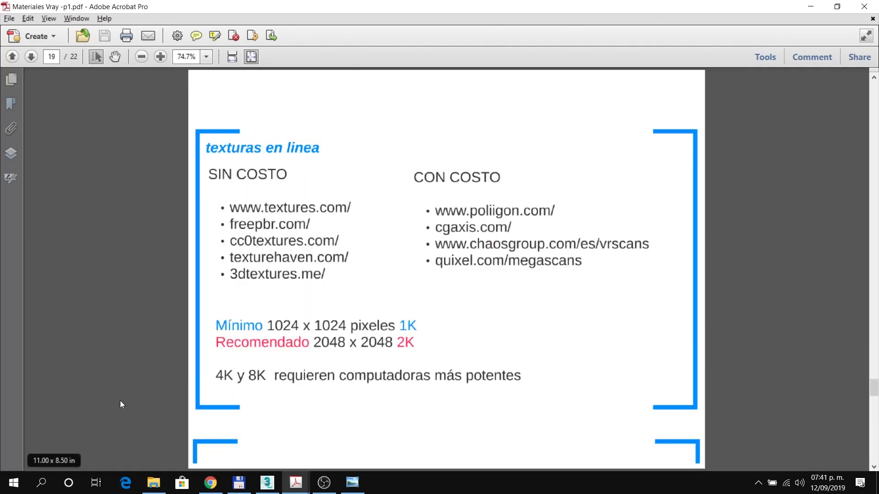
click(210, 483)
scroll(275, 311, down, 2)
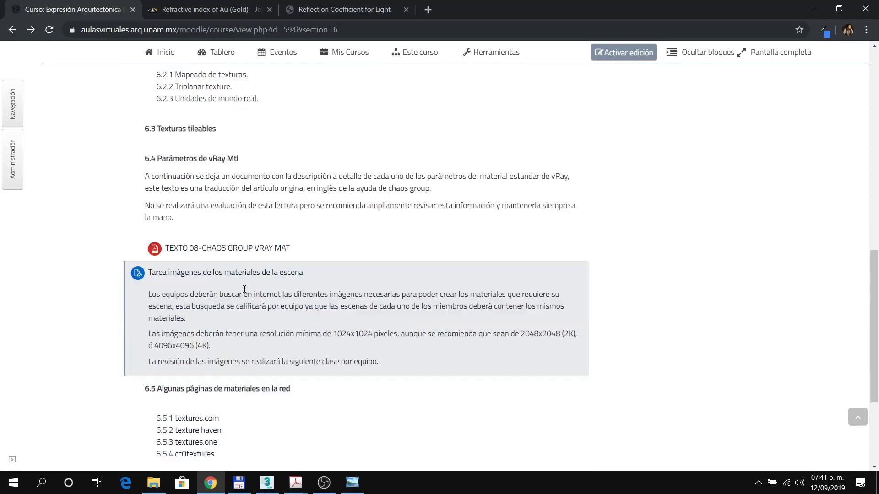
scroll(261, 272, up, 5)
scroll(203, 234, down, 10)
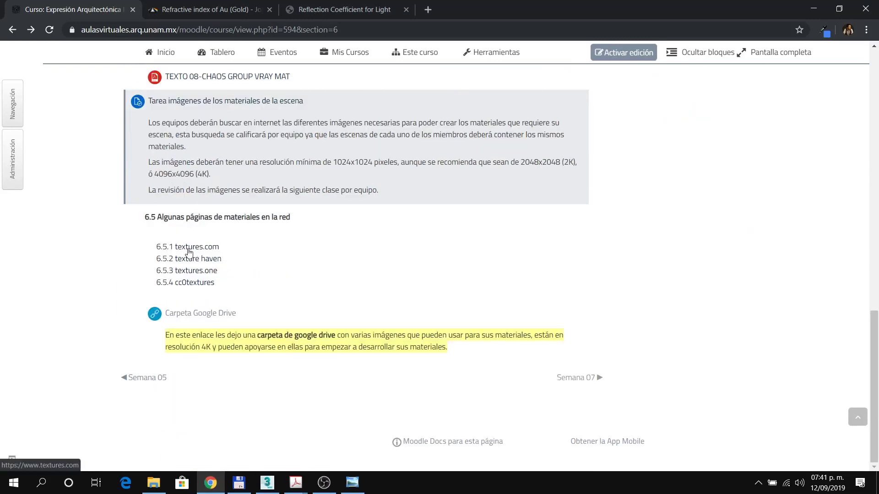
Step: Open the textures.com, texture haven, textures.one and cc0textures links from the course page, and return to the course page
click(189, 251)
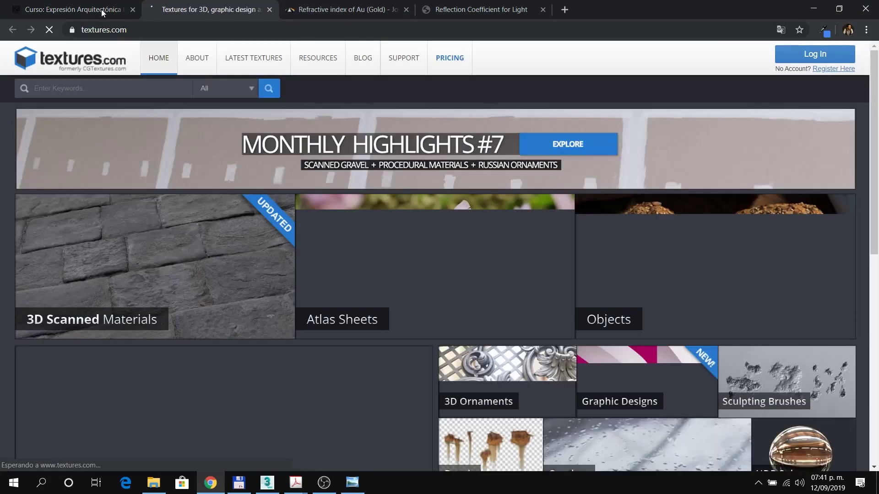
click(100, 10)
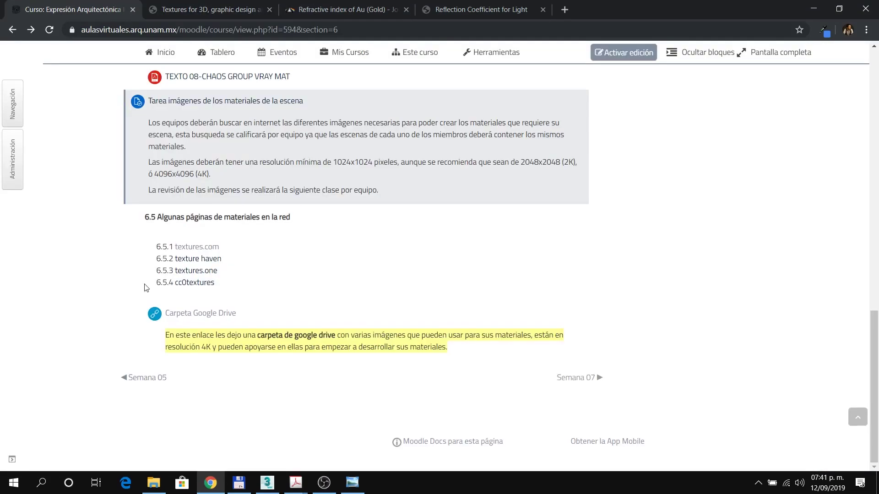
click(206, 260)
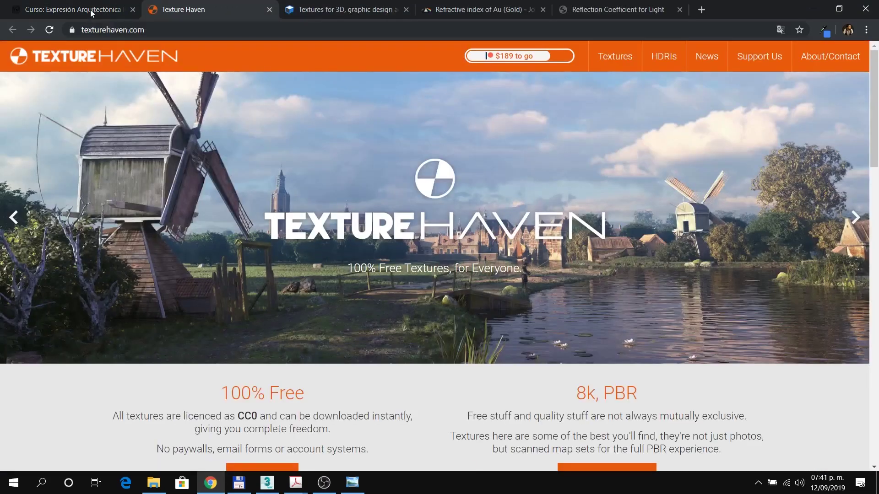
click(90, 9)
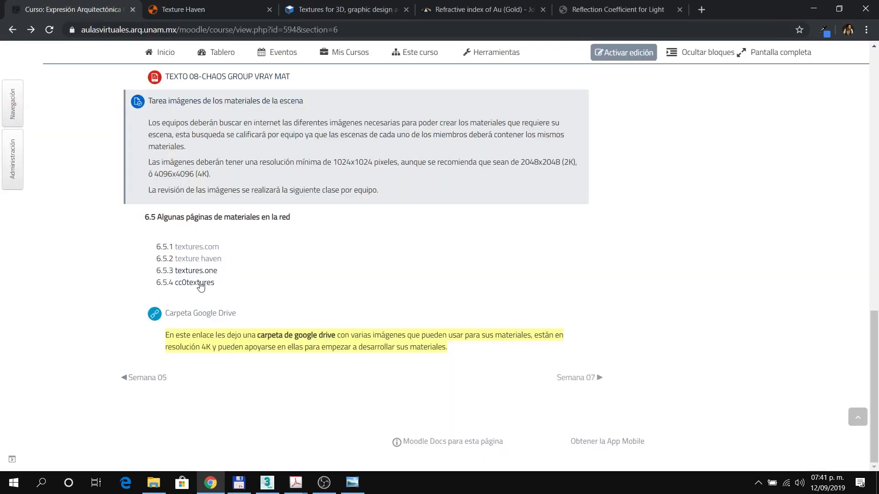
click(198, 271)
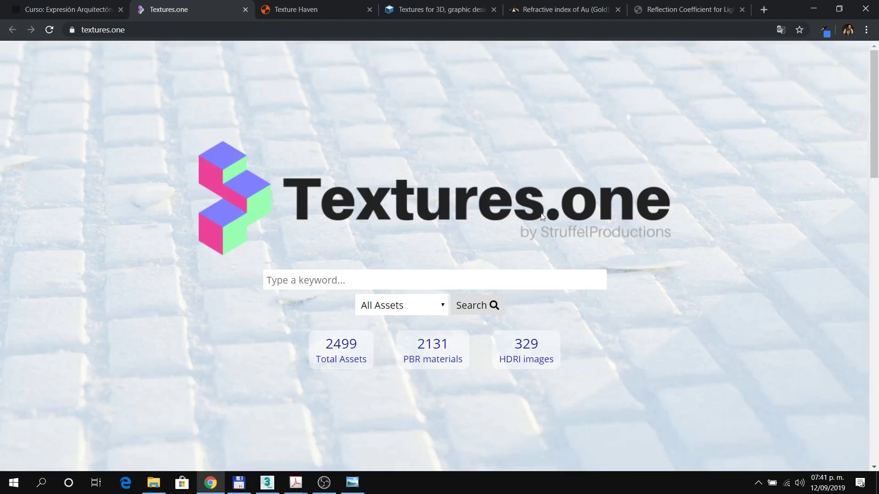
click(56, 10)
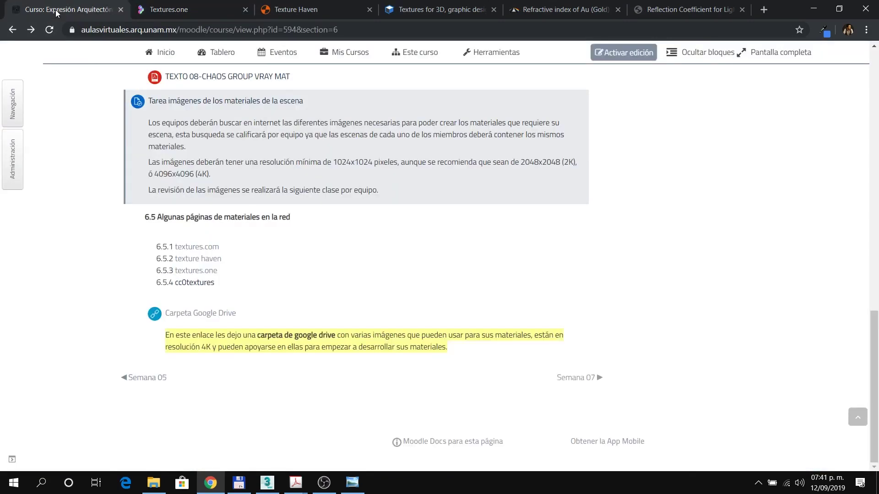
click(193, 283)
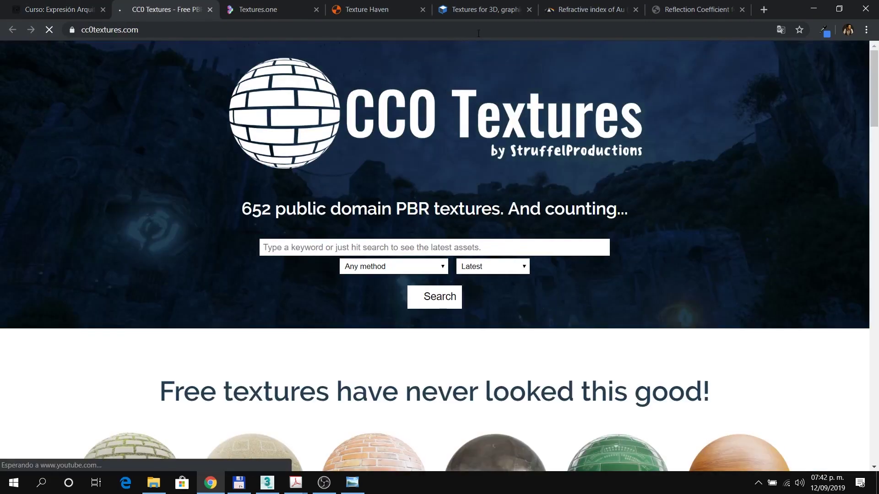
click(63, 4)
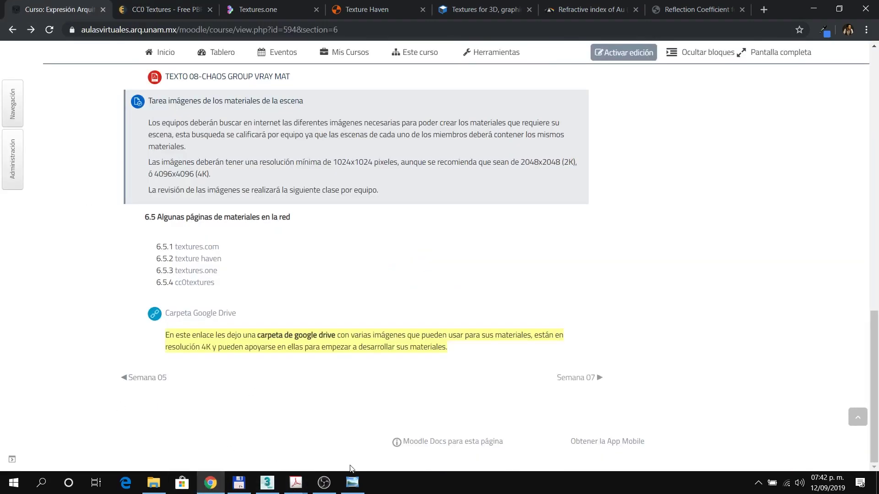
Step: Review the remaining slides of Materiales Vray -p1.pdf on seamless and non-seamless textures, and return to the course page
click(295, 483)
click(160, 440)
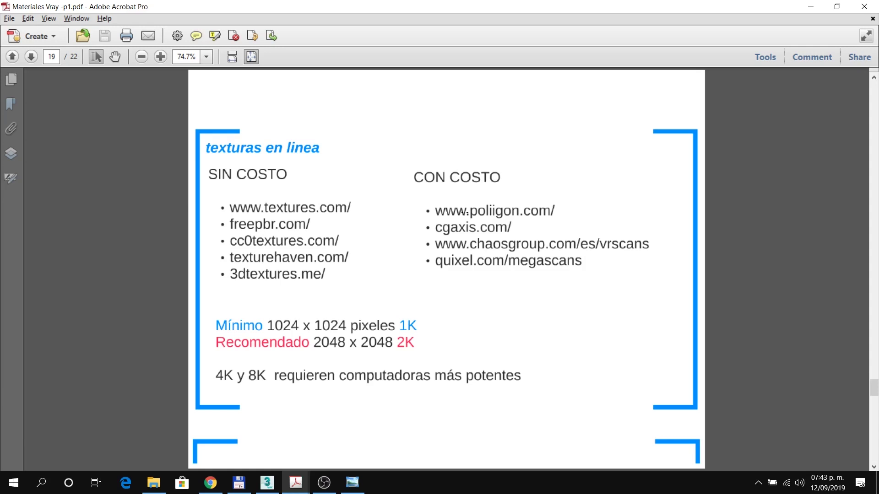
scroll(465, 213, down, 1)
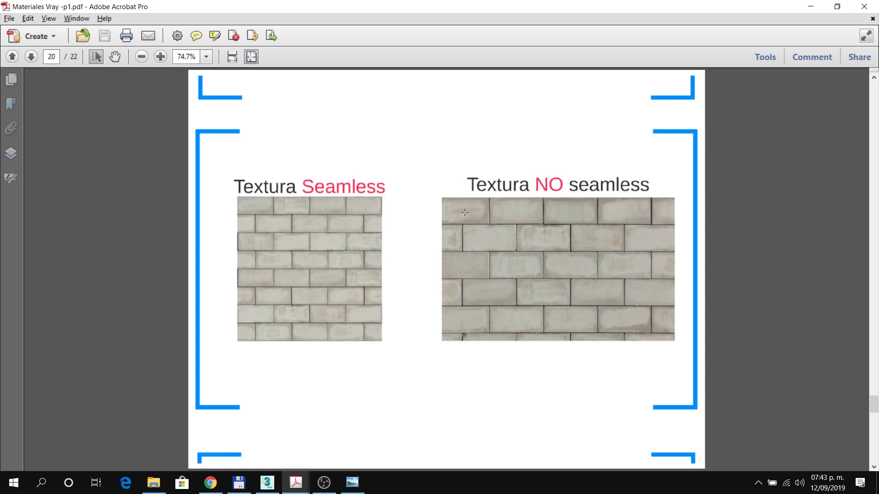
scroll(465, 212, down, 1)
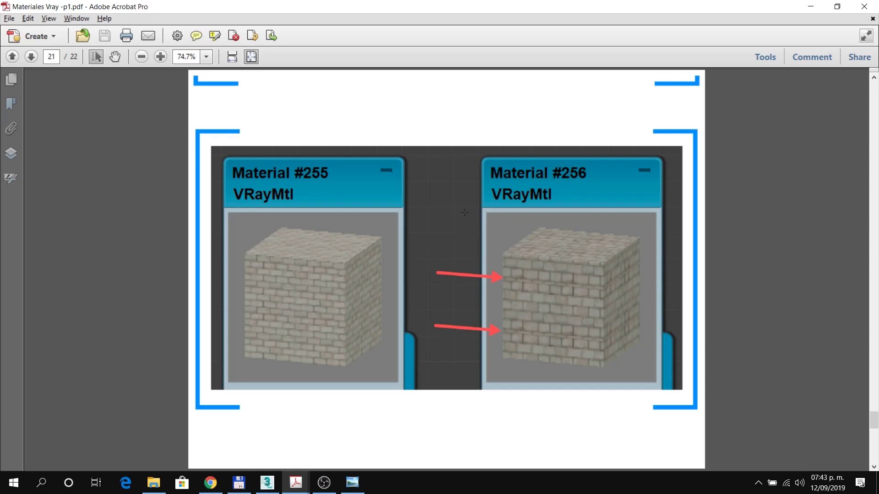
scroll(386, 113, down, 1)
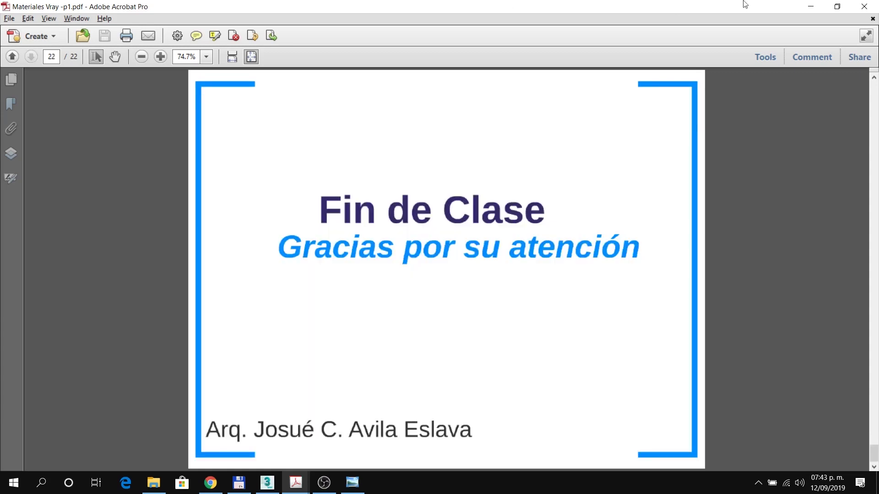
click(865, 6)
scroll(242, 309, up, 7)
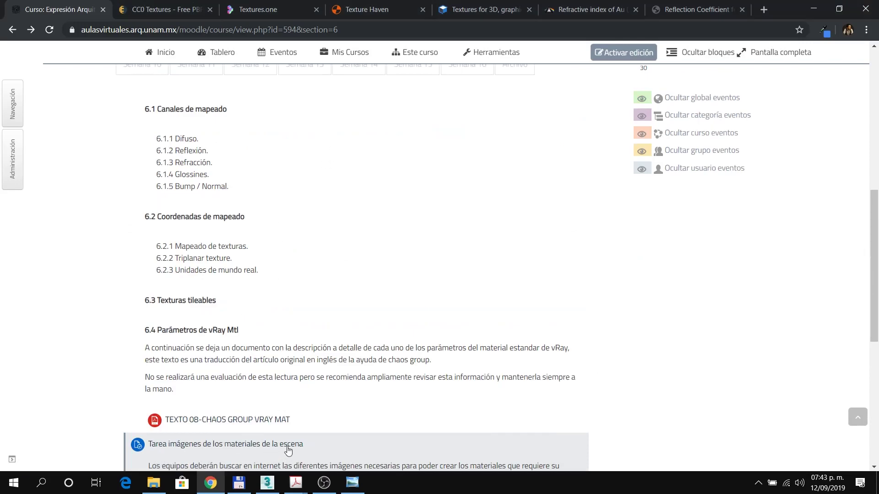
Step: Switch to 3ds Max and close the V-Ray frame buffer and the Slate Material Editor
click(275, 484)
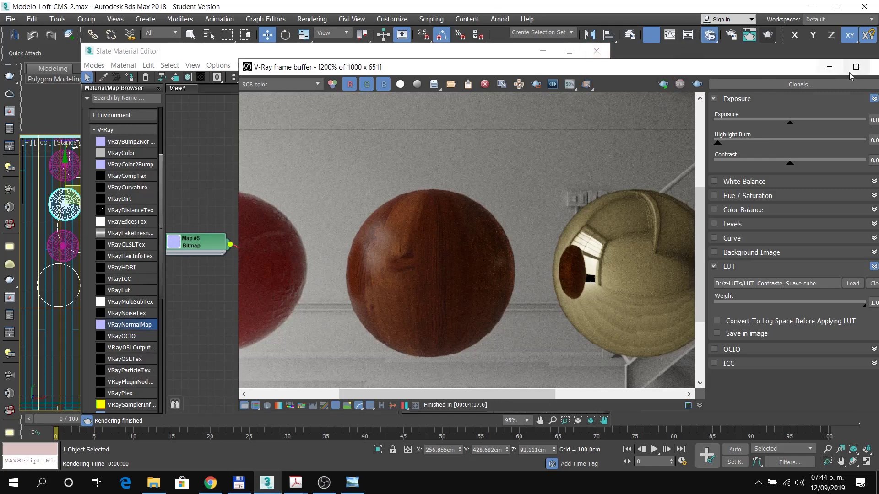
click(872, 67)
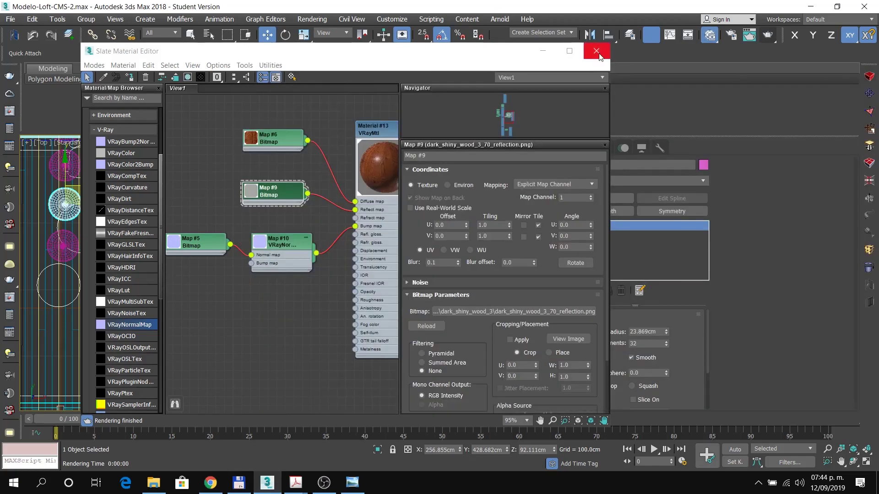
click(601, 56)
scroll(235, 235, down, 3)
scroll(148, 255, up, 3)
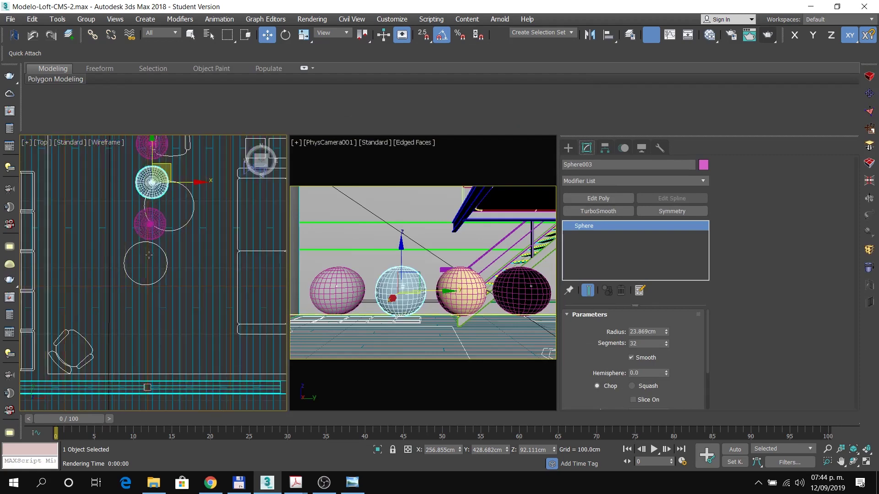
Step: Create a cylinder about 20 cm in radius and 43 cm high beside the spheres in the Top view
click(573, 148)
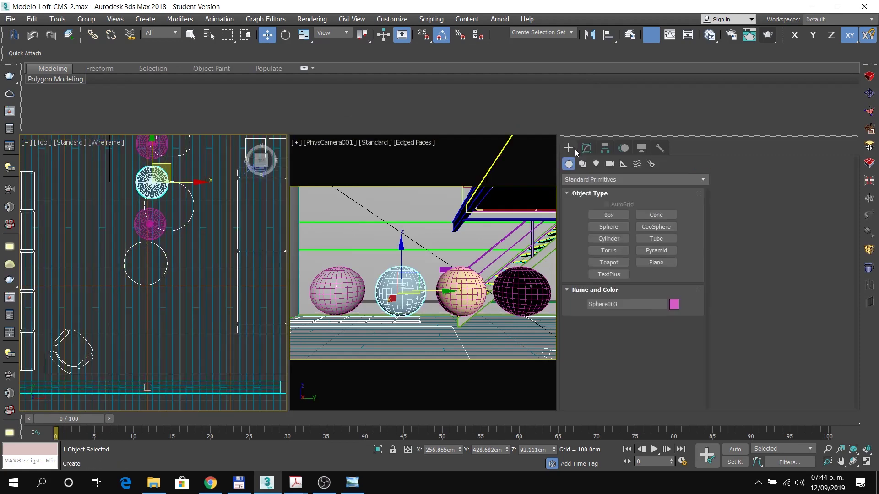
click(609, 238)
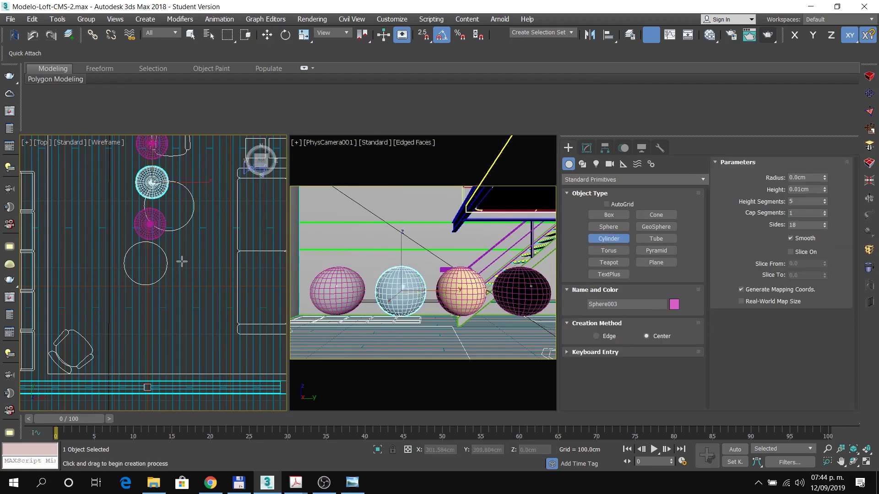
drag(175, 264, 188, 264)
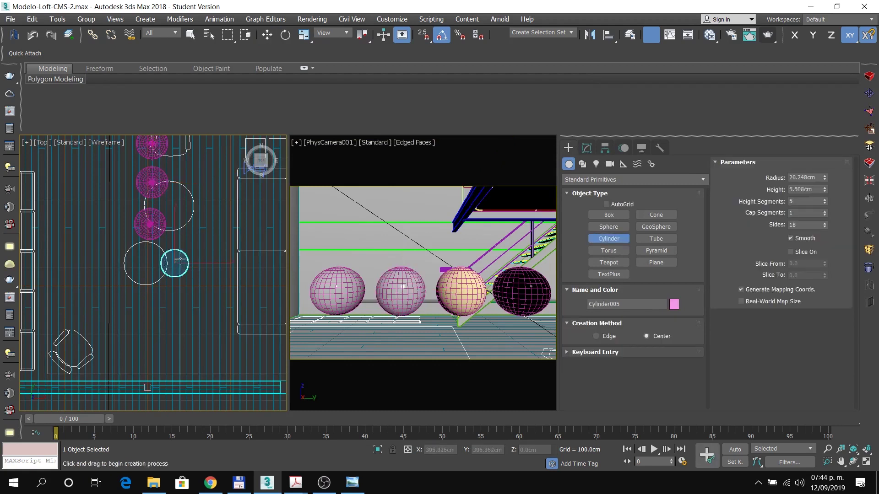
click(172, 239)
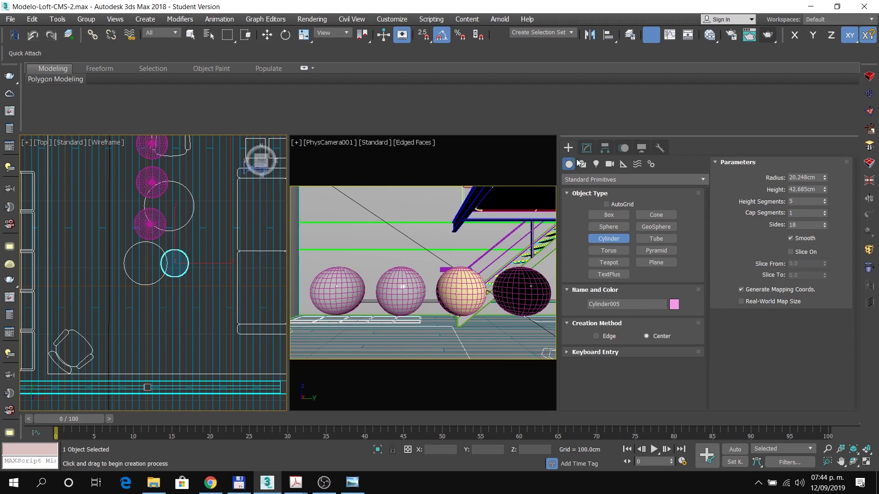
click(586, 148)
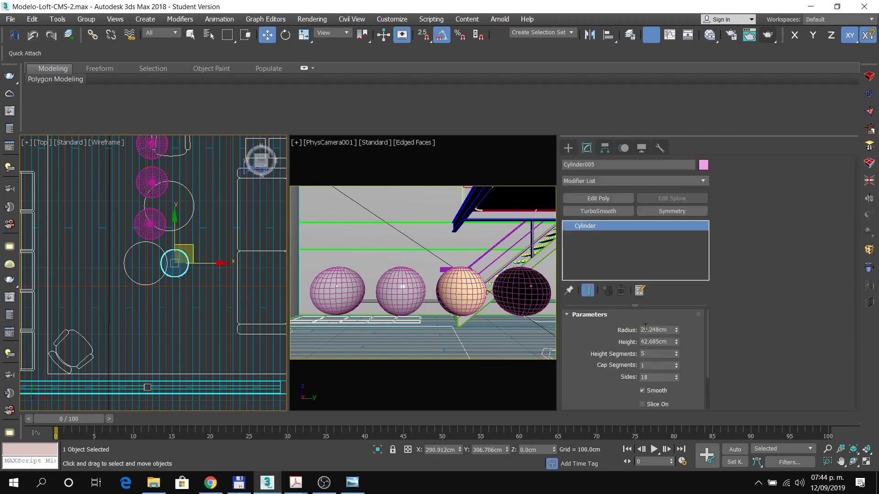
Step: Move the cylinder in the Left view up to sphere height, between the middle spheres as seen by the camera
middle_drag(203, 324, 242, 326)
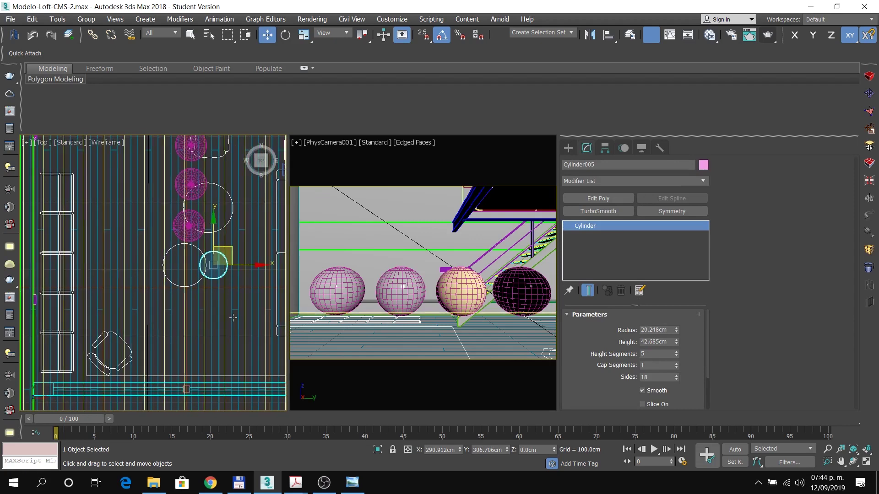
key(l)
scroll(165, 294, up, 6)
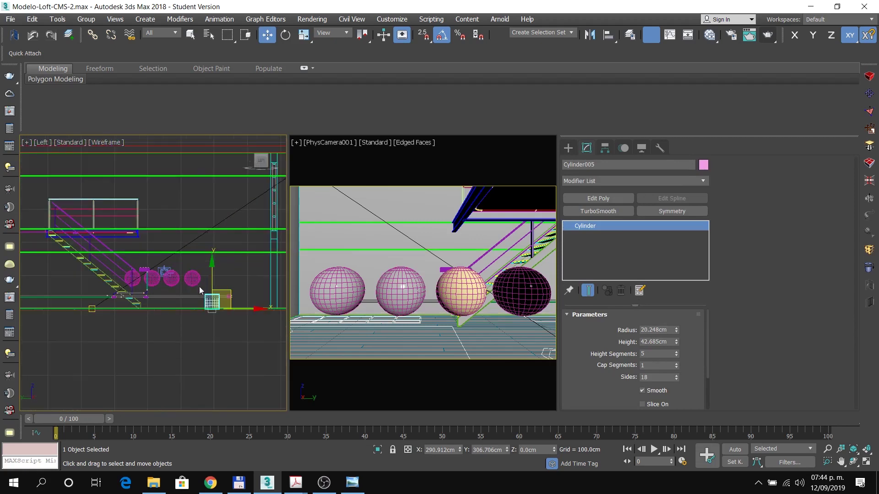
drag(212, 284, 185, 282)
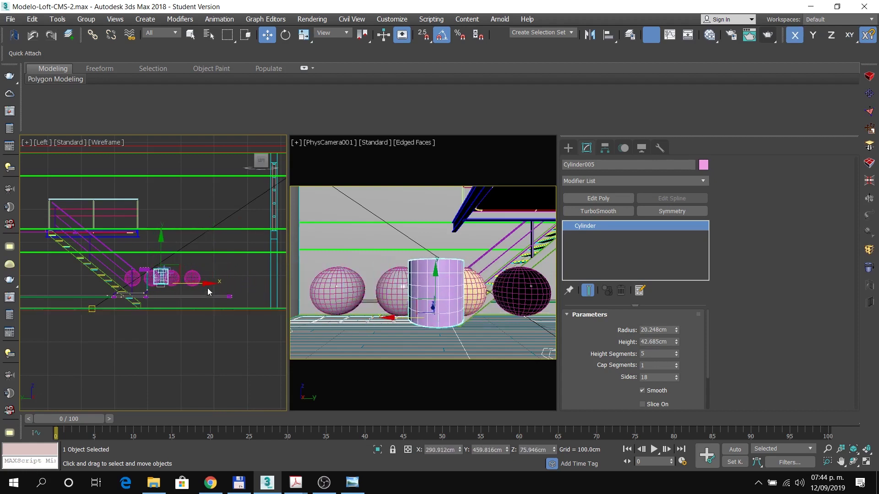
Step: Rotate the cylinder 40 degrees in the Front view so its cap tilts towards the camera, and deselect it
key(f)
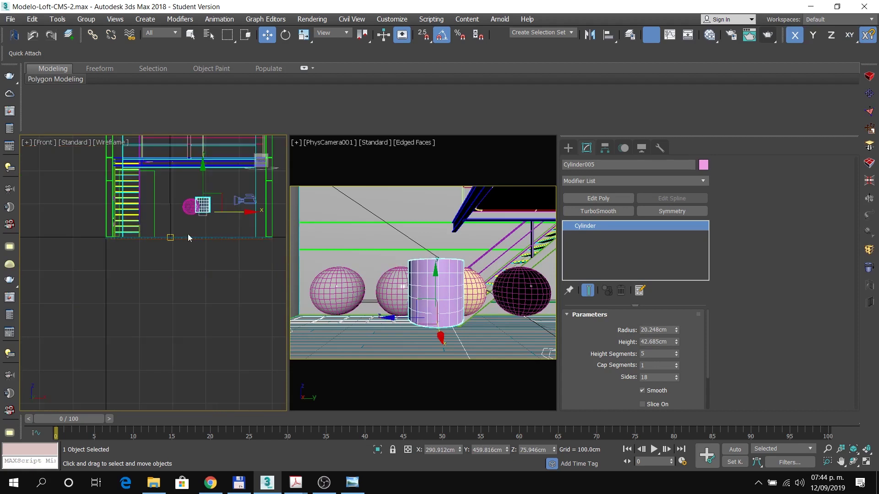
scroll(203, 205, up, 4)
key(e)
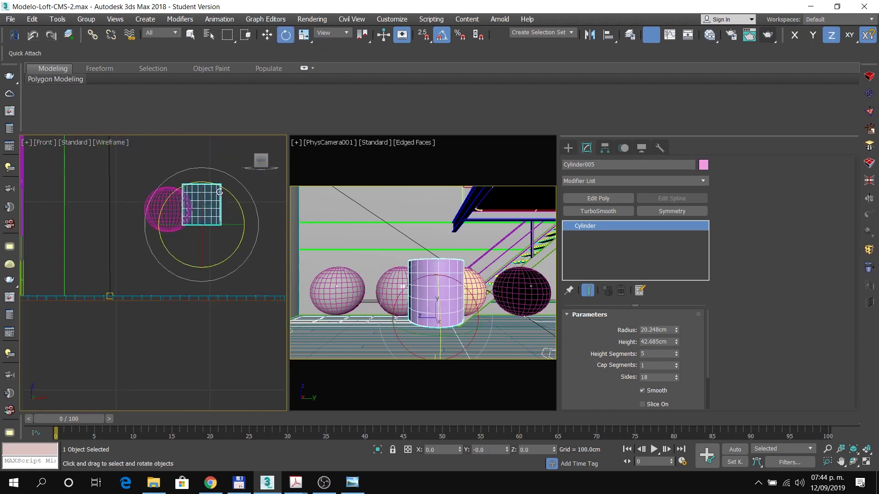
drag(234, 194, 242, 206)
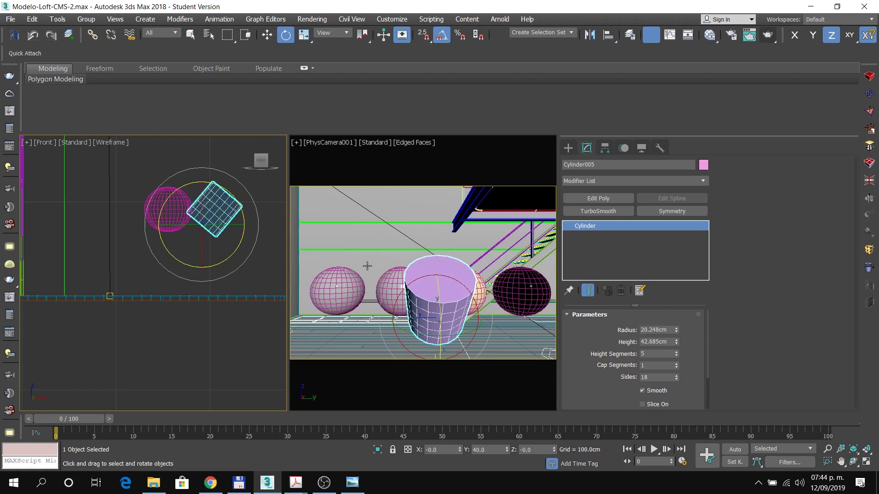
click(270, 262)
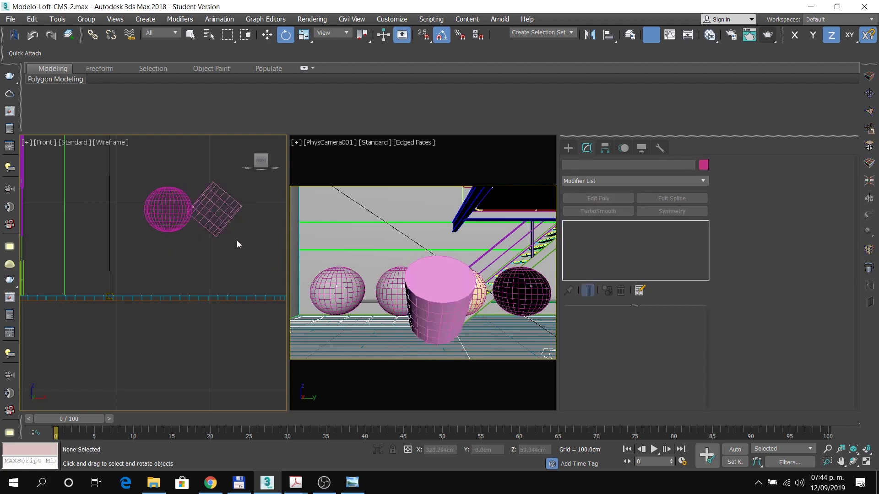
Step: Add a new VRayMtl node beside the wood material in the Slate Material Editor and open its parameters
key(m)
scroll(301, 215, down, 1)
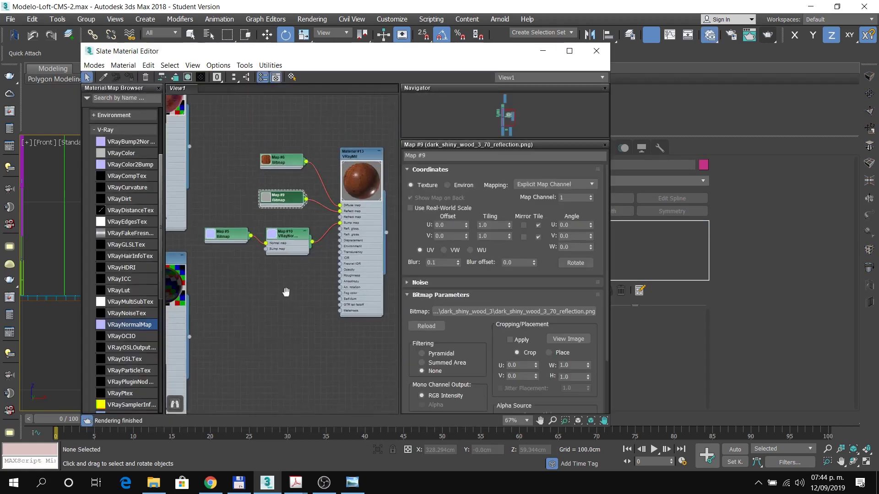
middle_drag(286, 292, 263, 212)
middle_drag(345, 238, 232, 317)
right_click(322, 197)
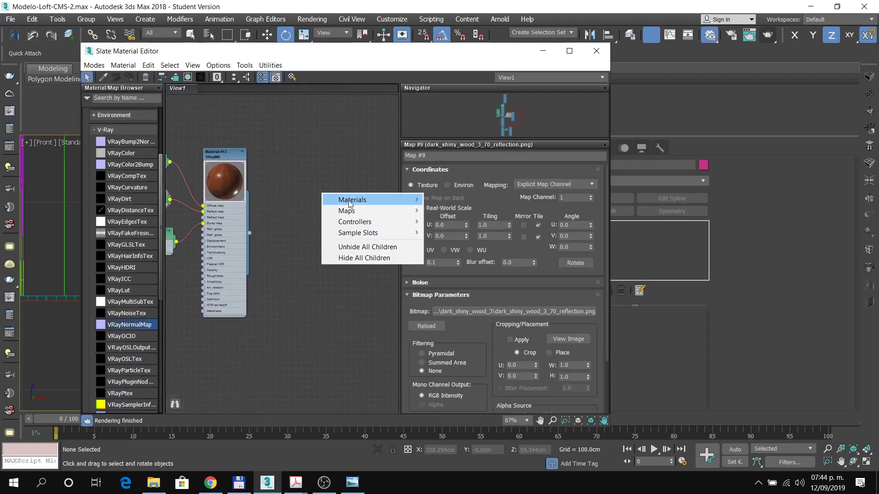
mouse_move(353, 199)
mouse_move(455, 223)
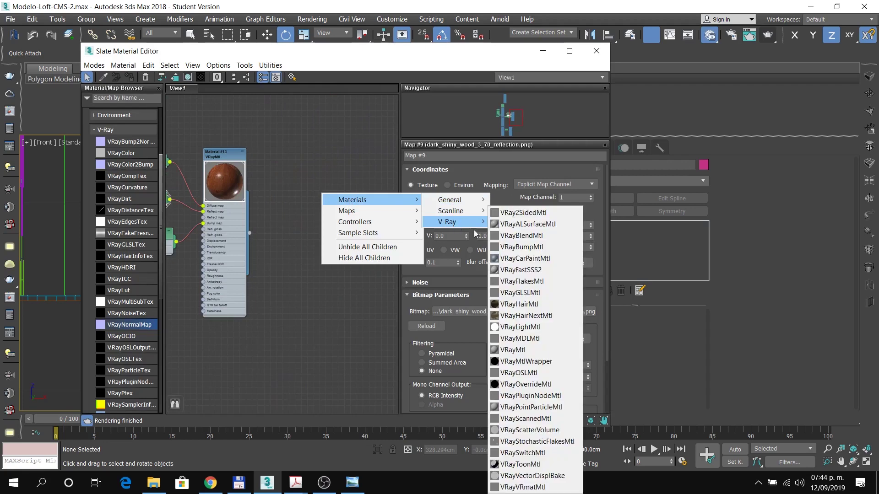
click(520, 351)
drag(323, 194, 361, 155)
double_click(344, 155)
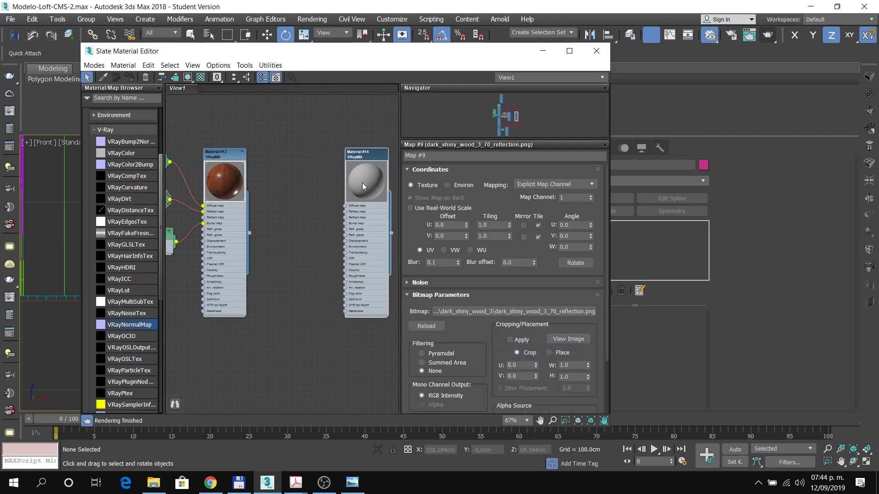
Step: Set the new VRayMtl's reflection colour to white and its refraction IOR to 1.56
double_click(366, 159)
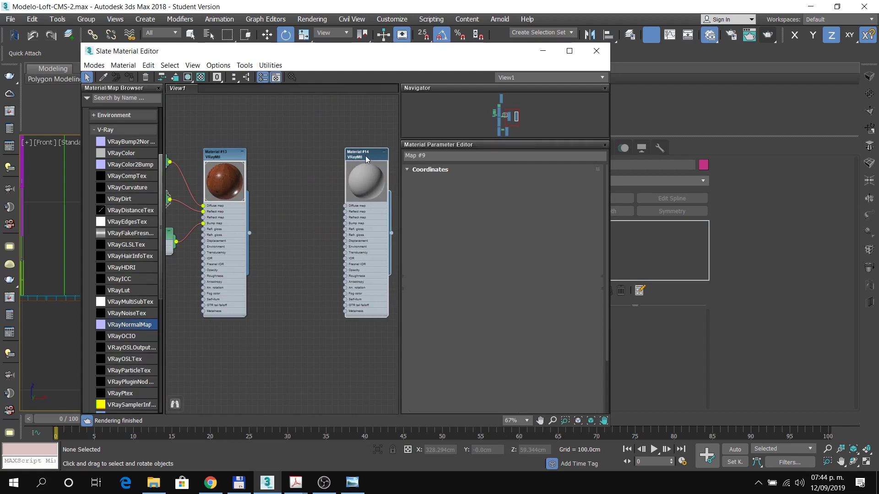
click(471, 215)
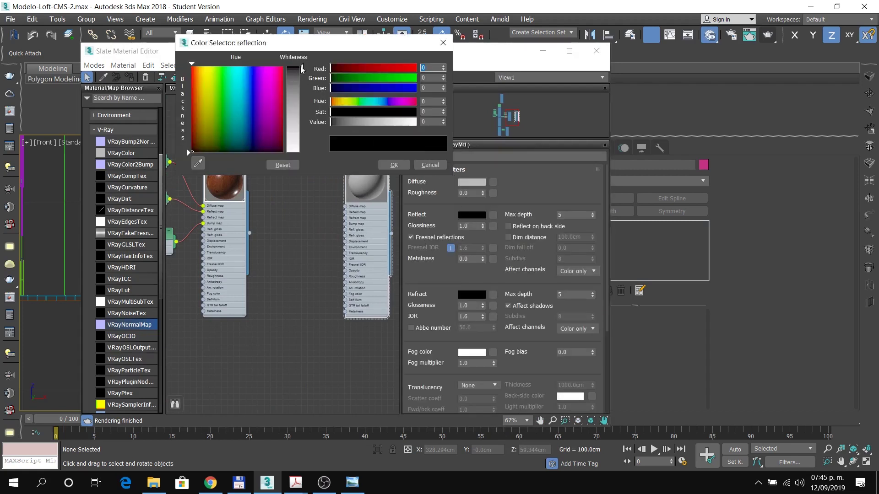
drag(301, 68, 306, 155)
click(385, 163)
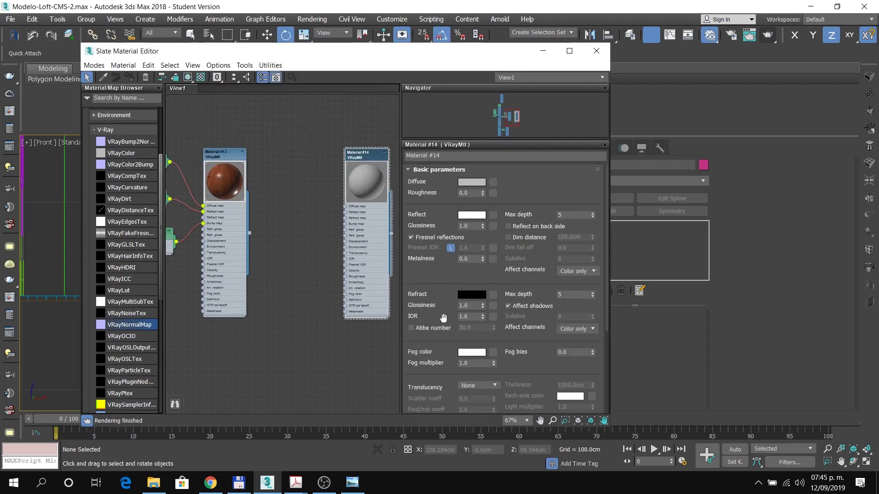
drag(473, 317, 435, 319)
text(1.56)
key(Return)
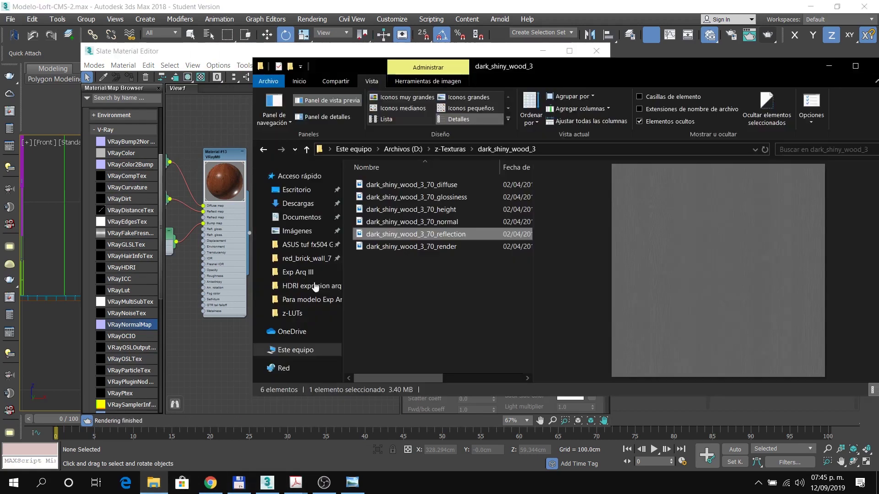
Step: Switch to File Explorer, browse the z-Texturas folder and open its orange_brick_wall_3 texture folder
click(153, 483)
click(392, 285)
key(alt+Left)
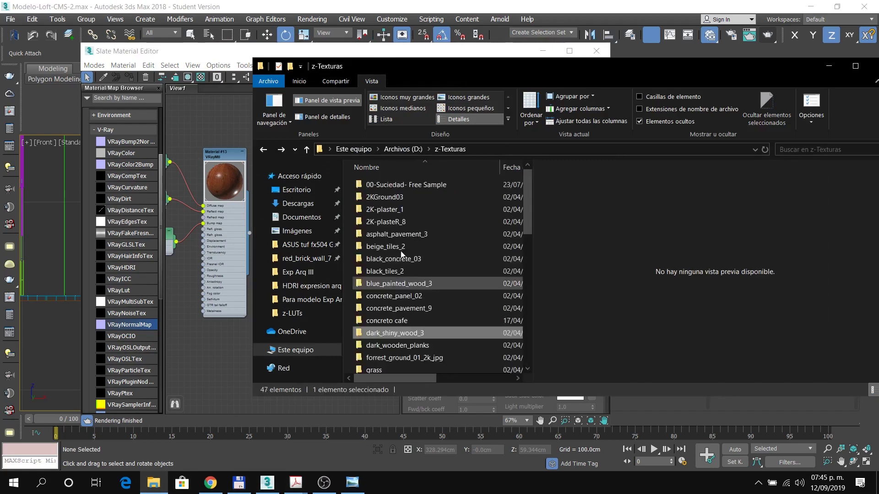
scroll(413, 289, down, 4)
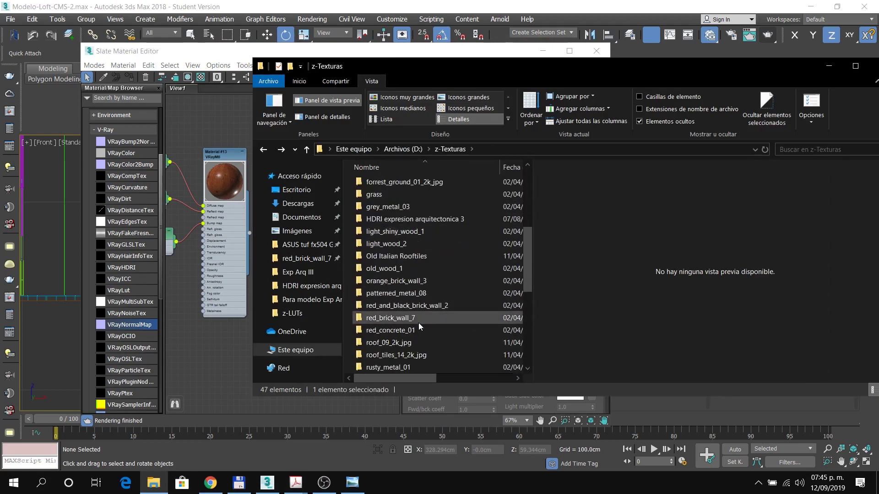
scroll(418, 321, down, 3)
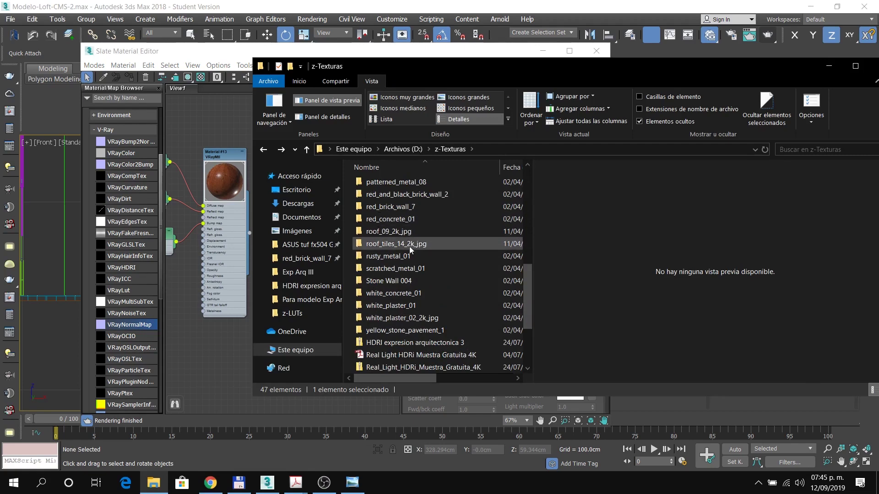
scroll(410, 250, down, 1)
scroll(432, 259, up, 5)
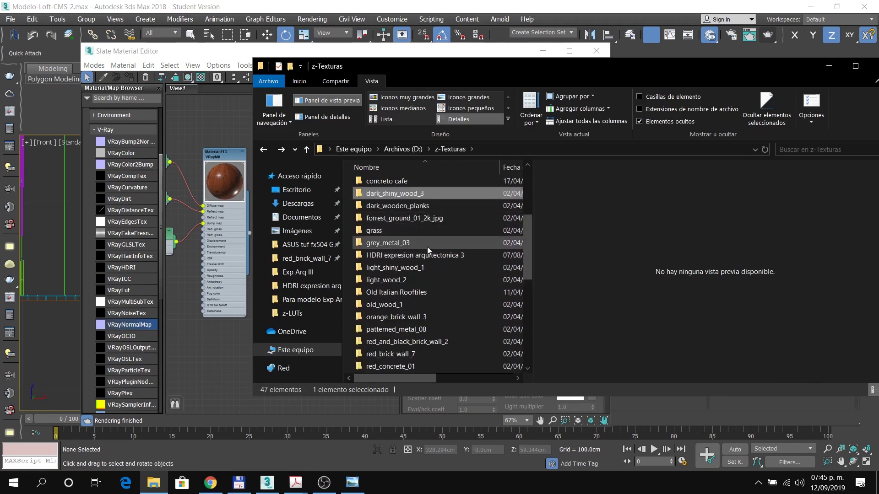
scroll(408, 279, up, 4)
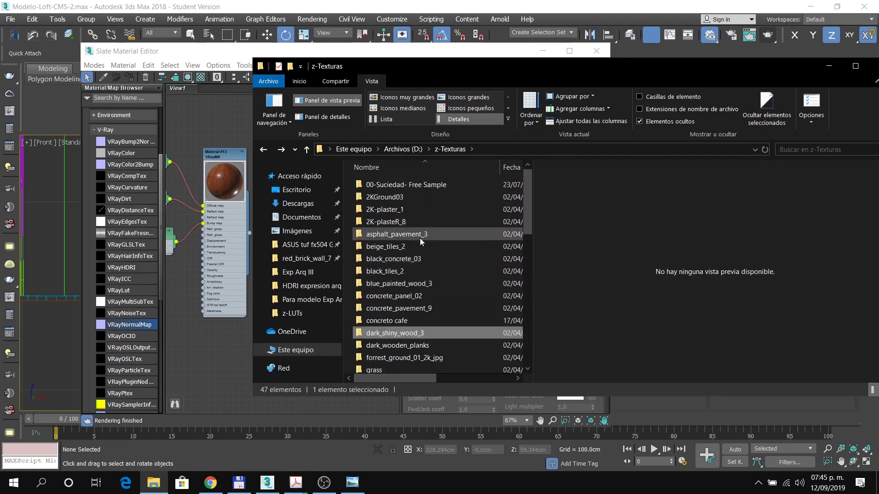
scroll(413, 307, down, 1)
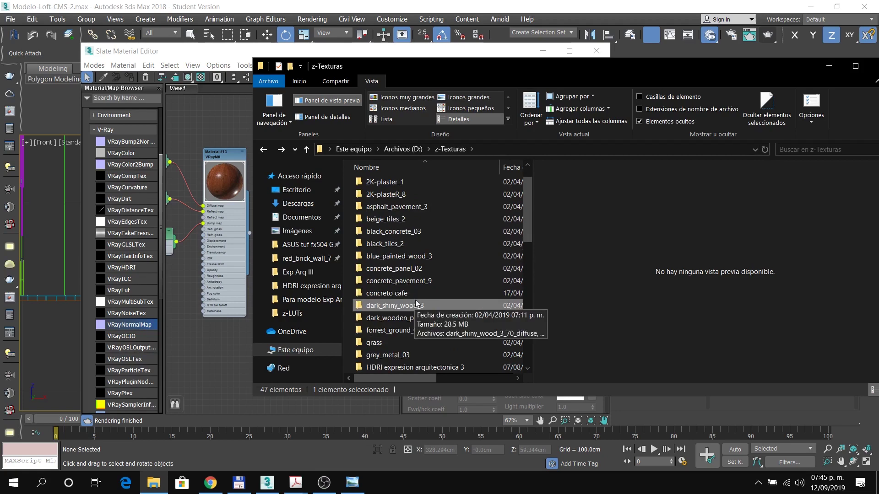
scroll(416, 301, down, 1)
scroll(440, 298, down, 2)
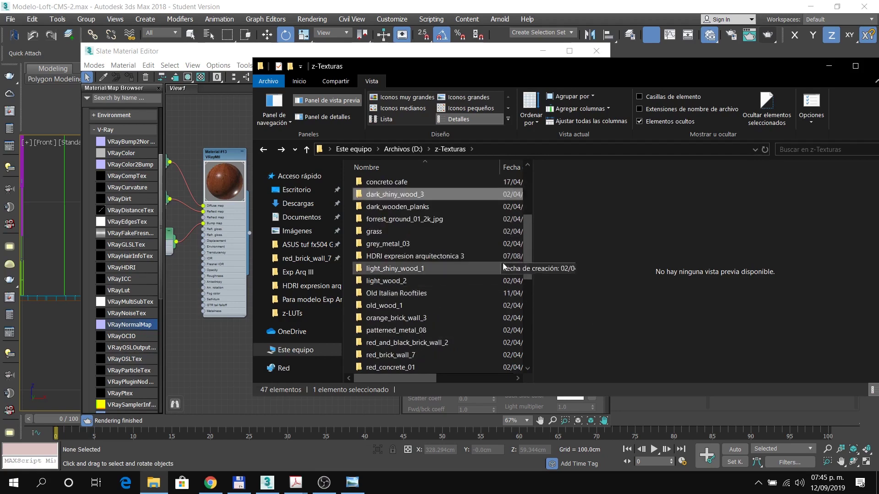
double_click(417, 317)
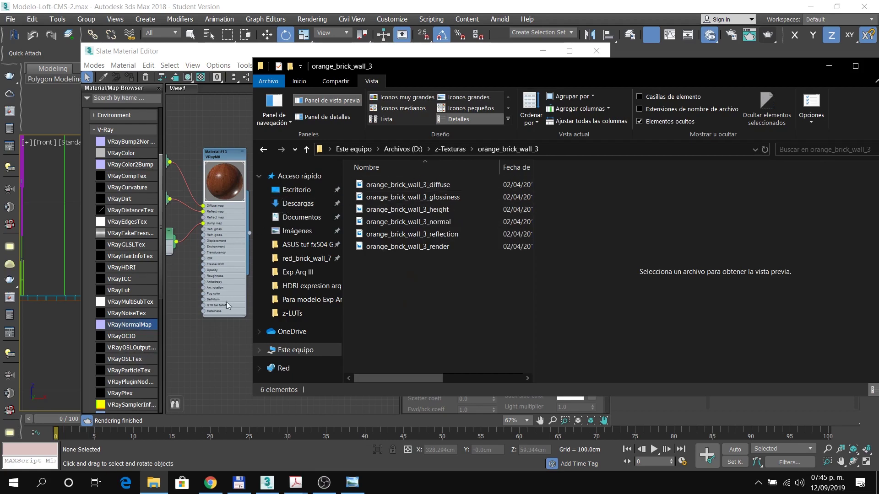
Step: Bring the orange_brick_wall_3 glossiness, diffuse, normal and reflection images into the node view as bitmaps beside the new VRayMtl
drag(232, 53, 178, 53)
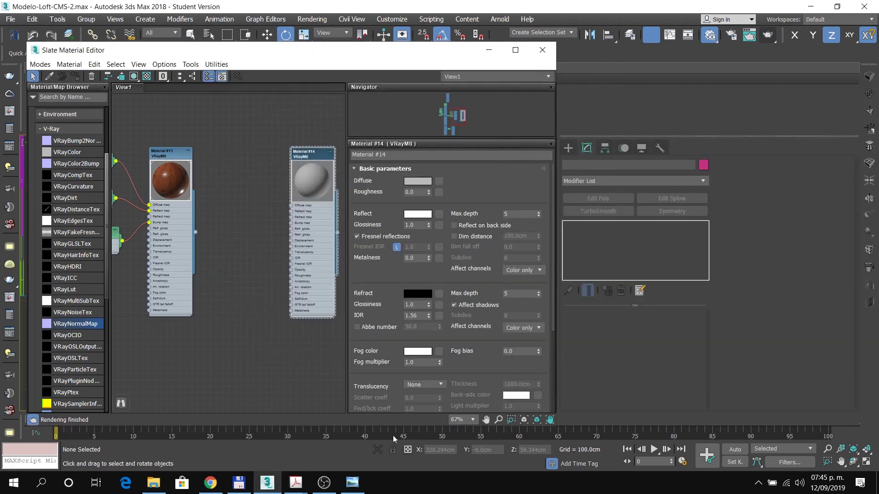
click(155, 484)
drag(432, 68, 479, 71)
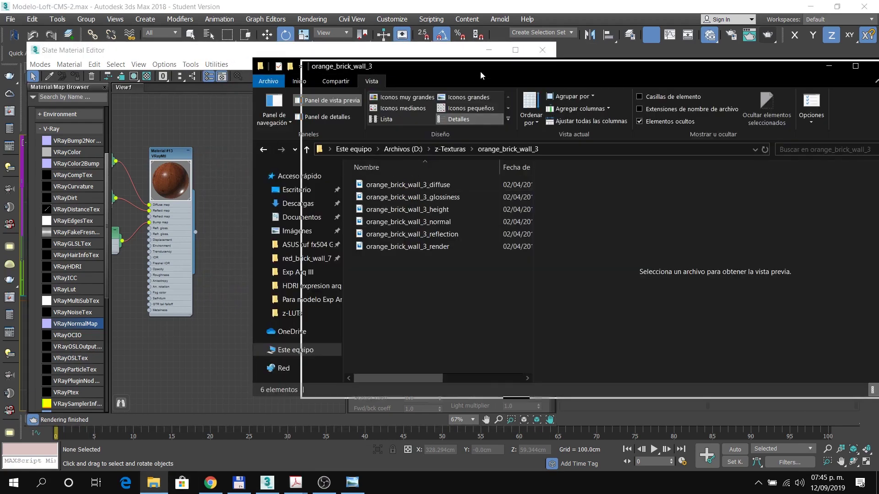
drag(436, 198, 253, 170)
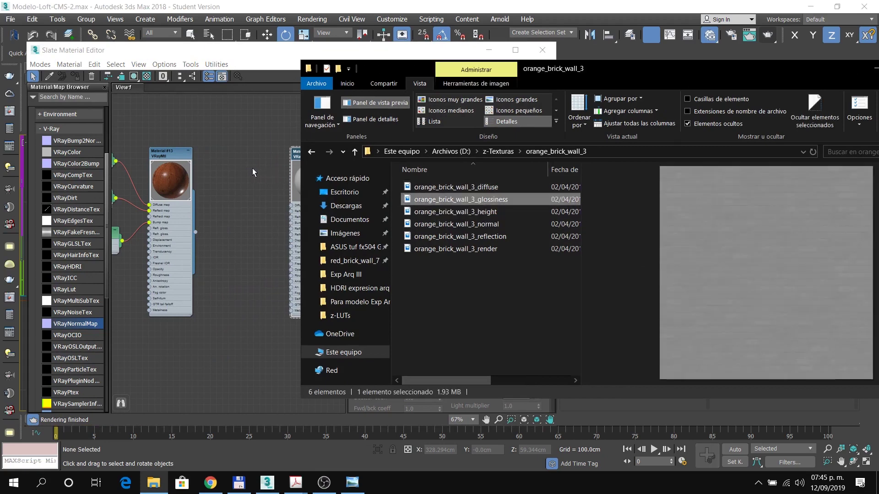
drag(475, 187, 249, 144)
drag(473, 226, 241, 213)
drag(460, 236, 236, 248)
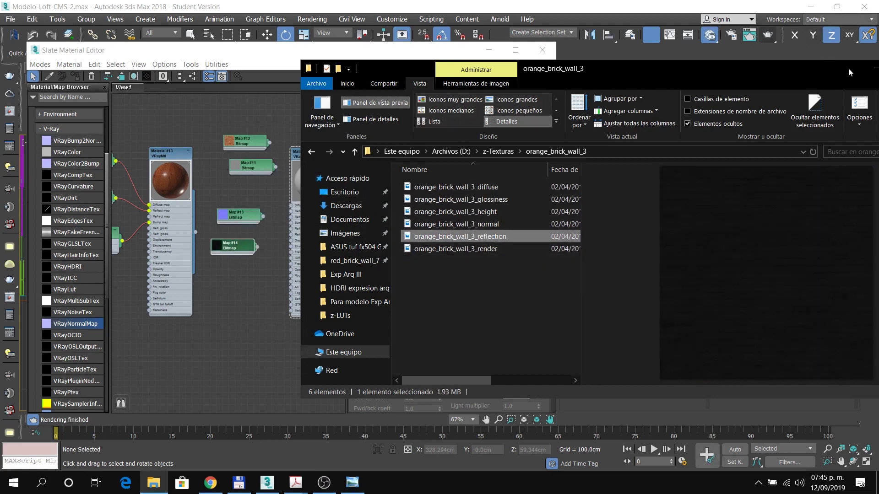
drag(823, 69, 706, 71)
click(762, 69)
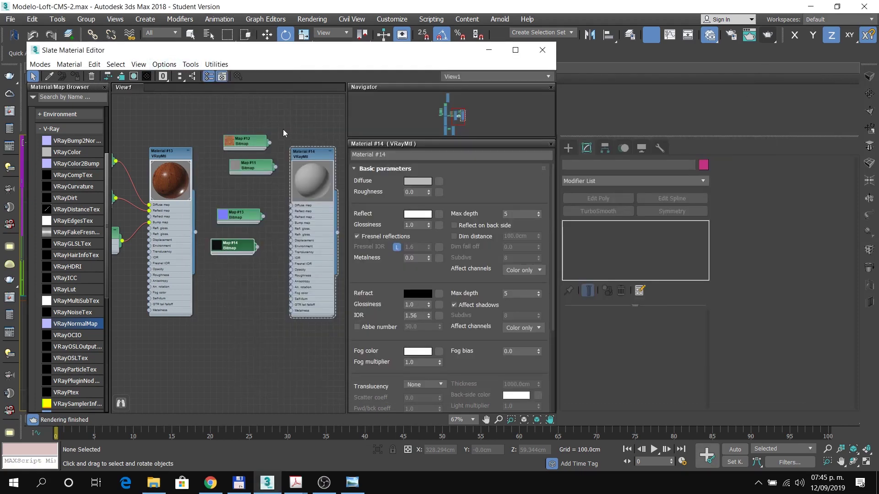
Step: Select the tilted cylinder in the Front view and assign the new VRayMtl to it
drag(262, 50, 403, 52)
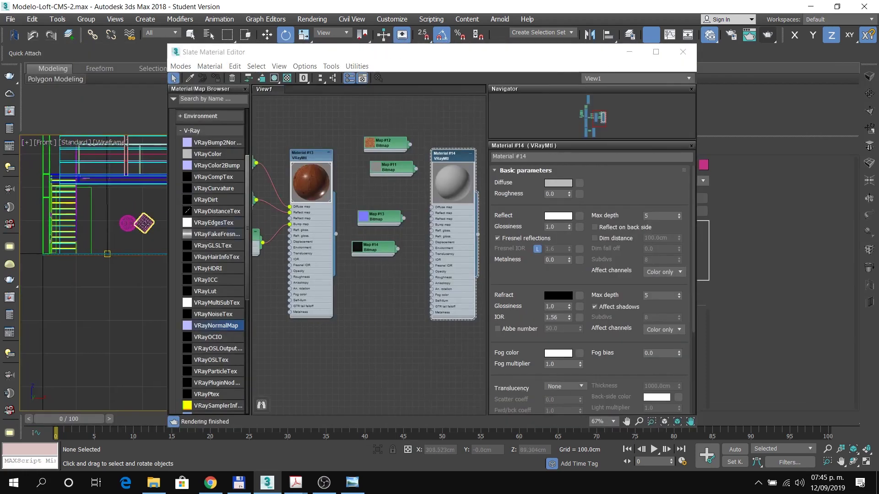
click(145, 223)
click(218, 79)
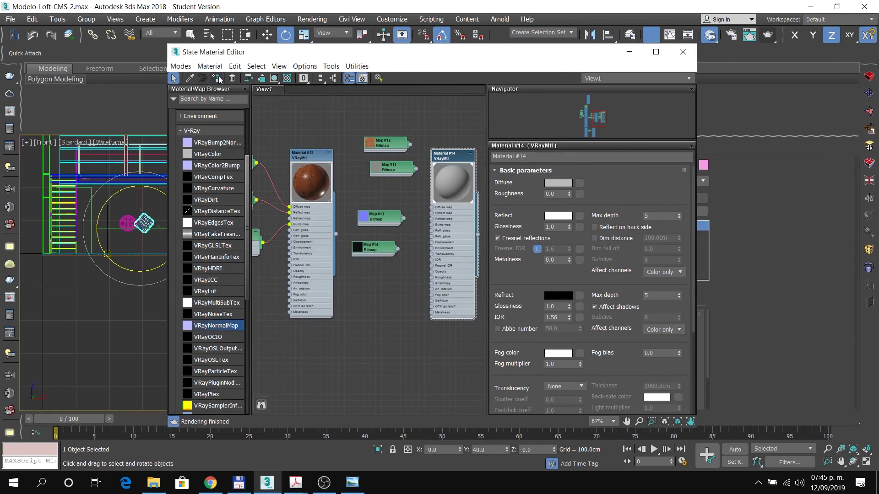
Step: Connect the brick diffuse bitmap to the new VRayMtl's Diffuse map input
drag(443, 54, 348, 81)
scroll(343, 205, up, 3)
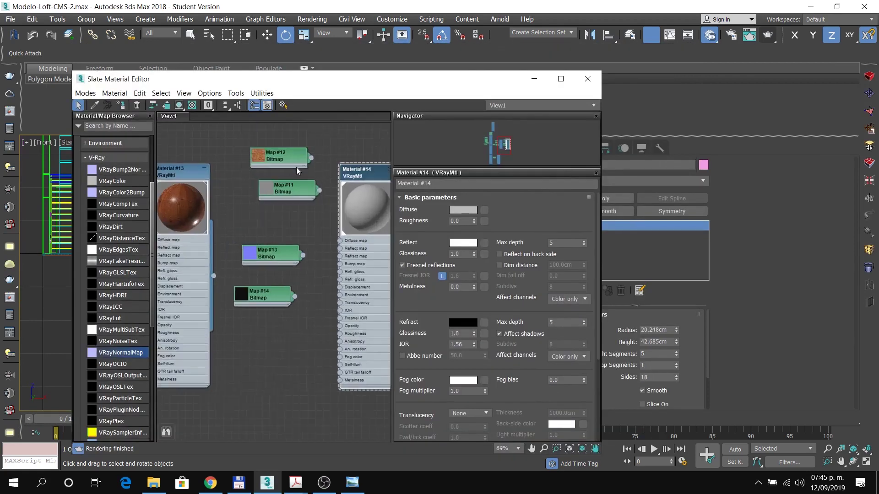
drag(311, 157, 341, 247)
scroll(293, 219, up, 1)
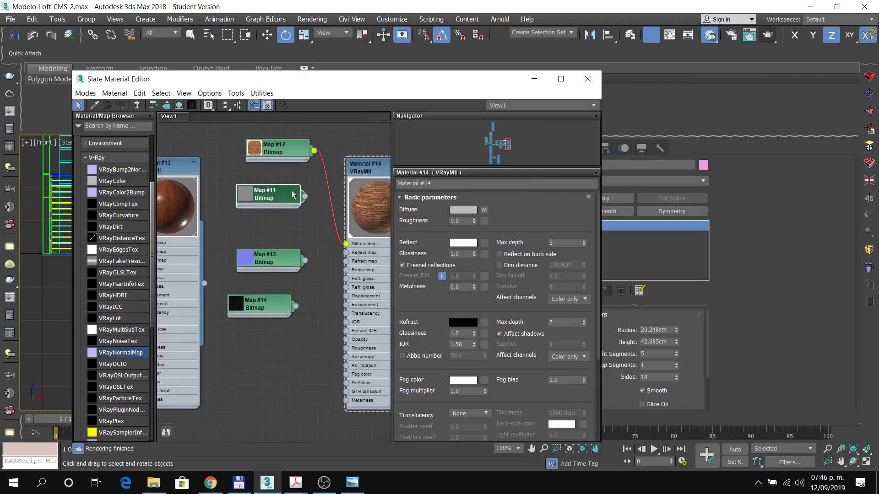
Step: Rearrange the brick bitmap nodes so reflection sits above normal and glossiness is lowest
double_click(292, 195)
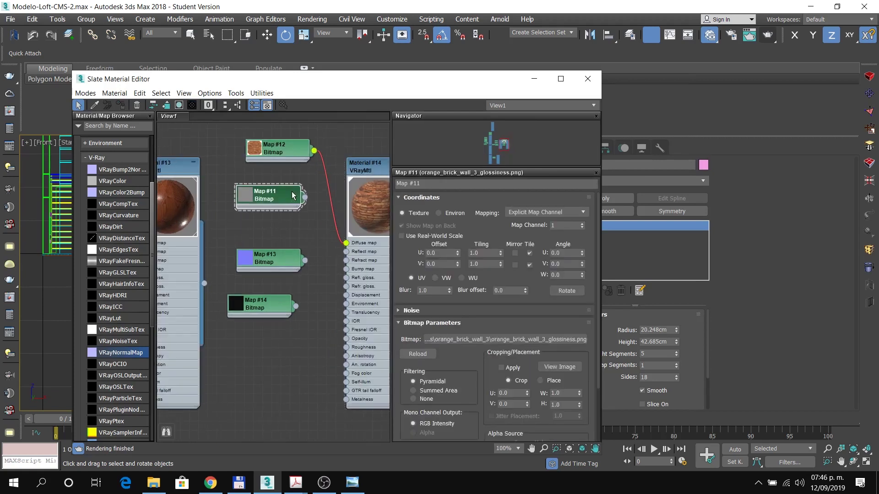
drag(293, 196, 284, 361)
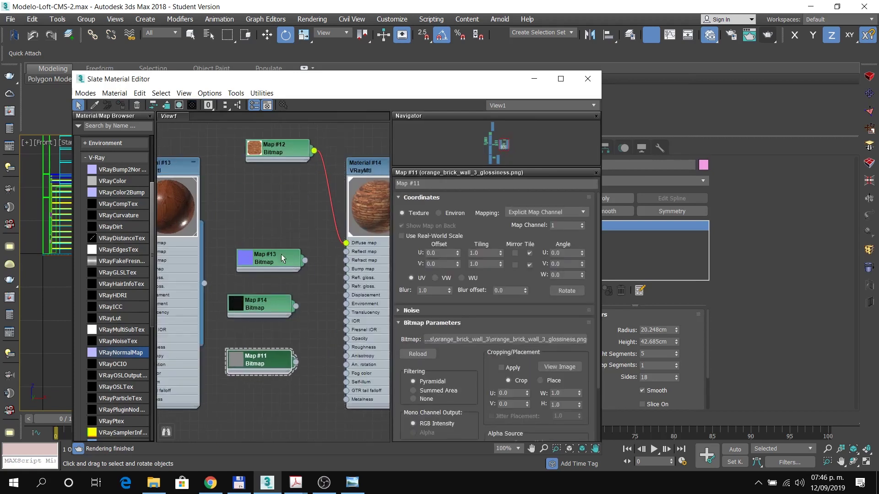
drag(282, 258, 273, 257)
click(274, 307)
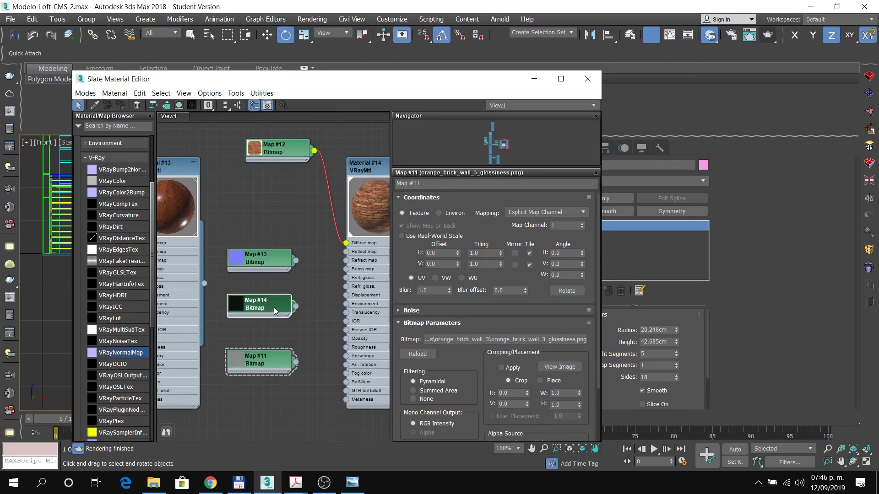
double_click(274, 306)
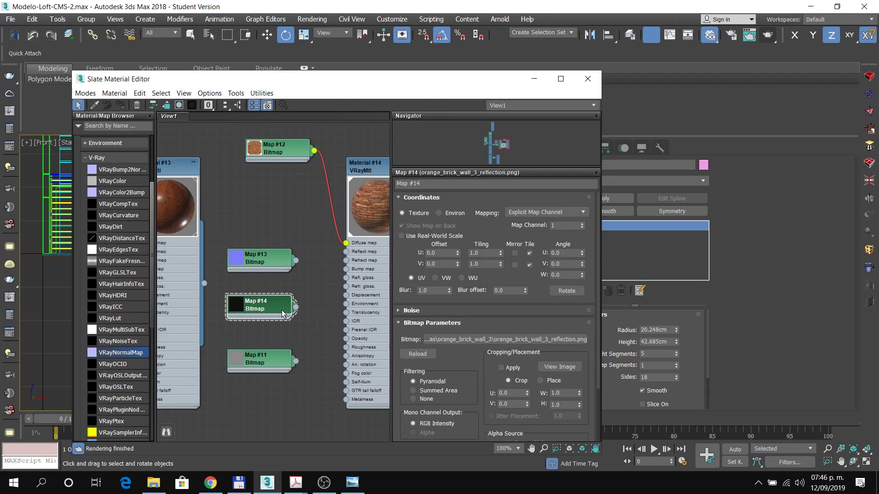
drag(283, 314, 281, 232)
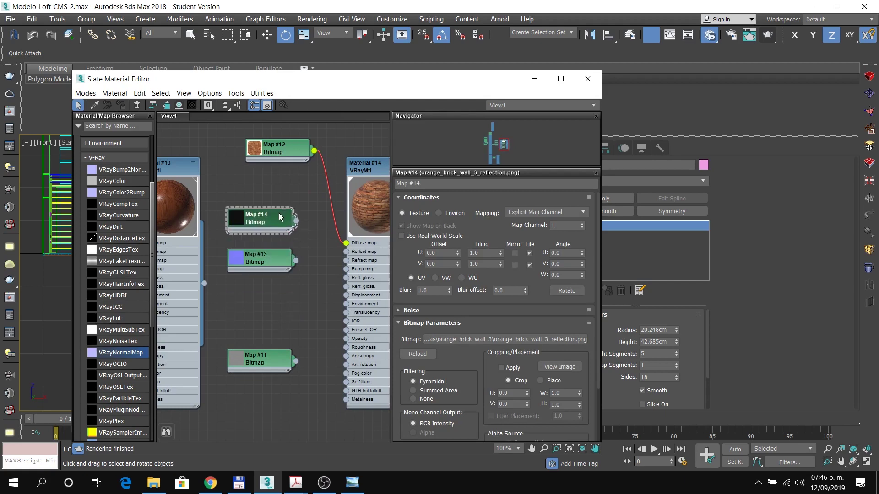
Step: Reload orange_brick_wall_3_reflection with its gamma overridden at 1.0
click(477, 344)
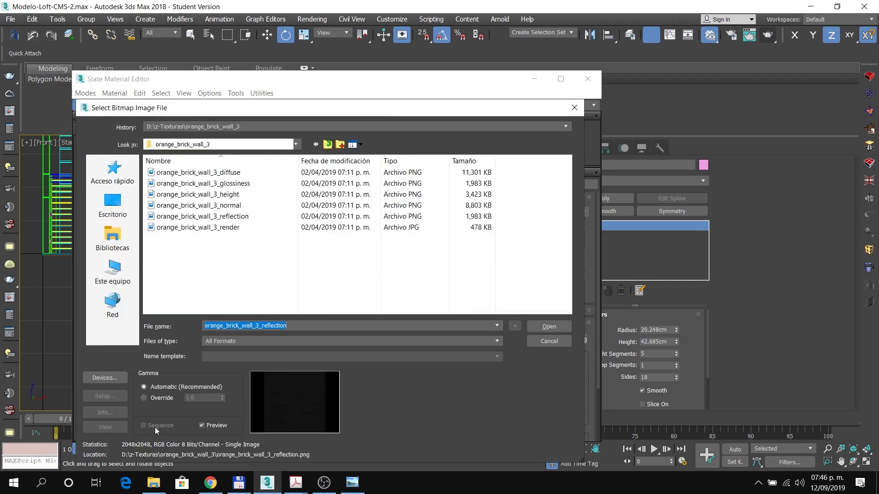
click(145, 398)
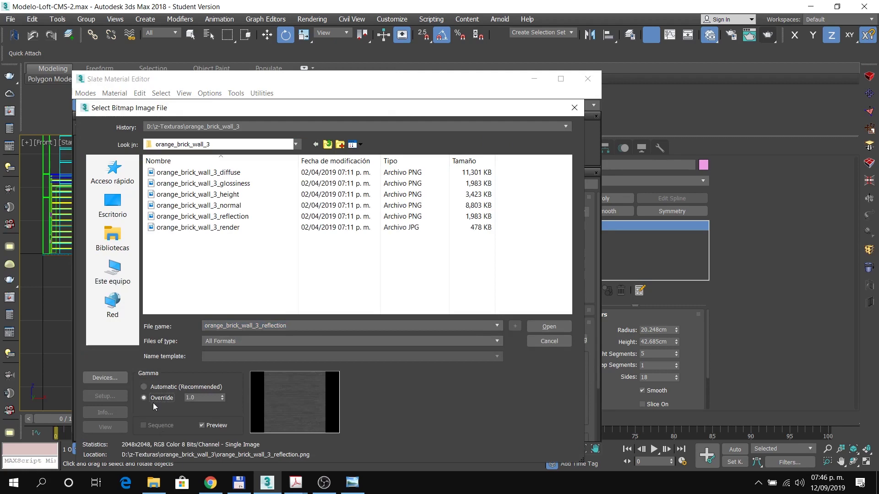
click(549, 326)
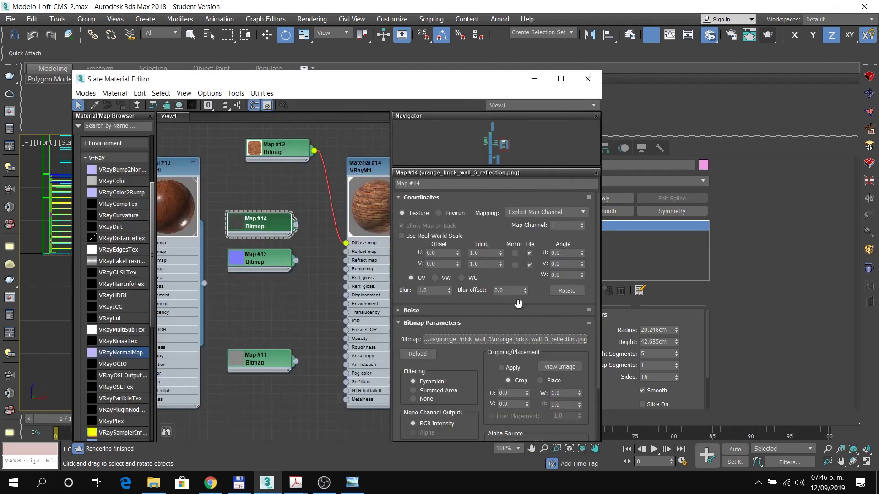
Step: Set the brick reflection bitmap's blur to 0.1 and its filtering to None
double_click(433, 290)
text(0.1)
key(Return)
click(413, 398)
Step: Set the brick diffuse bitmap's blur to 0.1 and its filtering to None
double_click(298, 157)
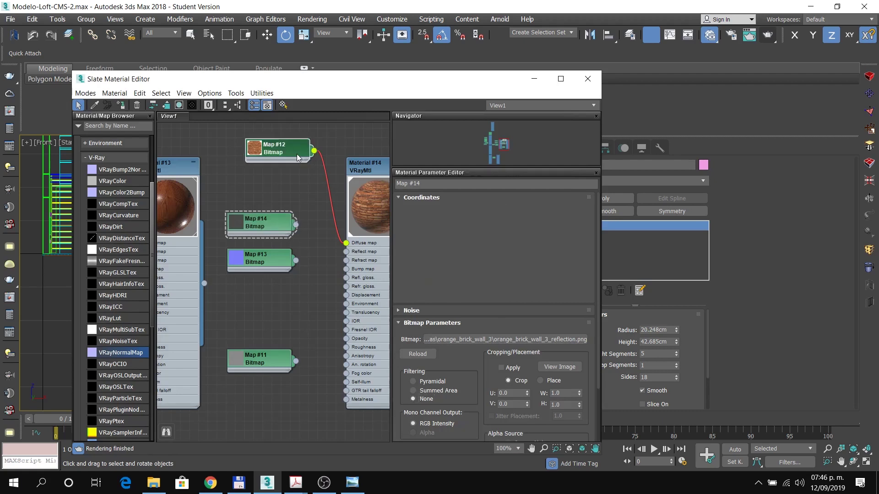
drag(431, 291, 377, 295)
text(.)
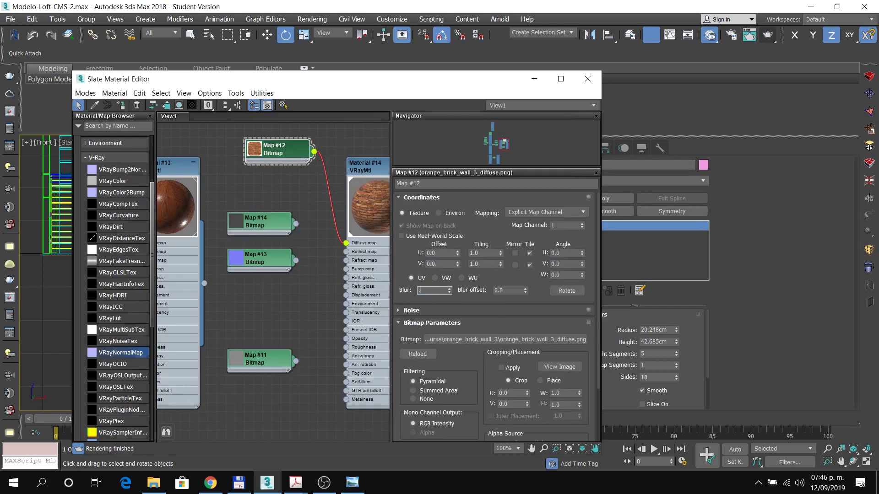
text(1)
click(414, 399)
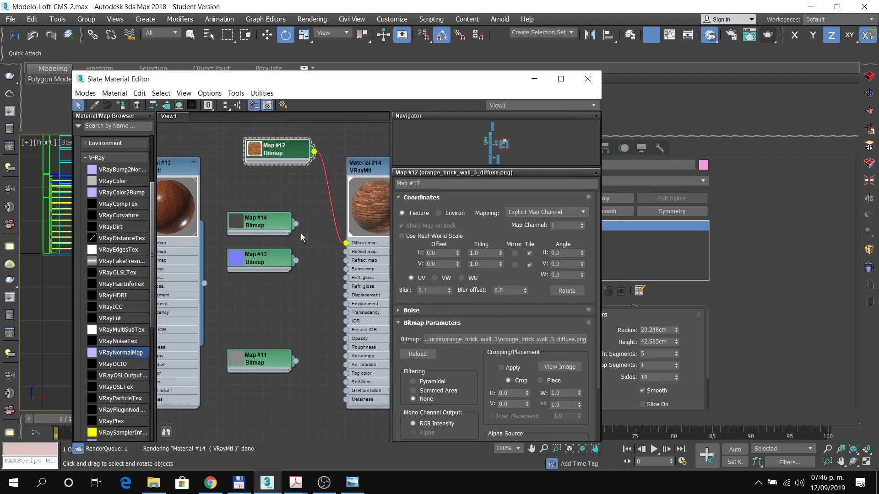
Step: Connect the brick reflection bitmap to the VRayMtl's Reflect map input and open the material's parameters
drag(295, 225, 346, 252)
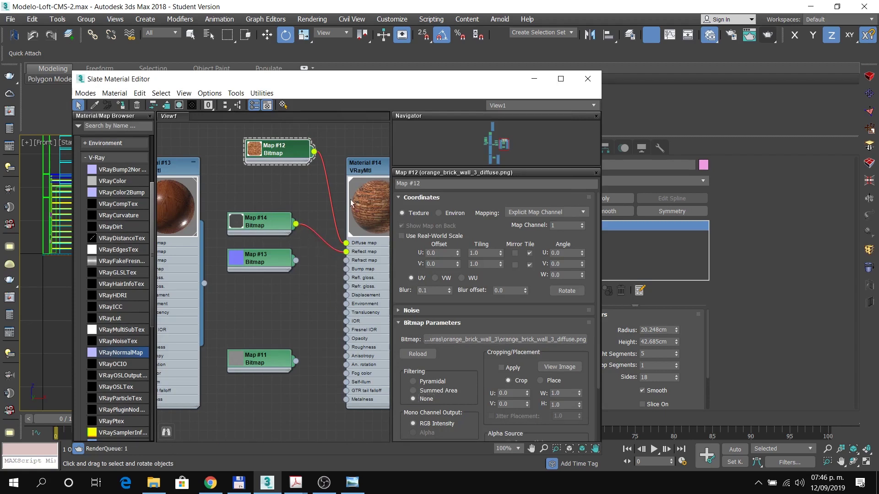
click(363, 168)
double_click(370, 168)
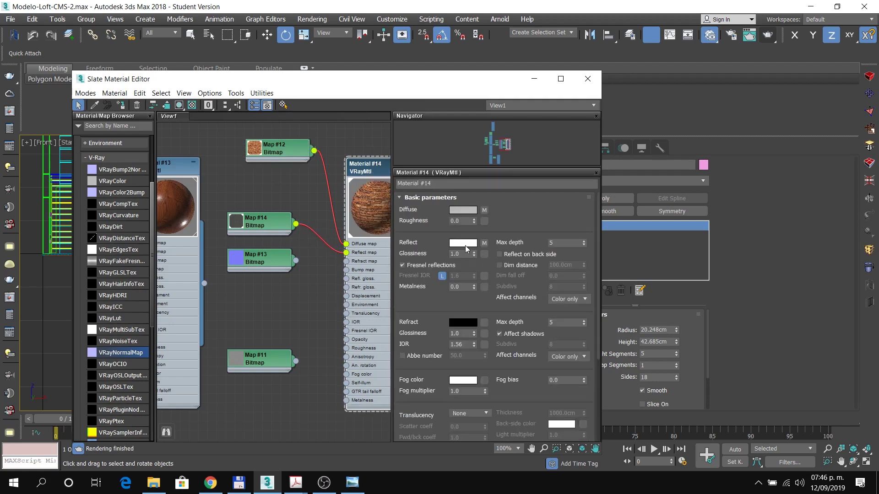
Step: Examine the full image of the brick reflection bitmap
double_click(273, 267)
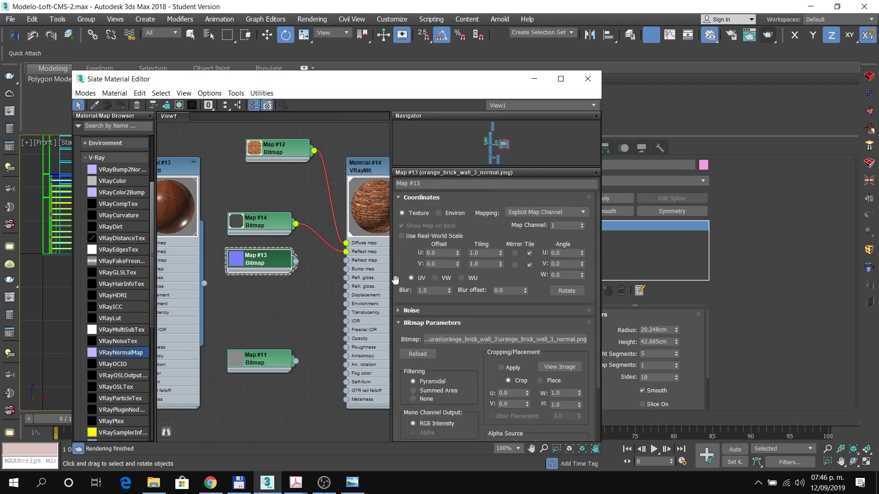
double_click(265, 232)
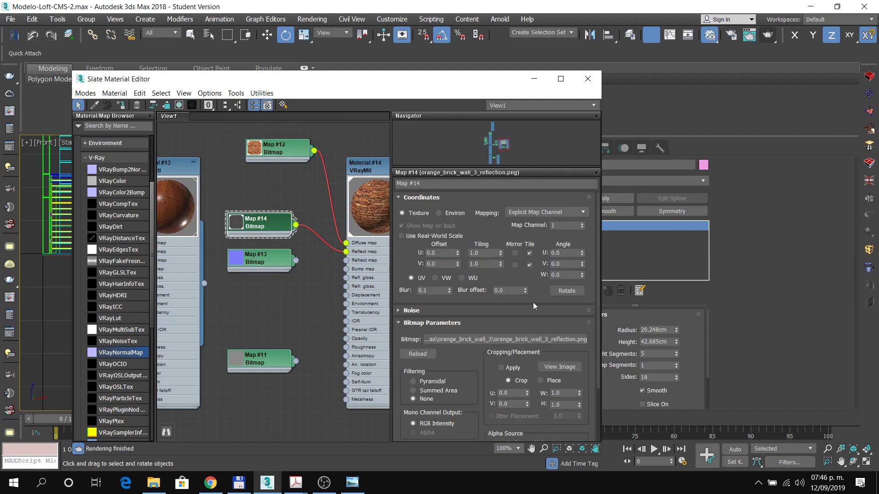
click(563, 367)
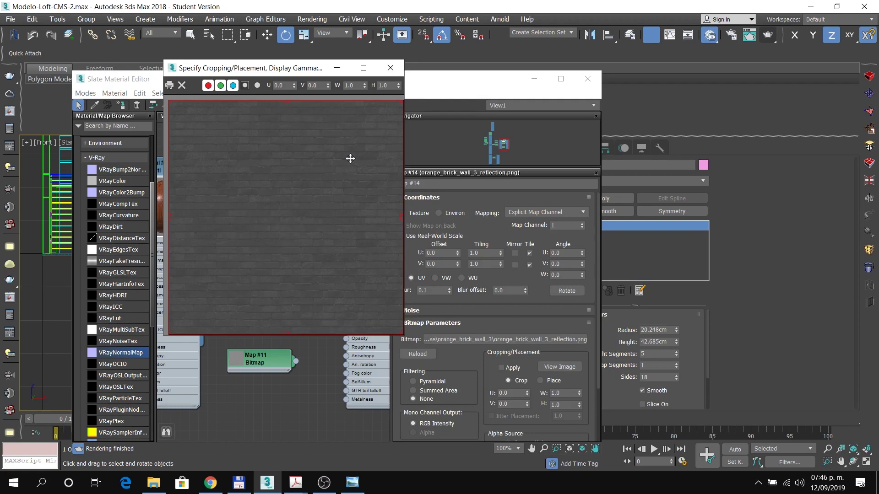
click(384, 69)
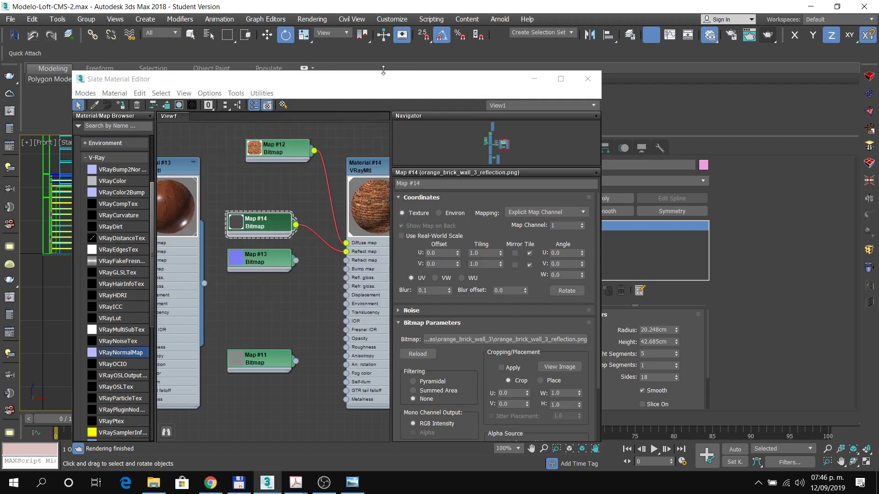
Step: Reload orange_brick_wall_3_normal with its gamma overridden at 1.0
double_click(287, 256)
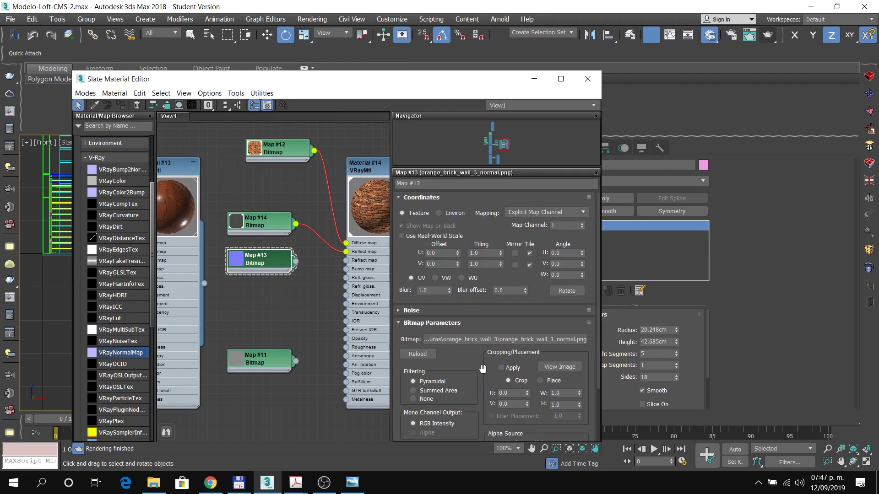
click(448, 342)
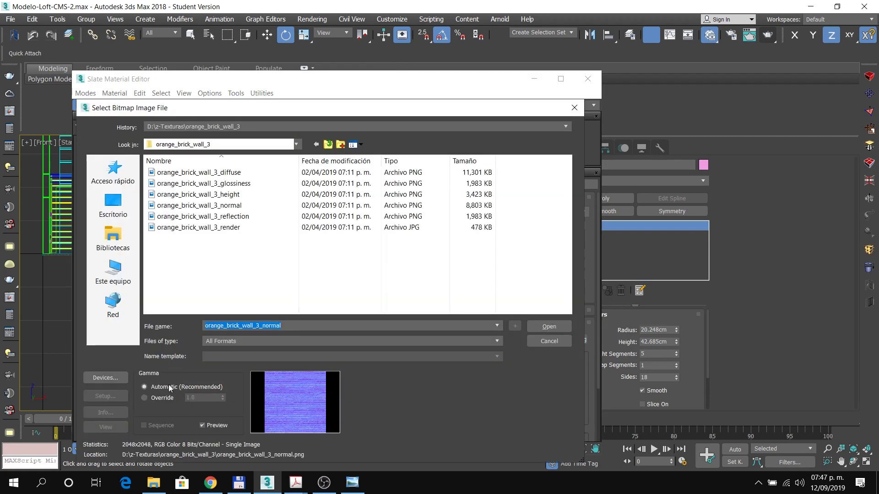
click(161, 398)
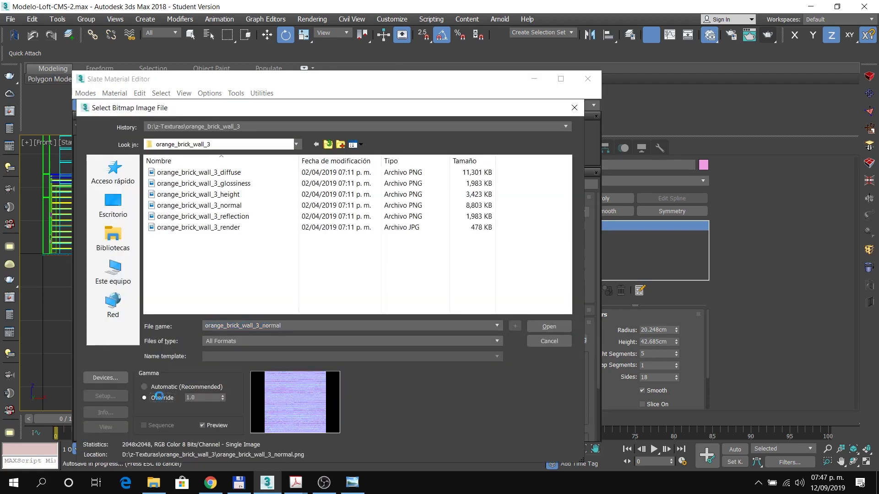
click(551, 329)
Step: Set the brick normal bitmap's blur to 0.1 and its filtering to None
drag(433, 291, 406, 292)
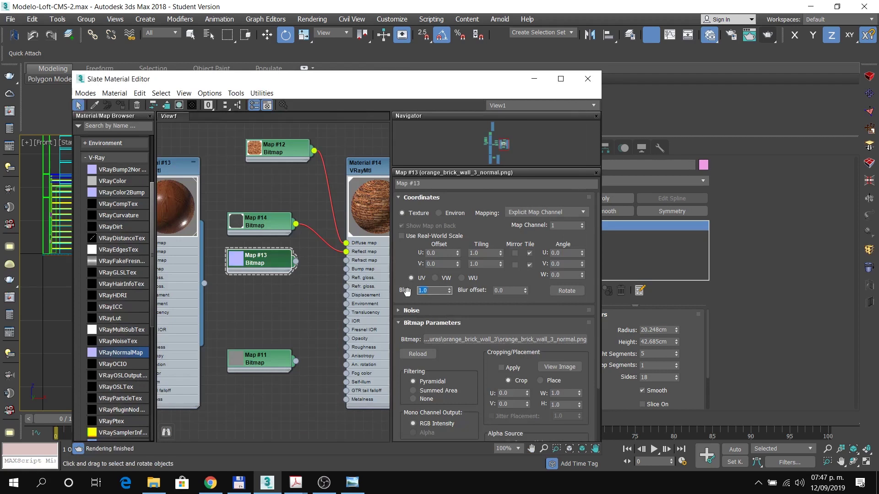
text(.1)
click(421, 399)
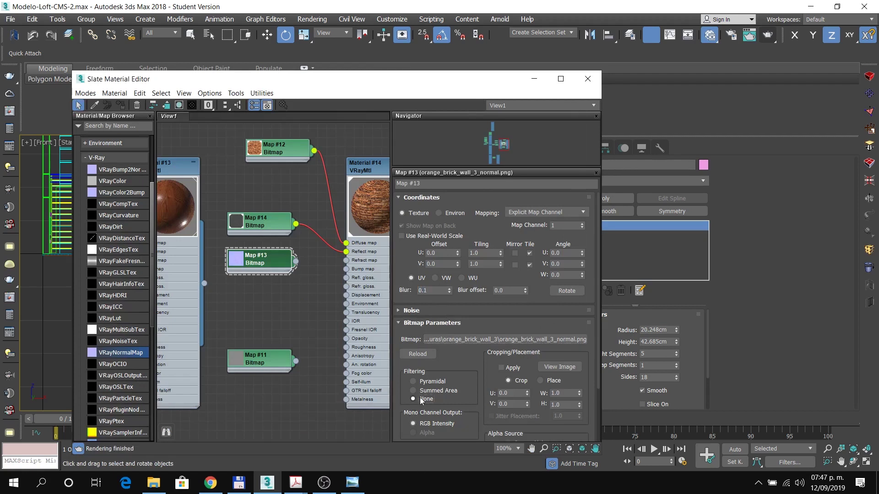
Step: Add a VRayNormalMap node beside the brick normal bitmap
right_click(273, 314)
mouse_move(311, 333)
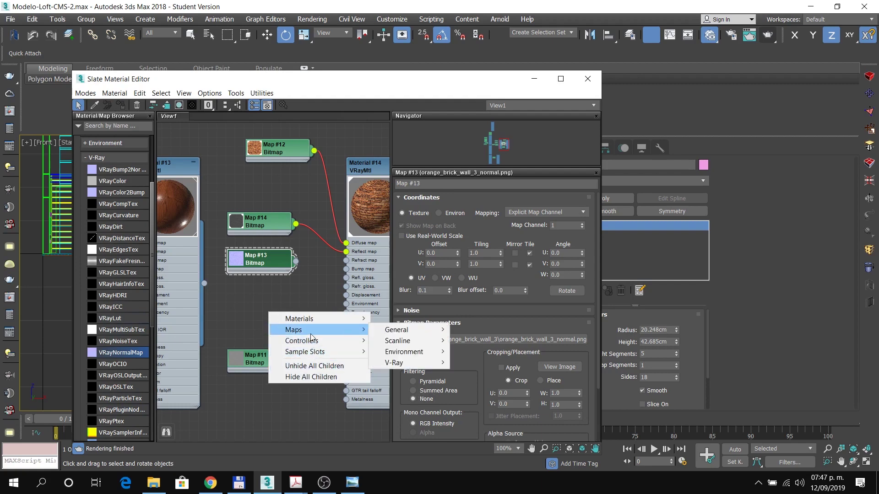
mouse_move(387, 364)
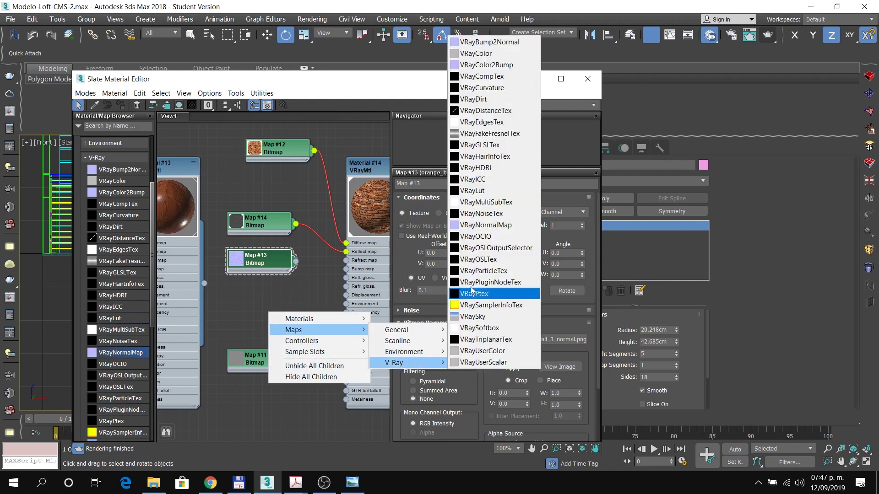
click(490, 226)
drag(246, 311, 253, 268)
Step: Connect the brick normal bitmap to the VRayNormalMap's Normal map input and its output to the brick VRayMtl's Bump map
scroll(292, 243, down, 2)
drag(348, 183, 378, 177)
click(304, 276)
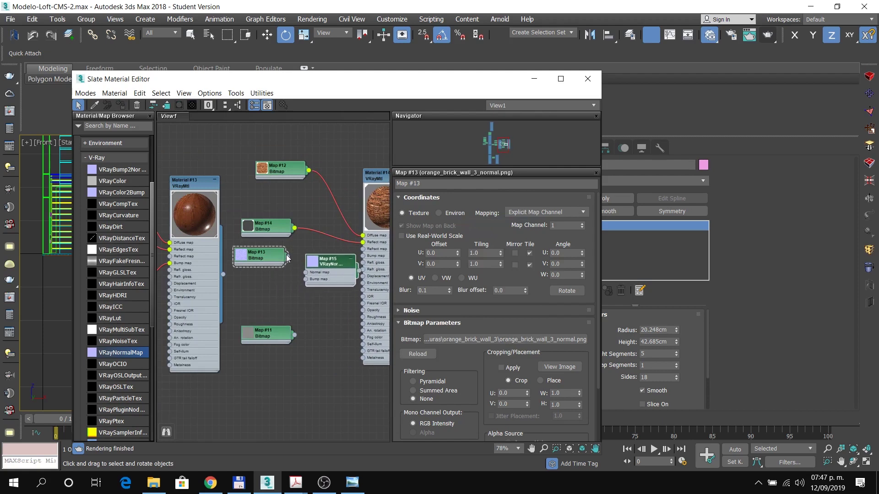
scroll(334, 263, up, 2)
drag(328, 260, 371, 253)
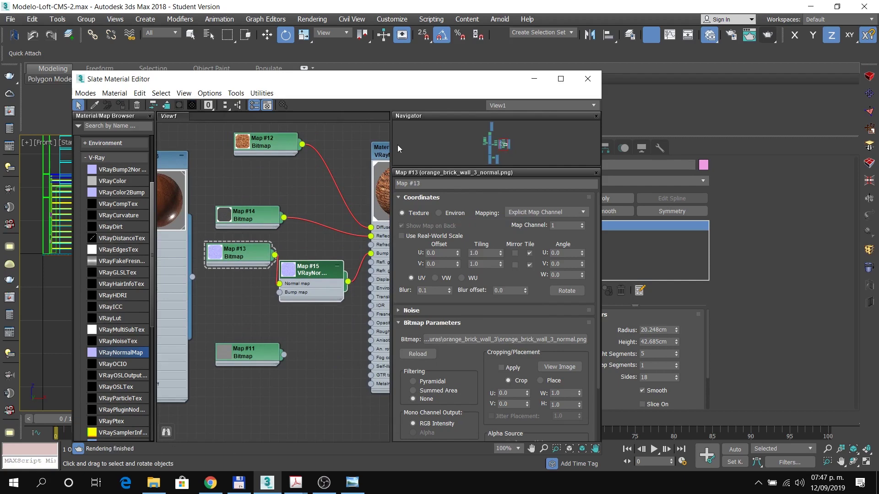
Step: Start an interactive V-Ray render of the scene and display it at 100% in the frame buffer
click(731, 36)
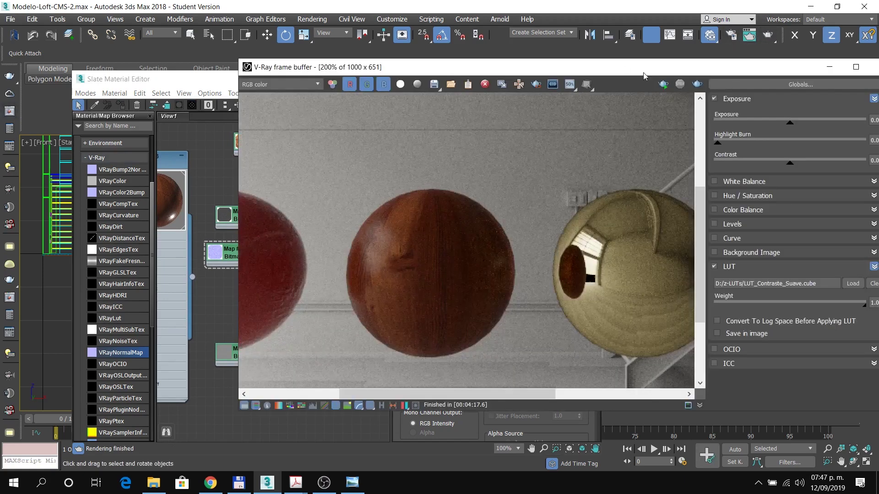
scroll(457, 226, down, 3)
double_click(457, 226)
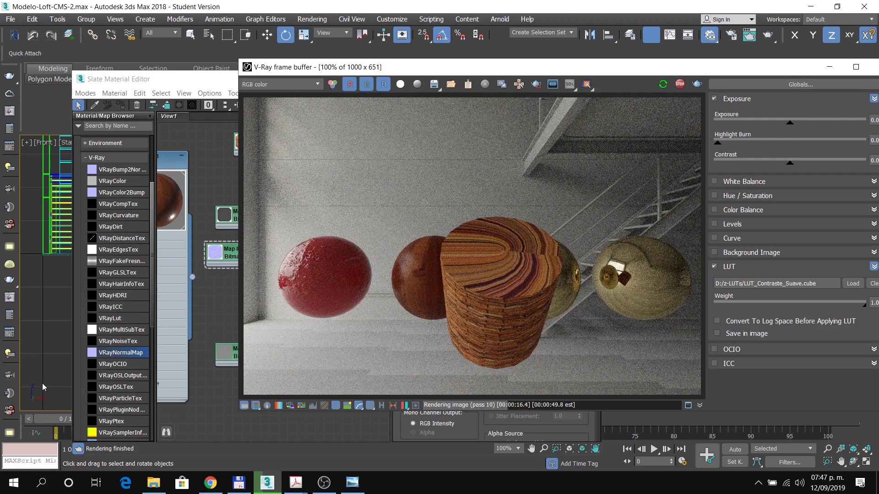
Step: Rotate the brick cylinder slightly in the Front view
scroll(47, 316, down, 2)
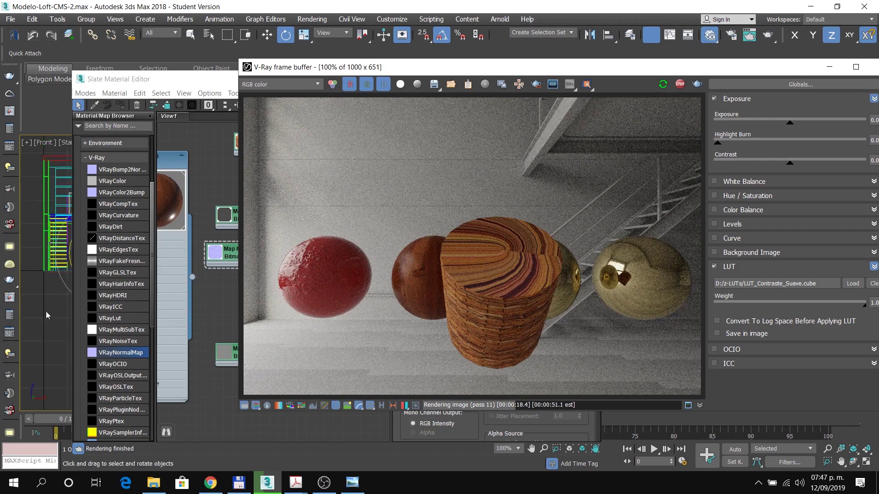
scroll(46, 316, down, 2)
middle_drag(63, 286, 61, 247)
scroll(36, 262, up, 5)
drag(65, 197, 64, 189)
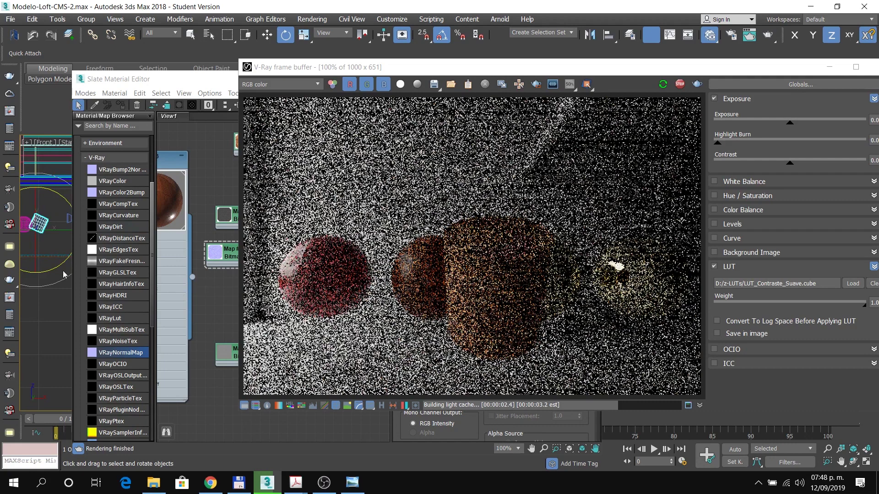
Step: Move the brick cylinder along X in the Top view so it sits closer to the camera
key(t)
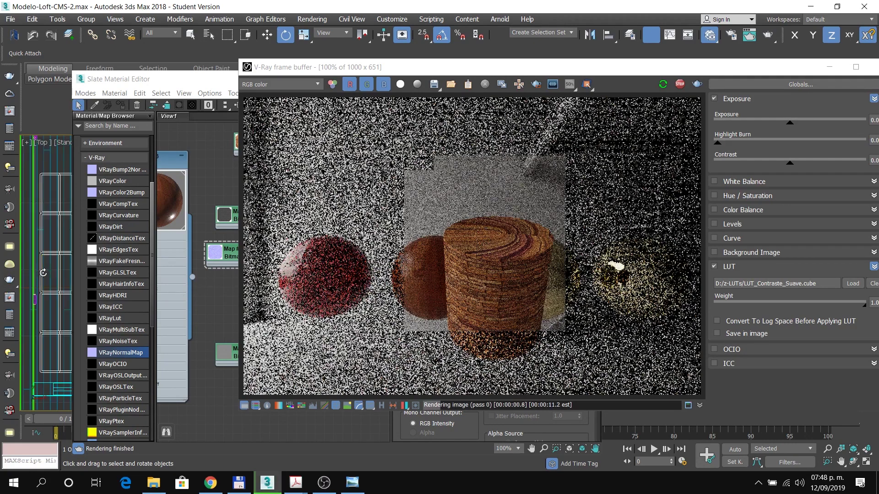
key(w)
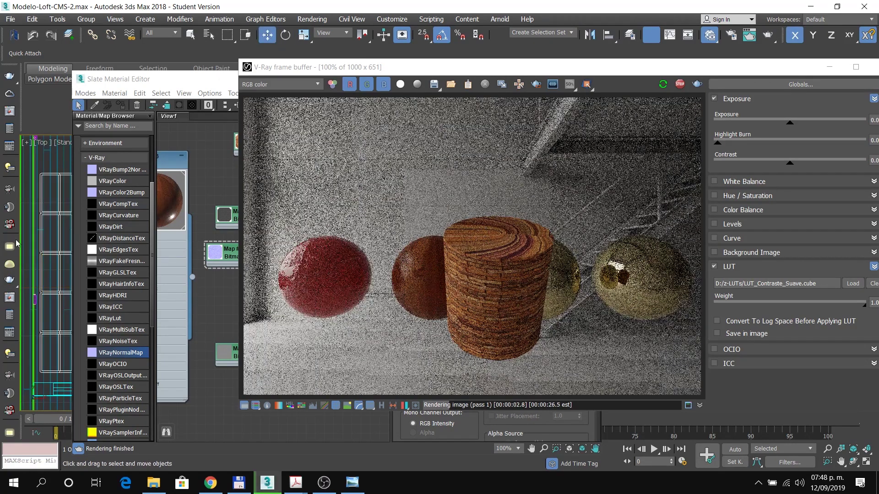
middle_drag(59, 293, 1, 277)
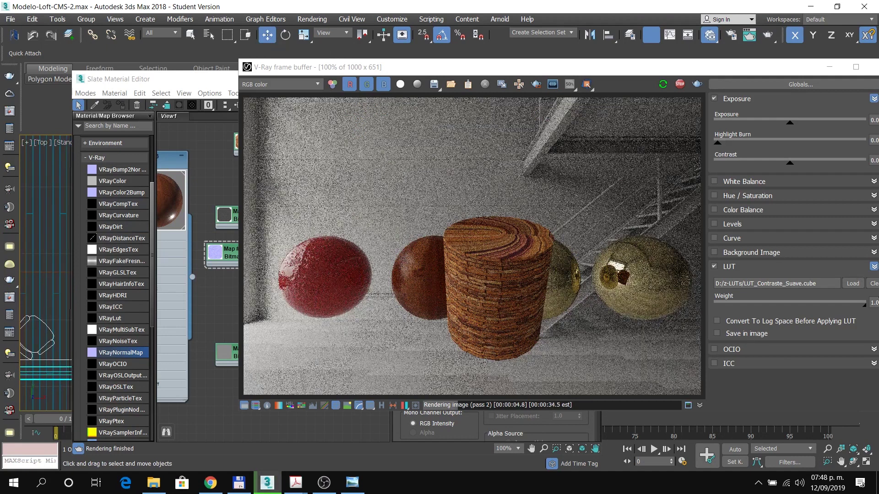
scroll(50, 267, down, 6)
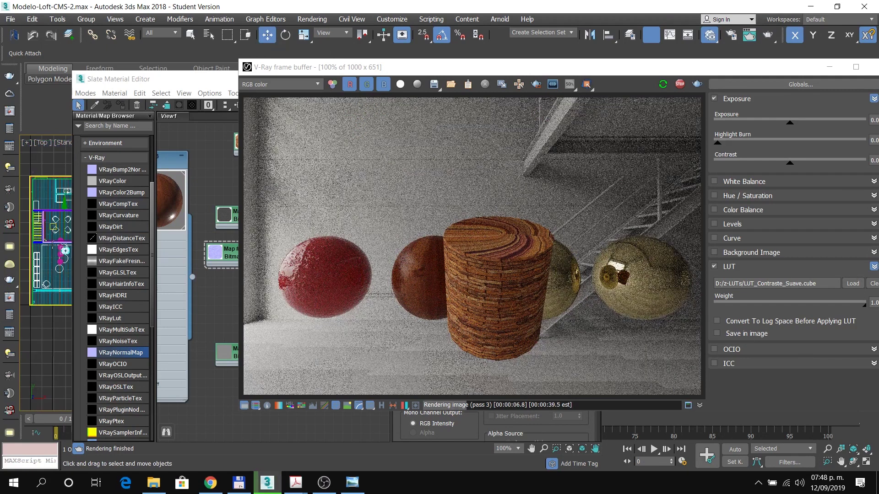
scroll(65, 251, up, 8)
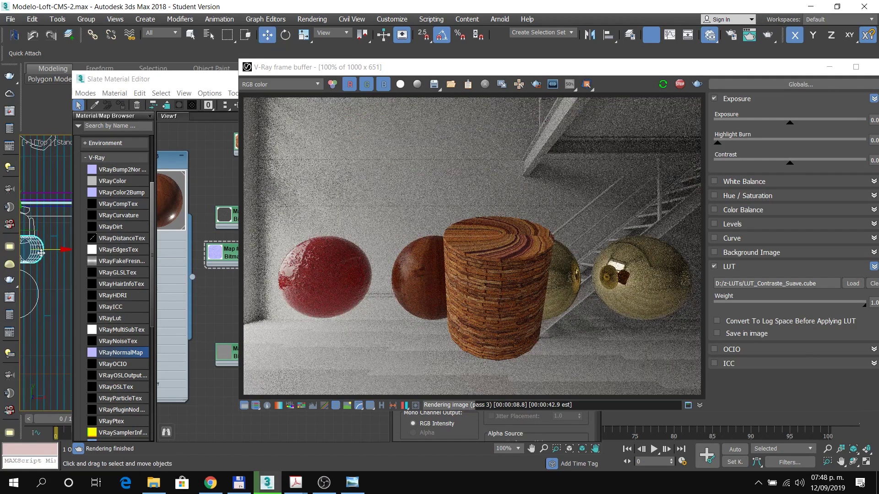
drag(53, 249, 68, 248)
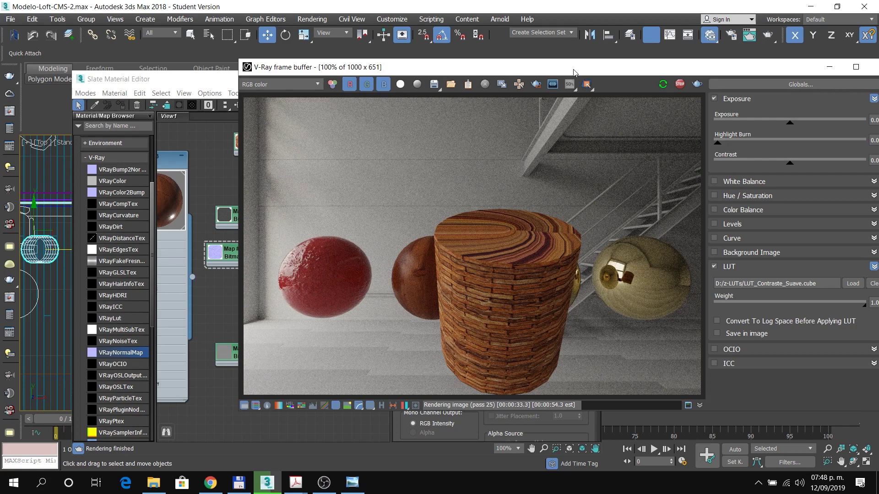
Step: Close the Slate Material Editor and the V-Ray frame buffer to clear the viewports
click(210, 483)
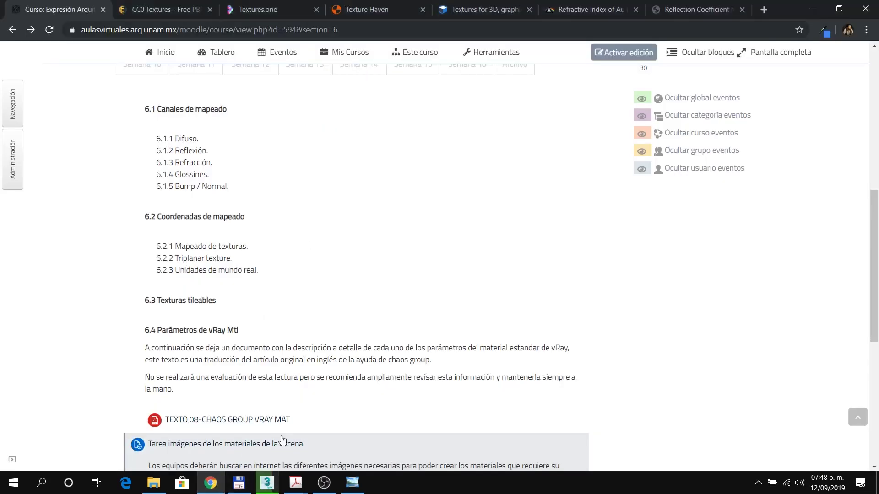
click(268, 483)
click(215, 86)
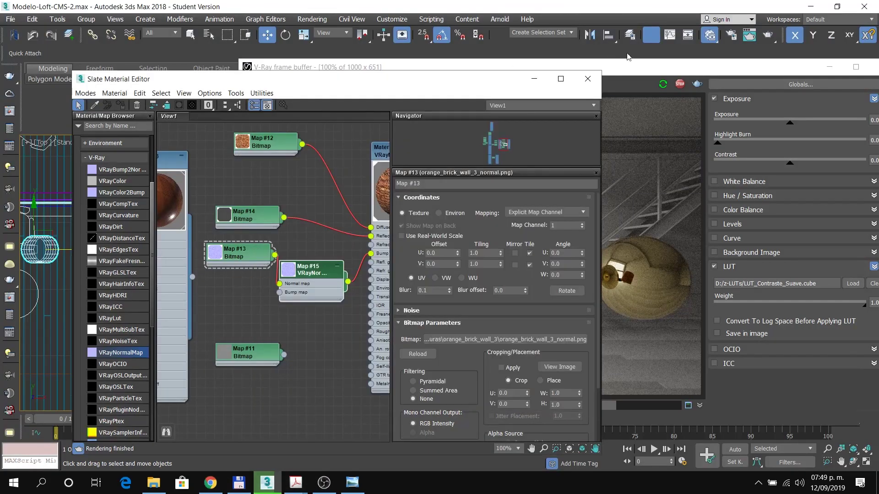
click(589, 79)
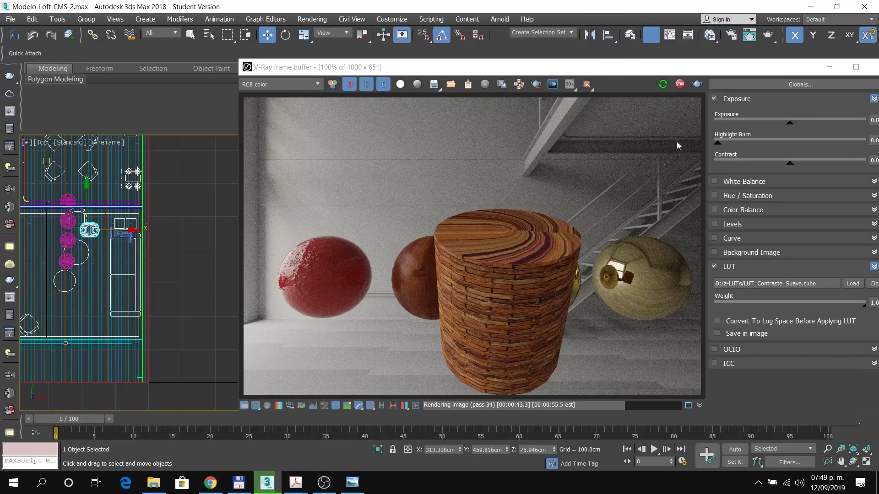
drag(712, 61, 290, 102)
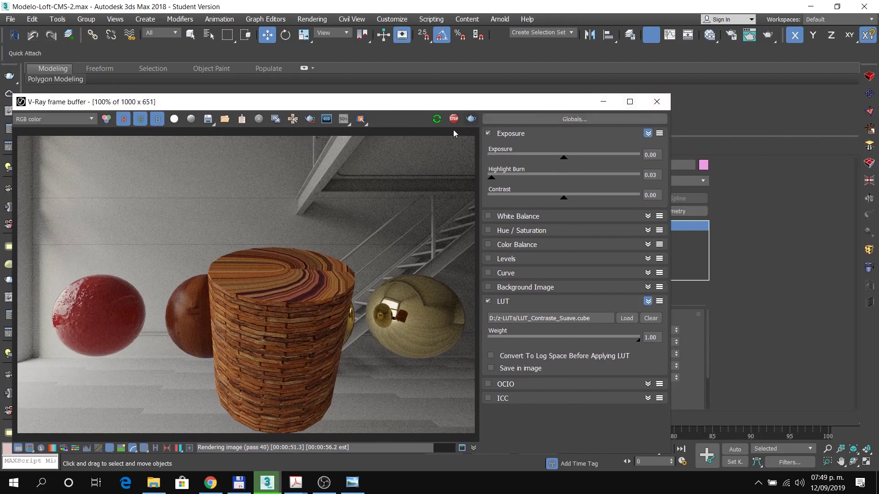
click(653, 103)
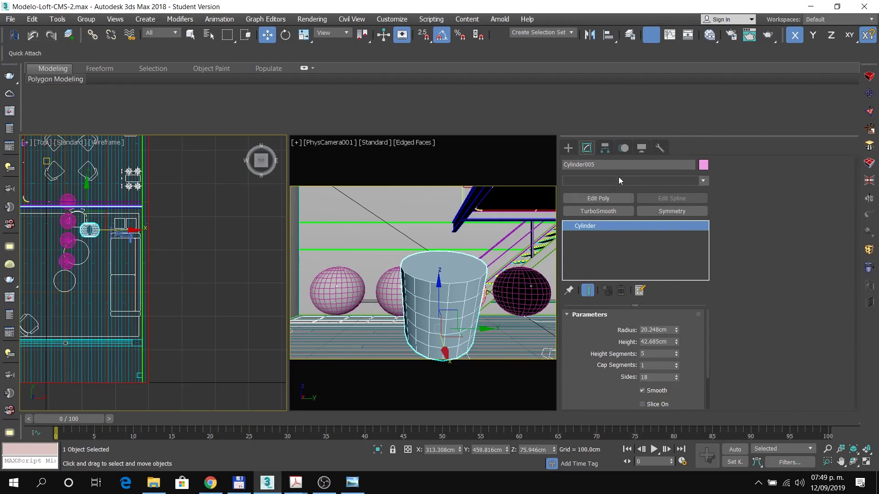
Step: Add a UVW Map modifier to the brick cylinder
click(662, 180)
drag(704, 227, 710, 426)
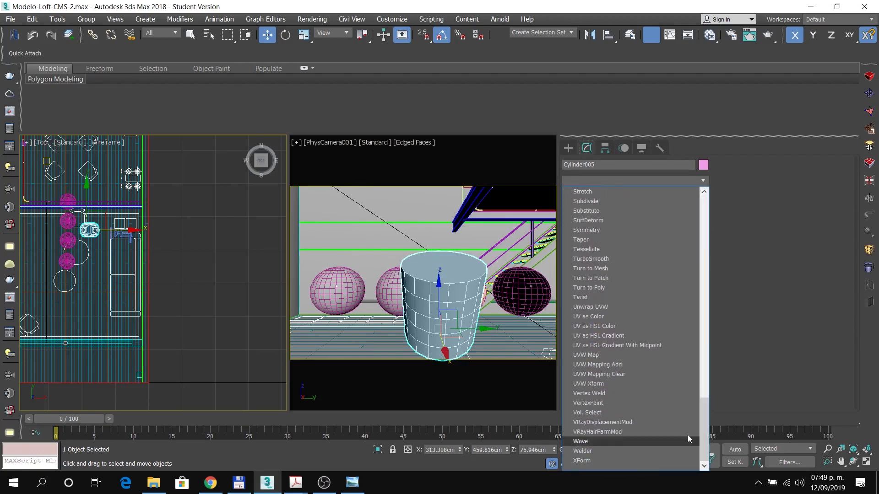
click(606, 354)
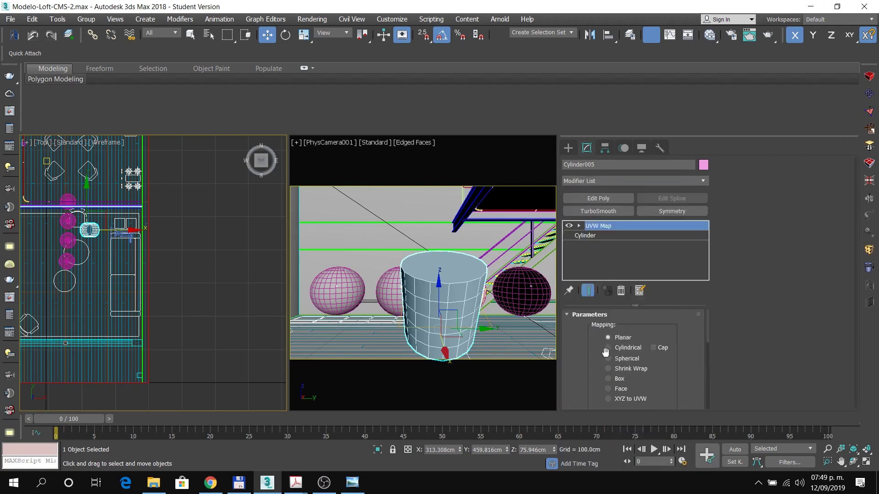
scroll(579, 359, down, 2)
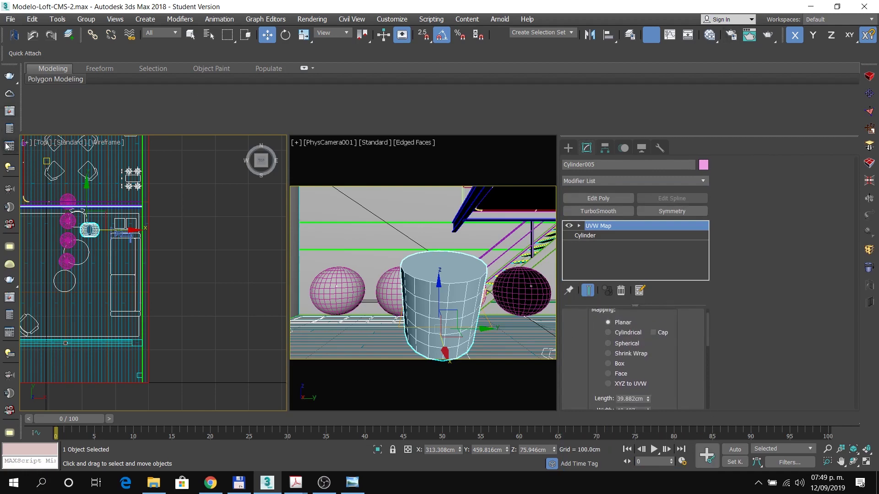
Step: Restart the interactive render in the V-Ray frame buffer and hide its color corrections beside the modifier parameters
click(11, 113)
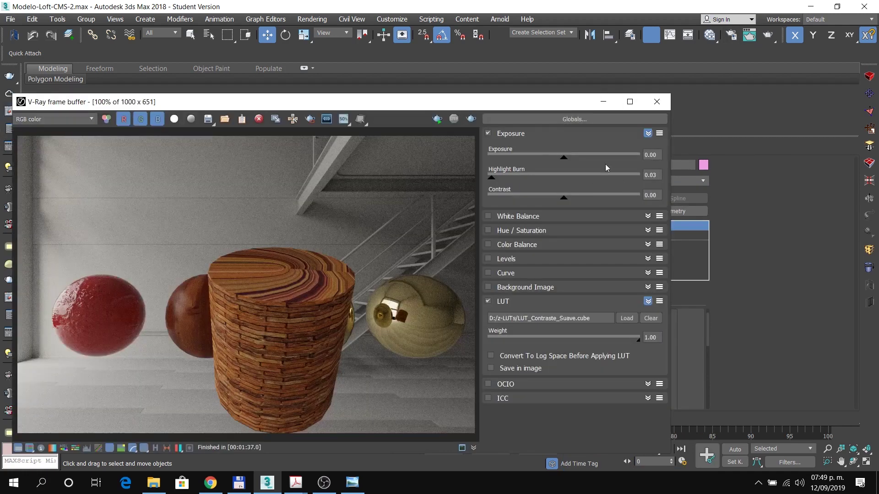
click(437, 119)
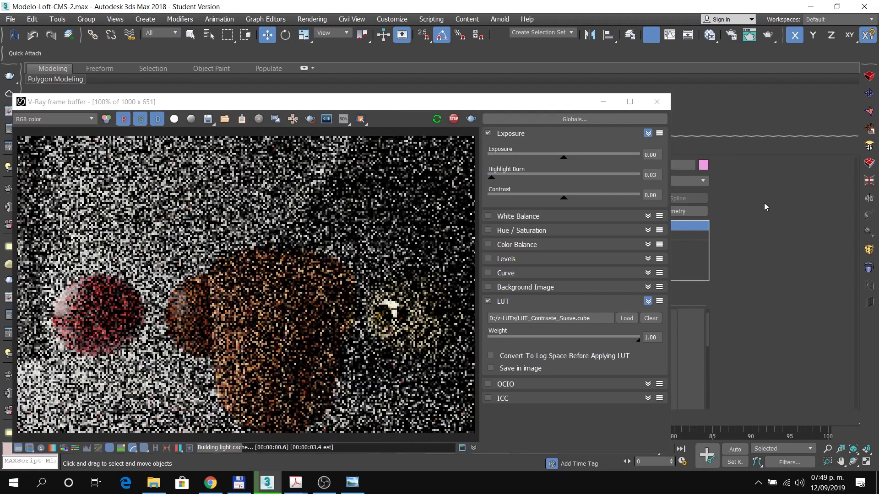
drag(405, 109, 409, 106)
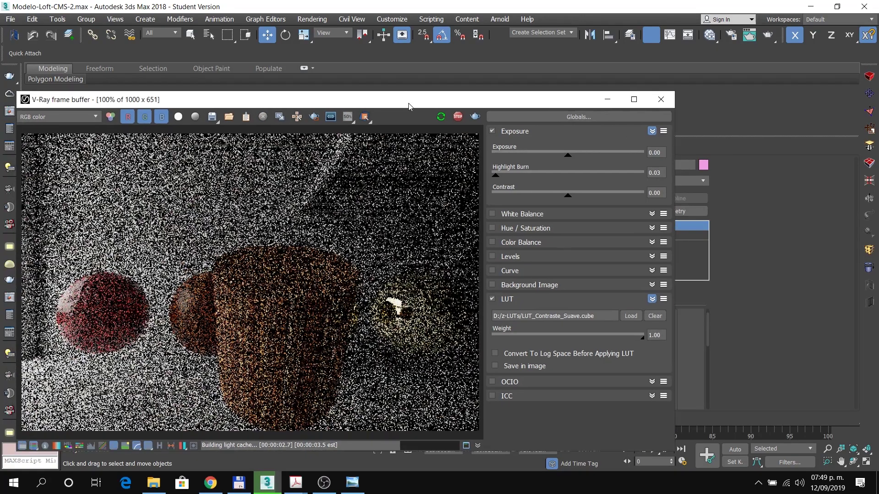
click(27, 448)
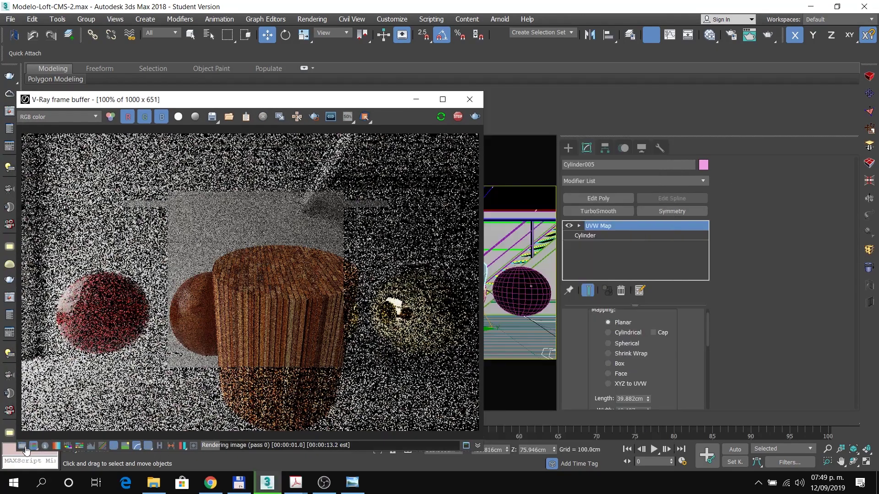
Step: Try Cylindrical, Spherical and Box mapping in the brick cylinder's UVW Map modifier, and check the mapping coordinates topics on the course page in Chrome
drag(313, 101, 356, 91)
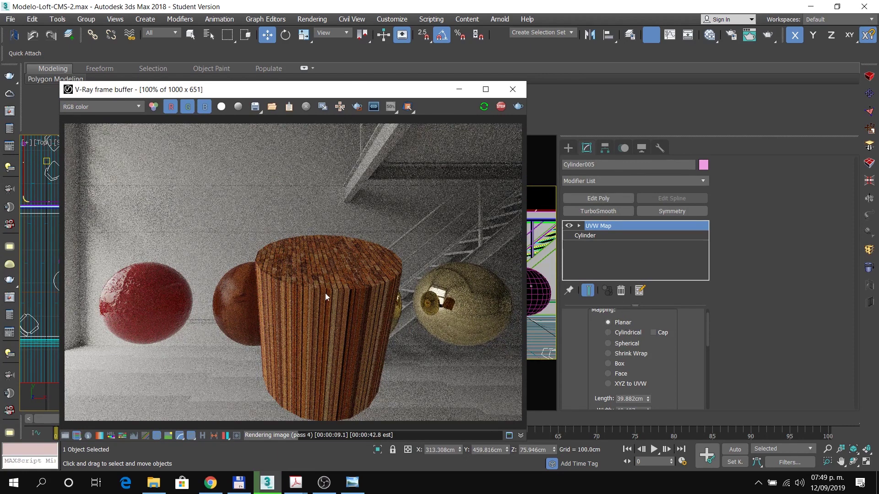
click(628, 334)
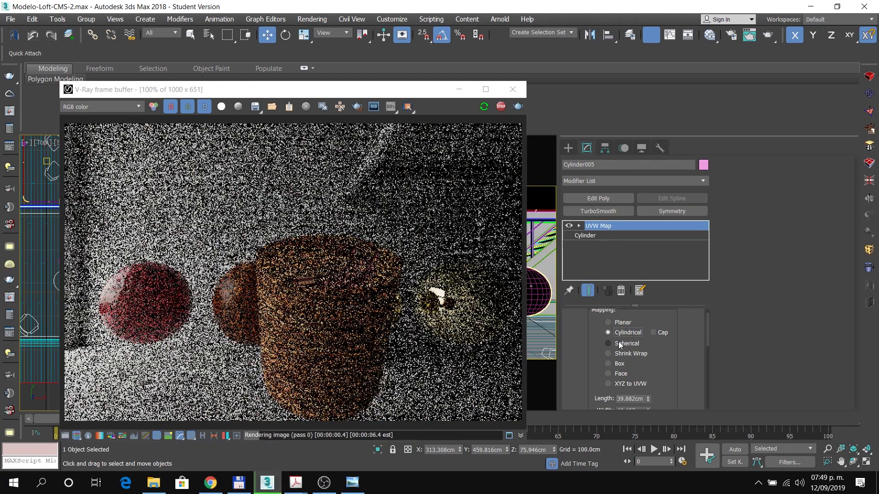
click(609, 343)
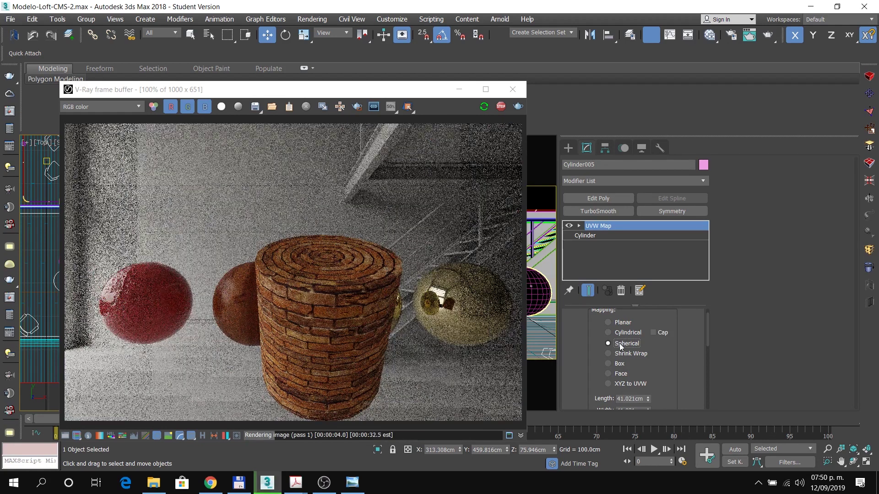
click(618, 365)
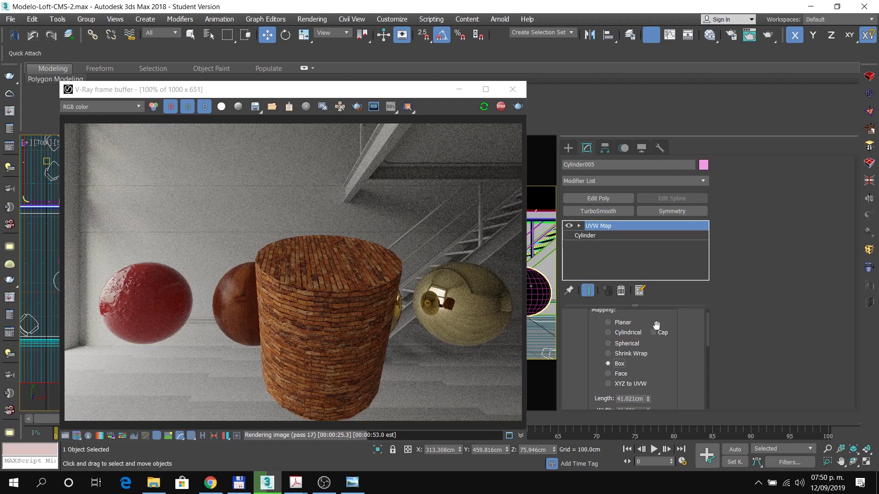
click(210, 482)
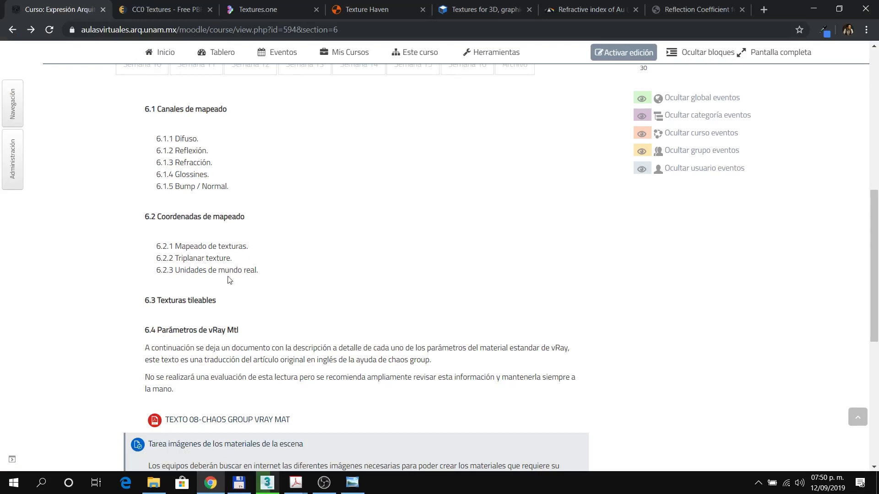
click(213, 484)
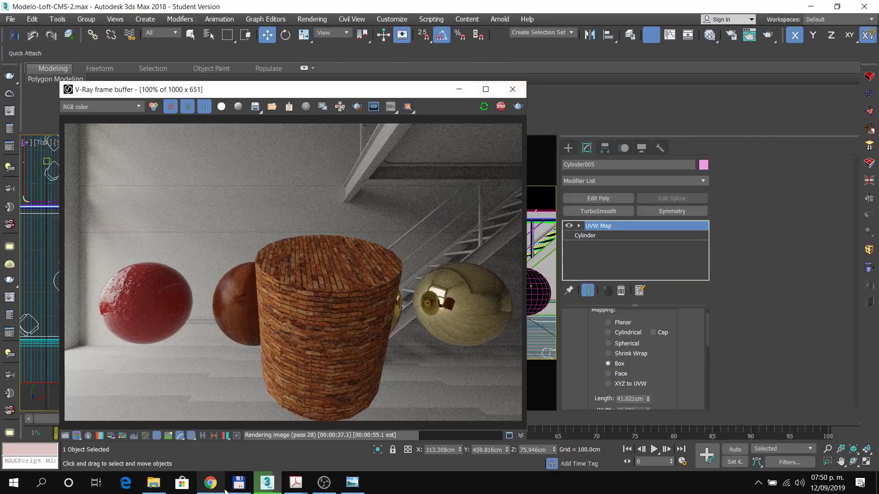
Step: Reopen the Slate Material Editor beside the modifier stack and delete the UVW Map modifier from the brick cylinder
click(710, 35)
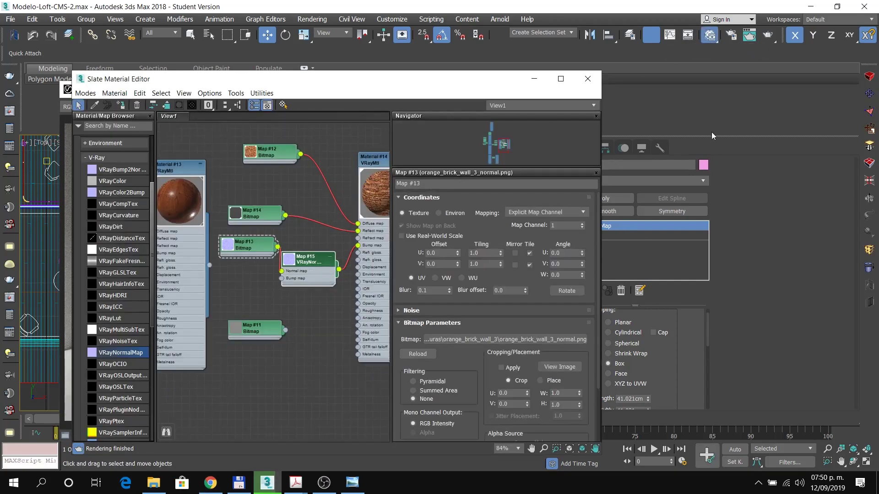
click(736, 159)
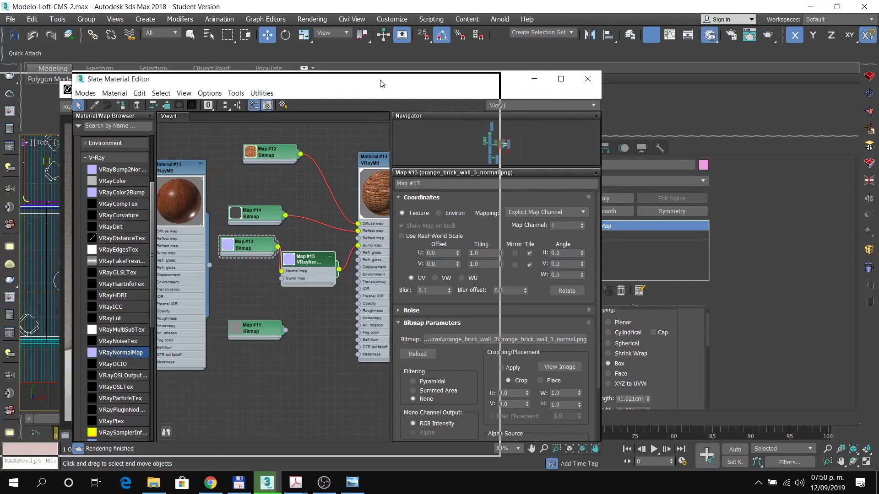
drag(523, 94, 405, 87)
click(621, 290)
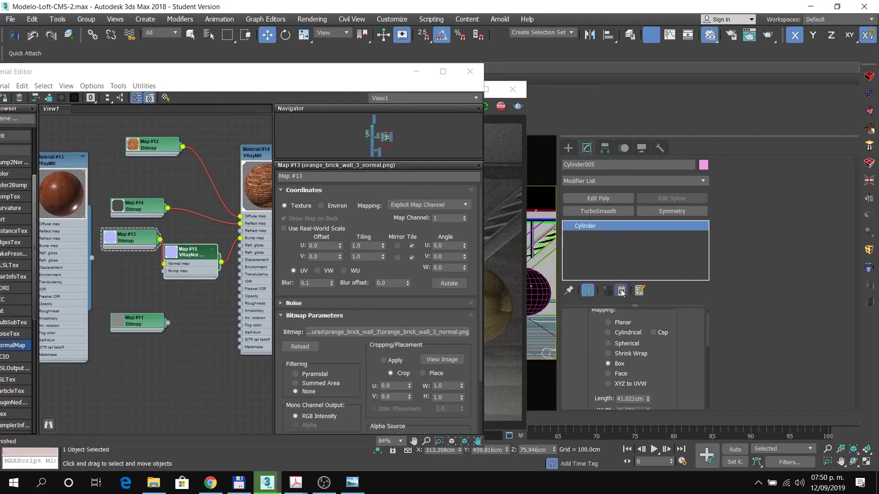
Step: Add a VRayTriplanarTex map to the material graph and place it above the brick material, near its diffuse bitmap
drag(273, 73, 426, 74)
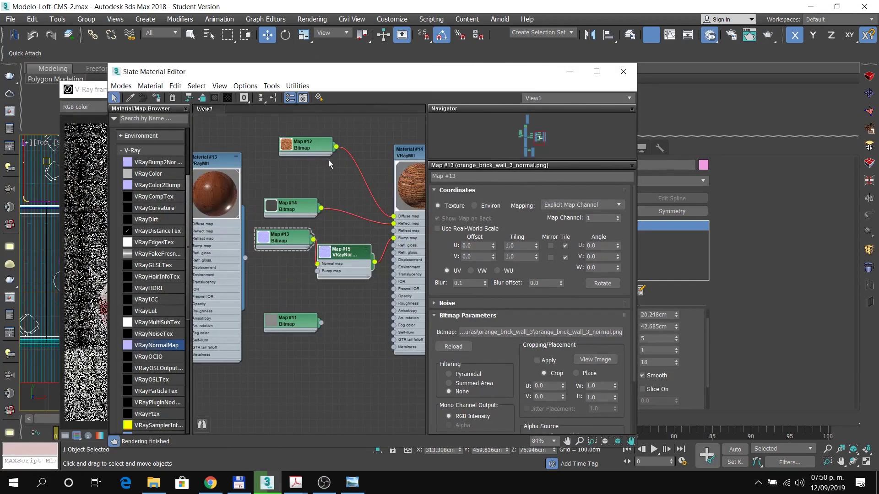
scroll(369, 139, up, 1)
middle_drag(369, 139, 292, 189)
right_click(313, 157)
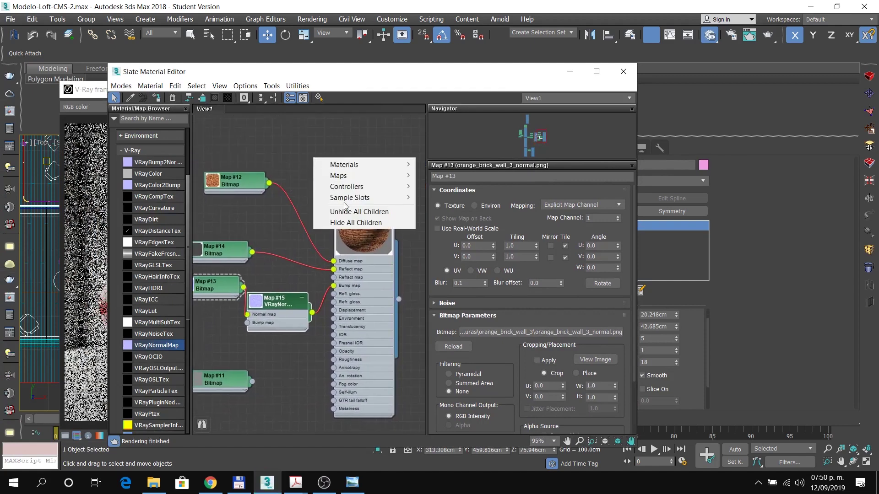
mouse_move(356, 177)
mouse_move(474, 212)
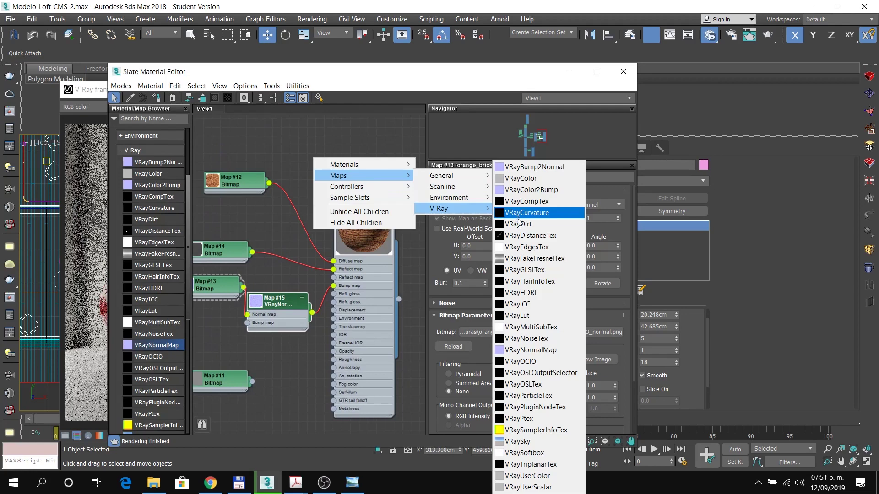
click(544, 463)
scroll(246, 177, up, 1)
drag(245, 173, 226, 173)
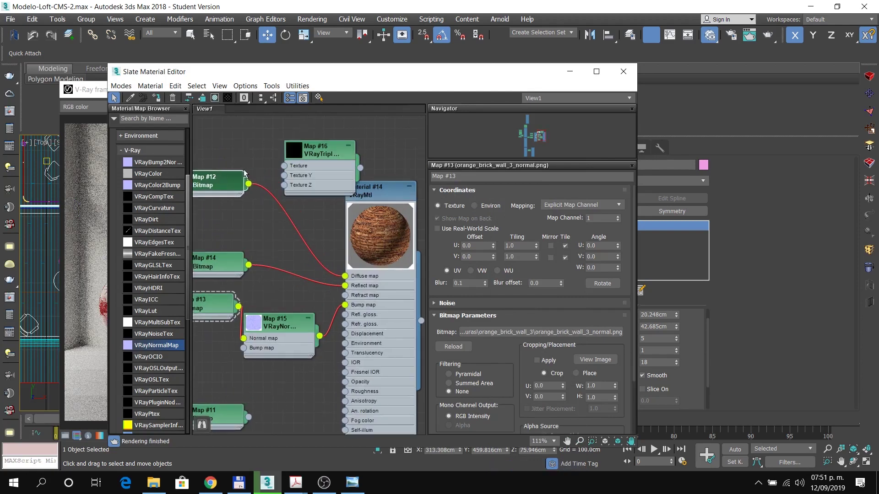
drag(313, 149, 282, 128)
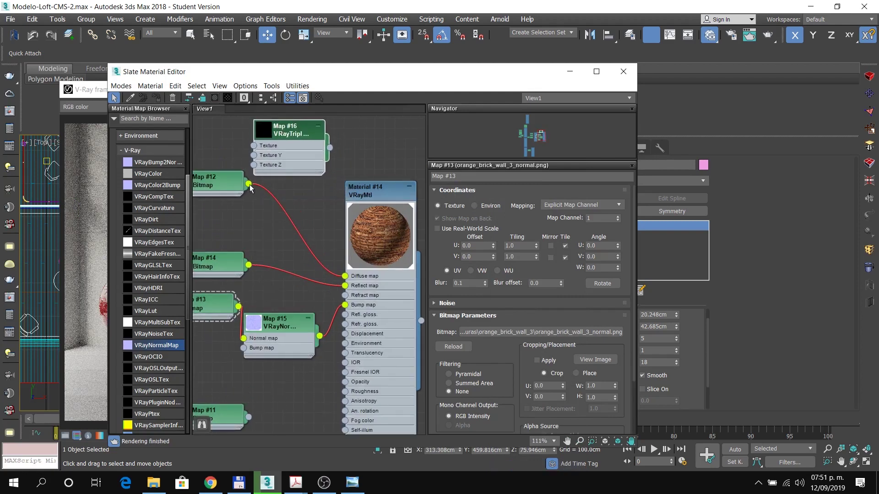
Step: Route the brick diffuse bitmap through the triplanar map's Texture input into the material's Diffuse map, and check the render
drag(249, 184, 254, 146)
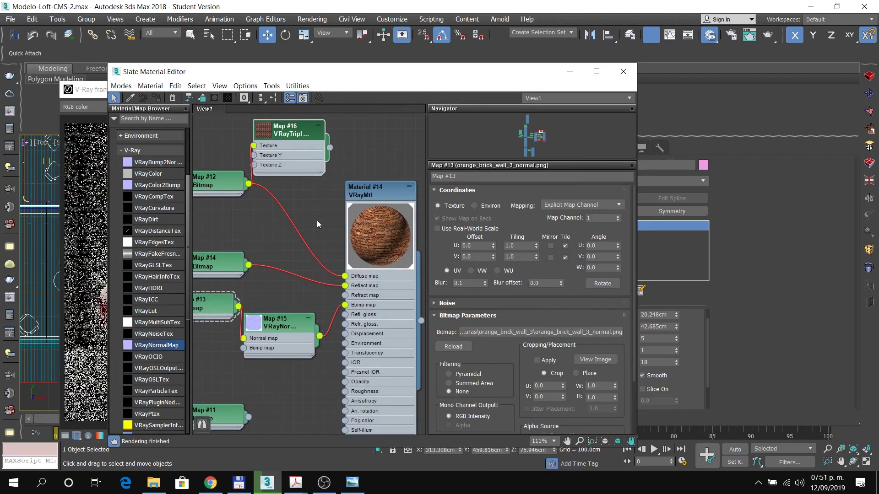
drag(330, 148, 345, 275)
scroll(259, 190, down, 1)
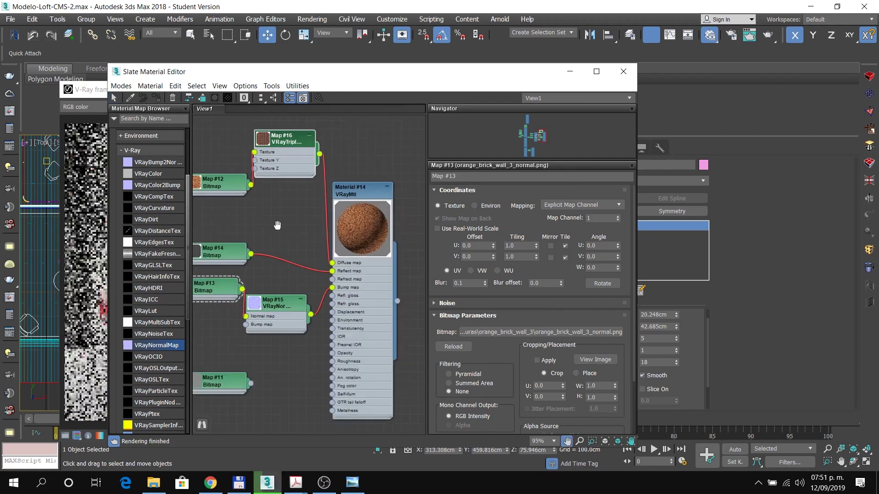
middle_drag(276, 224, 312, 227)
click(92, 95)
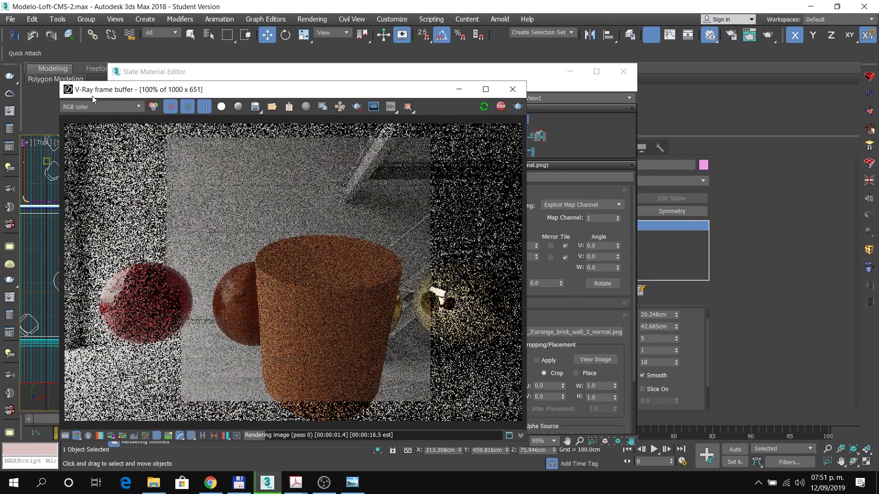
click(440, 76)
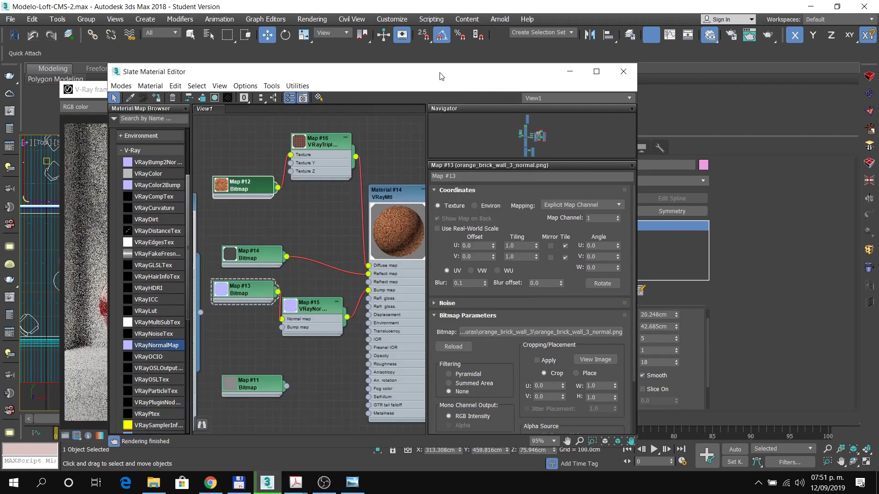
Step: Set the VRayTriplanarTex size to 100 cm and inspect the brick scale on the cylinder in the render
double_click(313, 138)
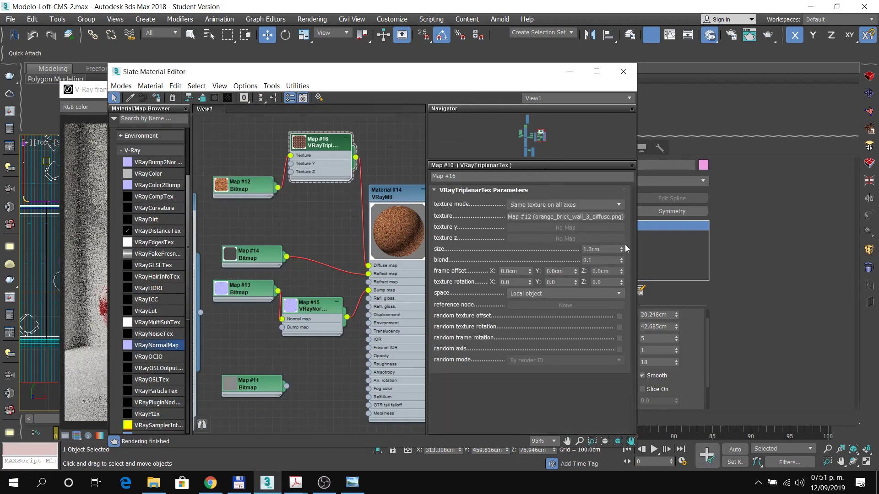
drag(609, 250, 573, 248)
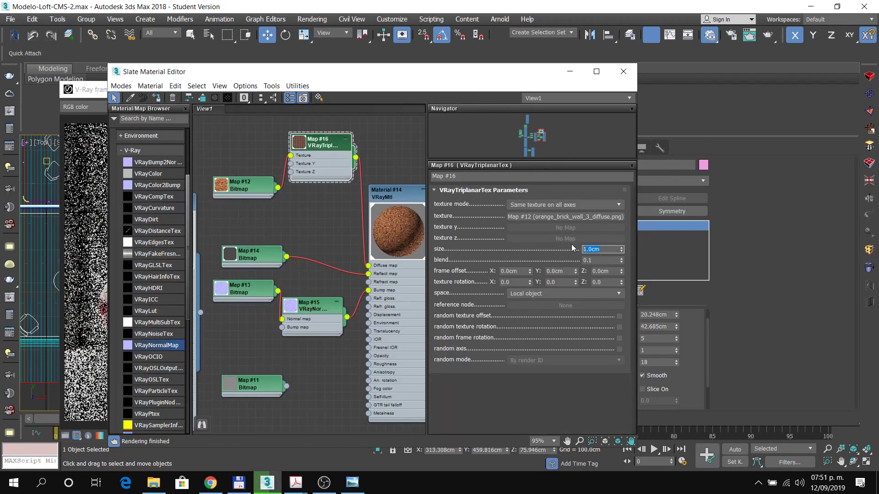
text(100)
key(Return)
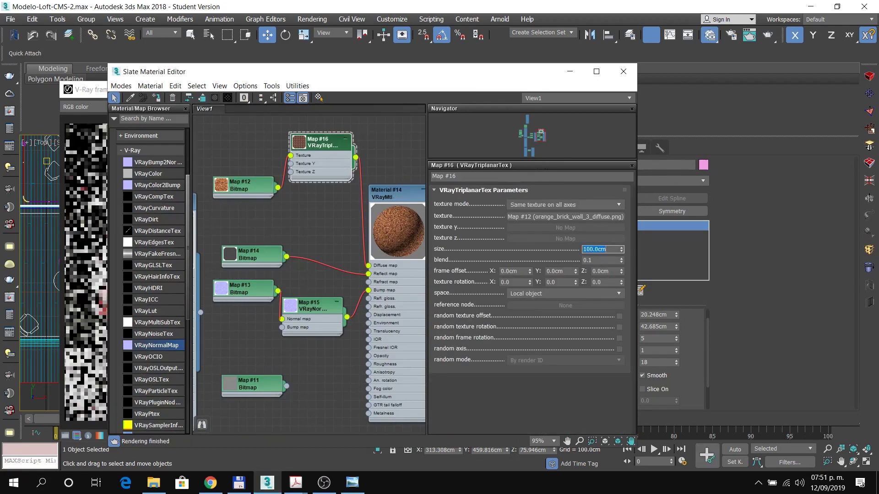
click(91, 92)
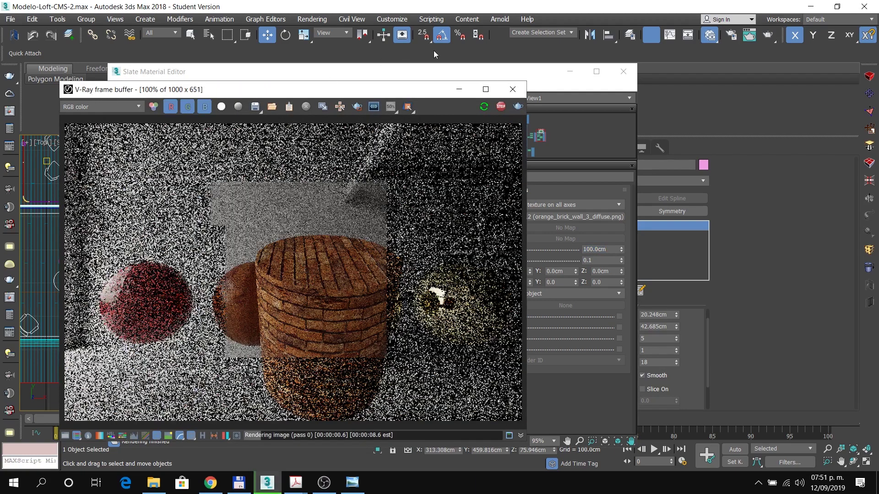
click(442, 75)
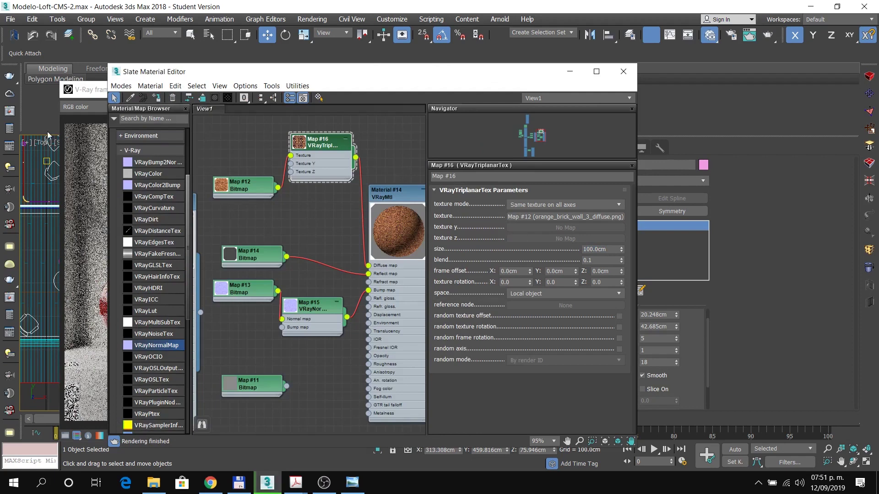
click(94, 91)
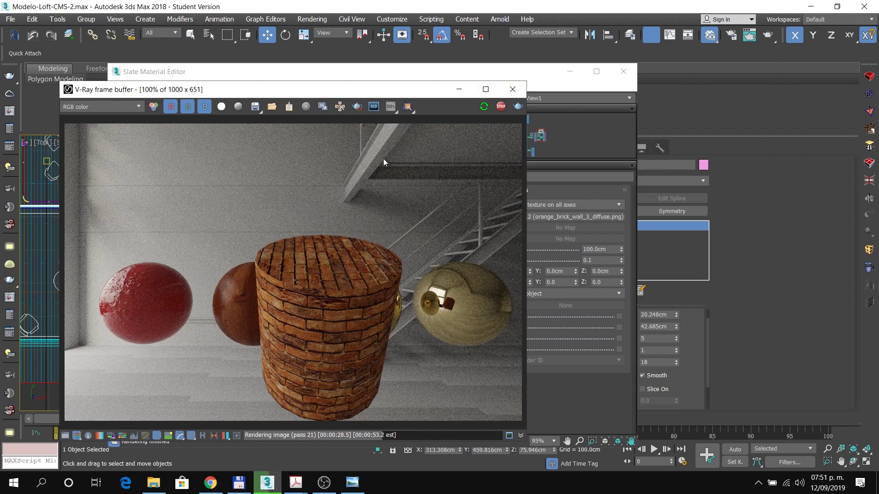
click(351, 72)
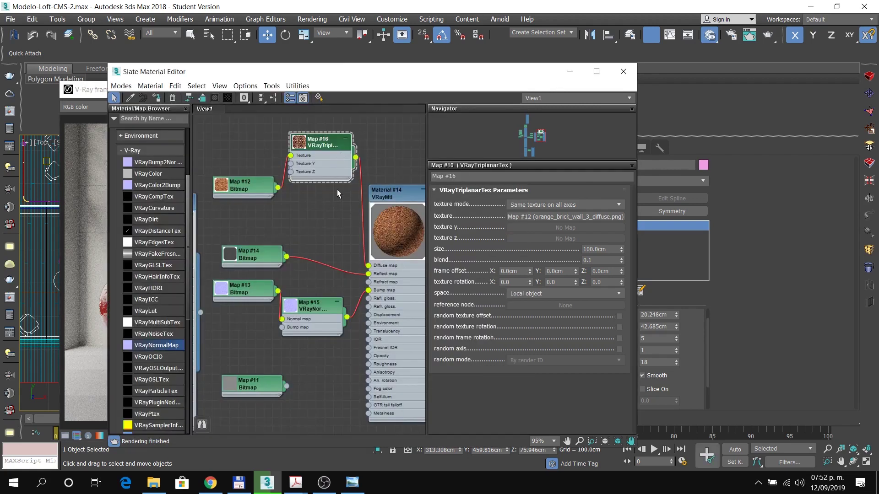
Step: Reconnect the brick diffuse bitmap directly to the material's Diffuse map, and close the render and material editor windows after checking the result
click(337, 222)
drag(335, 237, 316, 143)
drag(278, 188, 369, 265)
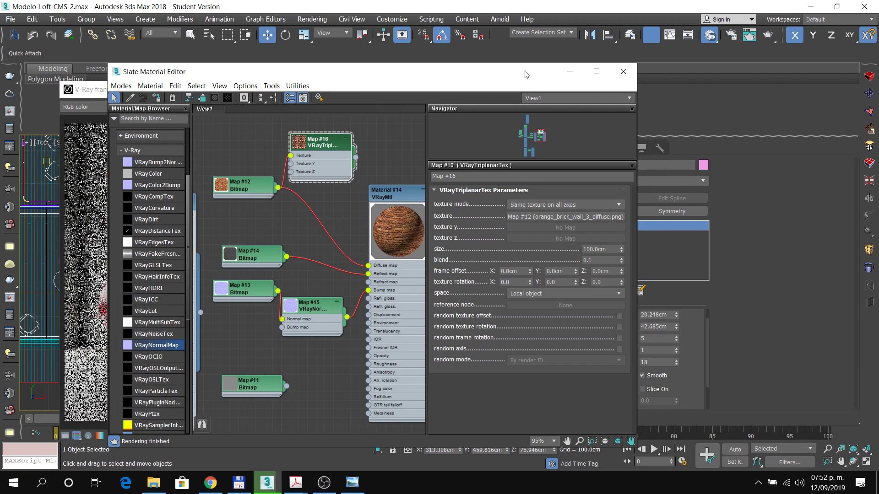
click(99, 89)
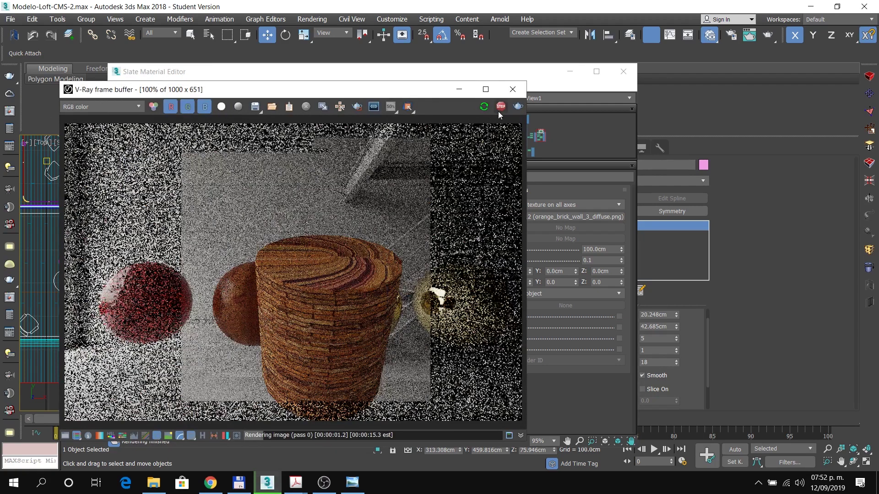
click(578, 89)
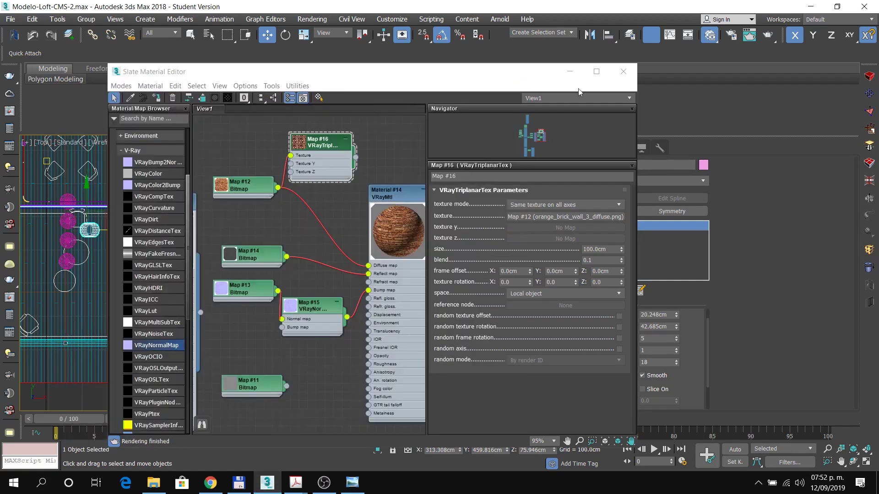
click(621, 72)
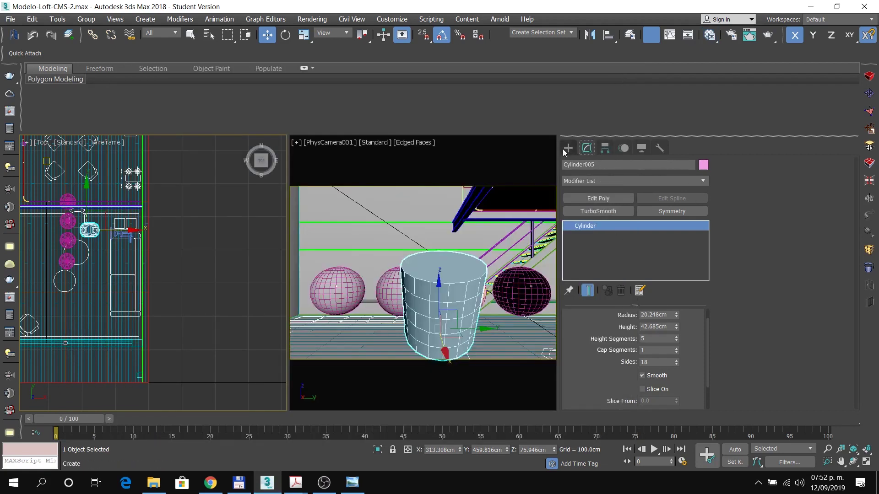
Step: Add an Unwrap UVW modifier to the brick cylinder and open its UV editor
click(622, 180)
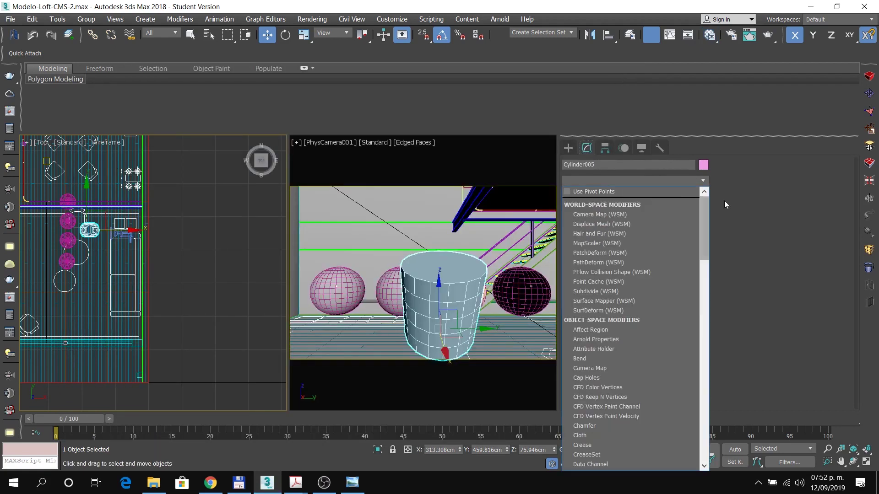
drag(704, 254, 707, 439)
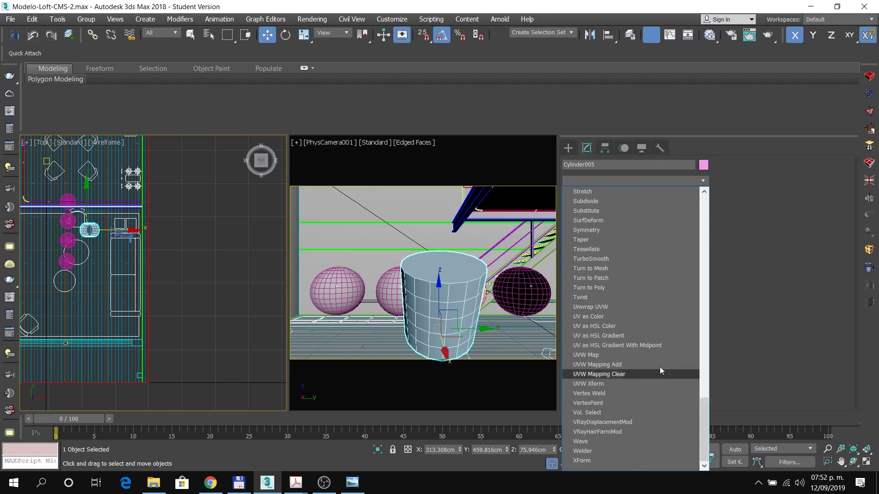
click(605, 308)
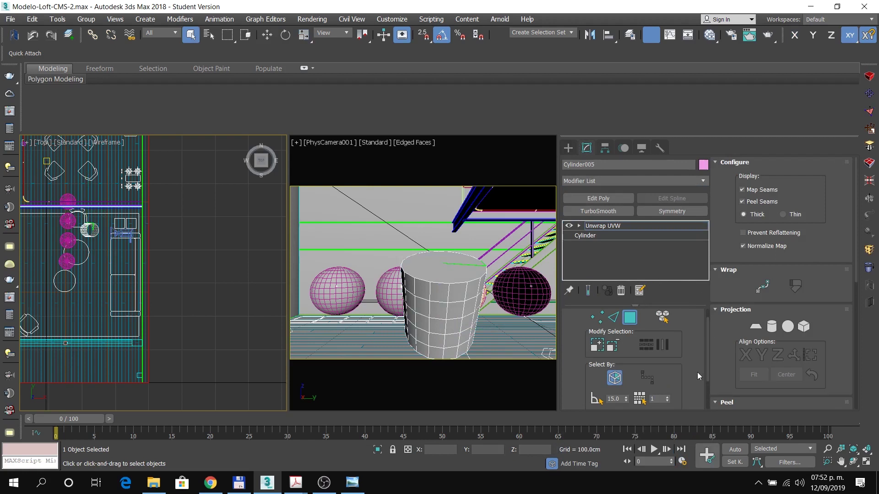
scroll(697, 372, up, 2)
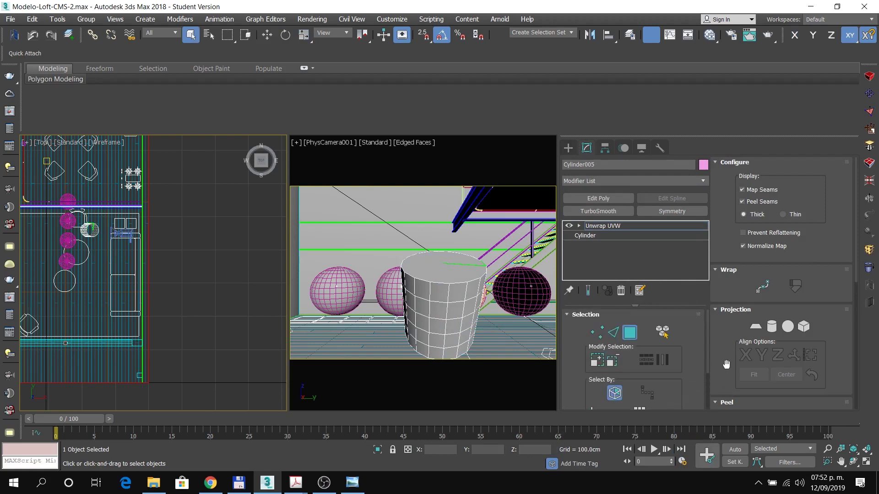
scroll(768, 317, down, 10)
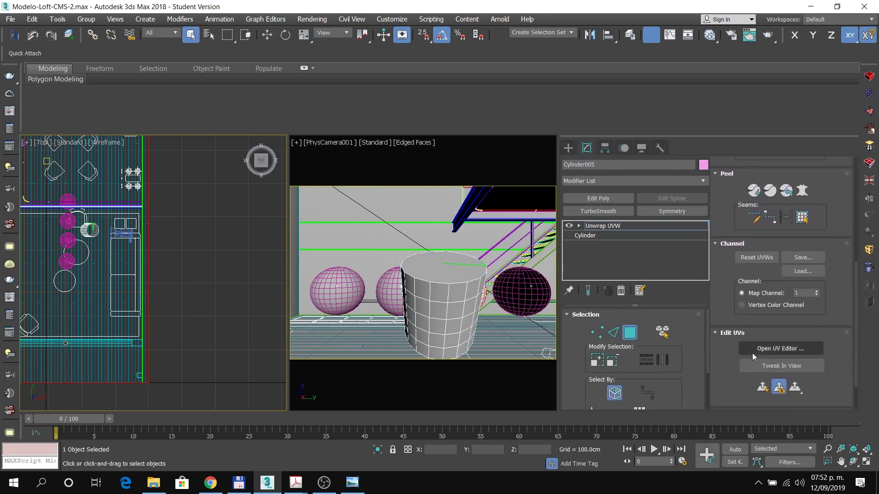
click(792, 348)
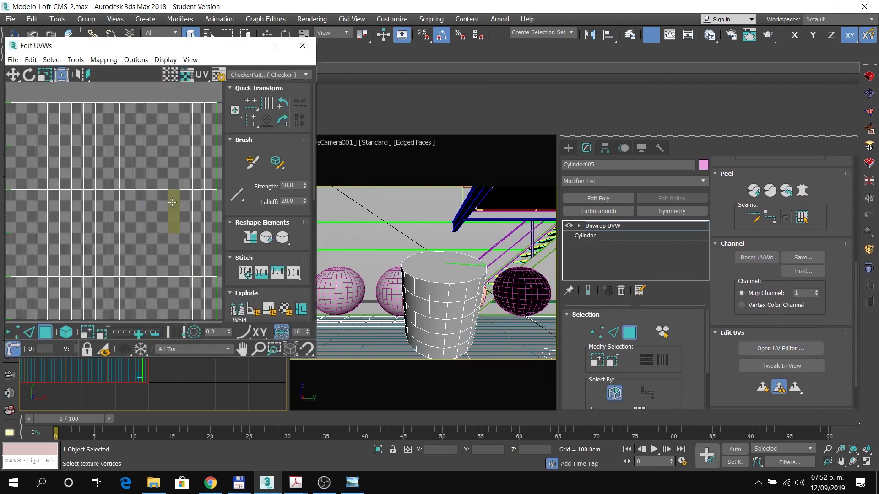
Step: Select all of the cylinder's UV faces and apply Flatten Mapping with a 45.0 polygon angle threshold and 0.001 spacing, and inspect the layout
drag(184, 202, 125, 254)
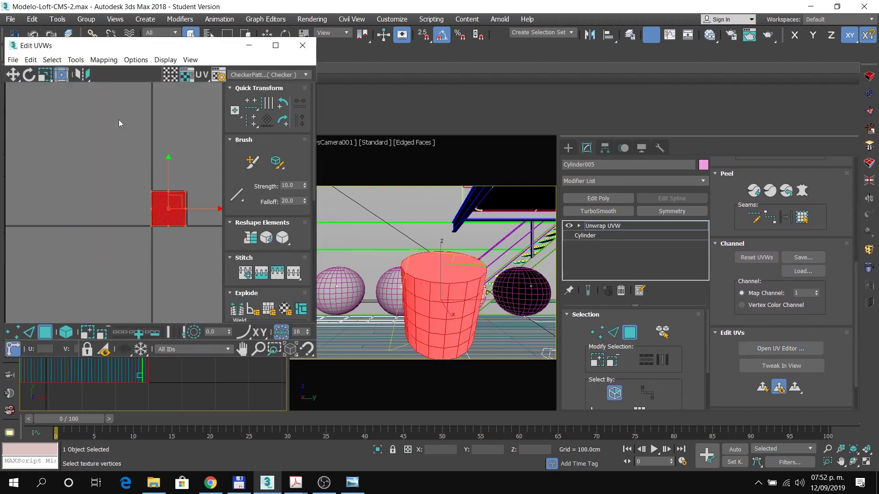
click(103, 60)
click(110, 73)
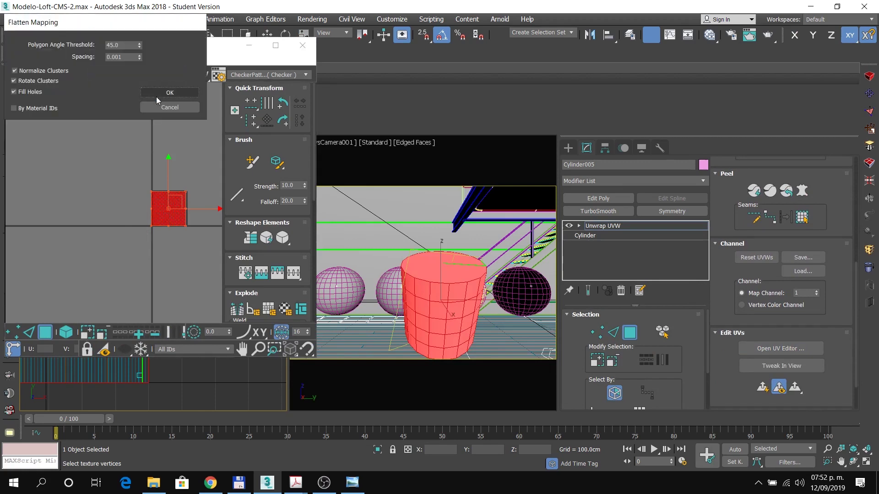
click(162, 94)
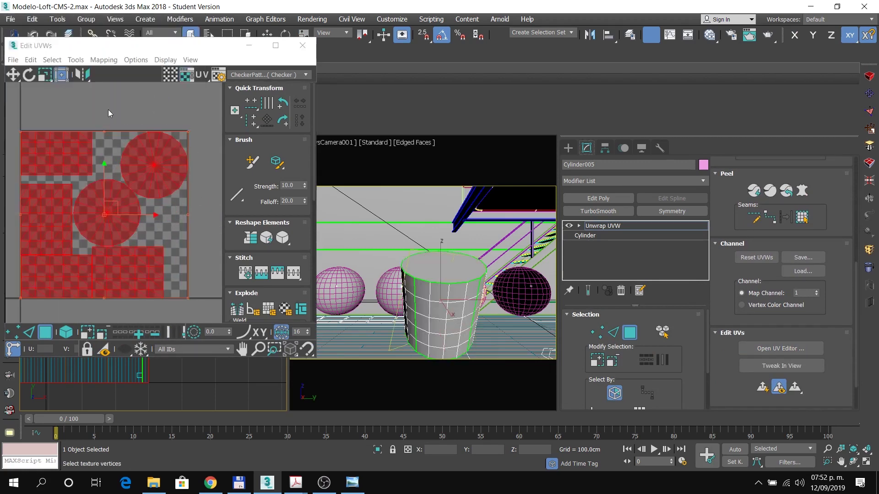
scroll(135, 98, up, 4)
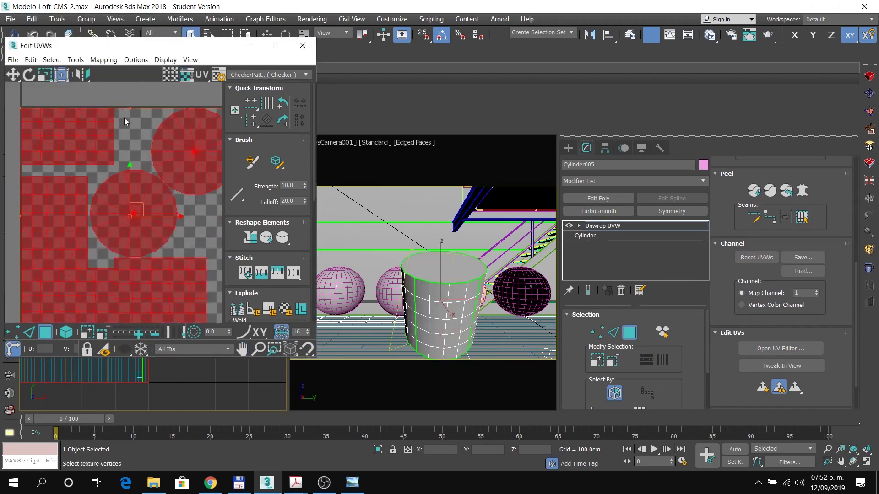
scroll(125, 117, down, 4)
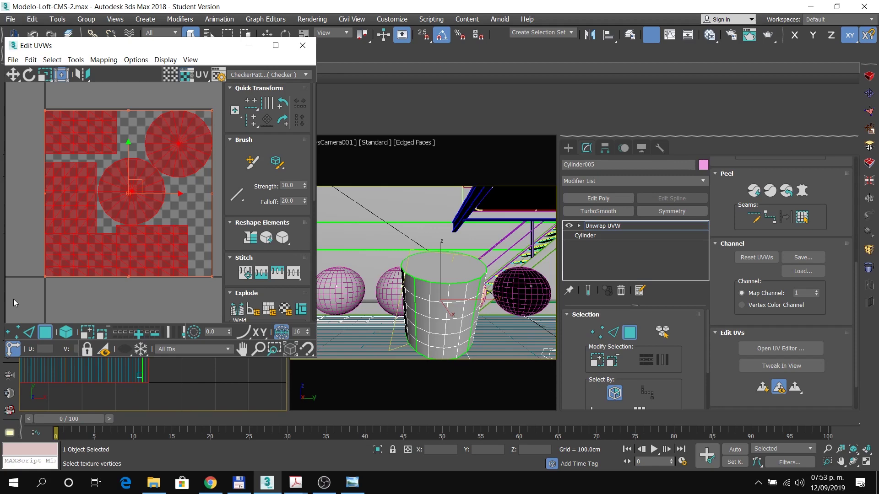
Step: Close the UV editor and delete the Unwrap UVW modifier from the cylinder
click(303, 45)
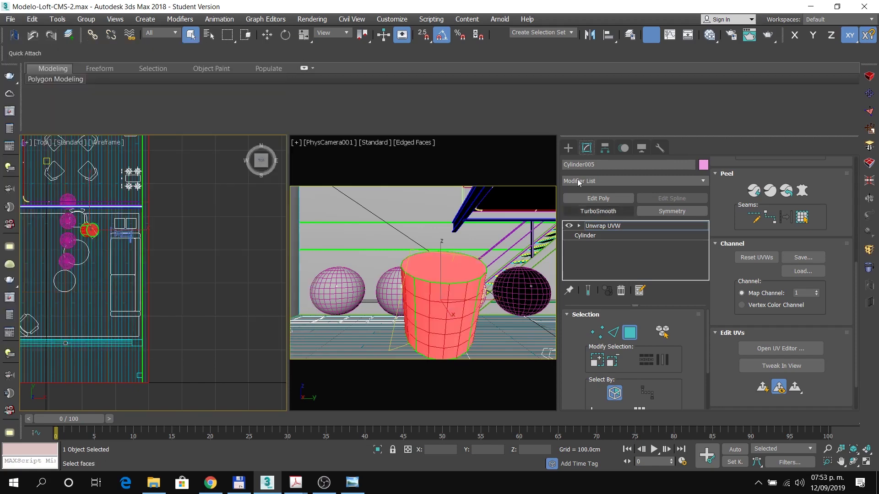
click(603, 226)
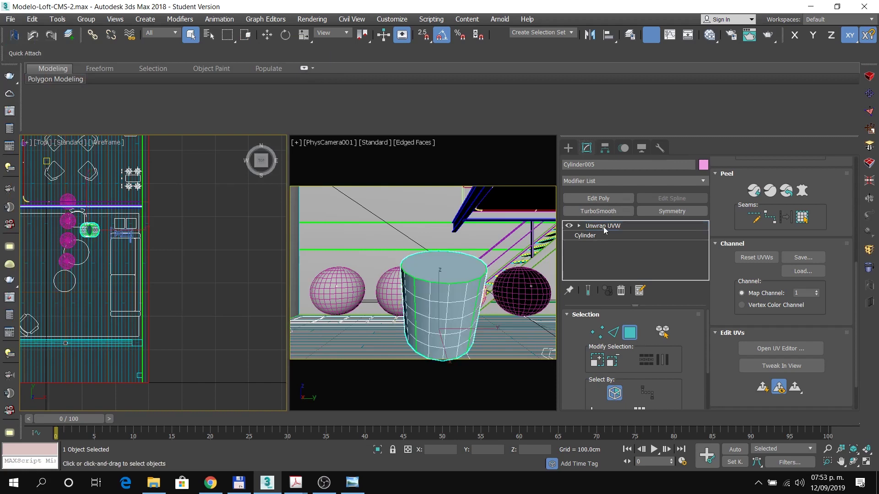
click(621, 290)
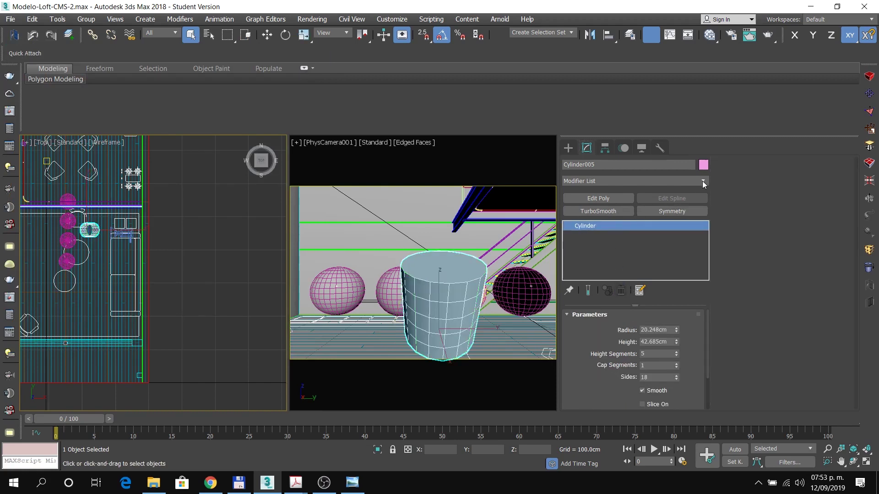
Step: Add a UVW Map modifier to the cylinder and remove it from the modifier stack again
click(703, 182)
scroll(684, 406, down, 15)
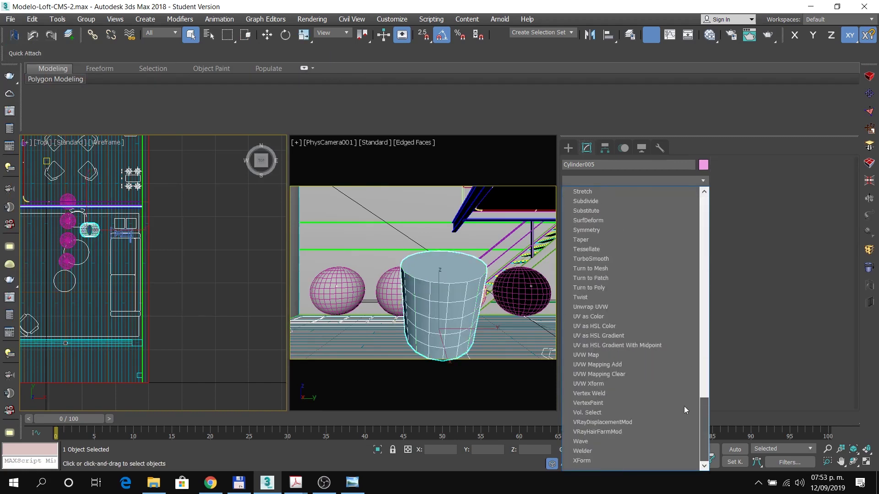
click(586, 356)
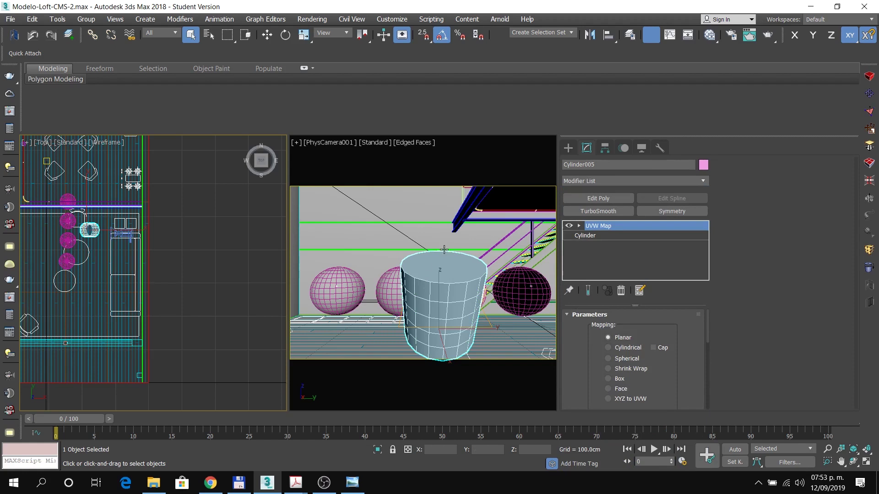
click(620, 291)
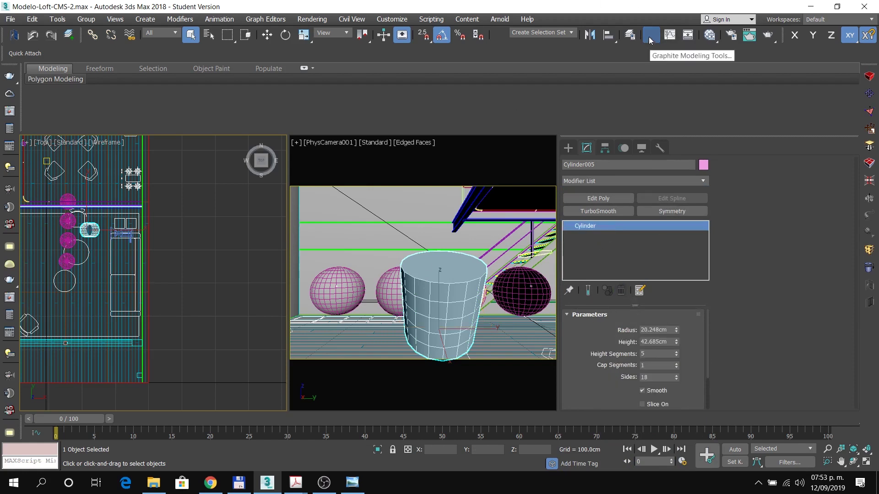
Step: Connect the VRayTriplanarTex output to the brick material's Diffuse map and move the diffuse bitmap node beside the triplanar node
click(710, 36)
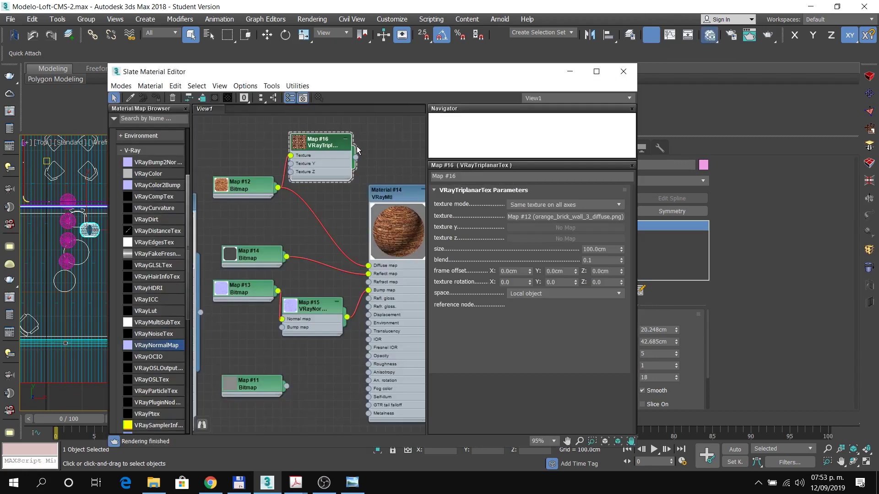
drag(355, 157, 369, 266)
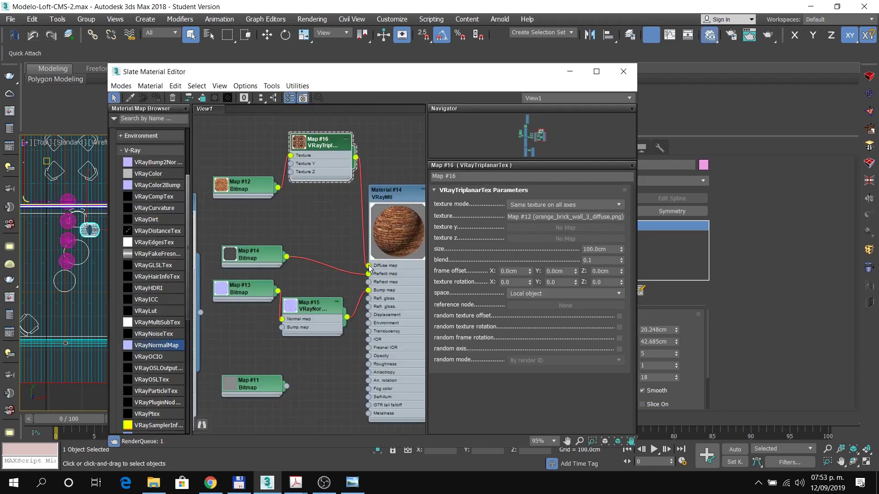
drag(241, 186, 232, 168)
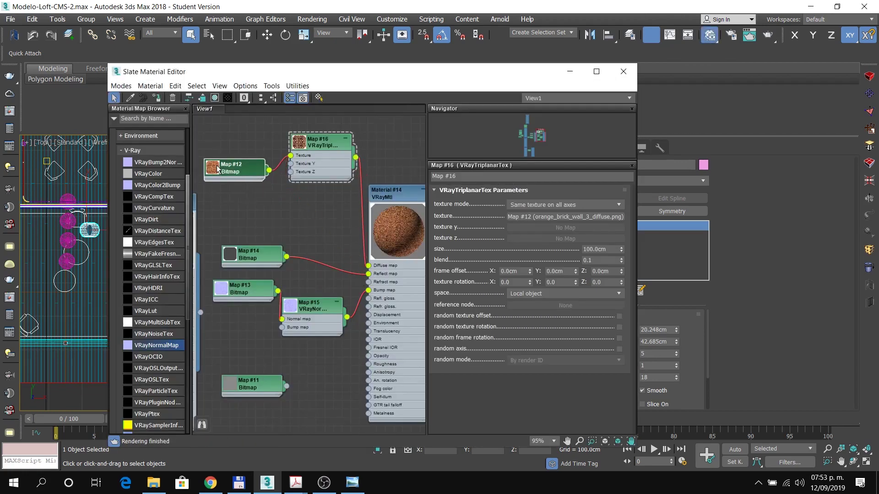
scroll(219, 170, up, 3)
drag(382, 127, 357, 129)
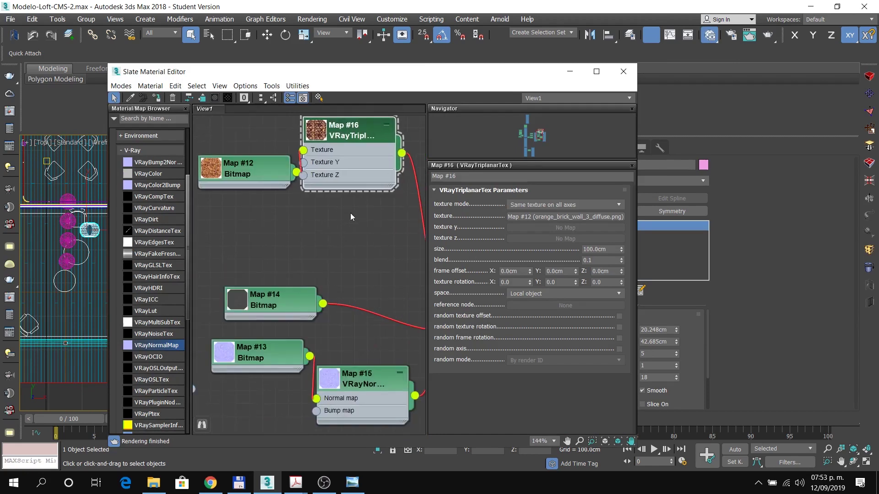
middle_drag(350, 217, 278, 204)
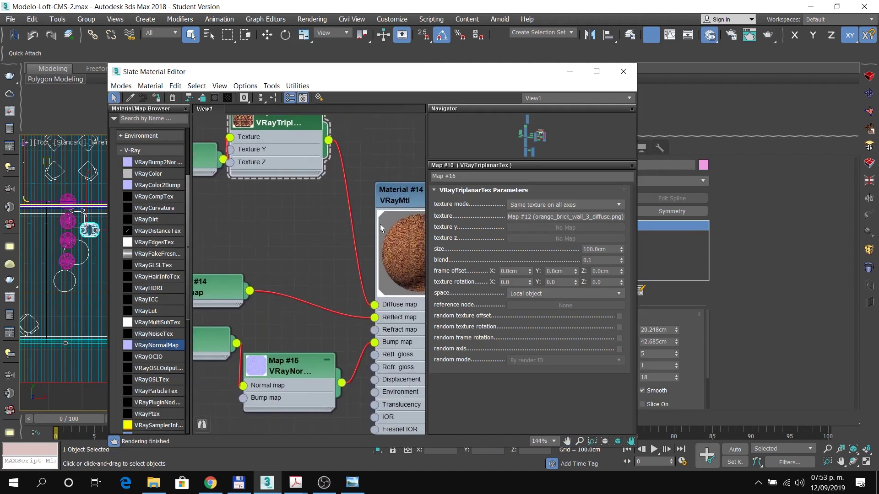